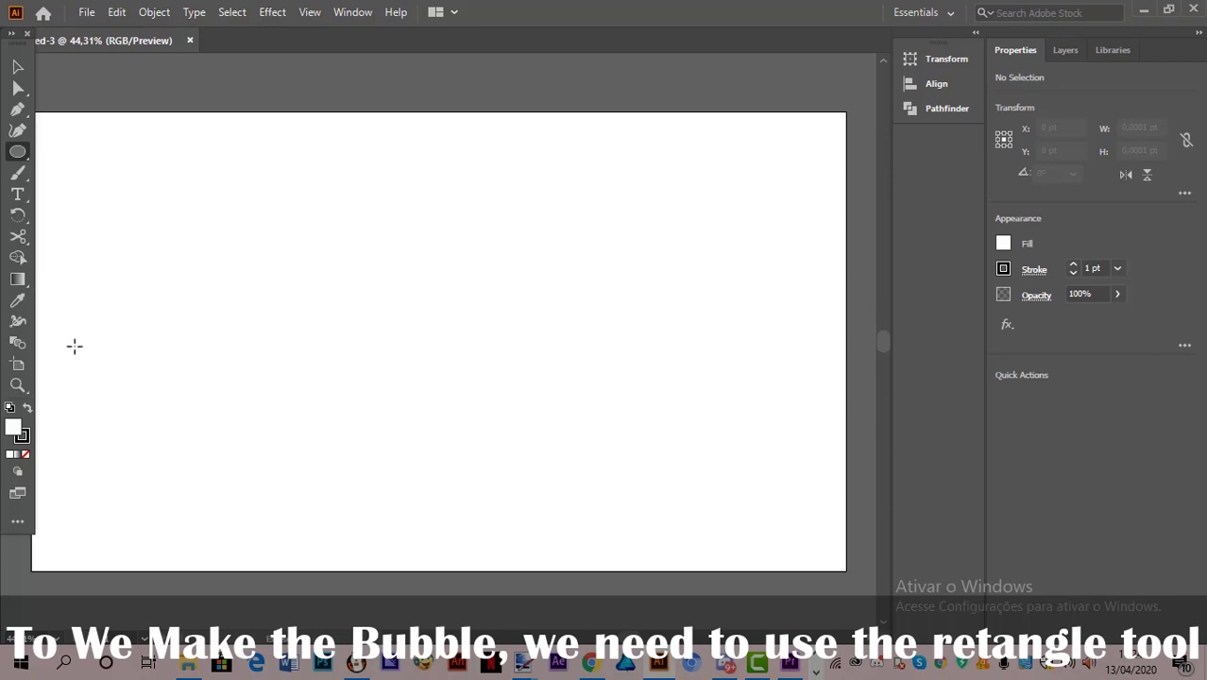
Step: Draw a wide rectangle about 1015 by 200 pt across the middle of the artboard with the Rectangle Tool
left_click(16, 155)
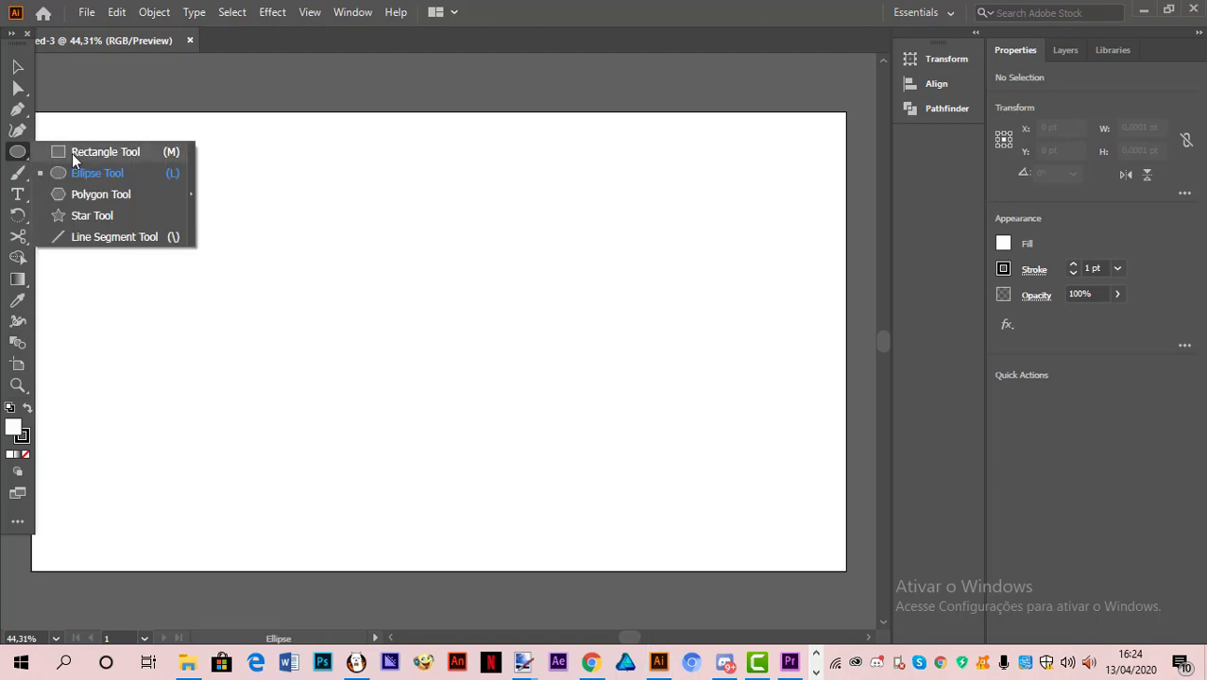
left_click(92, 156)
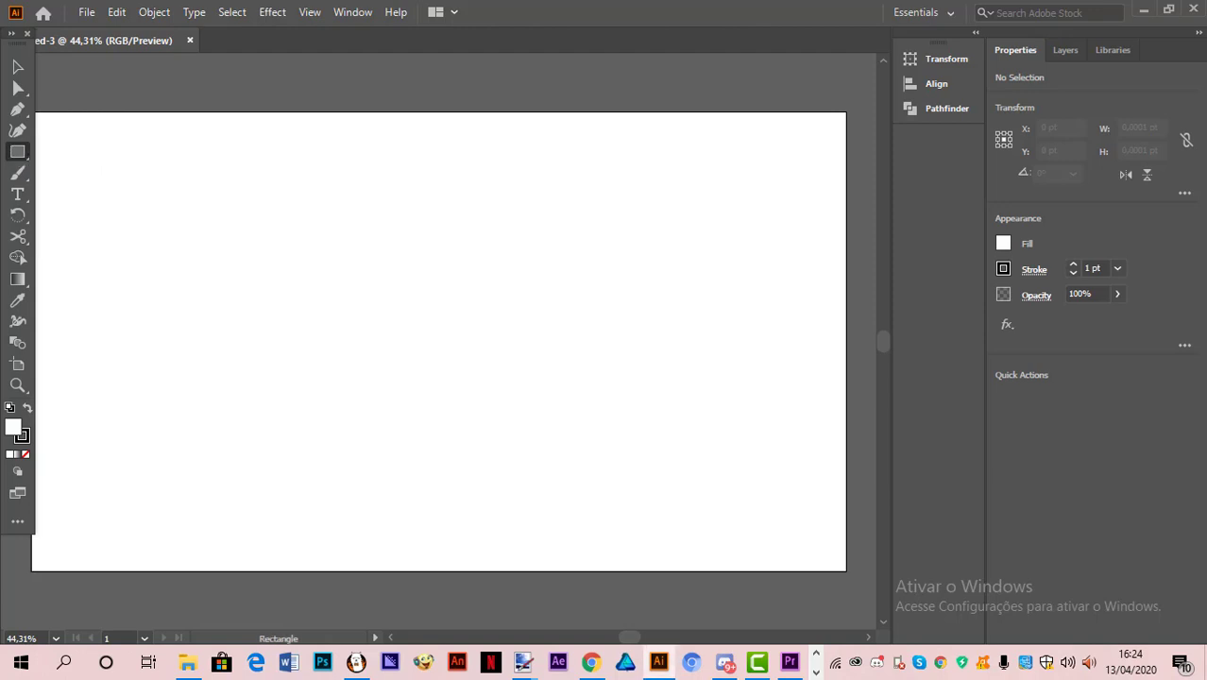
left_click_drag(438, 340, 557, 341)
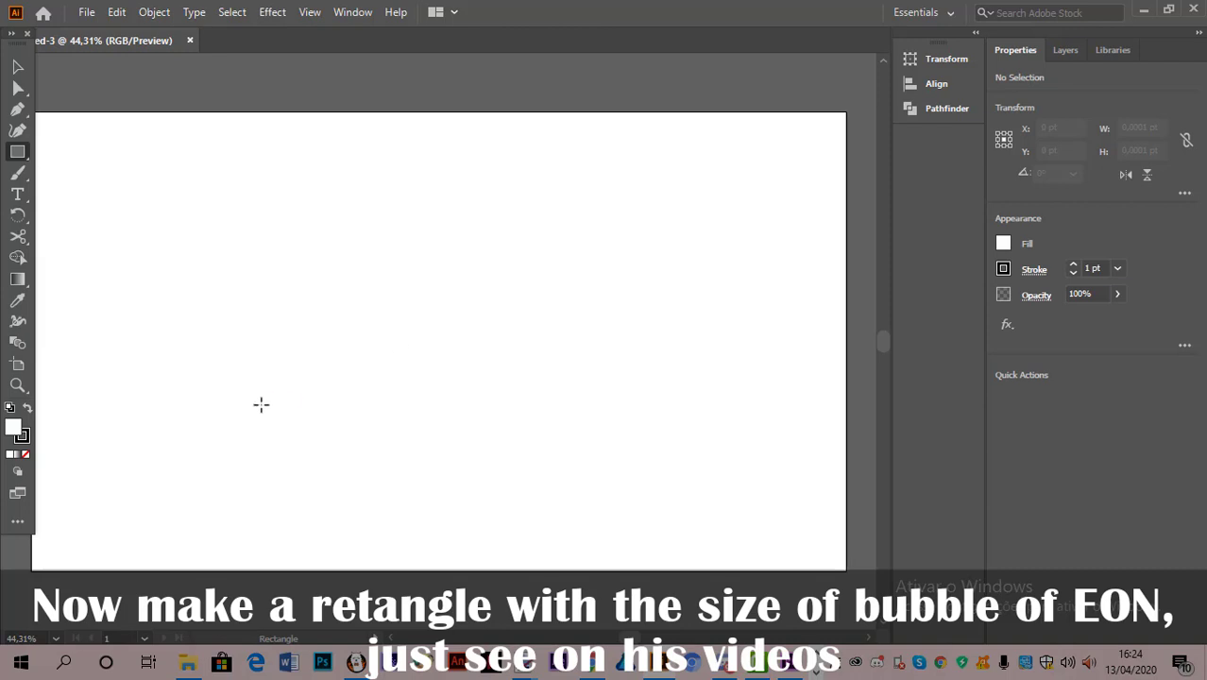
left_click_drag(260, 404, 694, 321)
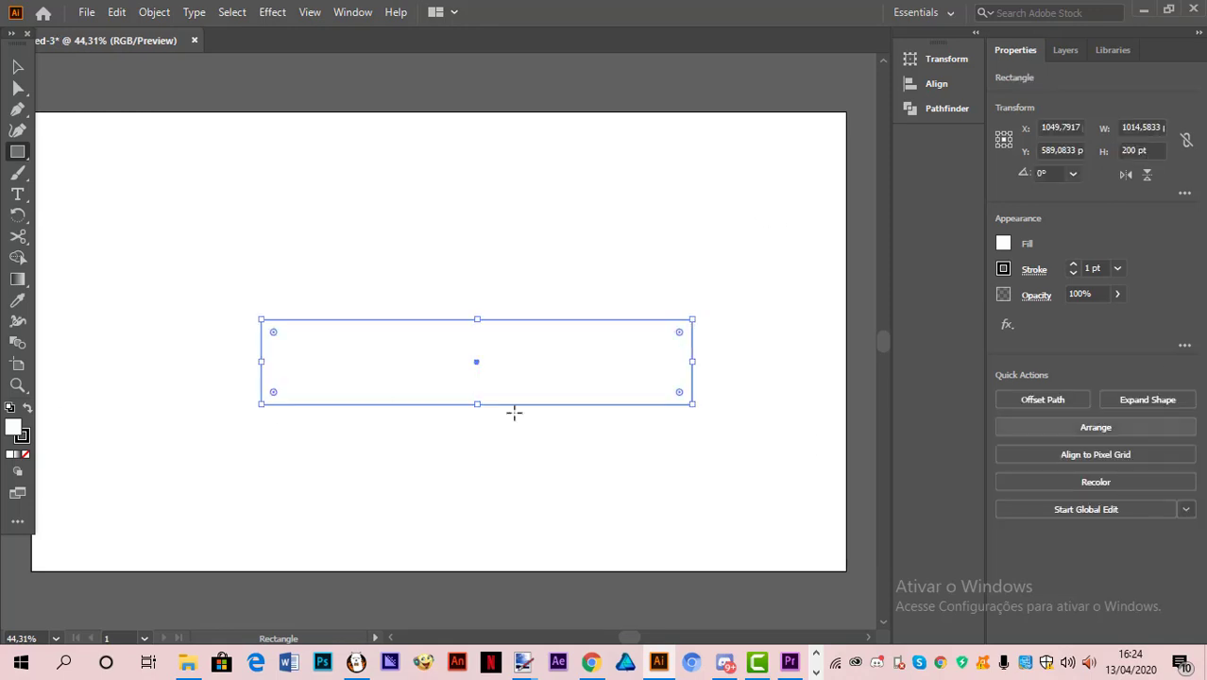
Step: Set the rectangle's stroke weight to 9 pt
left_click(1072, 266)
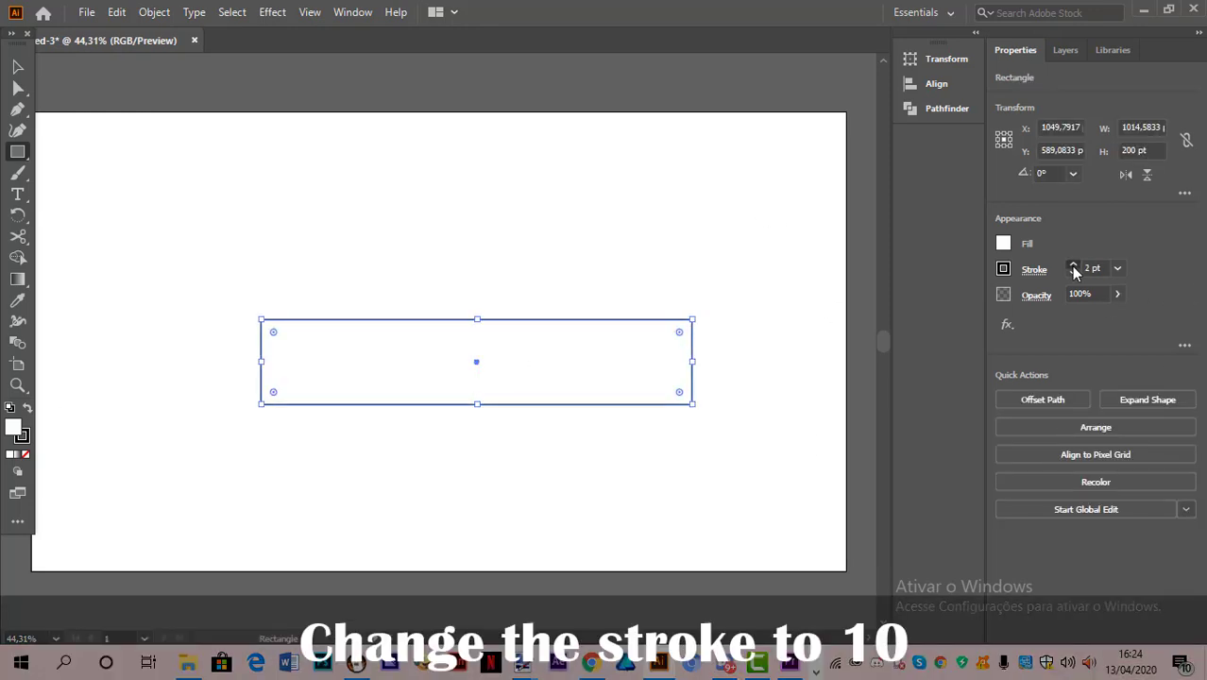
left_click(1072, 265)
left_click(1073, 265)
left_click(1073, 265)
left_click(1072, 265)
left_click(1073, 265)
left_click(1072, 266)
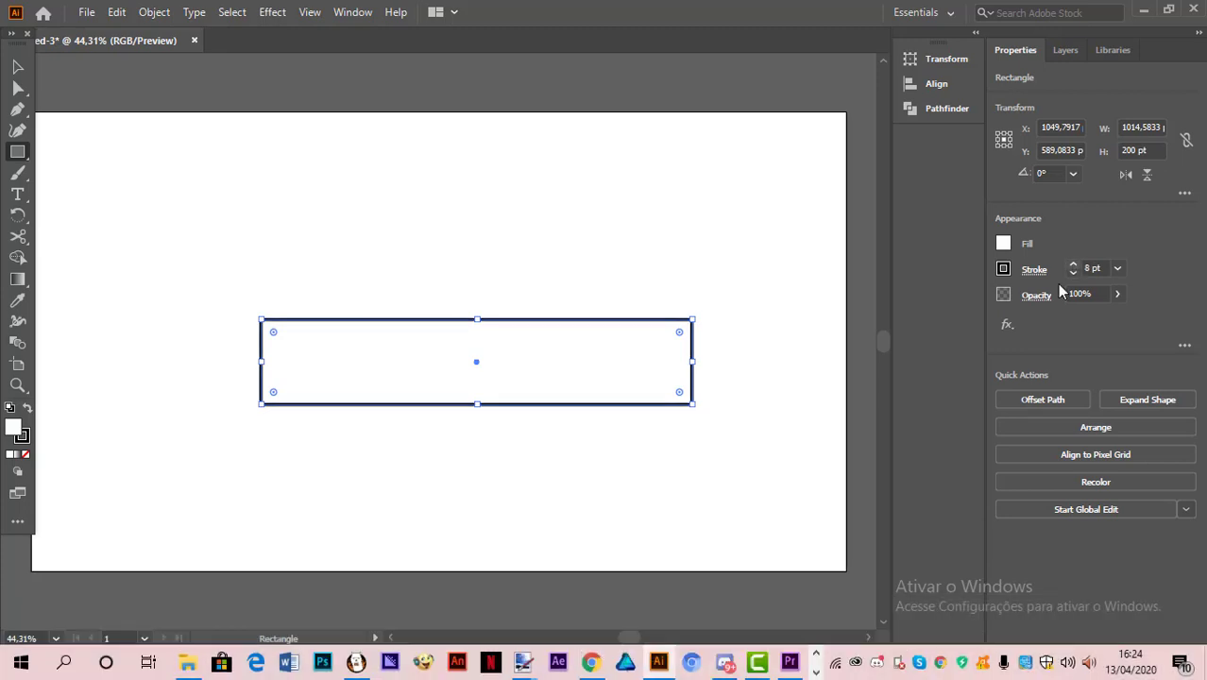
left_click(1073, 265)
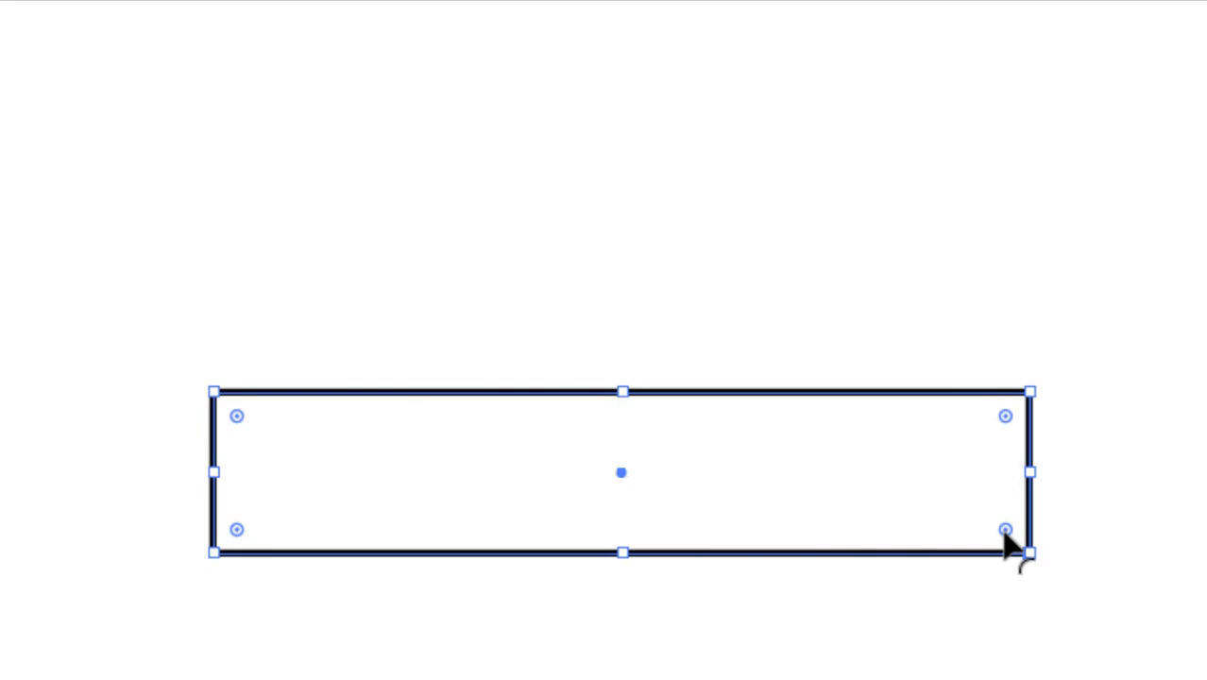
Step: Round the rectangle's corners fully and stretch the shape leftward to about 1208 pt wide
left_click_drag(1005, 529, 916, 477)
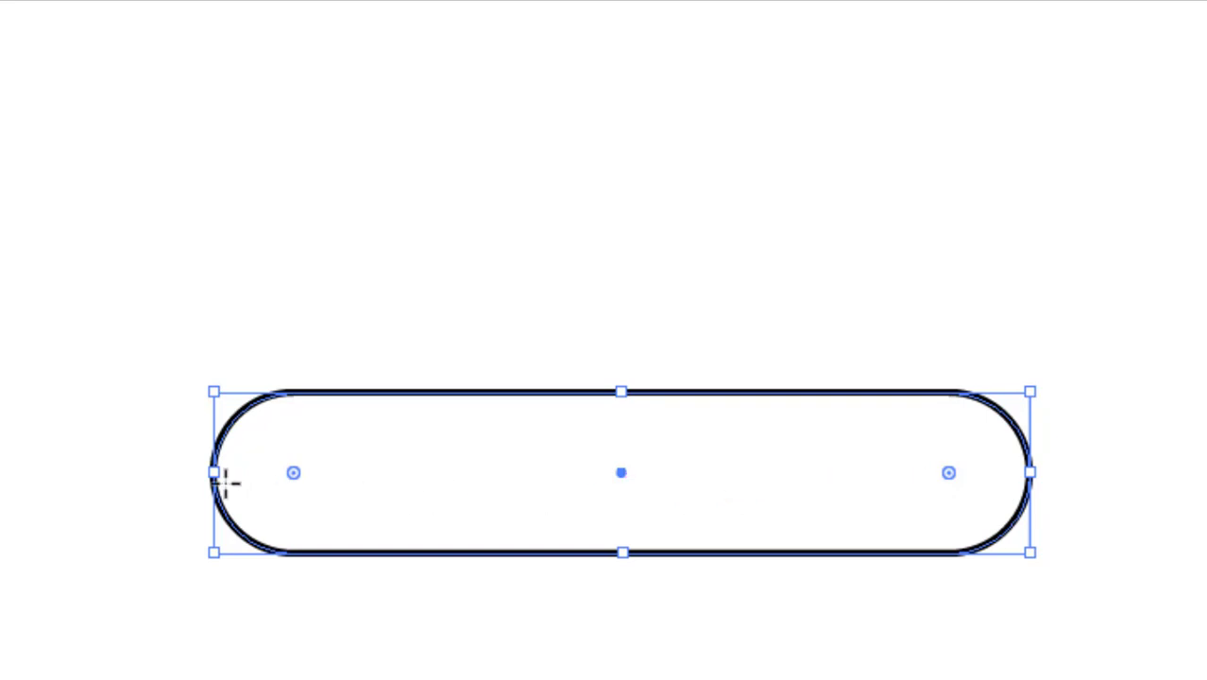
left_click_drag(218, 463, 206, 469)
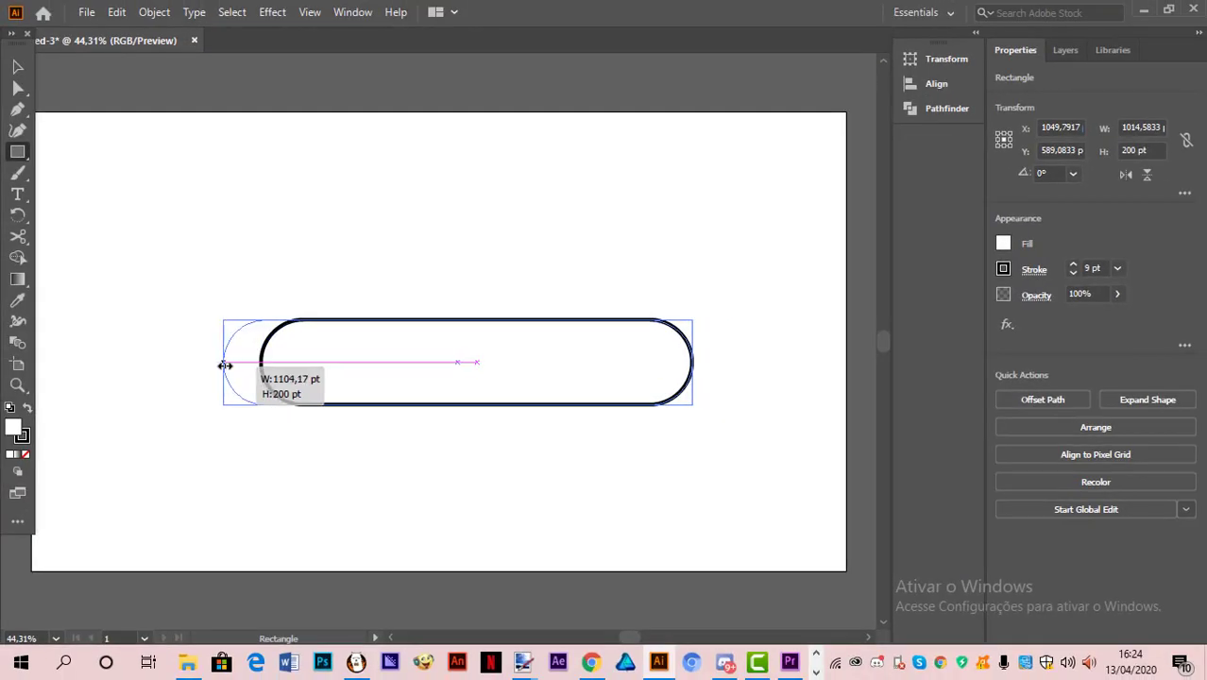
left_click_drag(225, 365, 184, 358)
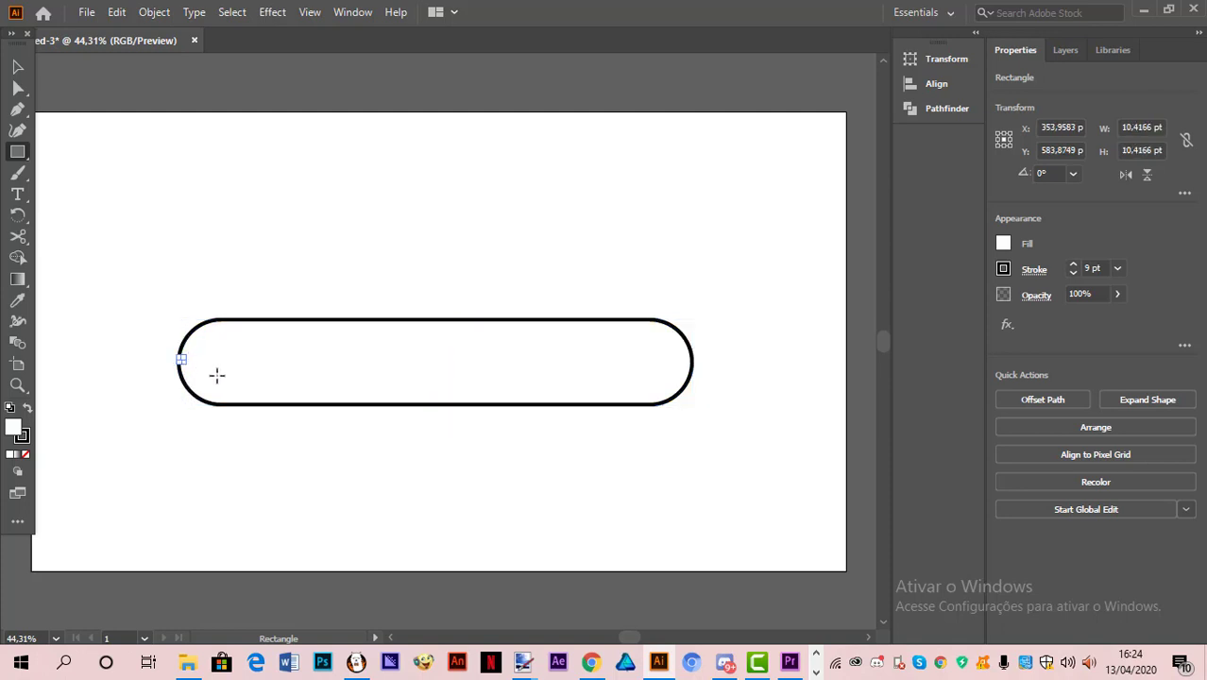
key("ctrl+z")
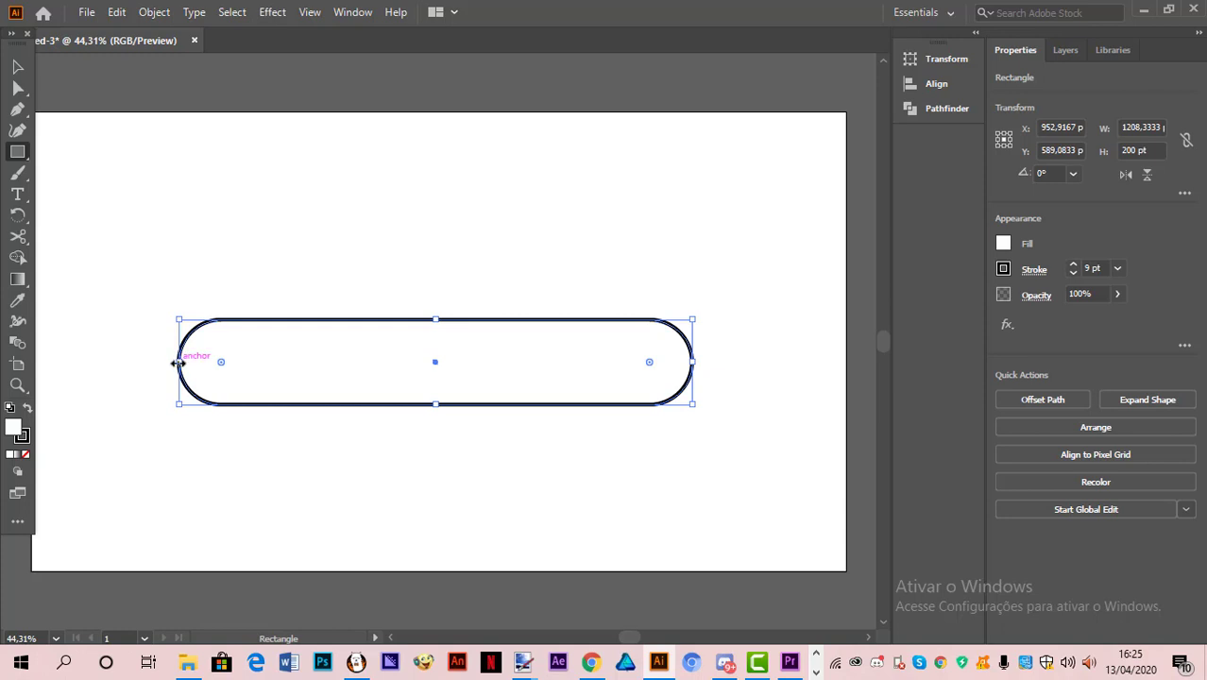
Step: Resize the rounded bar to about 1156 pt wide and move it up to the artboard's horizontal centre, then deselect it
left_click_drag(177, 363, 200, 361)
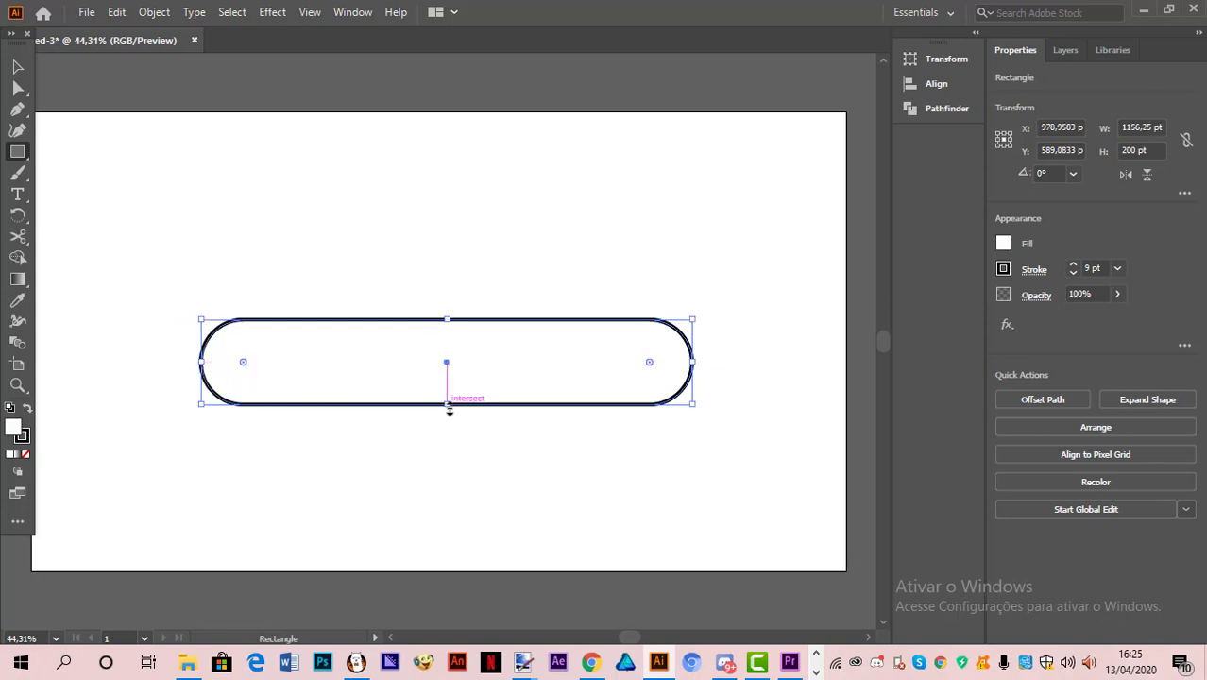
left_click_drag(448, 407, 442, 396)
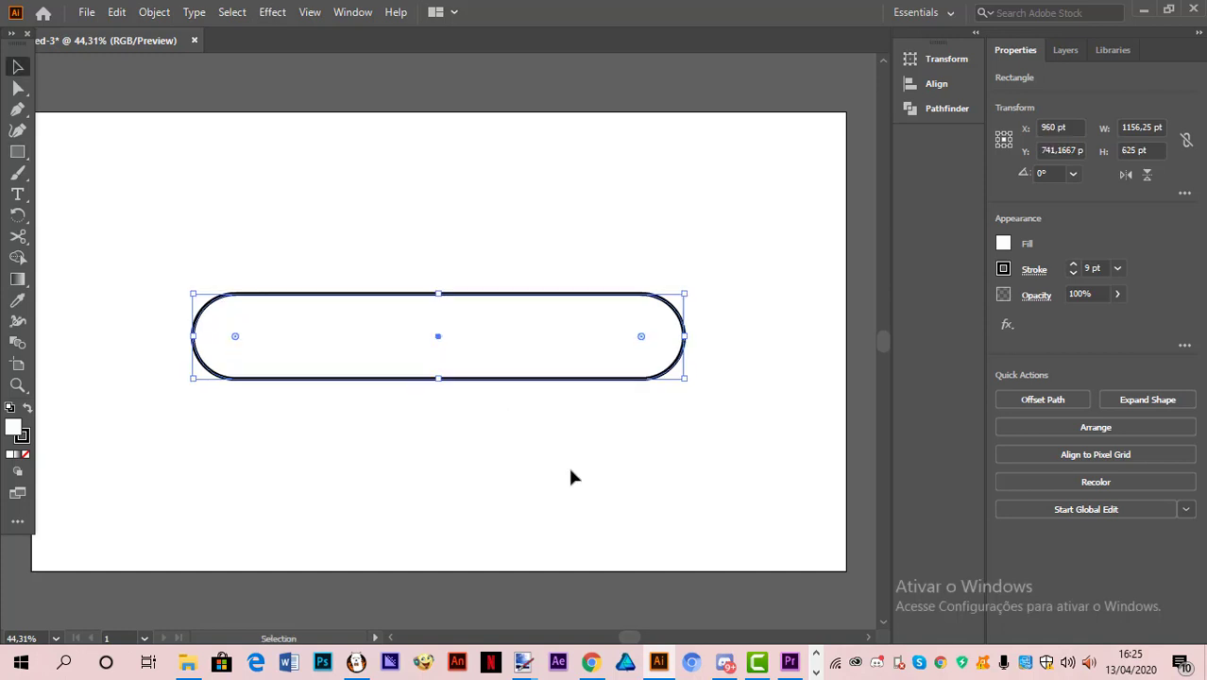
left_click(446, 477)
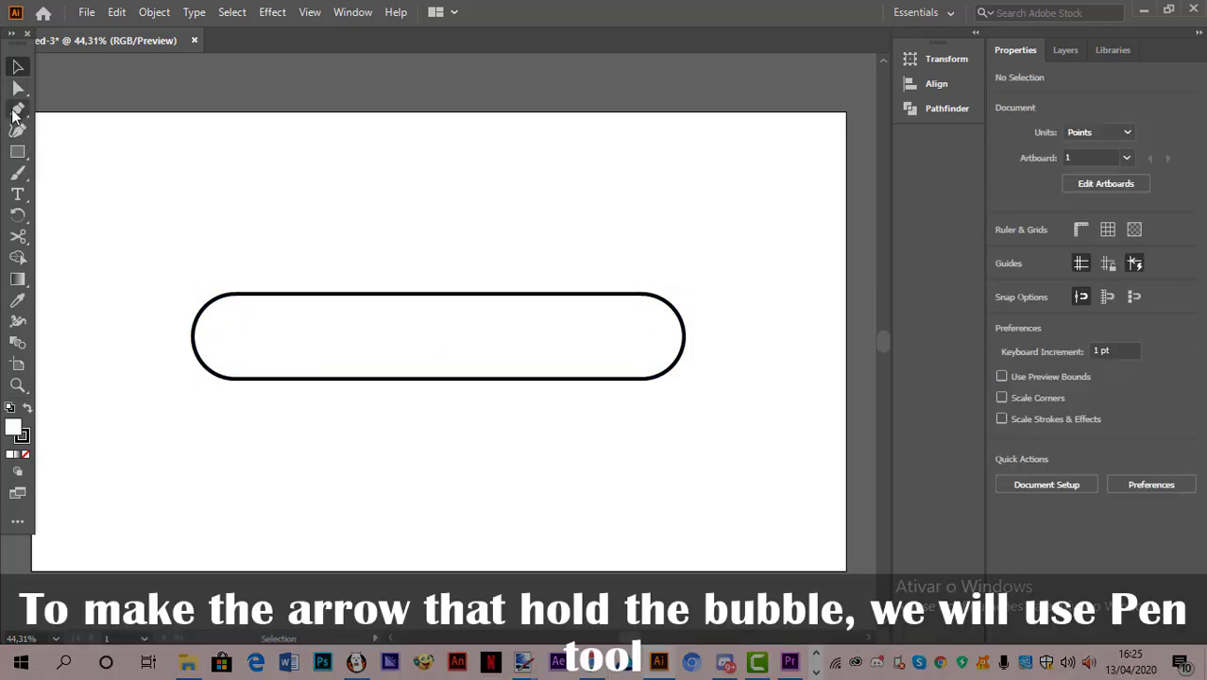
Step: Draw an open right-angle path with the Pen tool across the bar's lower edge near its right end, its vertical leg about 179 pt
left_click(17, 109)
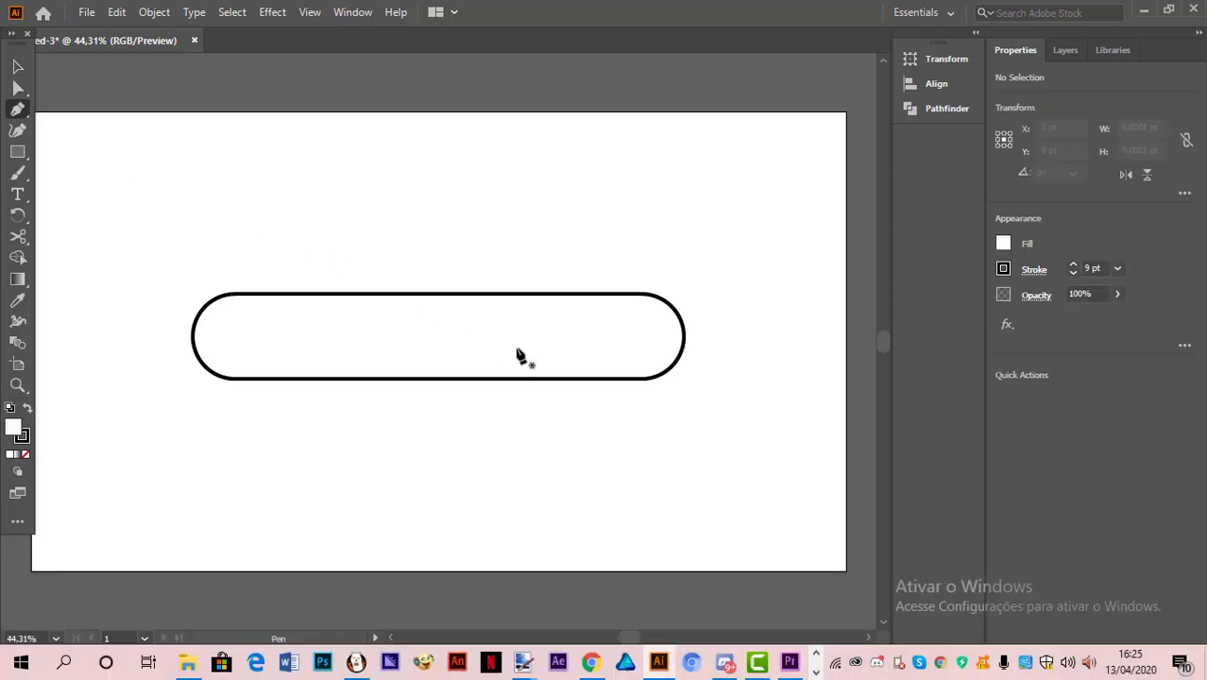
left_click(610, 350)
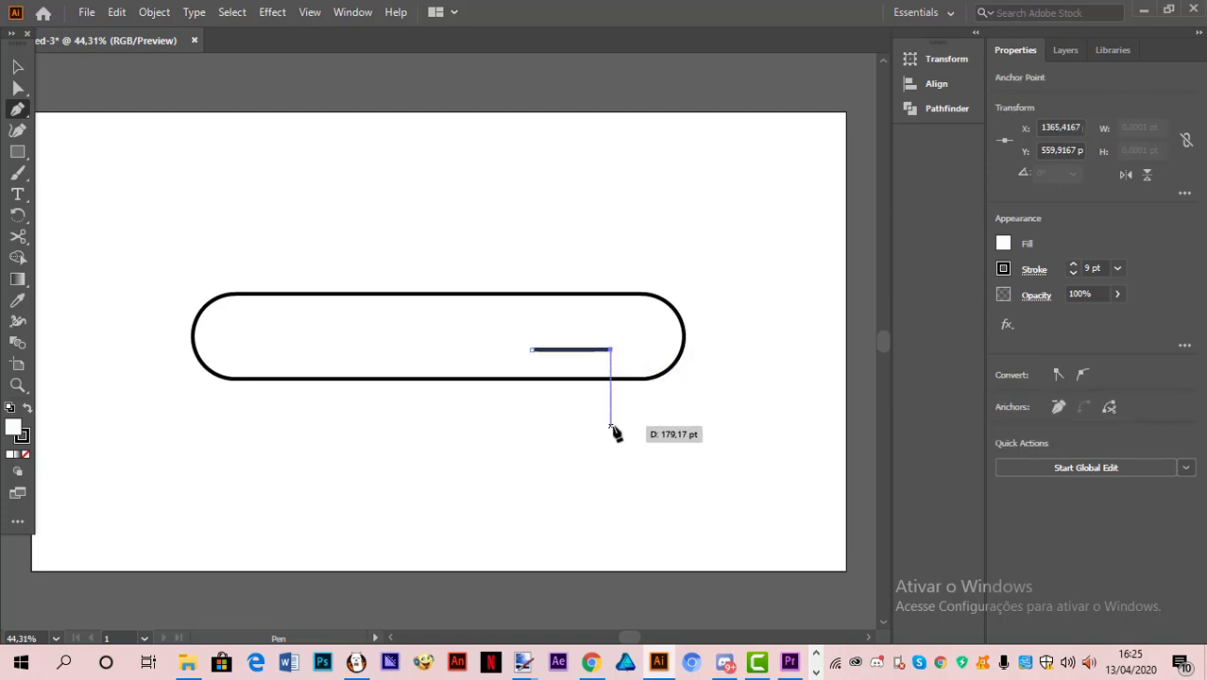
left_click(610, 425)
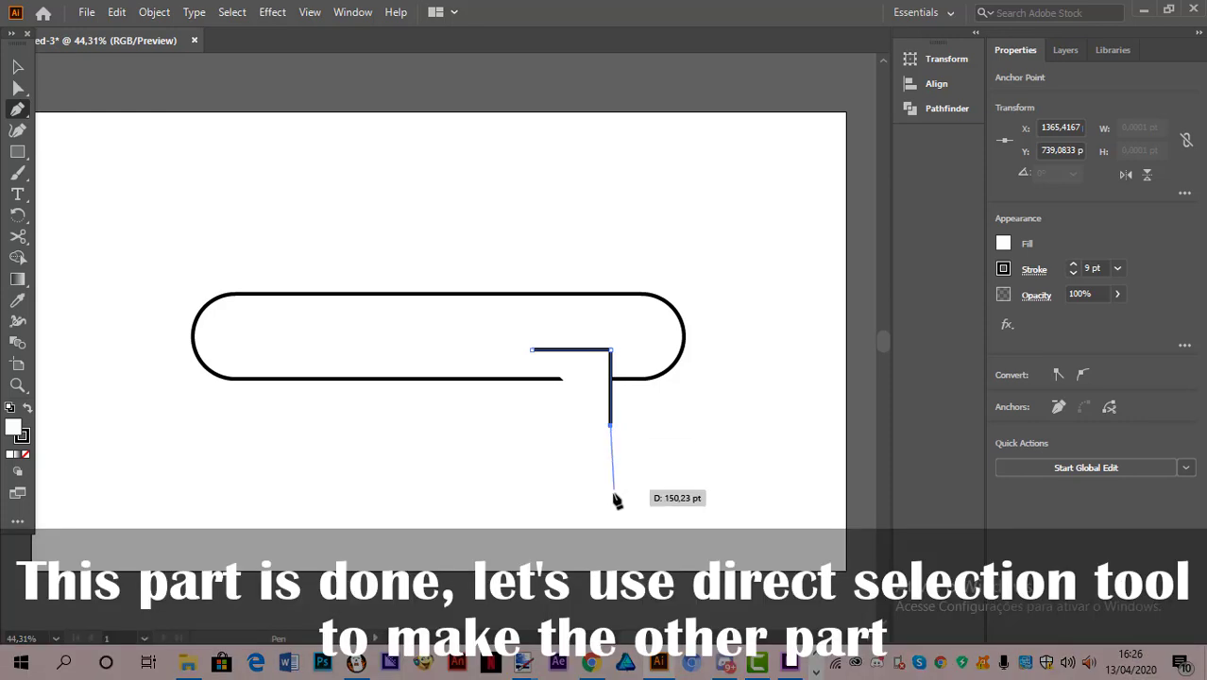
key("Escape")
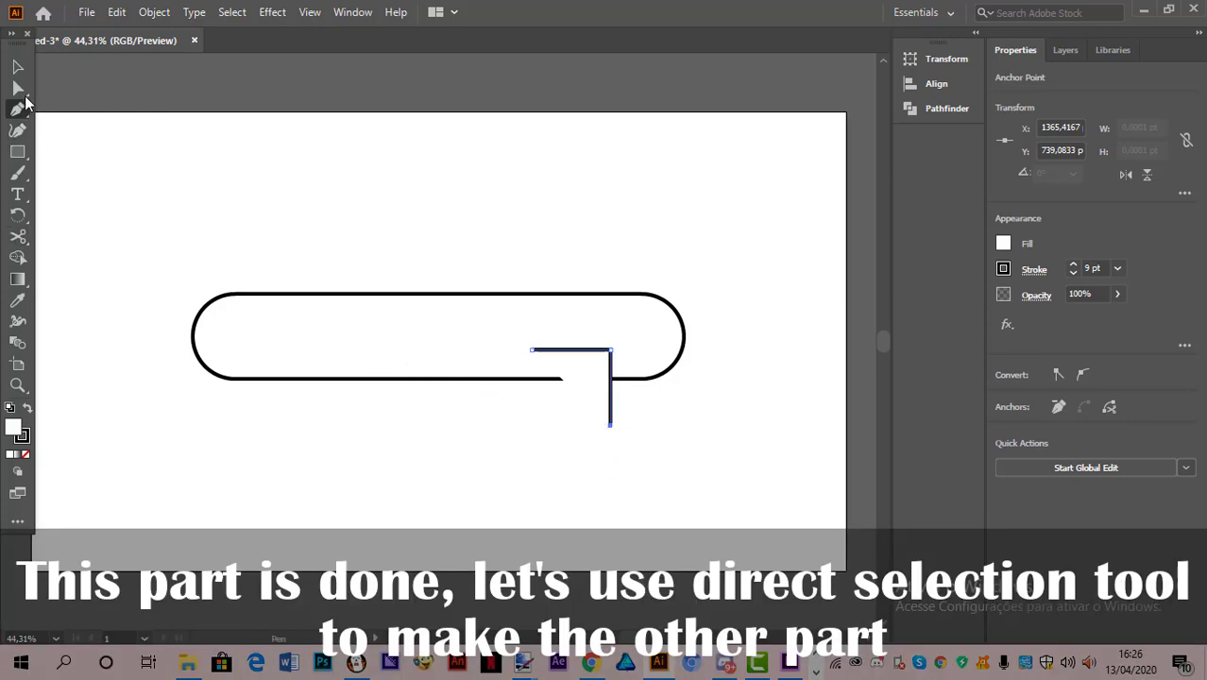
Step: Select both end anchors of the right-angle path and join them into a closed triangle
left_click(17, 90)
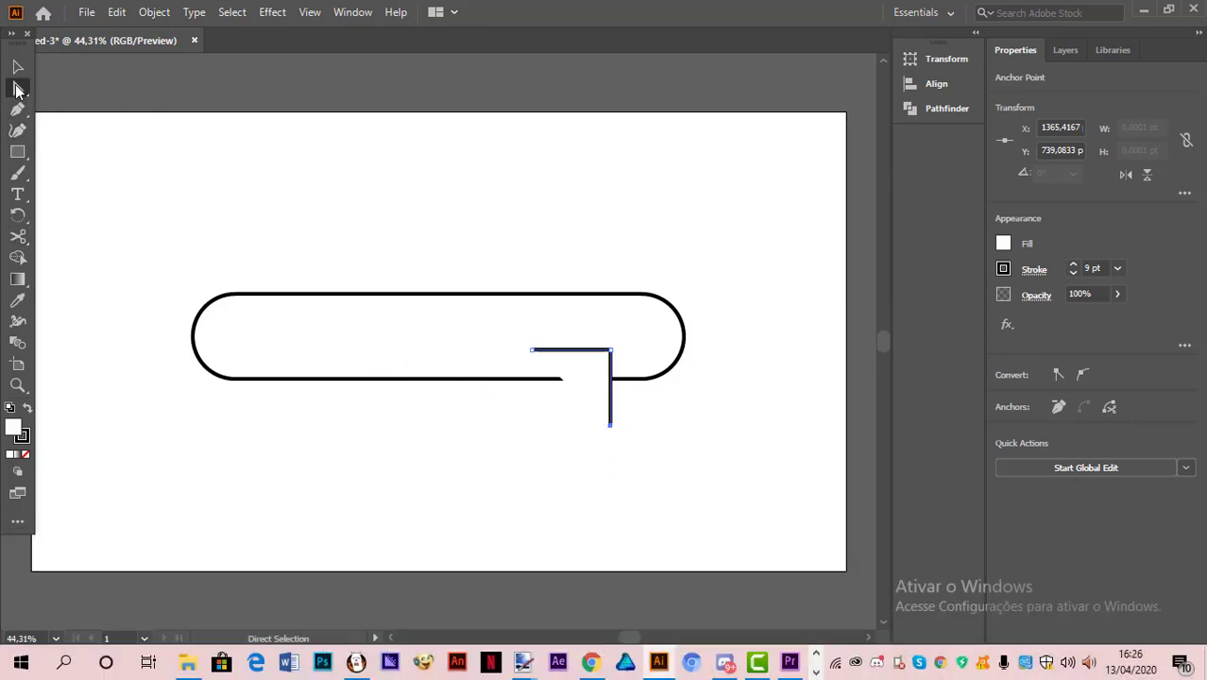
left_click(610, 426)
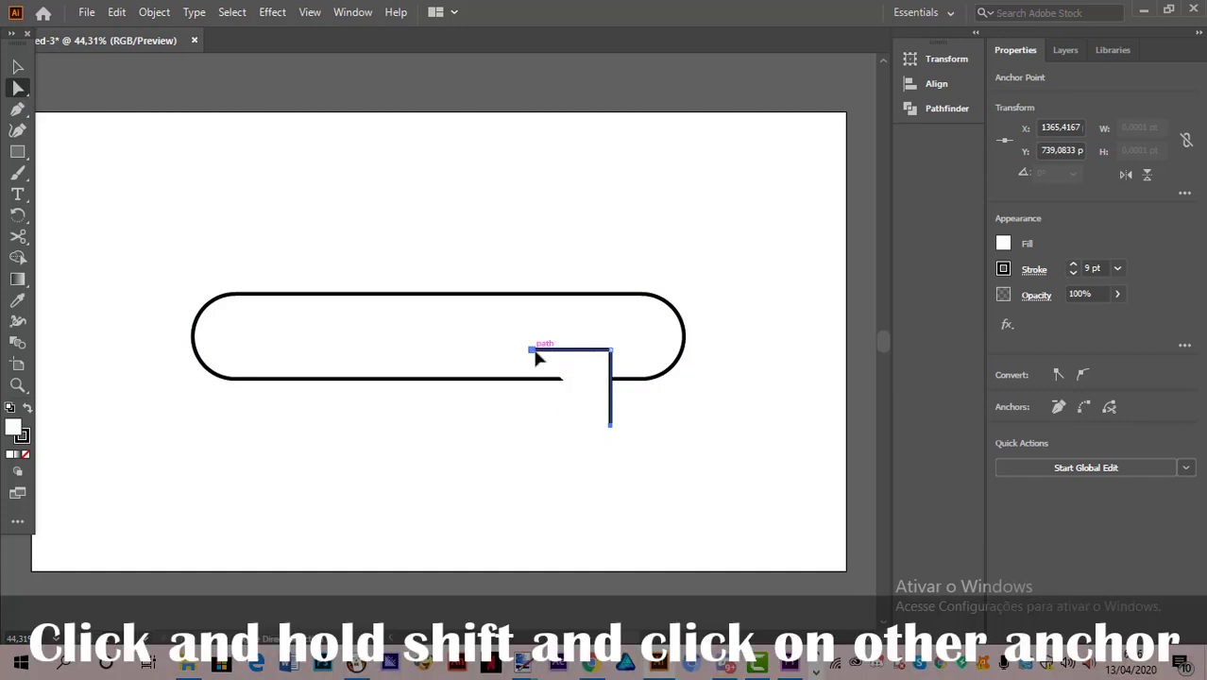
left_click(532, 350, "shift")
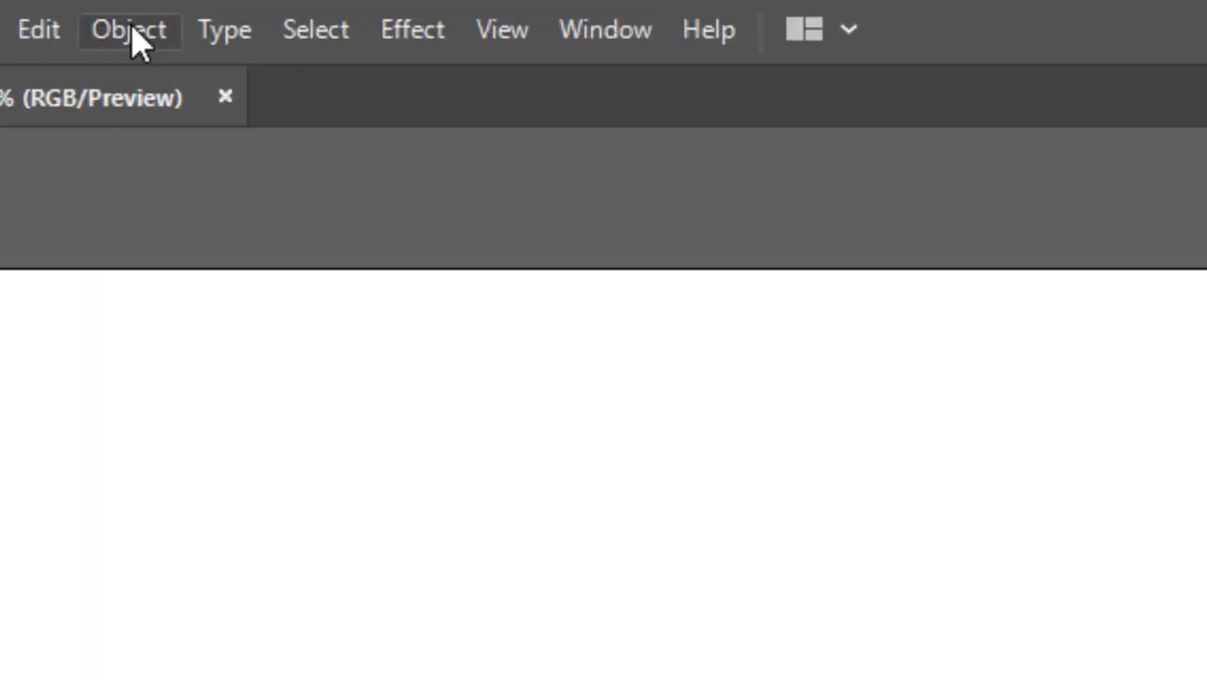
left_click(132, 30)
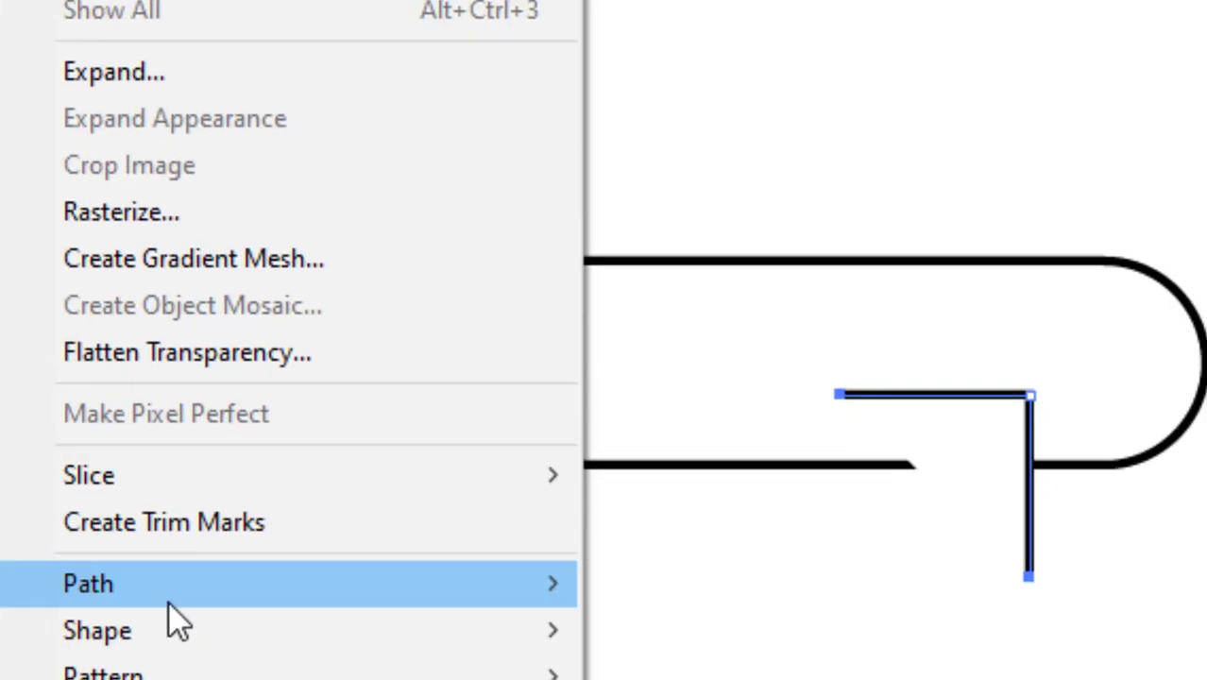
mouse_move(151, 557)
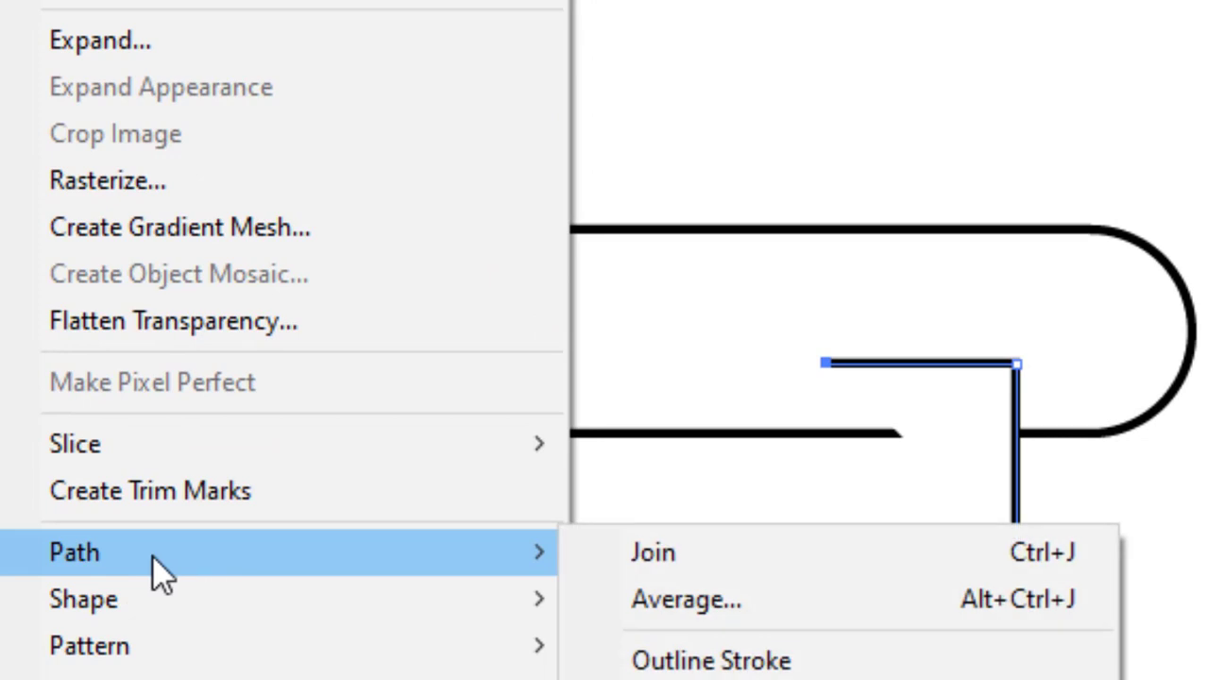
left_click(692, 576)
left_click(685, 566)
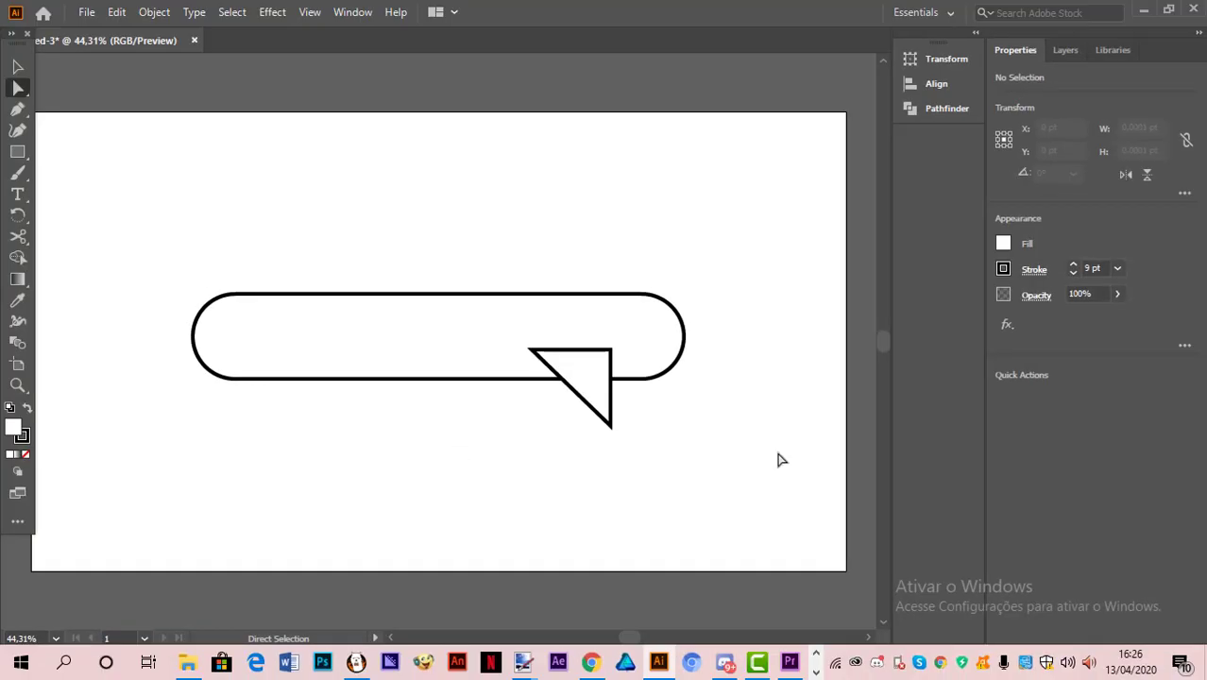
Step: Unite the rounded bar and the triangle into one speech bubble shape with Pathfinder
left_click_drag(796, 481, 127, 154)
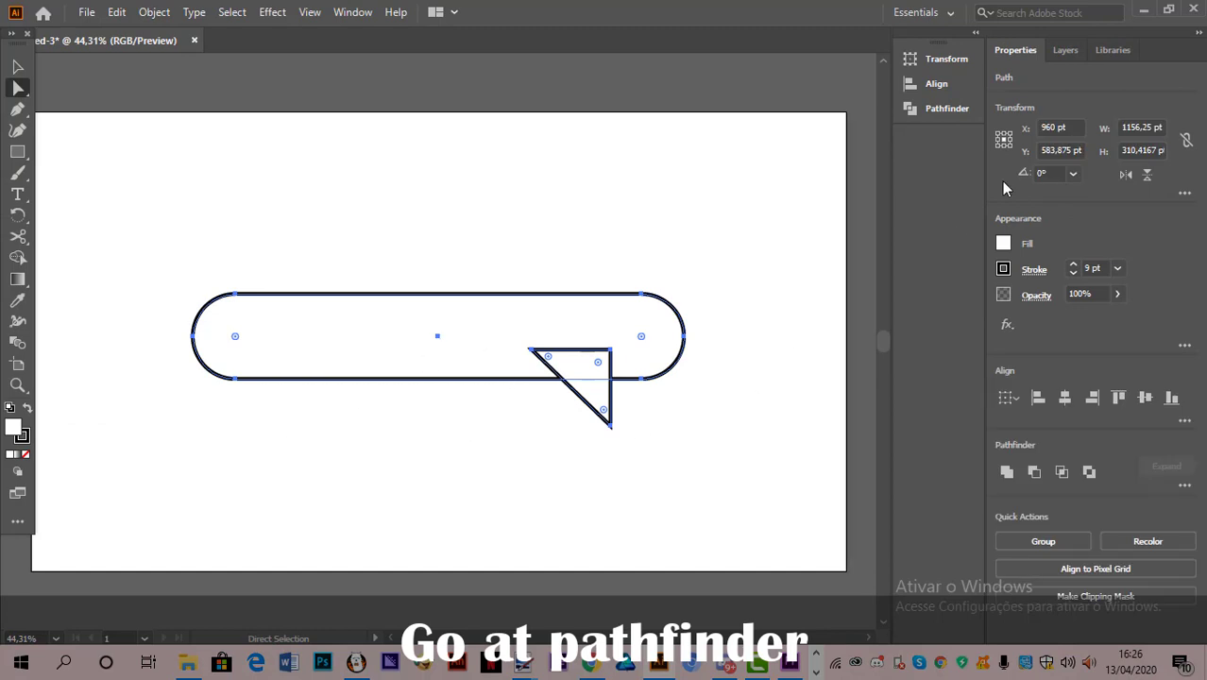
left_click(941, 109)
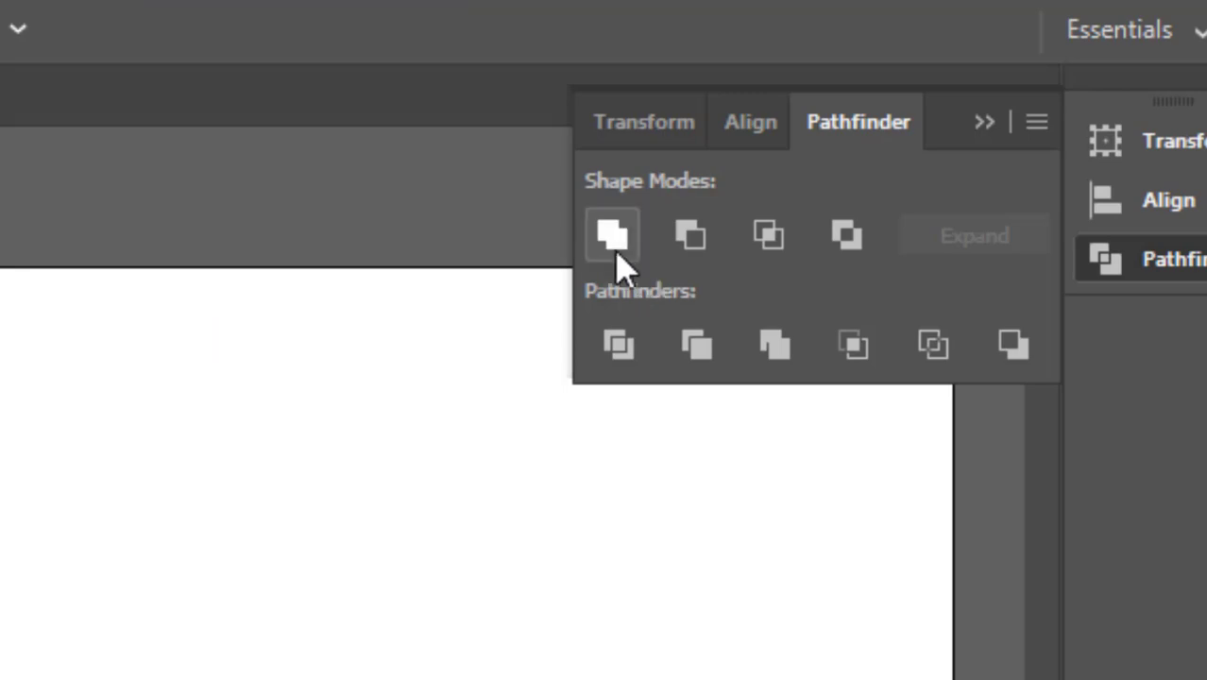
left_click(610, 238)
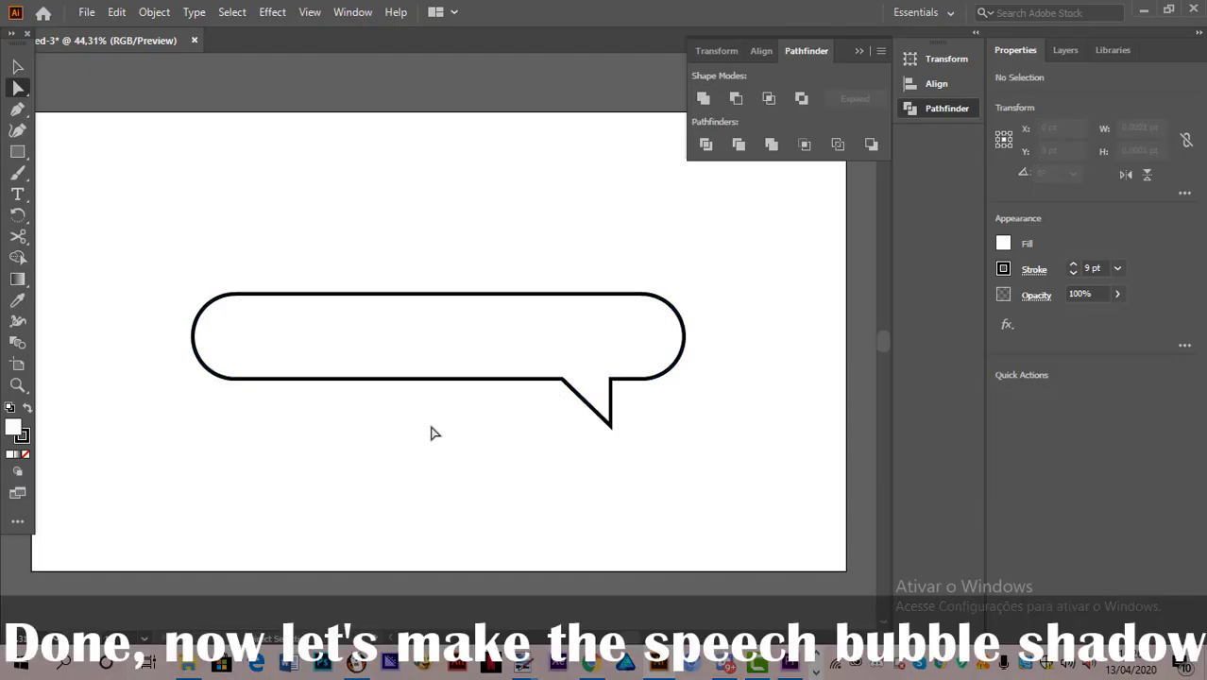
Step: Draw the shadow's inner edge with the Pen tool from the bubble's lower-left curve, along its bottom, down into the tail and back up
left_click(17, 109)
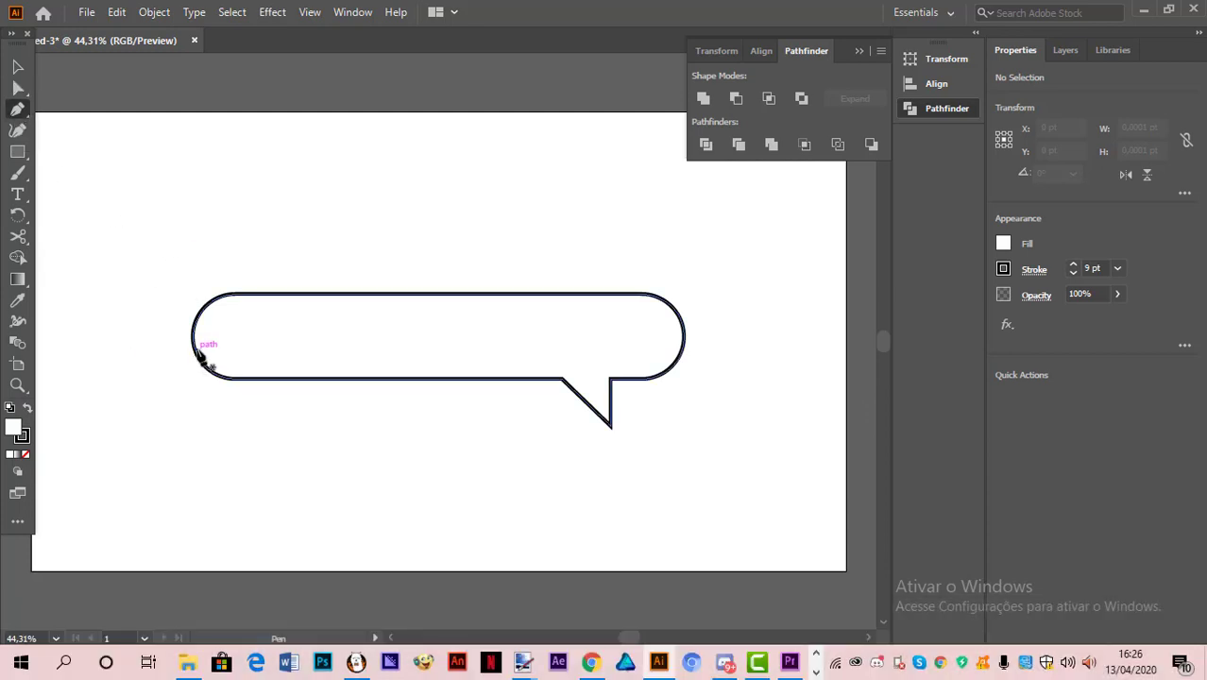
left_click(195, 351)
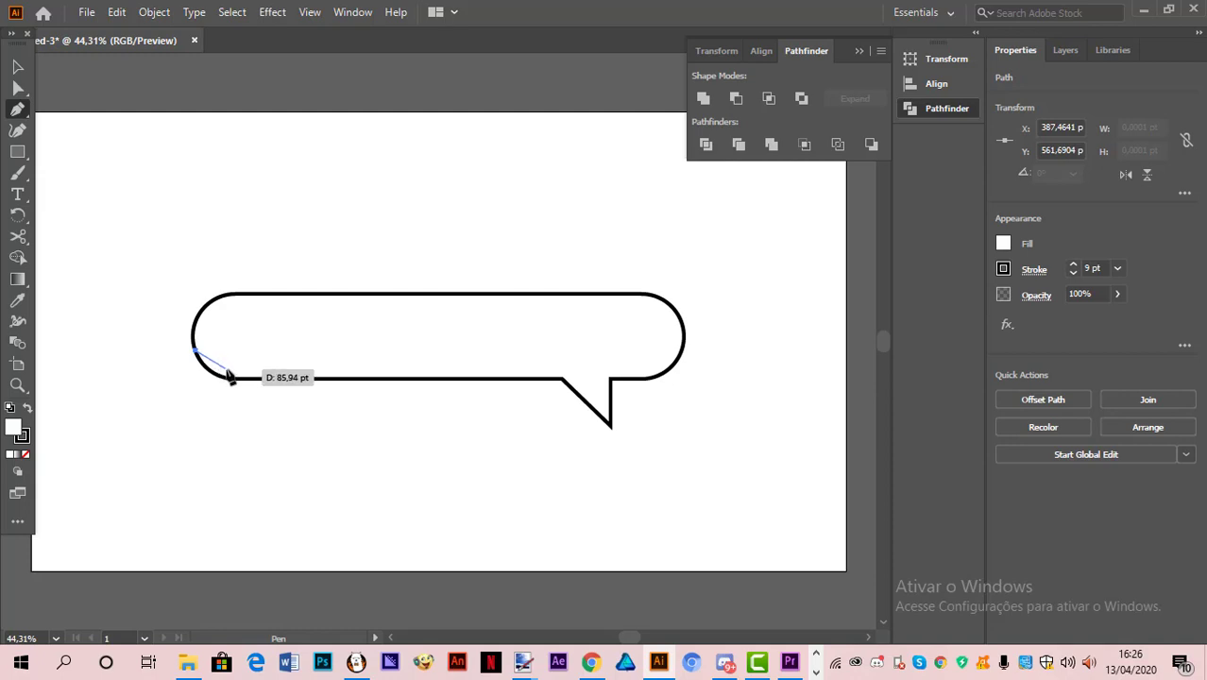
left_click_drag(229, 369, 565, 374)
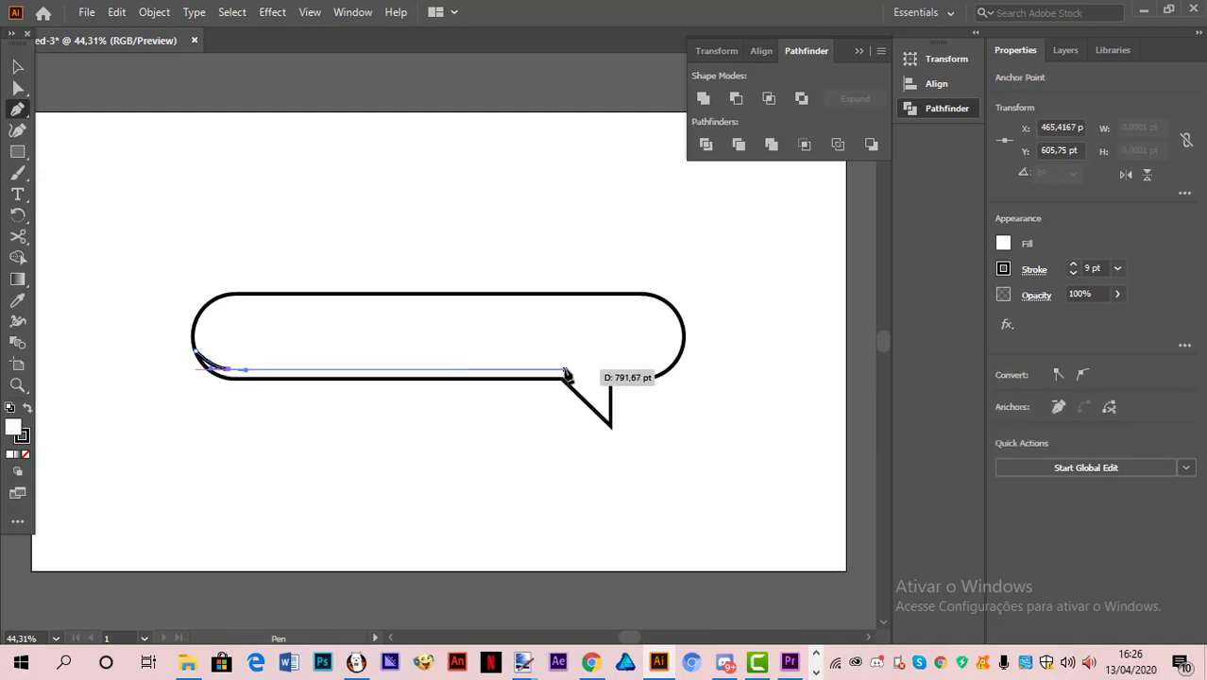
left_click(567, 371)
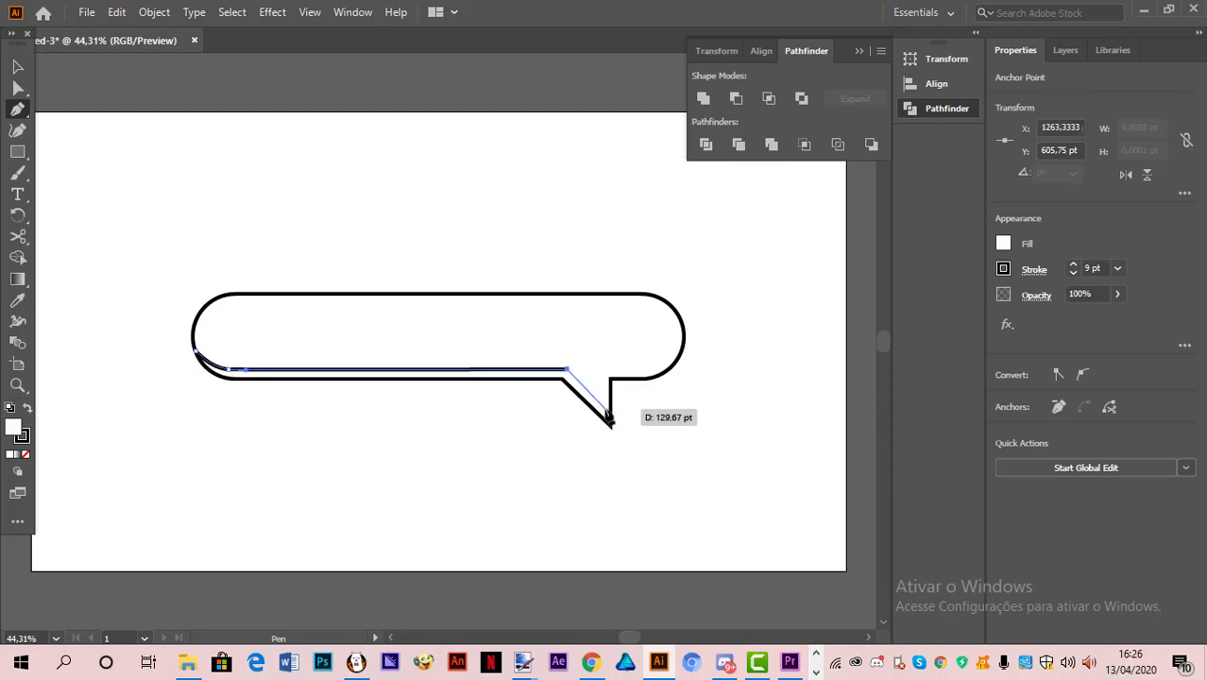
left_click(607, 420)
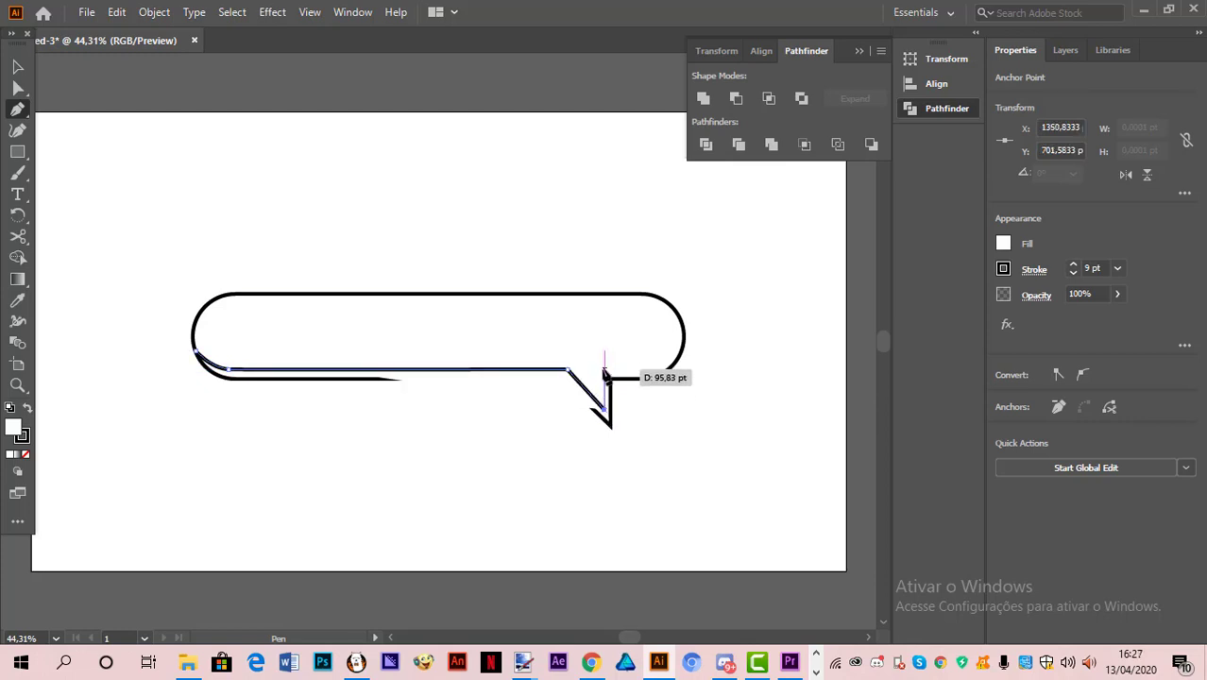
left_click(605, 371)
left_click_drag(651, 370, 663, 366)
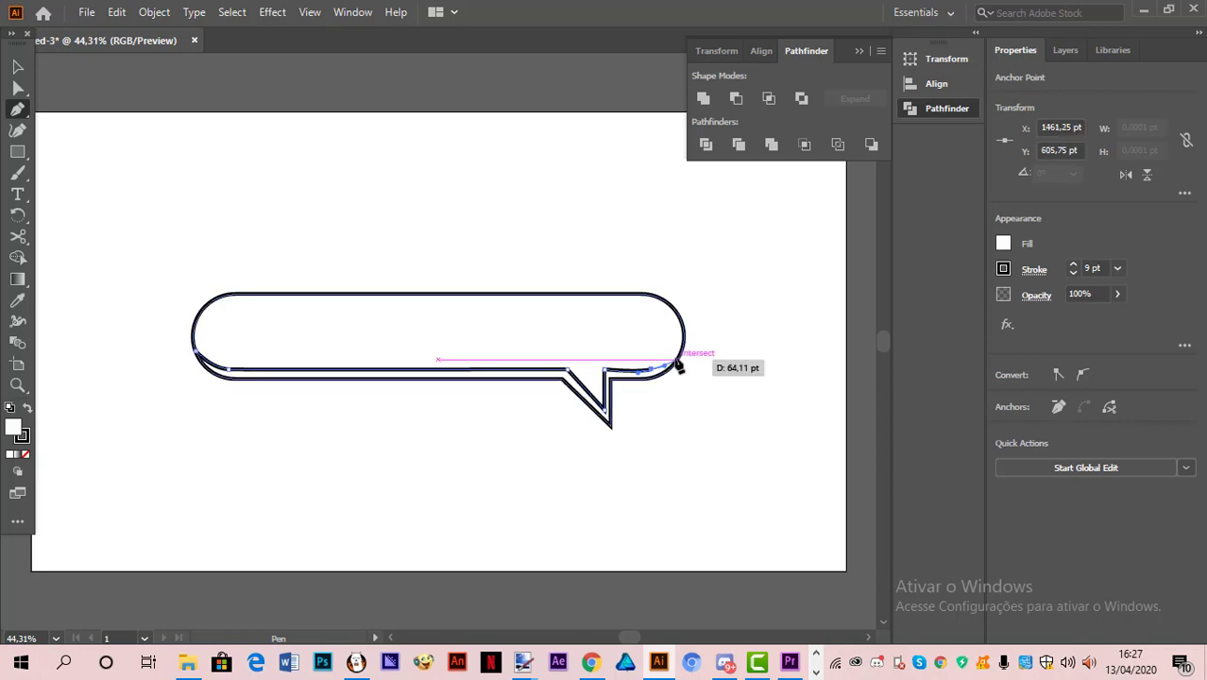
left_click(676, 360)
key("ctrl+plus")
key("ctrl+plus")
key("ctrl+plus")
key("ctrl+plus")
key("ctrl+plus")
key("ctrl+plus")
key("ctrl+z")
left_click_drag(639, 637, 636, 643)
key("z")
key("Delete")
Step: Continue the shadow's inner edge with the Pen tool from the tail's right shoulder along the bottom and up the bubble's right curve
key("p")
left_click(326, 404)
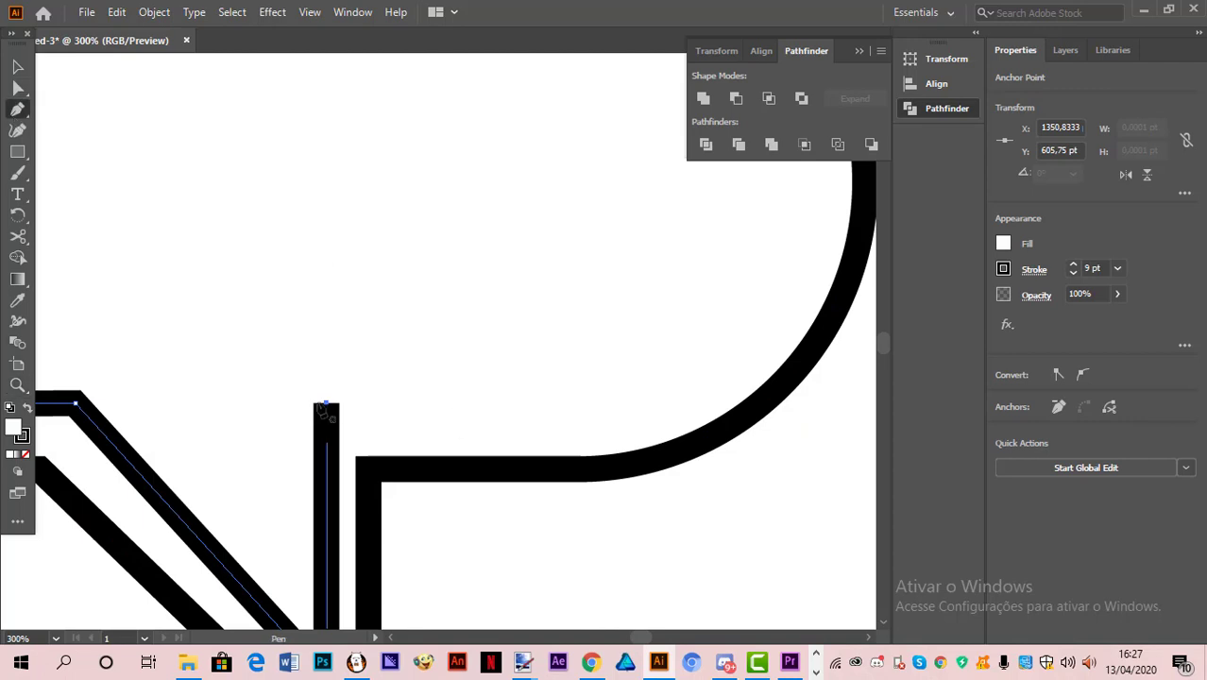
left_click_drag(621, 401, 677, 395)
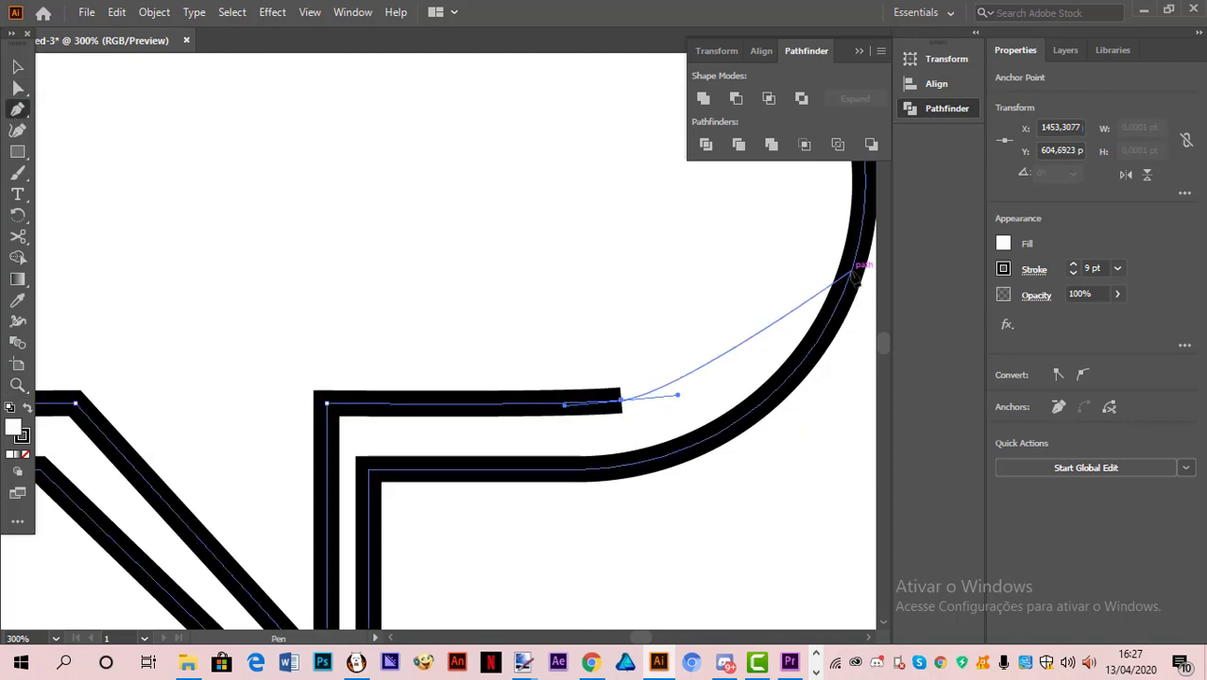
left_click_drag(776, 328, 802, 301)
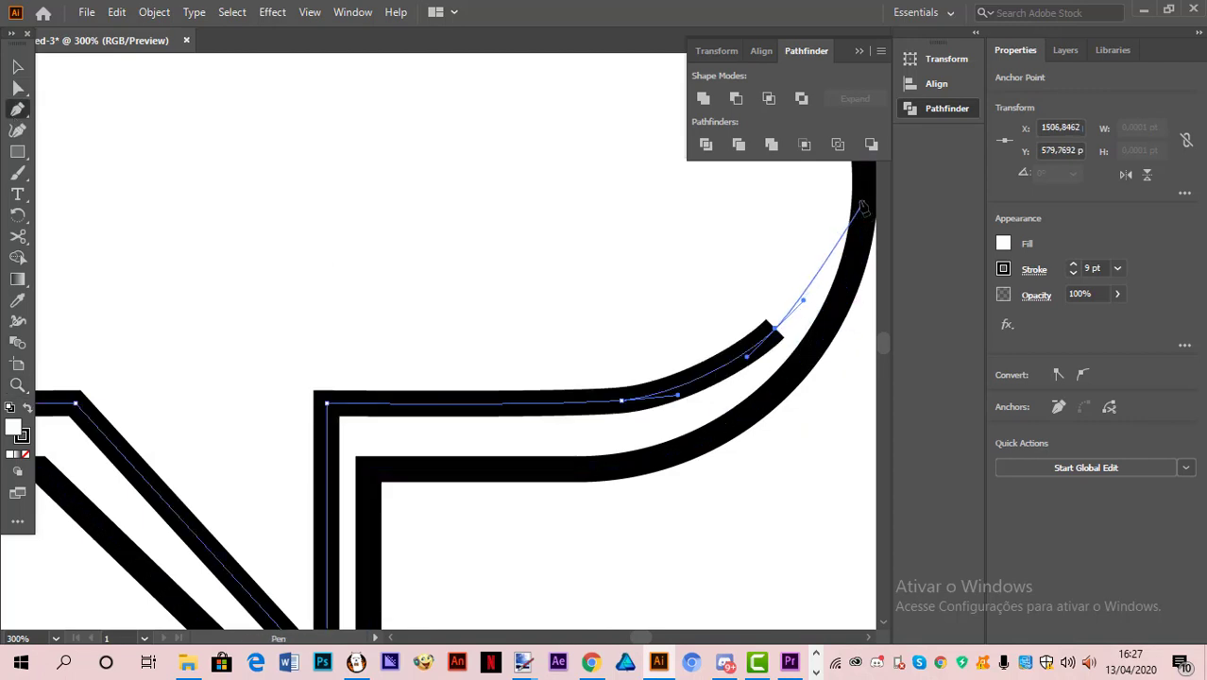
left_click(864, 199)
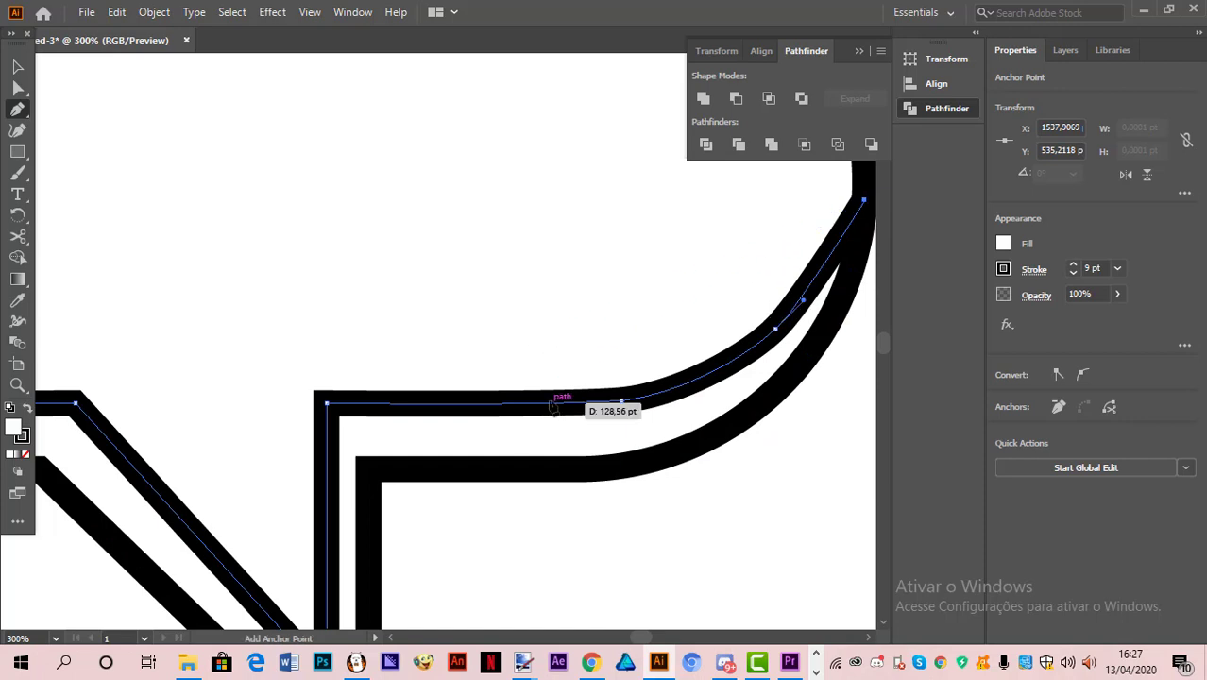
Step: Trace the shadow's outer edge back down the bubble's right curve with the Pen tool, placing anchors on the black outline
left_click(834, 311)
left_click(765, 398)
left_click(647, 470)
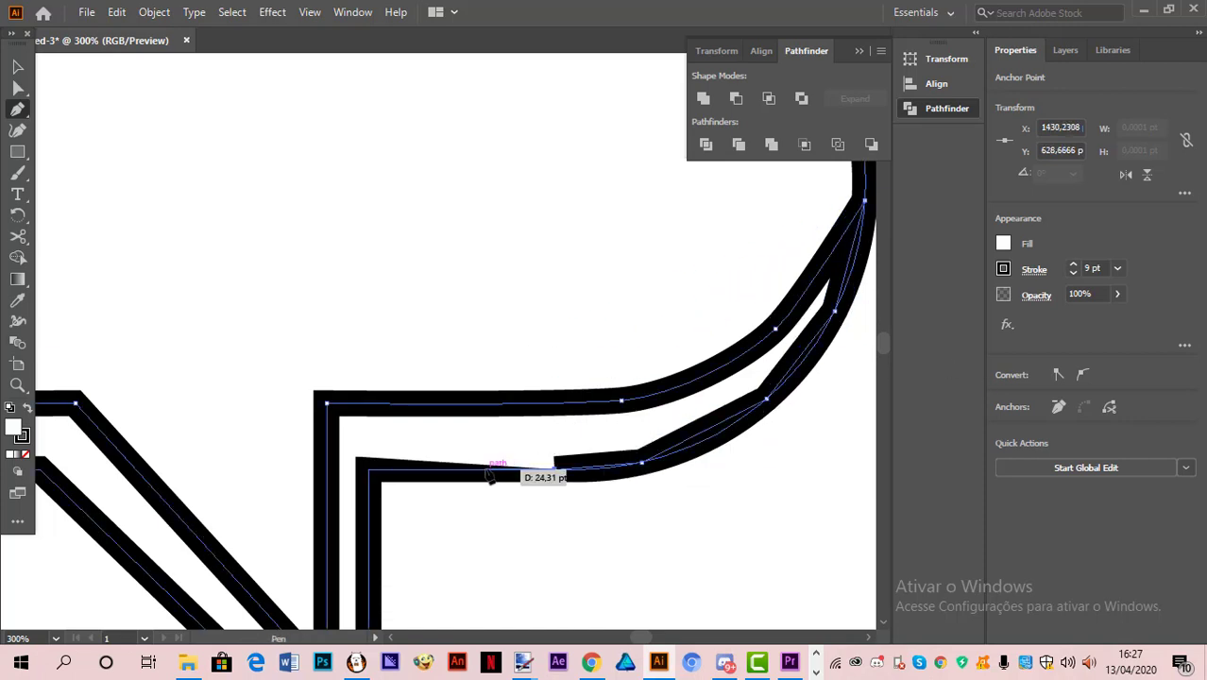
left_click(368, 469)
scroll(369, 500, "down", 3)
left_click(368, 531)
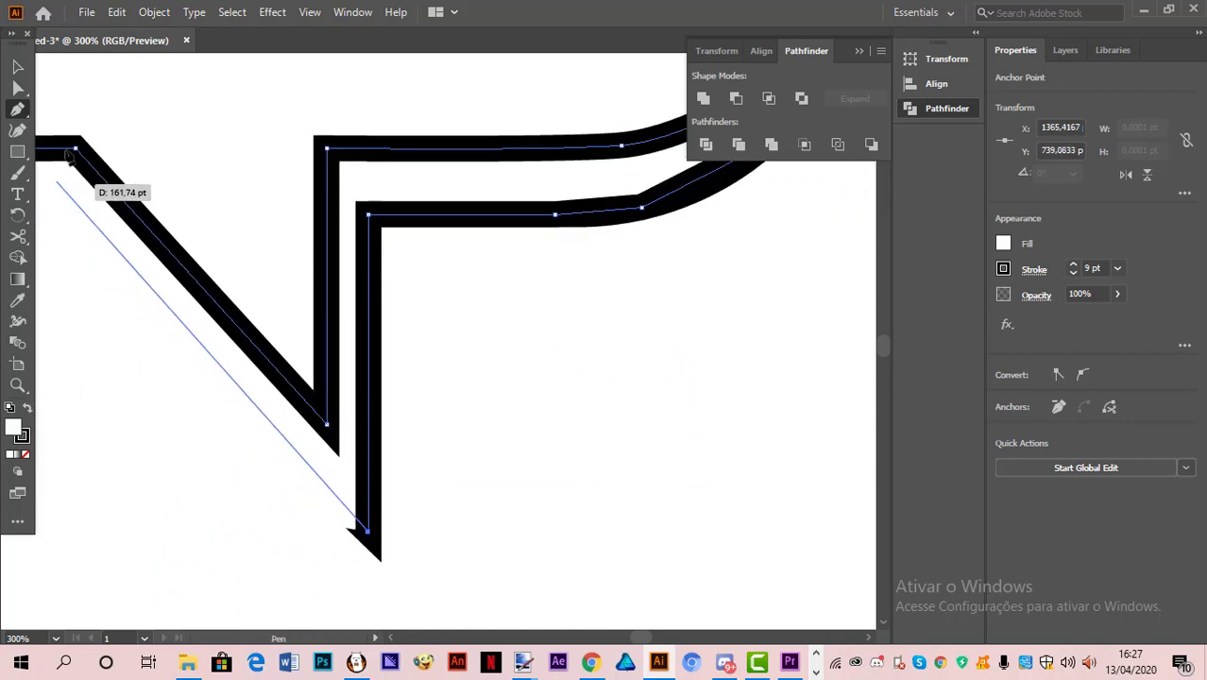
Step: Trace the shadow's outer edge down the tail to its tip and up its slanted side, with the fill set to none
left_click(357, 215)
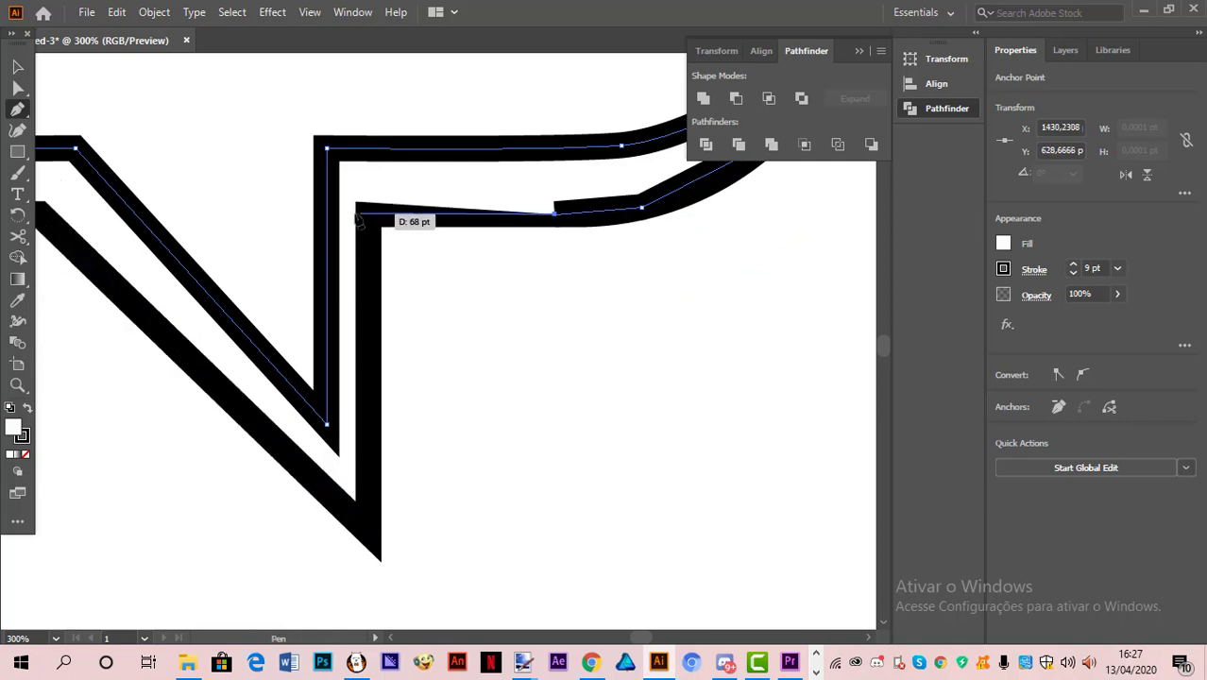
left_click(355, 503)
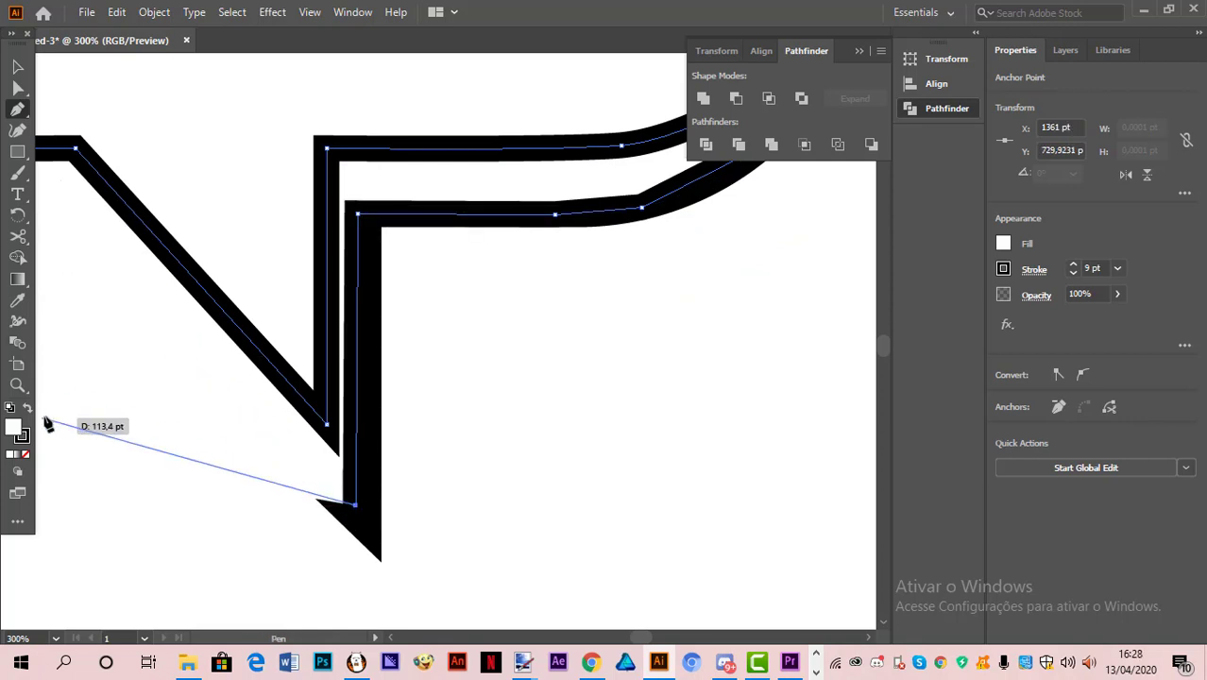
left_click(25, 455)
left_click(48, 204)
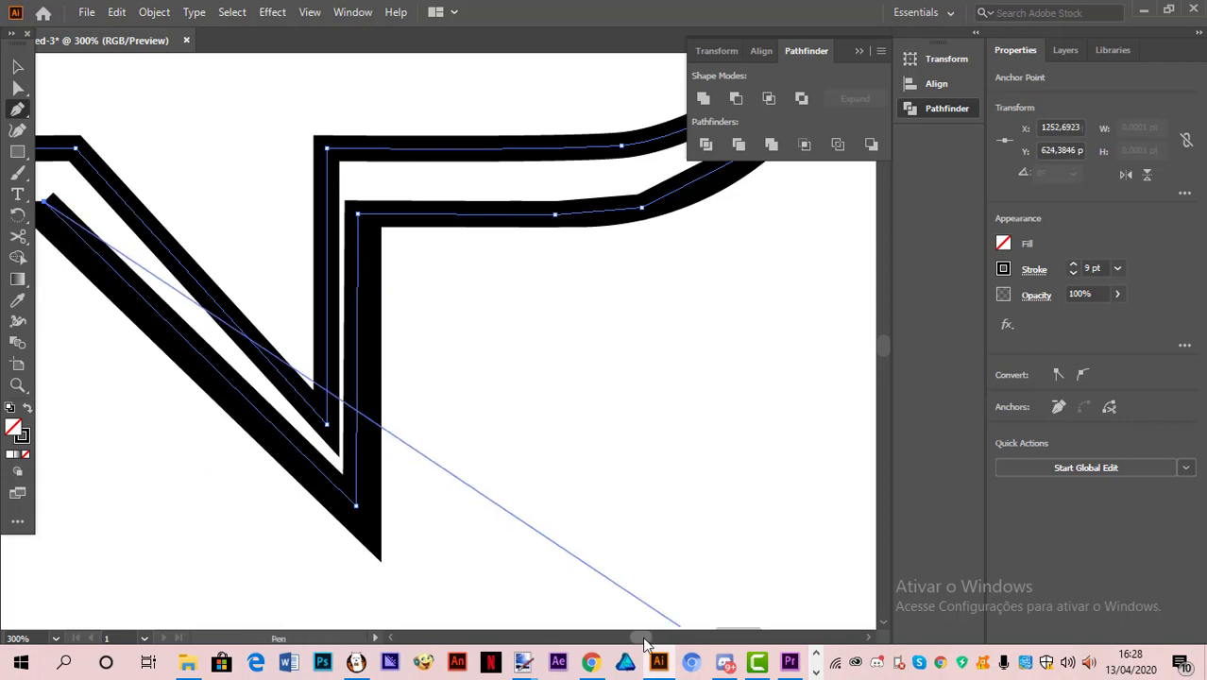
Step: Trace the remaining outer edge along the bubble's bottom and up its lower-left curve, closing the shadow path at its starting anchor
left_click_drag(645, 638, 620, 632)
left_click(354, 206)
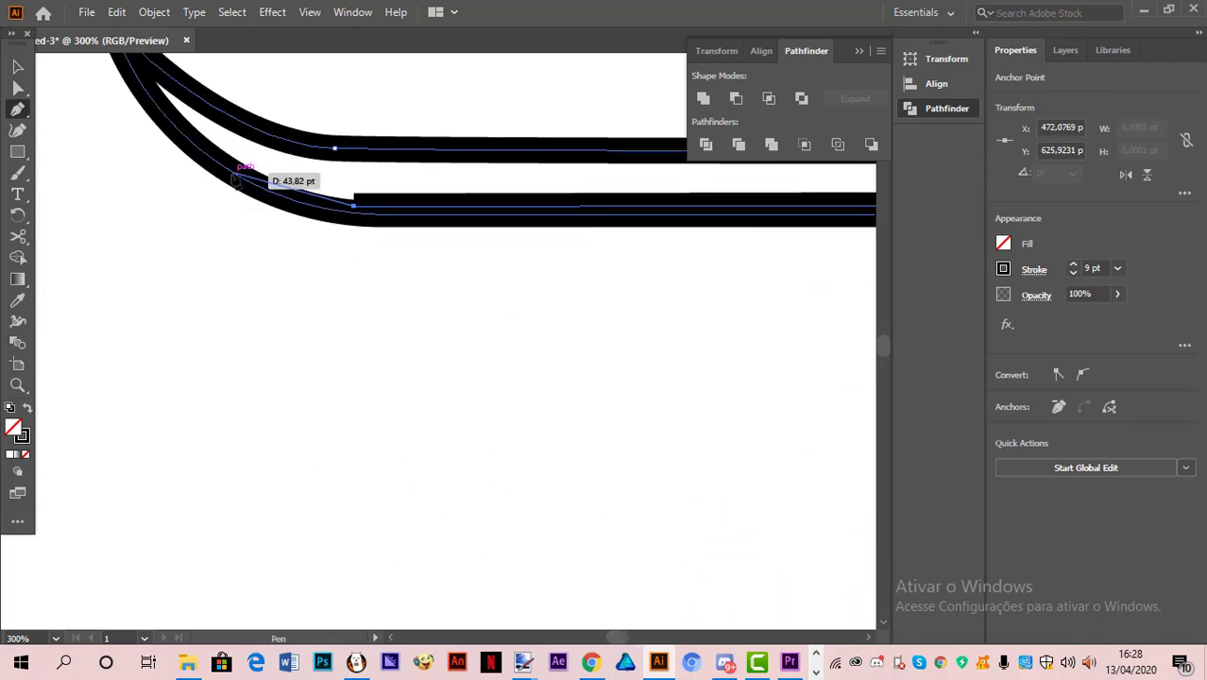
left_click(233, 173)
left_click(163, 113)
scroll(124, 59, "up", 3)
left_click(110, 150)
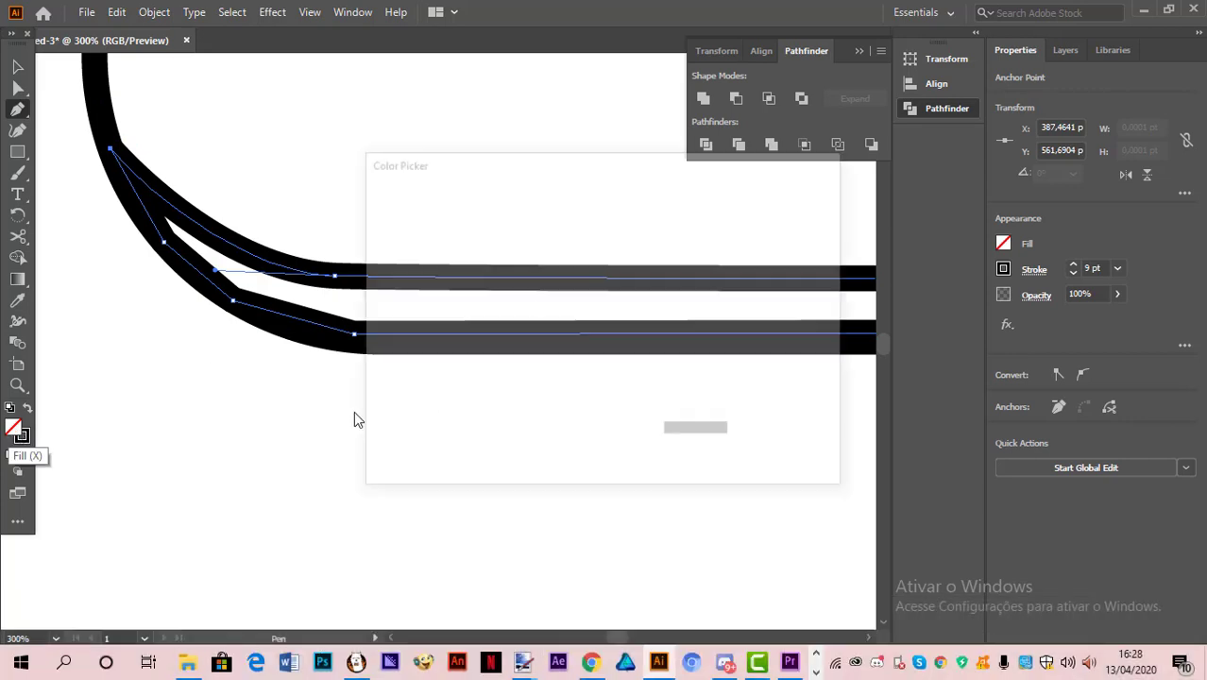
Step: Fill the shadow shape with black (000000) and lower its opacity to about 21%
left_click_drag(530, 388, 598, 438)
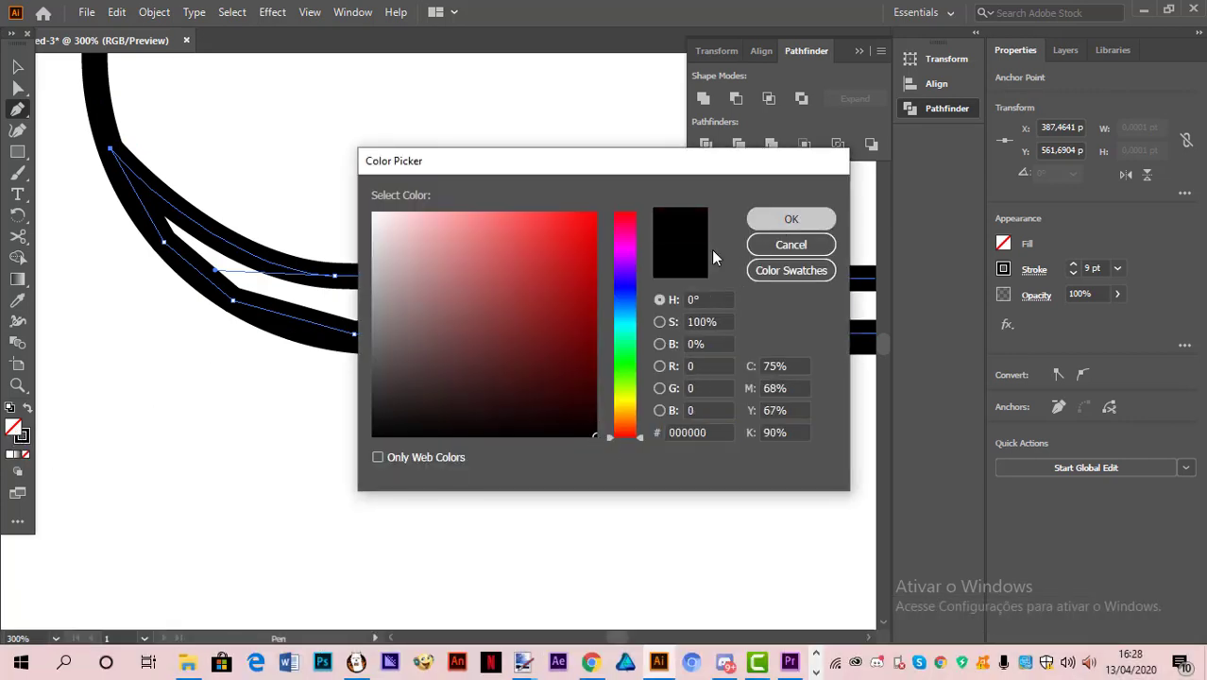
left_click(791, 219)
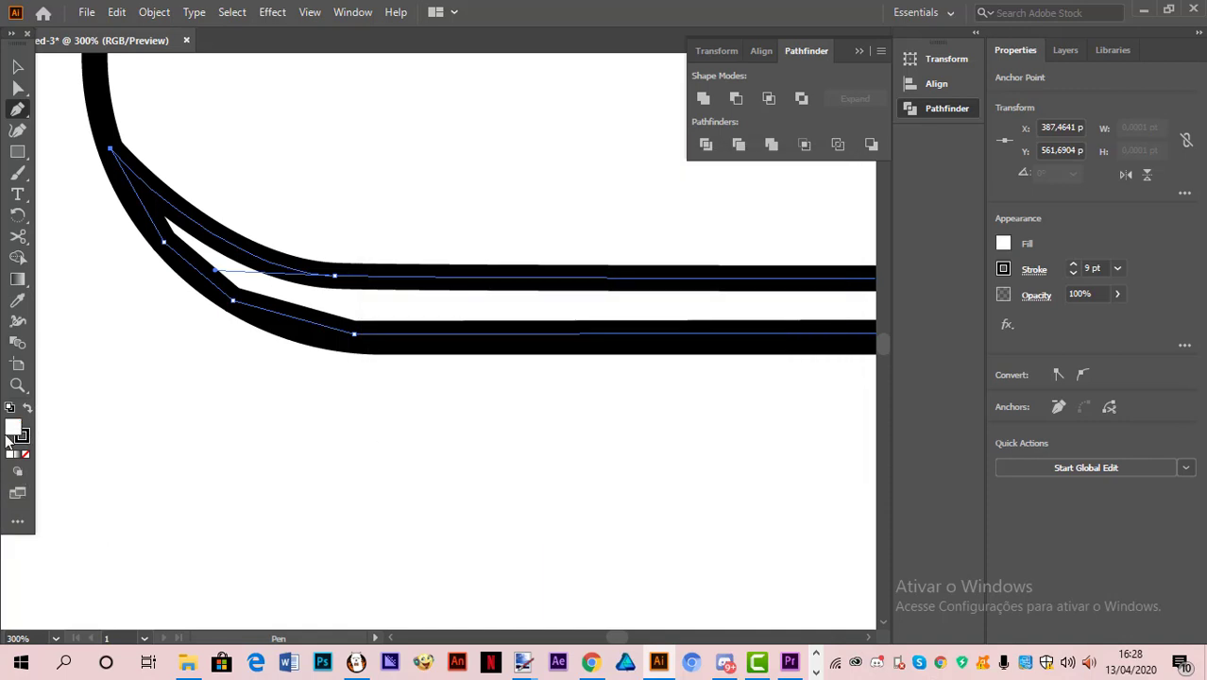
double_click(19, 434)
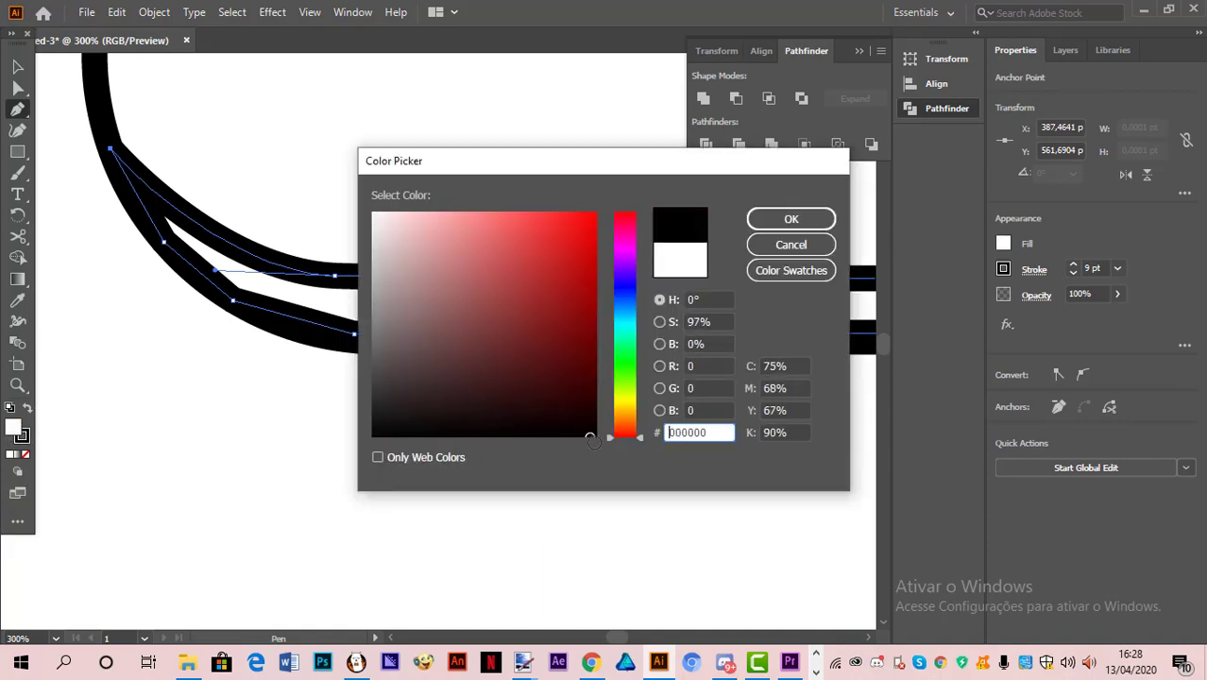
left_click(770, 224)
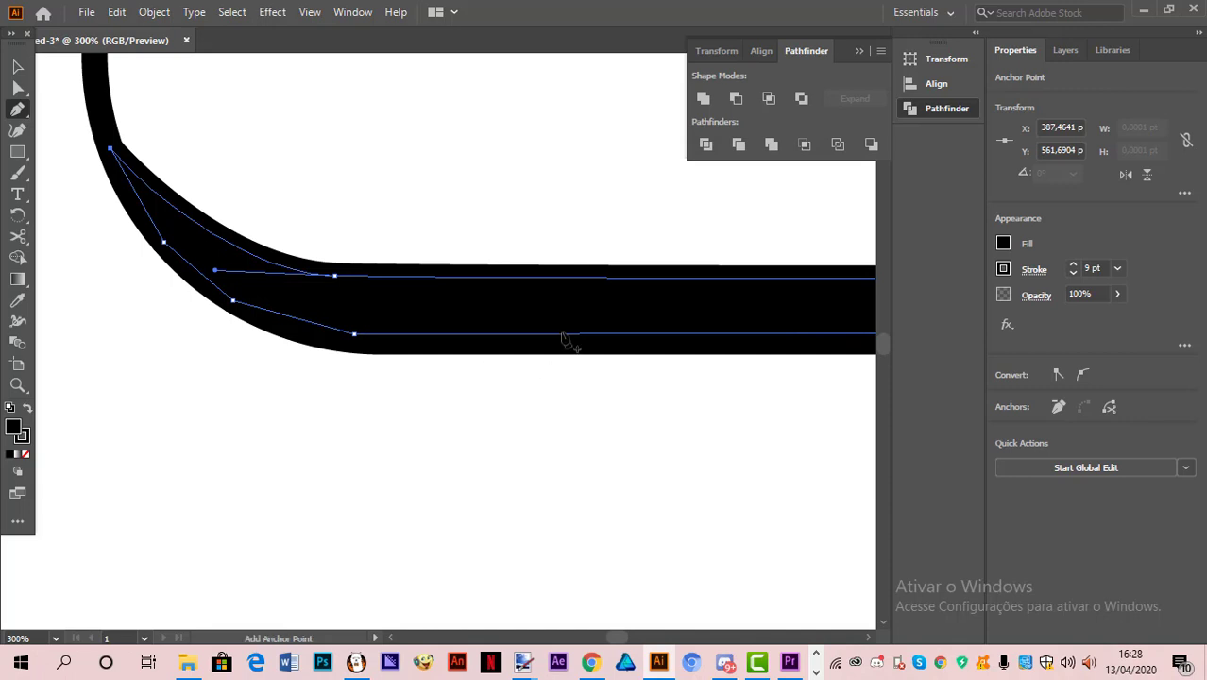
left_click(1119, 293)
left_click_drag(1110, 320, 1068, 325)
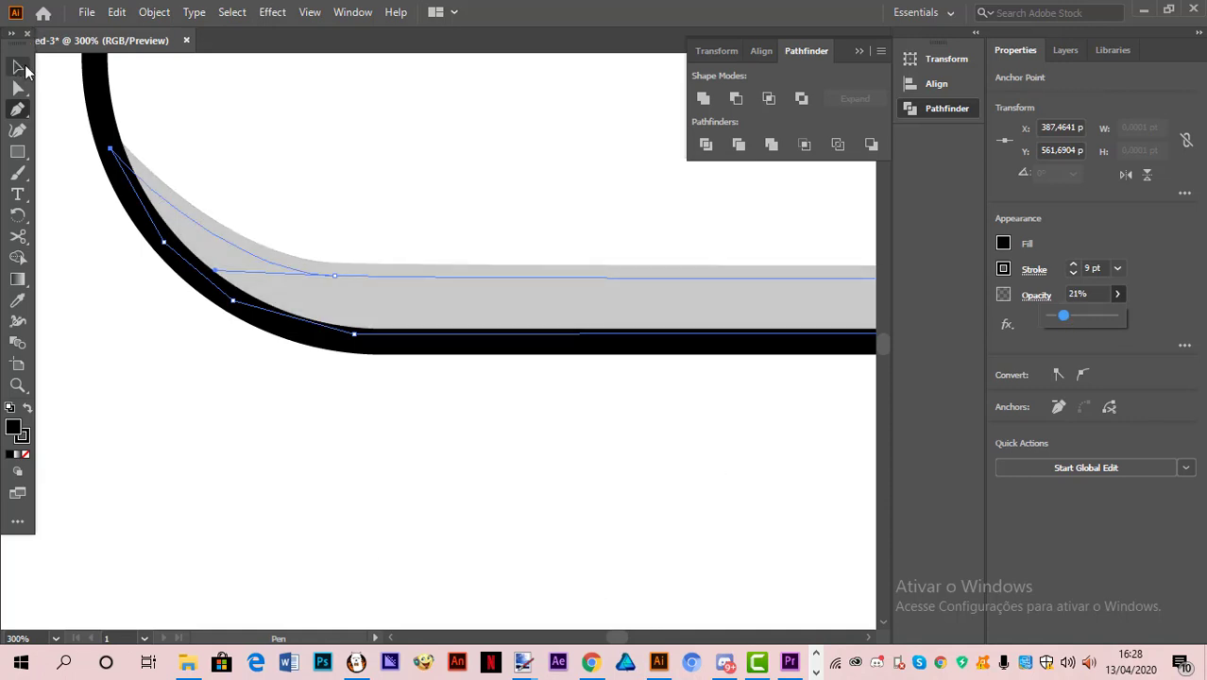
left_click(799, 433)
key("ctrl+z")
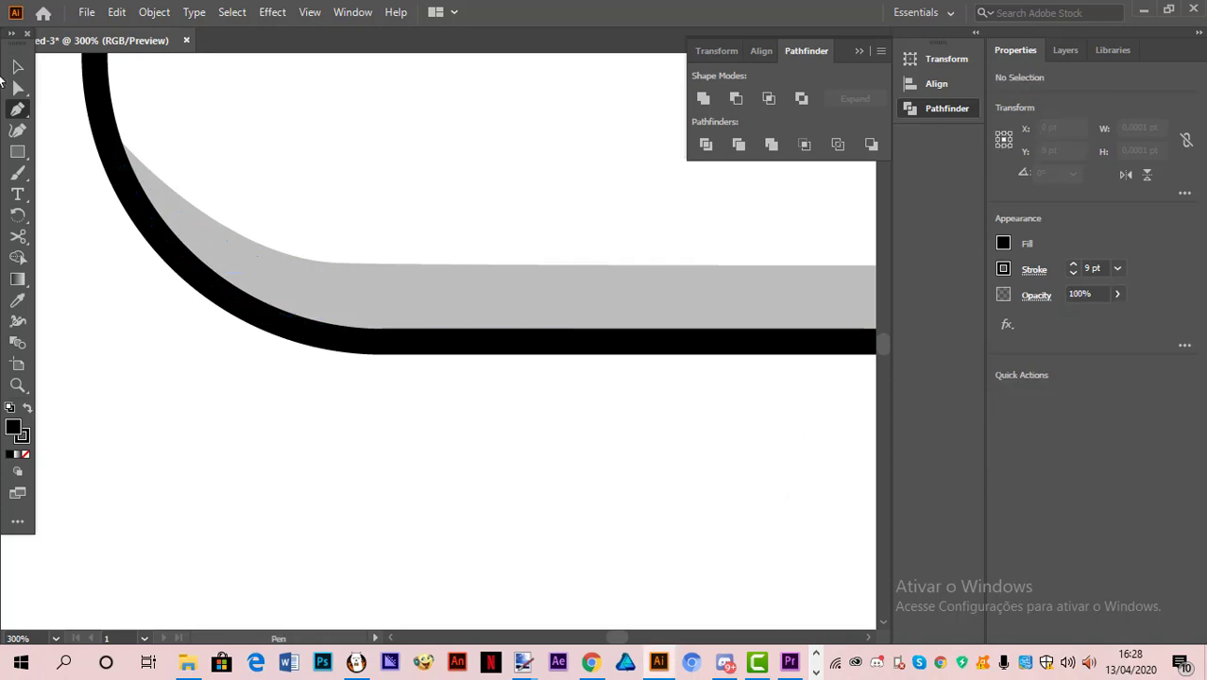
Step: Put away the Pathfinder options and fit the whole artboard in view to check the finished speech bubble
left_click(18, 67)
left_click(861, 51)
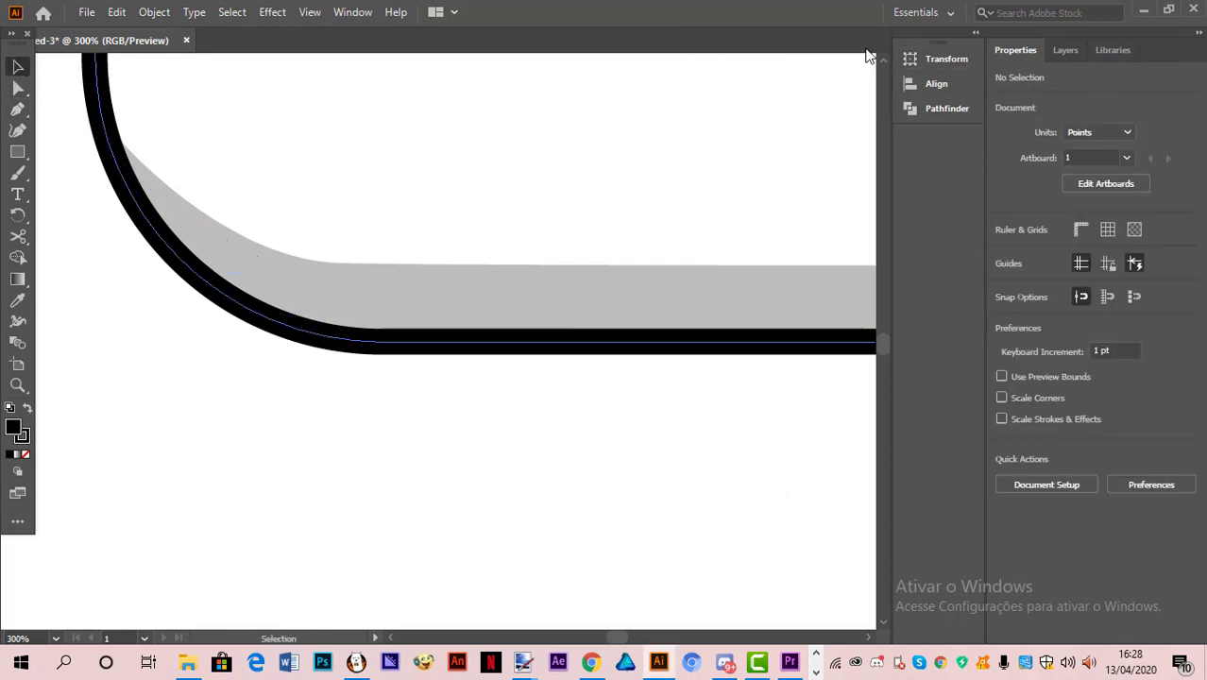
left_click(19, 639)
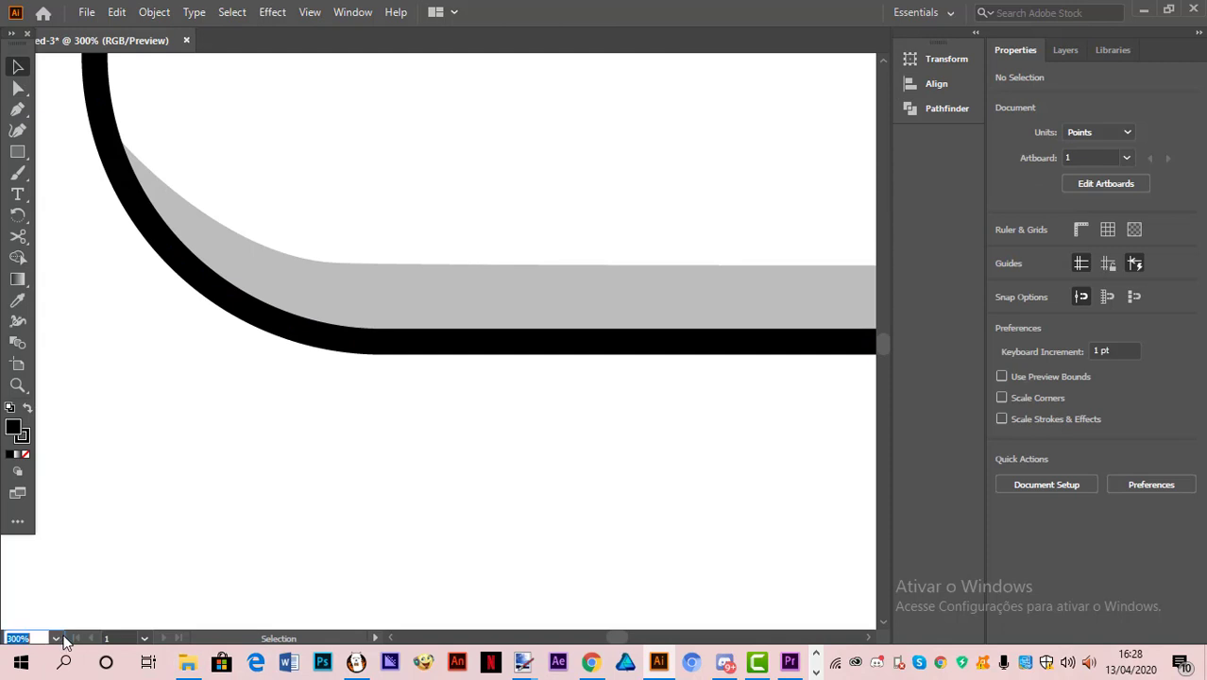
key("alt+Down")
left_click(108, 613)
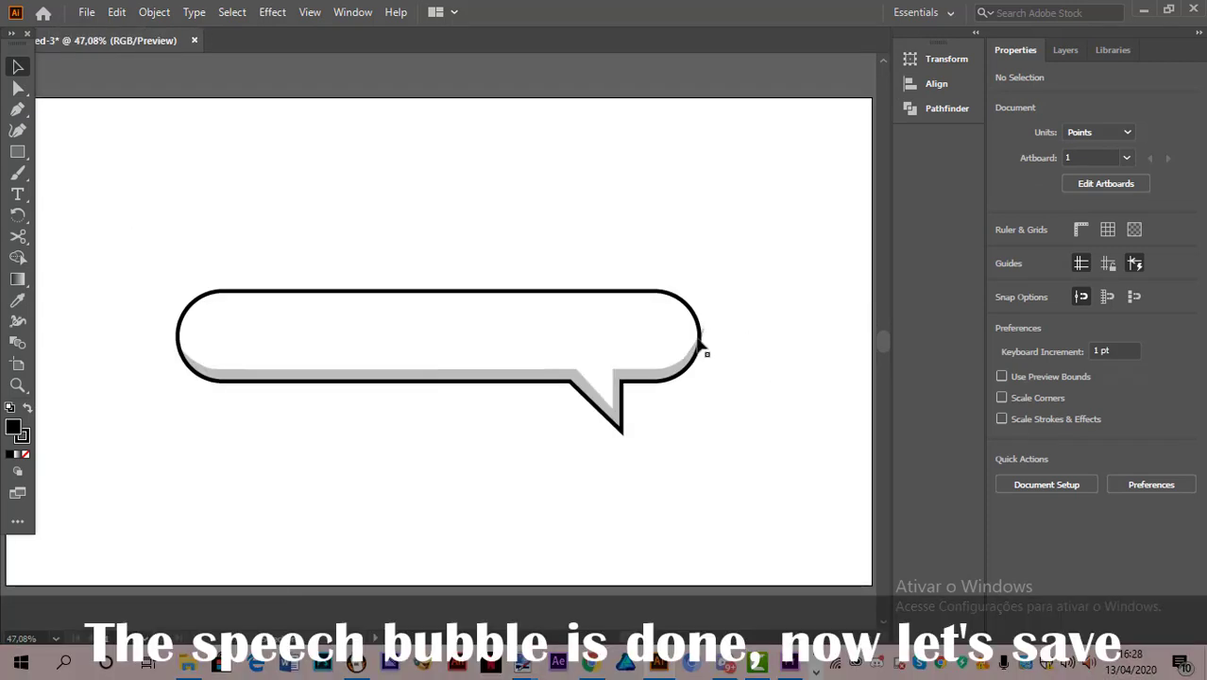
left_click(679, 372)
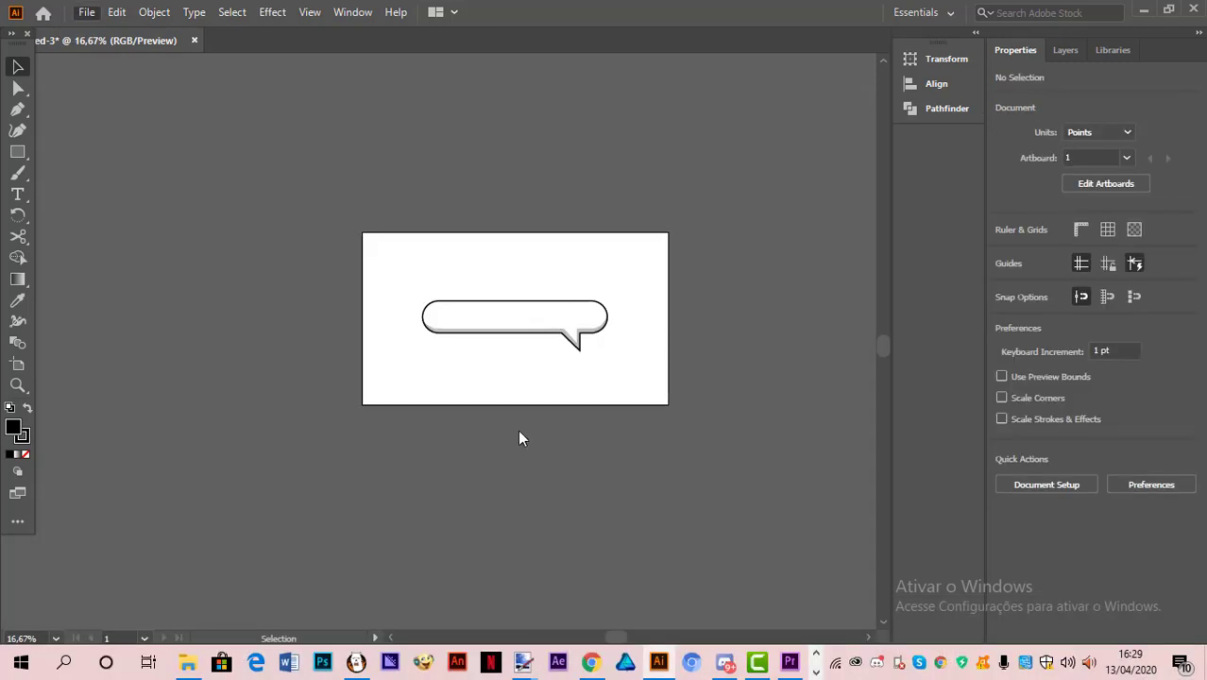
Step: Set up a Save for Web export of the bubble as a transparent PNG-24 at 1920 × 1080 px and proceed to saving
key("ctrl+alt+shift+s")
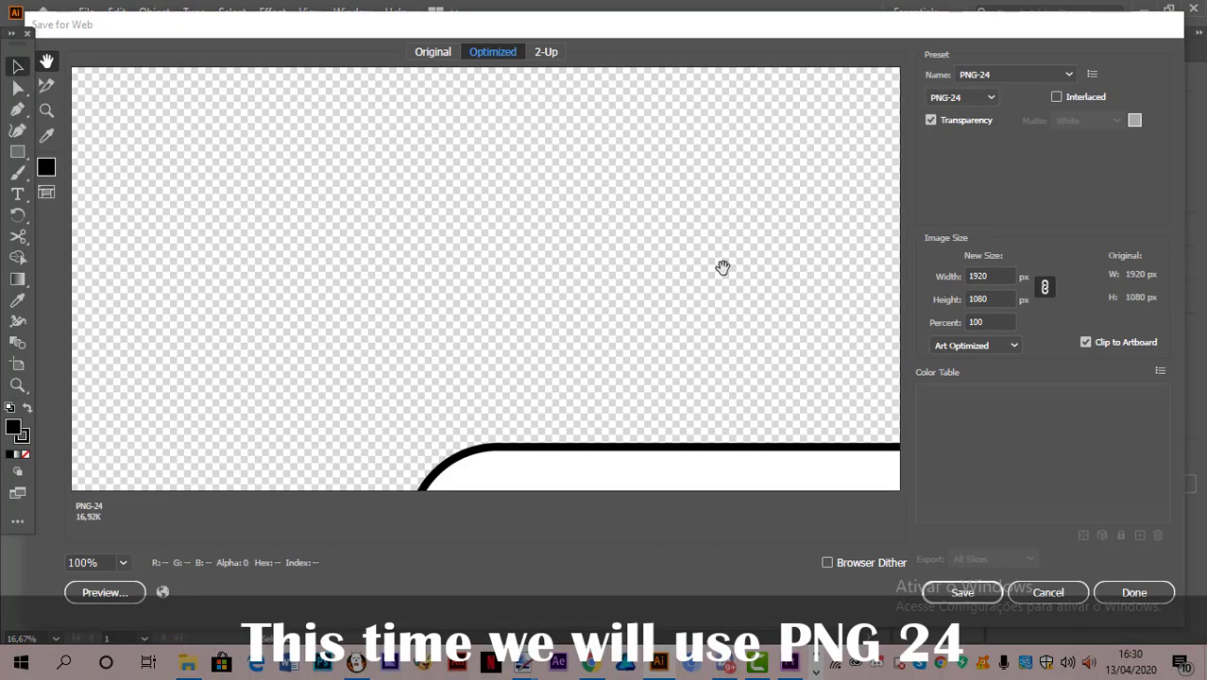
left_click_drag(715, 283, 620, 415)
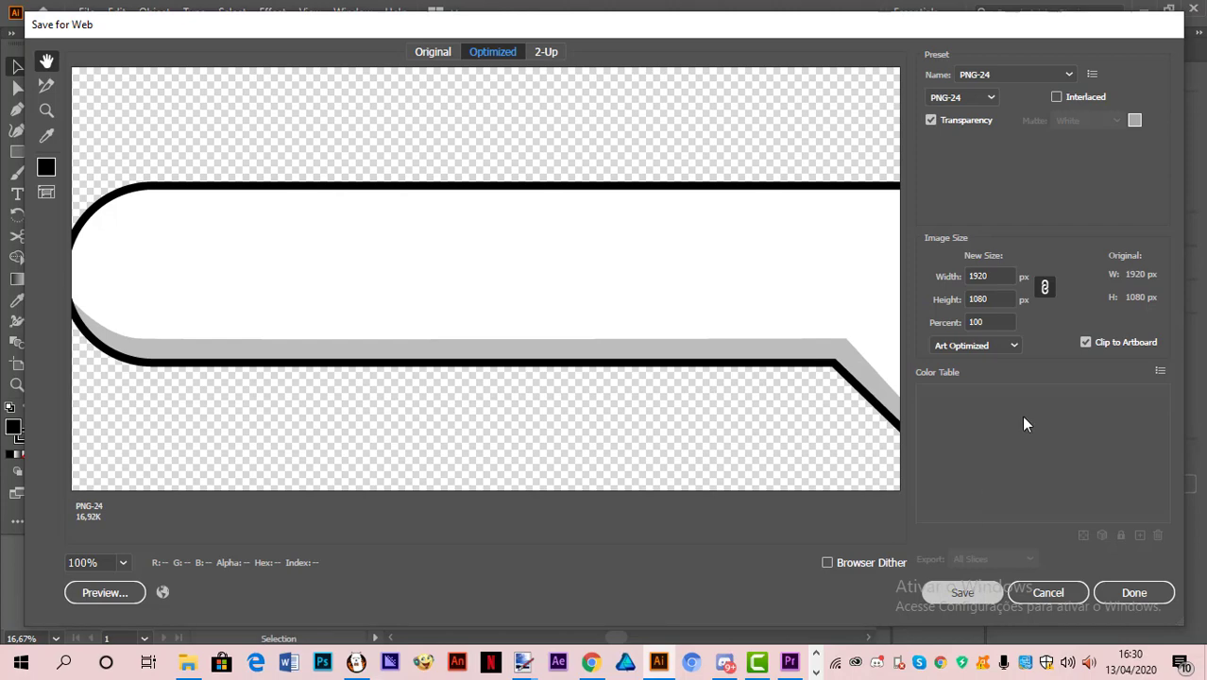
key("Return")
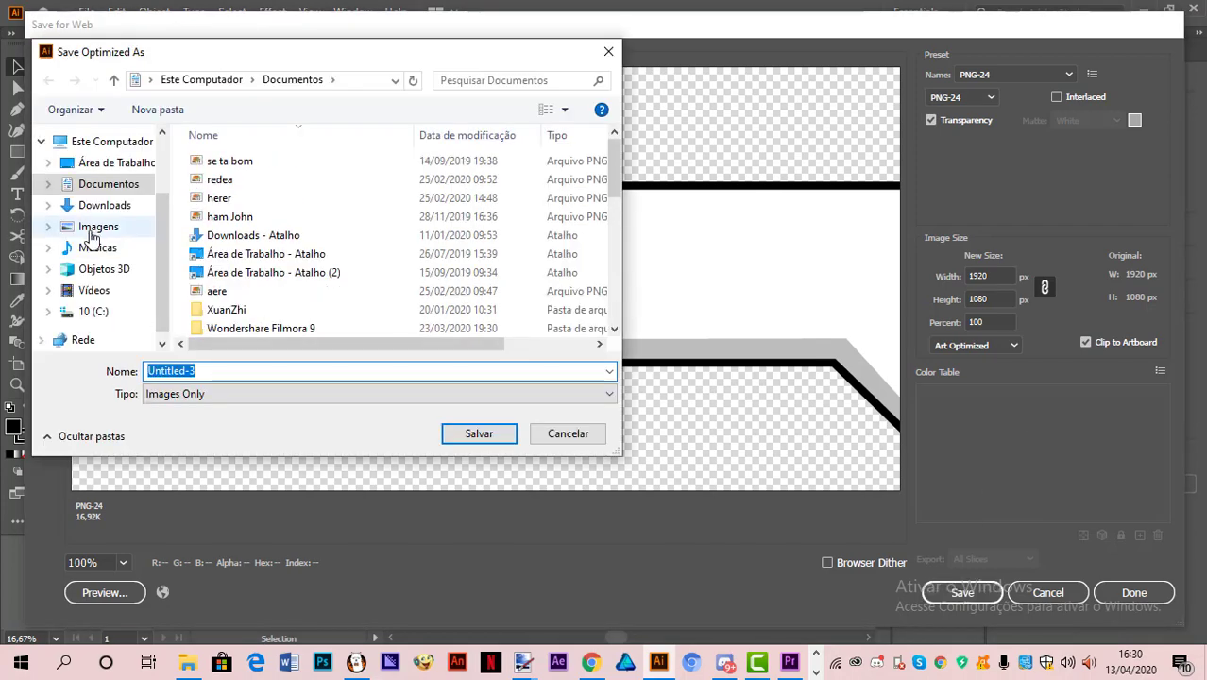
Step: Save the exported image in the Imagens folder as "tutorial speech bubble"
left_click(91, 235)
double_click(278, 372)
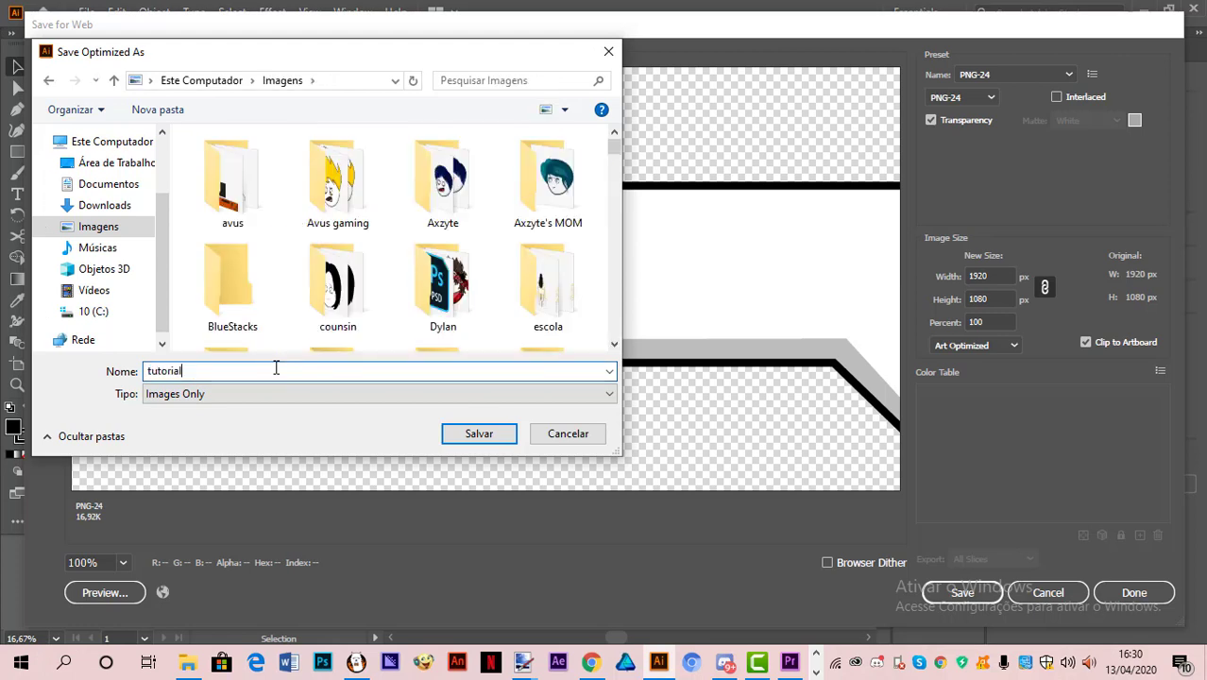
type("séech")
key("BackSpace")
key("BackSpace")
key("BackSpace")
key("BackSpace")
type("peech bubblw")
key("BackSpace")
type("e")
left_click(472, 432)
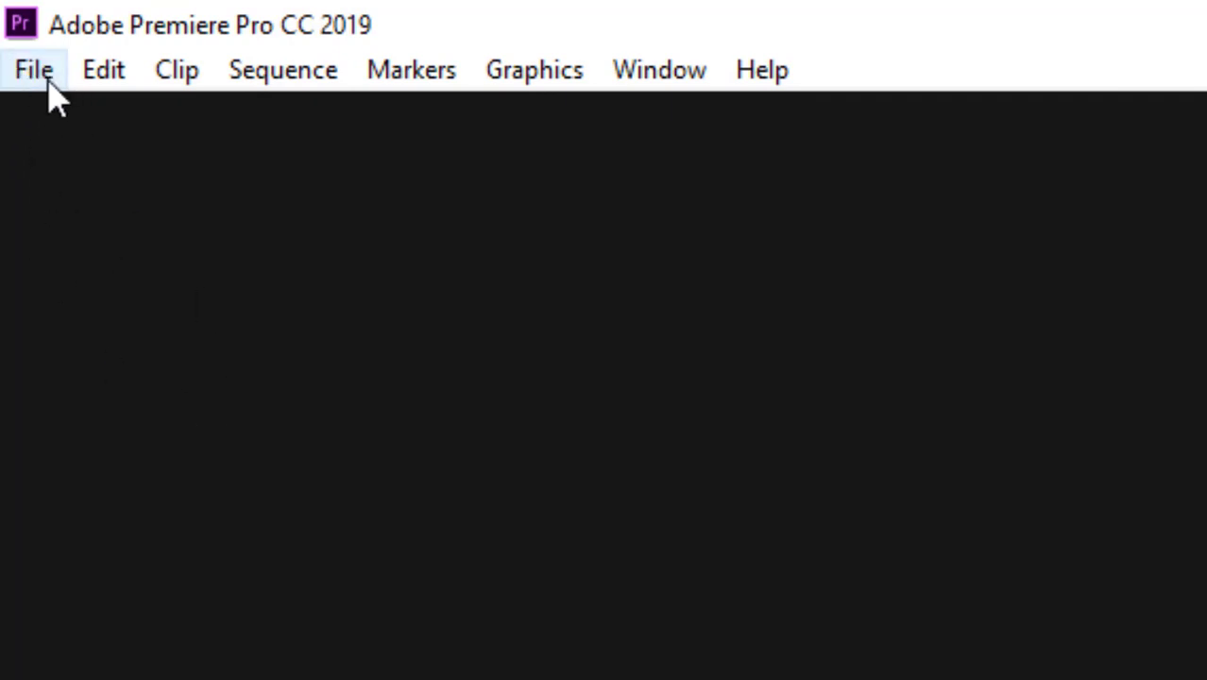
Step: Create a new Premiere Pro project named "Tutorial" in the Videos folder
left_click(49, 81)
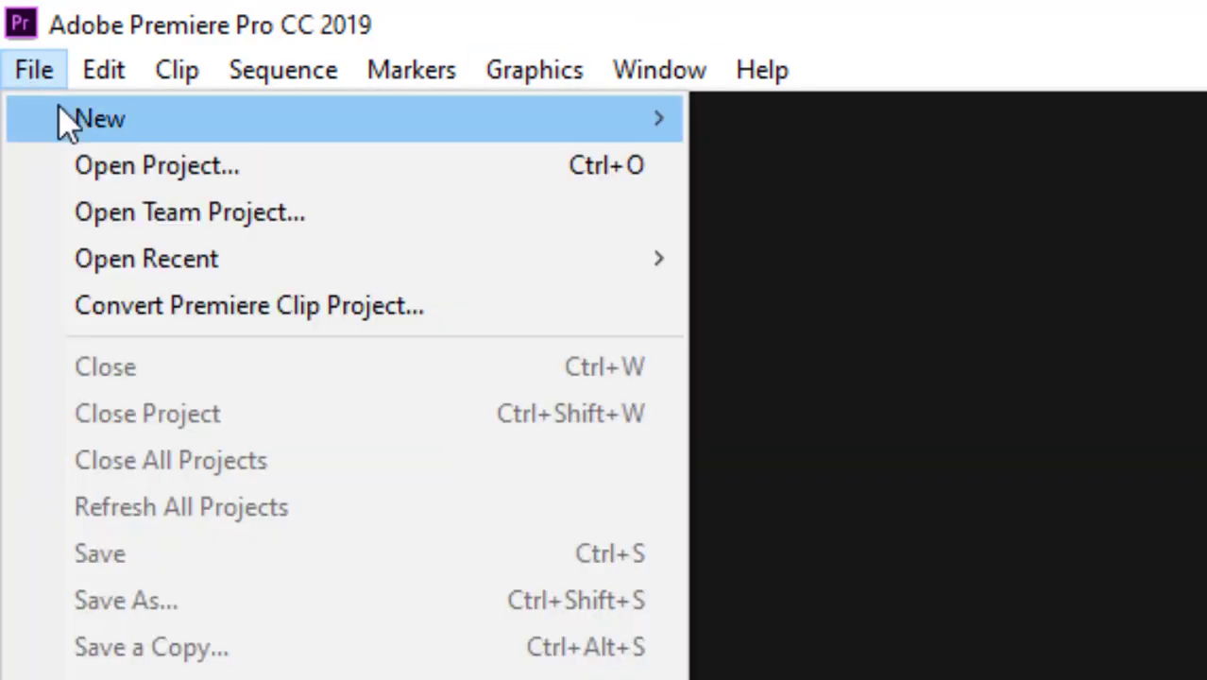
mouse_move(66, 124)
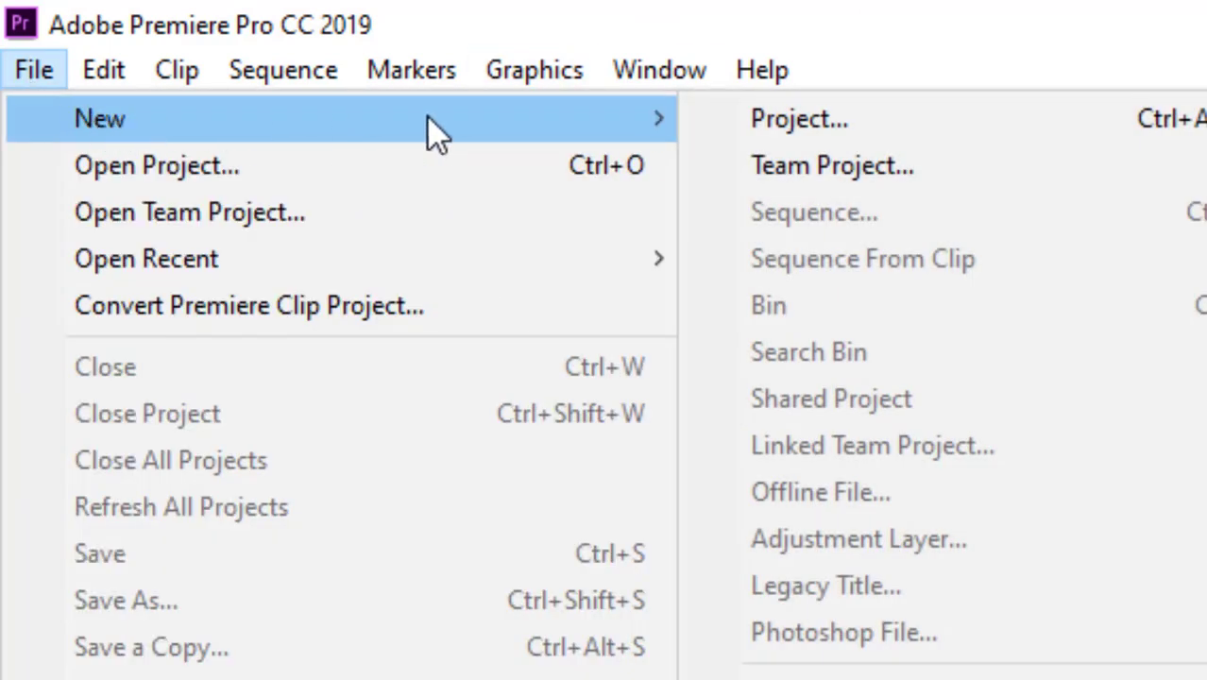
left_click(812, 120)
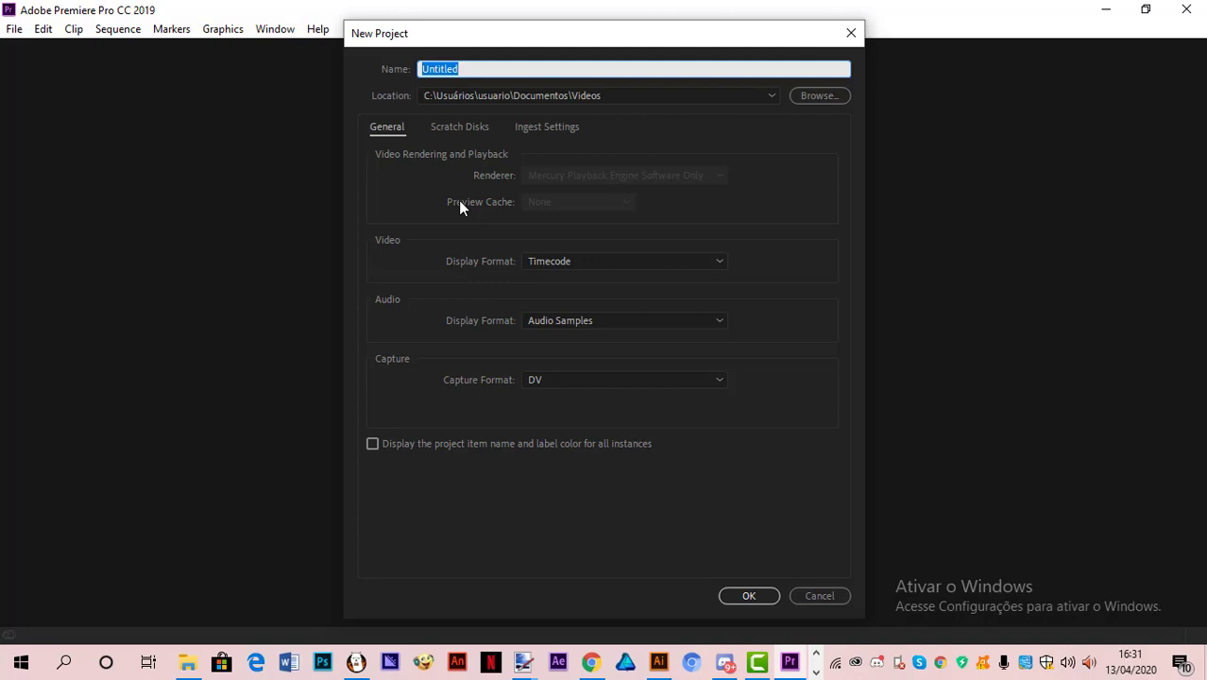
type("Tutorial")
left_click(746, 599)
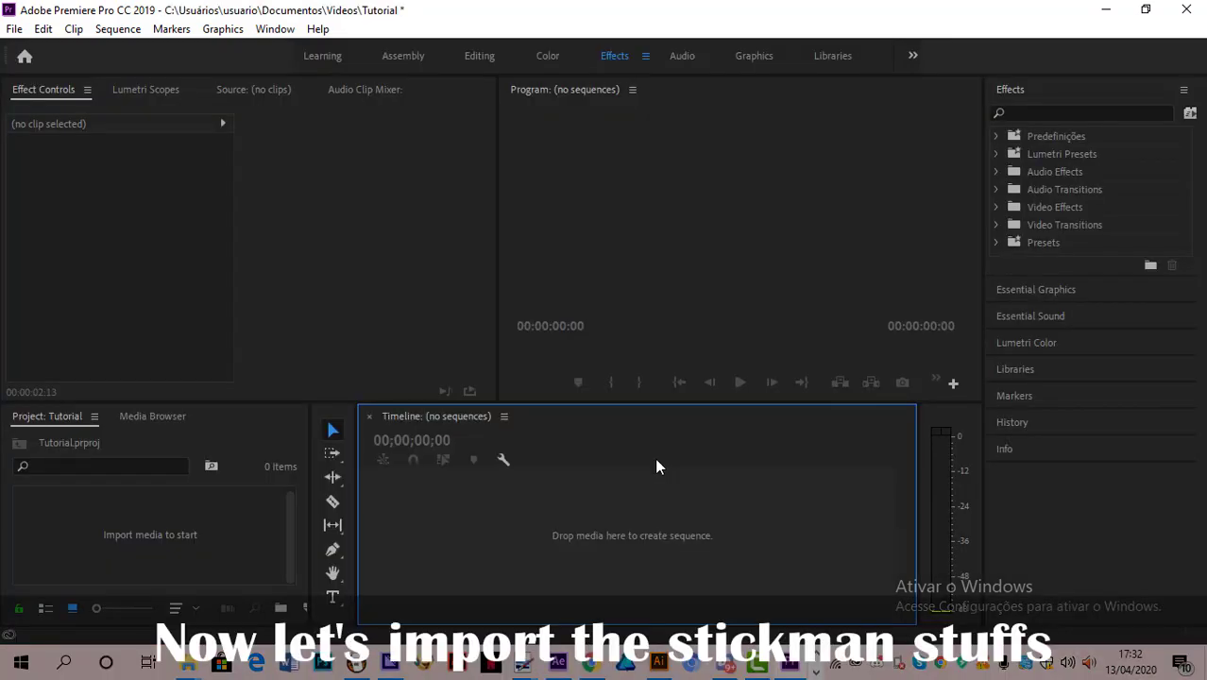
Step: Import the walk cycle clip walket_1 from the character folder into the project
left_click(184, 544)
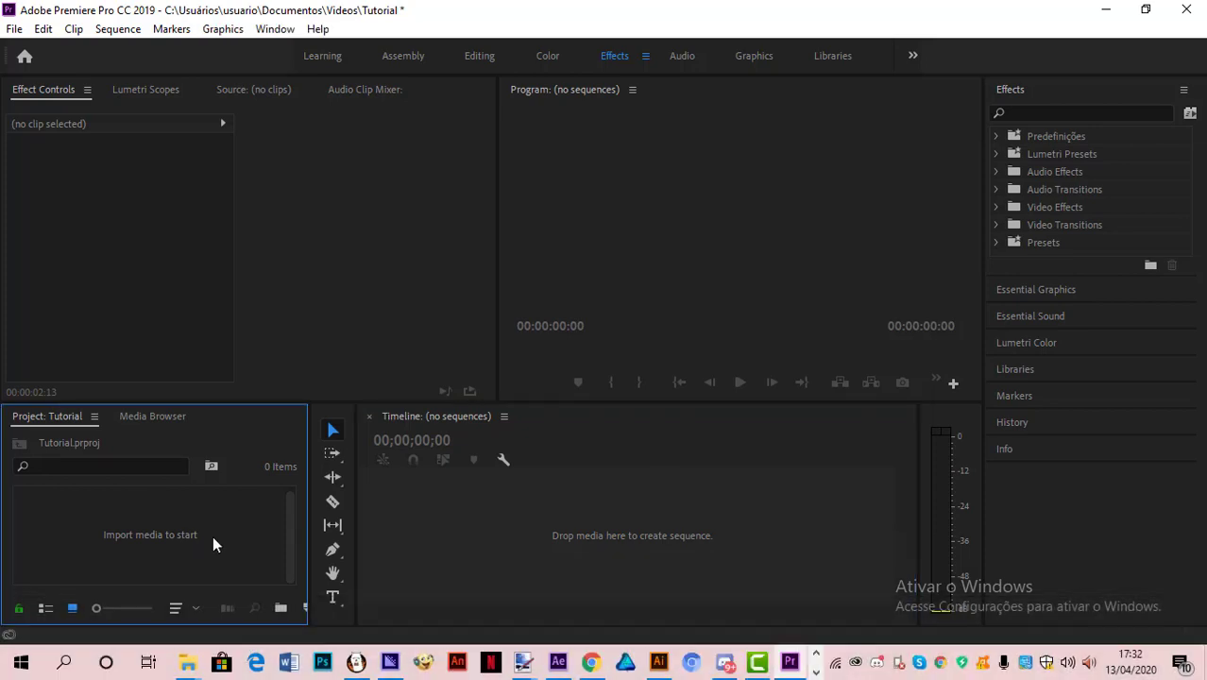
double_click(178, 537)
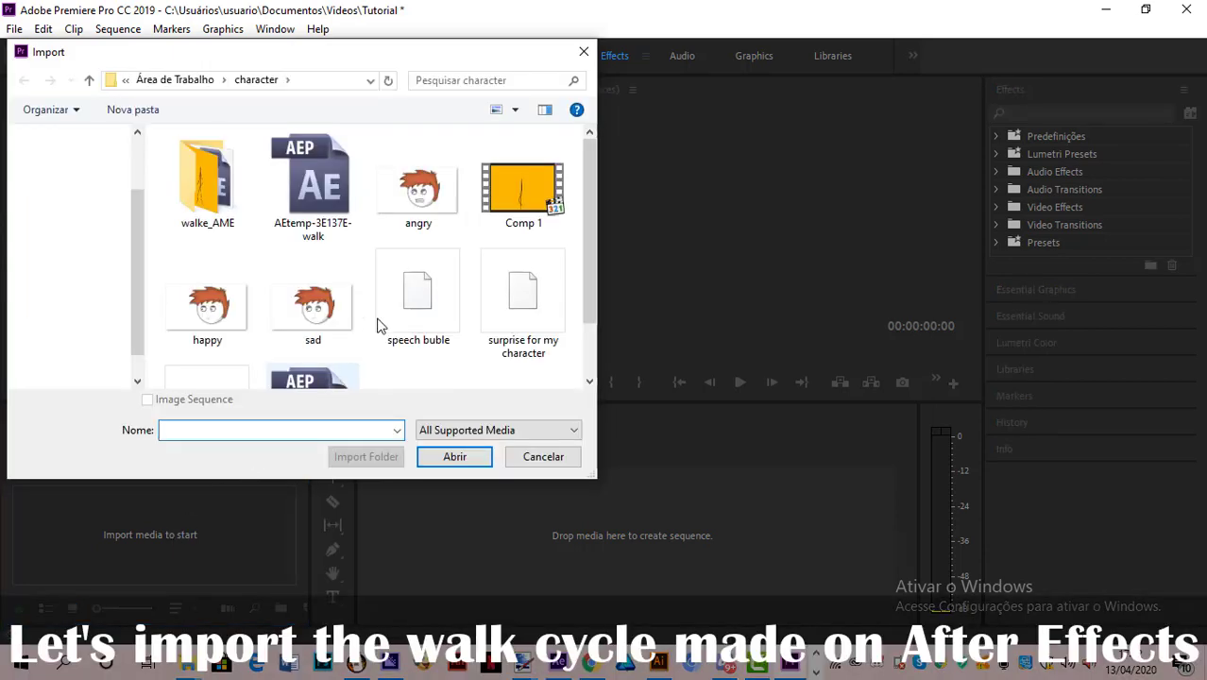
scroll(379, 321, "down", 1)
left_click(399, 332)
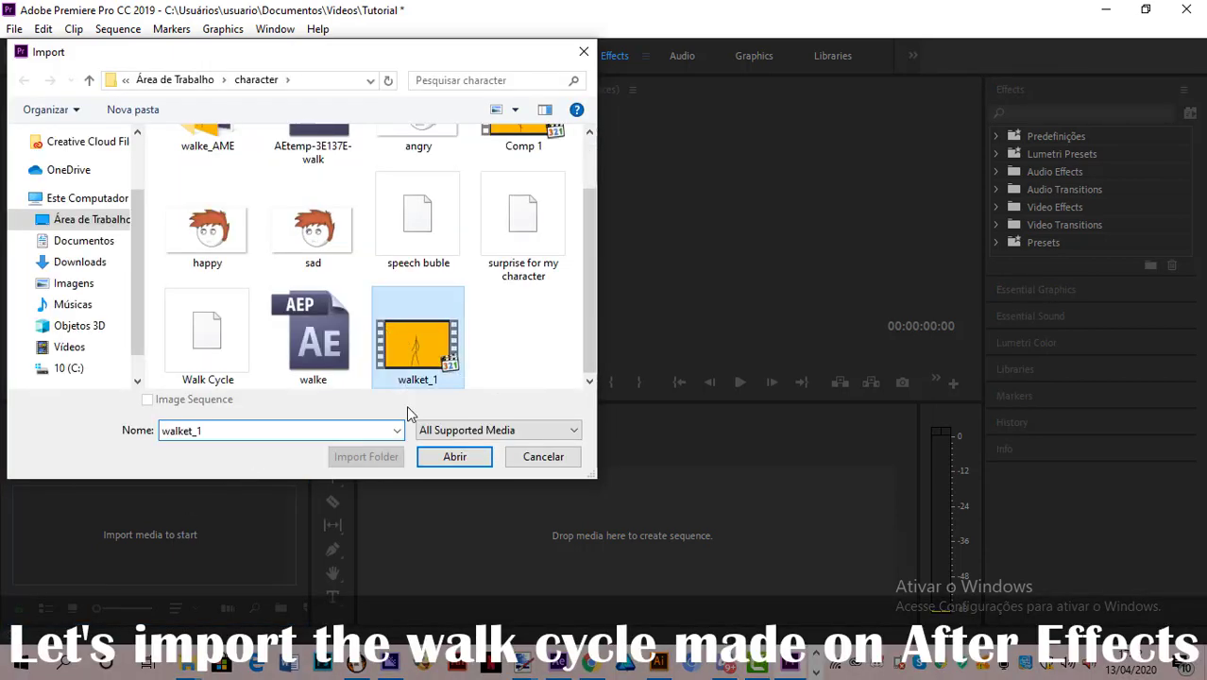
left_click(450, 456)
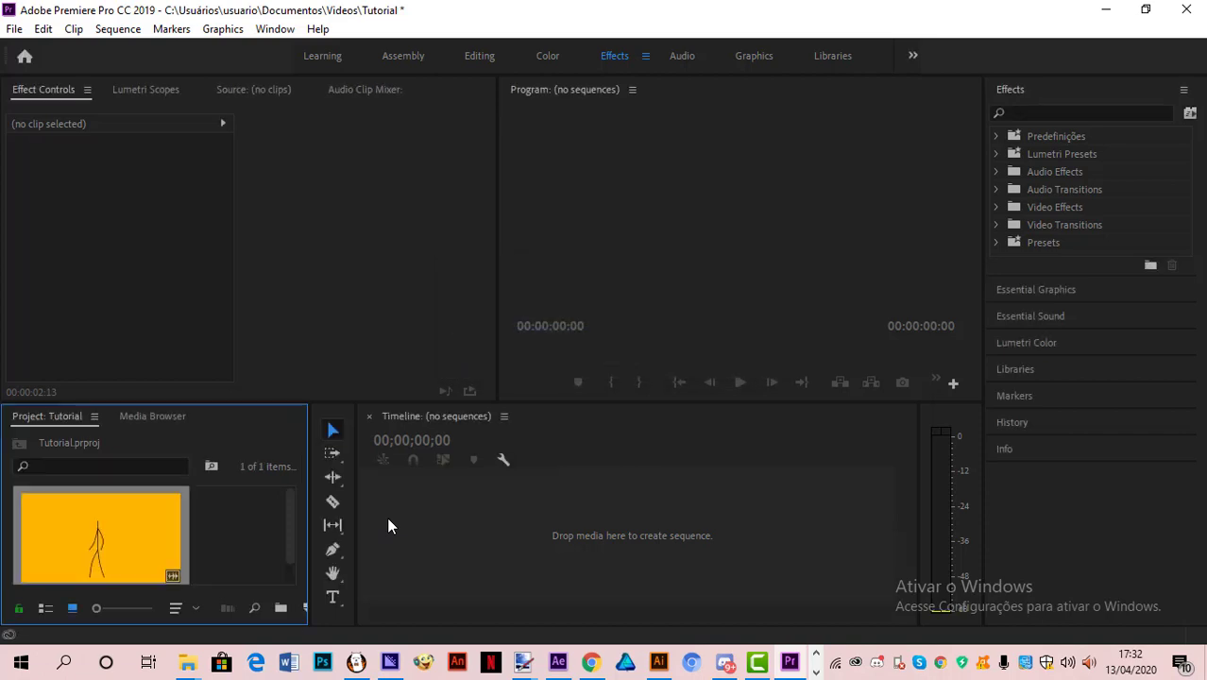
left_click(245, 538)
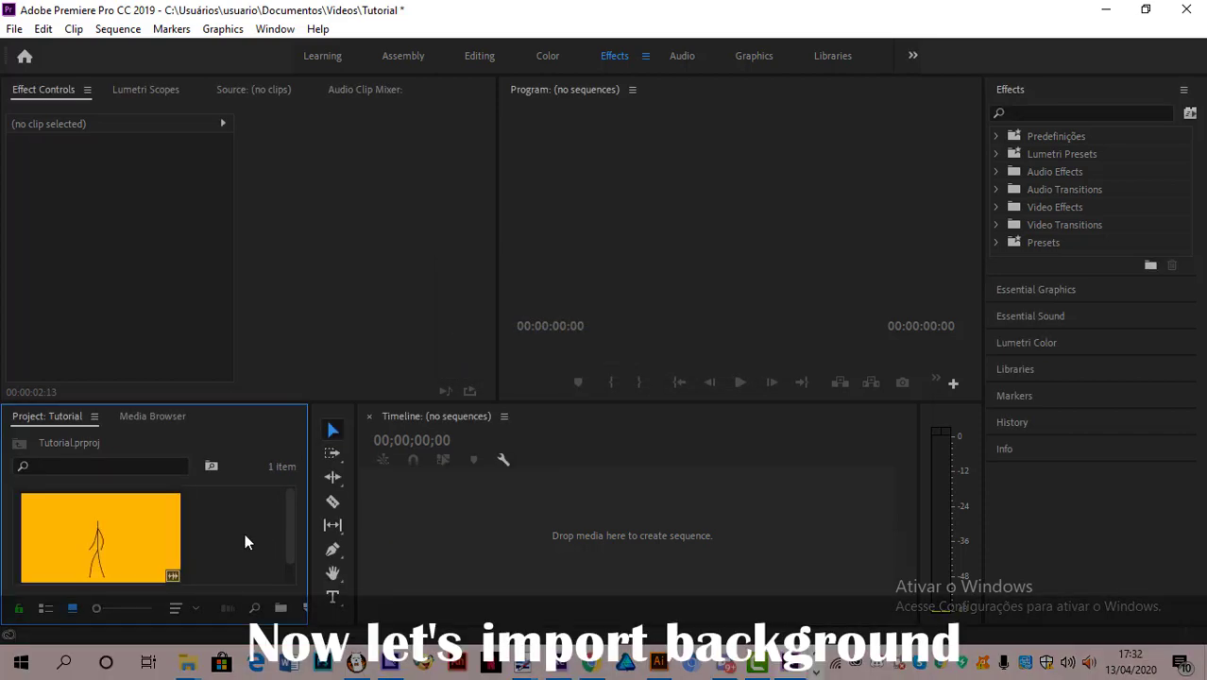
Step: Find the background image "livinge" in the Imagens folder using File Explorer and import it into the Premiere Pro project
double_click(249, 440)
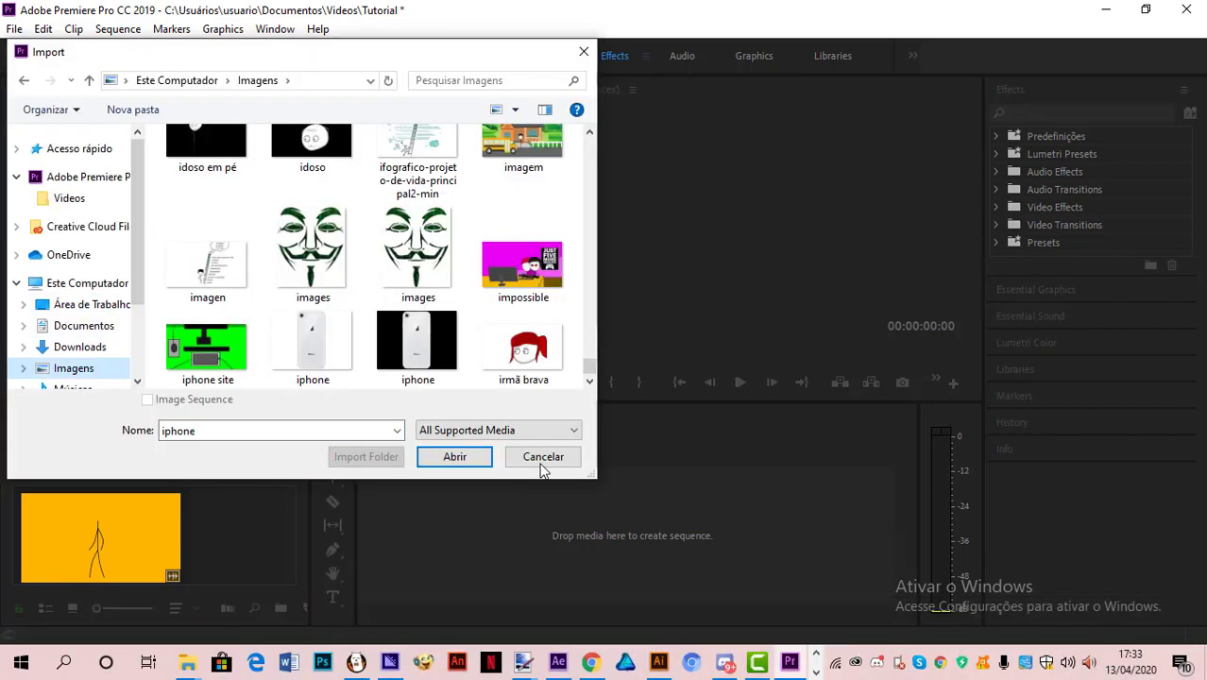
left_click(543, 458)
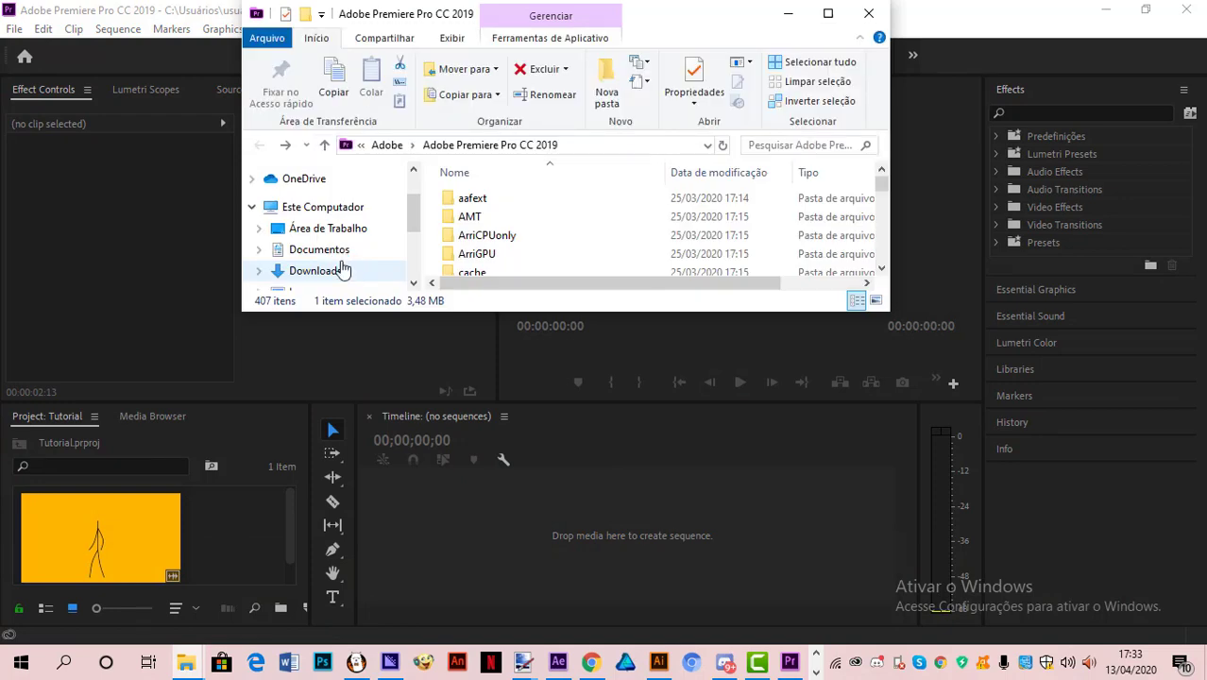
scroll(339, 261, "down", 1)
left_click(307, 236)
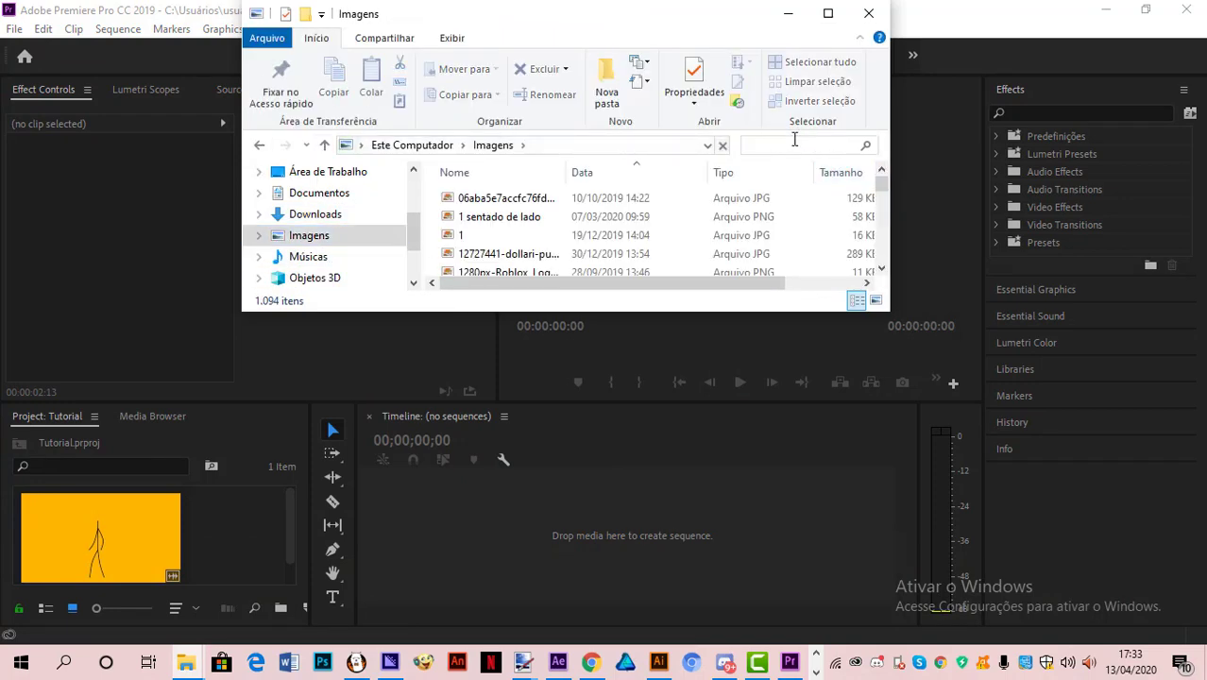
left_click(794, 139)
type("livinge")
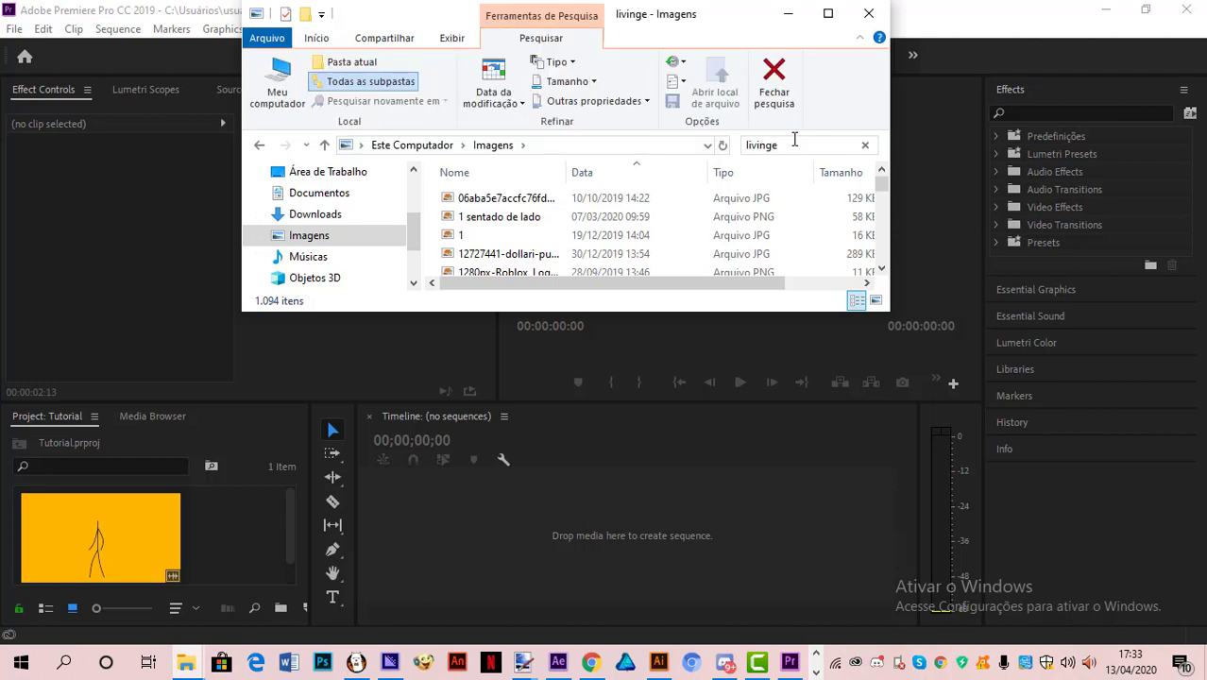
key("Return")
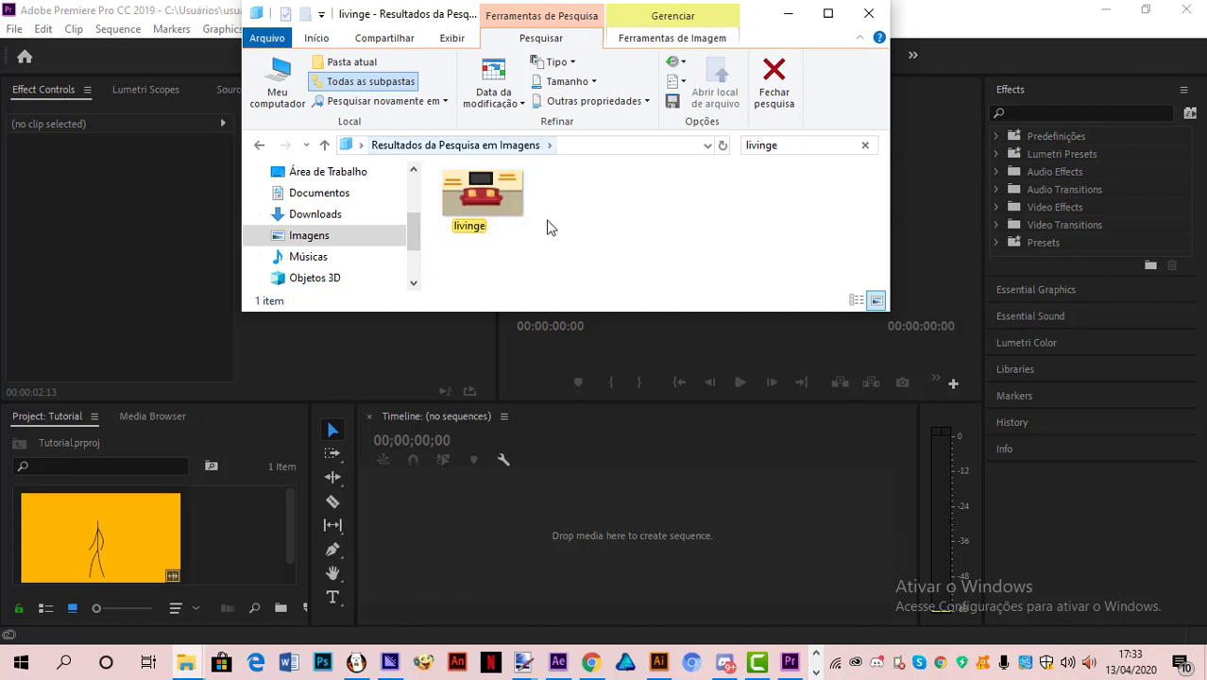
left_click(510, 236)
left_click_drag(307, 473, 253, 553)
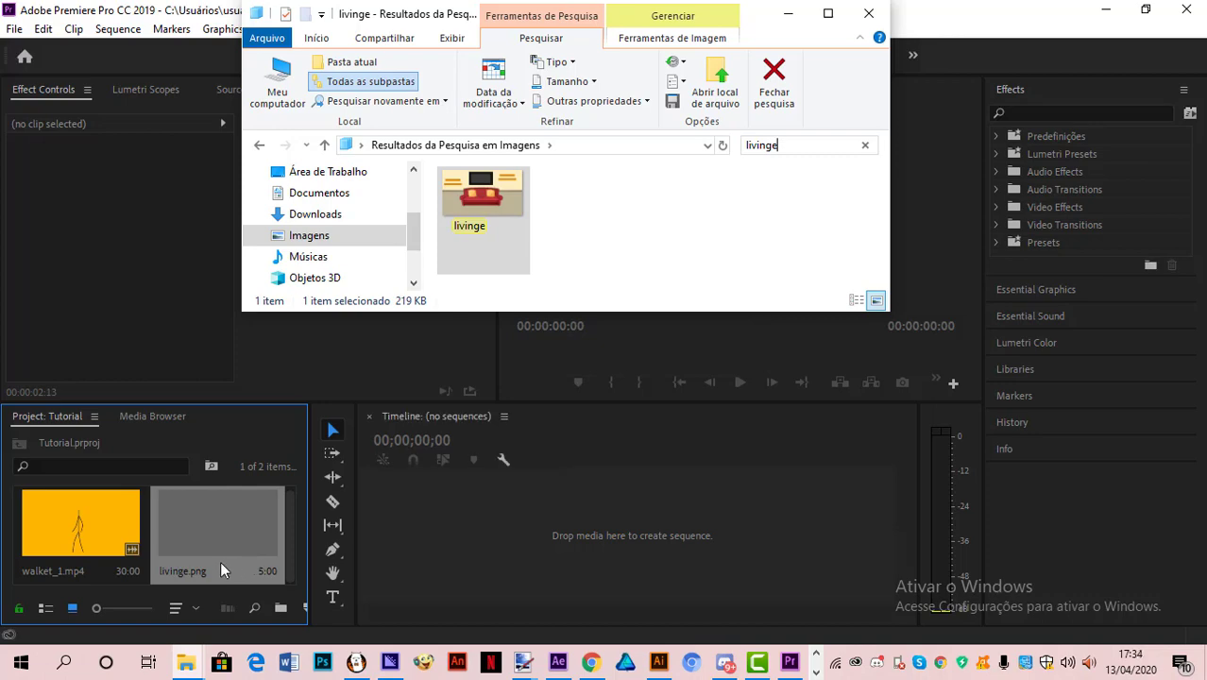
Step: Import the character head image happy from the character folder into the project
left_click(158, 546)
left_click(148, 542)
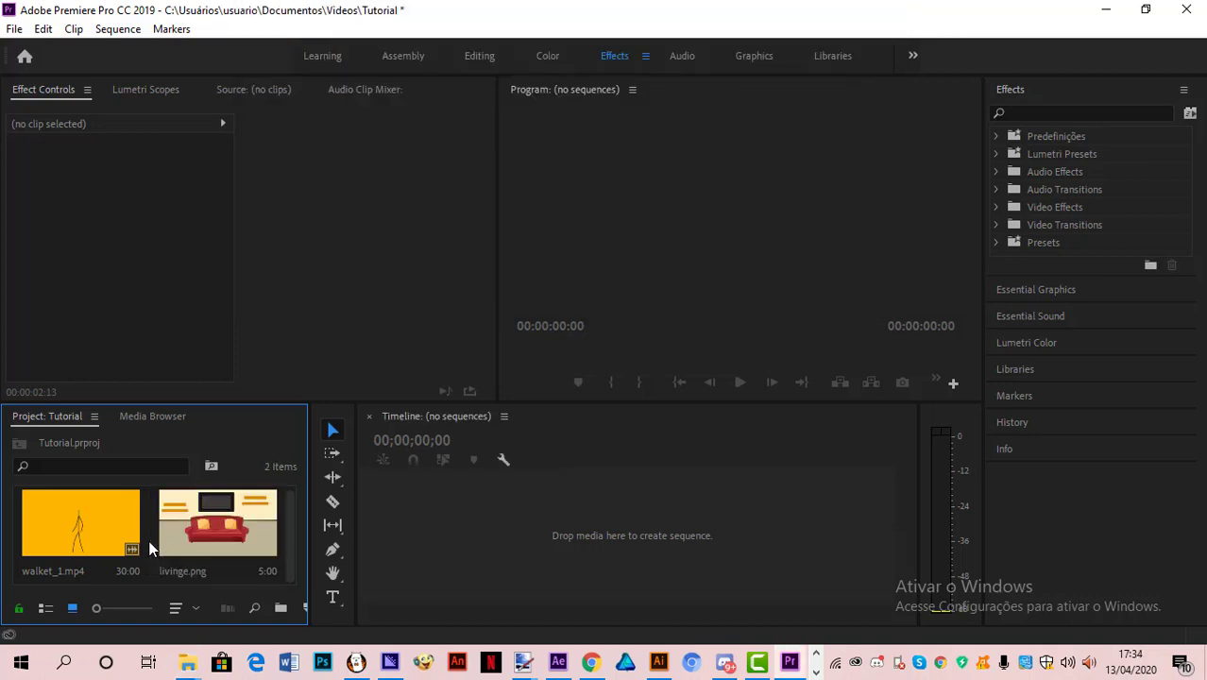
double_click(148, 547)
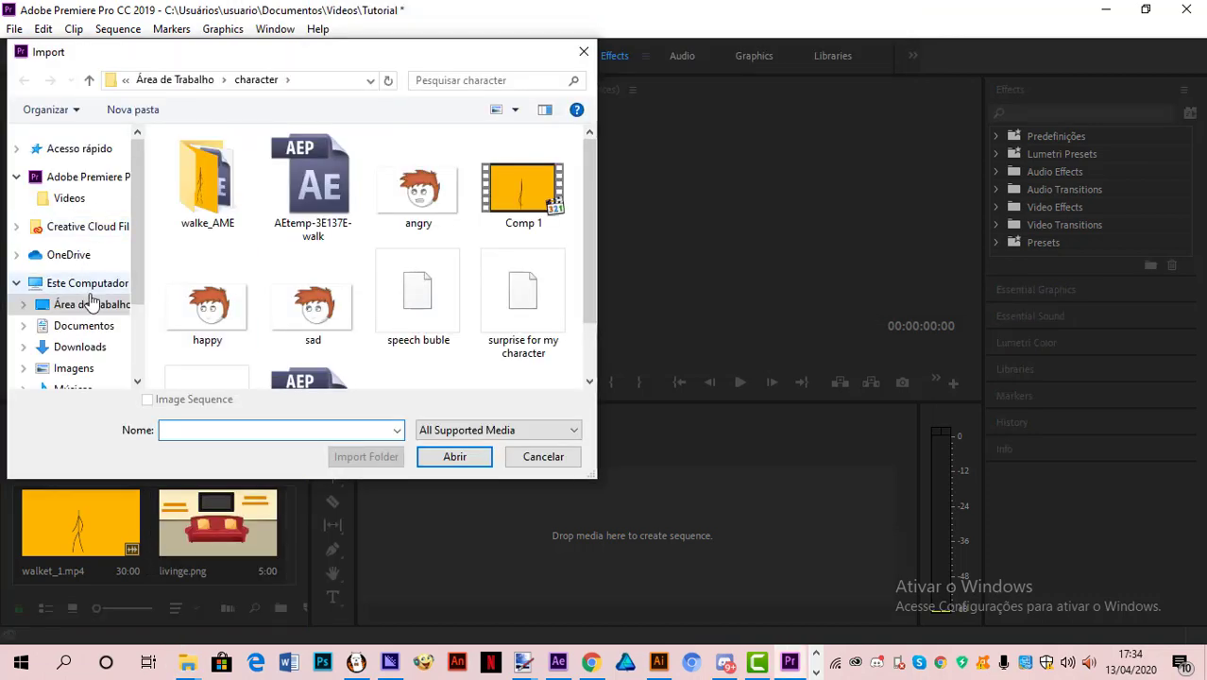
double_click(236, 309)
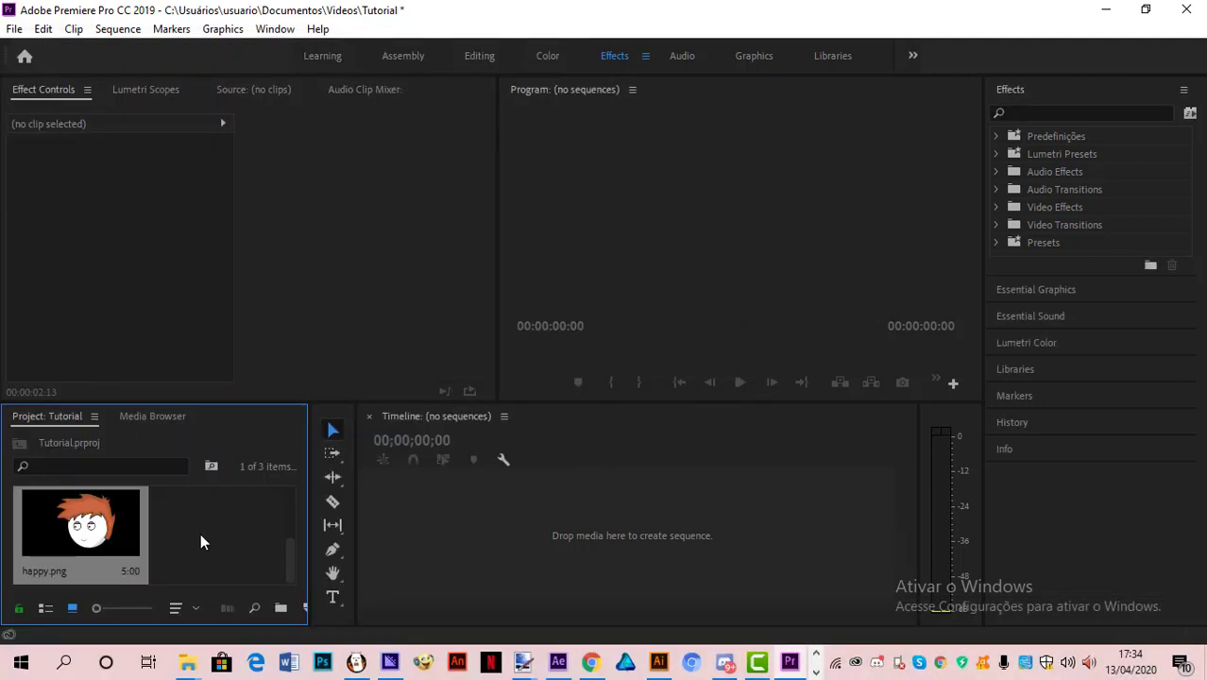
Step: Create a new sequence by placing the livinge.png background on the empty timeline
scroll(200, 543, "up", 2)
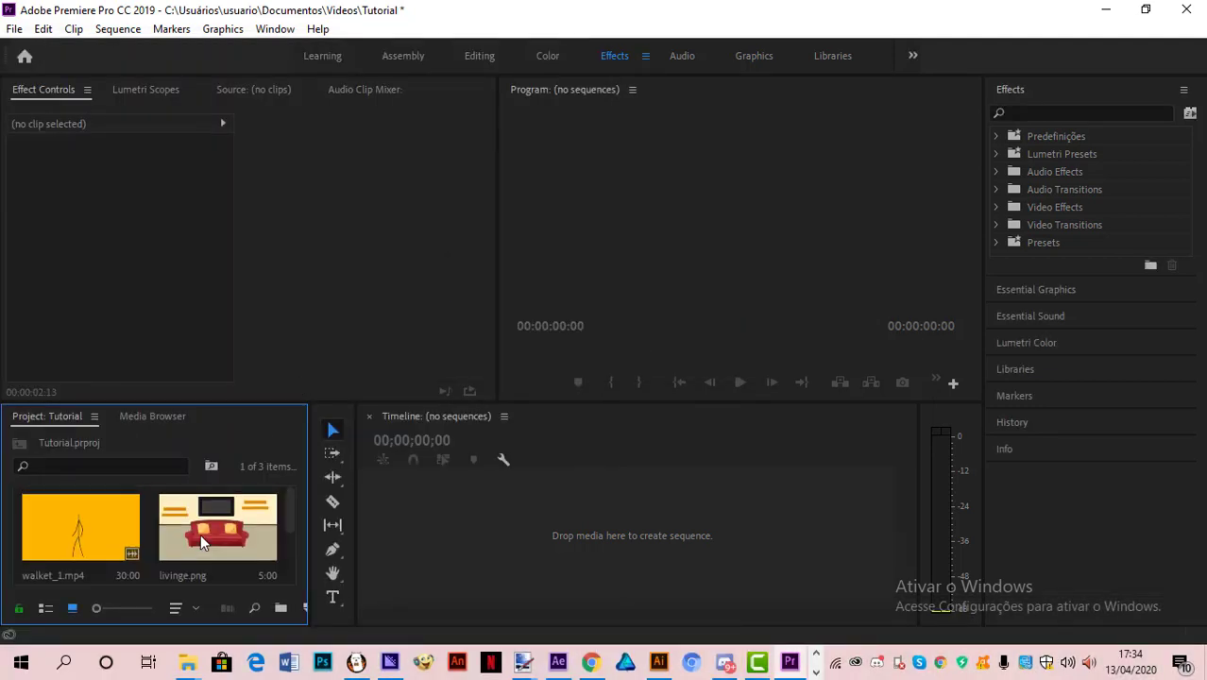
left_click_drag(200, 533, 380, 537)
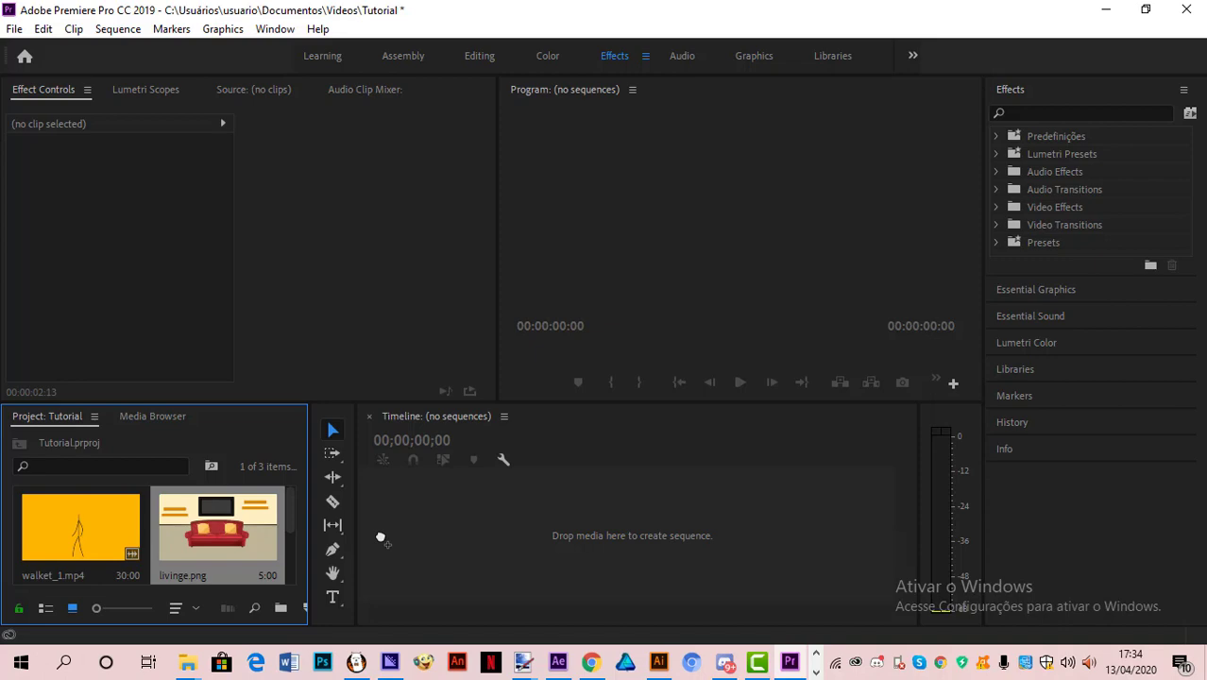
left_click_drag(380, 537, 380, 537)
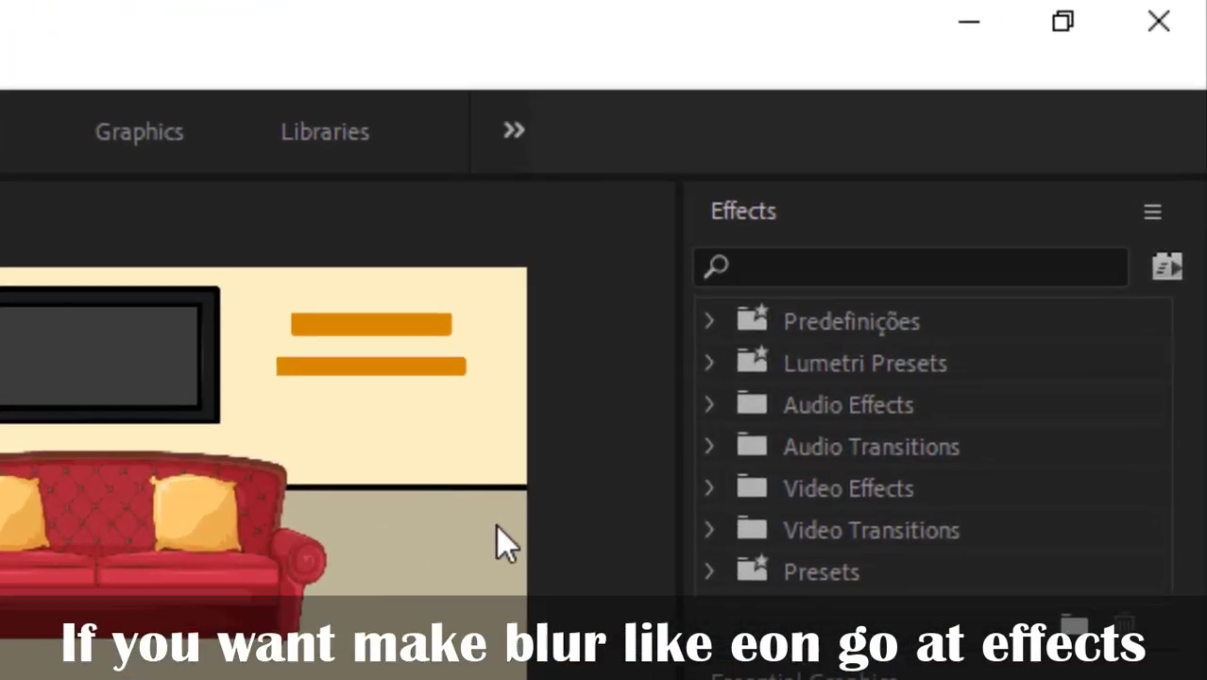
Step: Search the effects for "gaussia" and apply Gaussian Blur to the livinge.png clip on track V1
left_click(821, 260)
type("g")
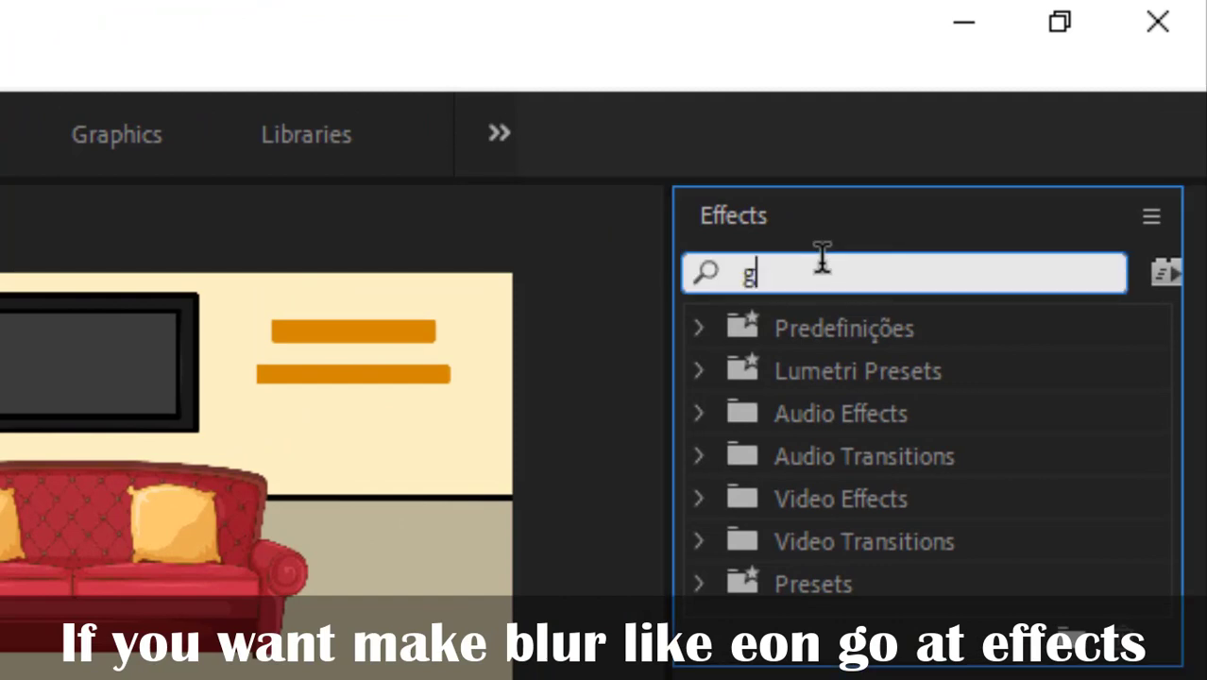
type("aussia")
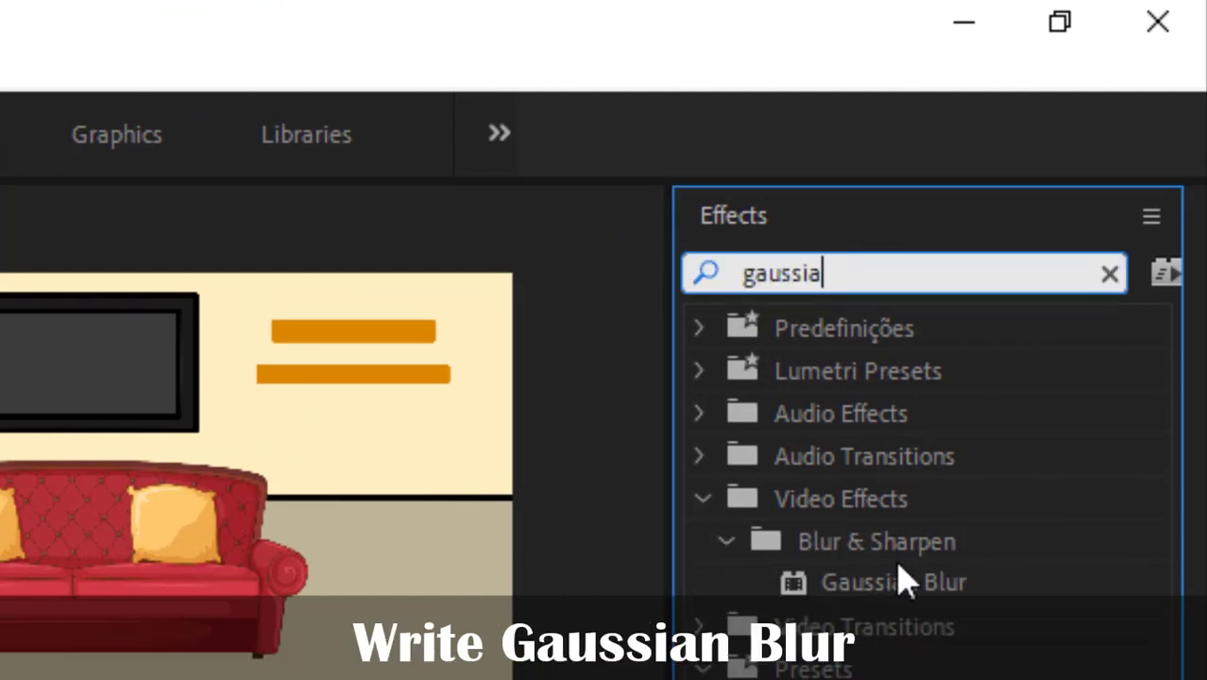
left_click_drag(902, 577, 0, 679)
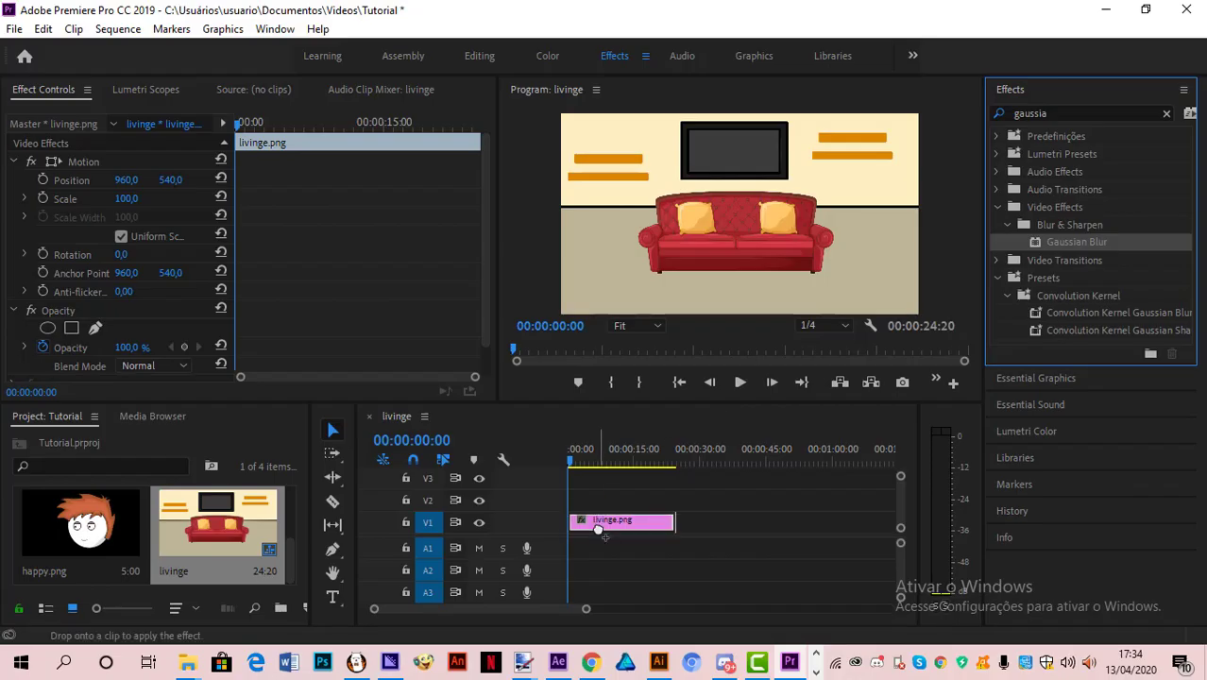
left_click_drag(597, 530, 598, 531)
Step: Set the Gaussian Blur blurriness of the livinge.png background to 29
scroll(478, 359, "down", 3)
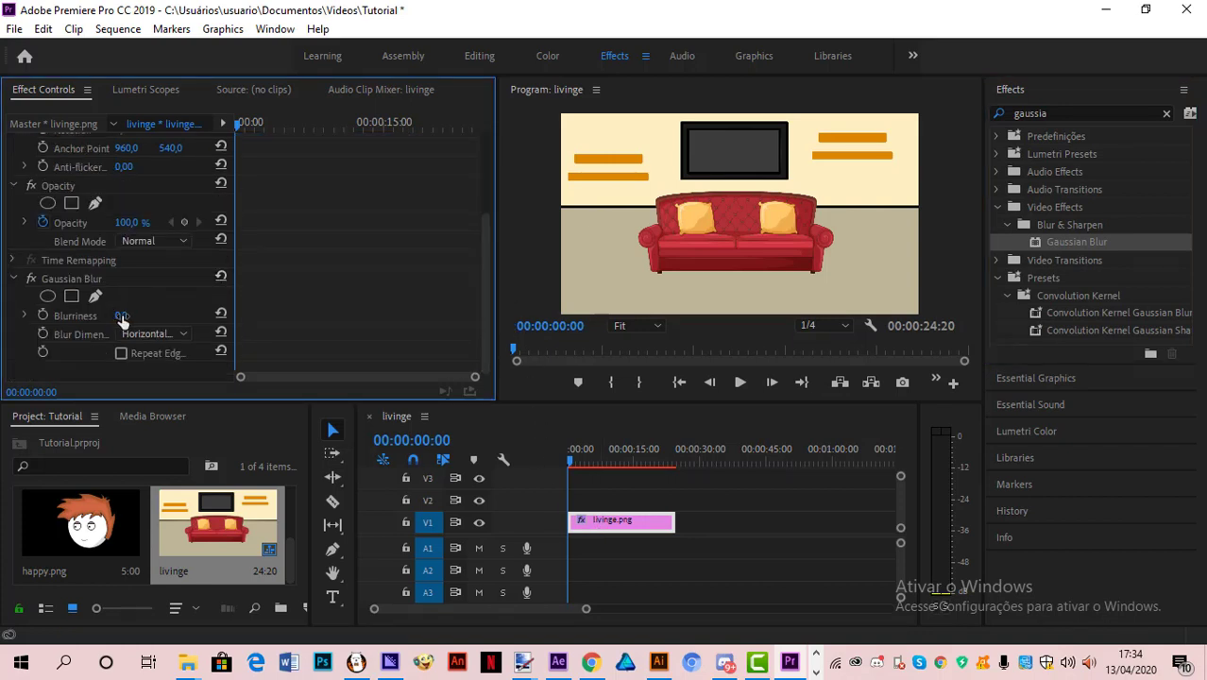
left_click_drag(121, 319, 156, 319)
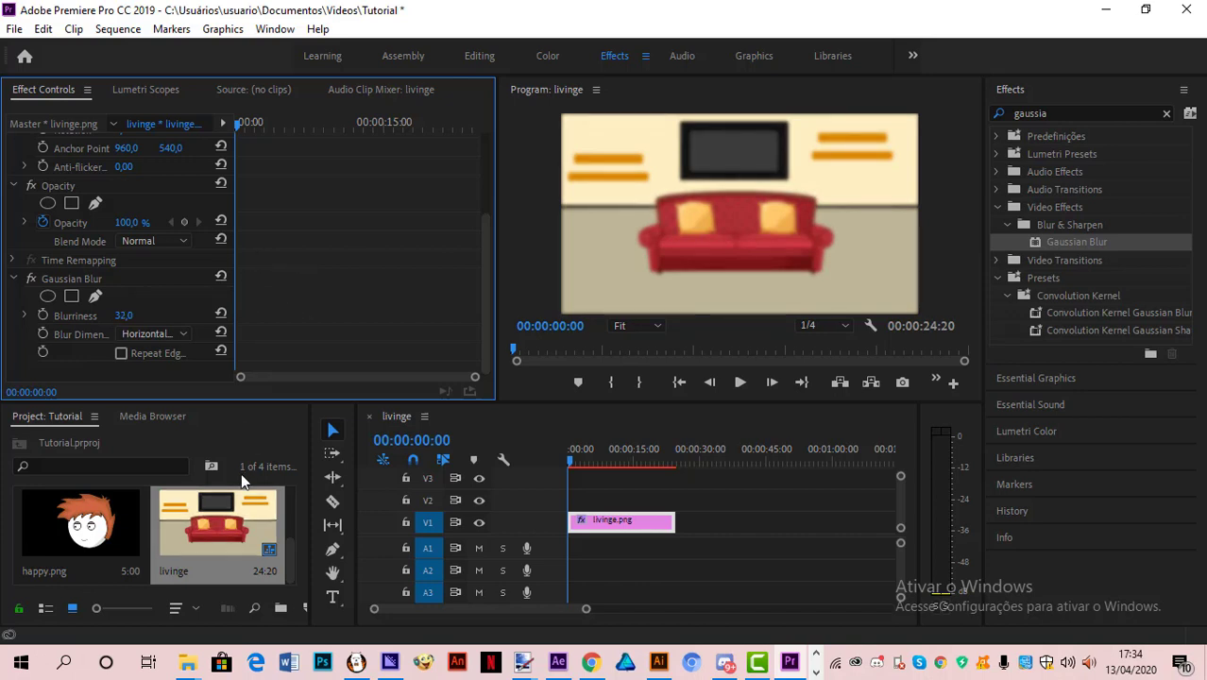
mouse_move(130, 318)
left_mouse_down()
mouse_move(95, 318)
mouse_move(156, 316)
mouse_move(113, 315)
left_mouse_up()
Step: Place the walket_1.mp4 walk cycle on track V2 above the background and apply the Ultra Key effect to it
scroll(125, 566, "down", 2)
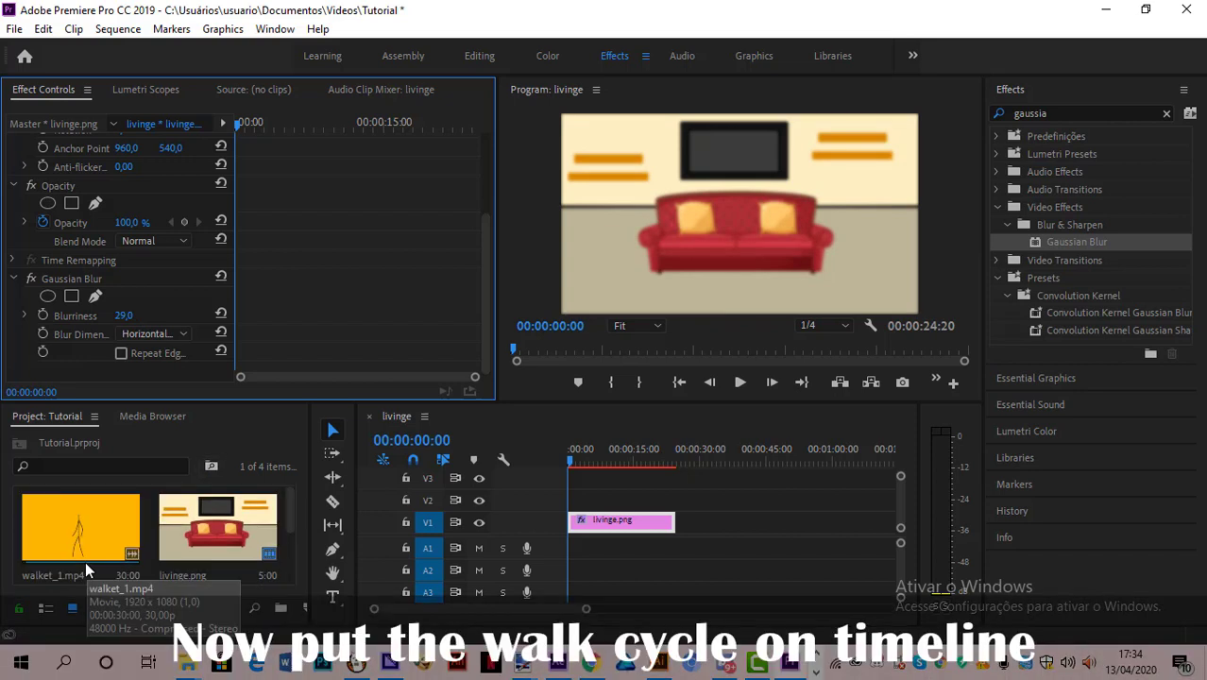
left_click_drag(94, 534, 588, 497)
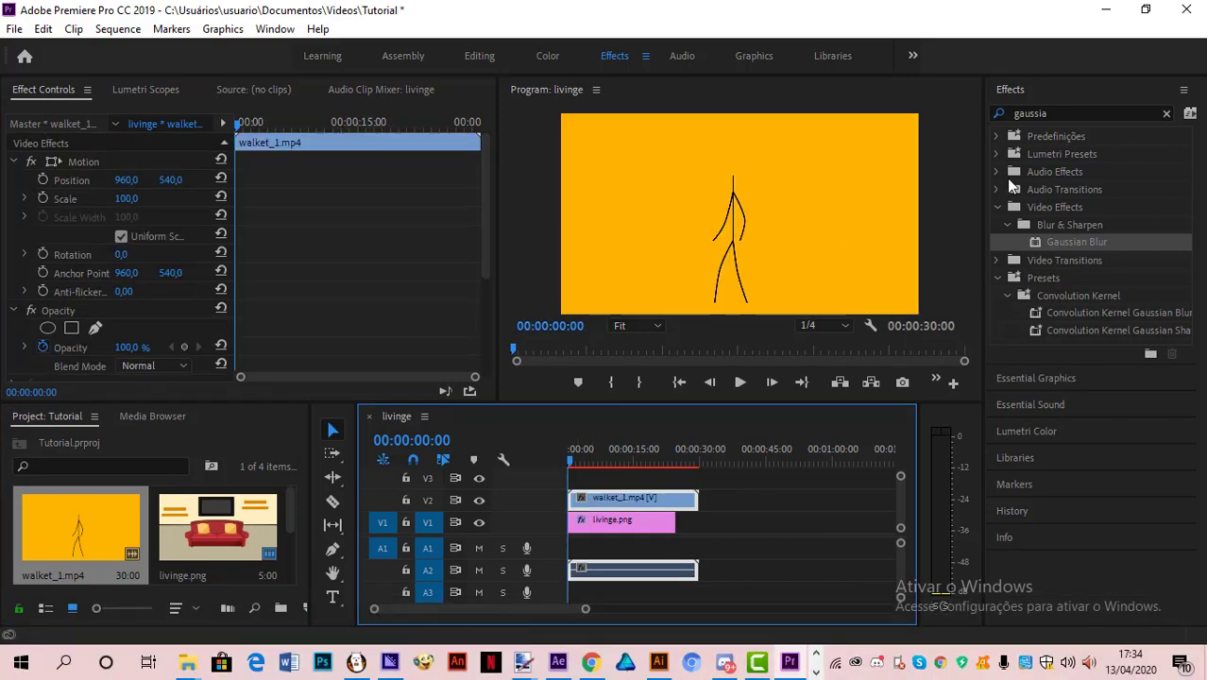
double_click(1073, 114)
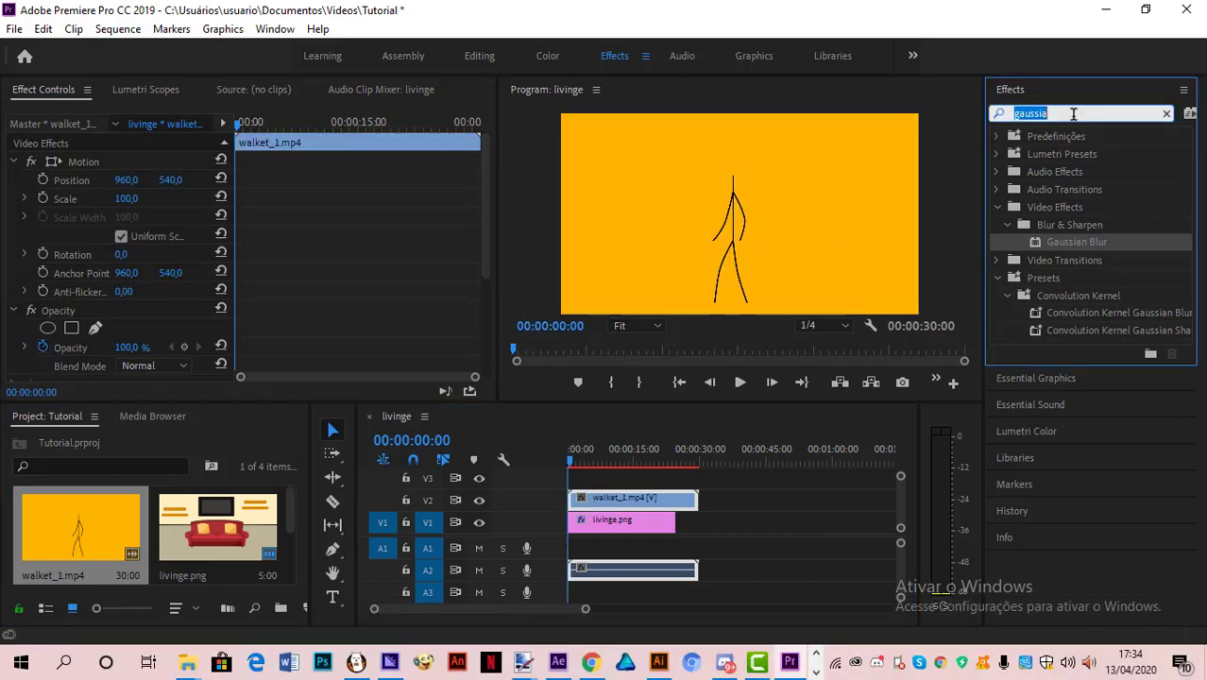
type("u")
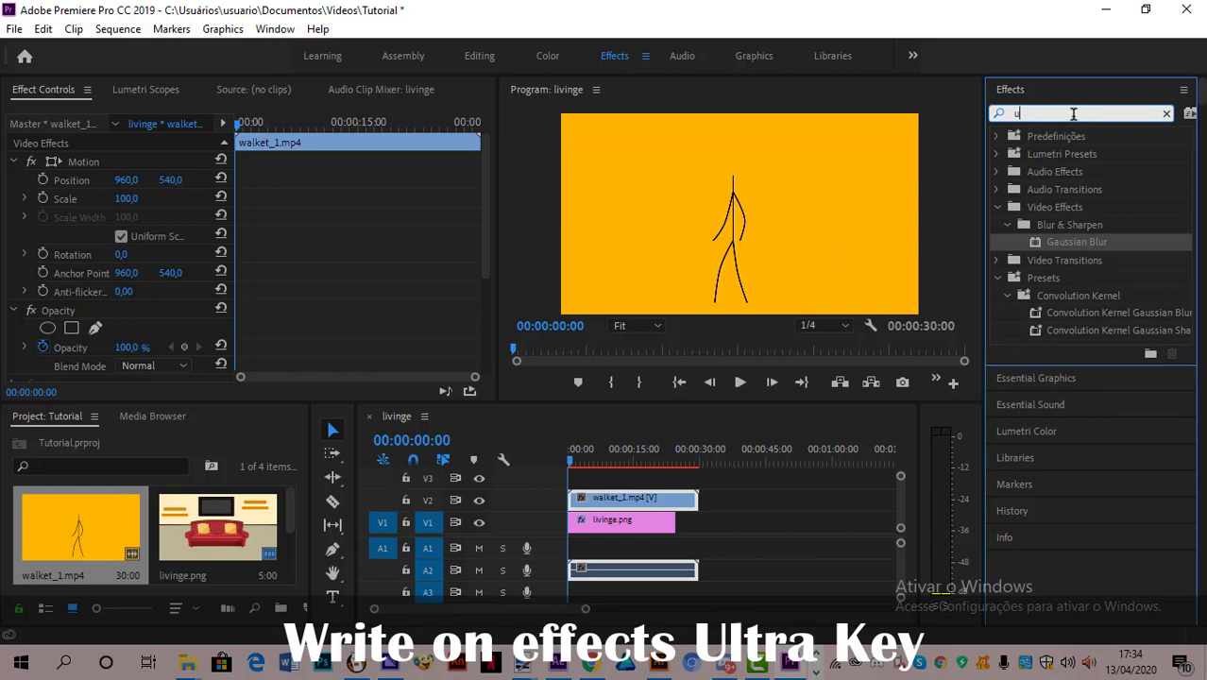
type("ltra")
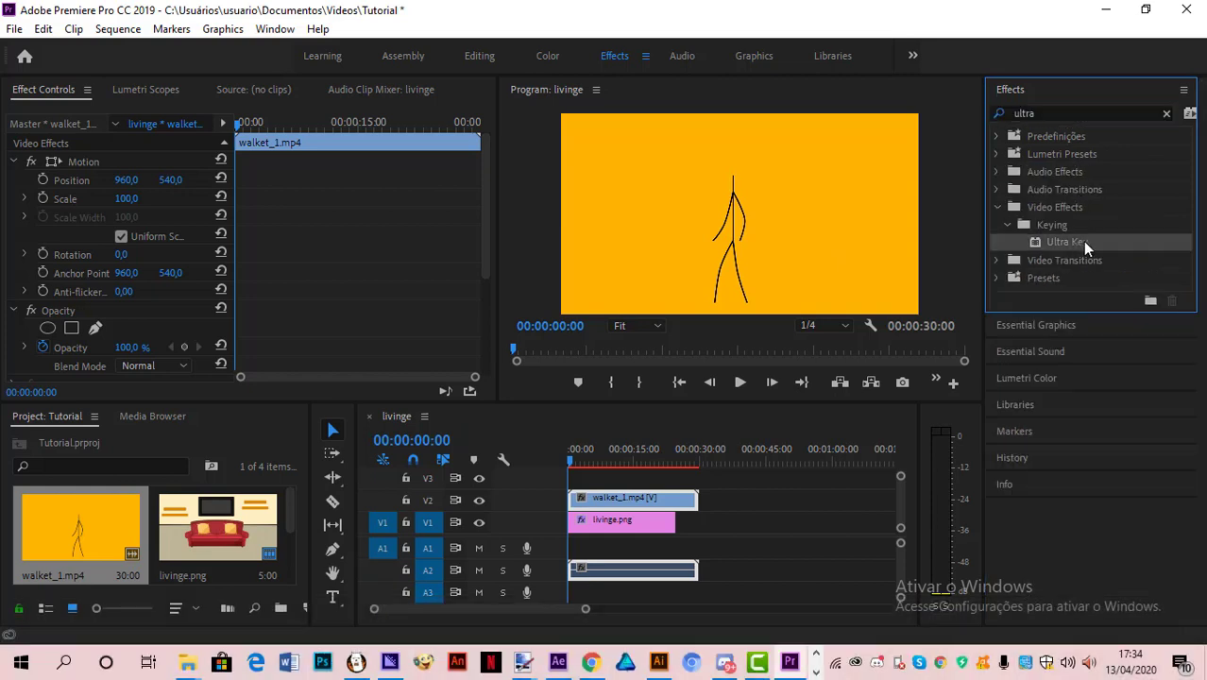
left_click_drag(1090, 248, 650, 499)
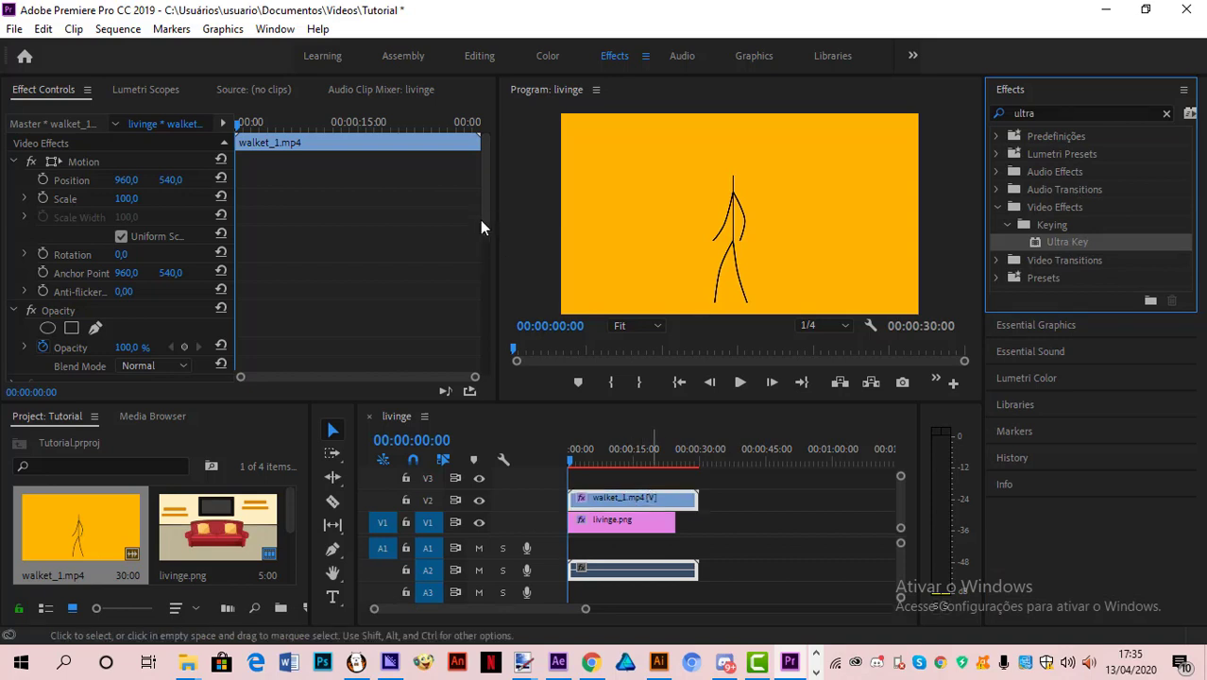
Step: Key out the walk cycle's orange backdrop by sampling its orange as the Ultra Key key color
left_click_drag(480, 220, 508, 362)
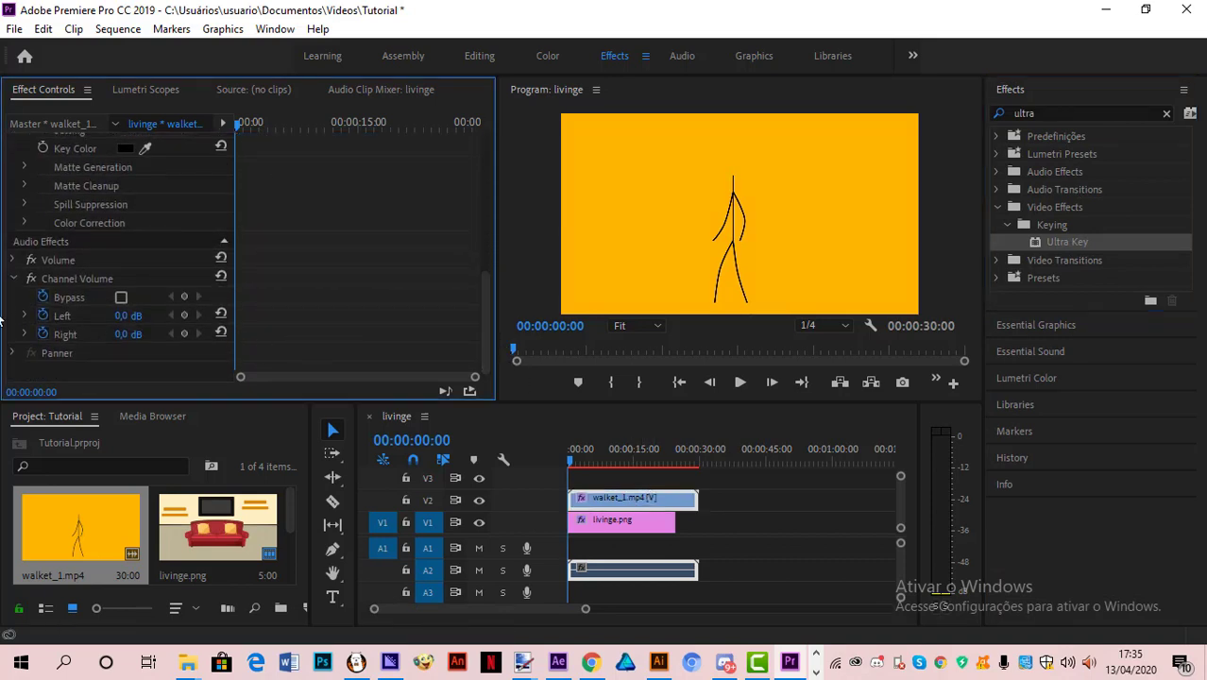
left_click(144, 145)
left_click(598, 248)
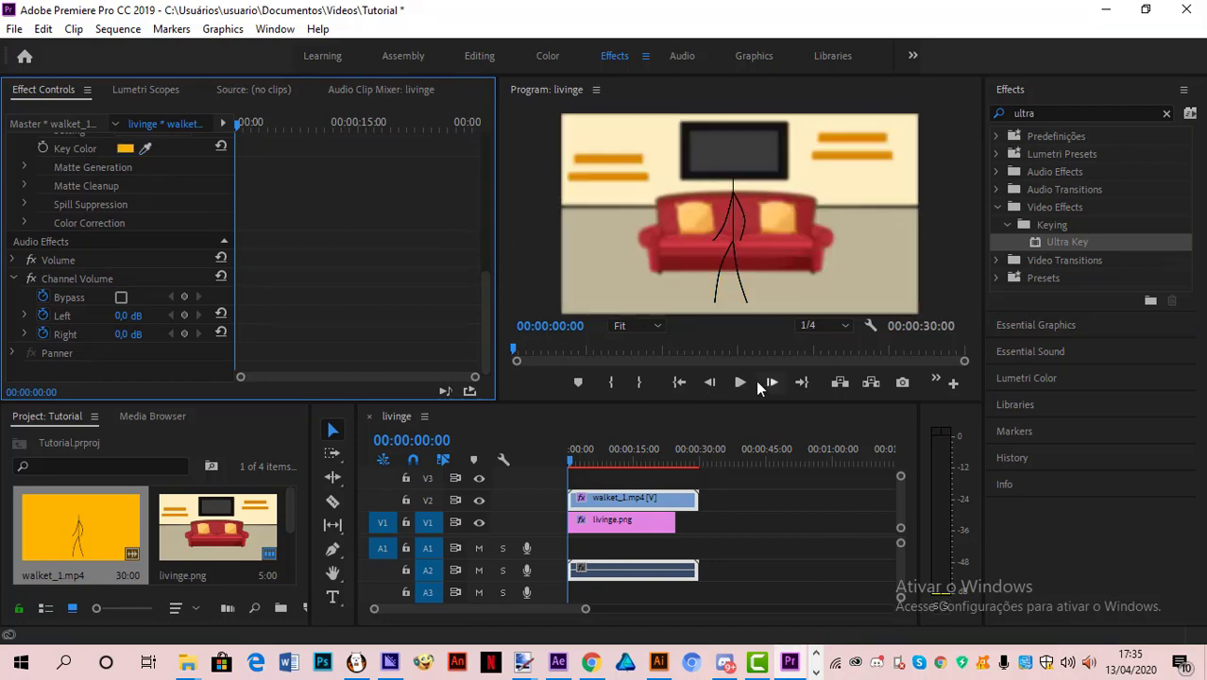
Step: Preview the keyed walk cycle, return to the sequence start, and set the walket_1.mp4 clip's scale to 78
left_click(742, 383)
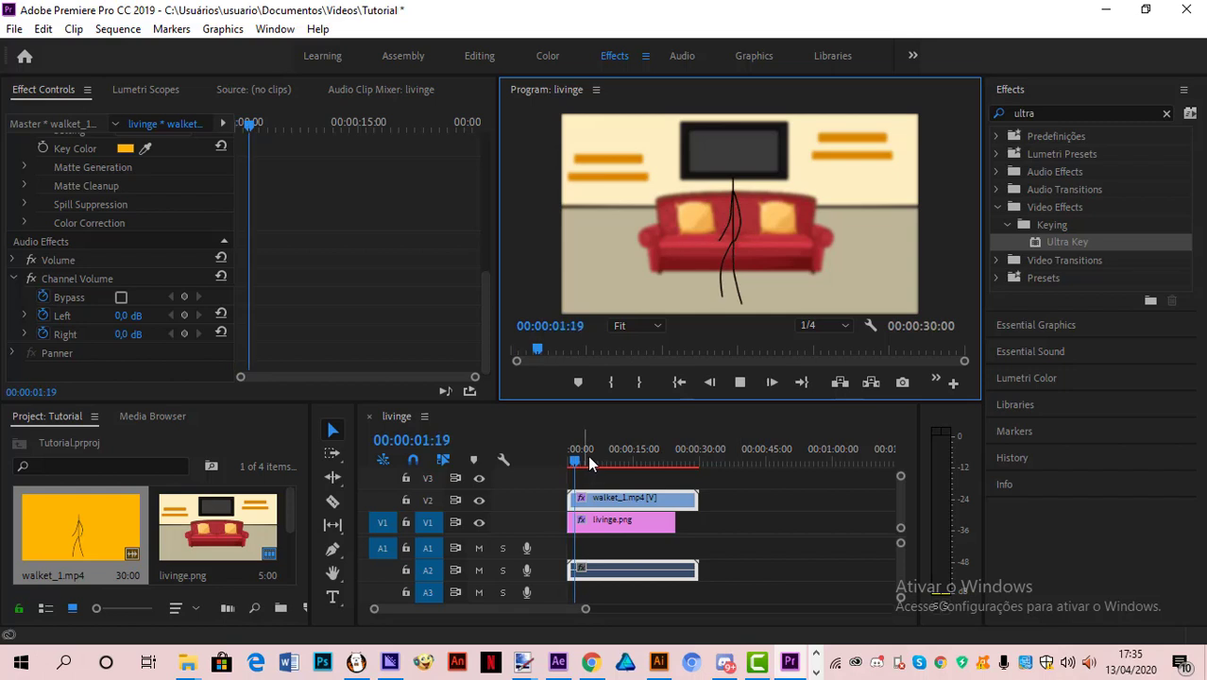
left_click_drag(590, 459, 476, 457)
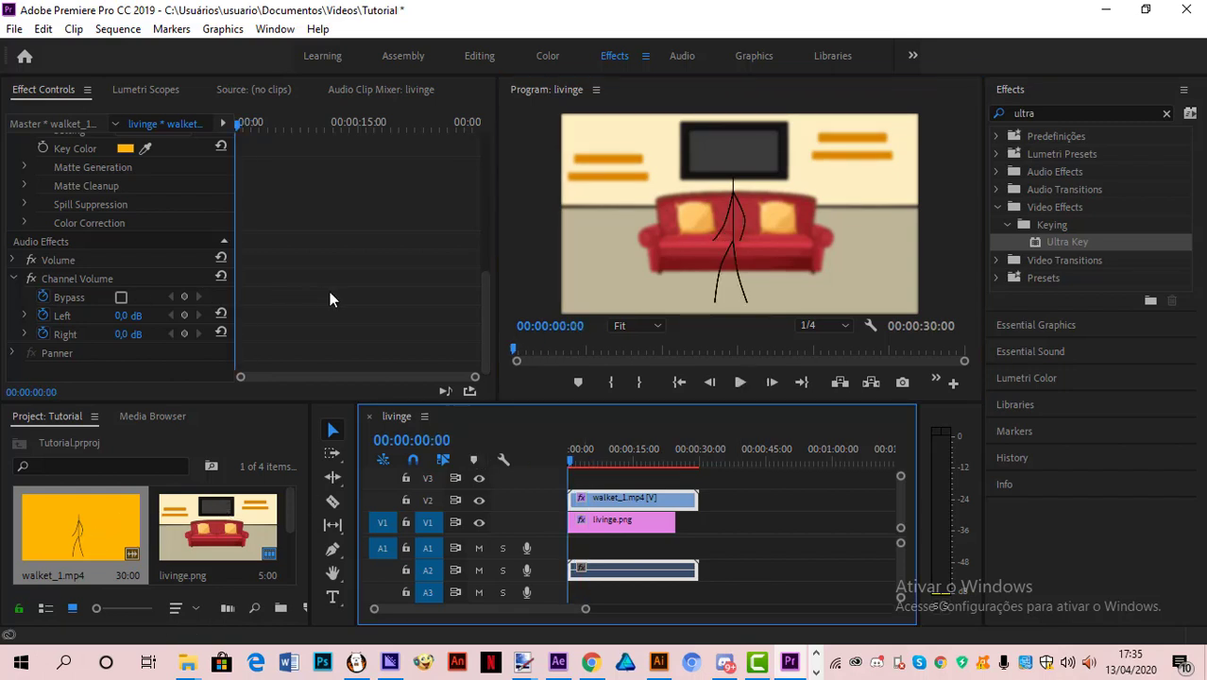
scroll(406, 299, "up", 10)
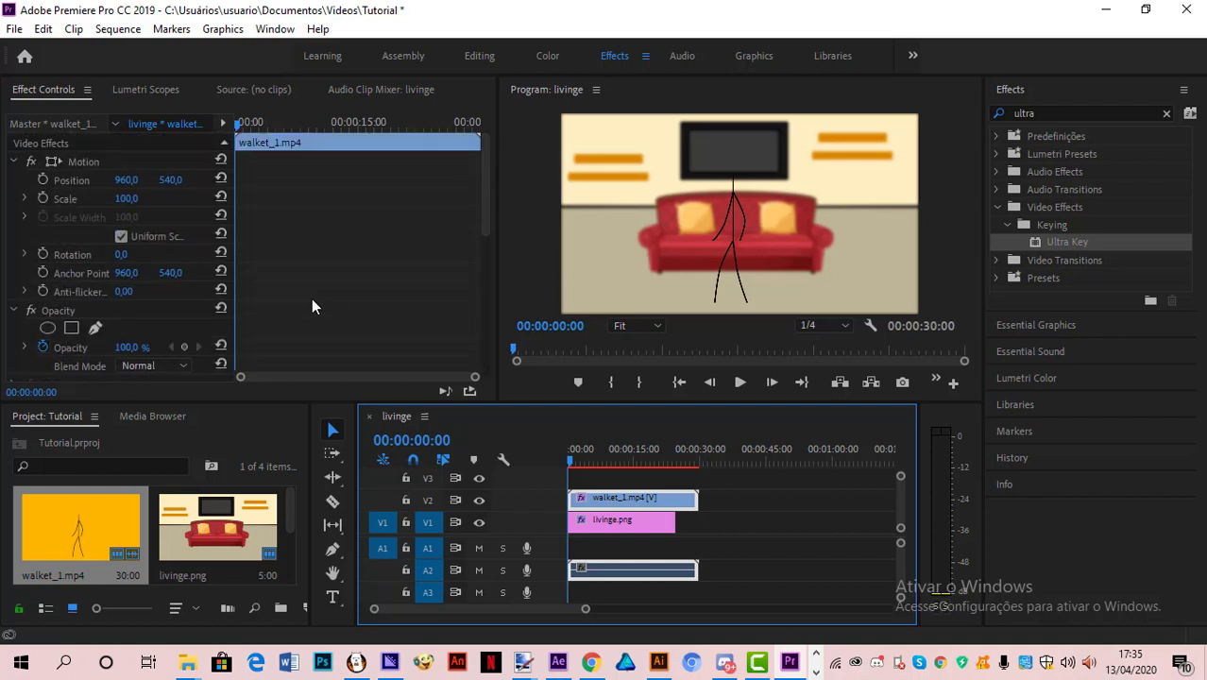
left_click_drag(130, 202, 112, 202)
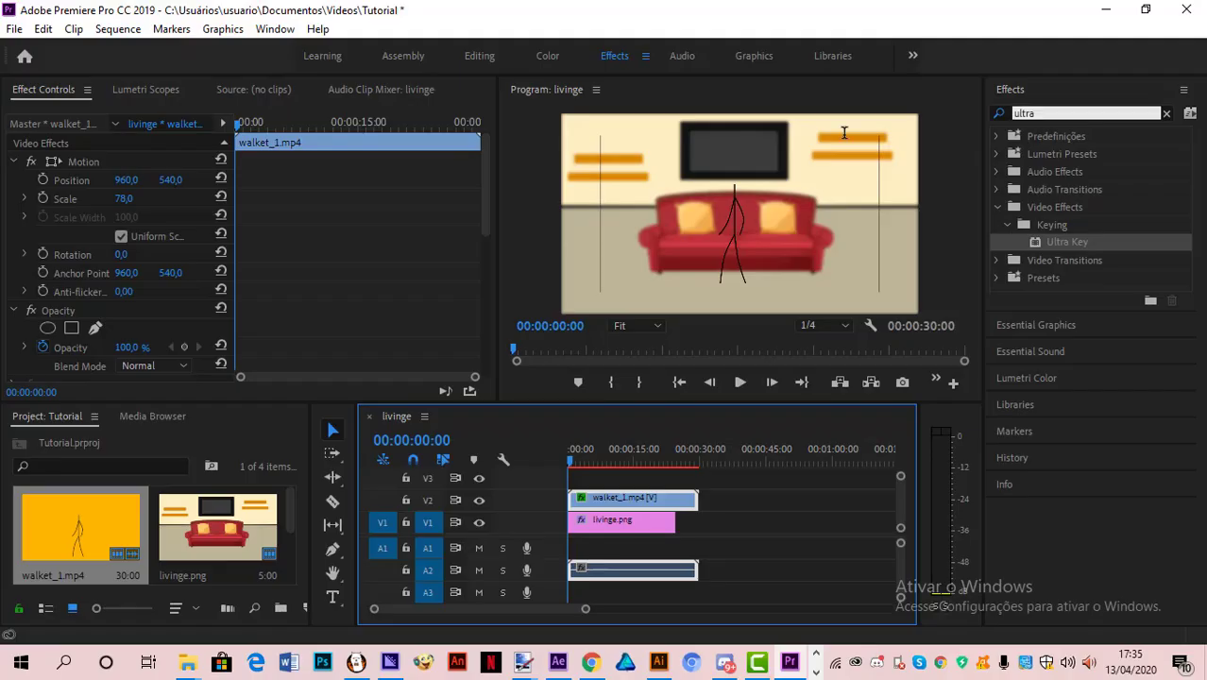
Step: Search the effects for "crop" and apply the Crop effect to the walket_1.mp4 clip
key("shift+7")
type("c")
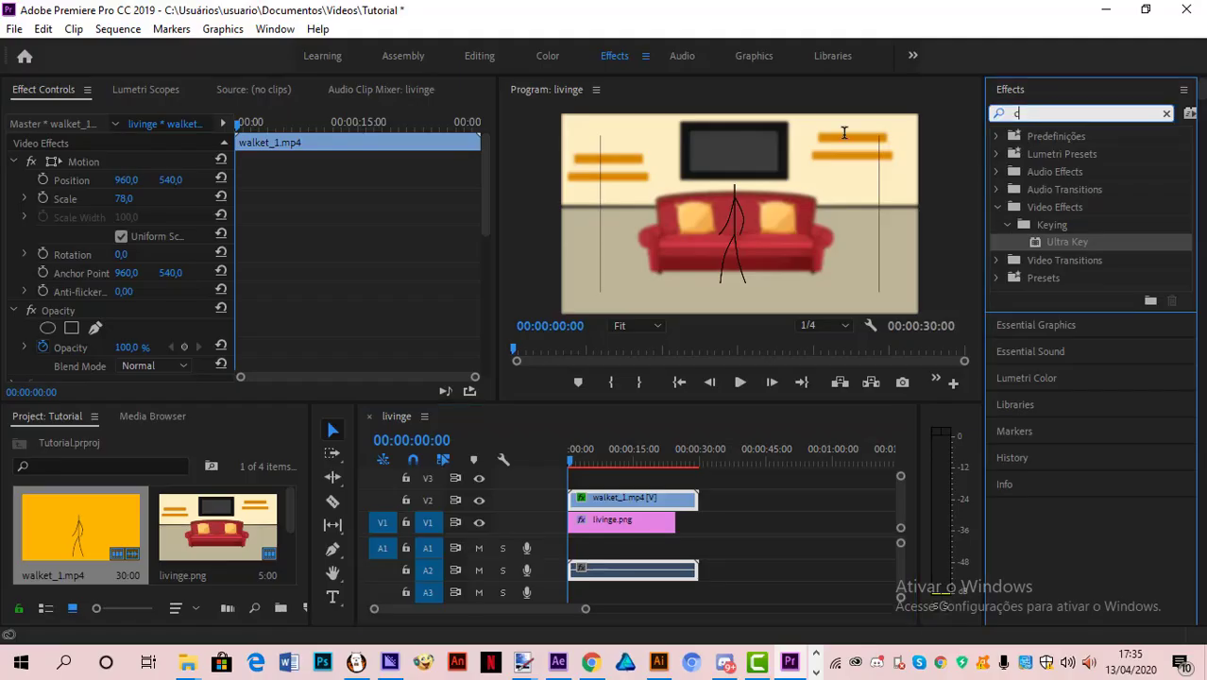
type("rop")
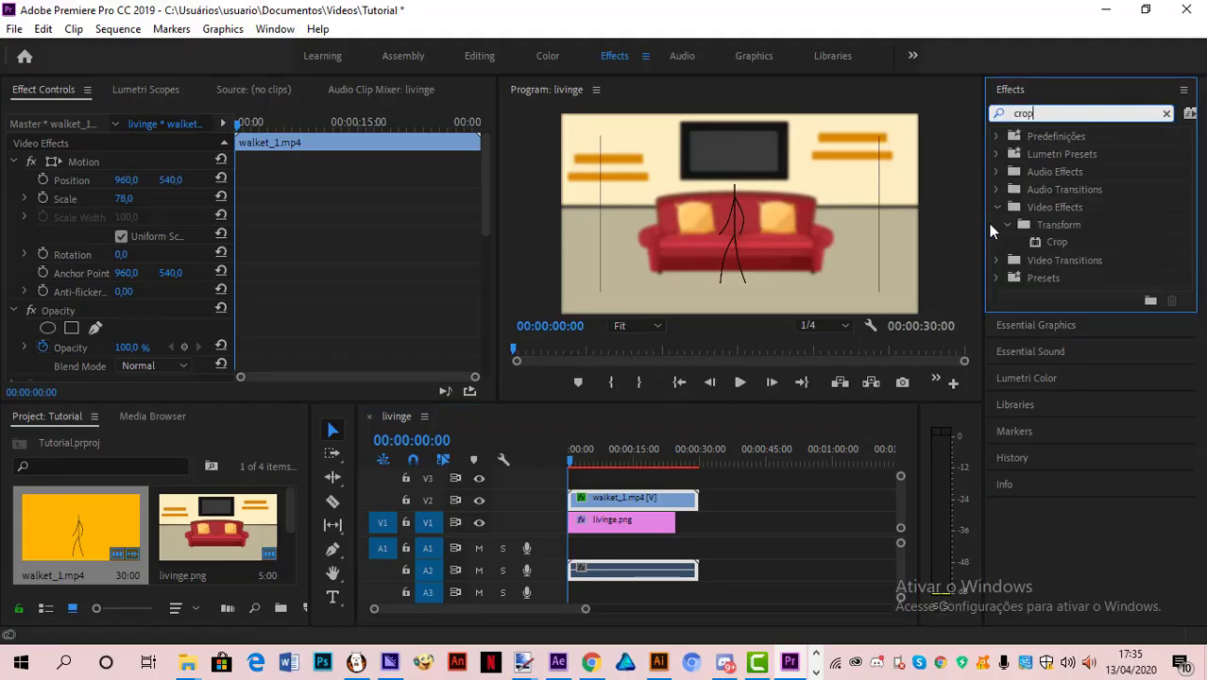
left_click(1063, 243)
left_click_drag(638, 441, 489, 193)
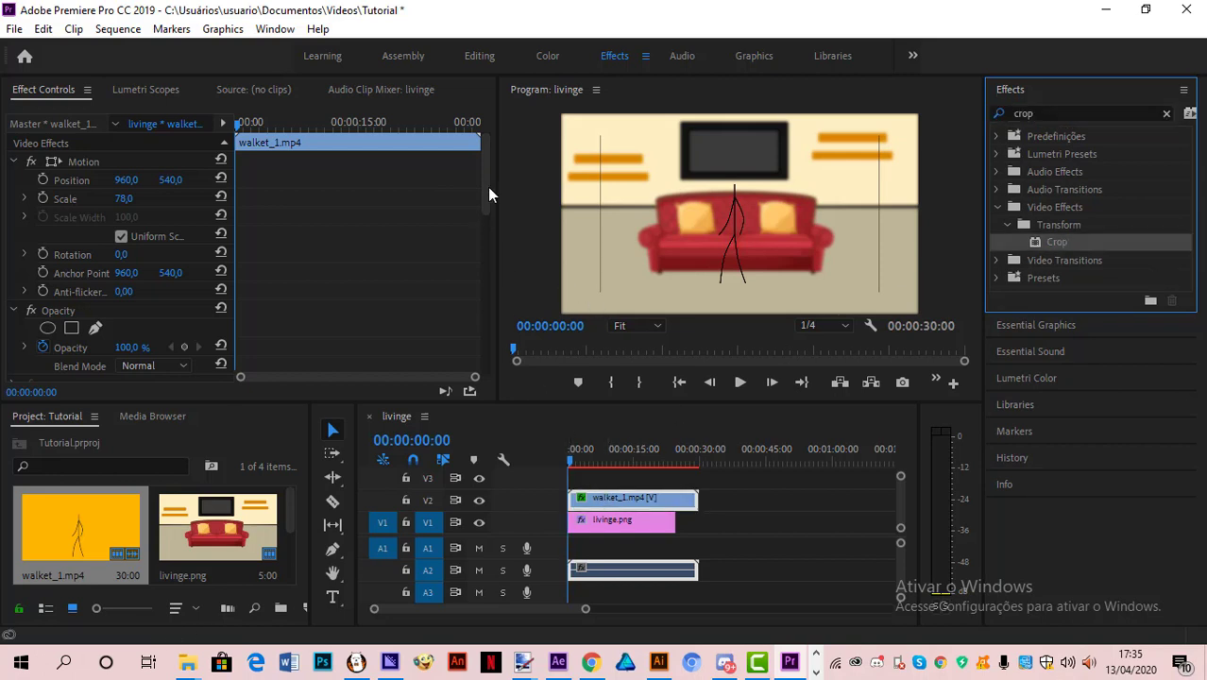
Step: Crop the walk cycle clip by 4% left, 6% top, 31% right and 4% bottom, keeping the playhead at the sequence start
left_click(486, 281)
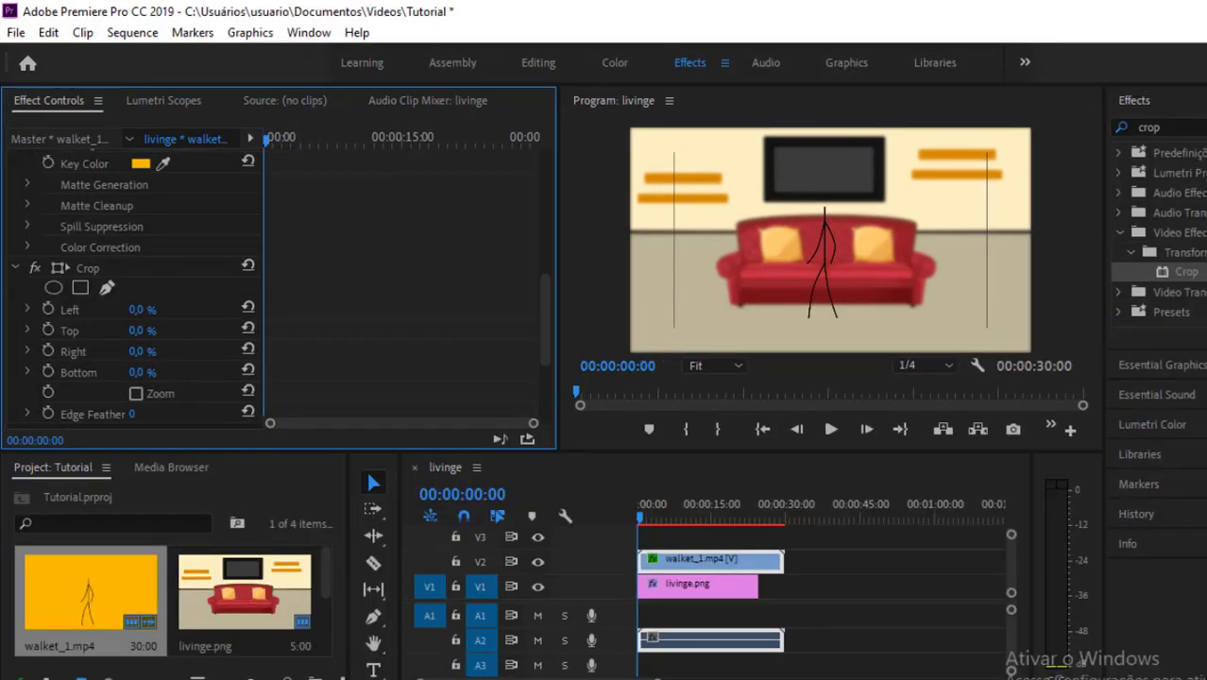
mouse_move(142, 372)
left_mouse_down()
mouse_move(159, 372)
mouse_move(143, 372)
left_mouse_up()
left_click(142, 330)
type("7")
key("Return")
left_click_drag(148, 331, 144, 330)
left_click_drag(141, 352, 174, 351)
left_click_drag(146, 304, 154, 304)
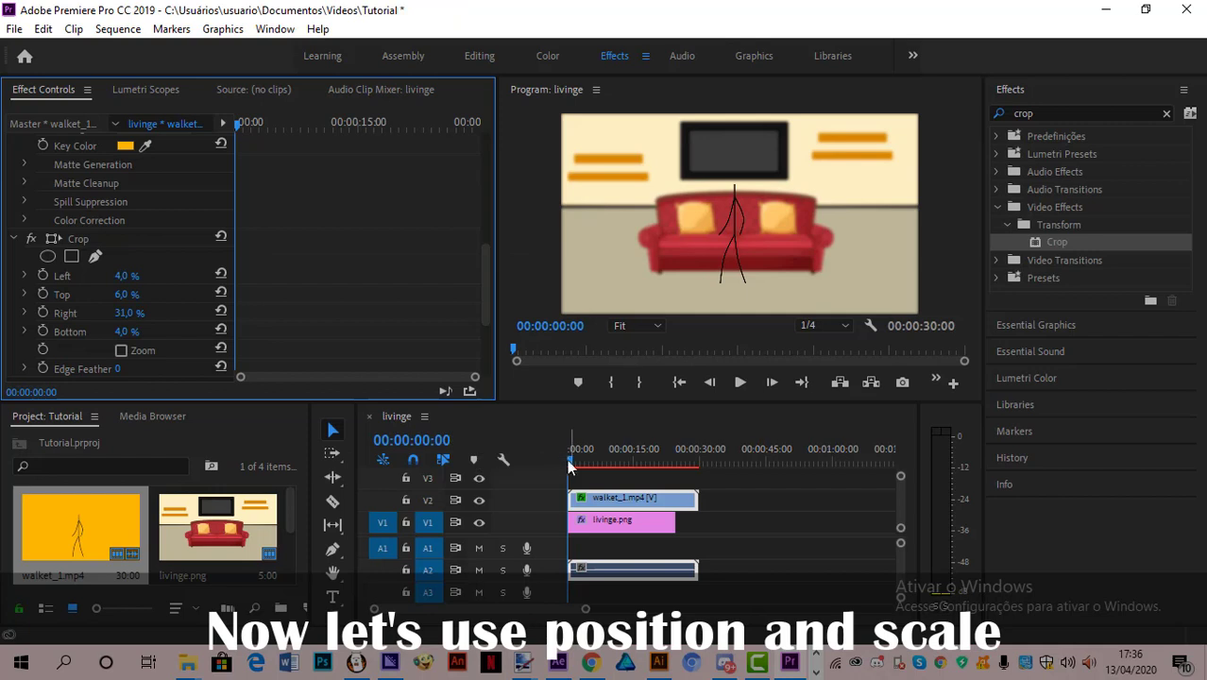
left_click_drag(568, 466, 522, 460)
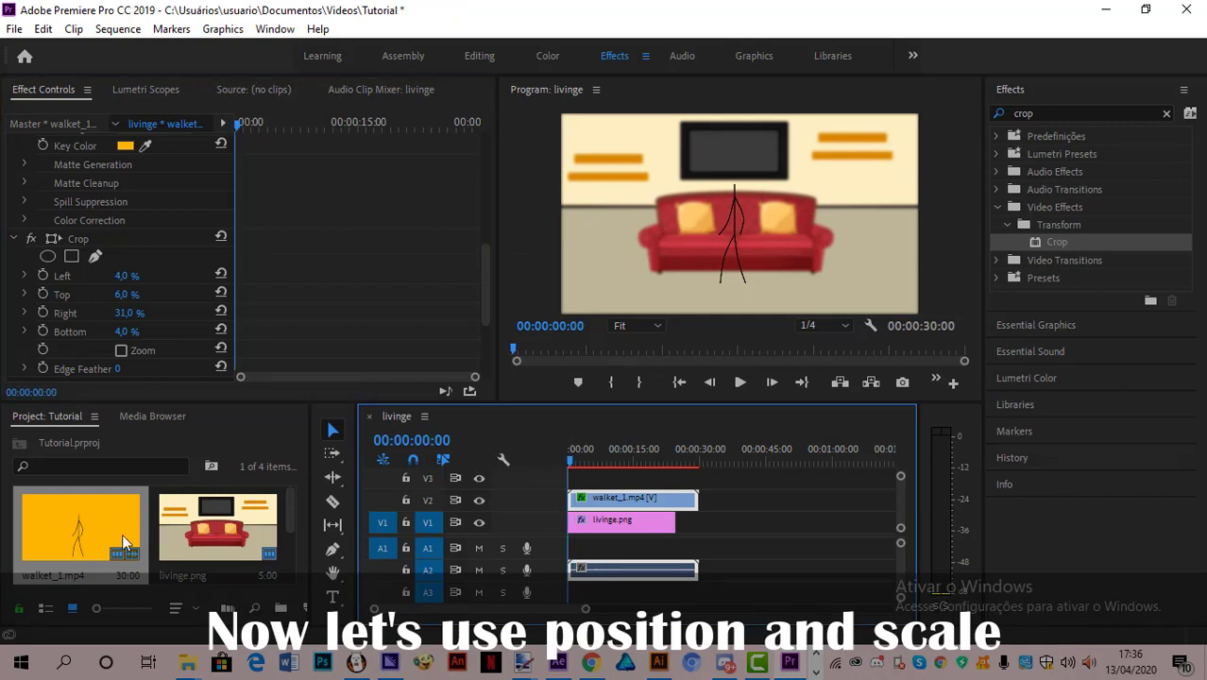
Step: Set the walket_1.mp4 clip's scale to 87 and its position to 1221, 704
scroll(413, 261, "up", 8)
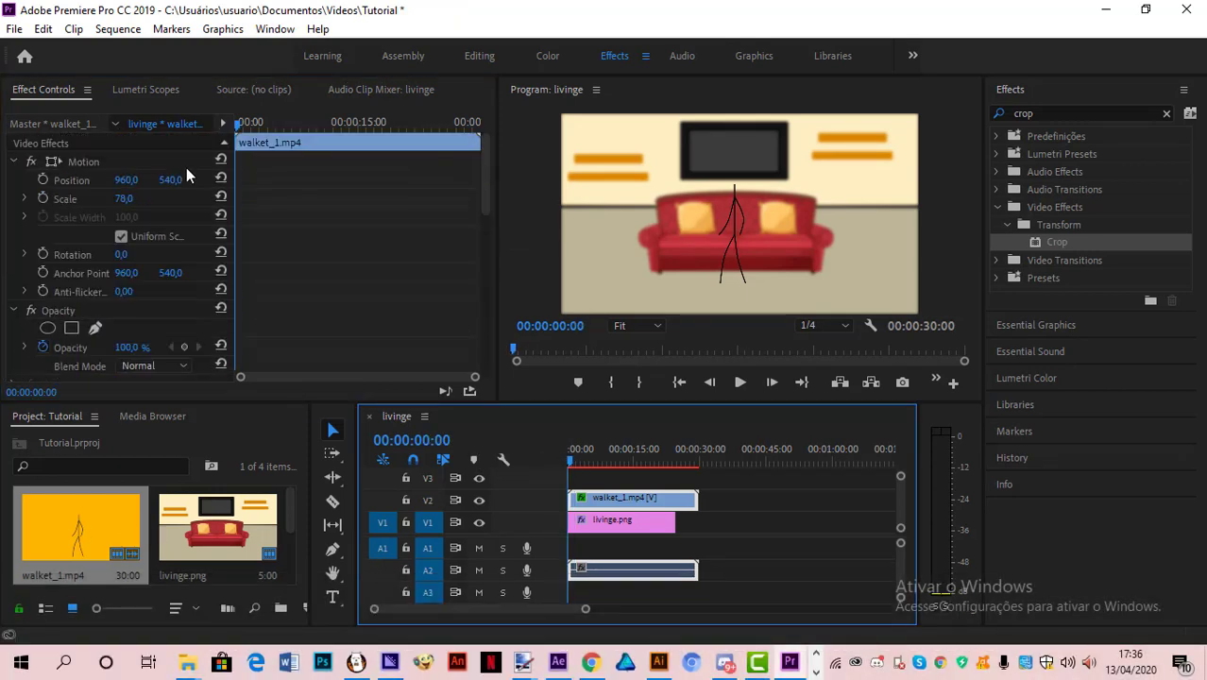
left_click_drag(121, 198, 275, 179)
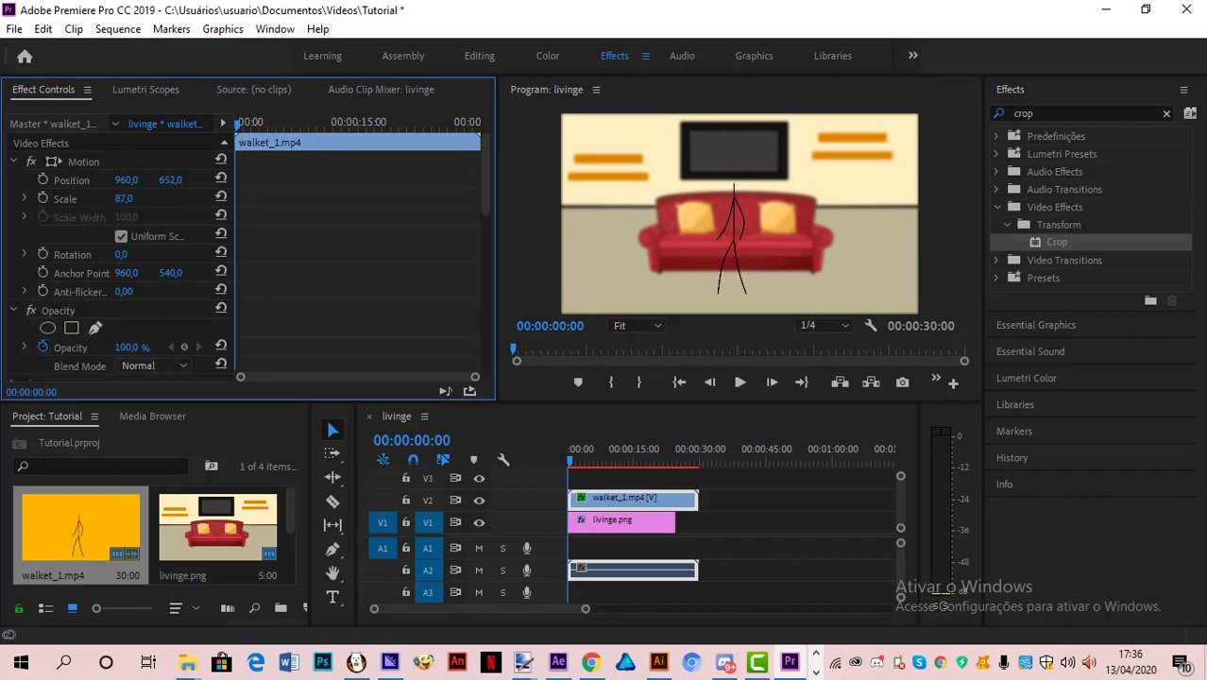
left_click_drag(275, 179, 308, 179)
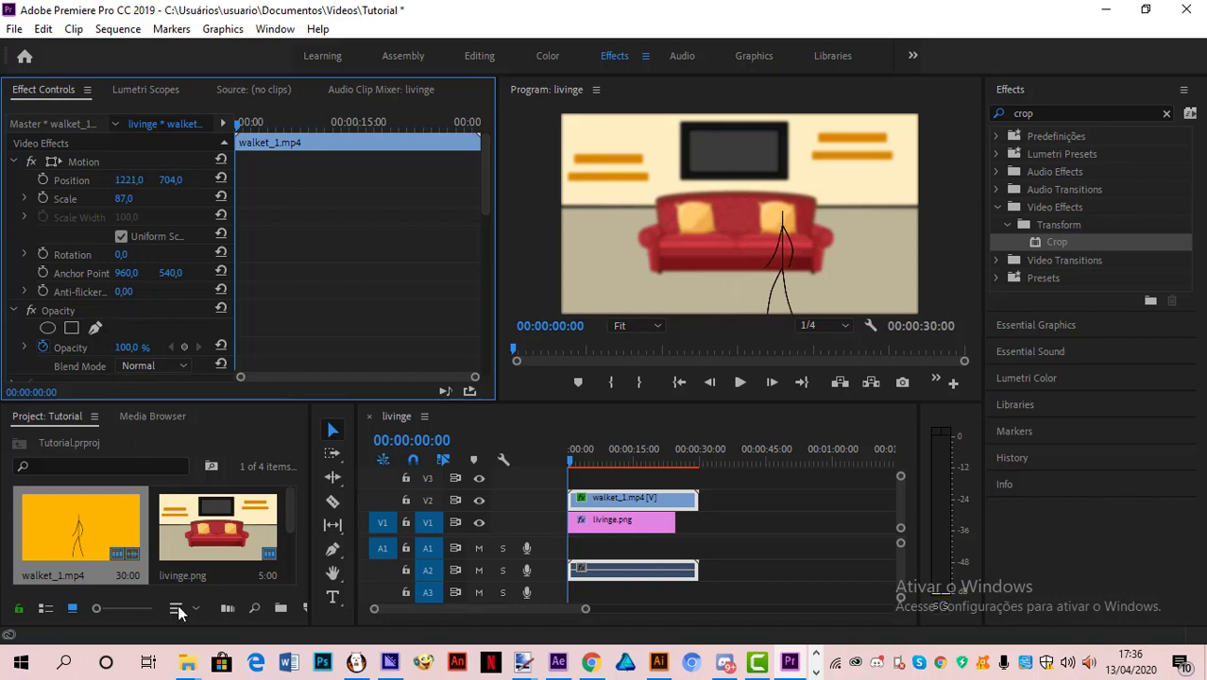
Step: Add happy.png to track V3 at the sequence start, scaled to 45 and positioned at 1124, 383 as the walker's head
scroll(144, 539, "down", 2)
left_click_drag(104, 529, 572, 484)
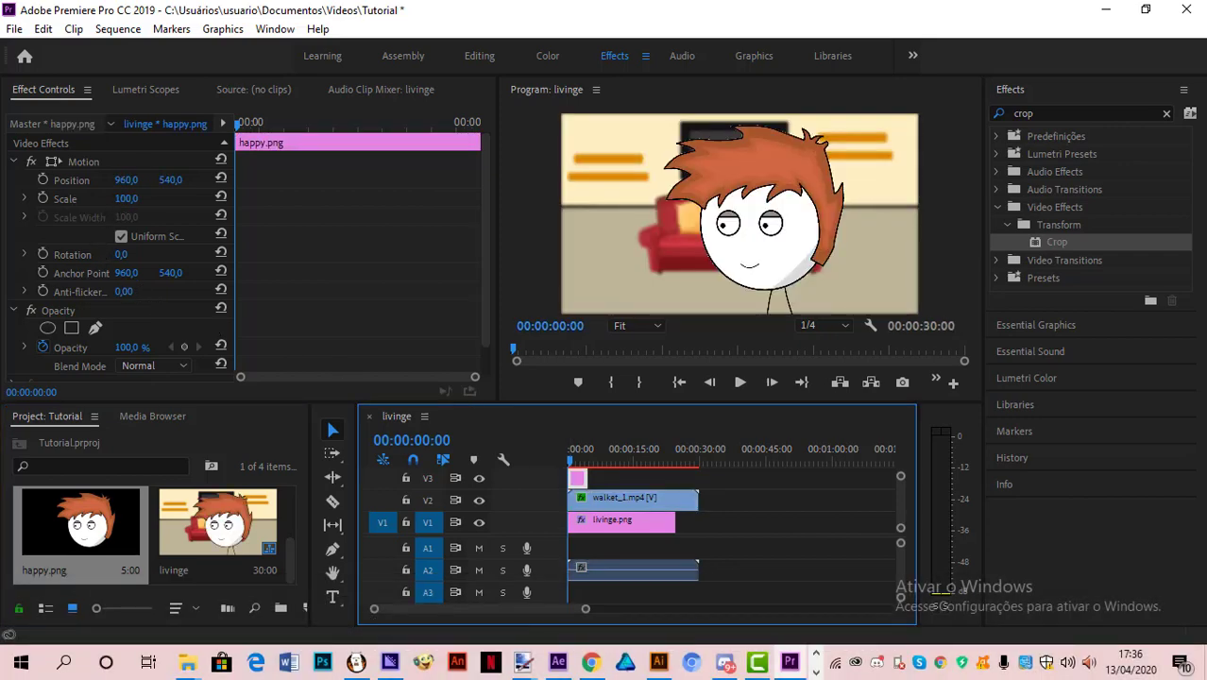
left_click_drag(126, 198, 77, 198)
left_click_drag(170, 179, 78, 180)
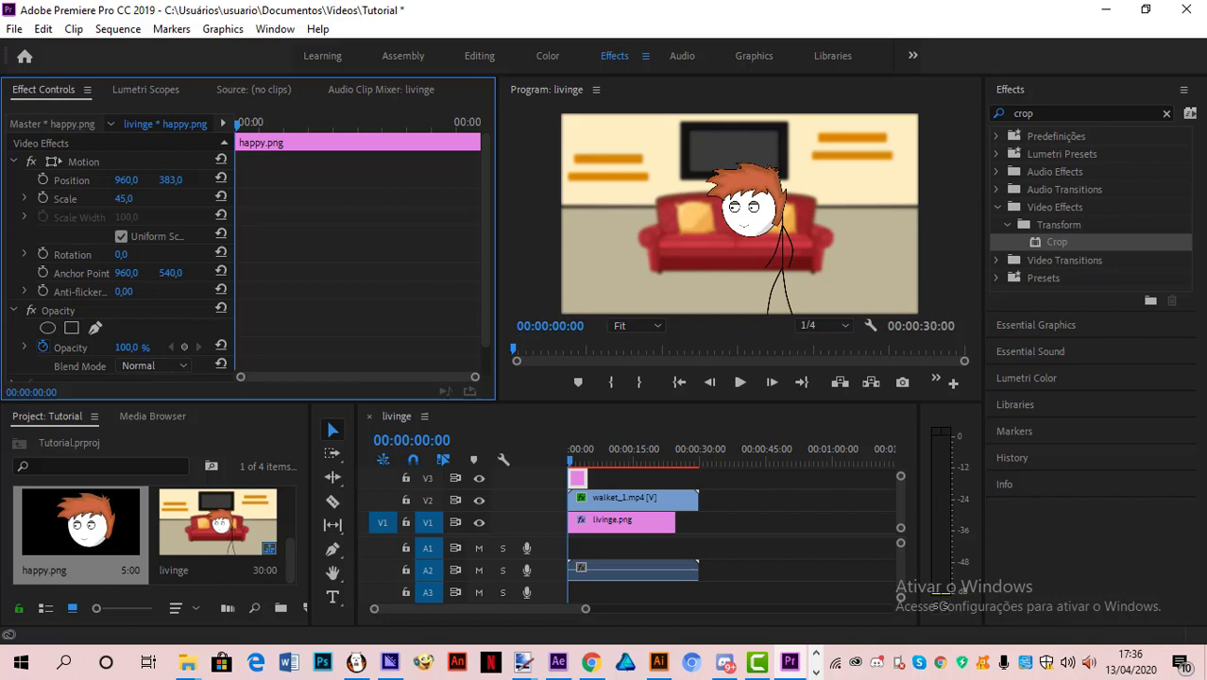
left_click_drag(127, 179, 281, 180)
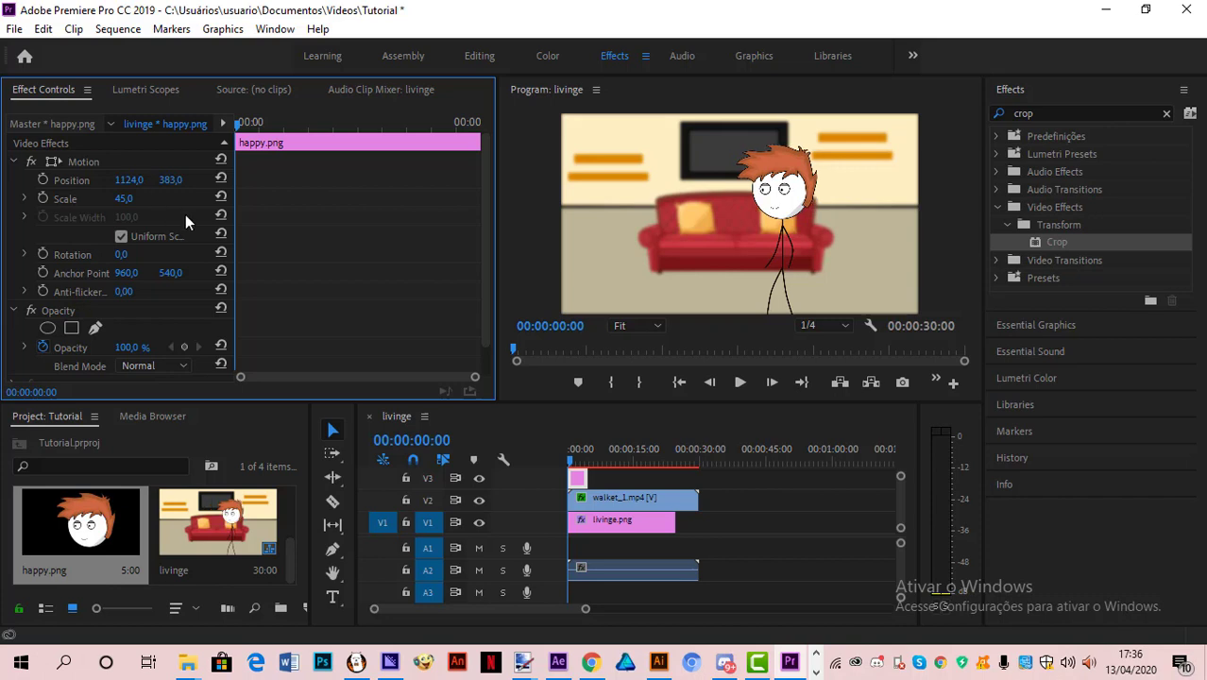
Step: Extend the happy.png and livinge.png clips to the end of the walk cycle clip, and slightly reduce the head's scale
left_click_drag(585, 479, 694, 479)
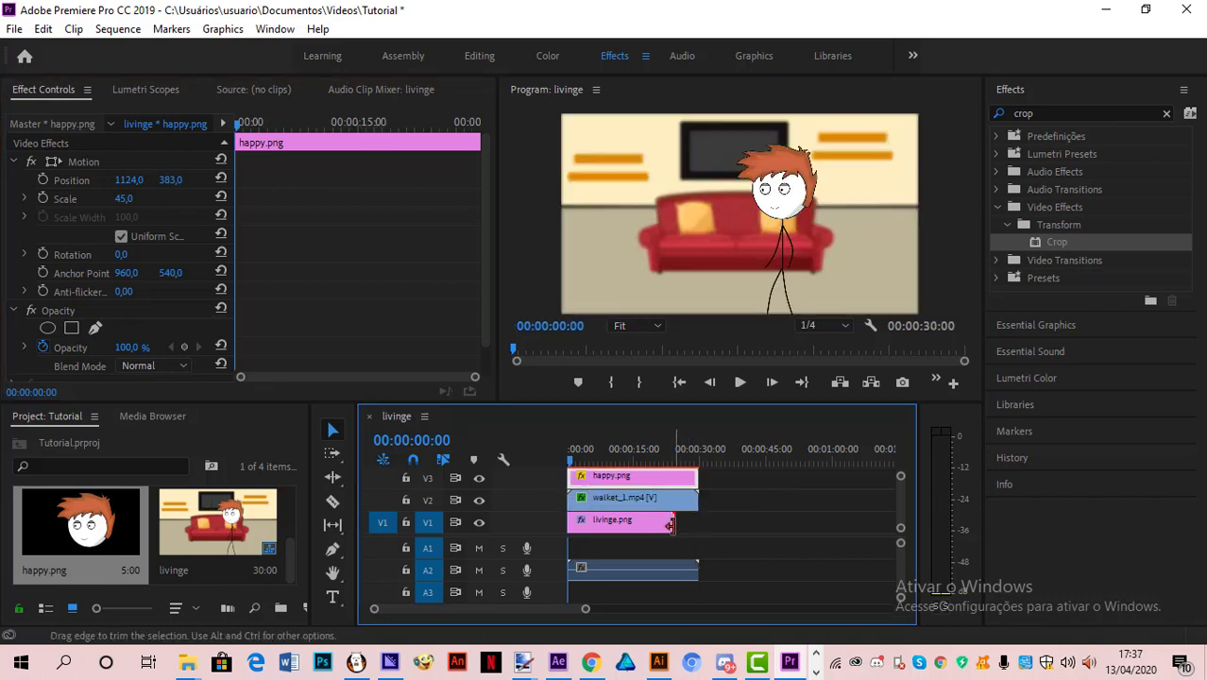
left_click_drag(675, 522, 687, 522)
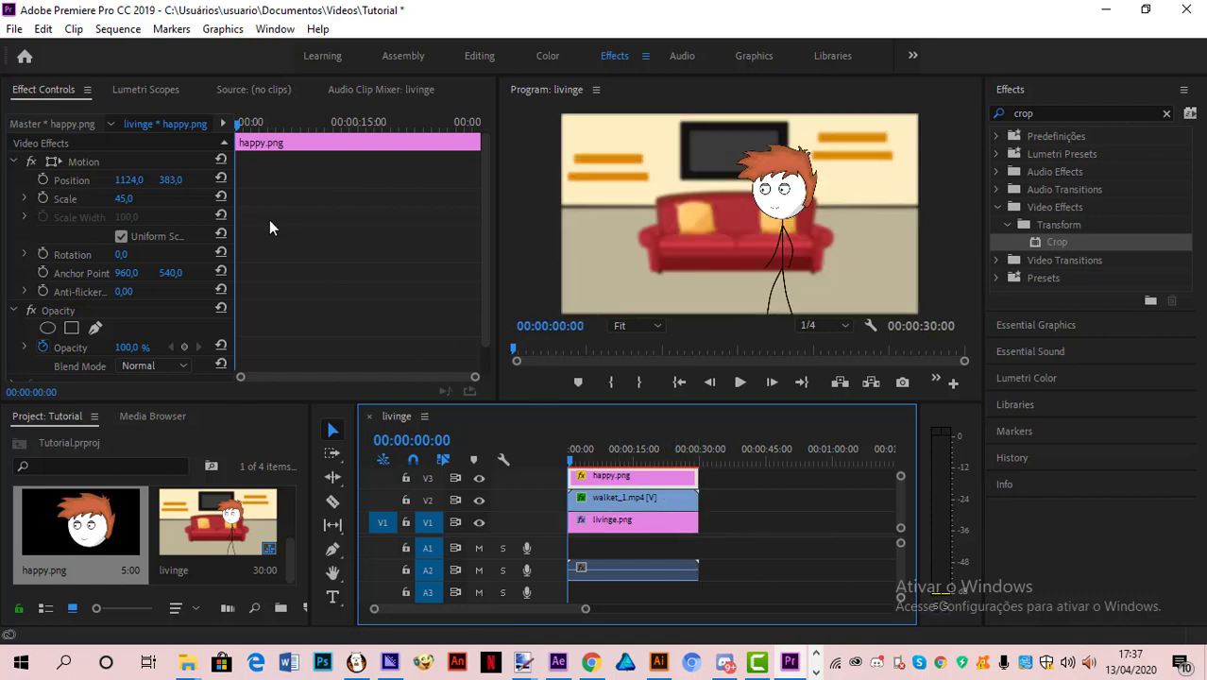
left_click(139, 194)
key("BackSpace")
key("BackSpace")
key("BackSpace")
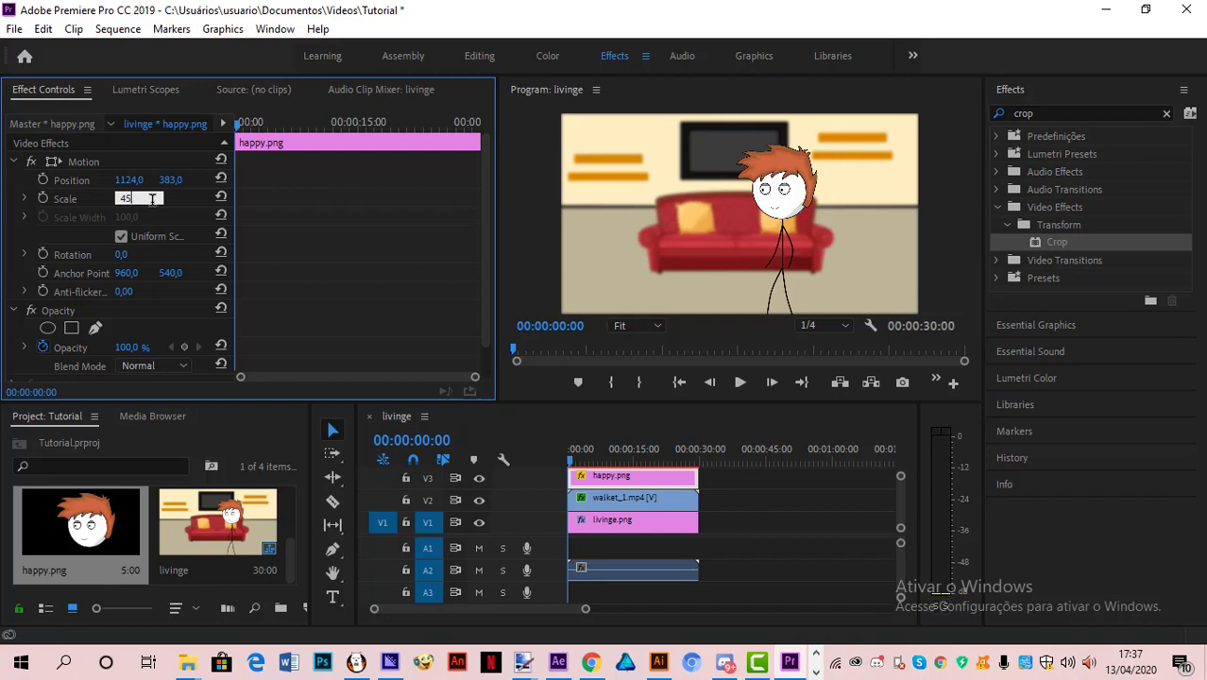
type("3")
key("Return")
Step: Nest the happy.png and walket_1.mp4 clips together into one sequence
left_click(586, 496, "shift")
right_click(587, 495)
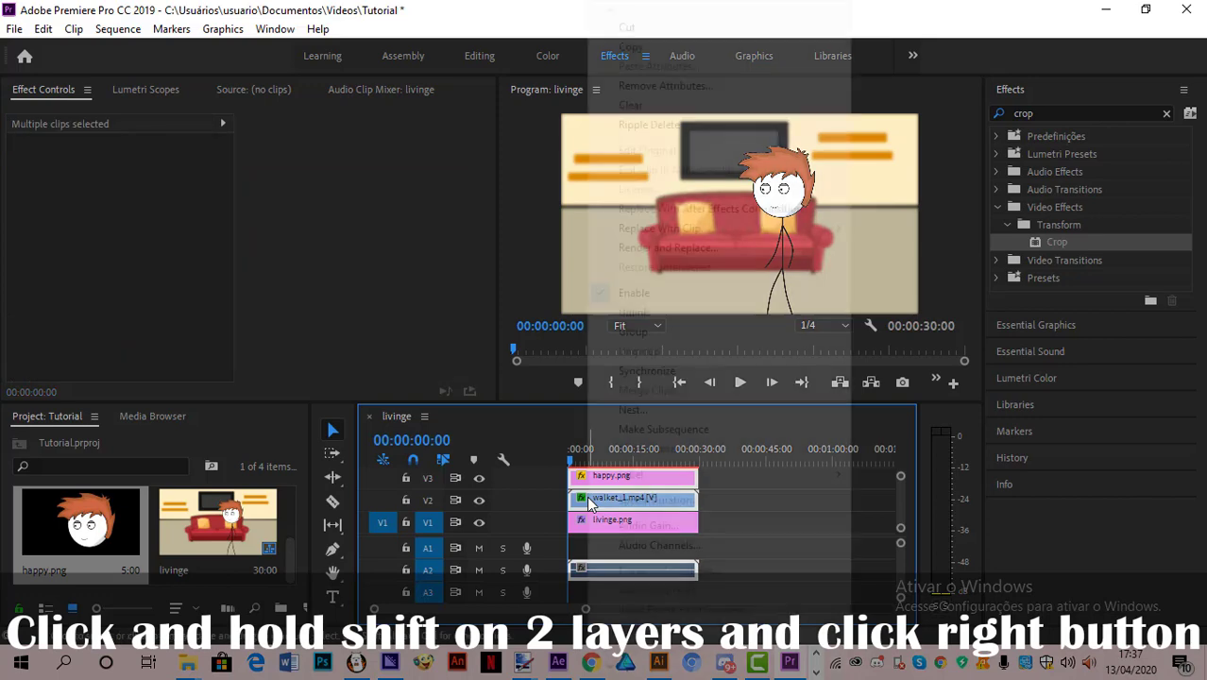
left_click(632, 412)
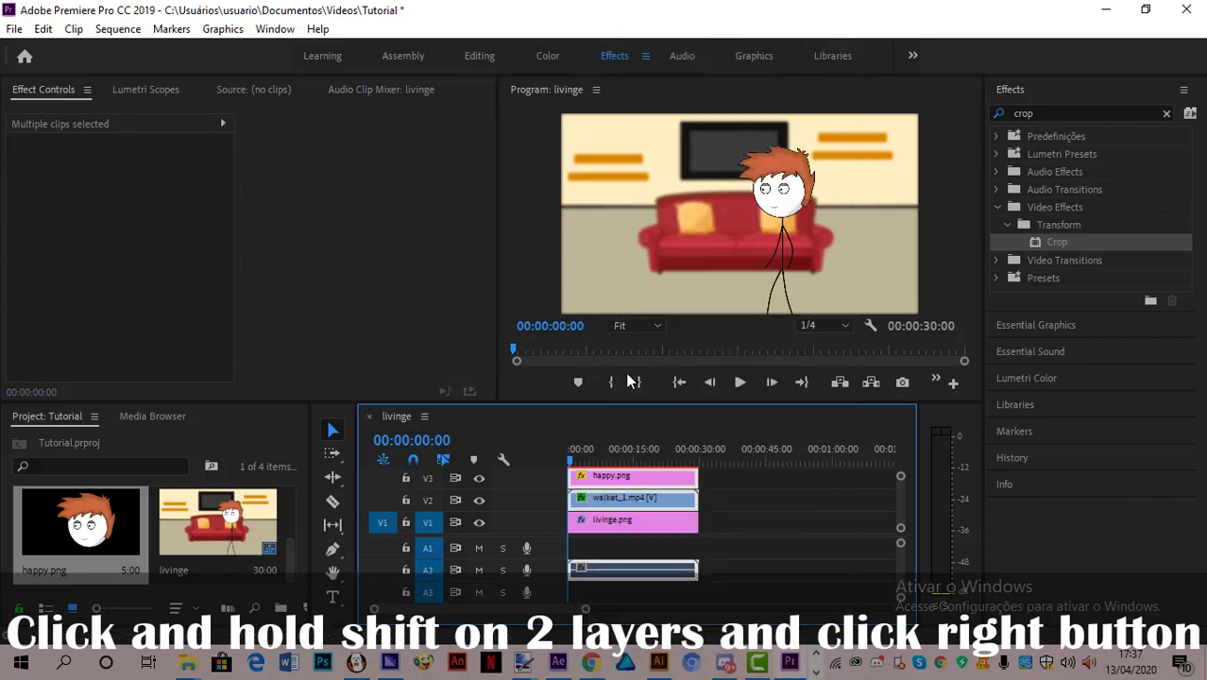
left_click(563, 347)
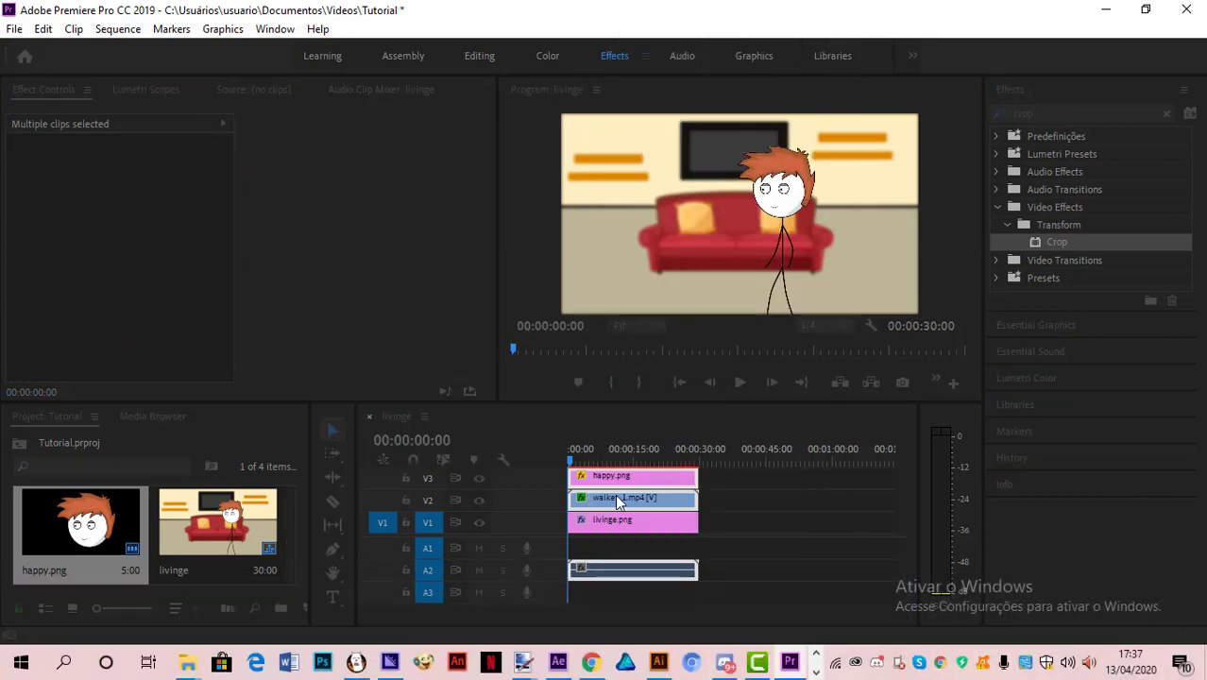
Step: Set the nested character clip's scale to 93 and move it out of frame to position 1974, 587
left_click(616, 494)
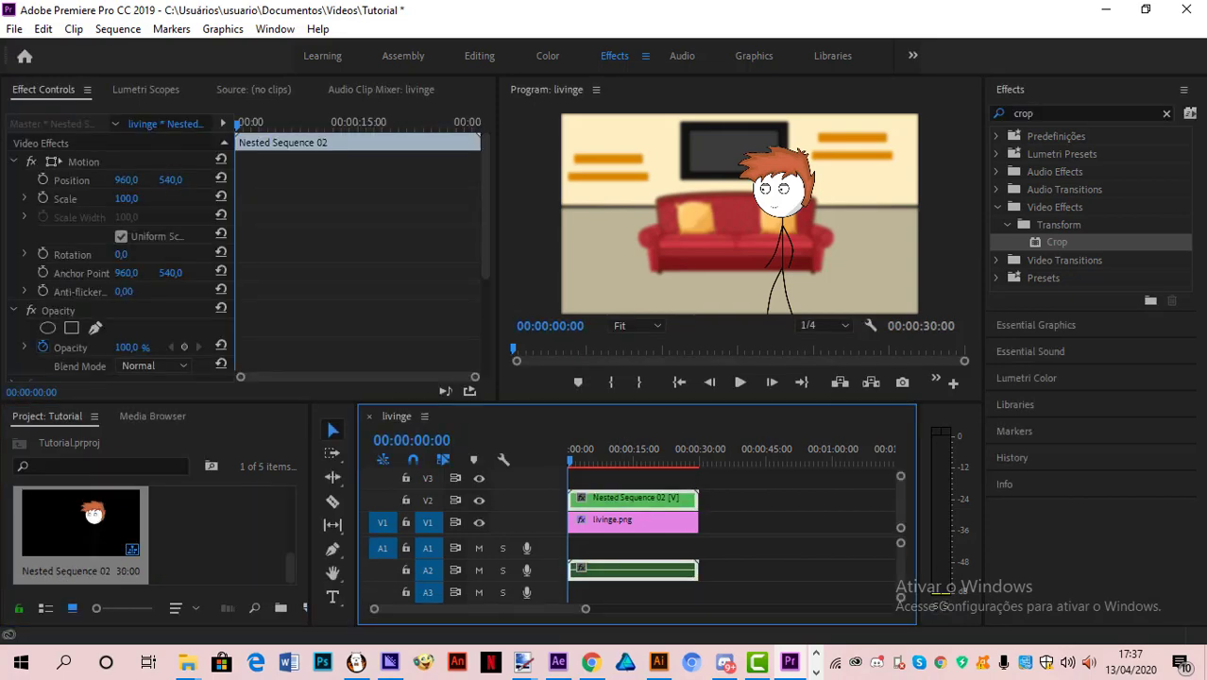
left_click_drag(171, 179, 258, 180)
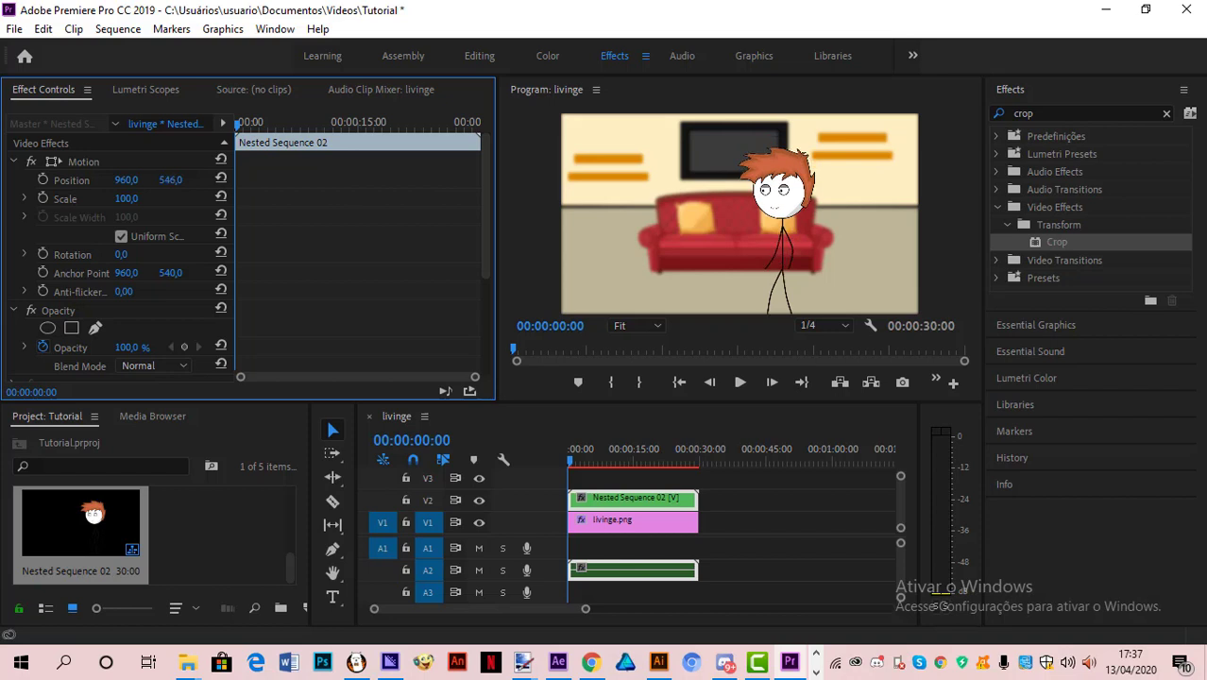
left_click_drag(129, 199, 201, 180)
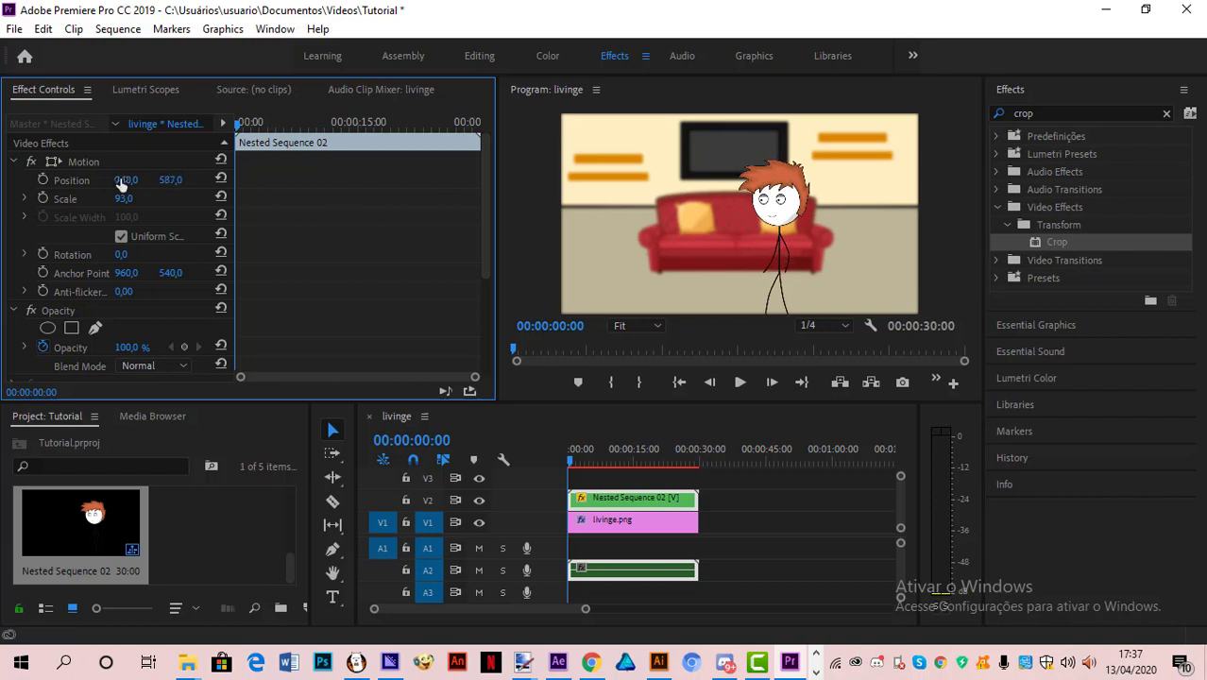
left_click_drag(120, 180, 272, 180)
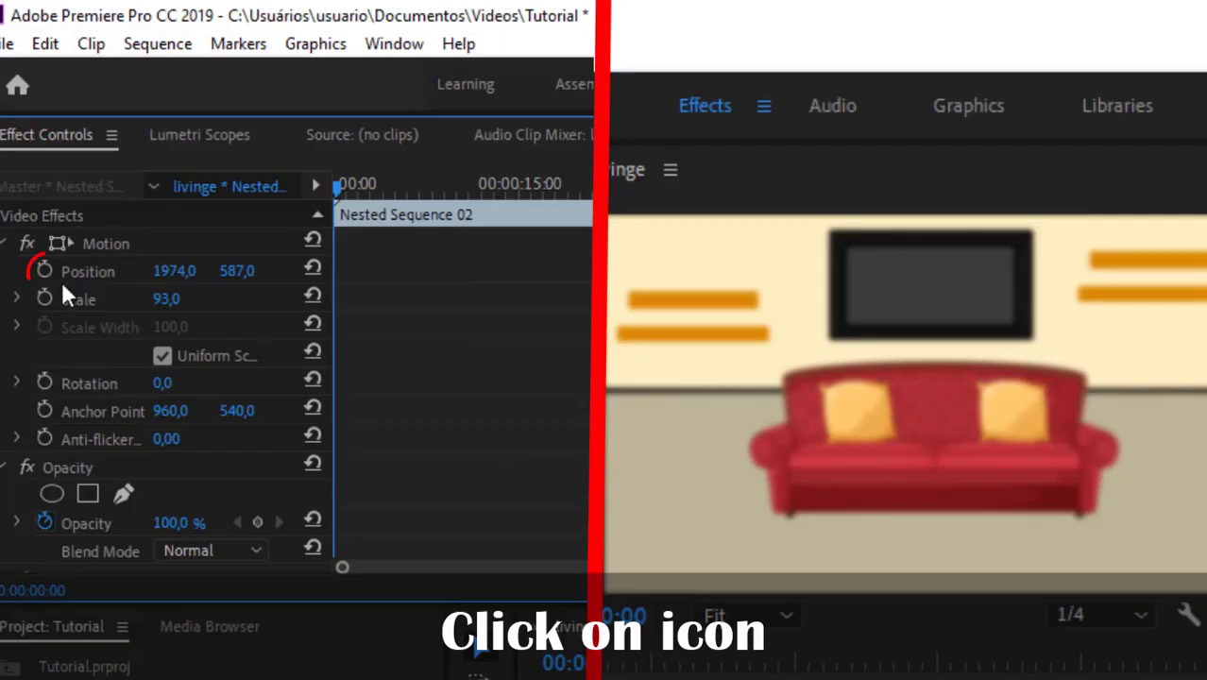
Step: Keyframe the nested clip's position from the sequence start to a horizontal value of 895 at 00:00:05:10
left_click(45, 271)
left_click(400, 196)
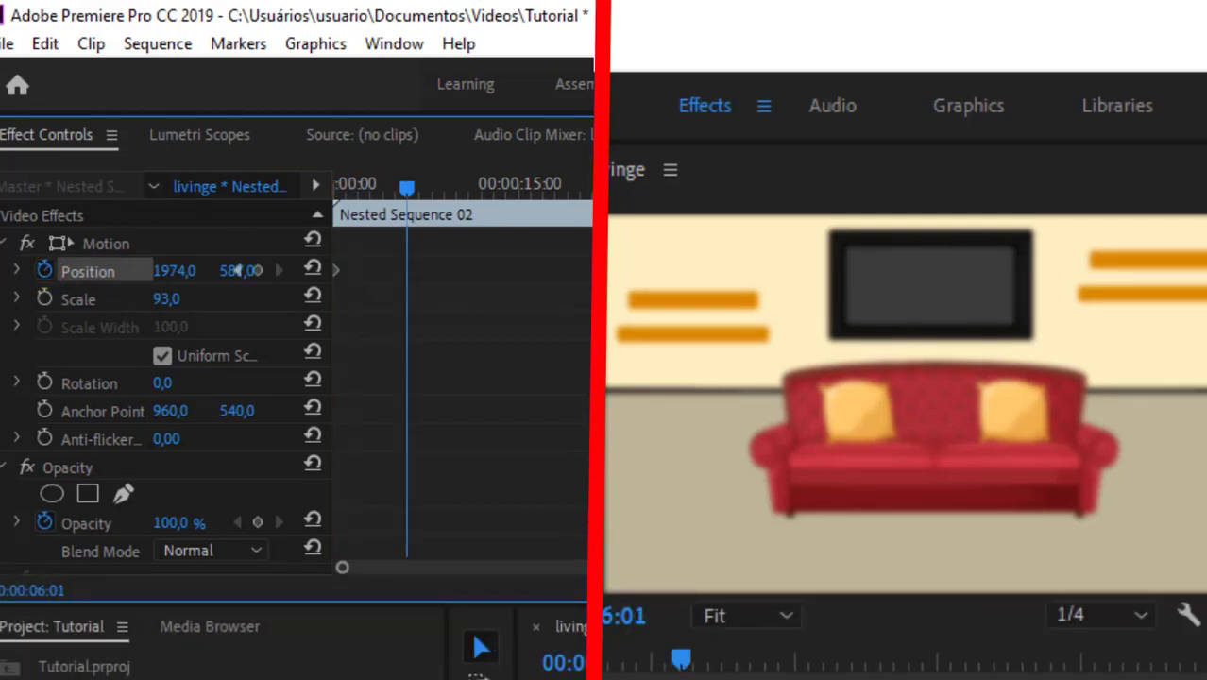
left_click_drag(243, 270, 180, 269)
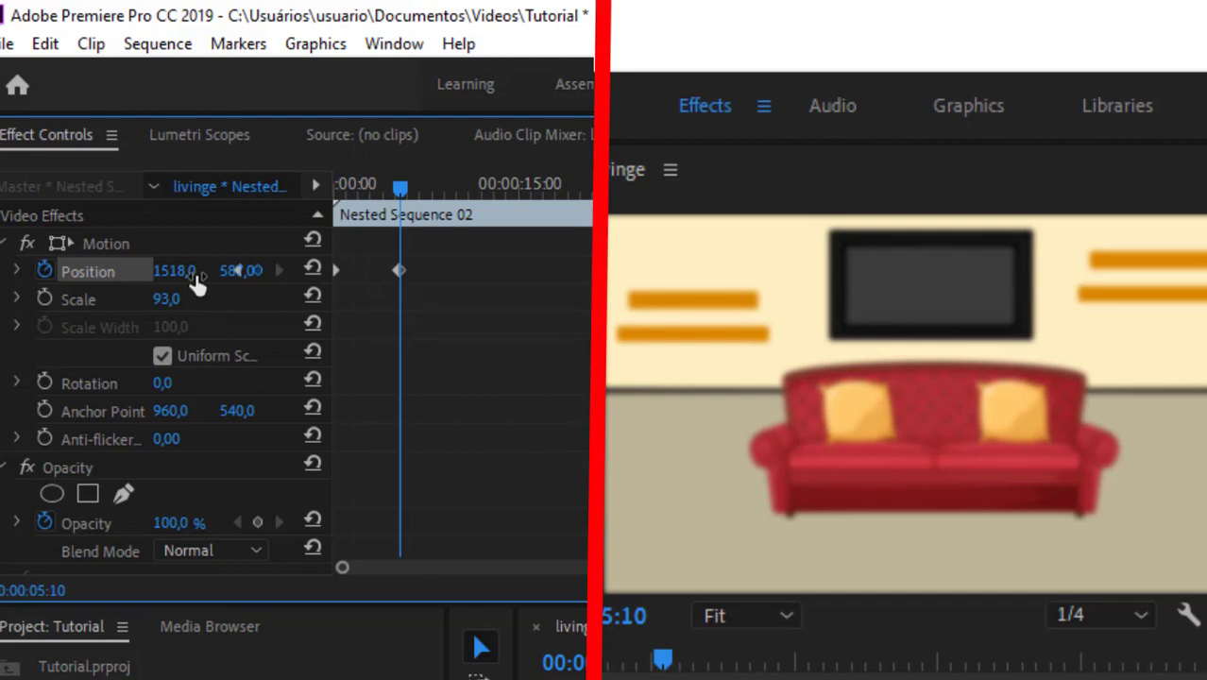
left_click_drag(194, 274, 175, 275)
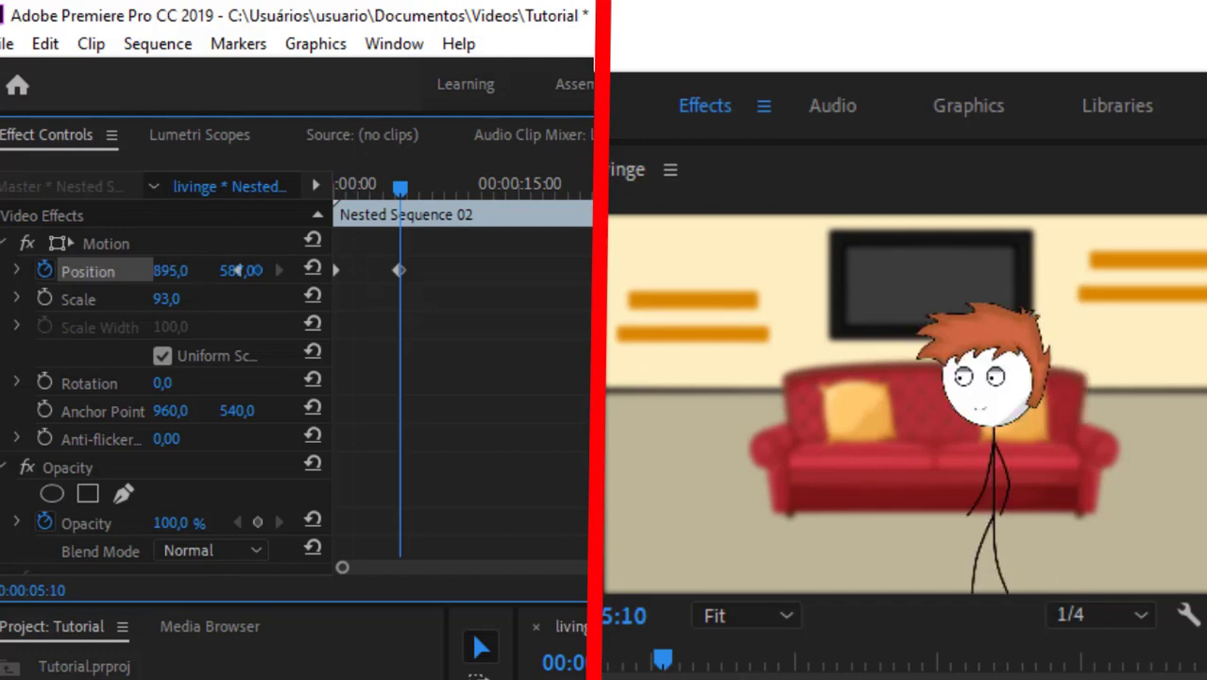
Step: Preview the character's walk into the living room from the sequence start
left_click_drag(398, 188, 336, 187)
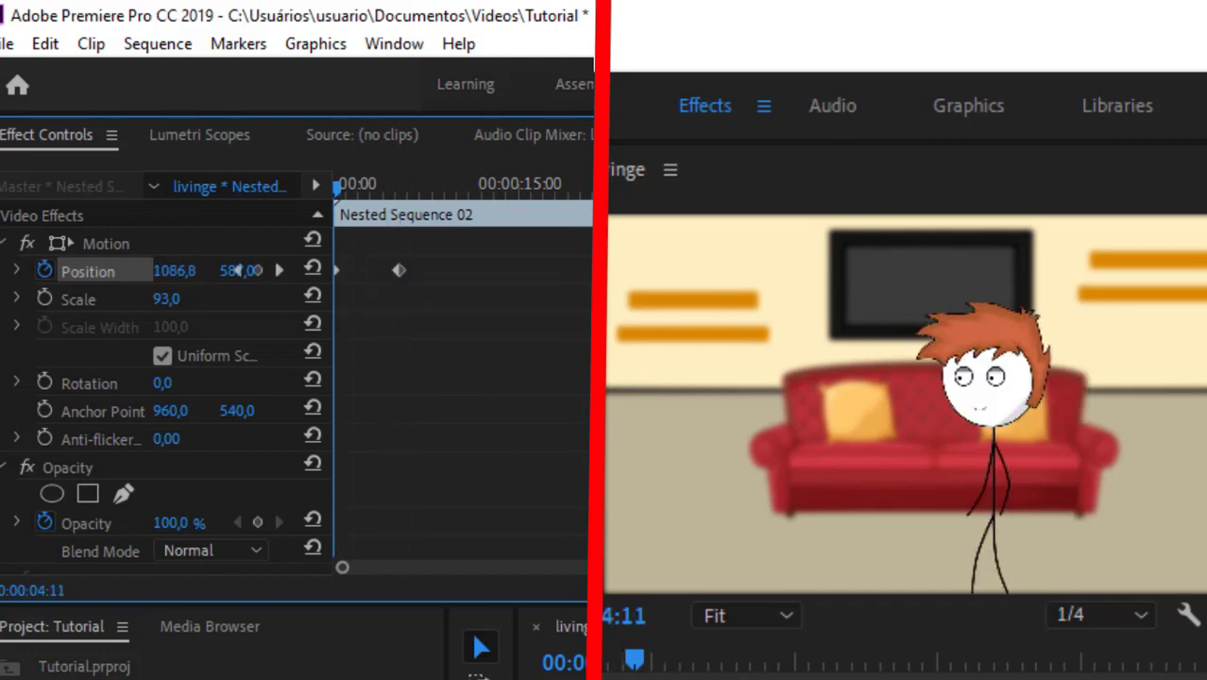
key("Home")
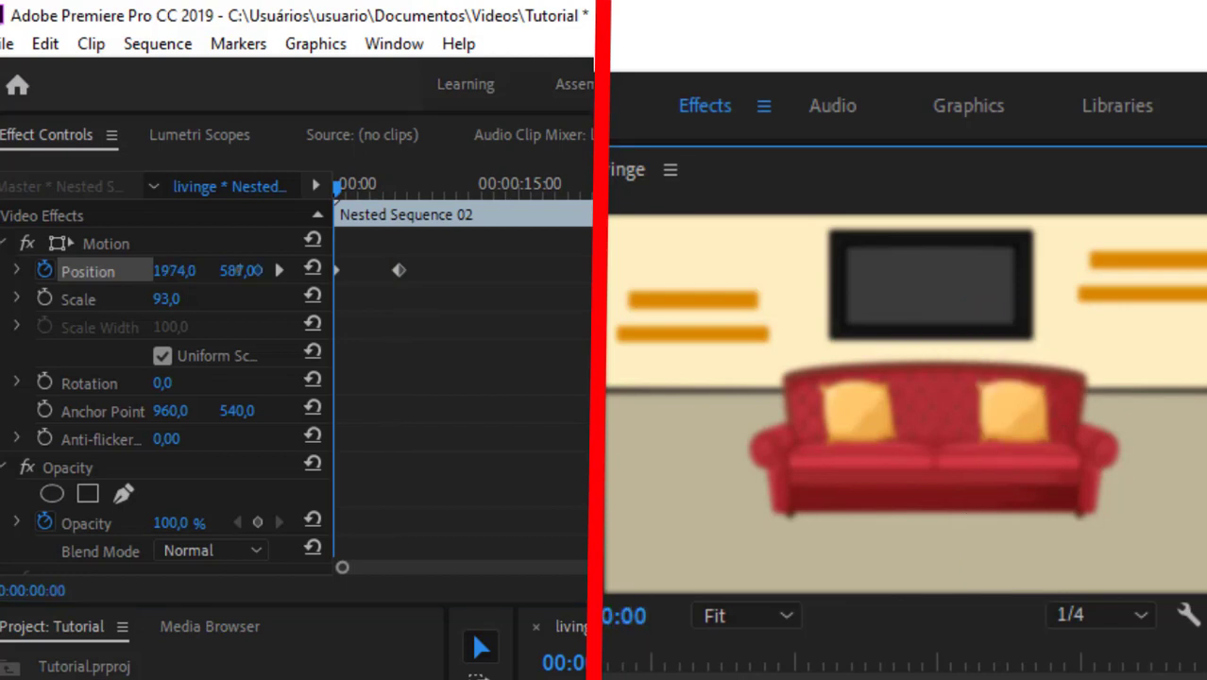
key("space")
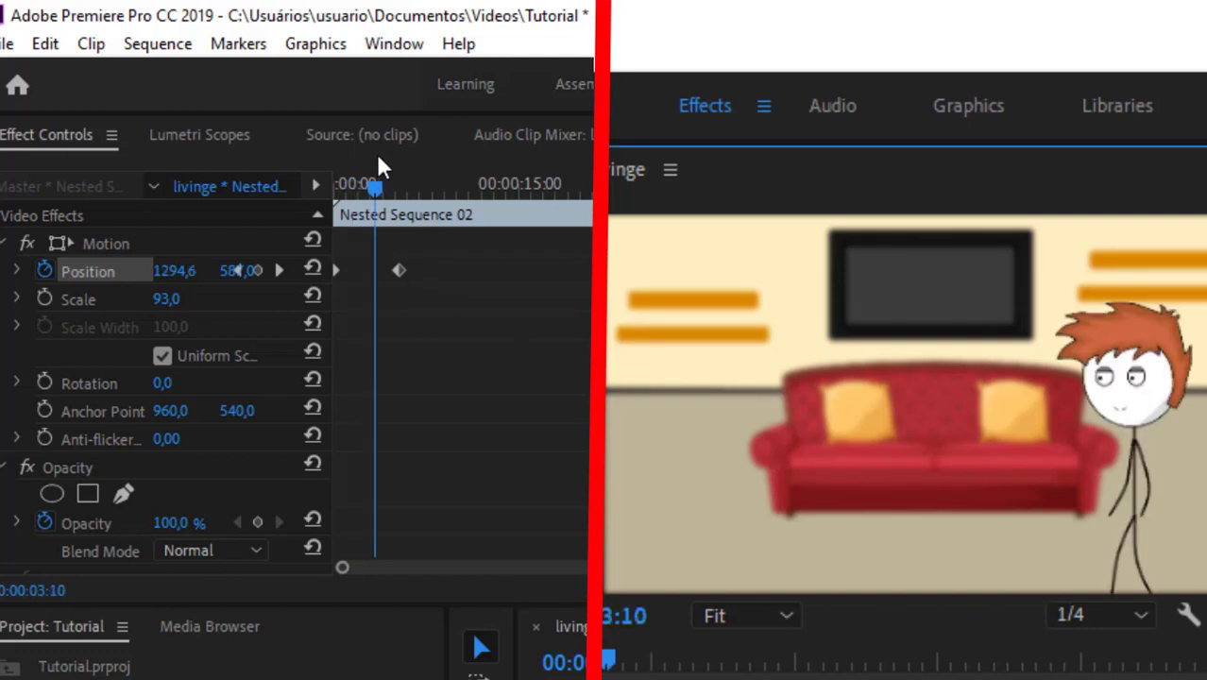
left_click_drag(386, 184, 376, 184)
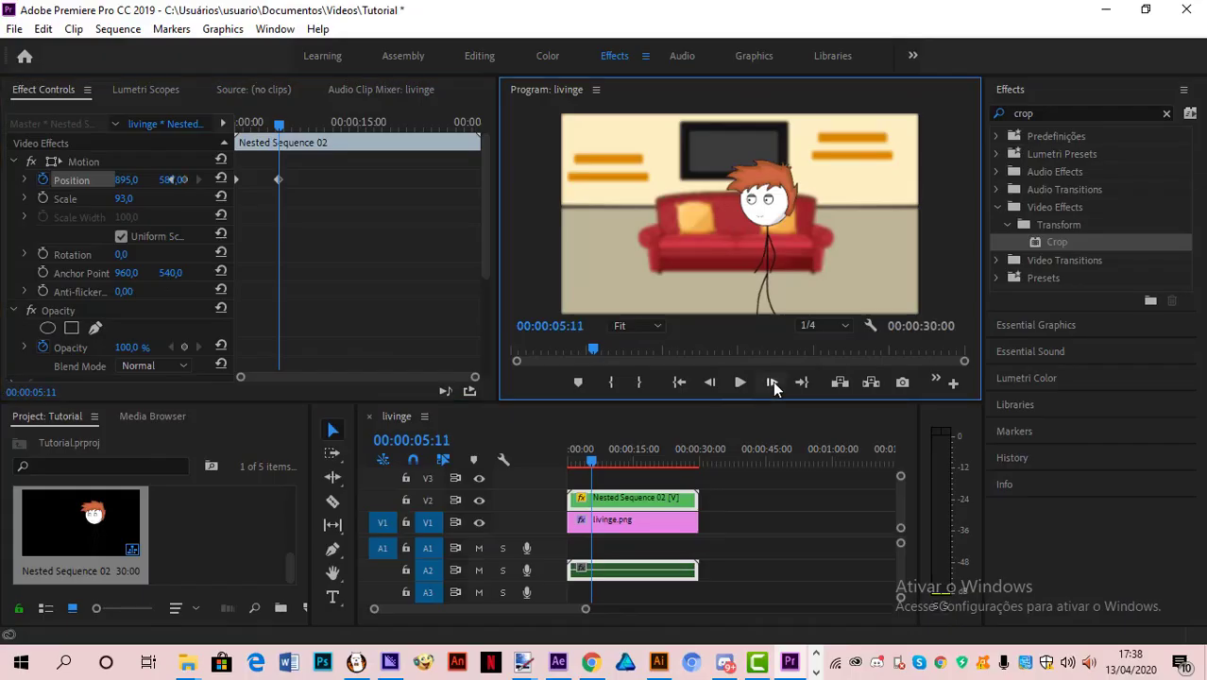
Step: Move the nested clip's second position keyframe to 00:00:05:08
left_click(772, 380)
left_click(710, 381)
left_click(713, 384)
left_click(713, 383)
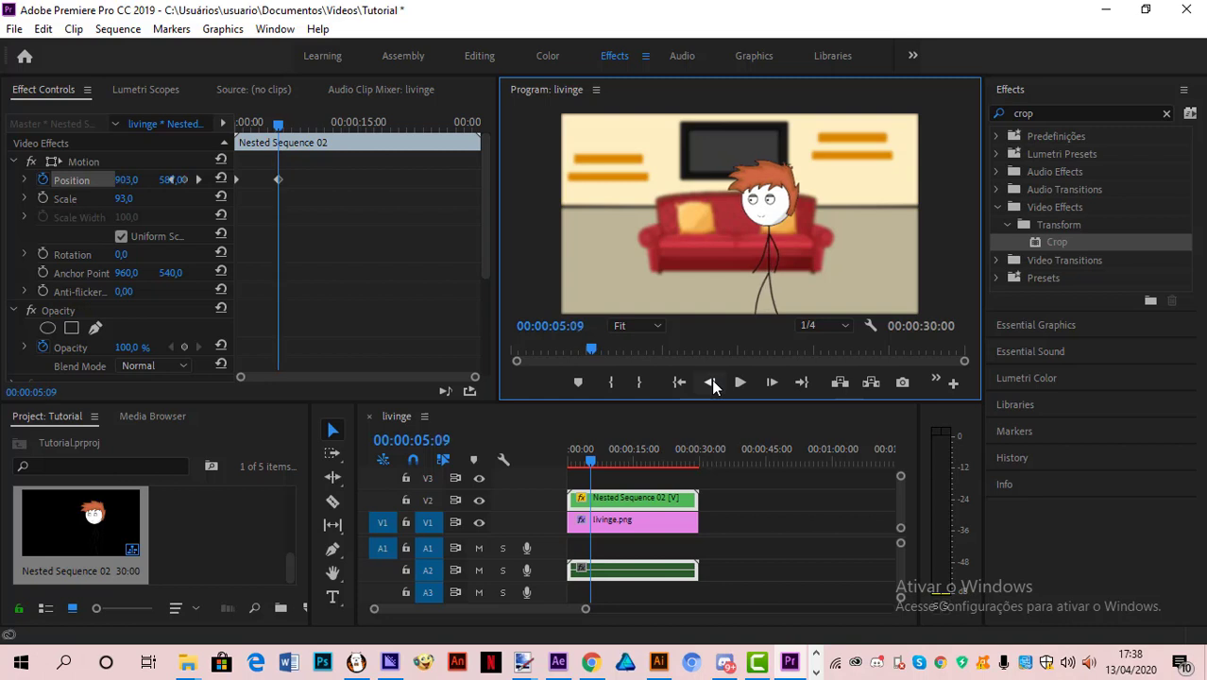
left_click(713, 383)
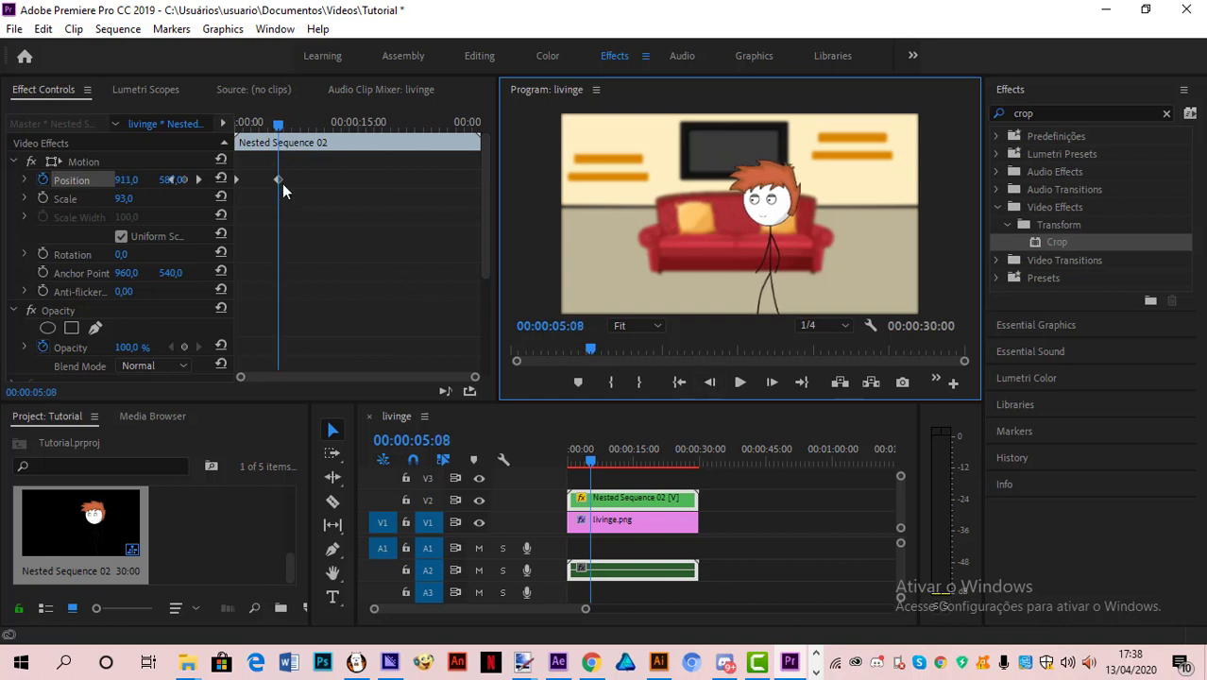
left_click(472, 378)
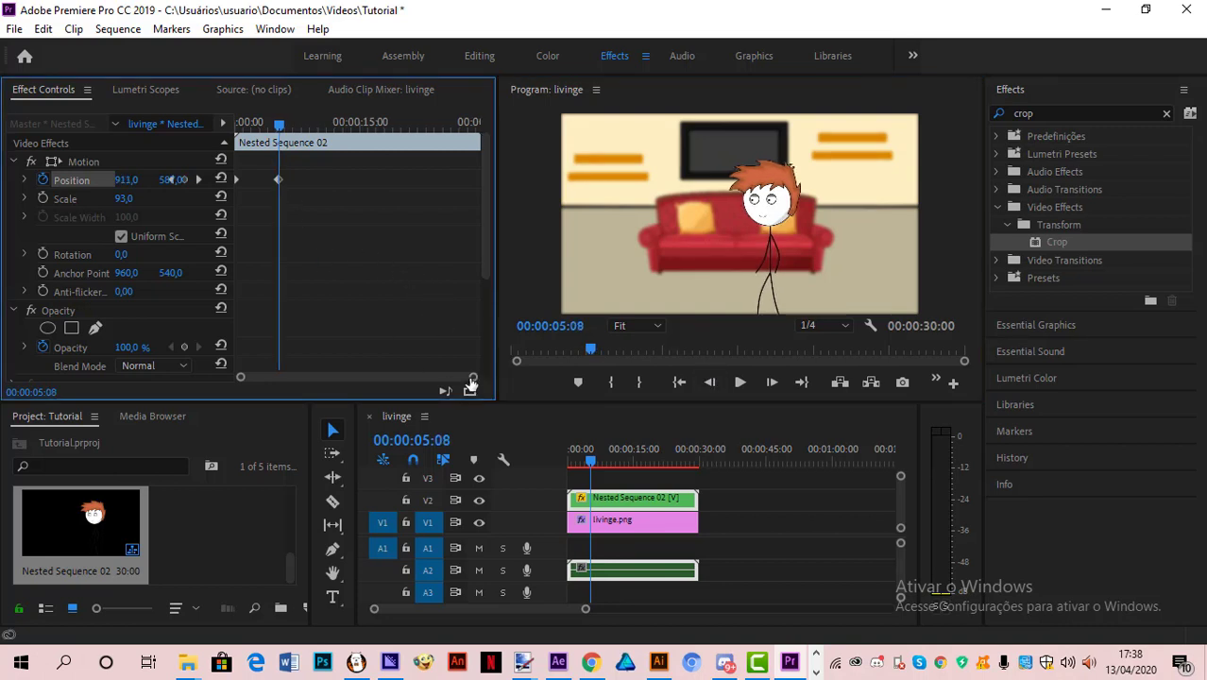
left_click_drag(472, 383, 374, 387)
left_click_drag(363, 179, 357, 180)
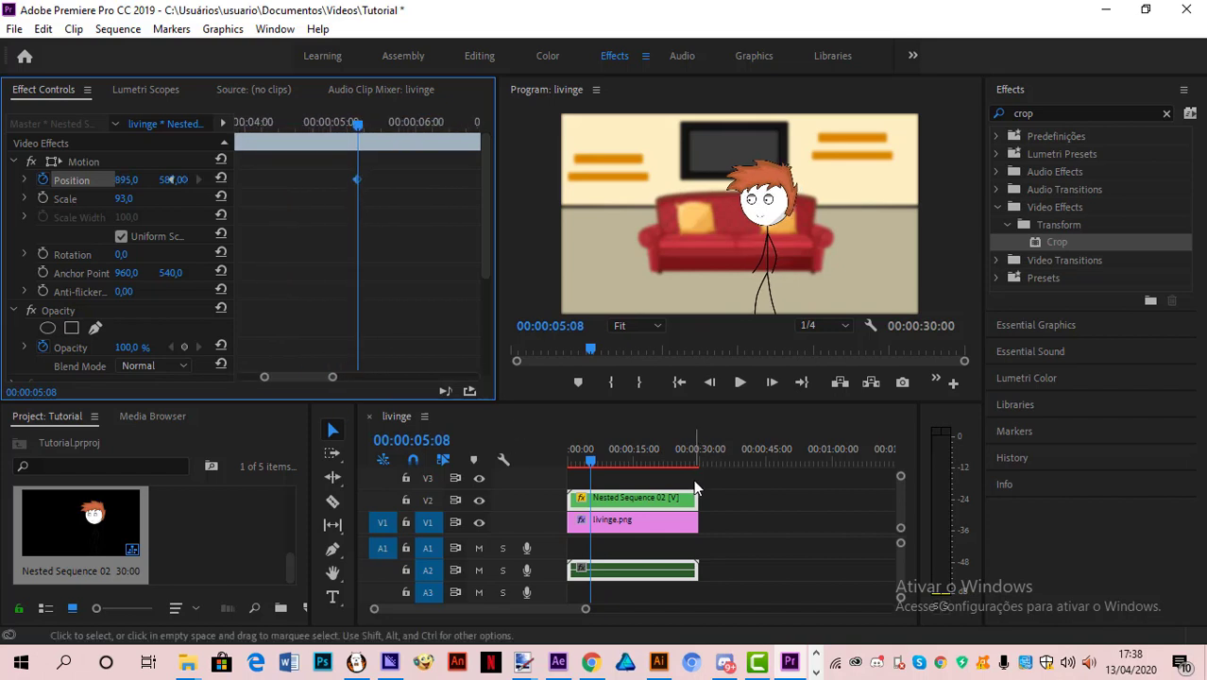
Step: Split the nested clip at 00:00:05:09 and add a frame hold to the part after the cut
left_click(770, 383)
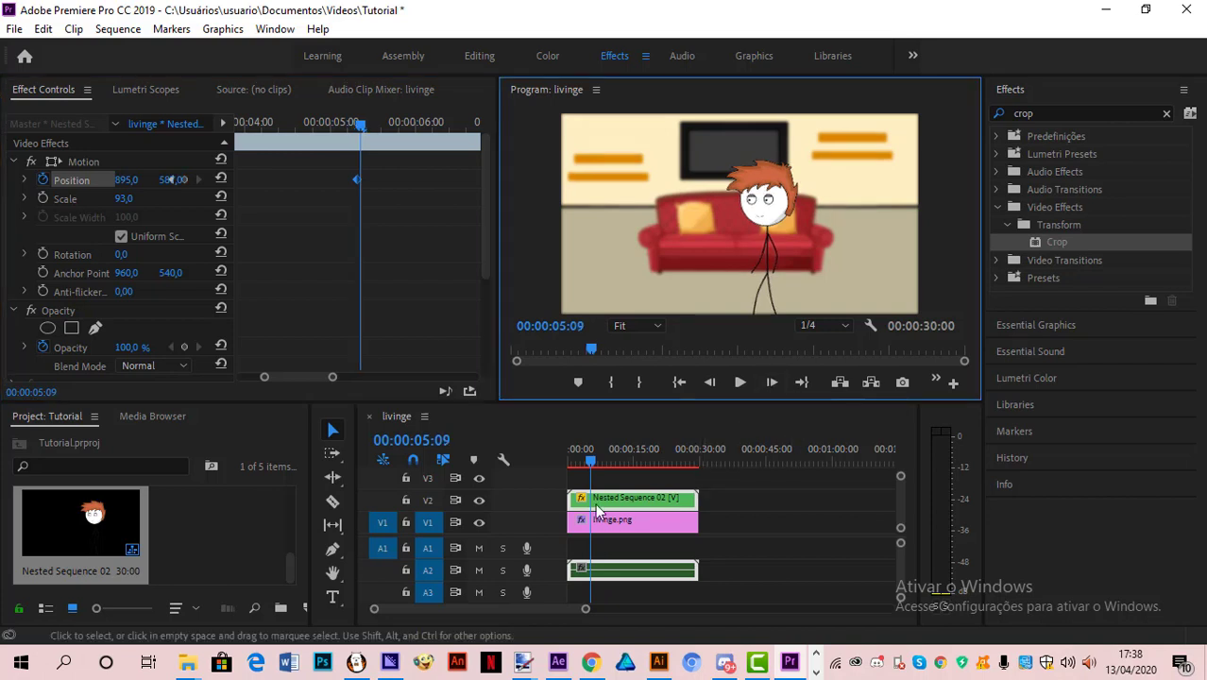
key("ctrl+k")
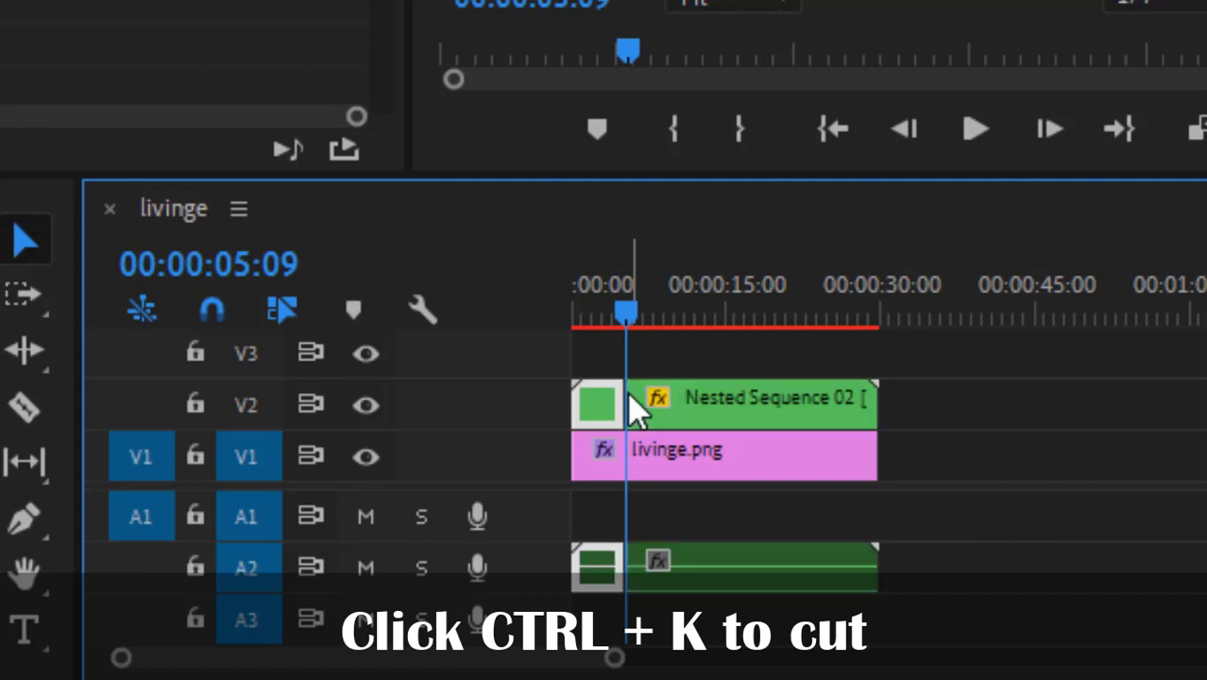
left_click(756, 402)
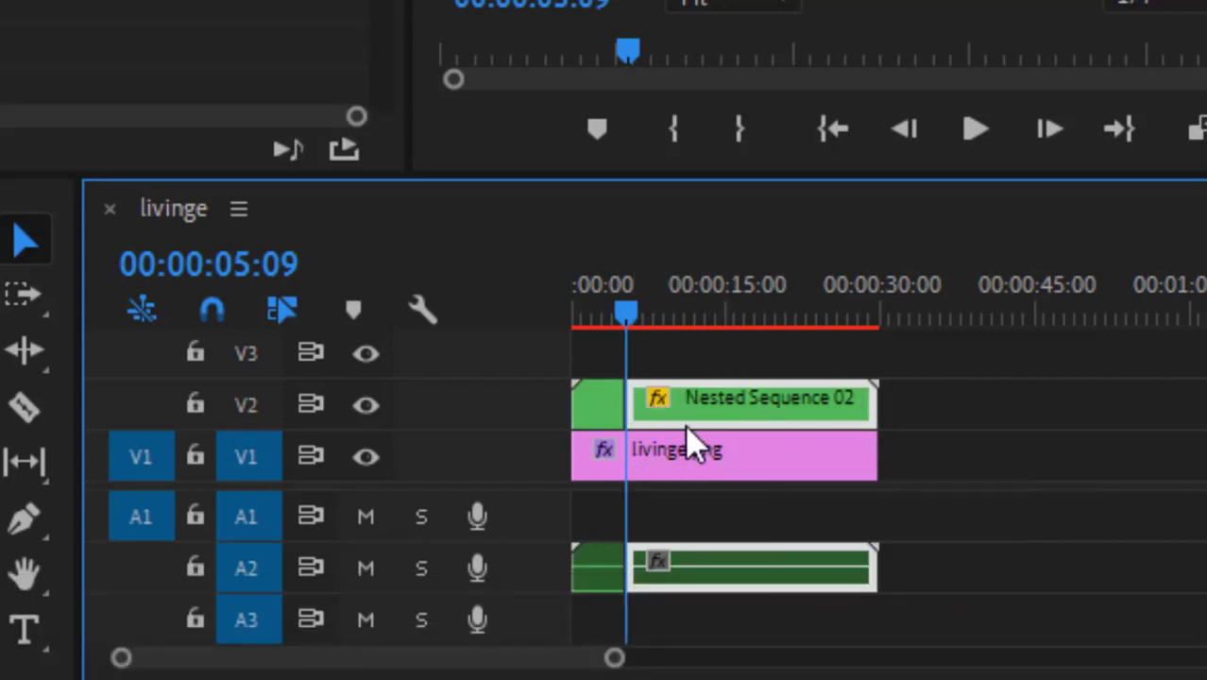
right_click(666, 408)
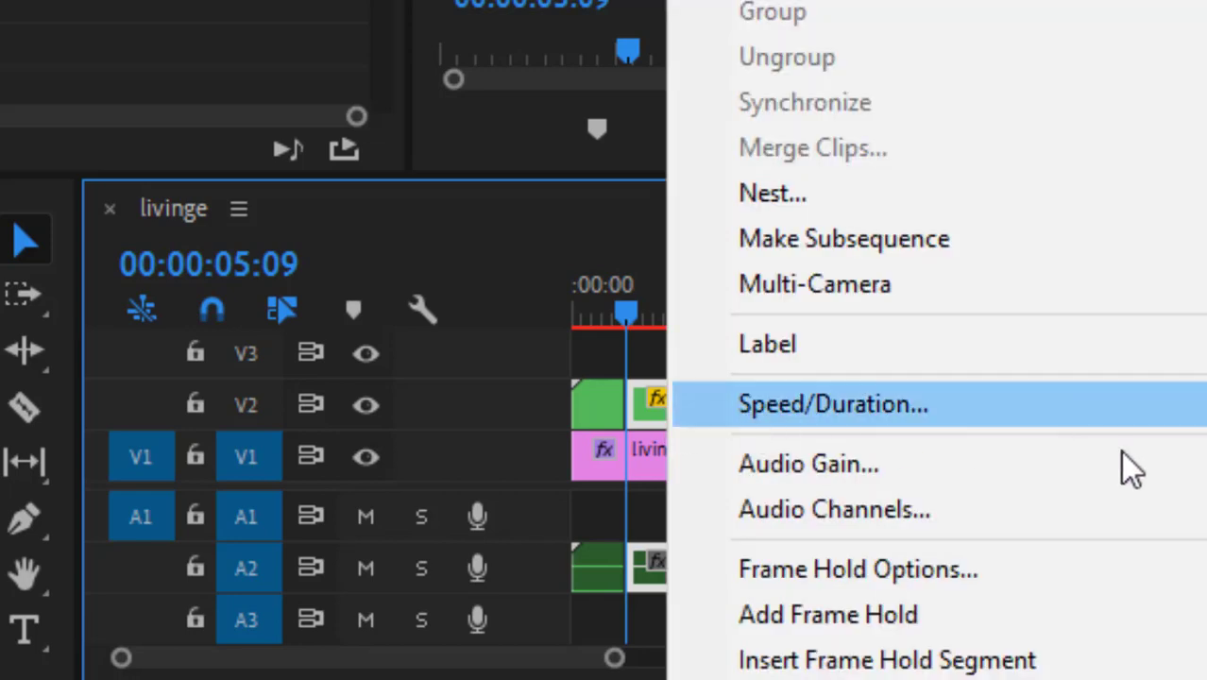
left_click(776, 615)
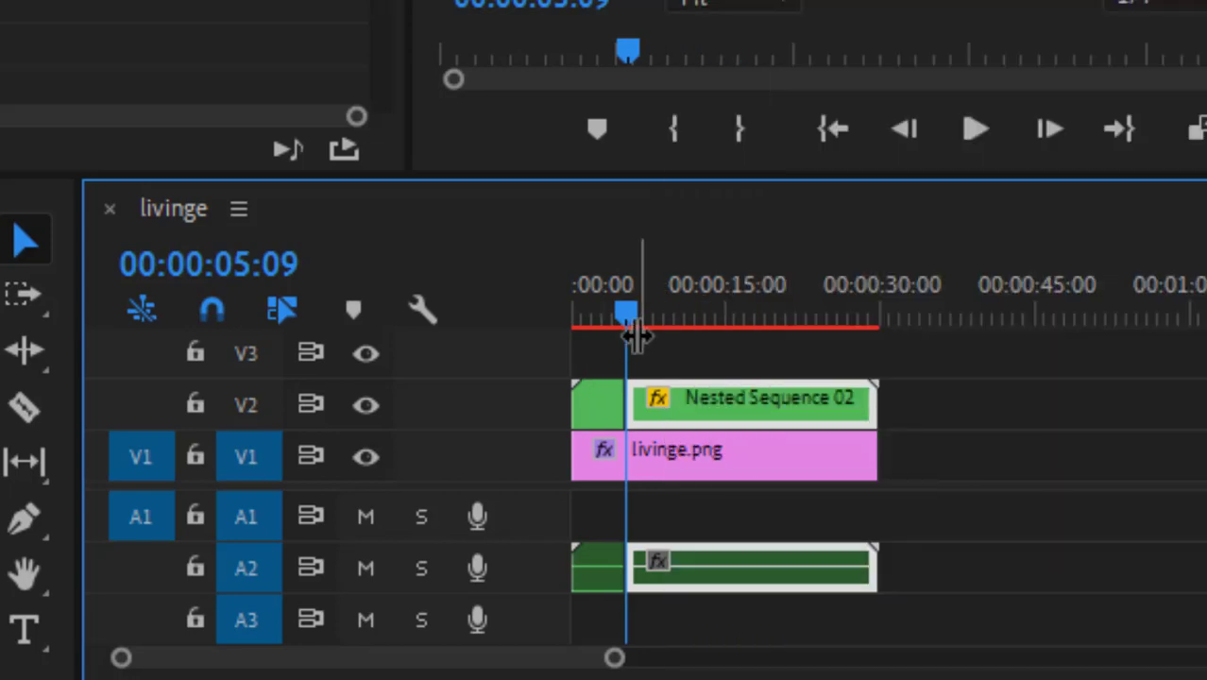
Step: Play the sequence from about 00:00:02:10 through the cut to check that the character walks in and stops
left_click(595, 312)
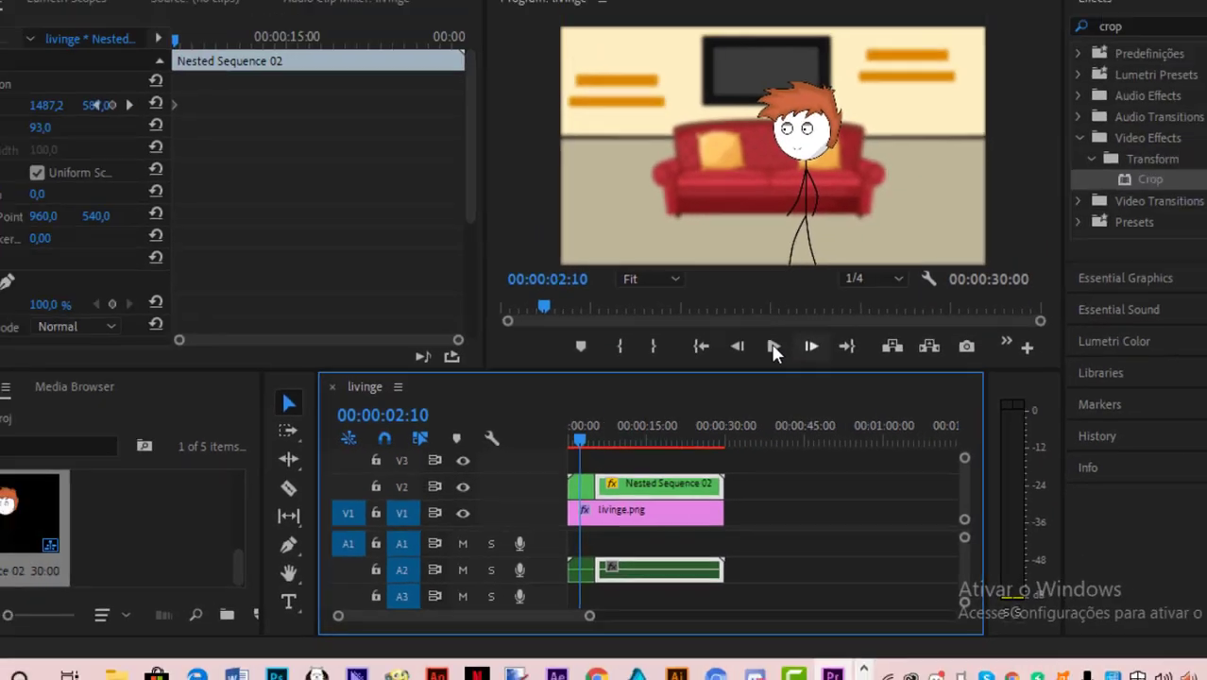
left_click(773, 347)
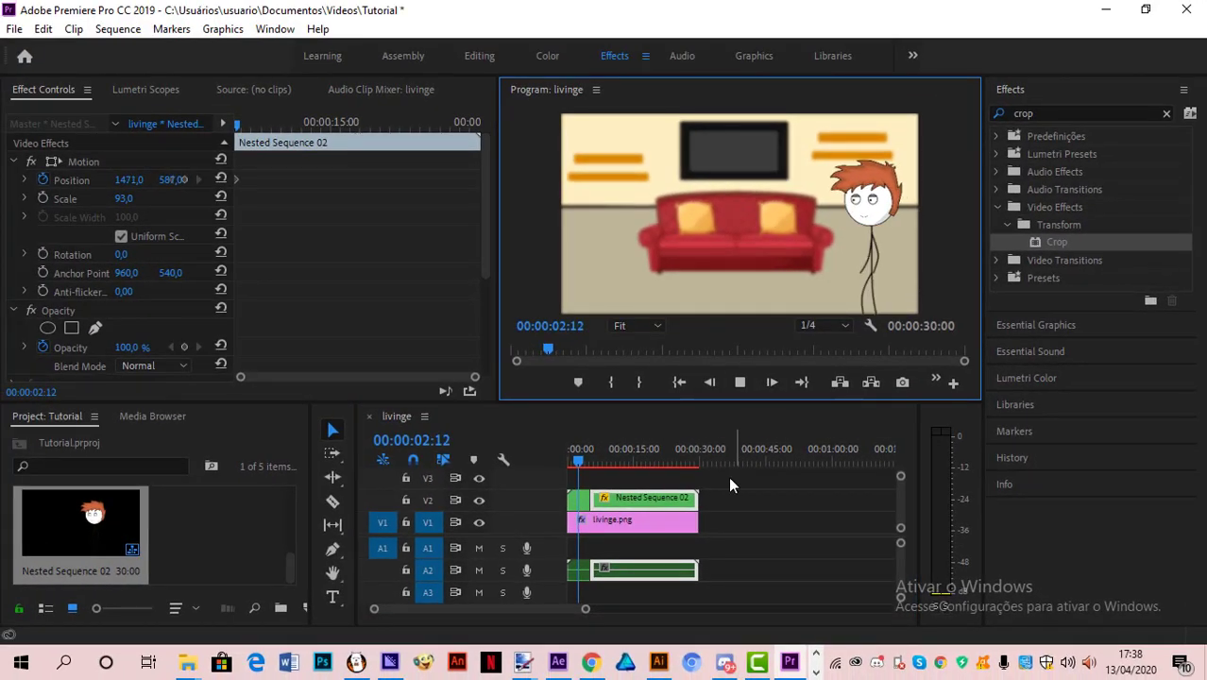
left_click(739, 381)
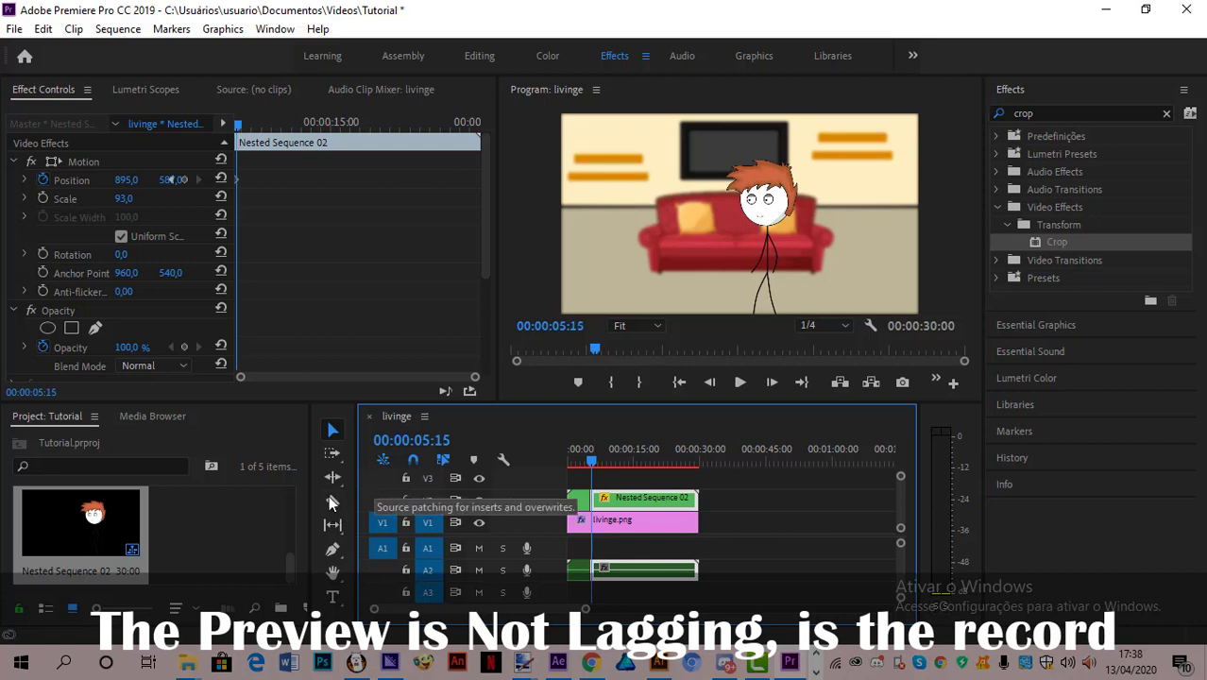
Step: Find the tutorial-speech-bubble image in the Imagens folder by searching "speech" and place it on track V3 at 00:00:05:15
double_click(242, 527)
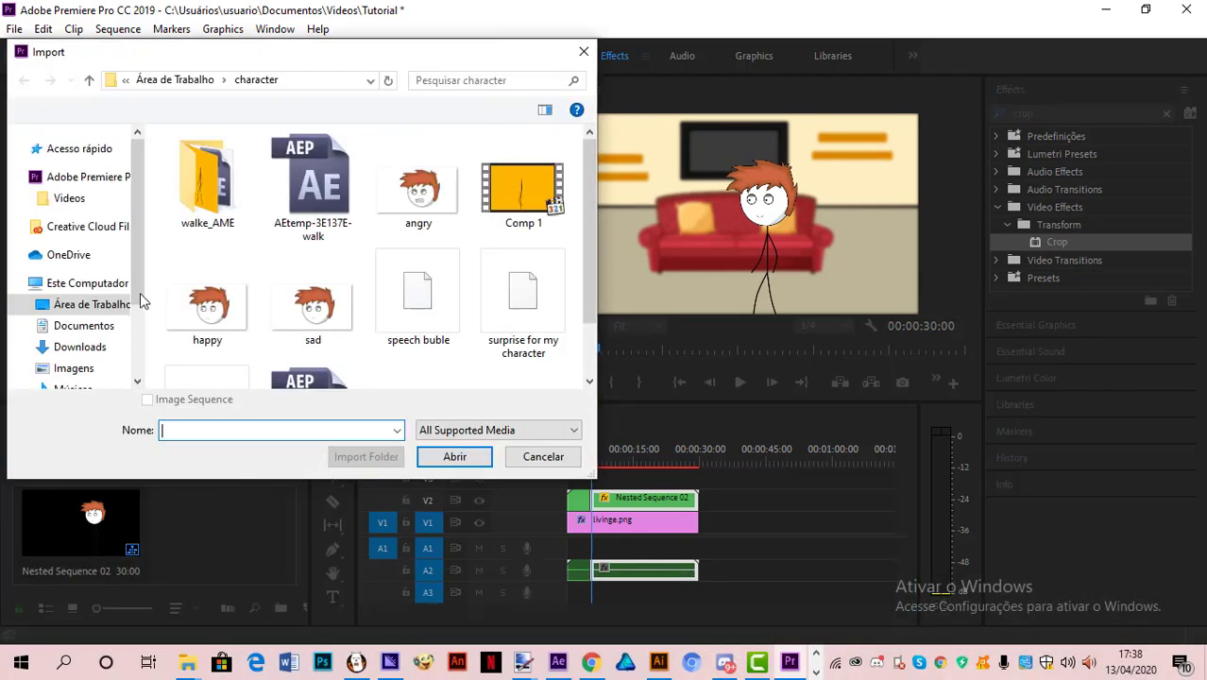
scroll(89, 312, "down", 1)
left_click(74, 304)
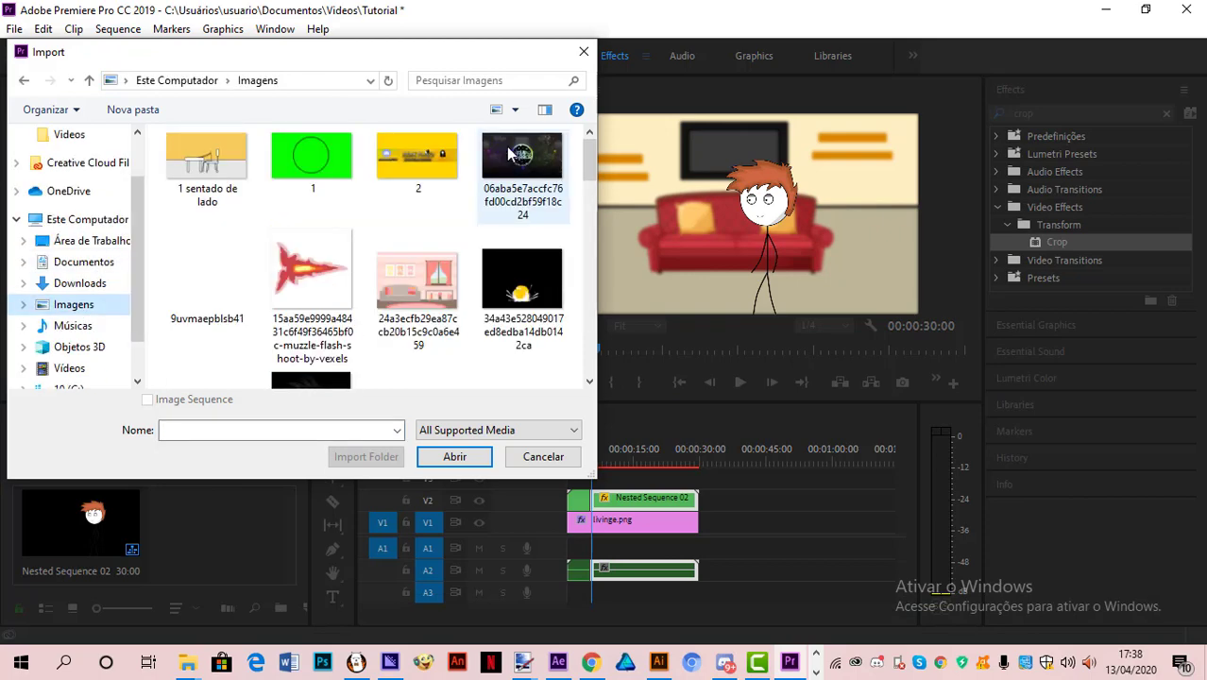
left_click(472, 80)
type("speech")
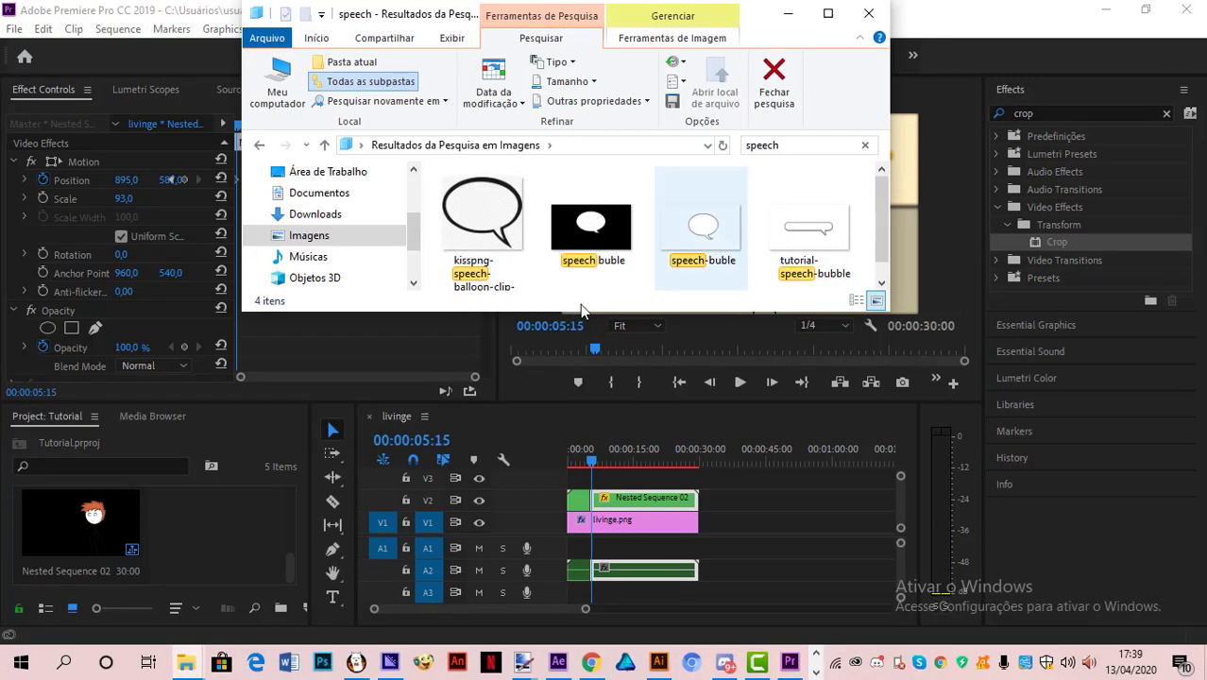
left_click(809, 226)
left_click_drag(718, 397, 599, 481)
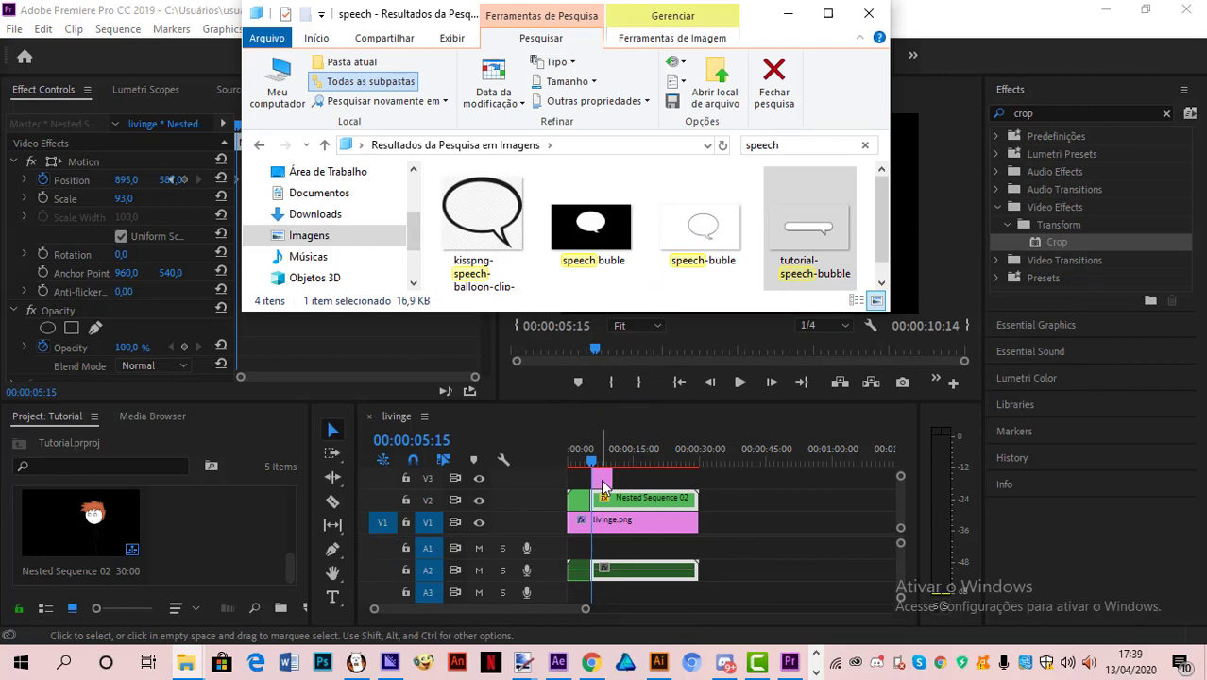
left_click(602, 483)
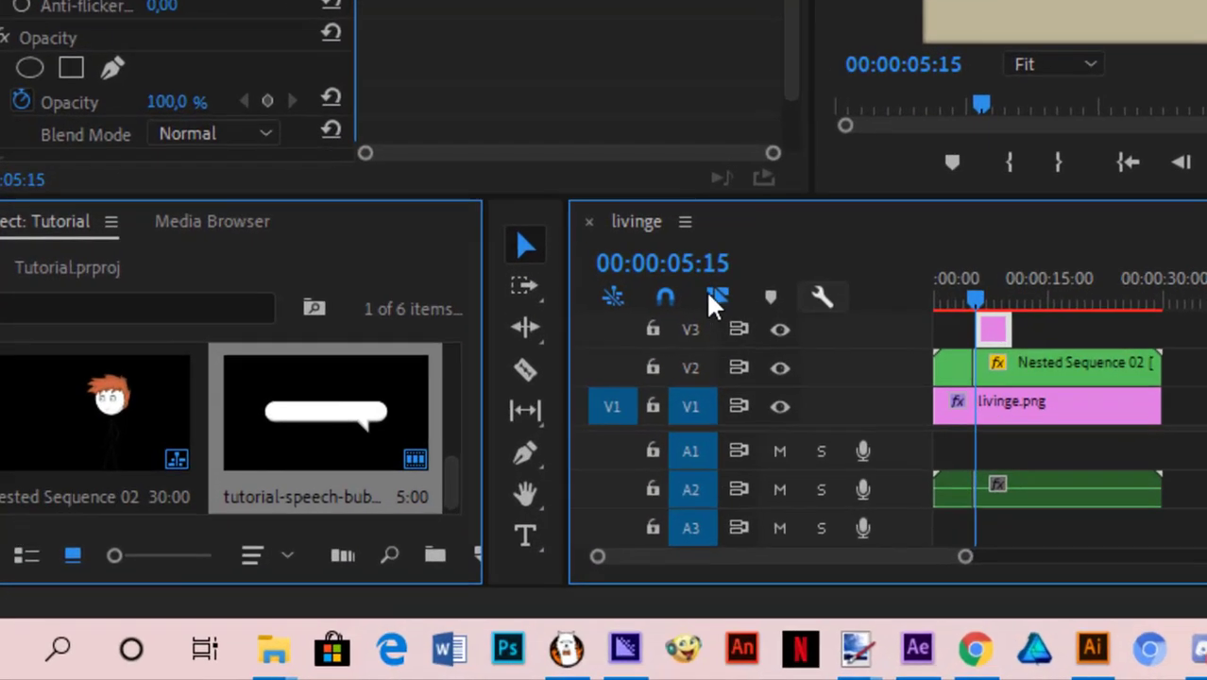
Step: Add the text "LETS PLAY GAMES" inside the speech bubble and select all of it
left_click(528, 535)
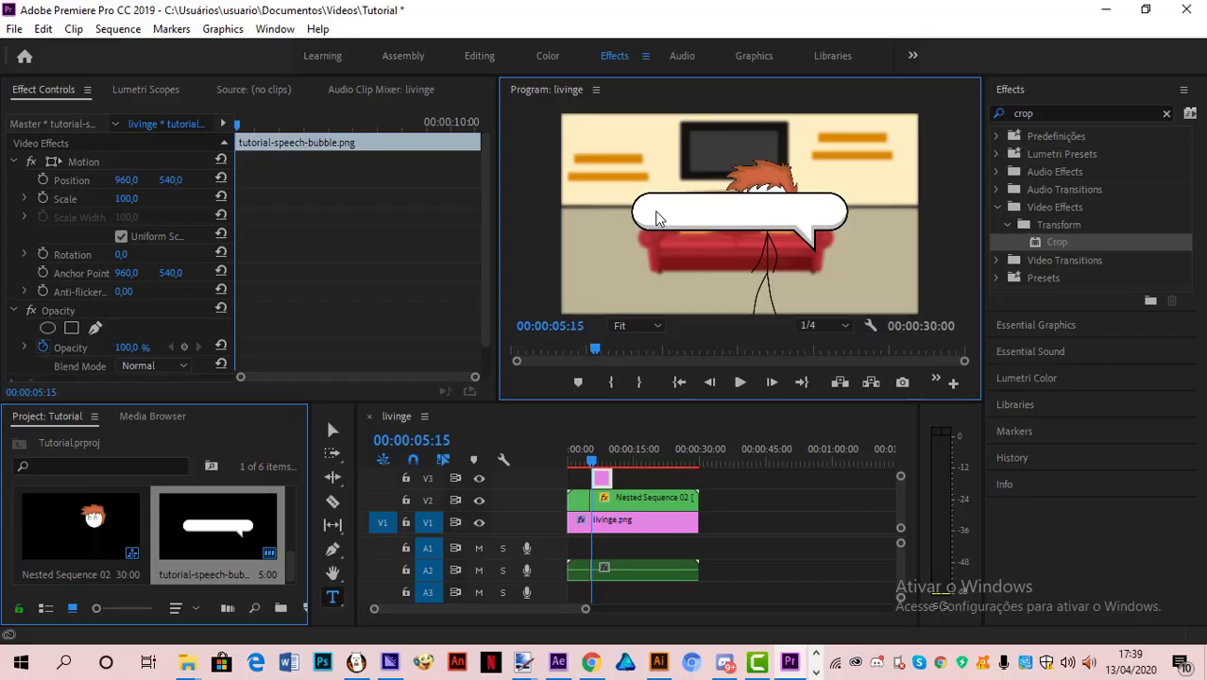
left_click(648, 293)
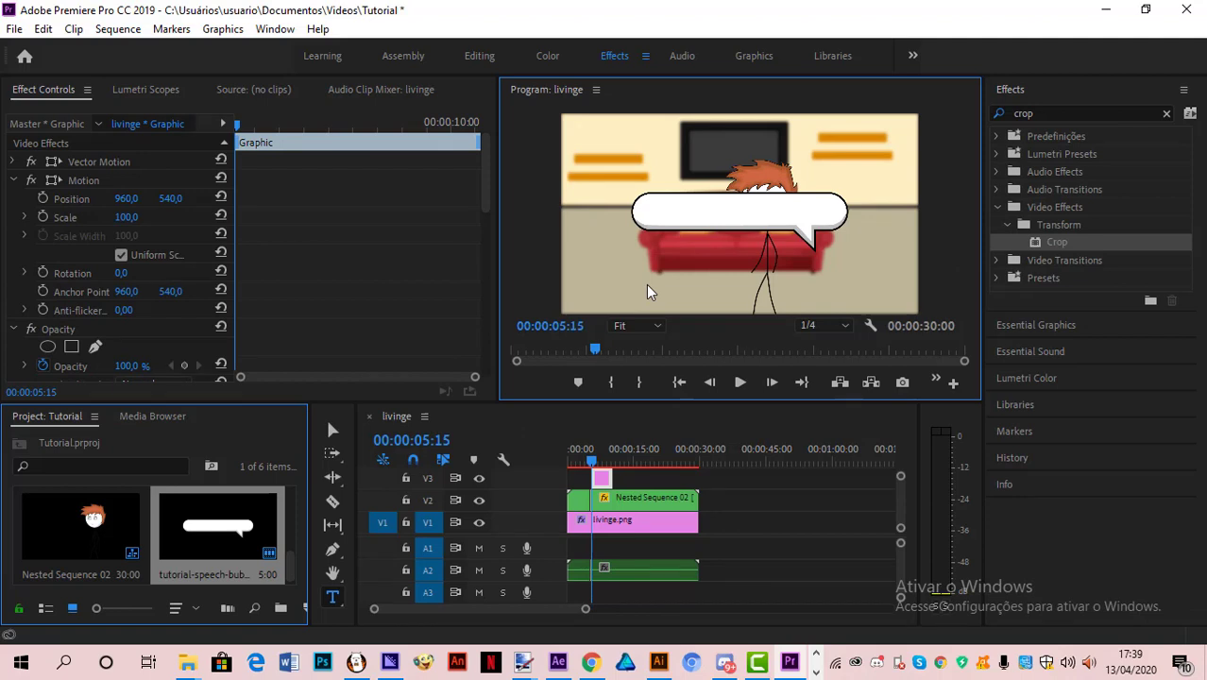
left_click(657, 208)
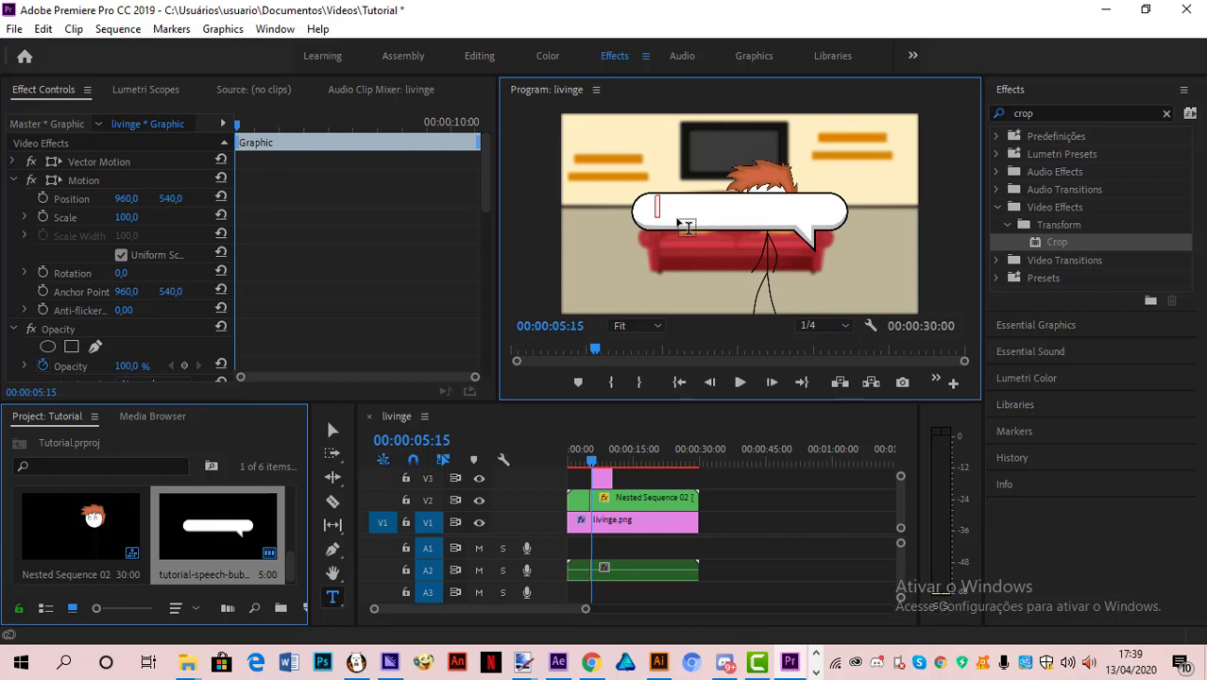
type("Oi")
key("ctrl+v")
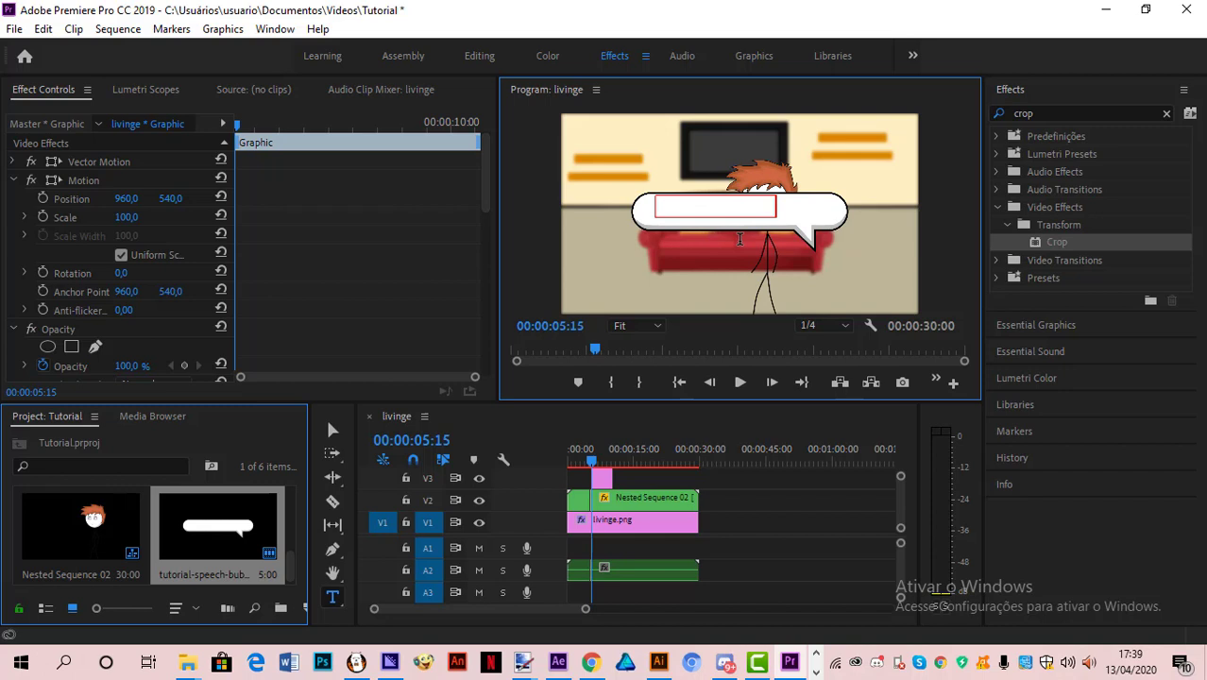
key("ctrl+a")
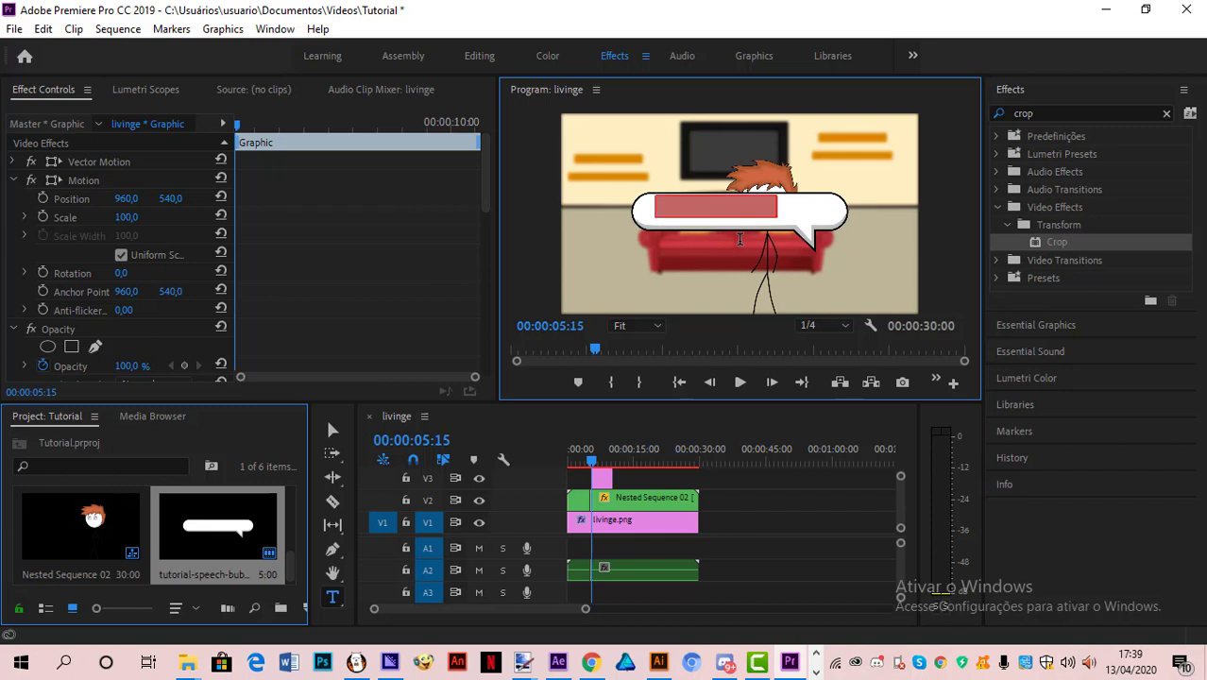
key("BackSpace")
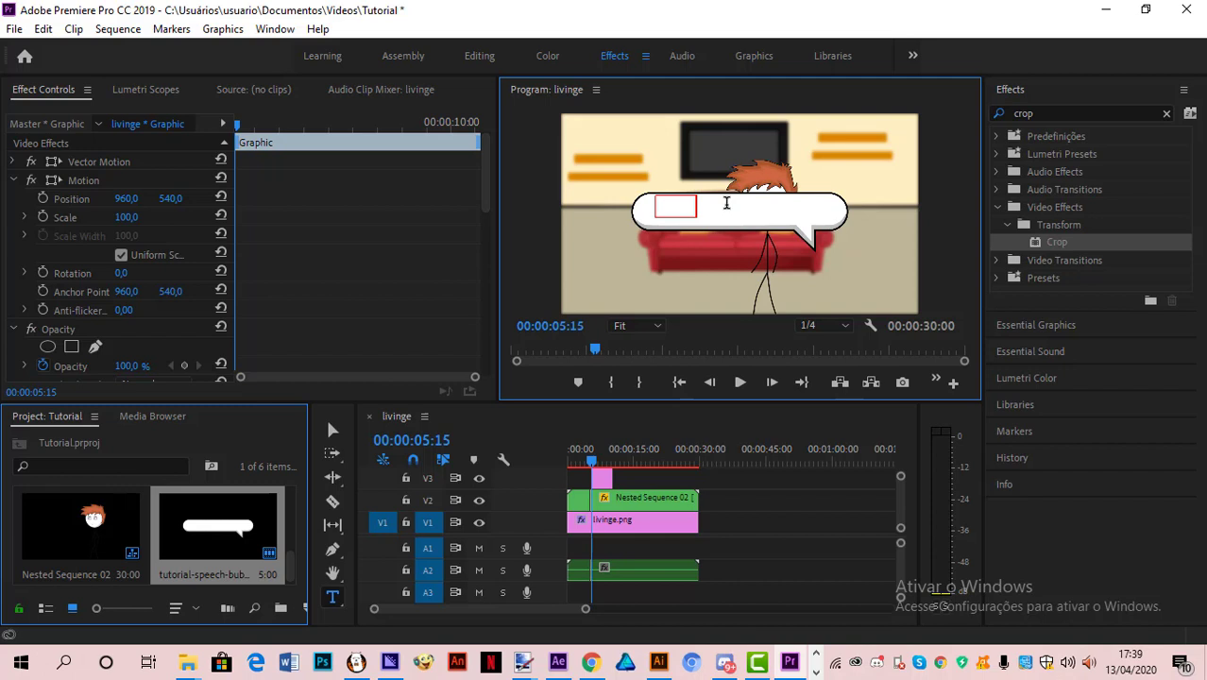
key("ctrl+z")
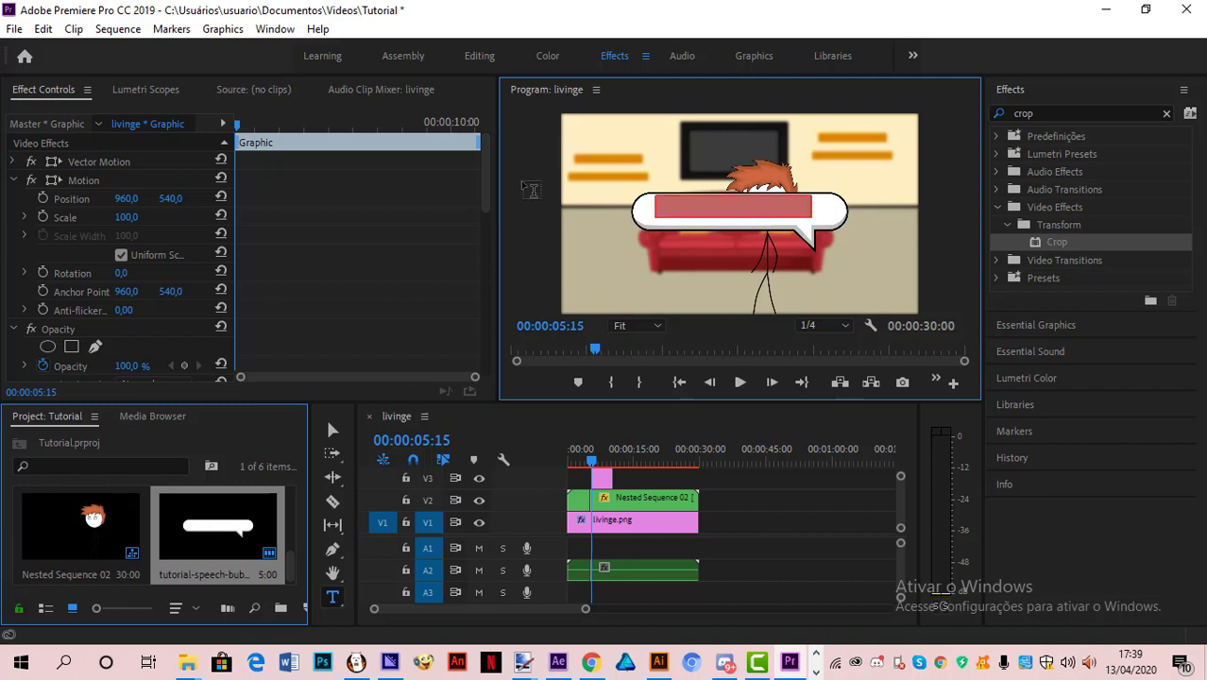
Step: Set the speech bubble text's fill colour to black (000000)
left_click_drag(481, 201, 482, 360)
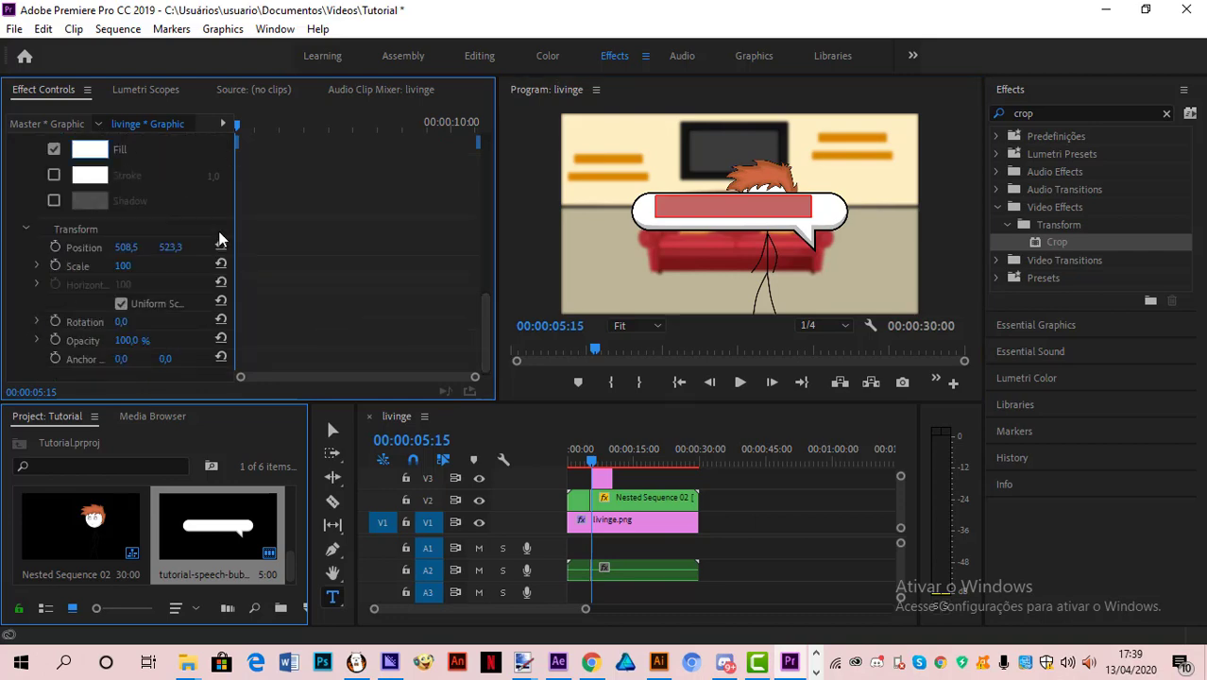
left_click(99, 151)
left_click(631, 246)
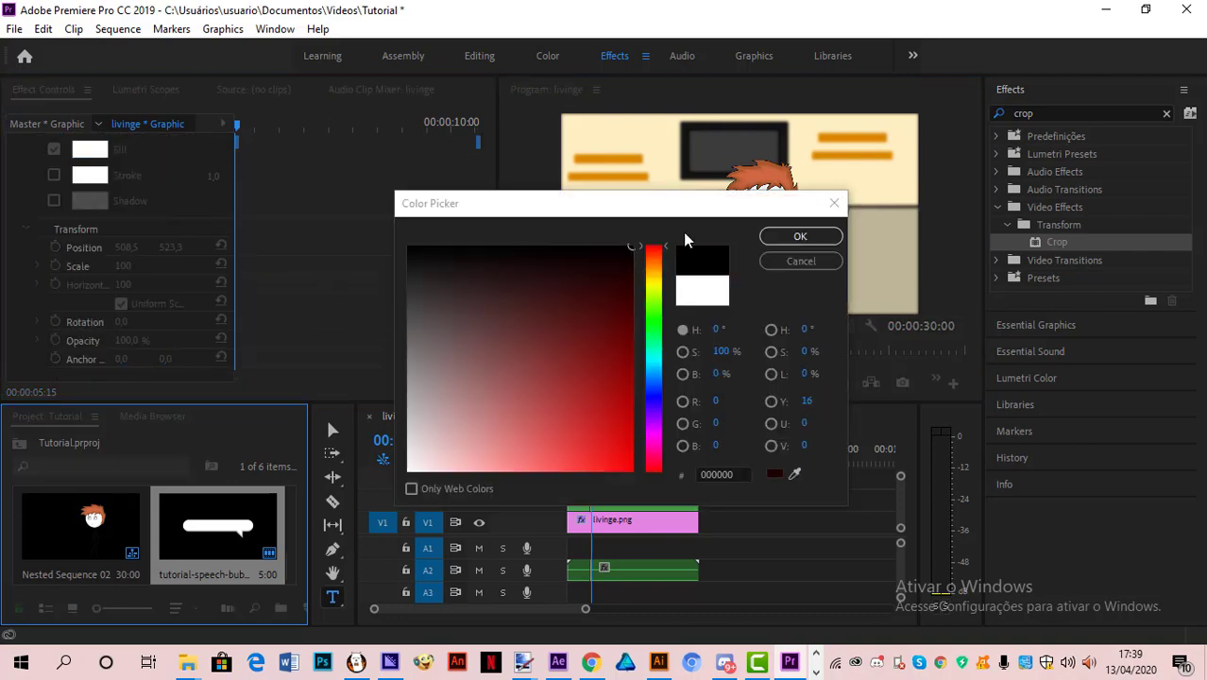
left_click(781, 239)
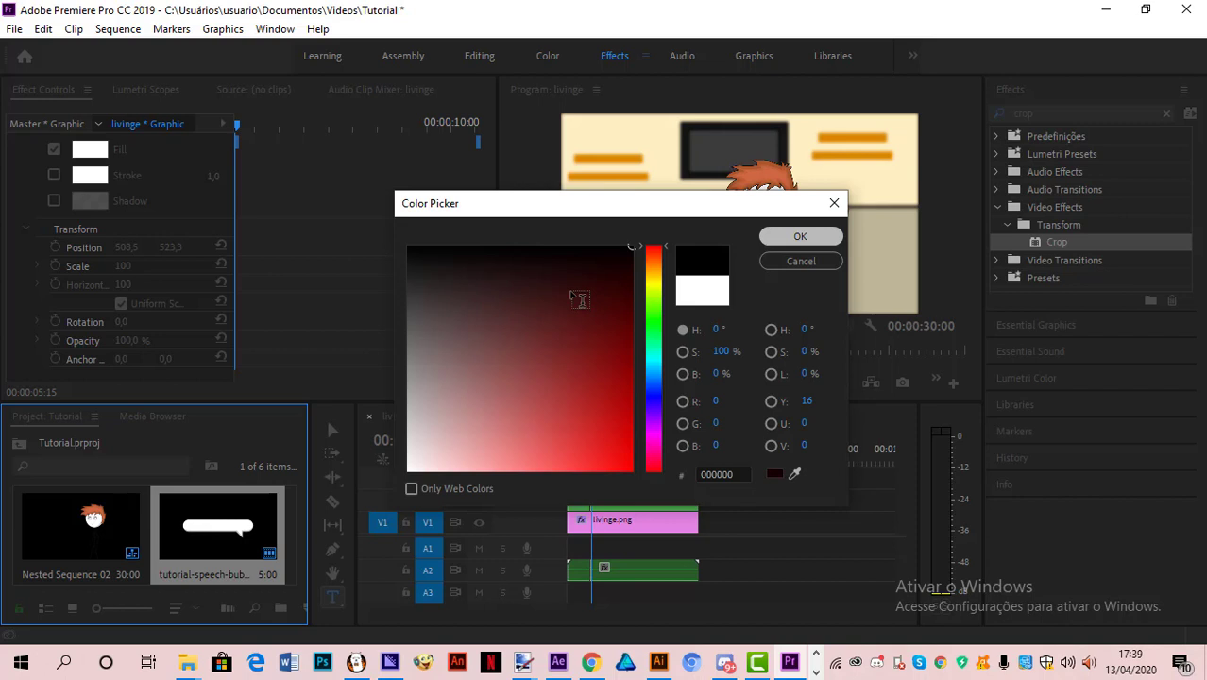
key("Return")
Step: Change the speech bubble text's font to Coolvetica
scroll(290, 267, "up", 2)
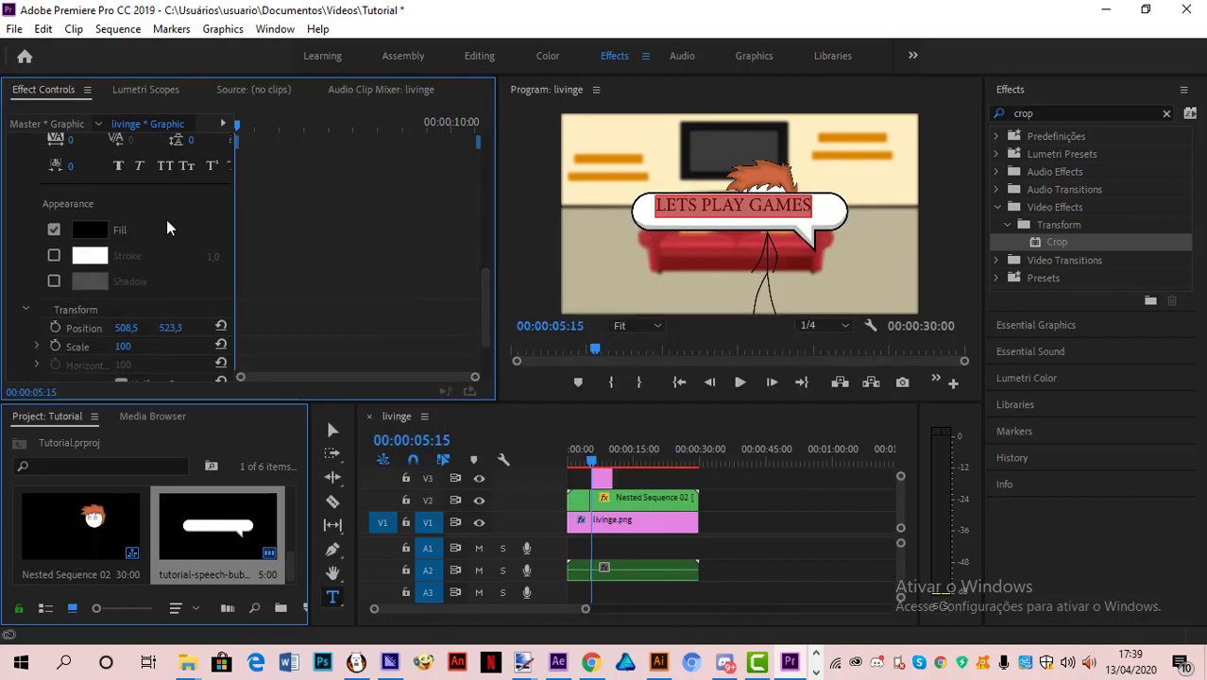
left_click_drag(484, 286, 485, 251)
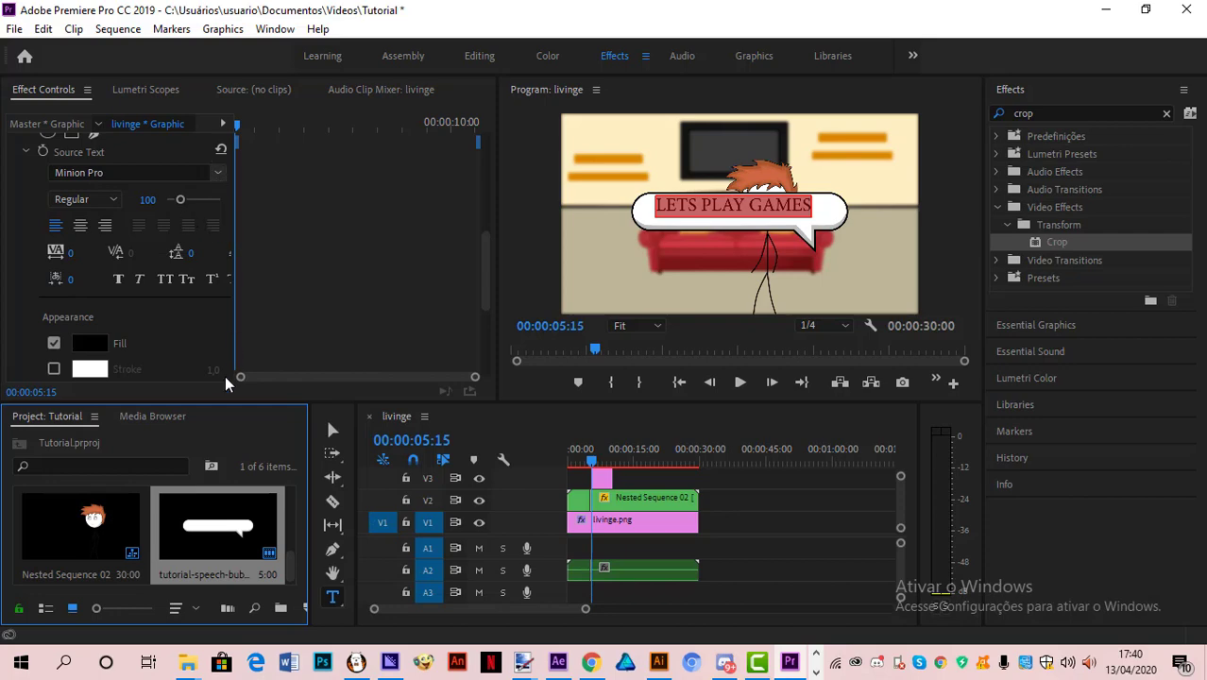
scroll(225, 379, "down", 9)
scroll(223, 379, "down", 10)
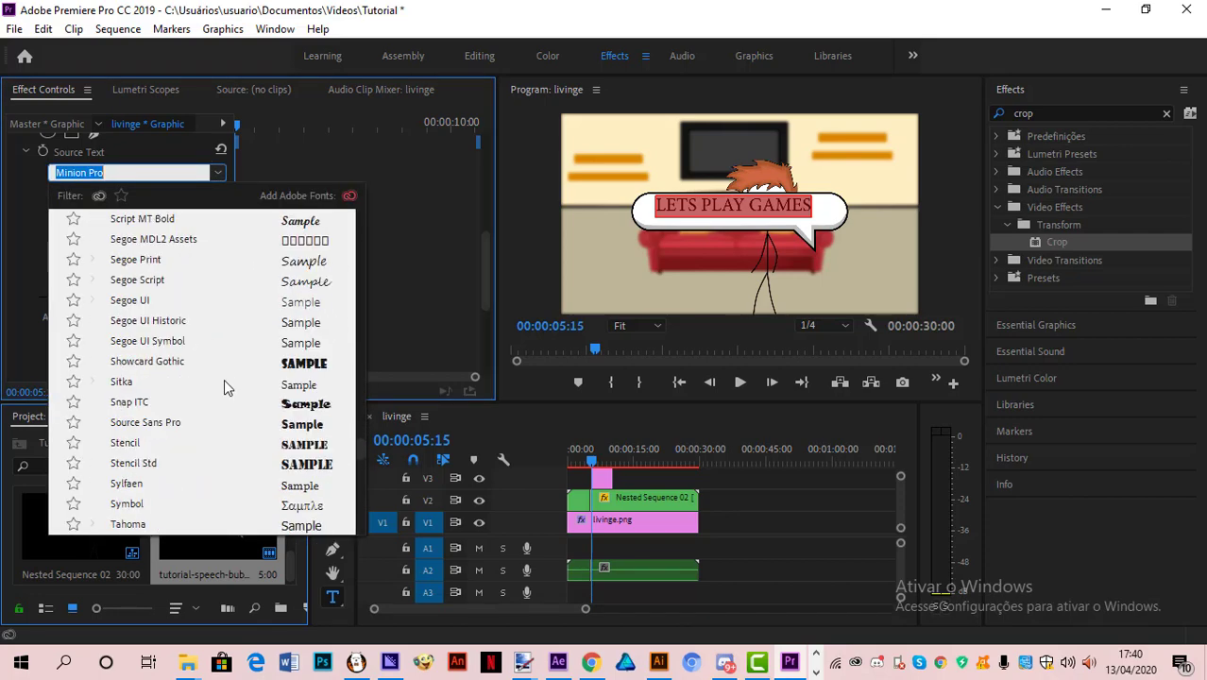
left_click_drag(357, 475, 360, 121)
scroll(238, 459, "down", 3)
scroll(236, 463, "down", 5)
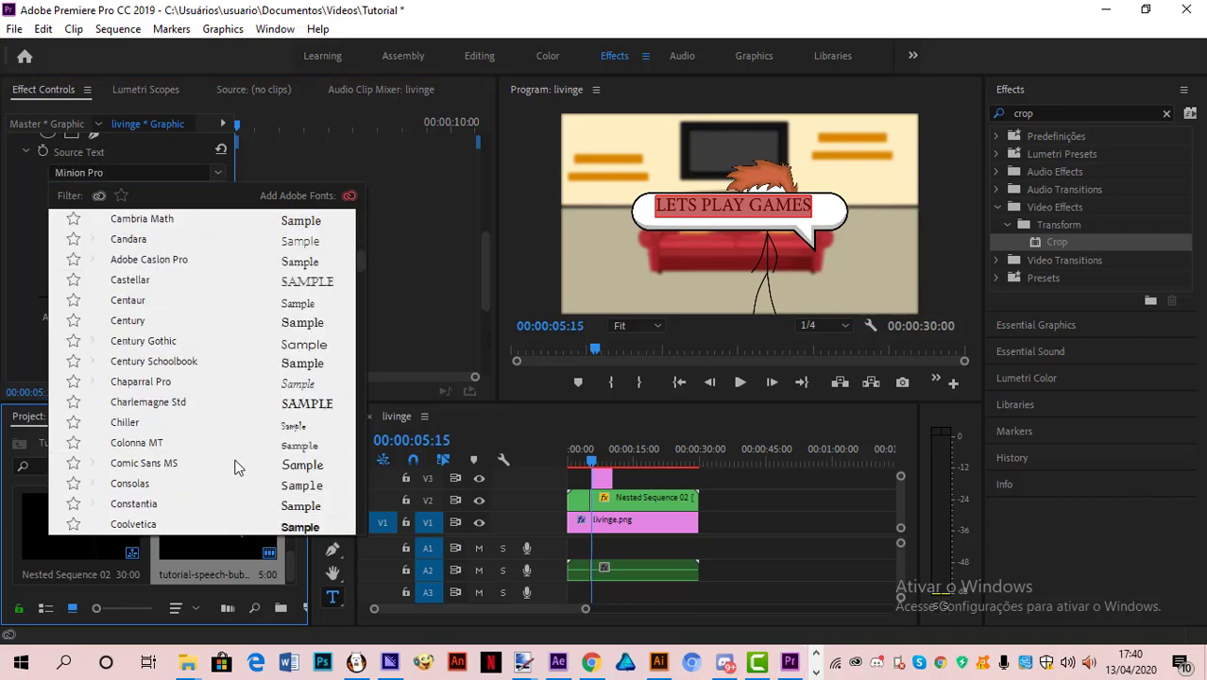
left_click(180, 529)
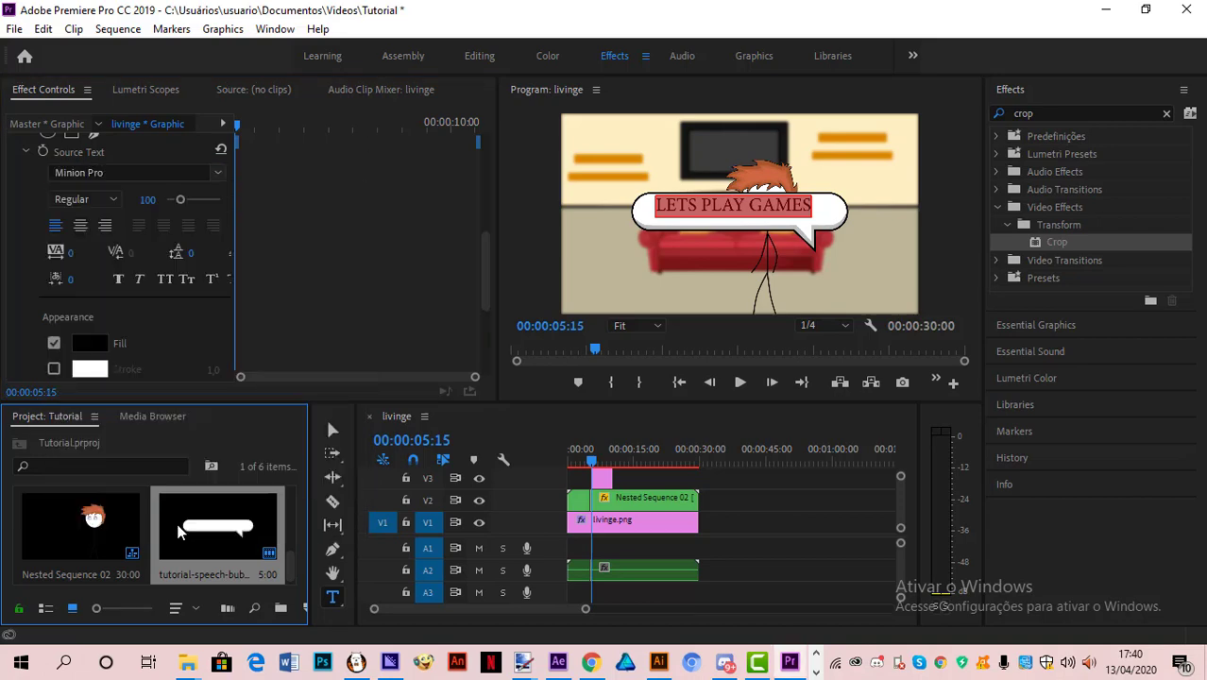
Step: Scale the text to 116 and set its vertical position to 555,3 so it sits centred in the bubble
scroll(224, 249, "up", 3)
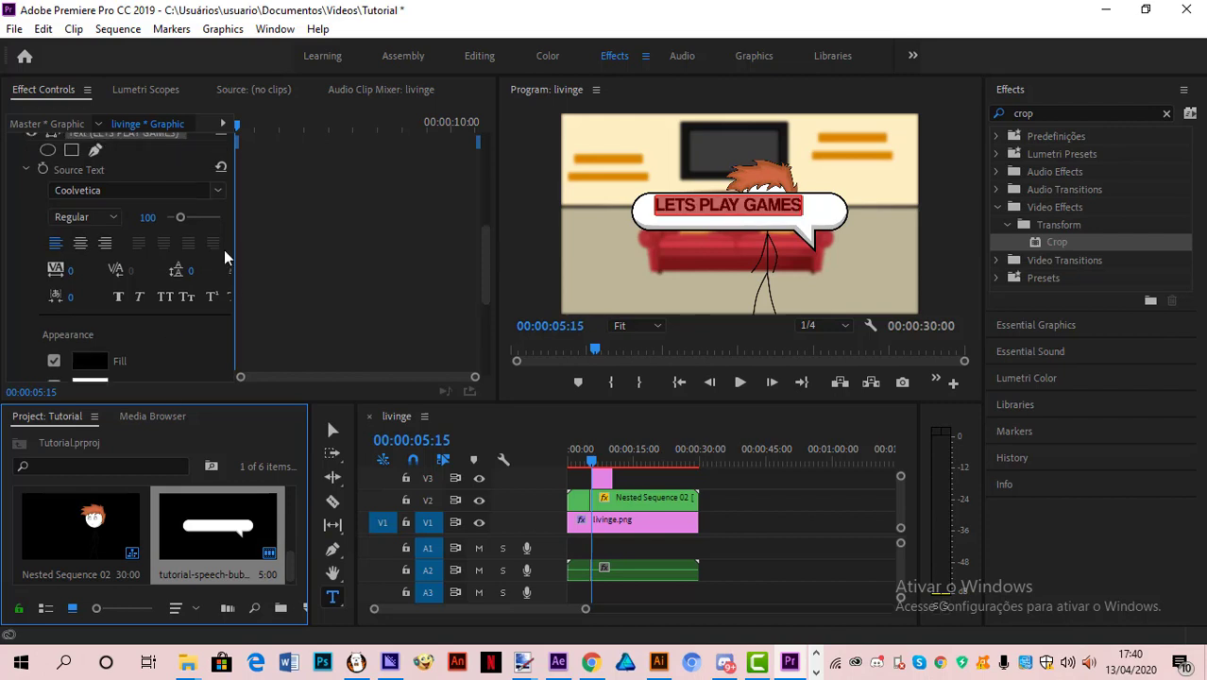
scroll(212, 253, "up", 1)
scroll(128, 329, "down", 6)
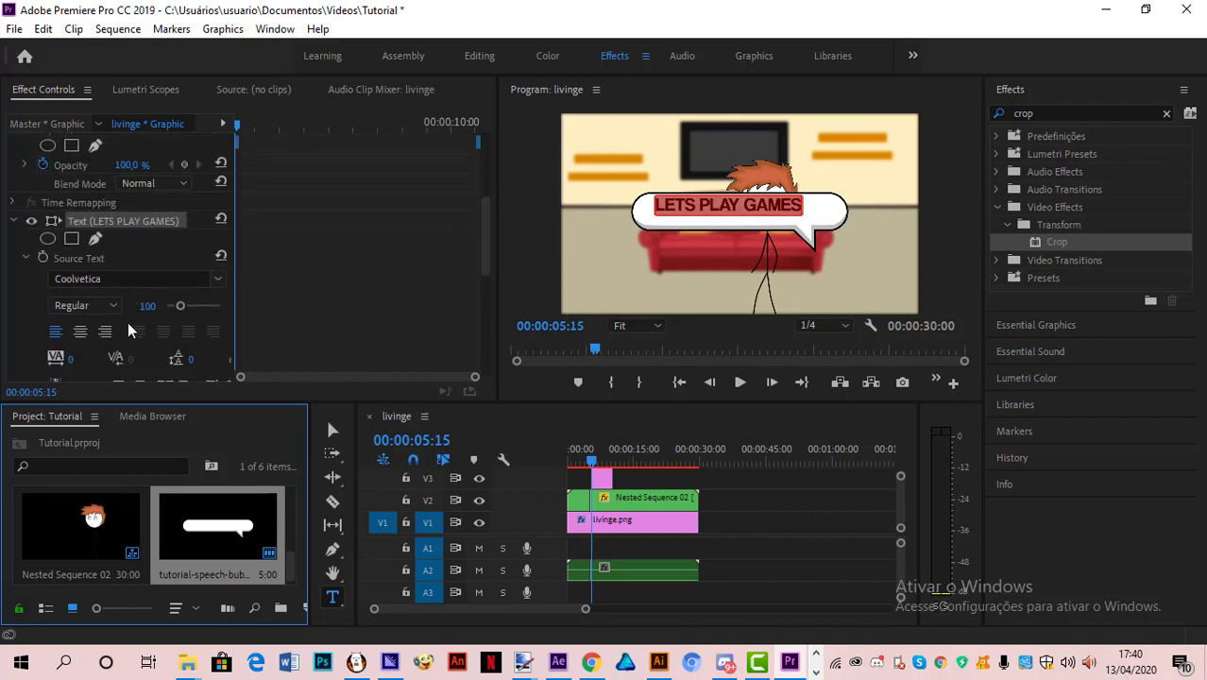
scroll(137, 321, "down", 2)
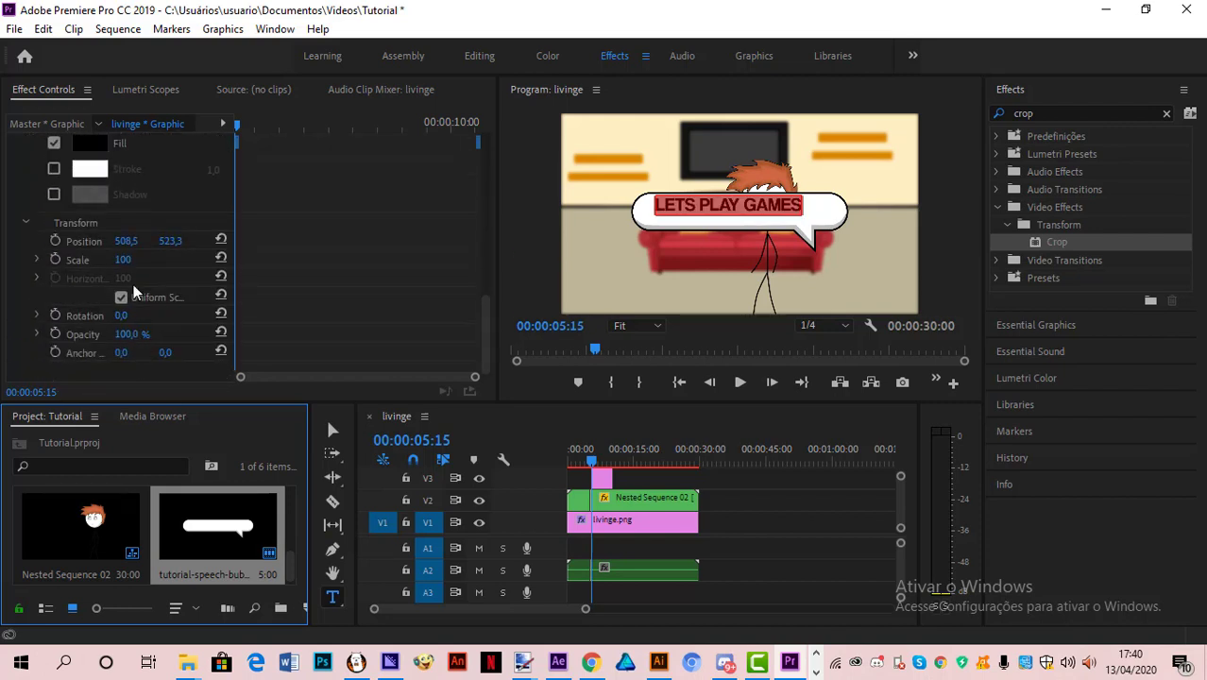
left_click_drag(117, 265, 182, 237)
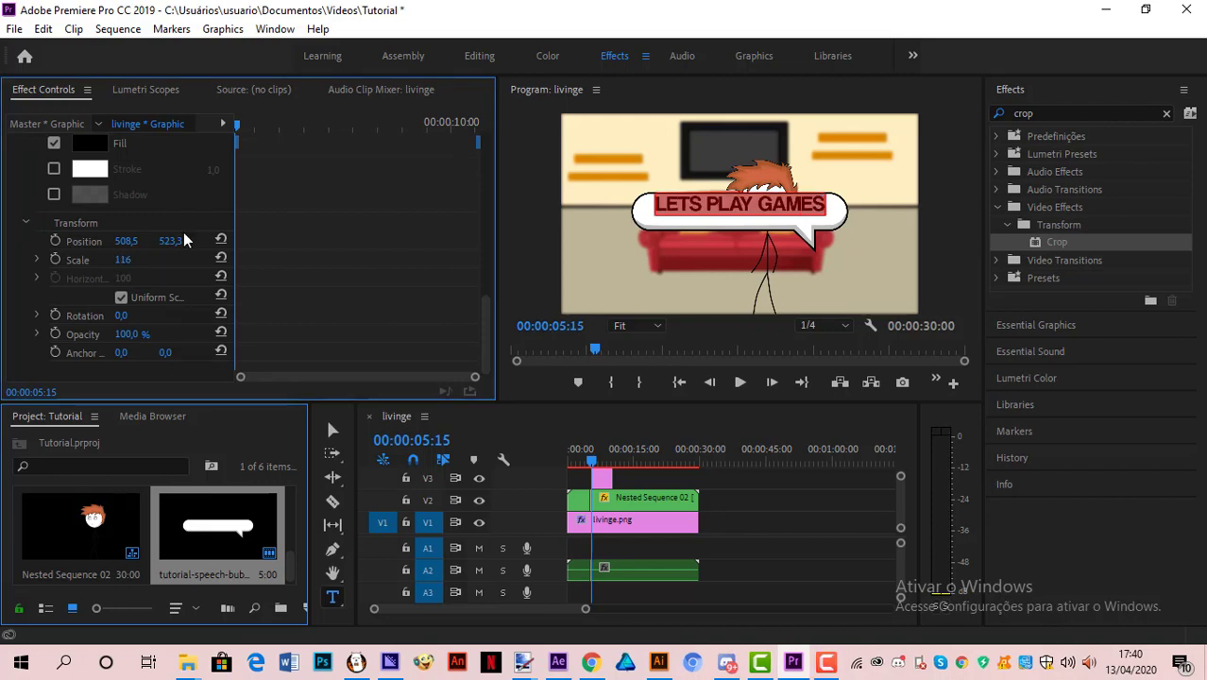
left_click_drag(172, 240, 168, 241)
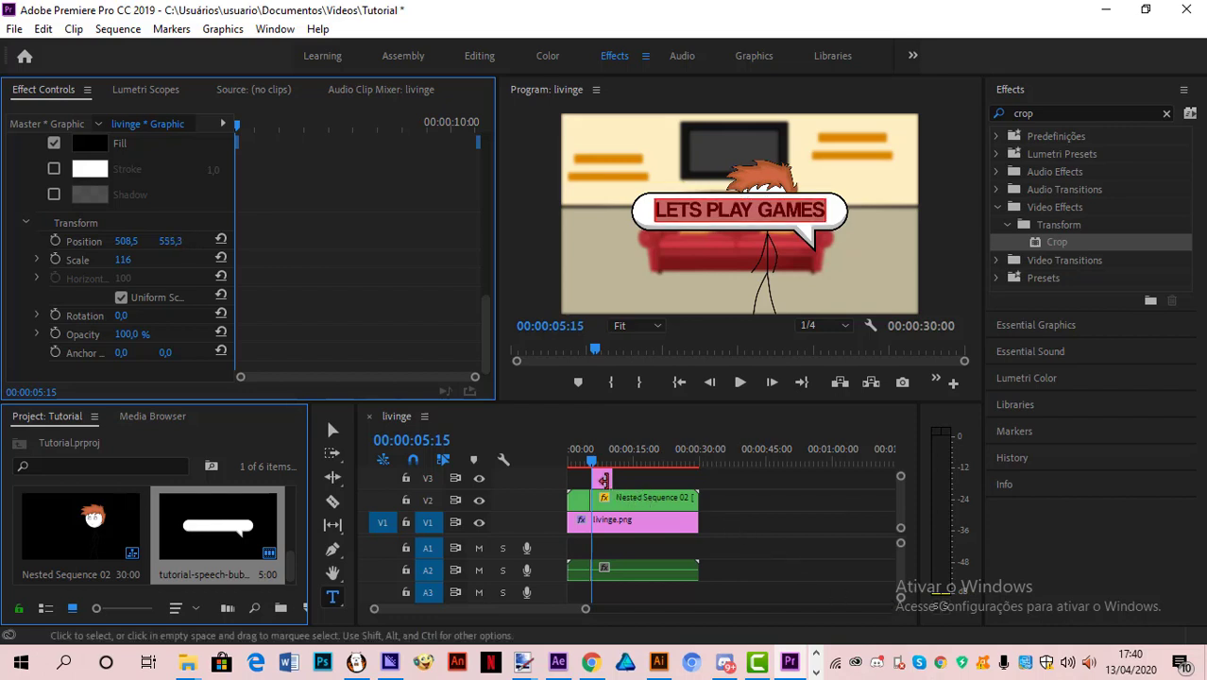
left_click(785, 513)
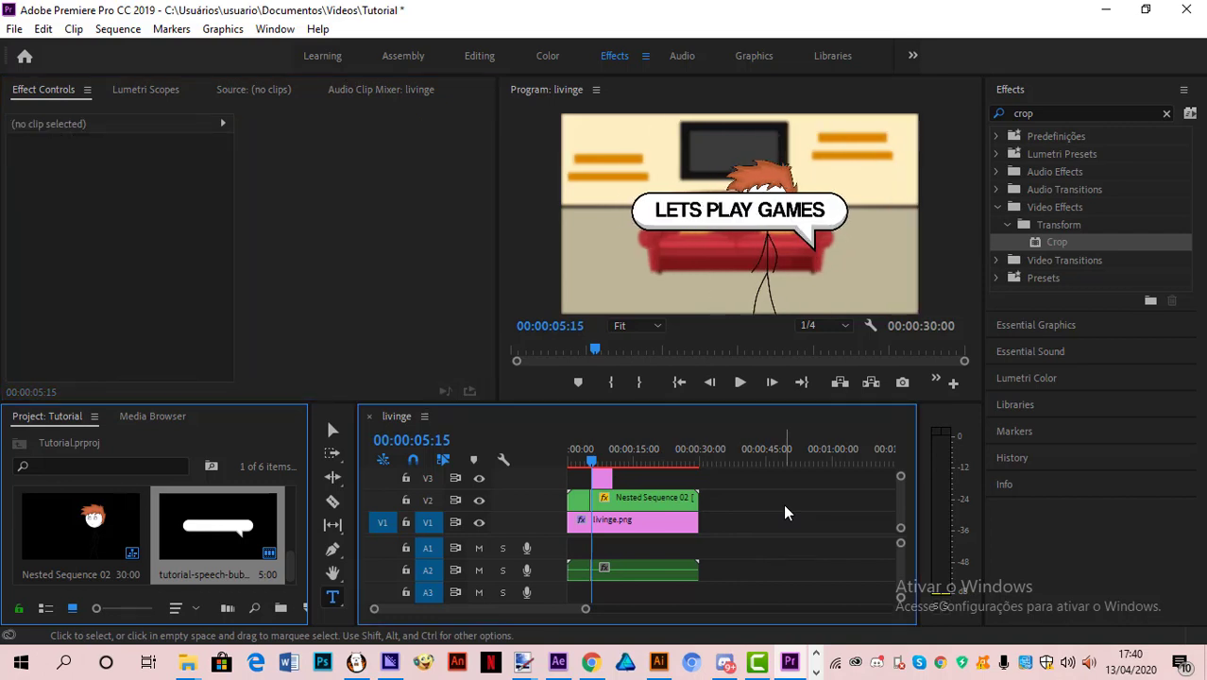
Step: Extend the text clip on V4 and the speech bubble clip on V3 together to about 16:10 long
left_click_drag(897, 513, 893, 504)
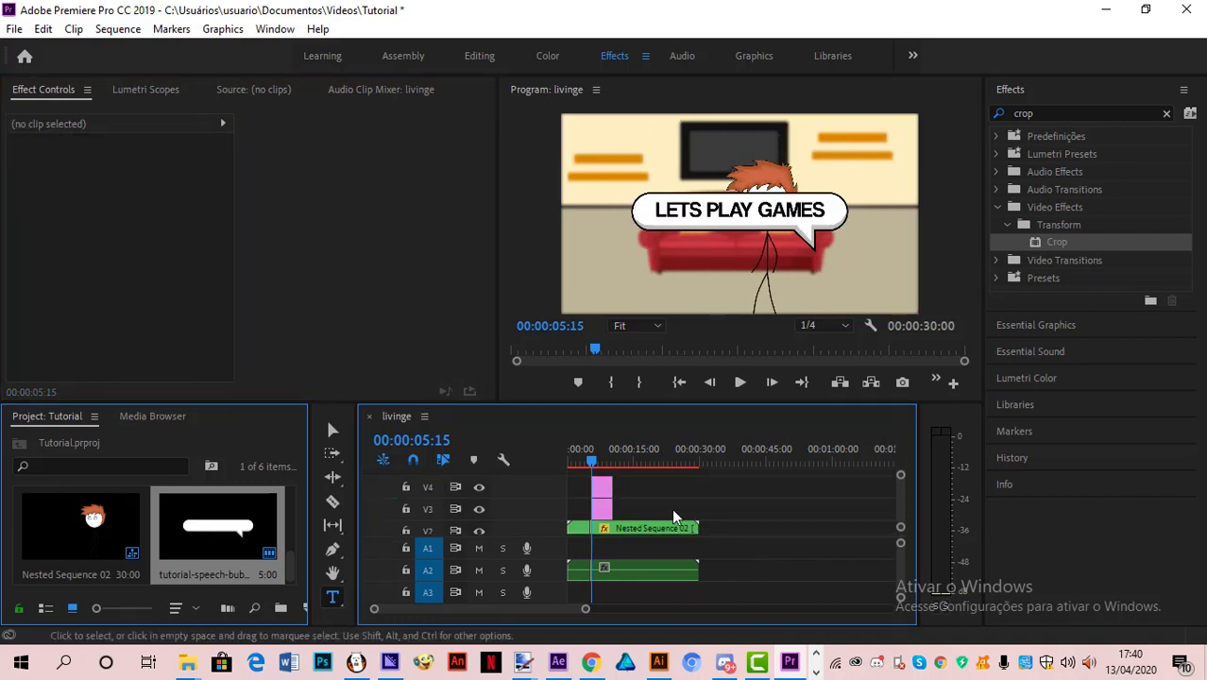
left_click(605, 516)
left_click(605, 491, "shift")
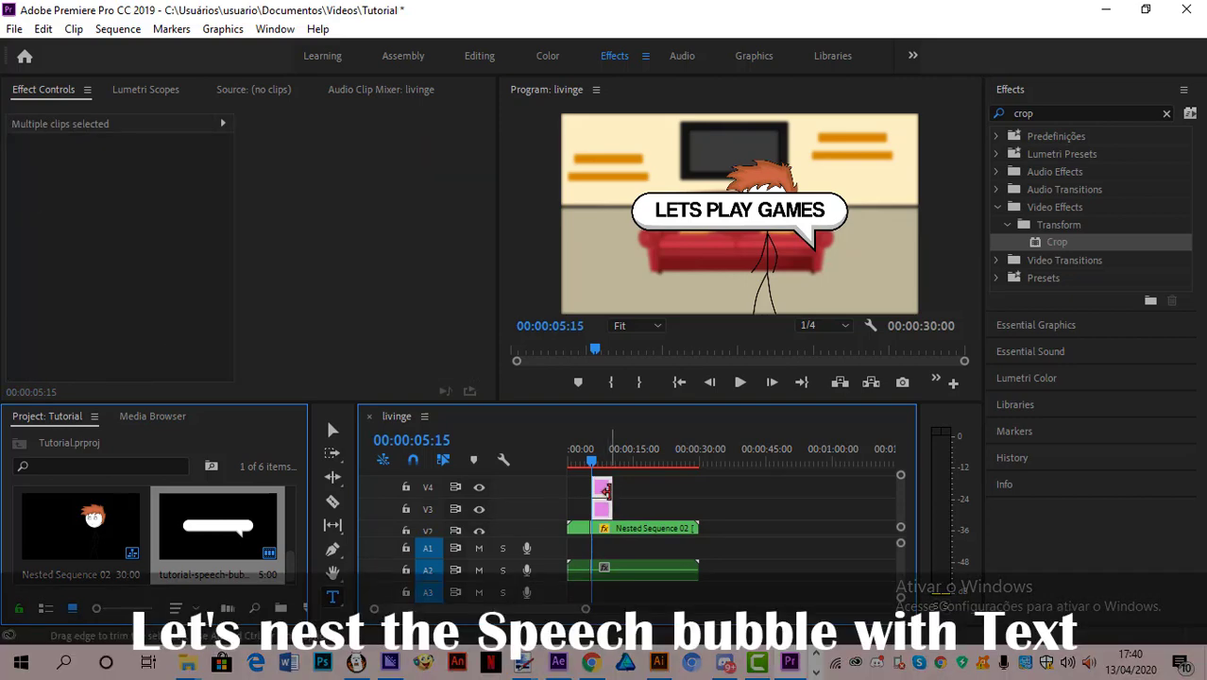
left_click_drag(747, 505, 750, 504)
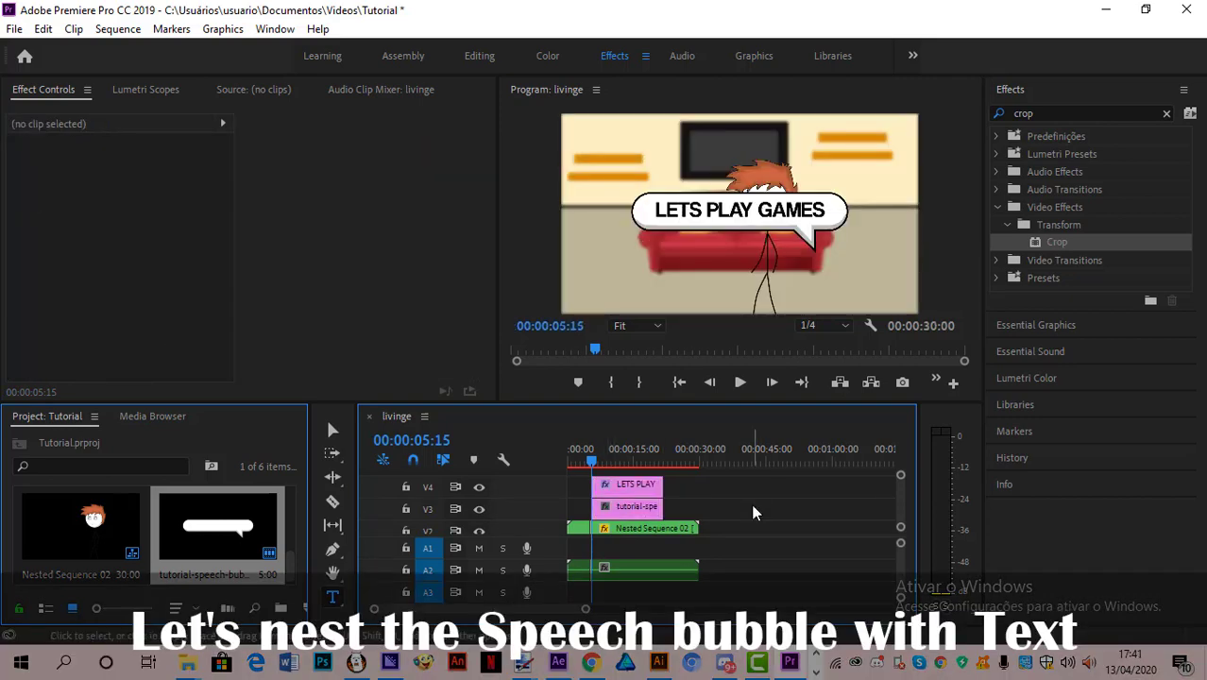
Step: Nest the text and speech bubble clips together, keeping the suggested sequence name
left_click(623, 484)
left_click(630, 512, "shift")
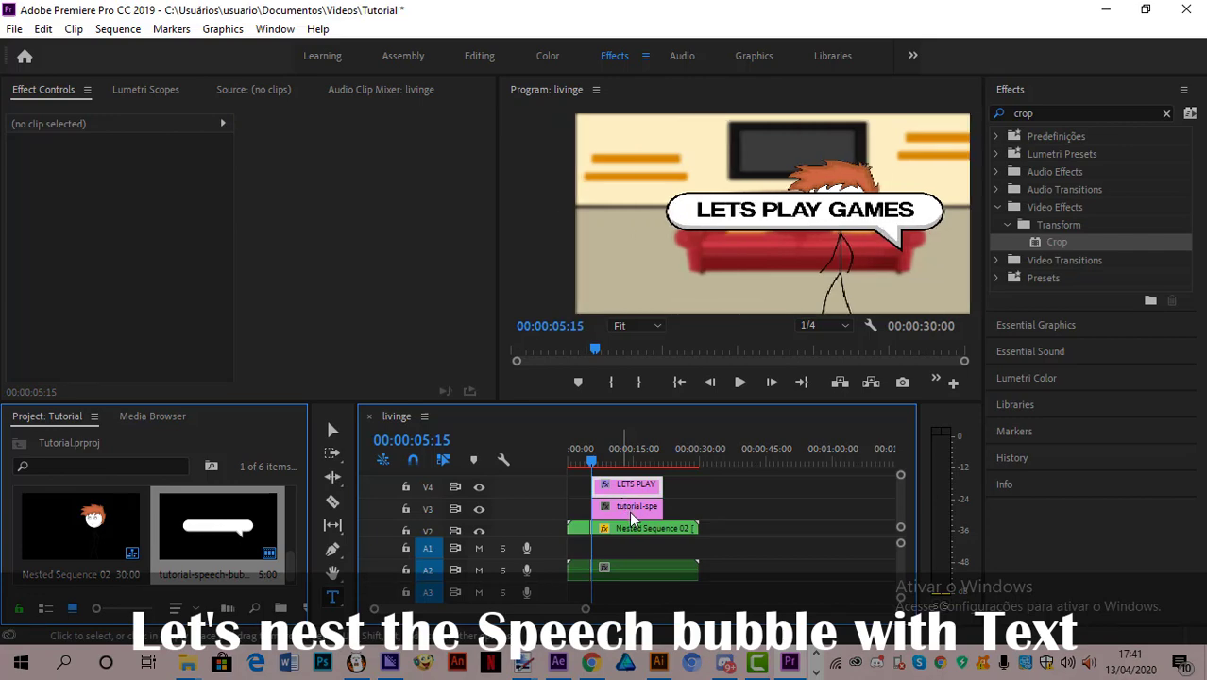
right_click(629, 511)
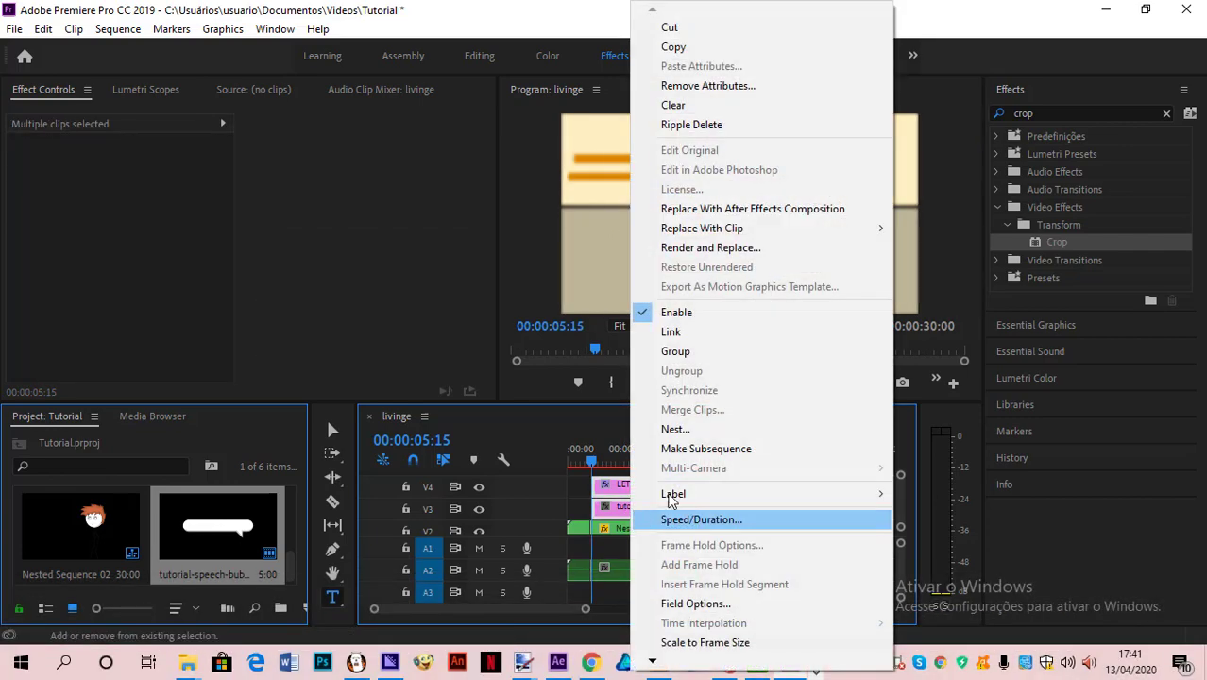
left_click(691, 434)
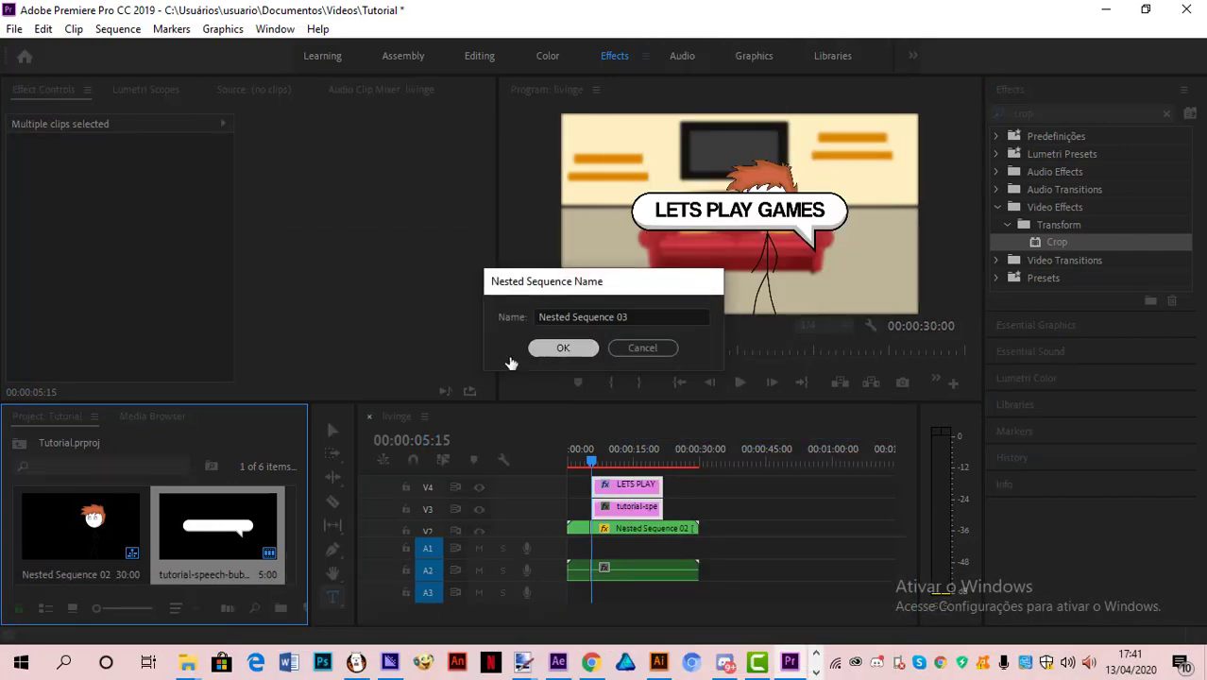
left_click(511, 360)
Step: Scale the nested speech bubble to 60 and position it at 646, 290 beside the character's head
left_click(604, 506)
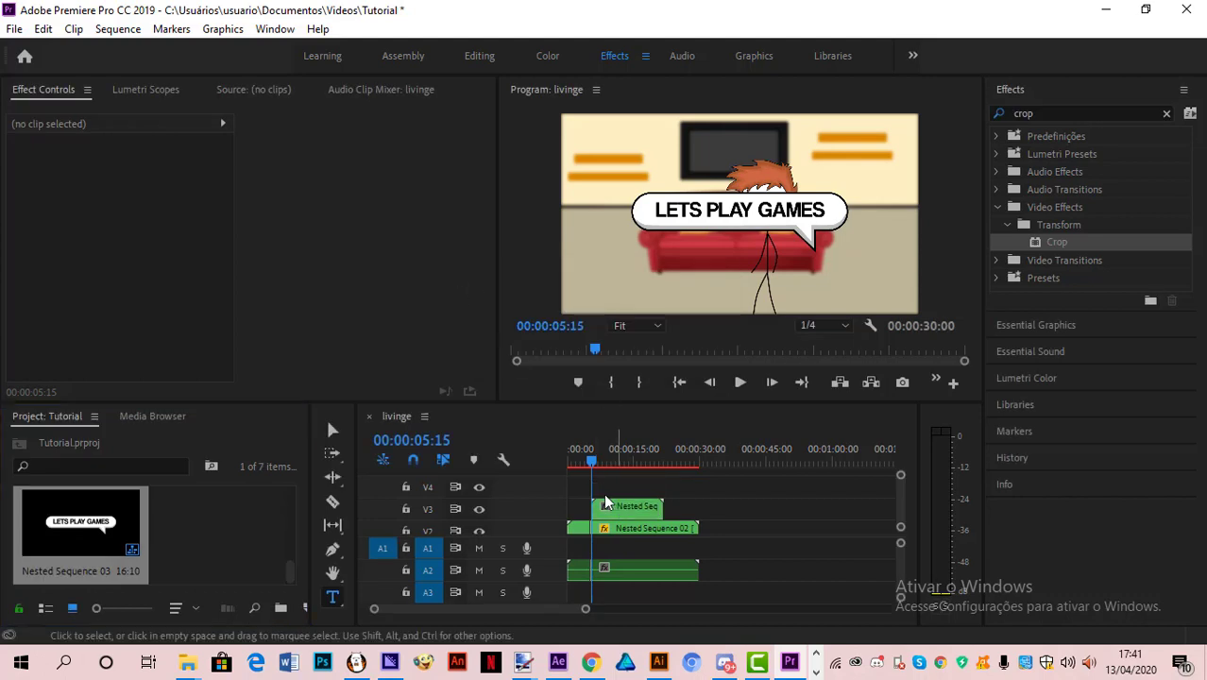
left_click_drag(122, 201, 163, 180)
left_click_drag(170, 179, 9, 180)
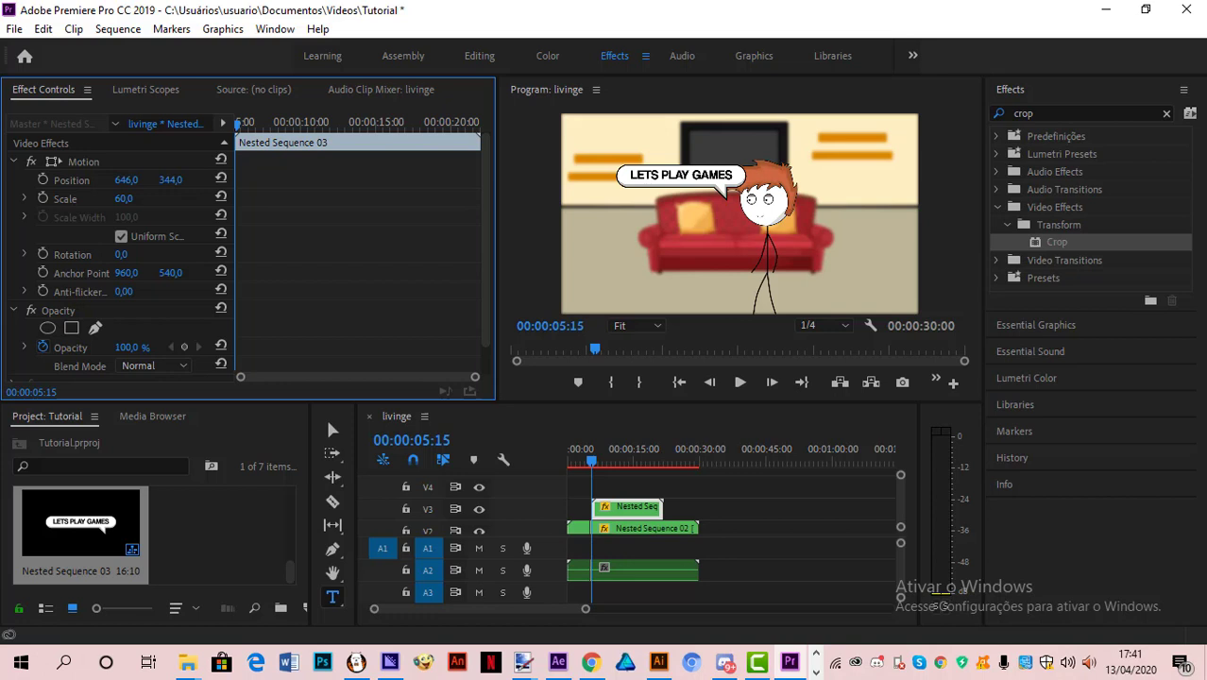
left_click_drag(681, 175, 680, 164)
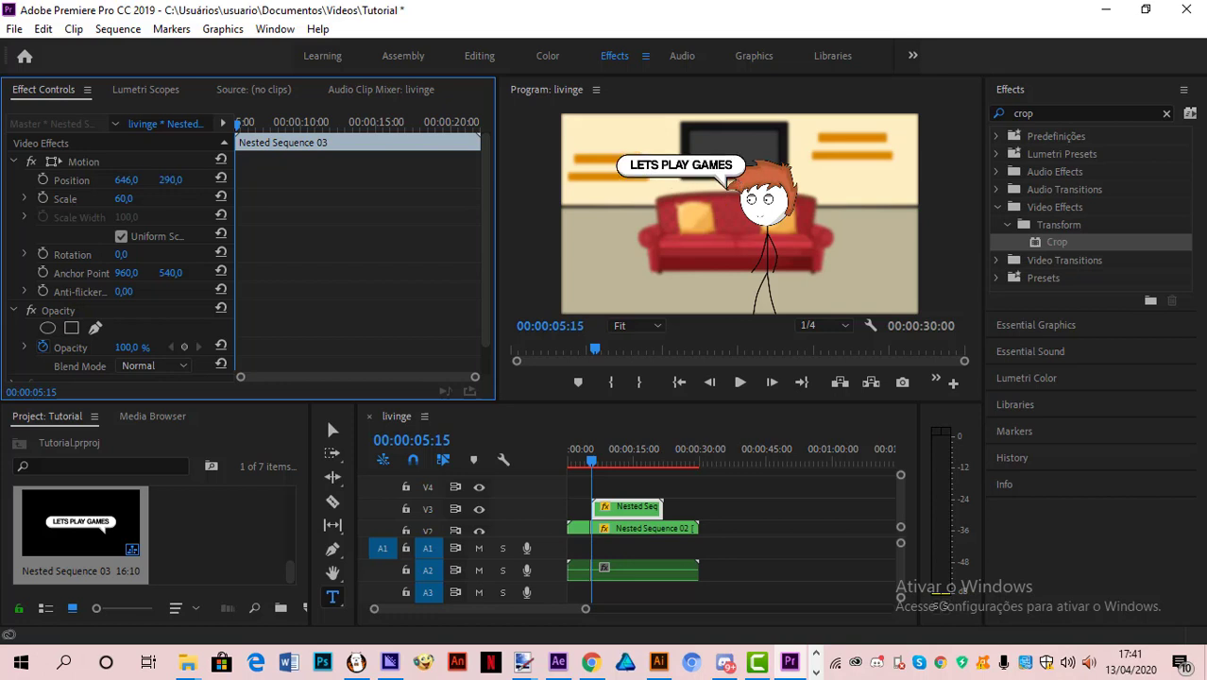
Step: Set the nested speech bubble's horizontal position to 721 and its scale to 63
left_click_drag(127, 179, 197, 179)
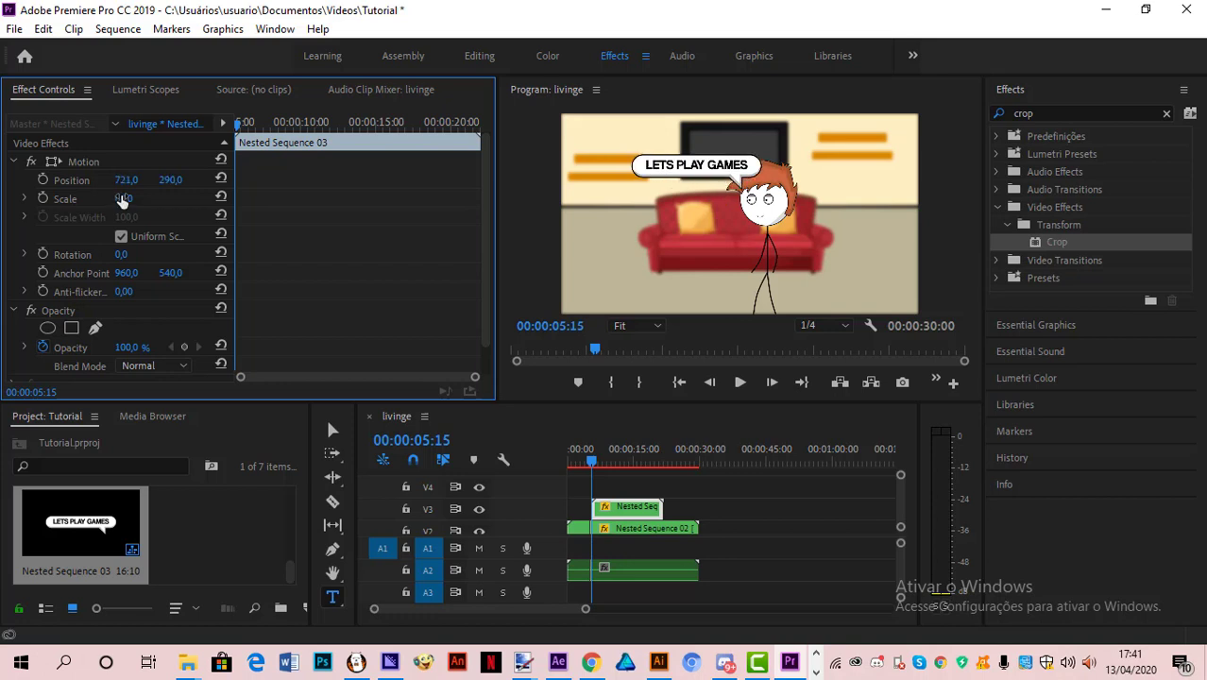
left_click_drag(123, 201, 151, 200)
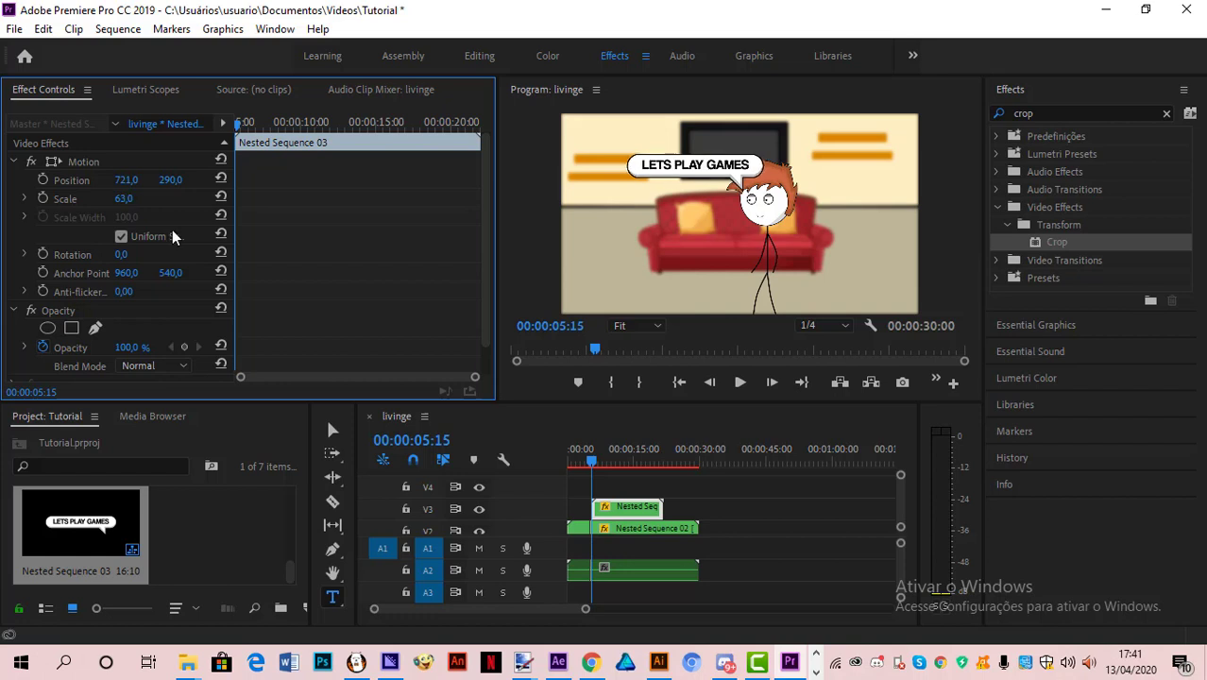
left_click(126, 200)
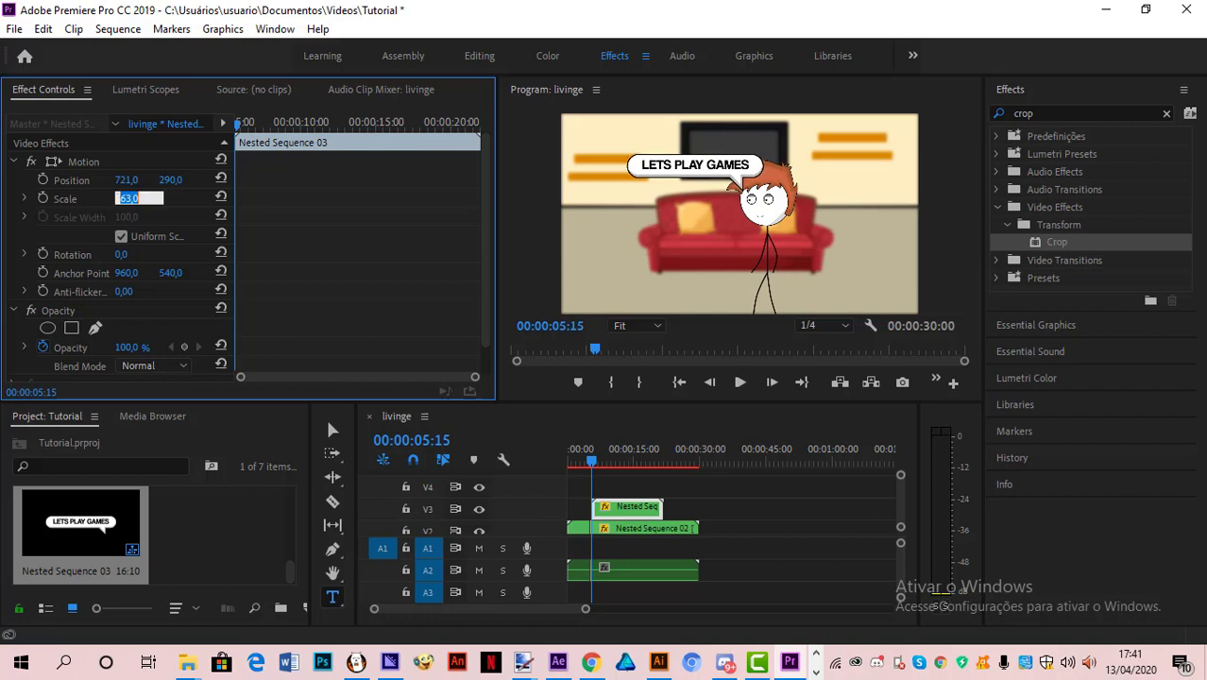
left_click(175, 206)
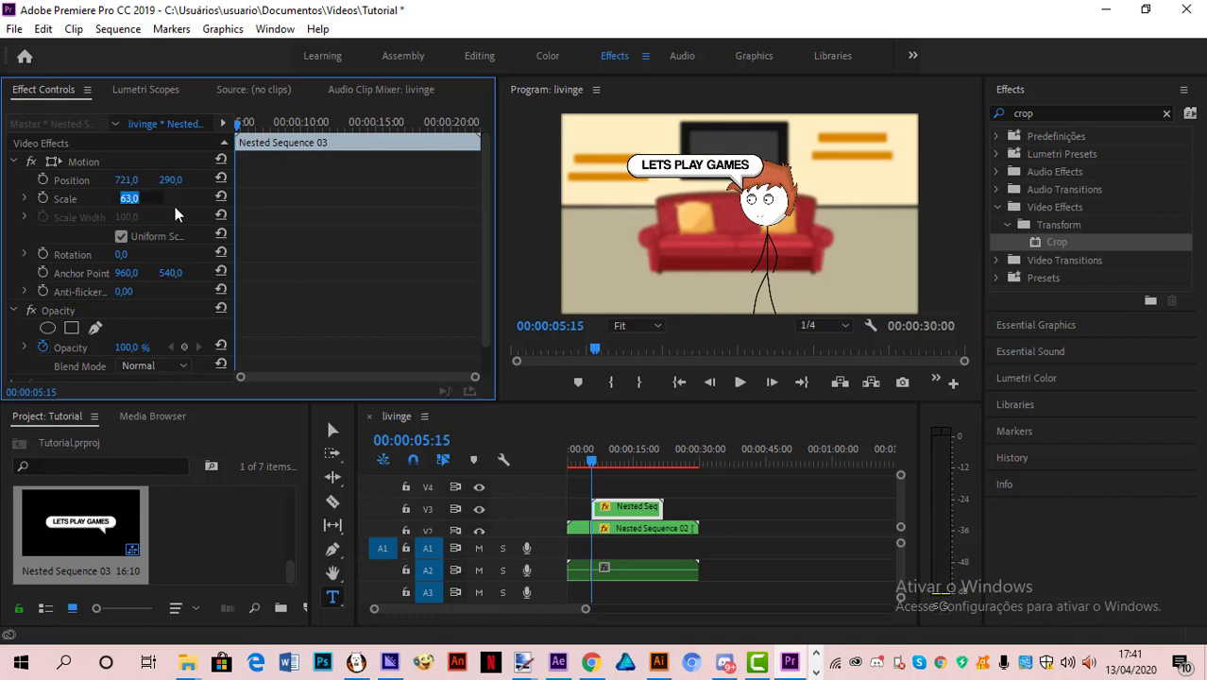
Step: Keyframe the speech bubble's scale from 0 at 00:00:05:15 to 63 at 00:00:07:02
left_click(126, 200)
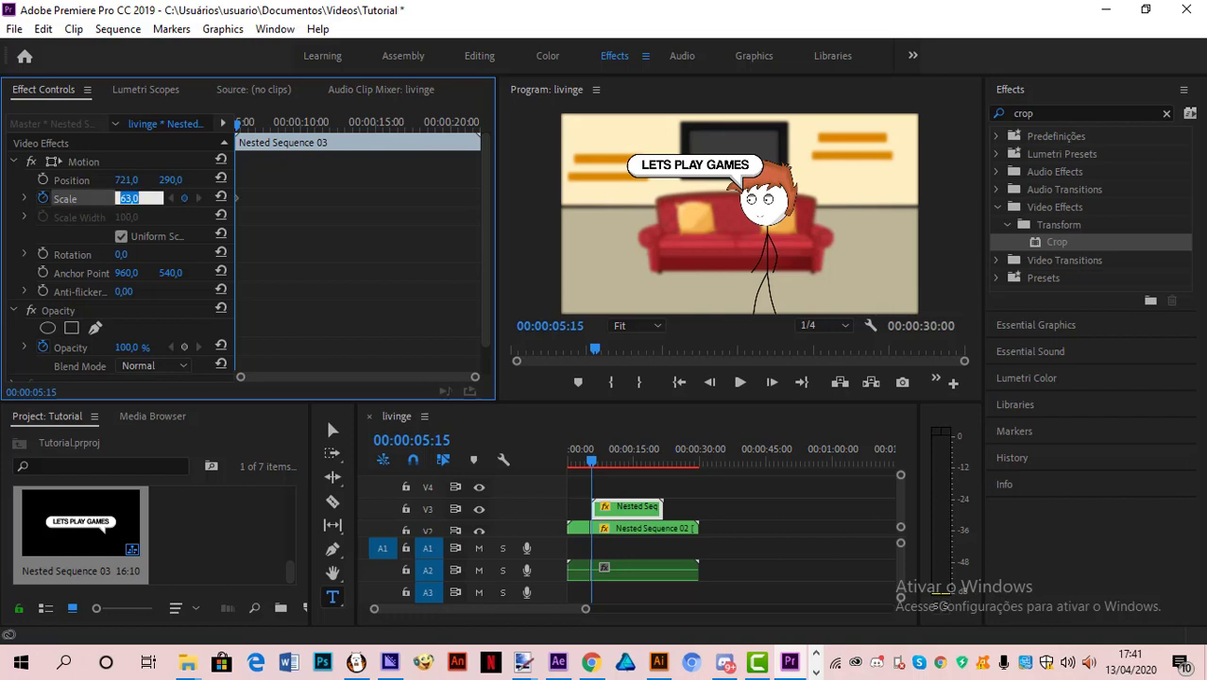
type("0")
key("Return")
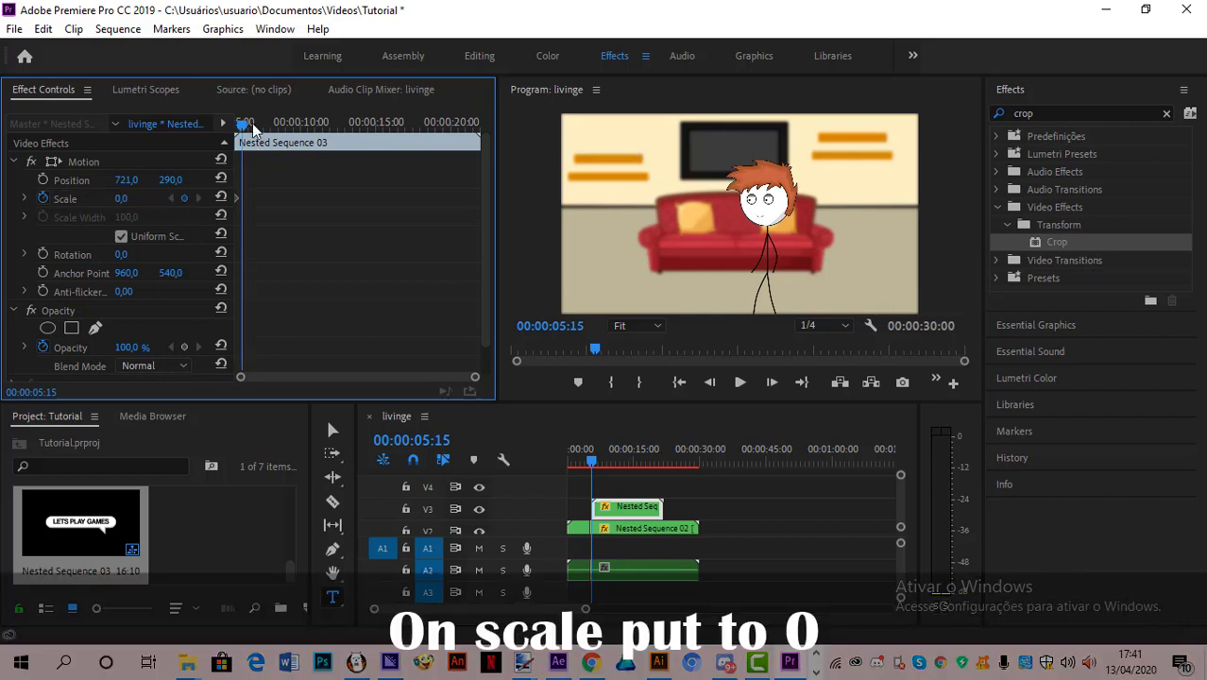
left_click_drag(250, 127, 257, 126)
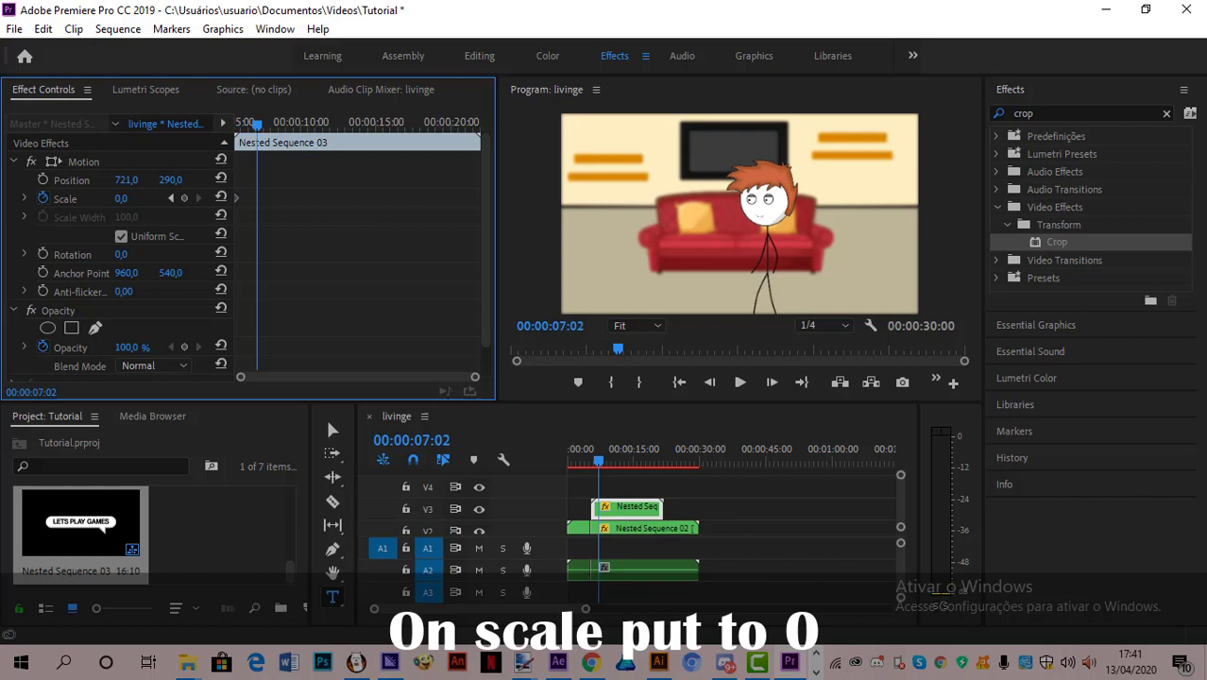
left_click(139, 195)
type("6")
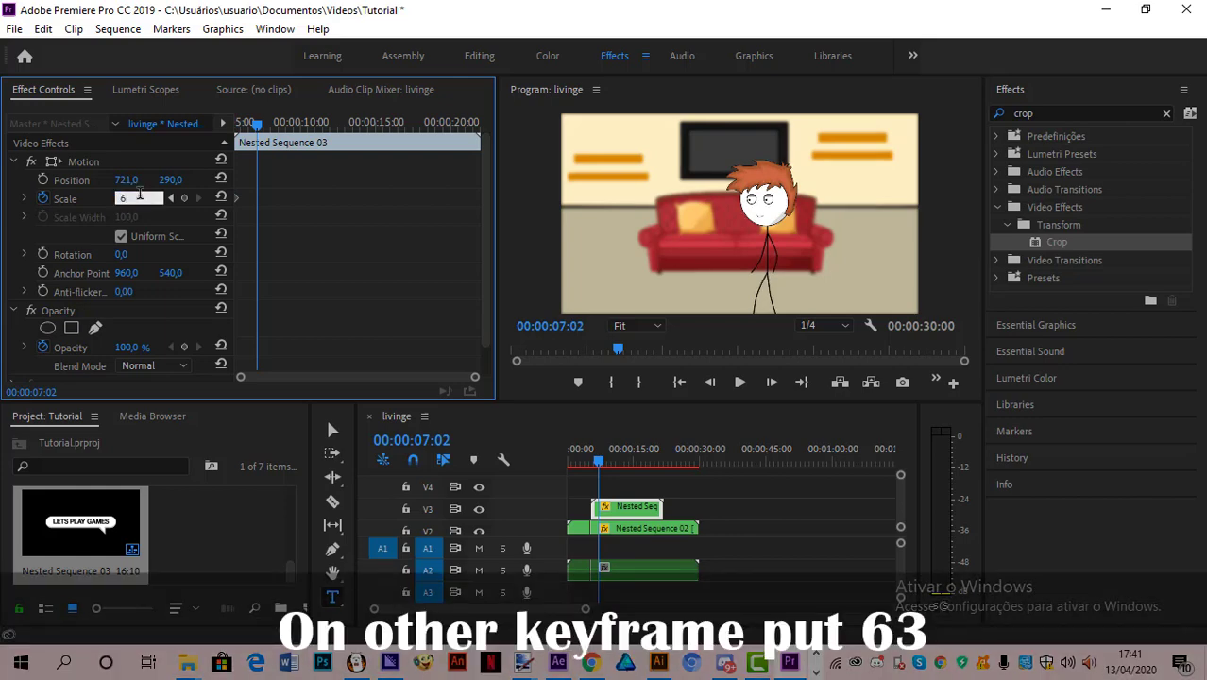
type("3")
key("Return")
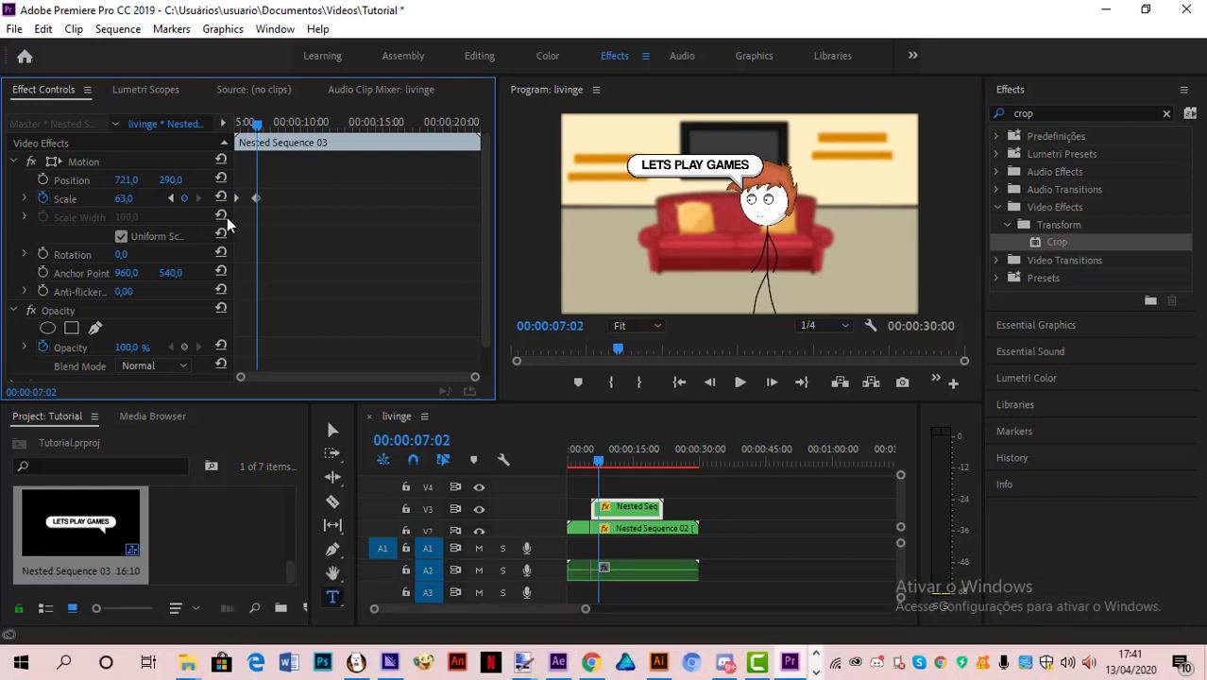
Step: Play the bubble's pop-in, move the second scale keyframe closer to the first, and replay it from the clip's start
left_click_drag(256, 123, 236, 124)
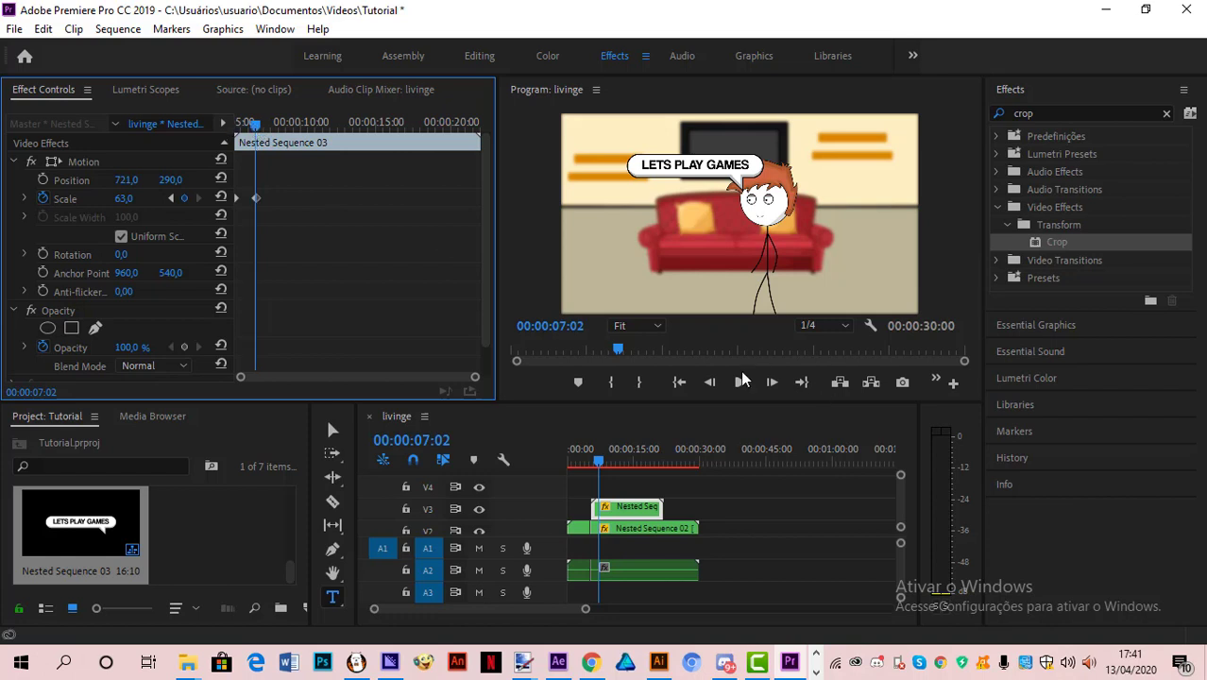
left_click(739, 382)
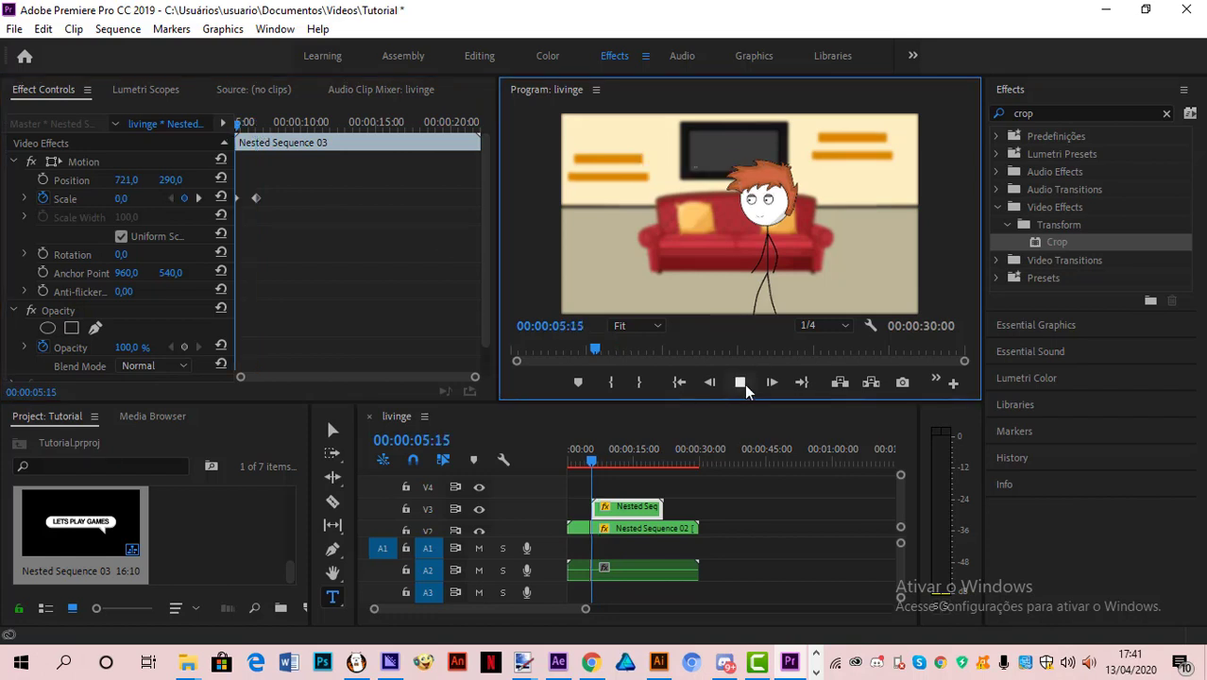
key("space")
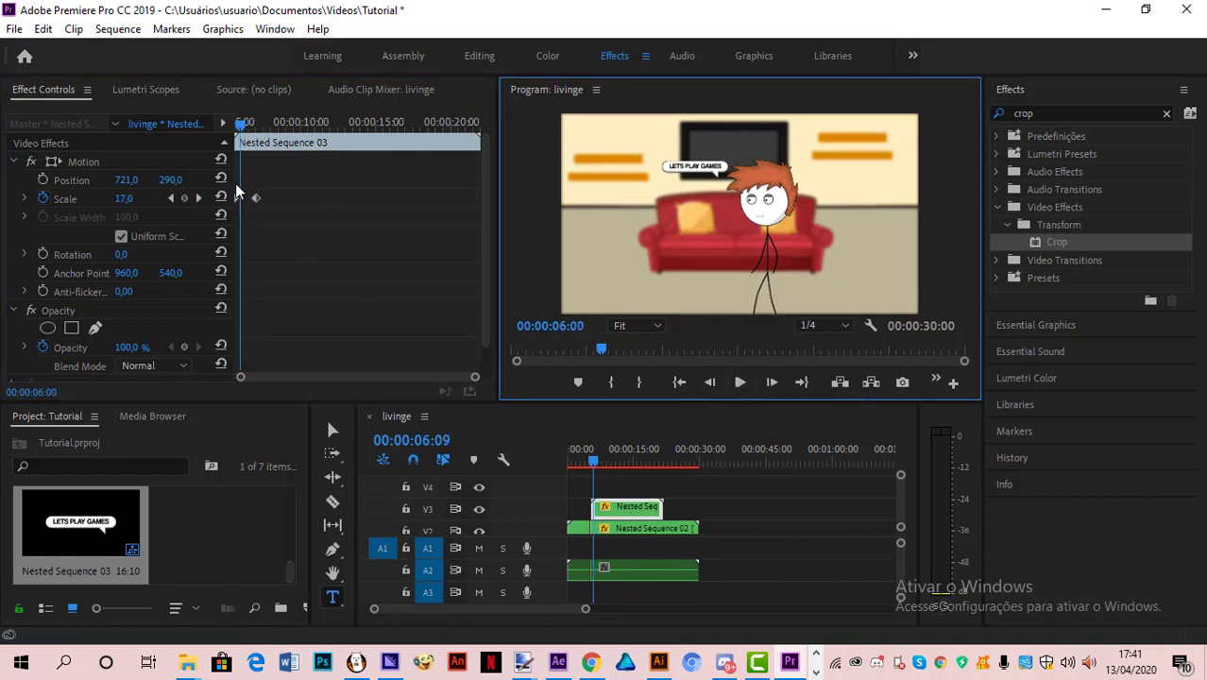
left_click(256, 198)
left_click_drag(257, 199, 246, 199)
left_click_drag(240, 124, 236, 124)
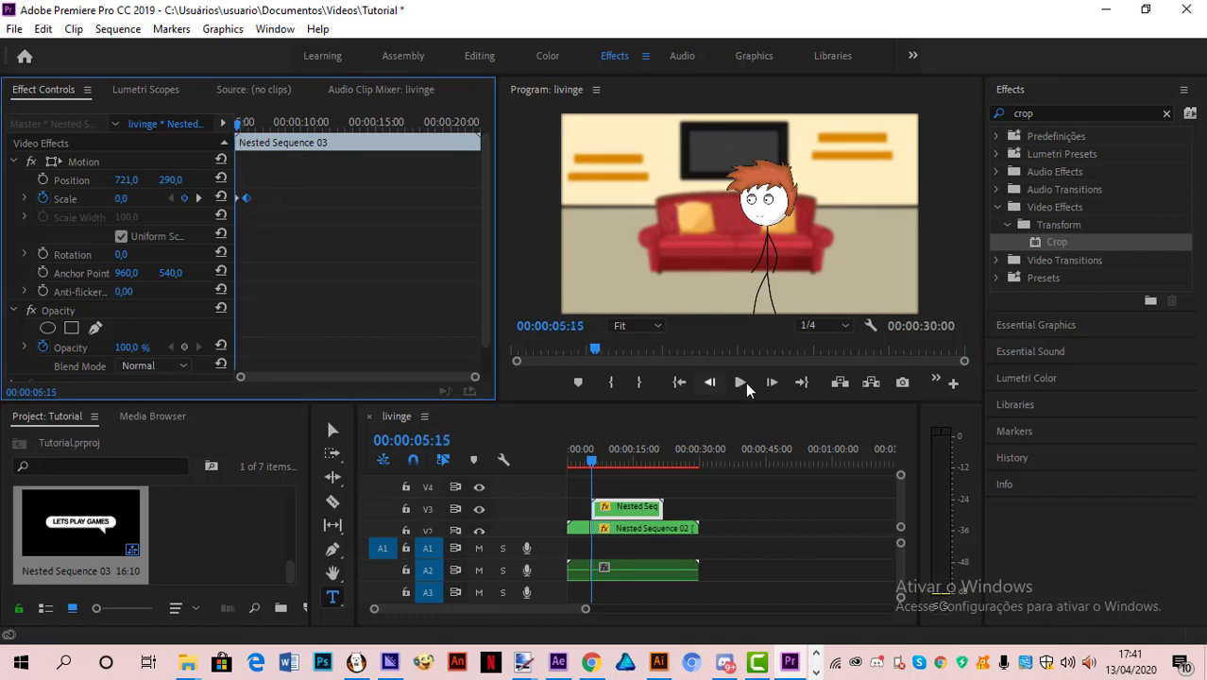
left_click(745, 381)
key("space")
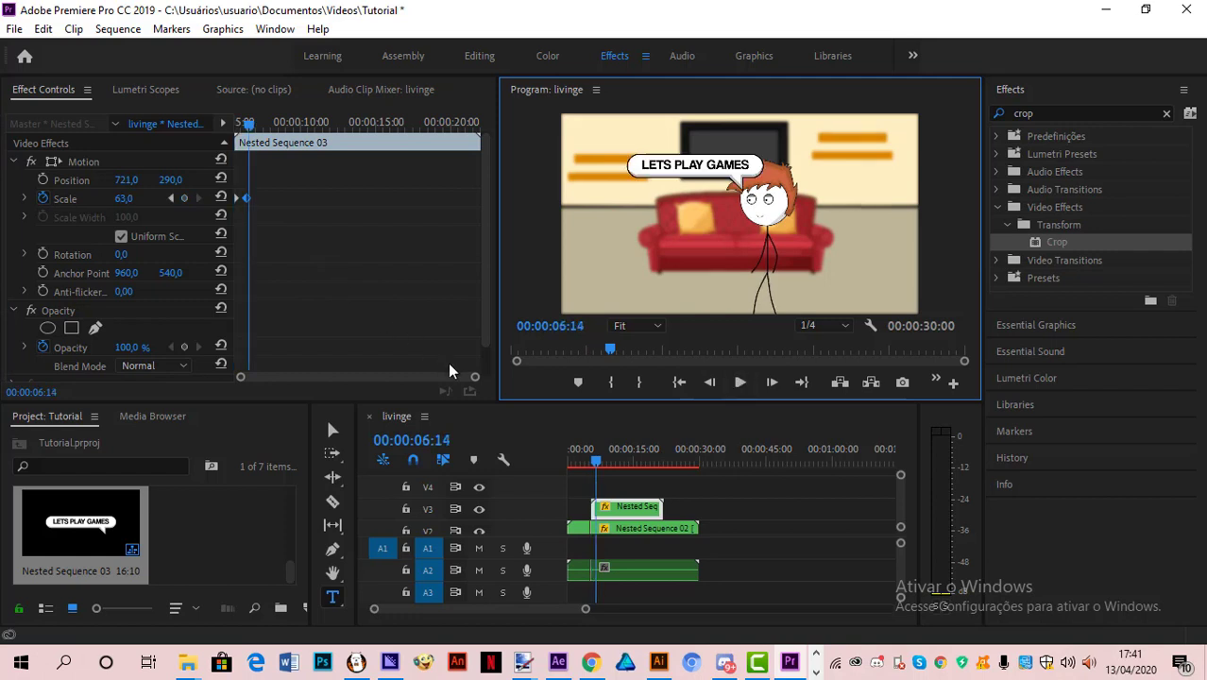
Step: Try moving the second scale keyframe to only a few frames after the first and preview the faster pop-in
left_click_drag(470, 380, 339, 377)
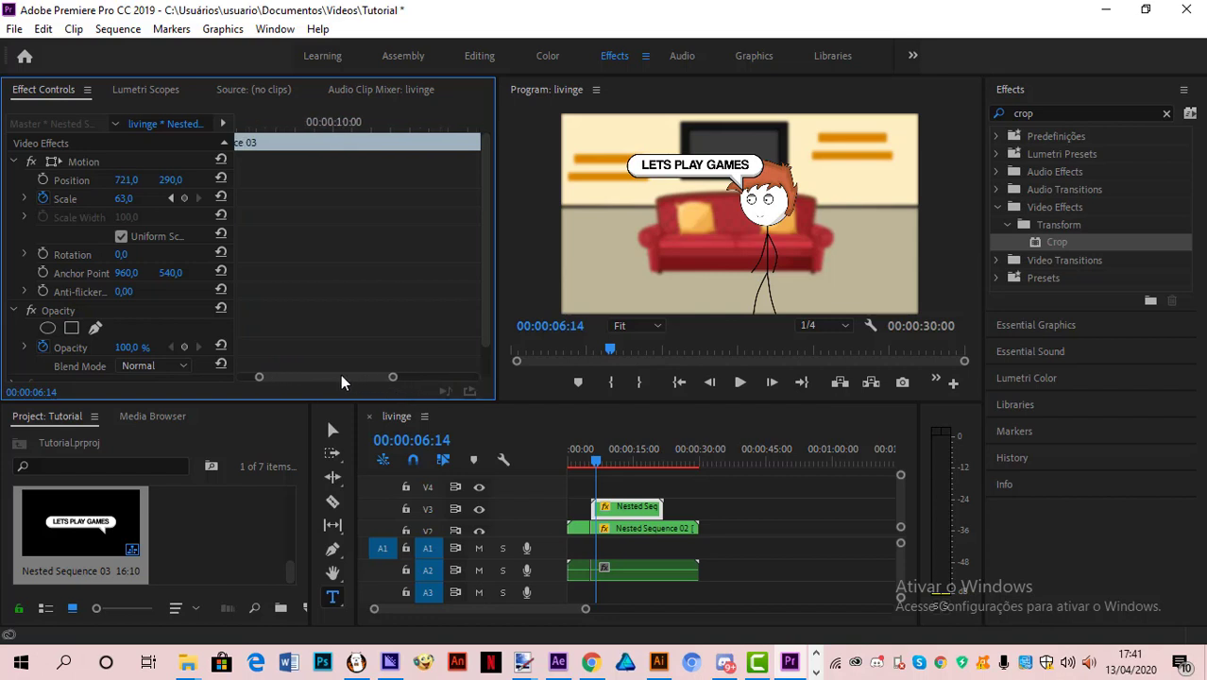
left_click_drag(260, 198, 244, 199)
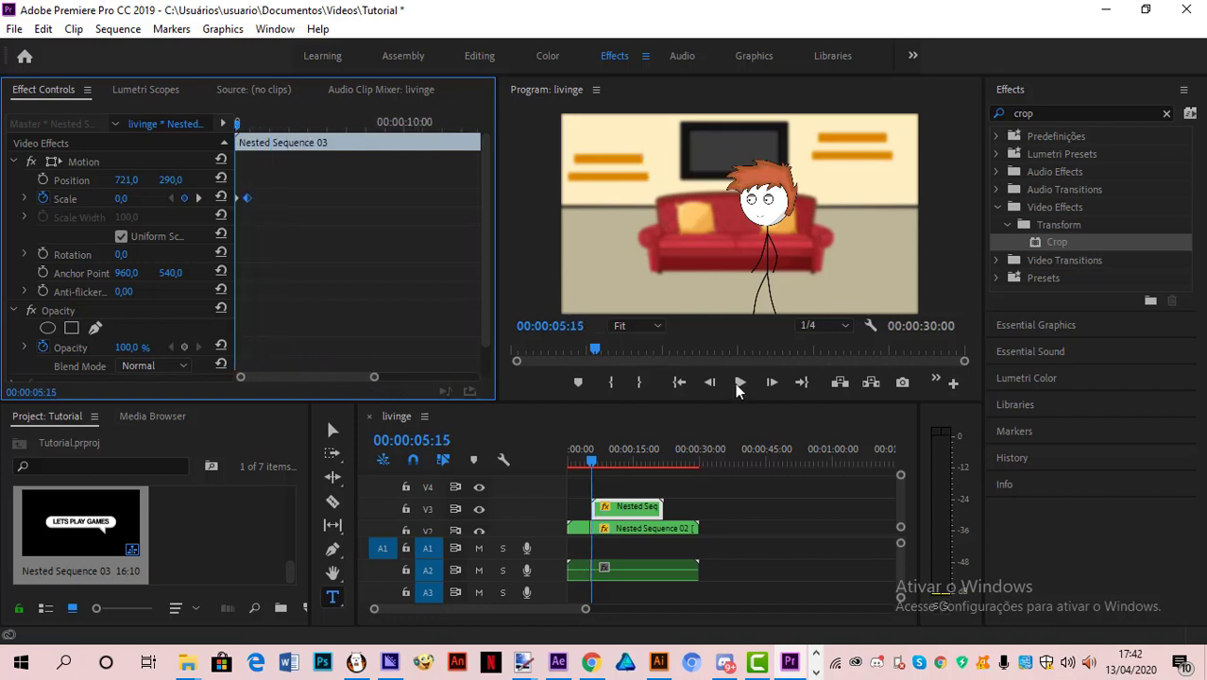
left_click(739, 382)
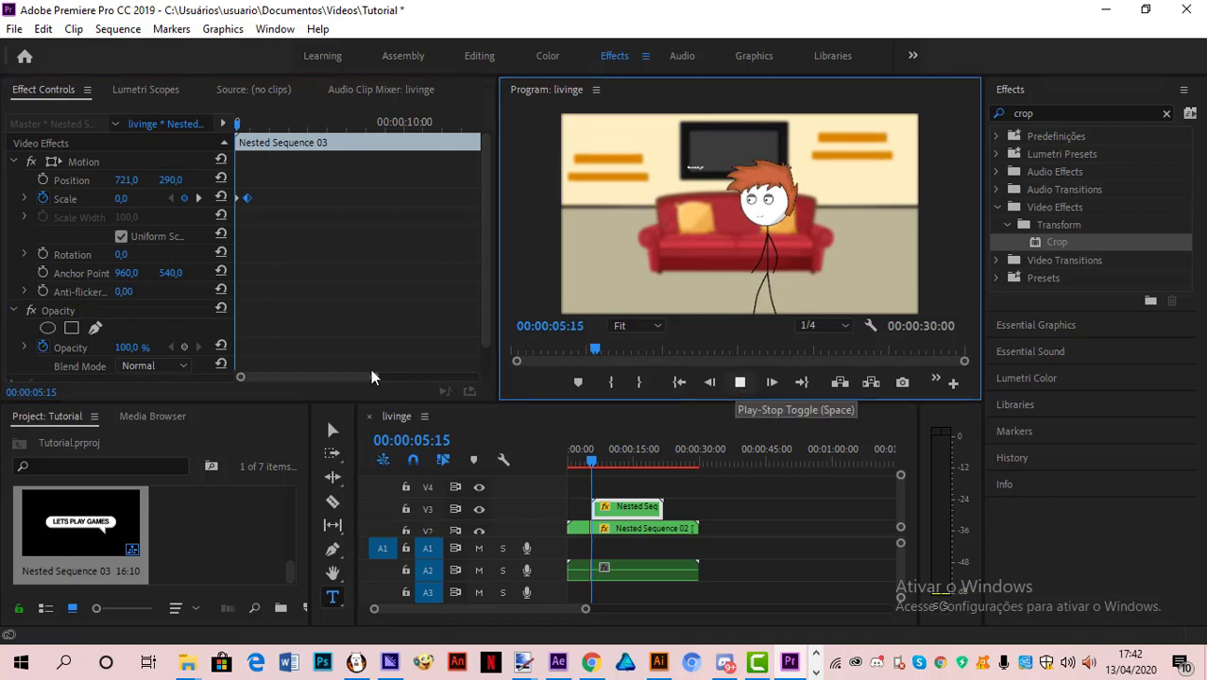
left_click_drag(370, 379, 293, 383)
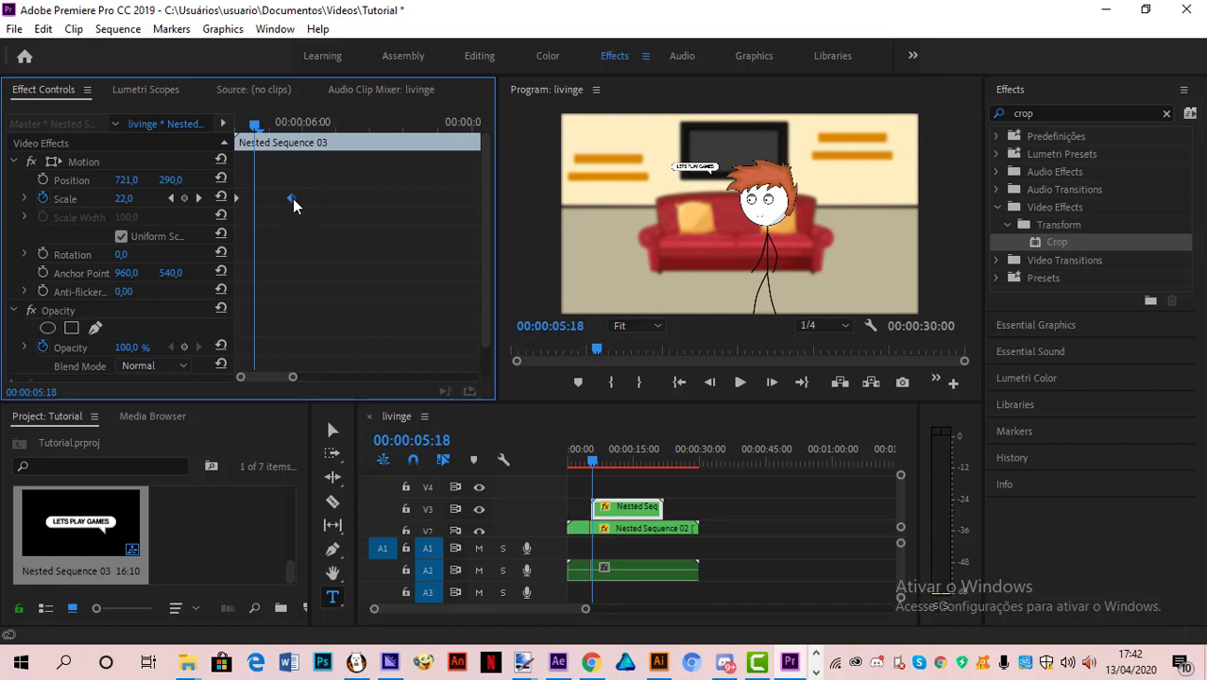
left_click_drag(290, 198, 262, 198)
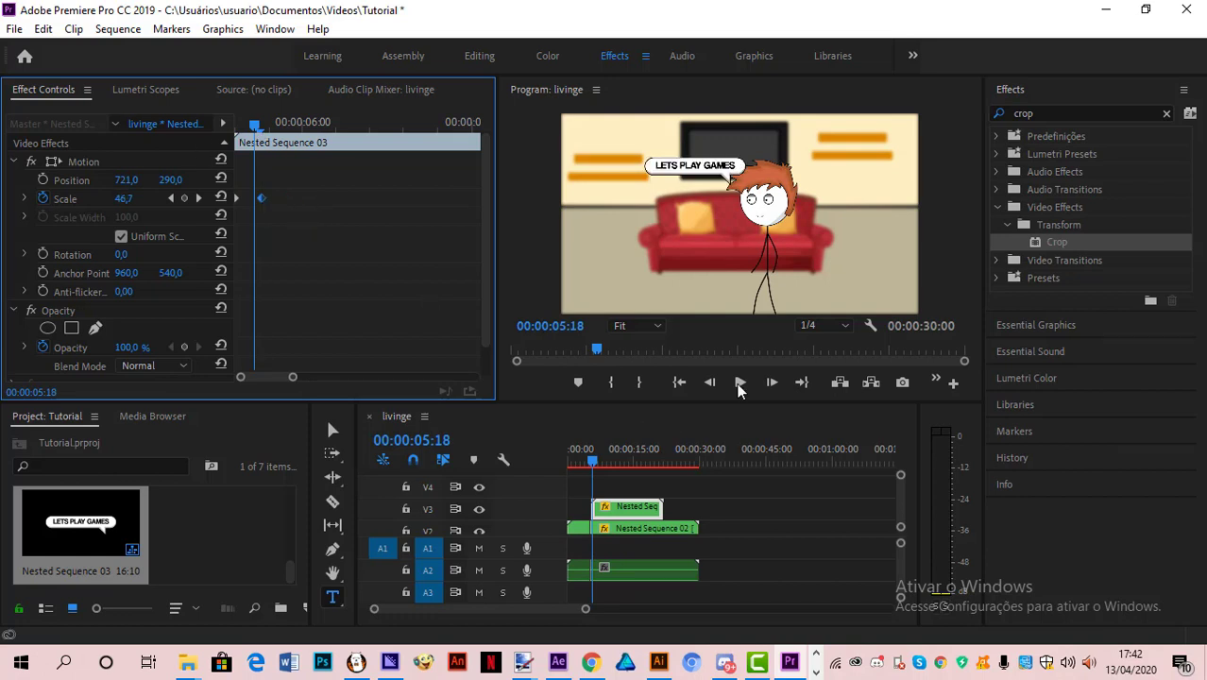
left_click(739, 382)
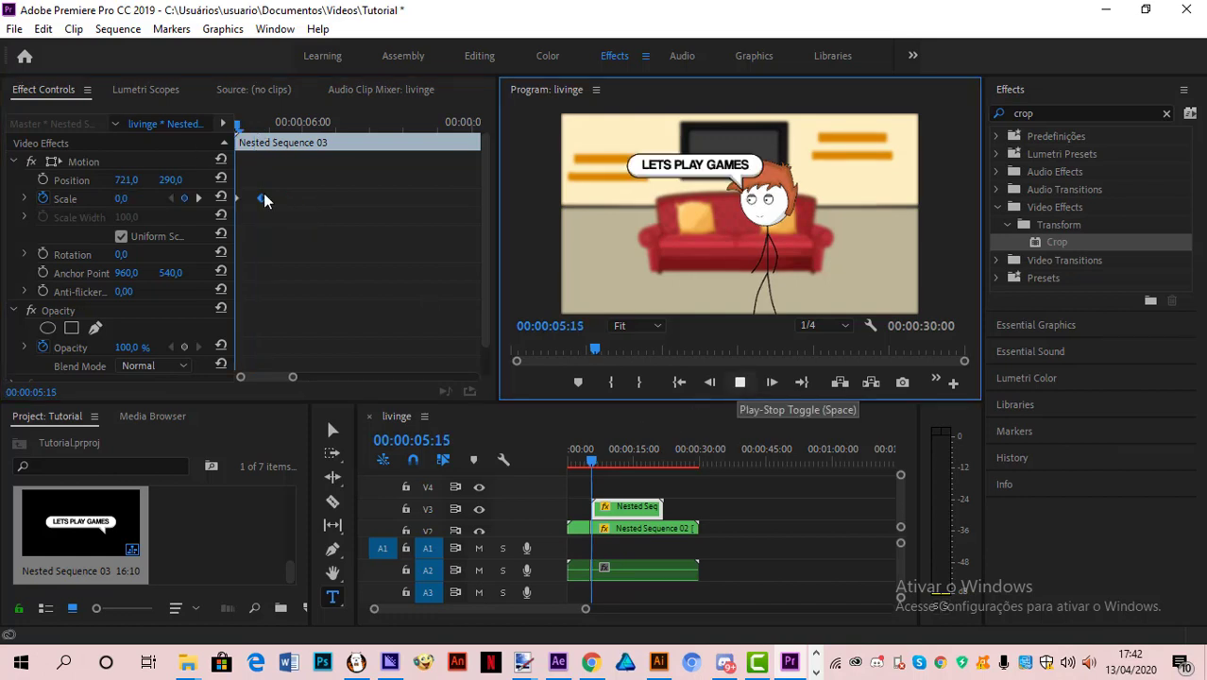
Step: Move the second scale keyframe to about 9 frames after the first and play the pop-in from 00:00:05:15
left_click_drag(262, 198, 279, 198)
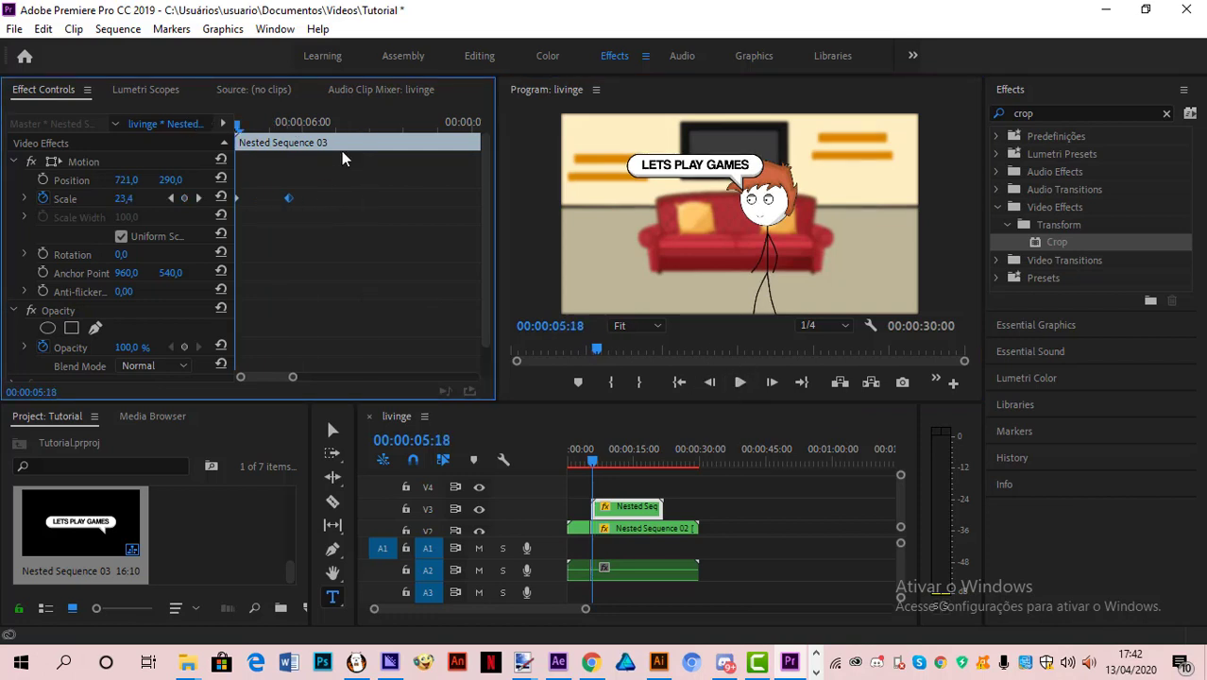
key("Left")
key("Left")
key("Left")
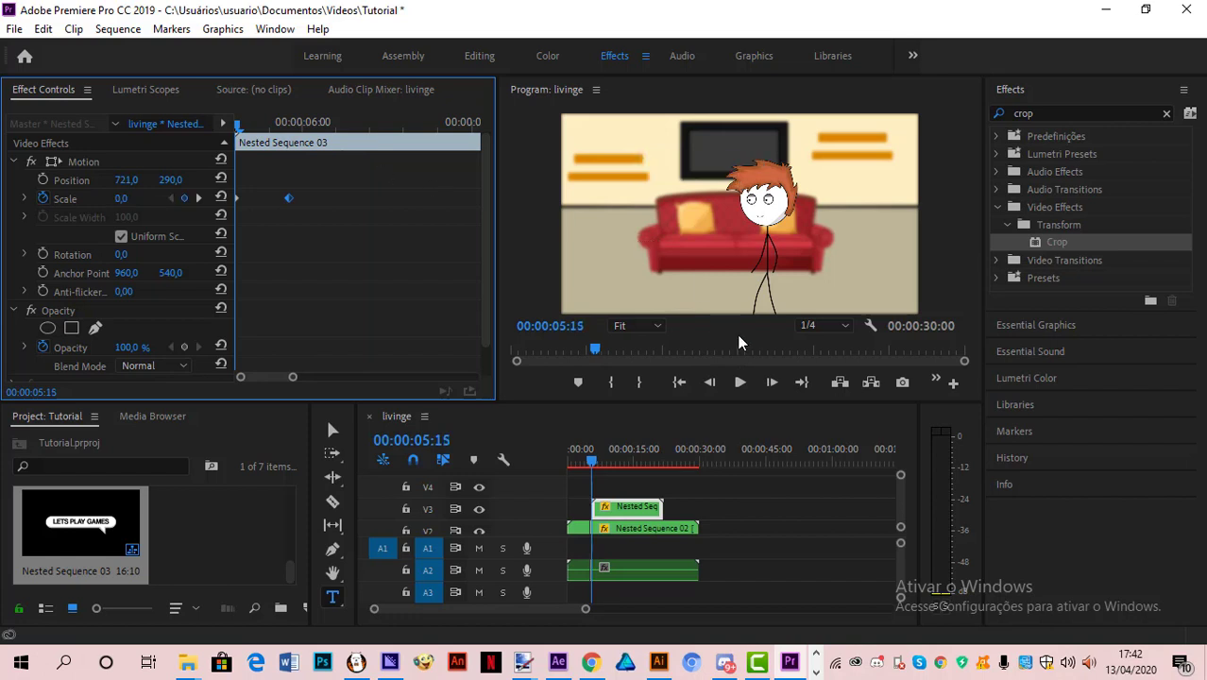
left_click(742, 380)
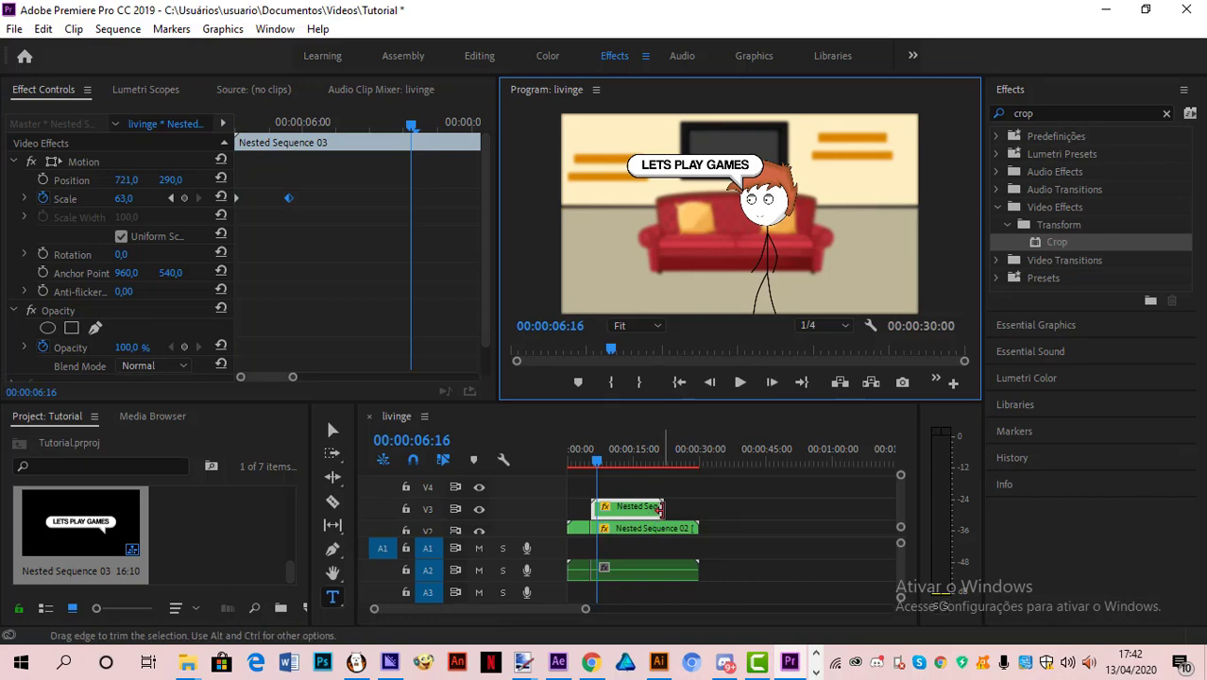
Step: Try to extend the speech bubble clip to the end of the V2 clip, and replay the pop-in from its start
left_click_drag(662, 510, 703, 517)
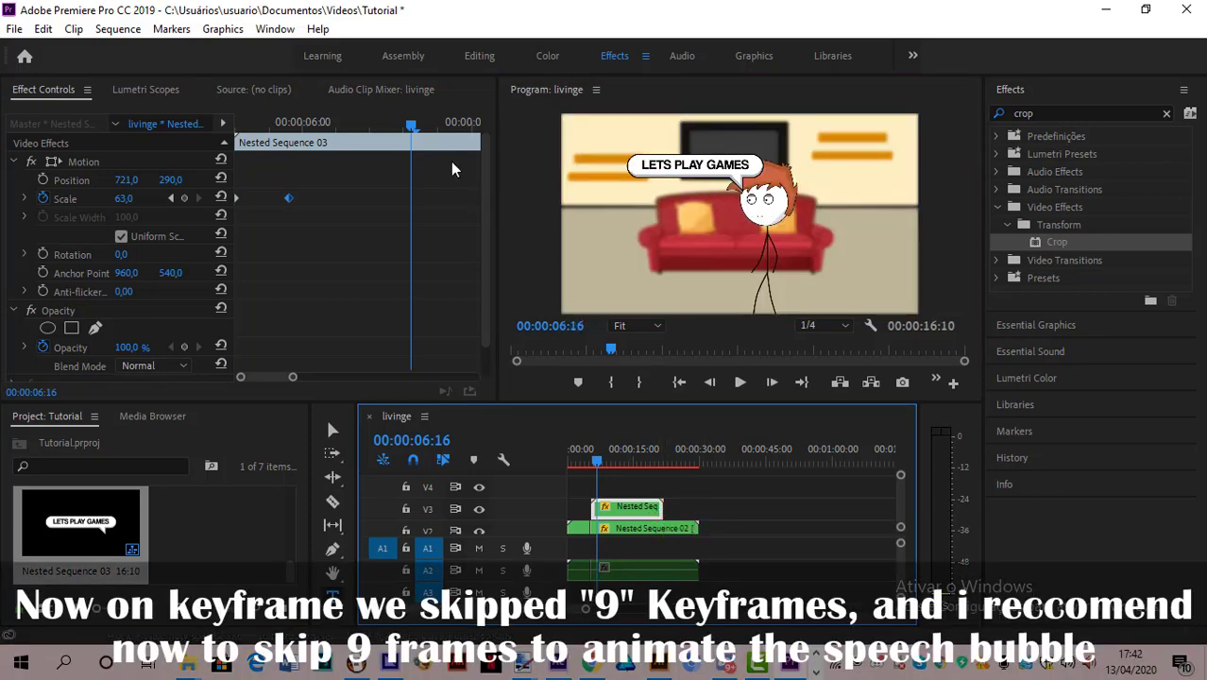
left_click_drag(318, 127, 148, 135)
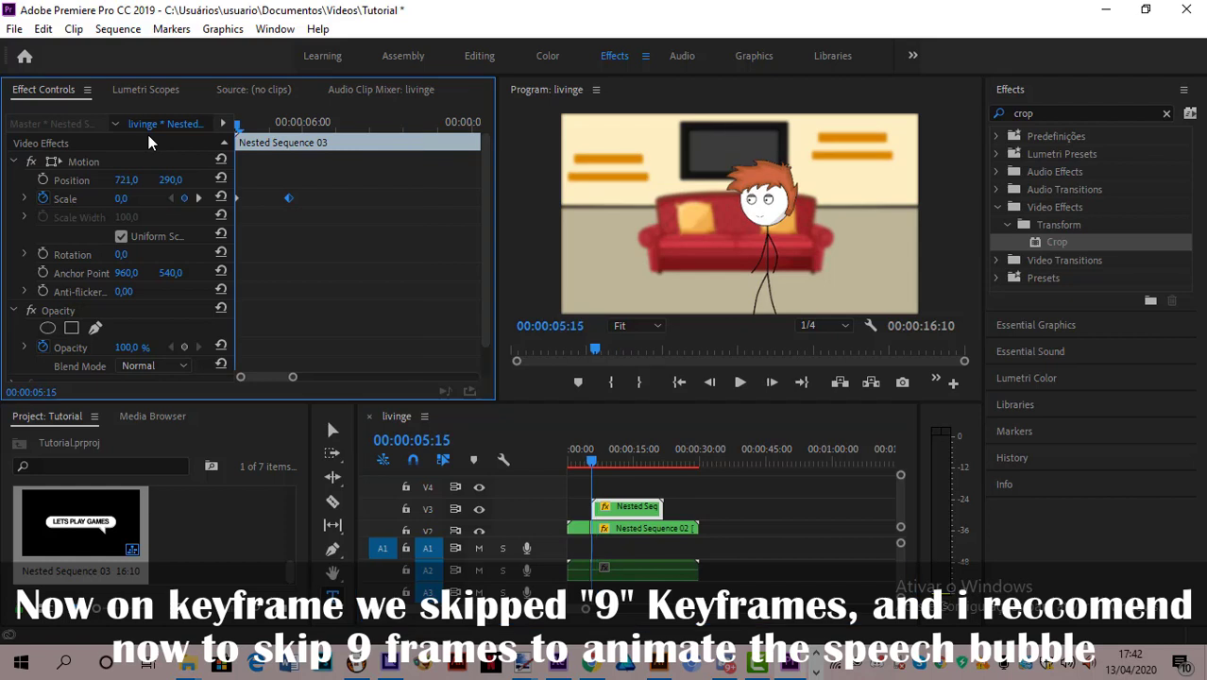
left_click(742, 384)
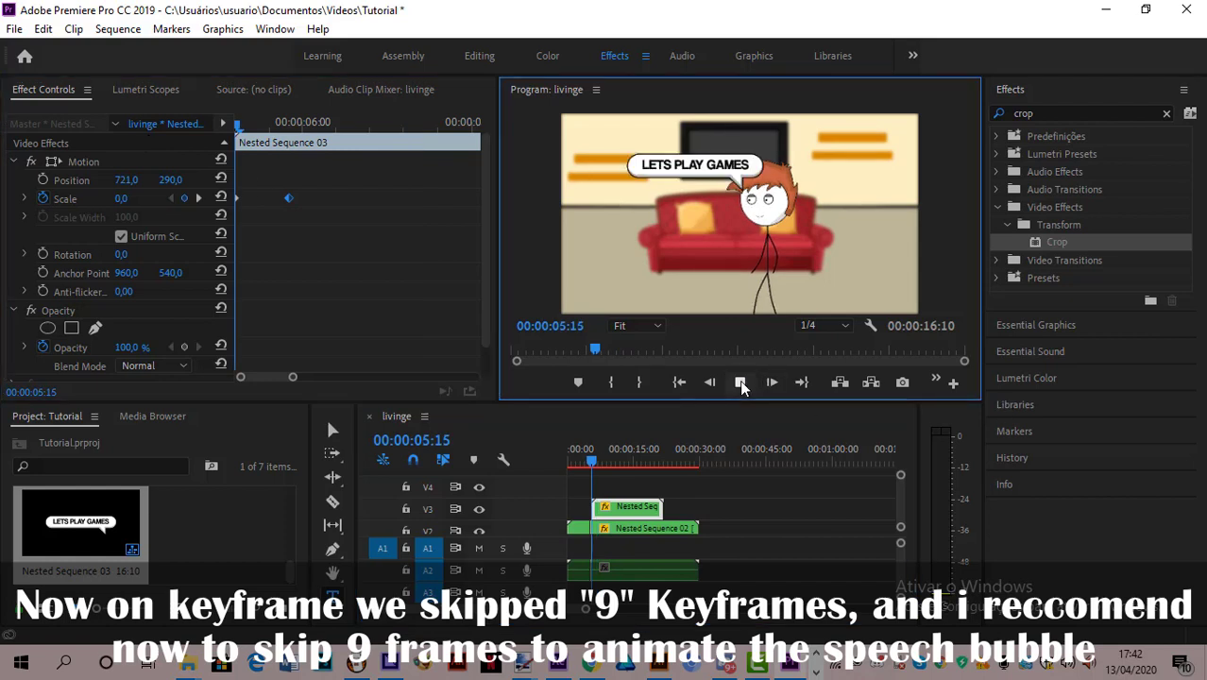
left_click(742, 383)
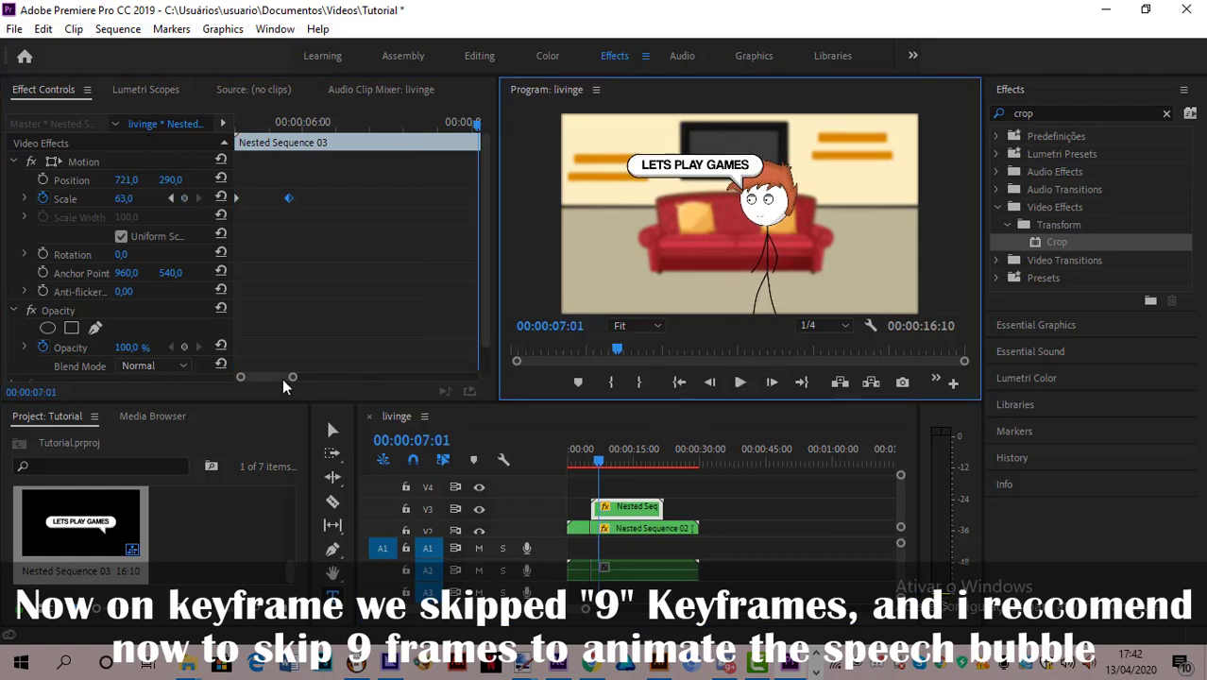
Step: Add a scale keyframe at 00:00:07:05 that holds the speech bubble at 63
left_click_drag(292, 377, 309, 383)
left_click_drag(400, 123, 415, 123)
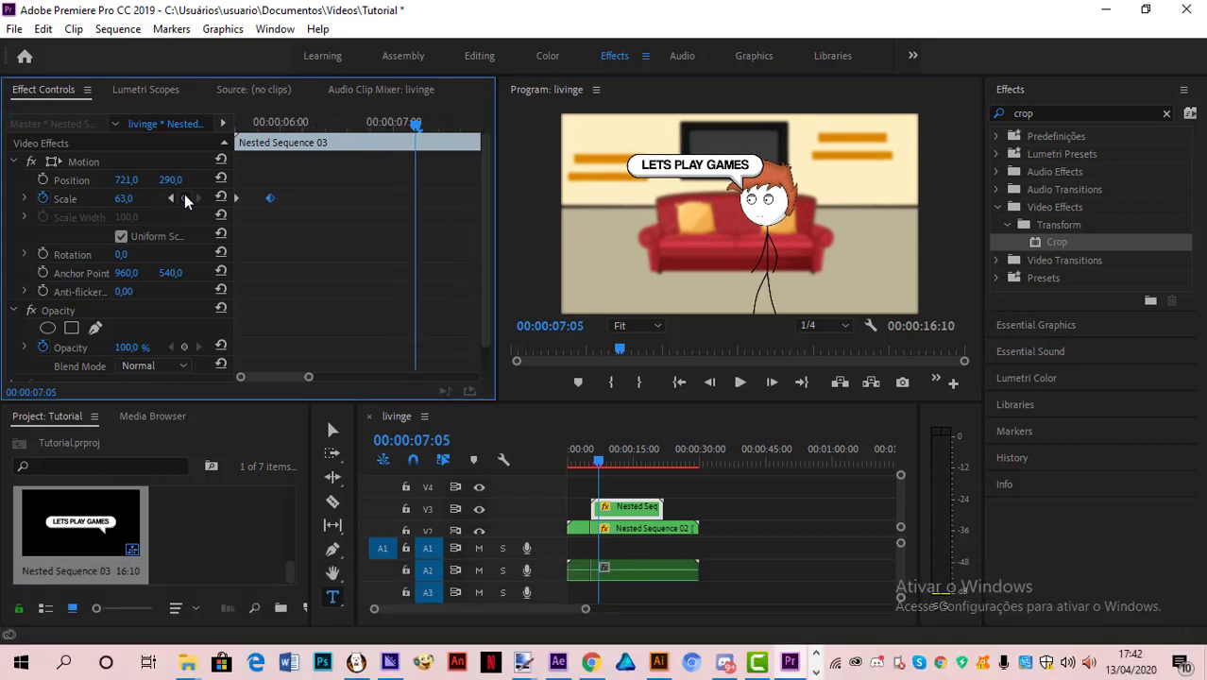
left_click(185, 198)
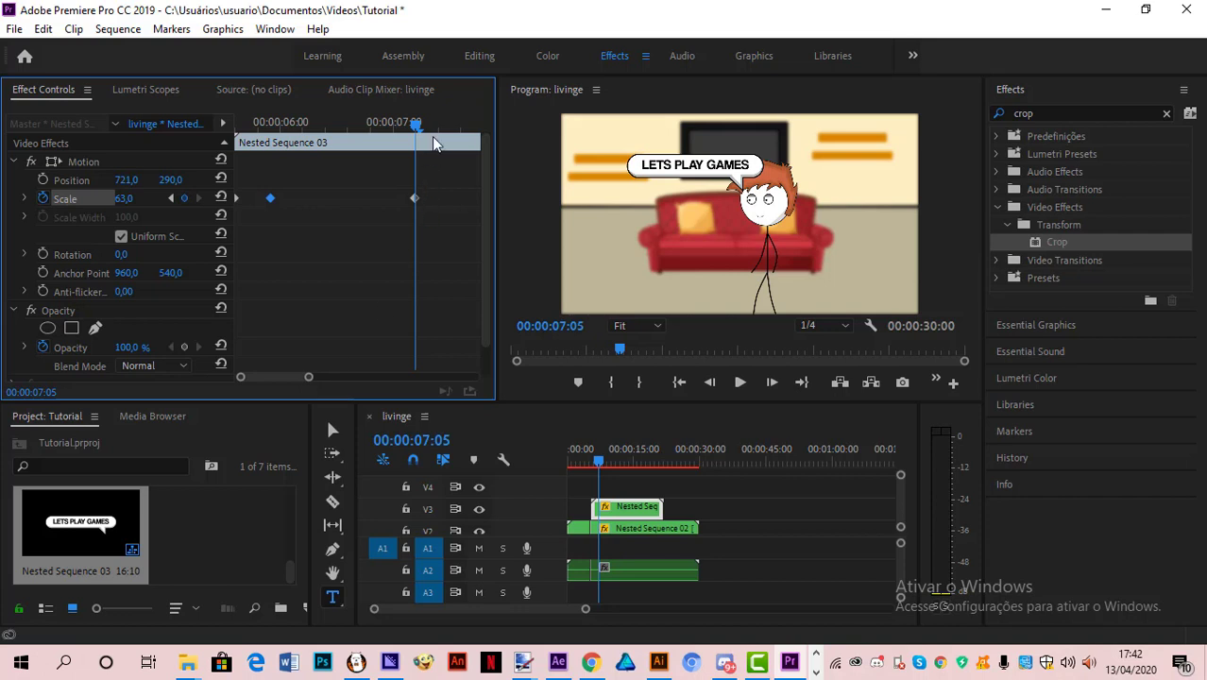
Step: Count the frames between the first two scale keyframes and set the bubble's scale to 0 at 00:00:07:13
left_click(299, 121)
left_click(236, 124)
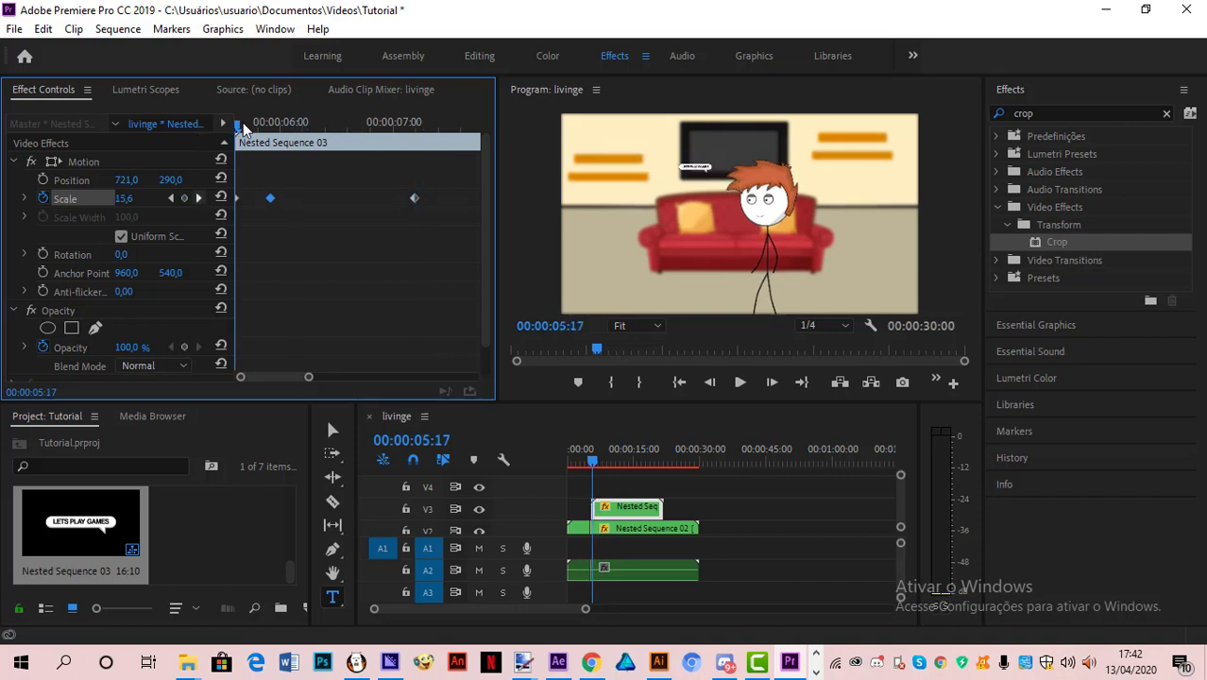
left_click_drag(243, 124, 275, 137)
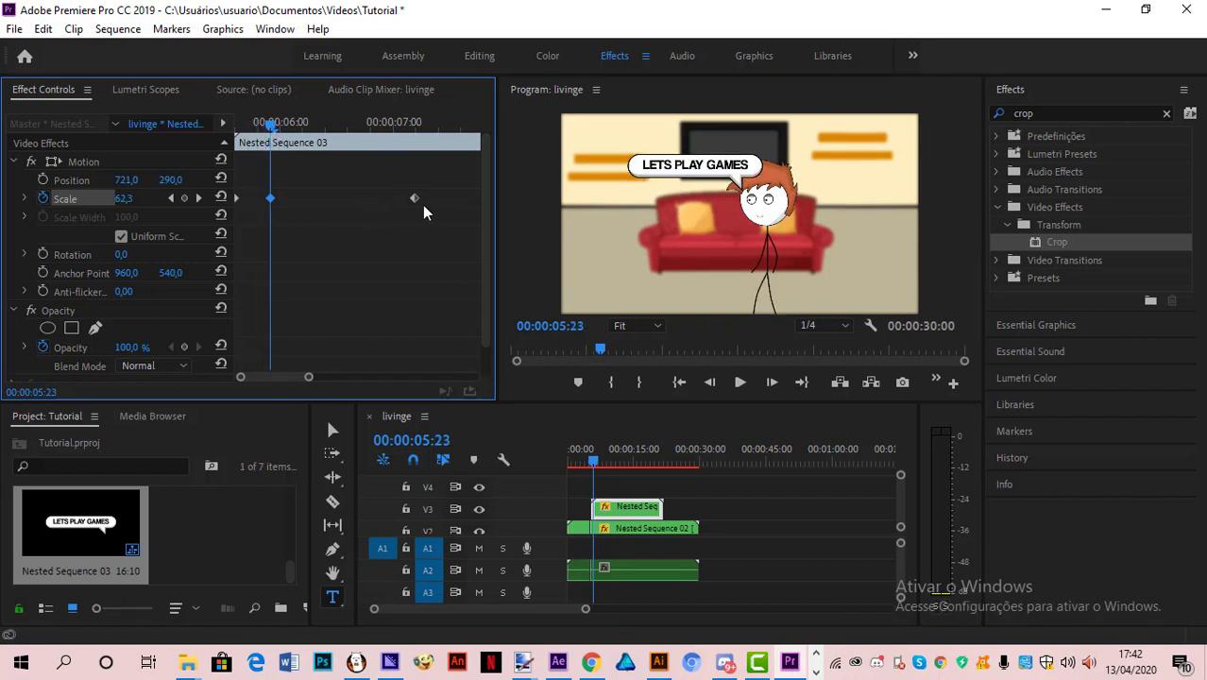
left_click(416, 124)
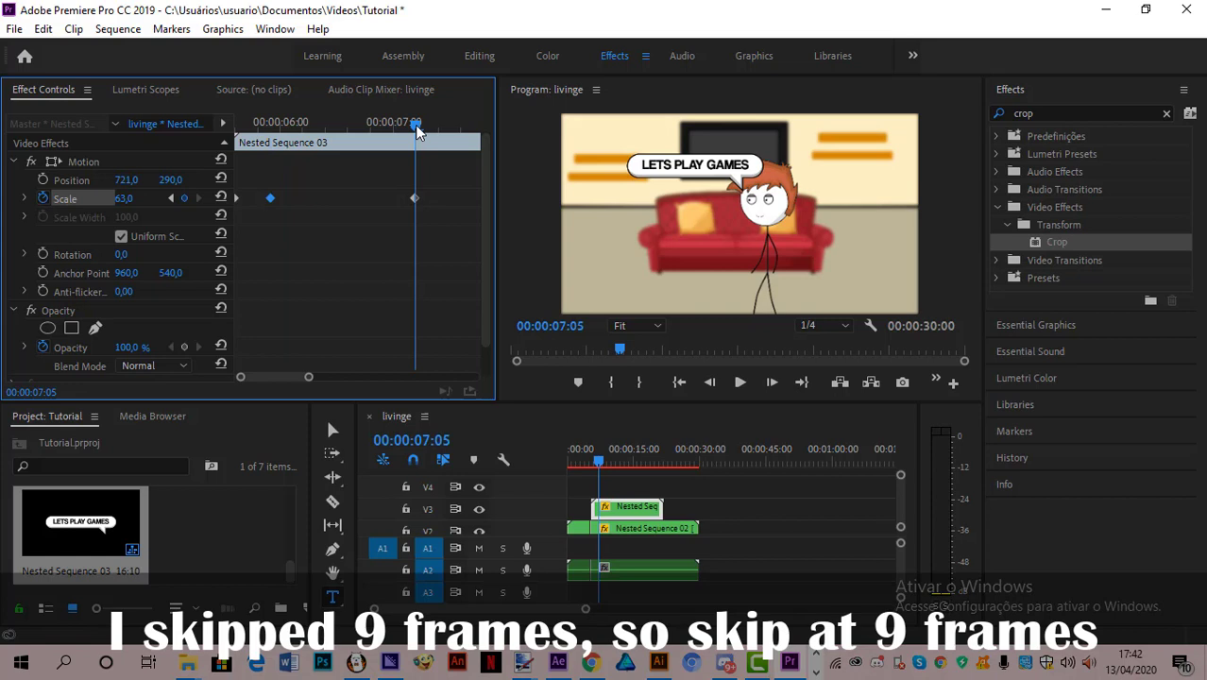
left_click_drag(419, 131, 453, 138)
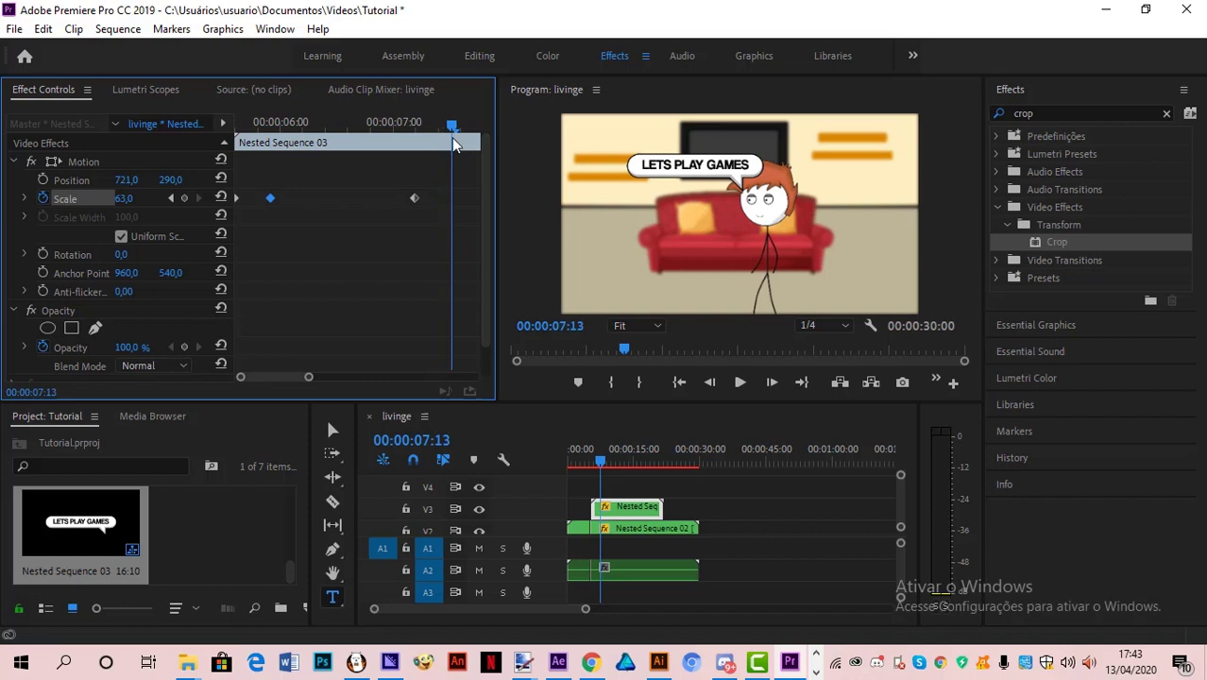
left_click(126, 198)
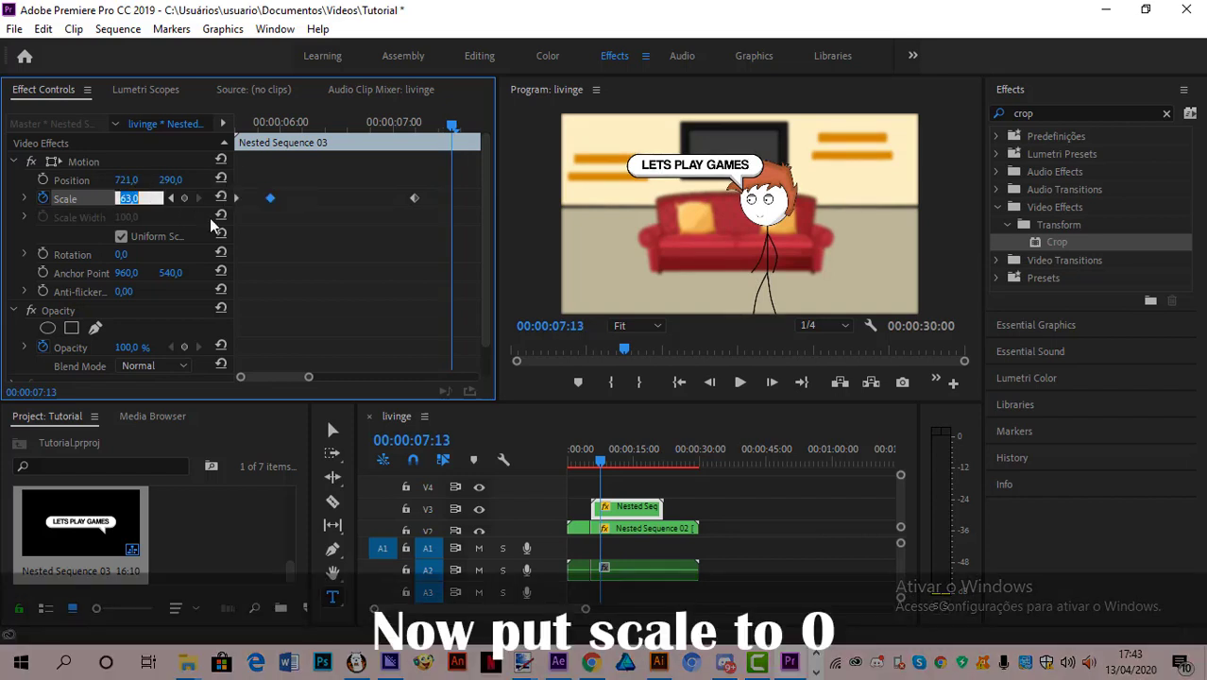
type("0")
left_click(447, 127)
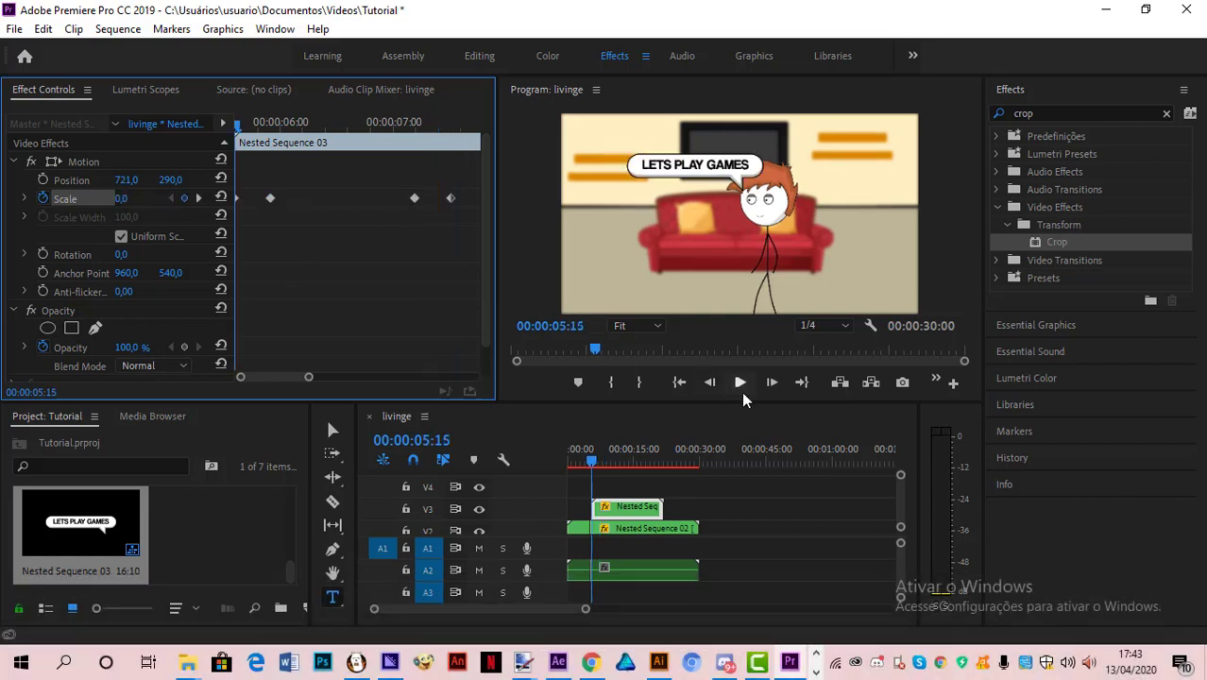
Step: Trim the speech bubble clip to end at 00:00:07:19 and split the character clip on V2 at the same time
left_click(738, 385)
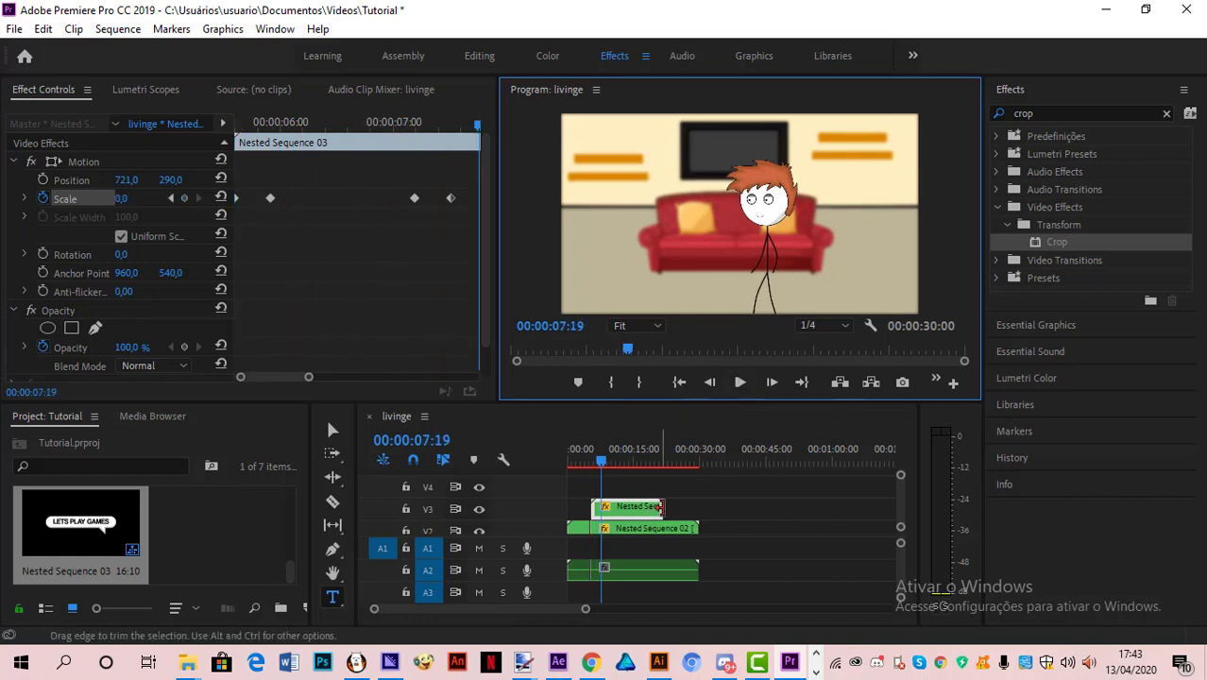
left_click_drag(595, 508, 601, 510)
left_click(643, 529)
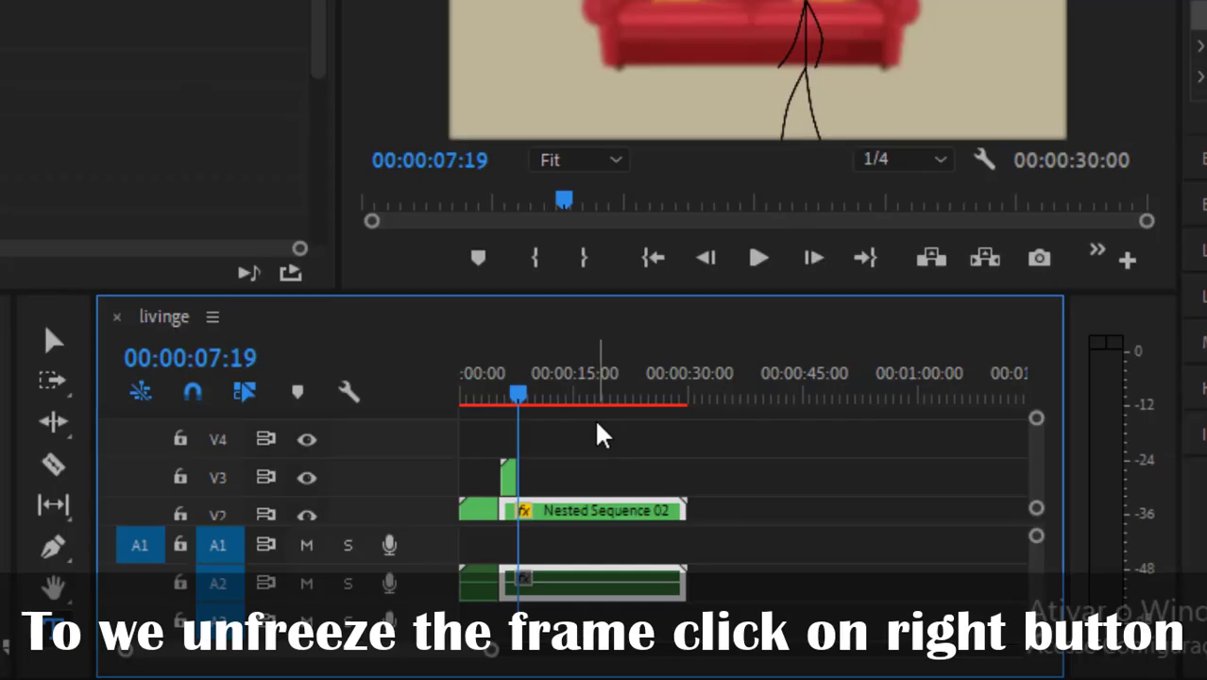
key("ctrl+k")
Step: Turn off Hold On in the Frame Hold Options of the V2 clip after the cut, and play it
left_click(551, 524)
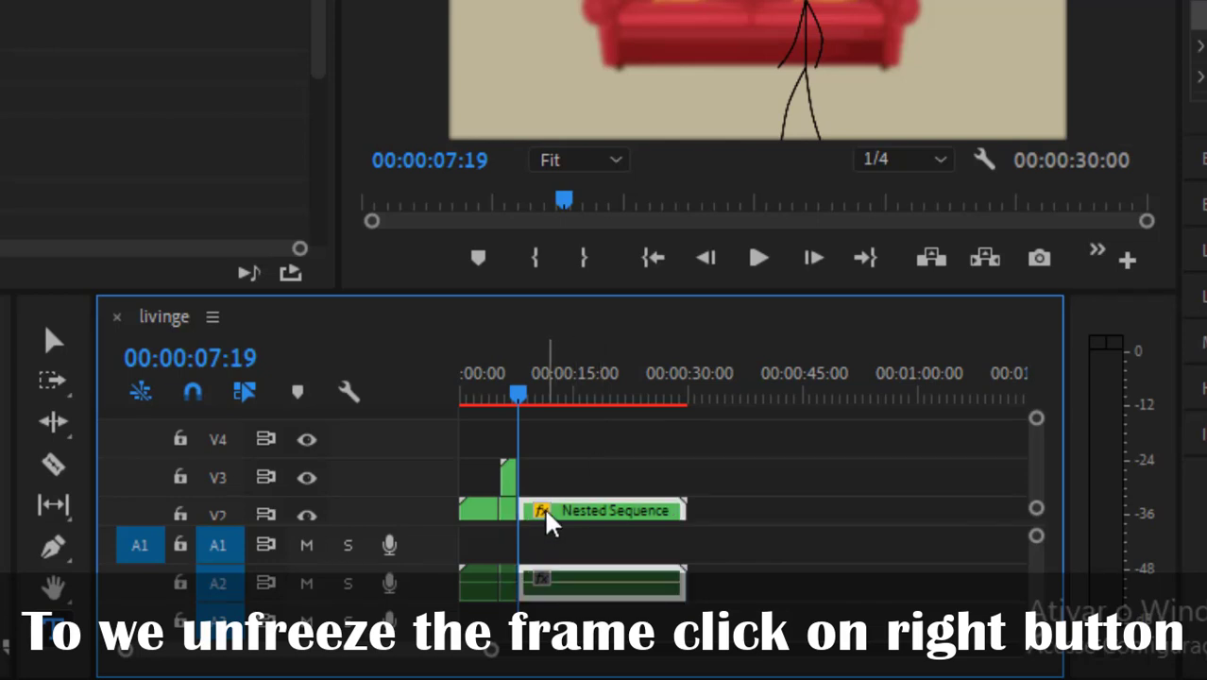
scroll(1048, 477, "down", 1)
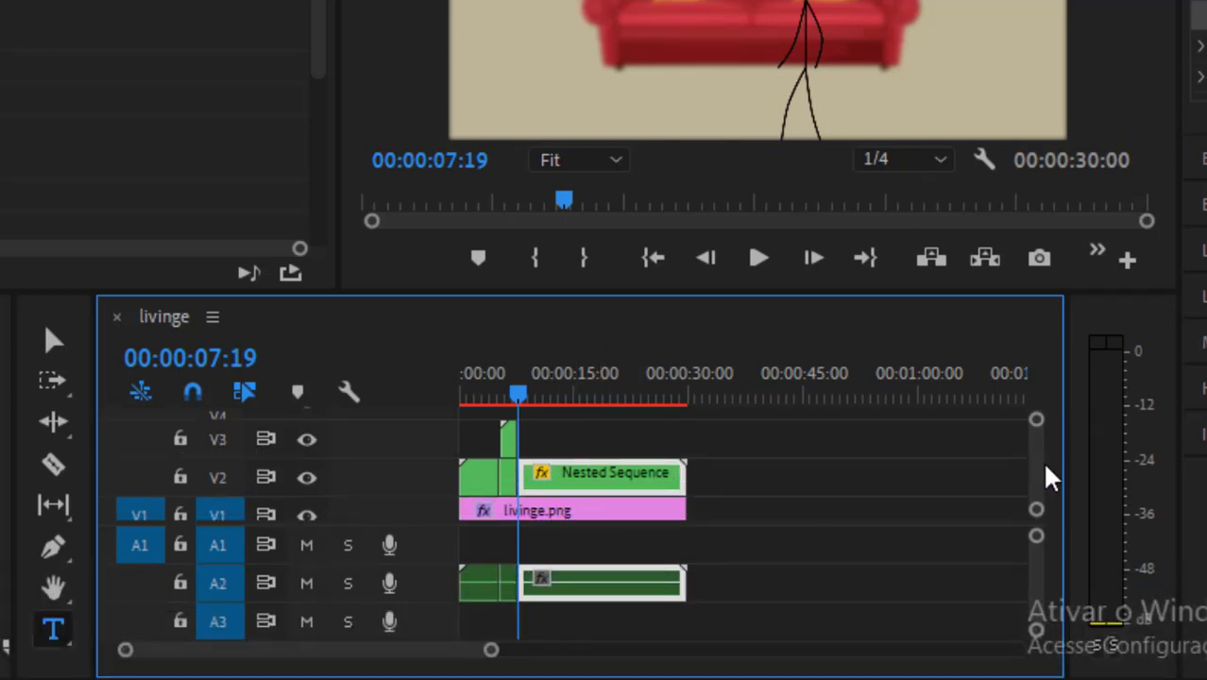
right_click(539, 477)
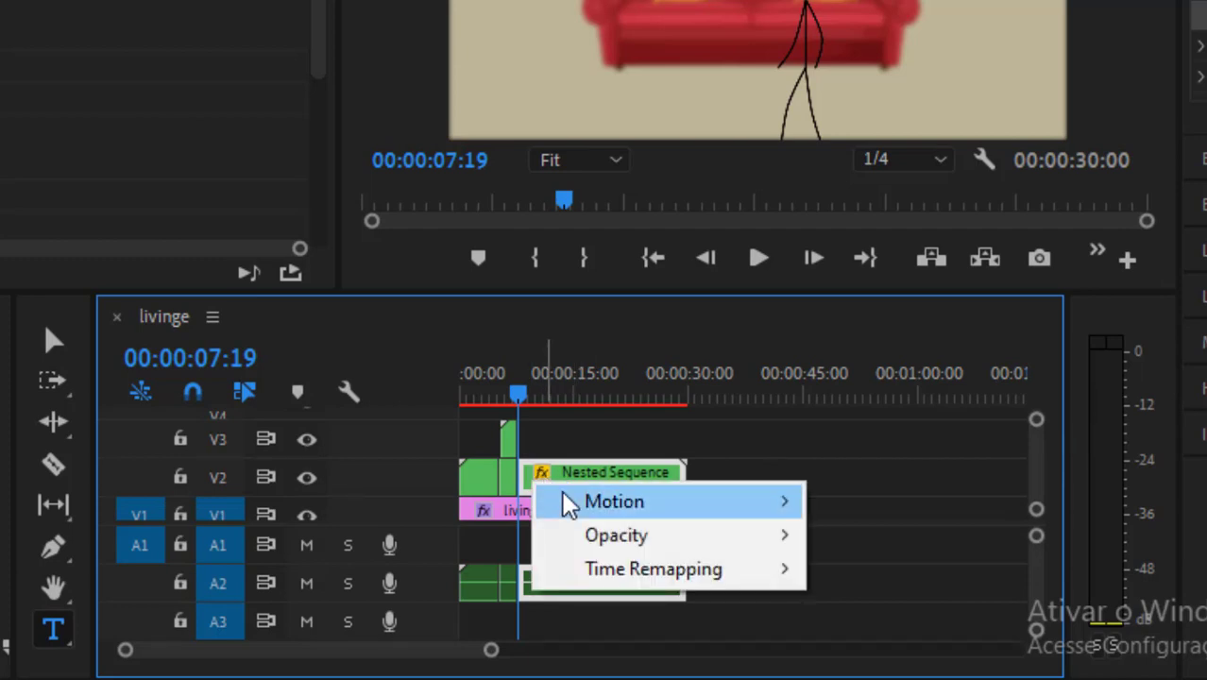
right_click(609, 477)
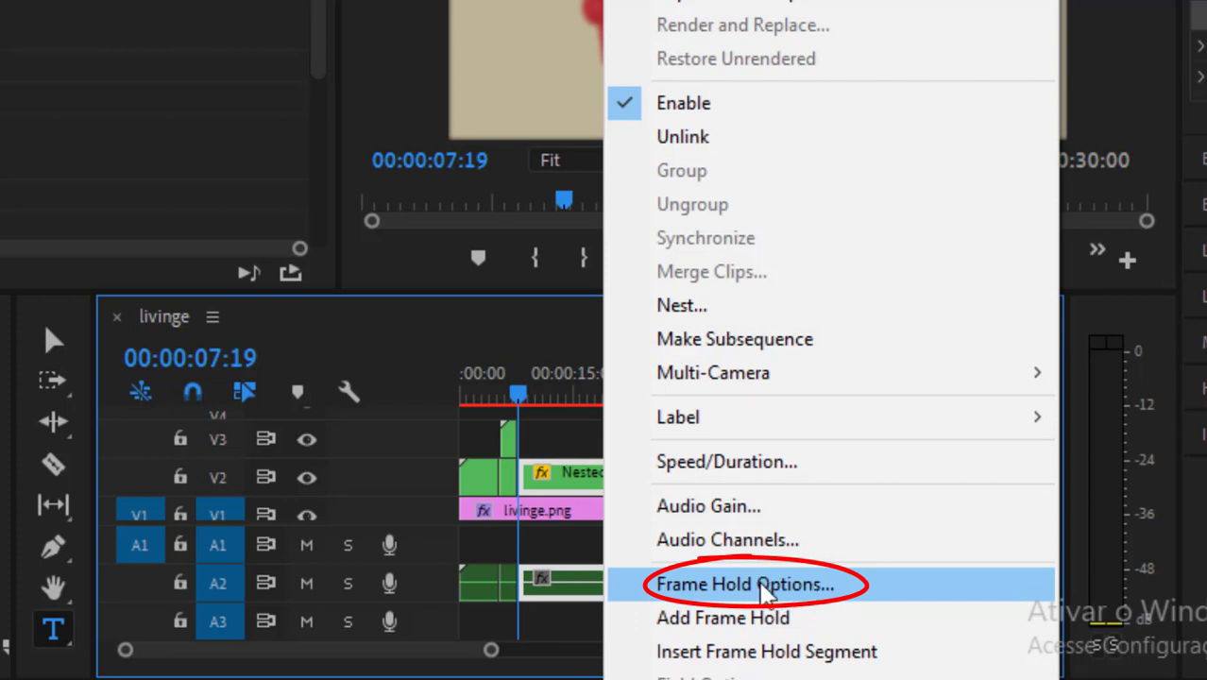
left_click(767, 585)
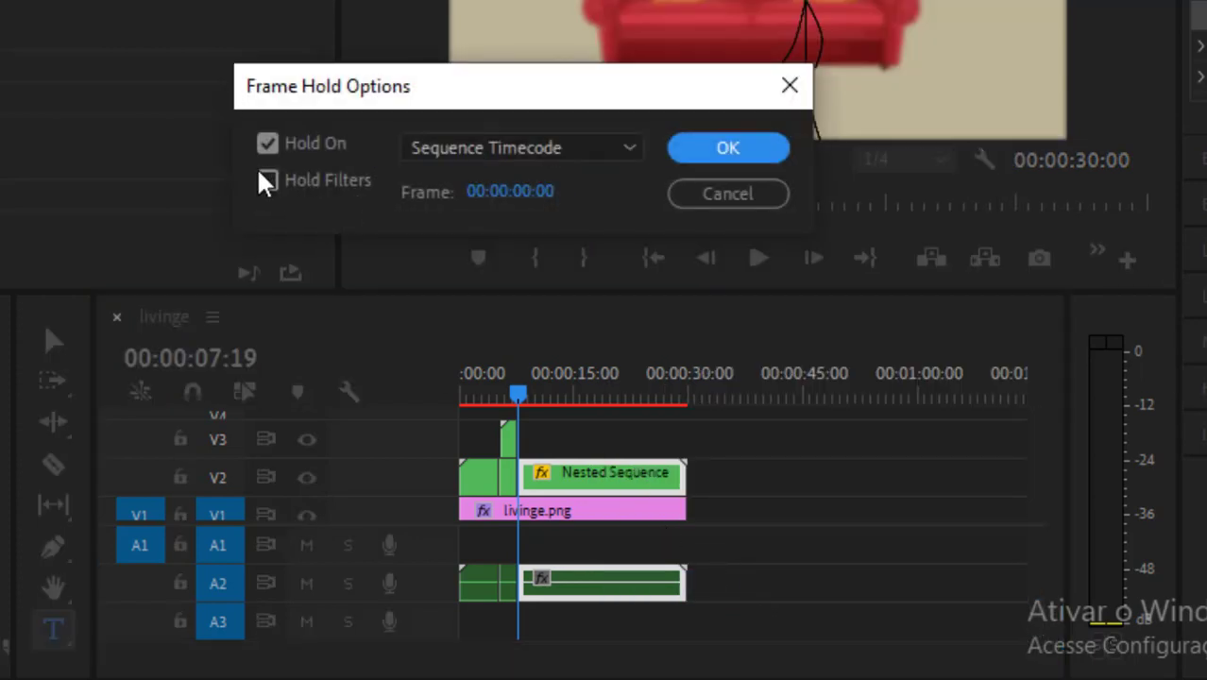
left_click(267, 143)
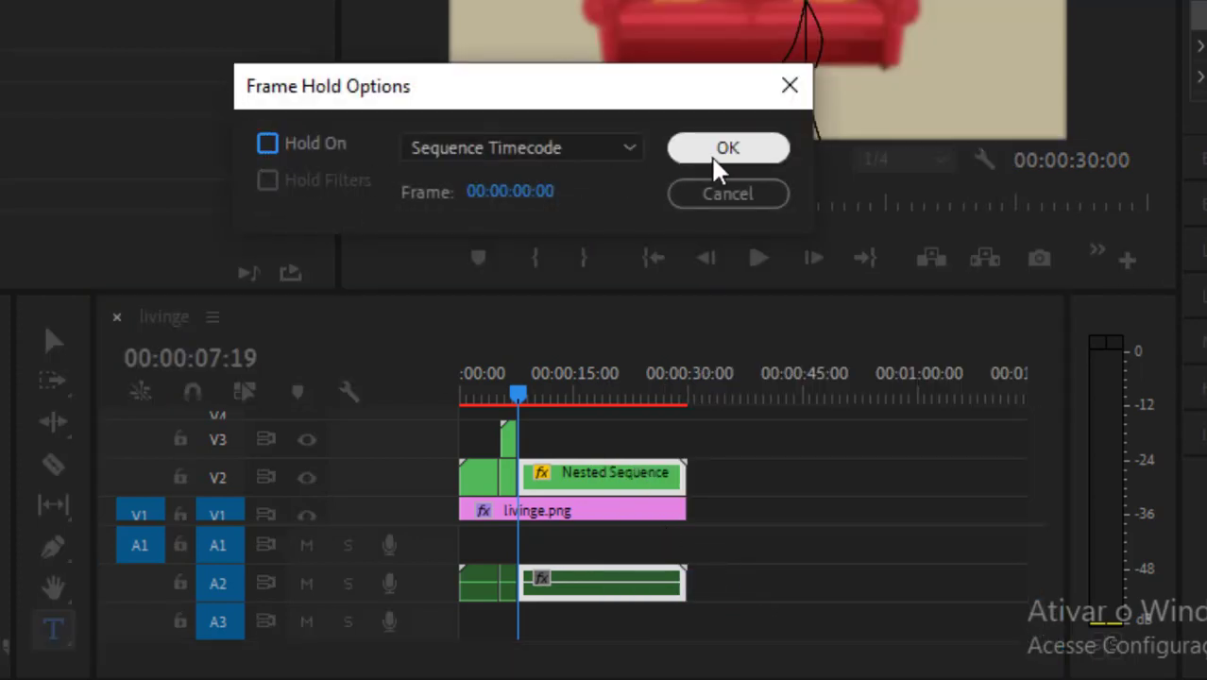
left_click(762, 267)
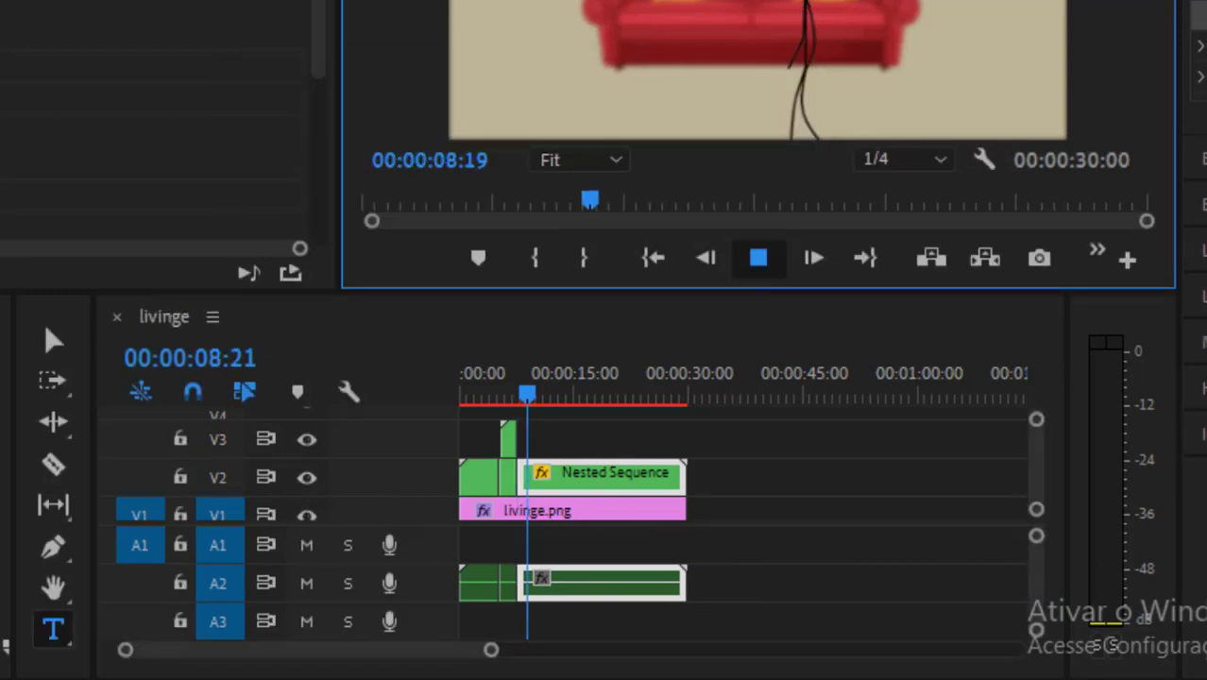
key("space")
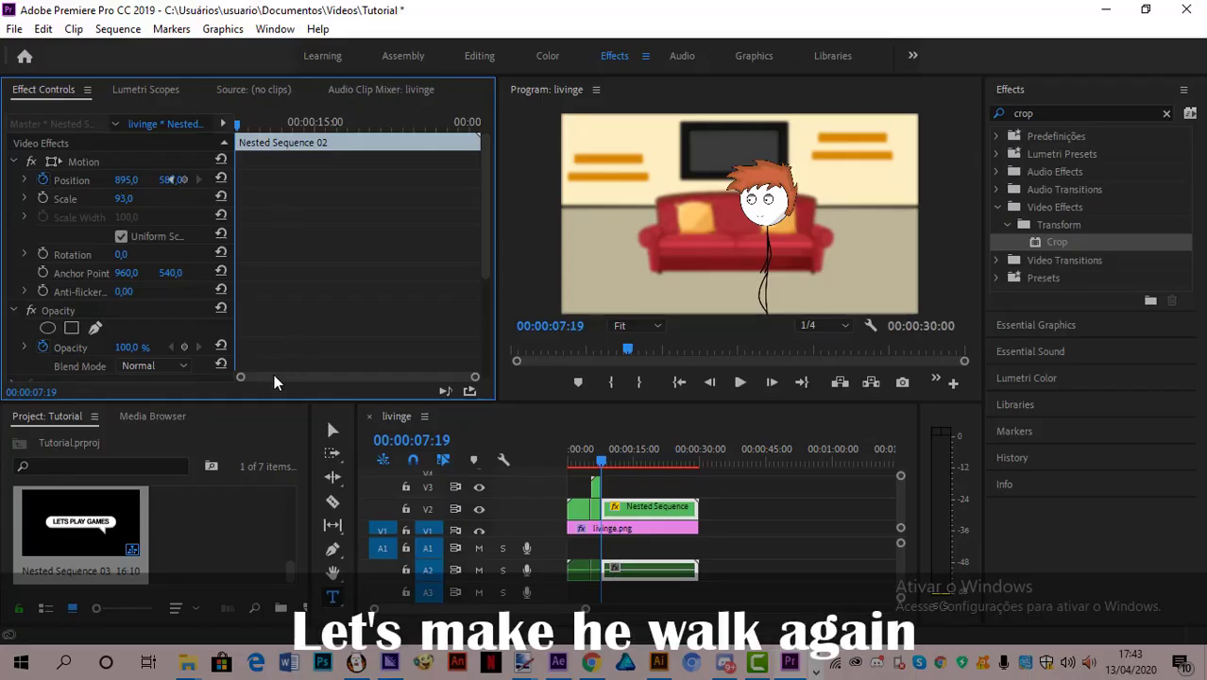
Step: Keyframe the unfrozen character's horizontal position from 895 at 00:00:07:19 to -395 at 00:00:12:05
left_click(137, 180)
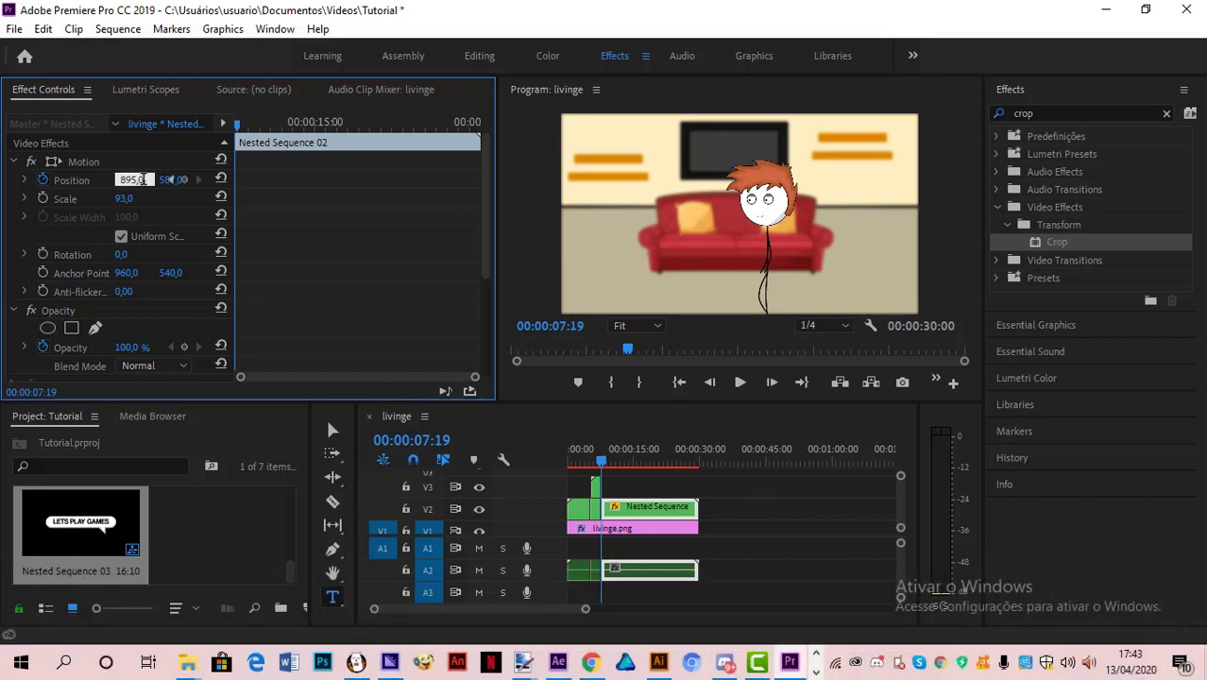
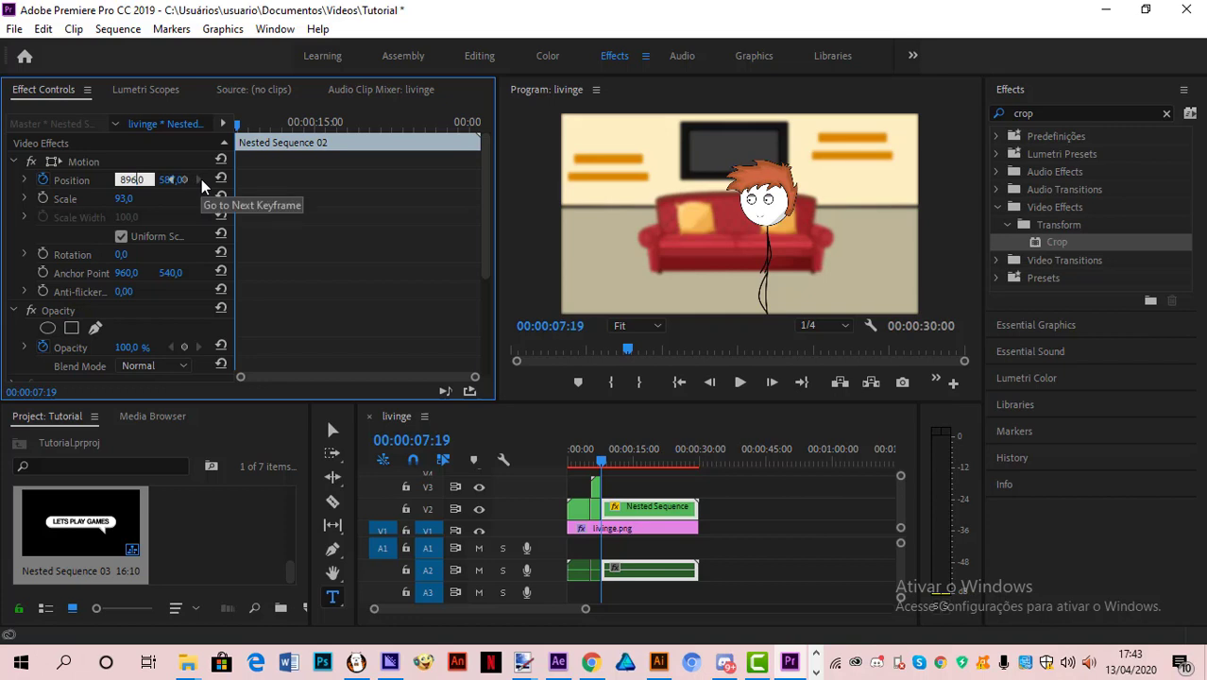
type("896,0")
key("Return")
left_click(126, 181)
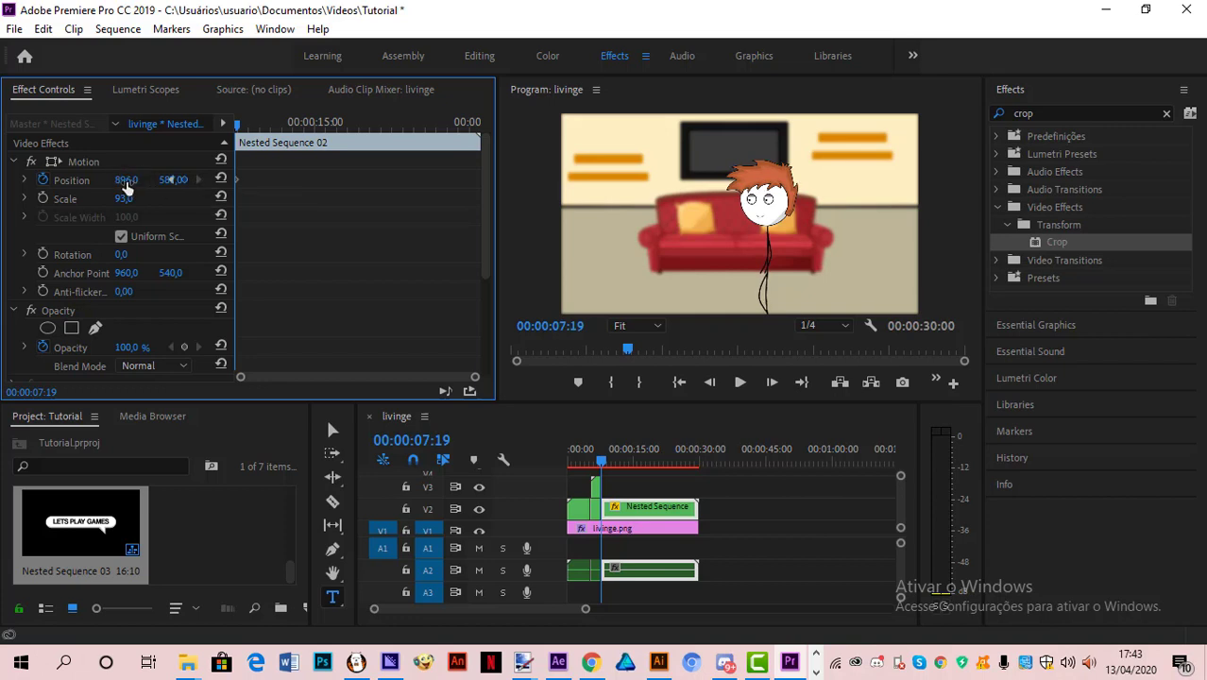
type("895")
key("Return")
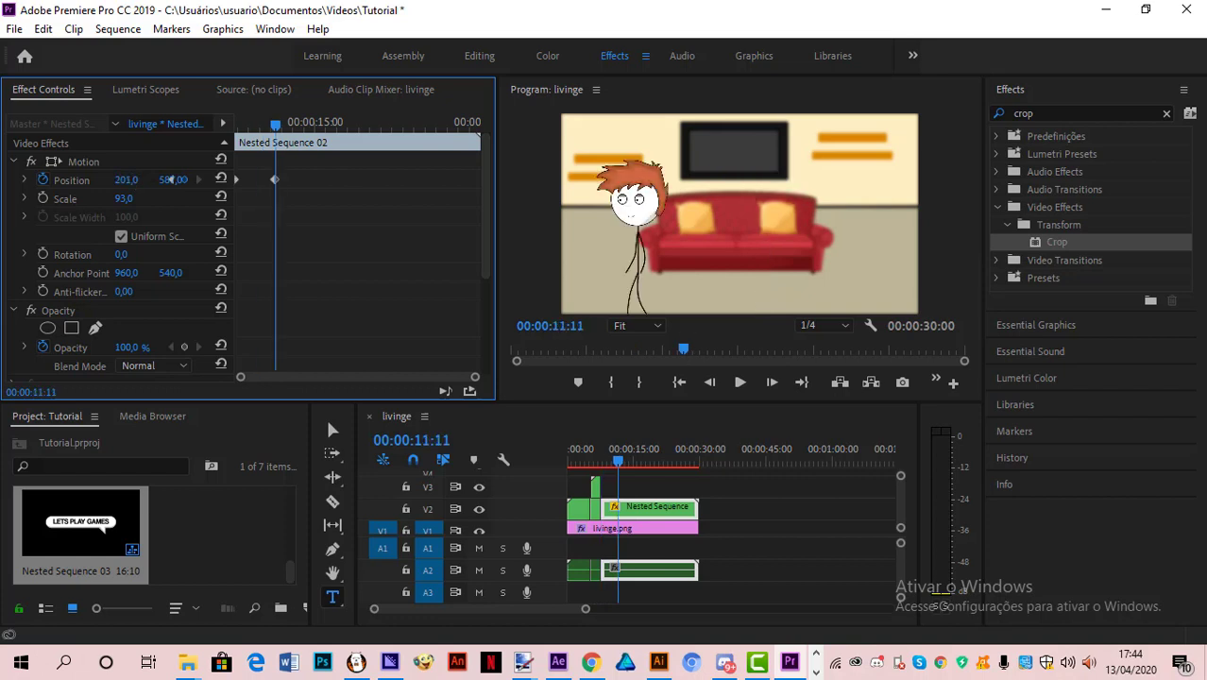
left_click_drag(123, 179, 2, 180)
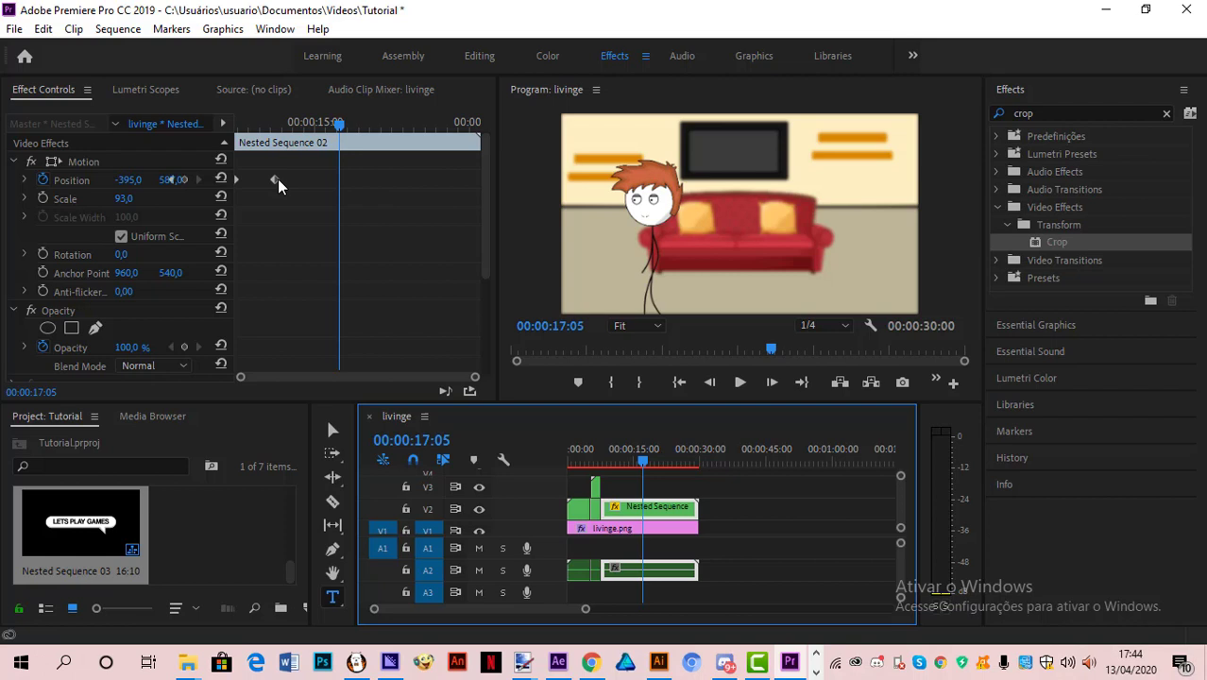
left_click_drag(278, 180, 284, 120)
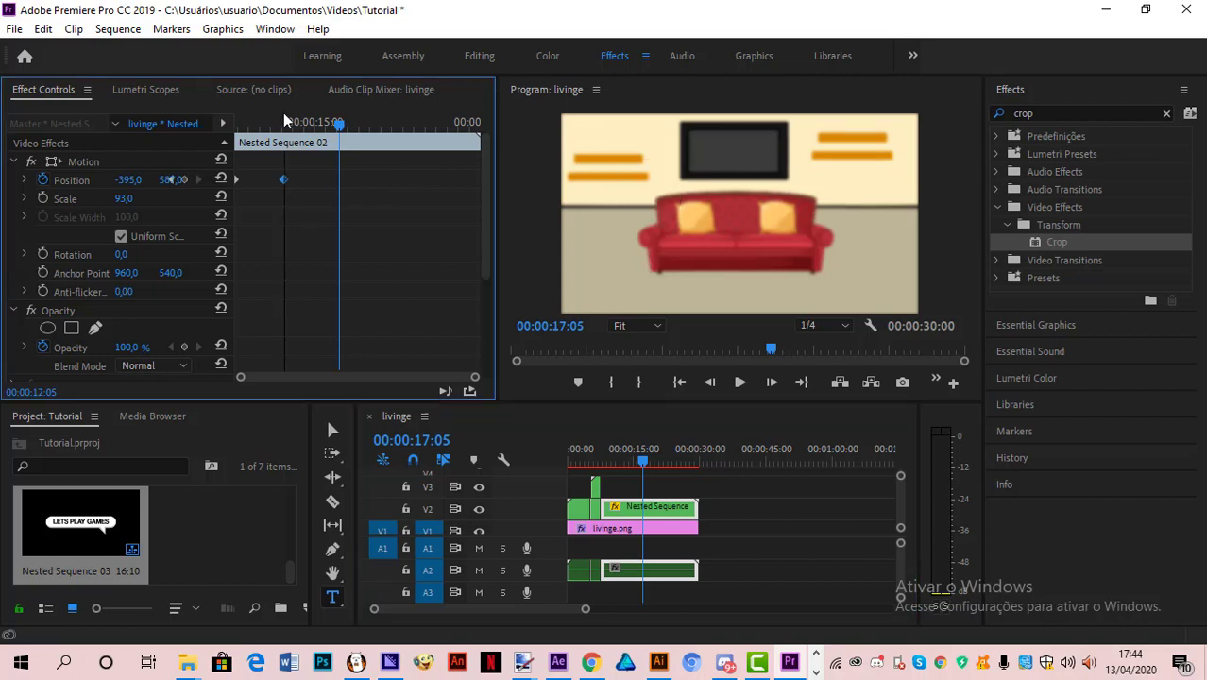
Step: Split the character and living room background clips at the 00:00:12:05 keyframe and delete the parts after the cut
left_click(285, 121)
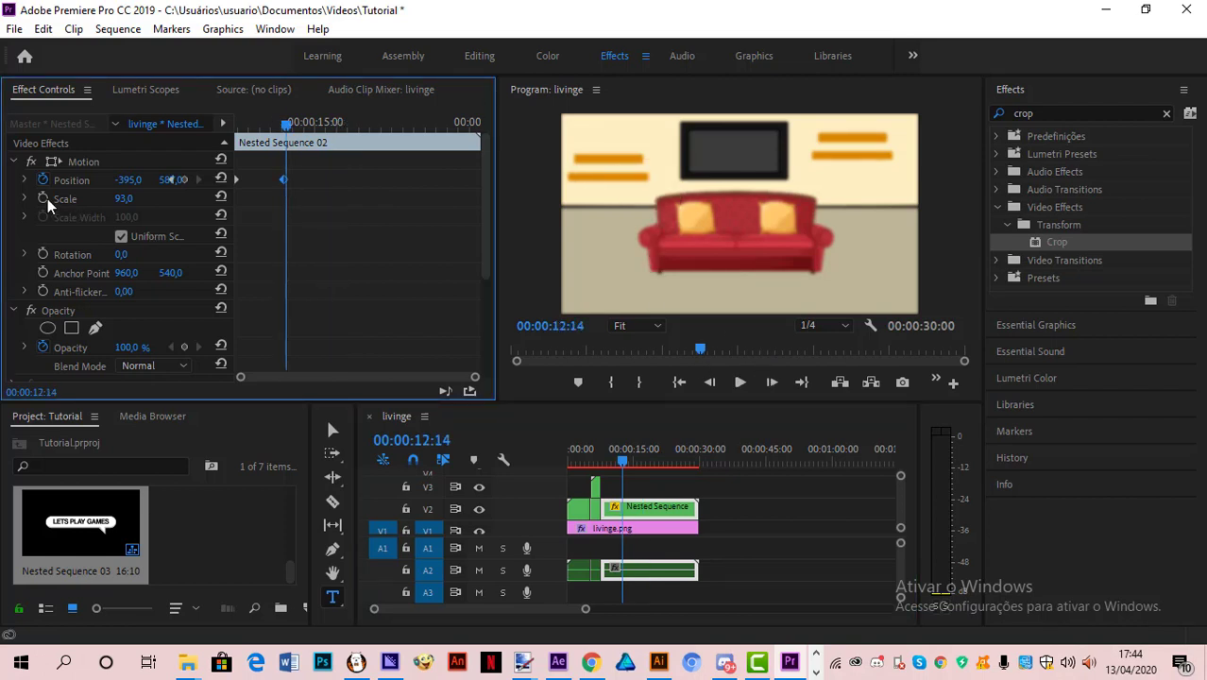
left_click(171, 179)
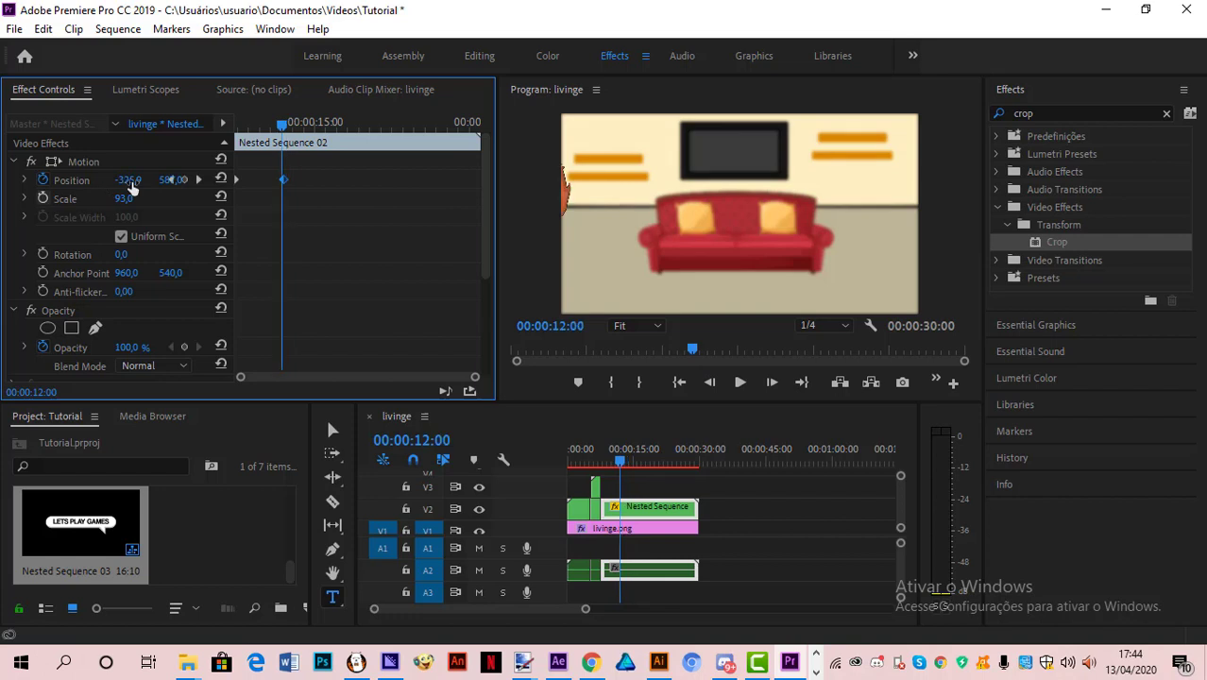
left_click(199, 180)
left_click(645, 525, "shift")
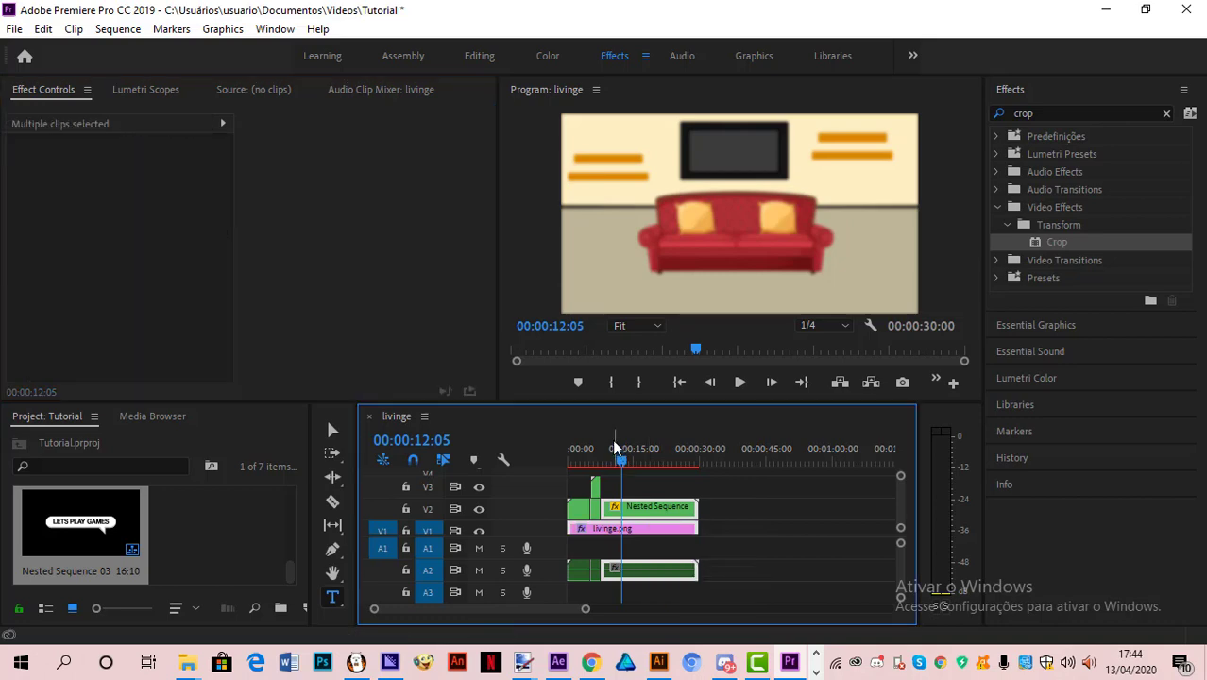
key("ctrl+k")
left_click(660, 527)
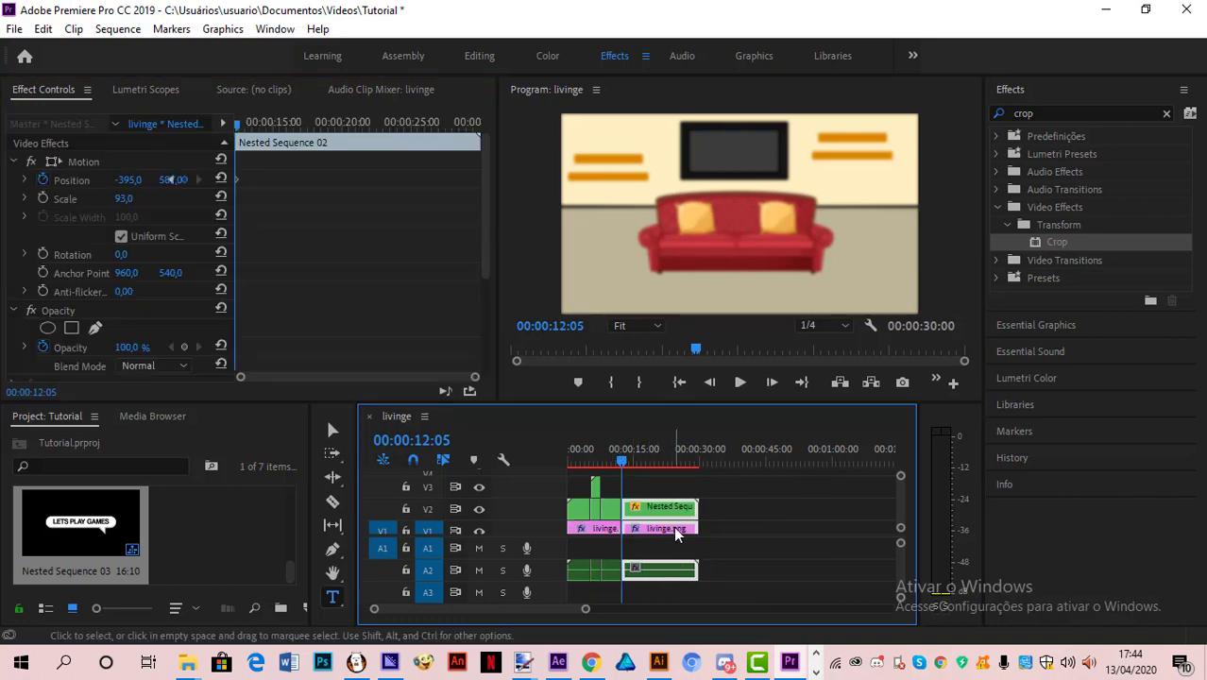
key("Delete")
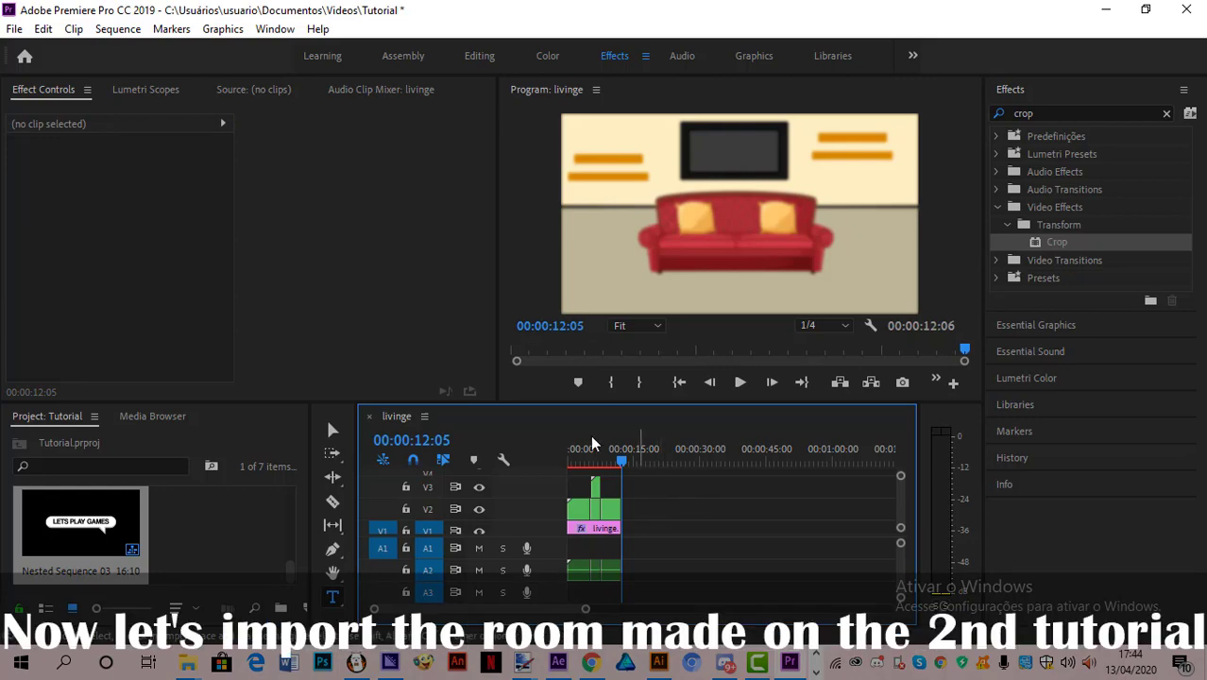
Step: Save the project, switch to the File Explorer window with the image search results and search for "room"
mouse_move(189, 660)
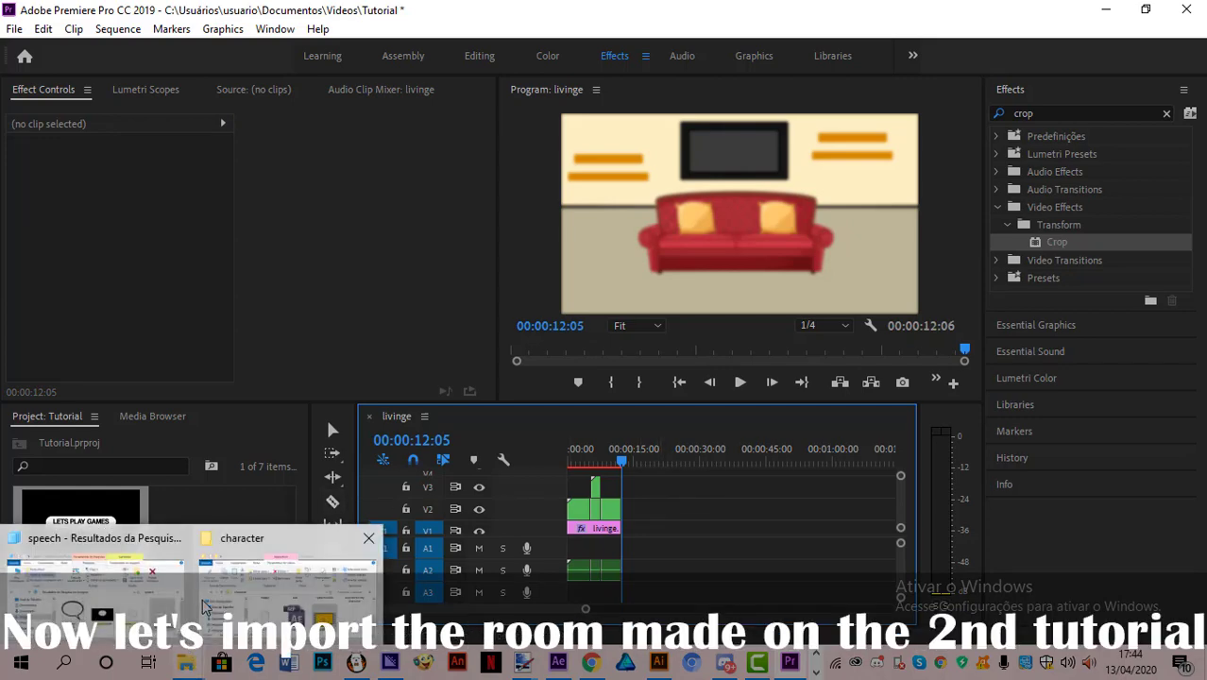
mouse_move(151, 595)
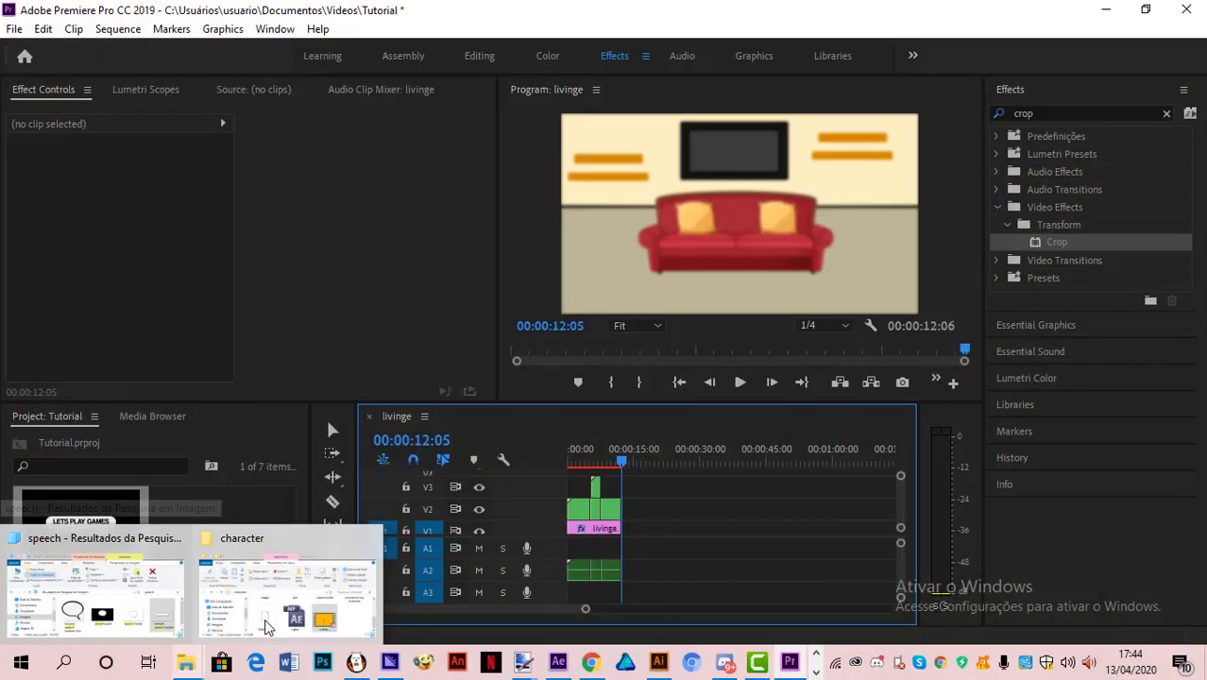
key("ctrl+s")
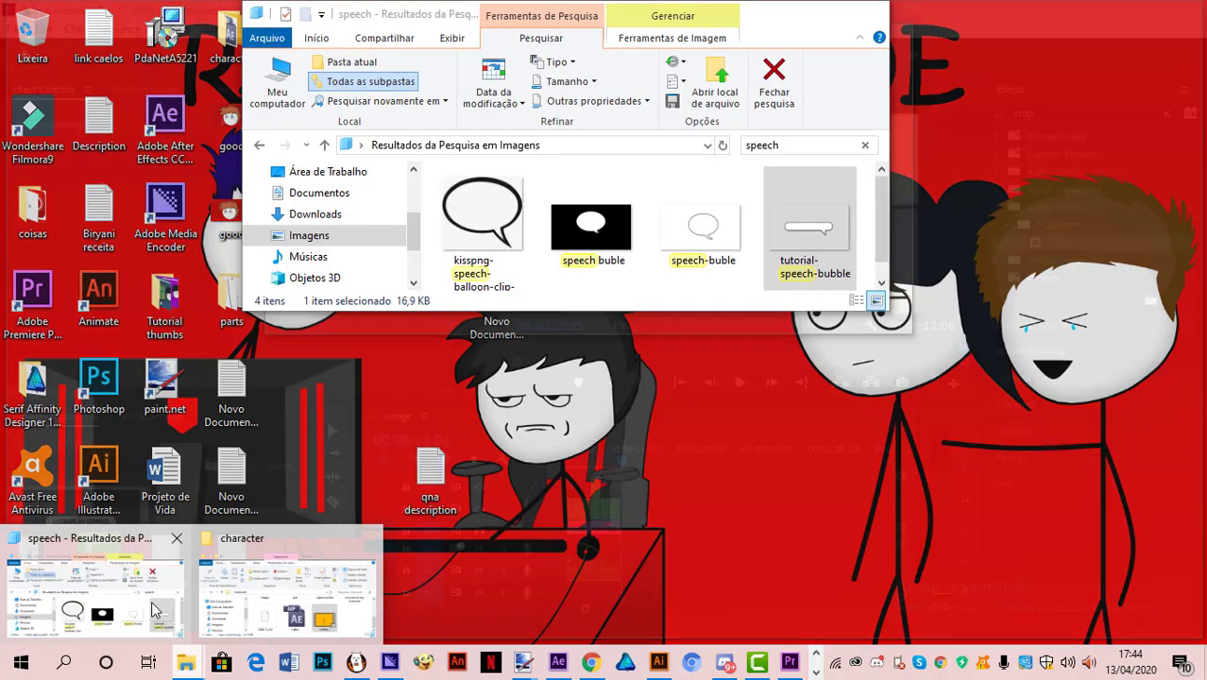
left_click(151, 600)
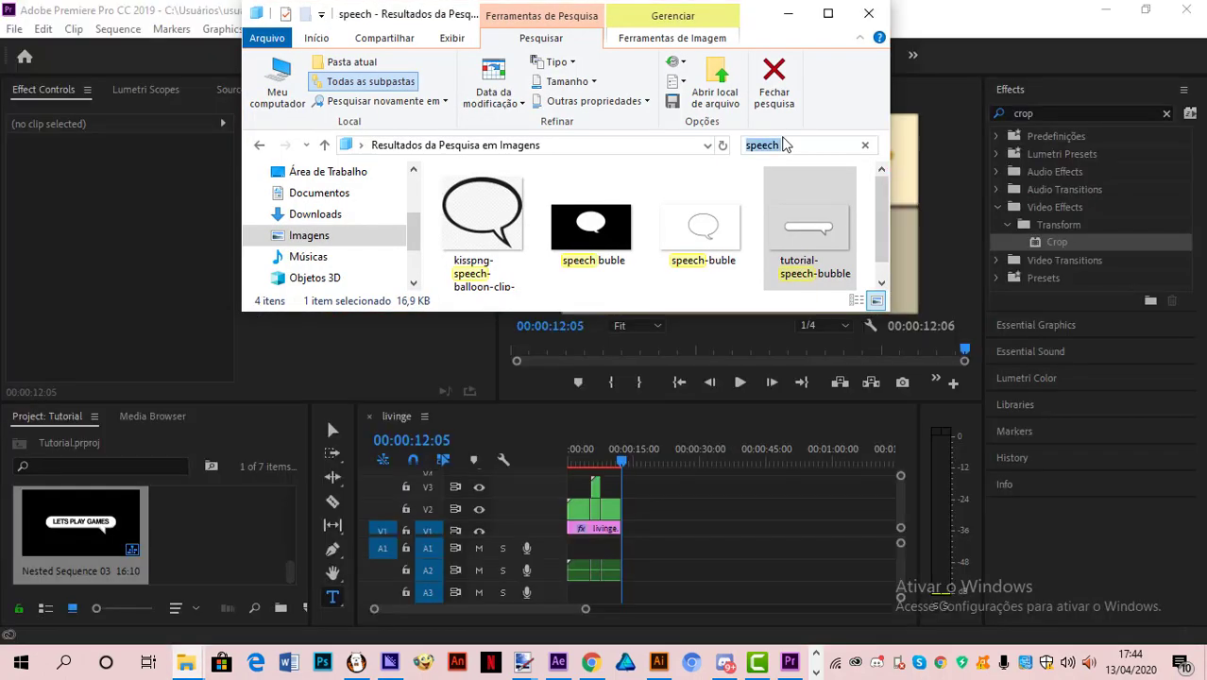
type("room")
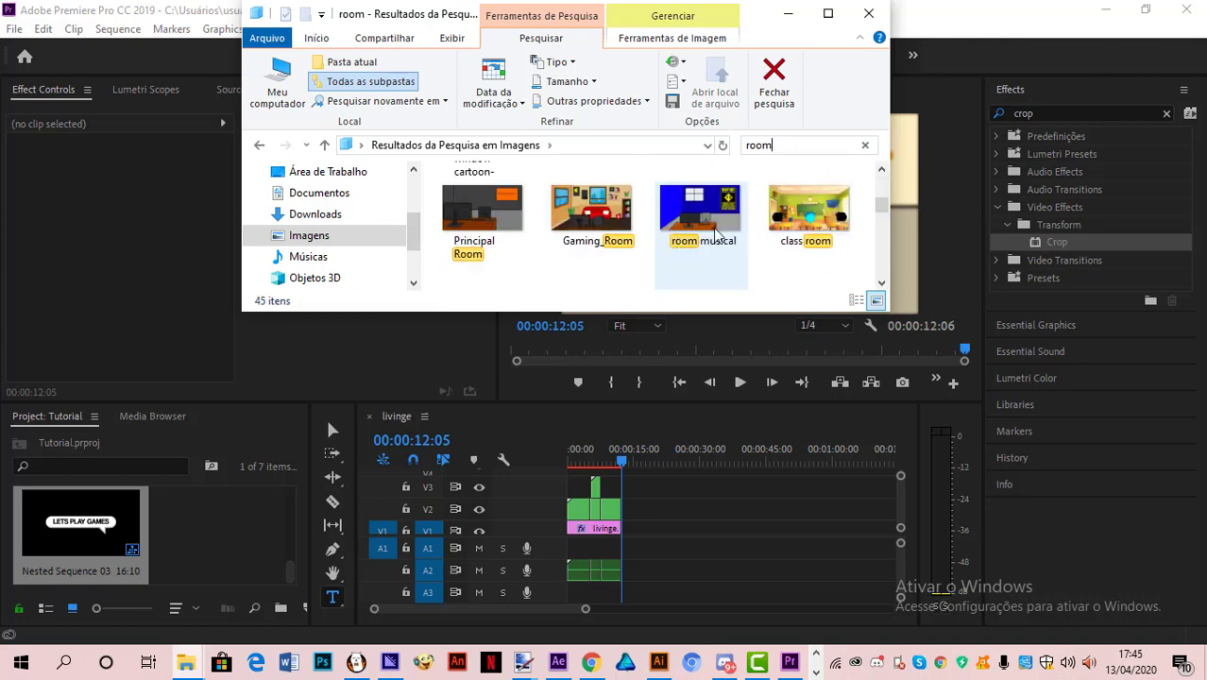
Step: Place the tutorial-room image on V1 at 00:00:12:05, directly after the living room background
scroll(742, 220, "down", 5)
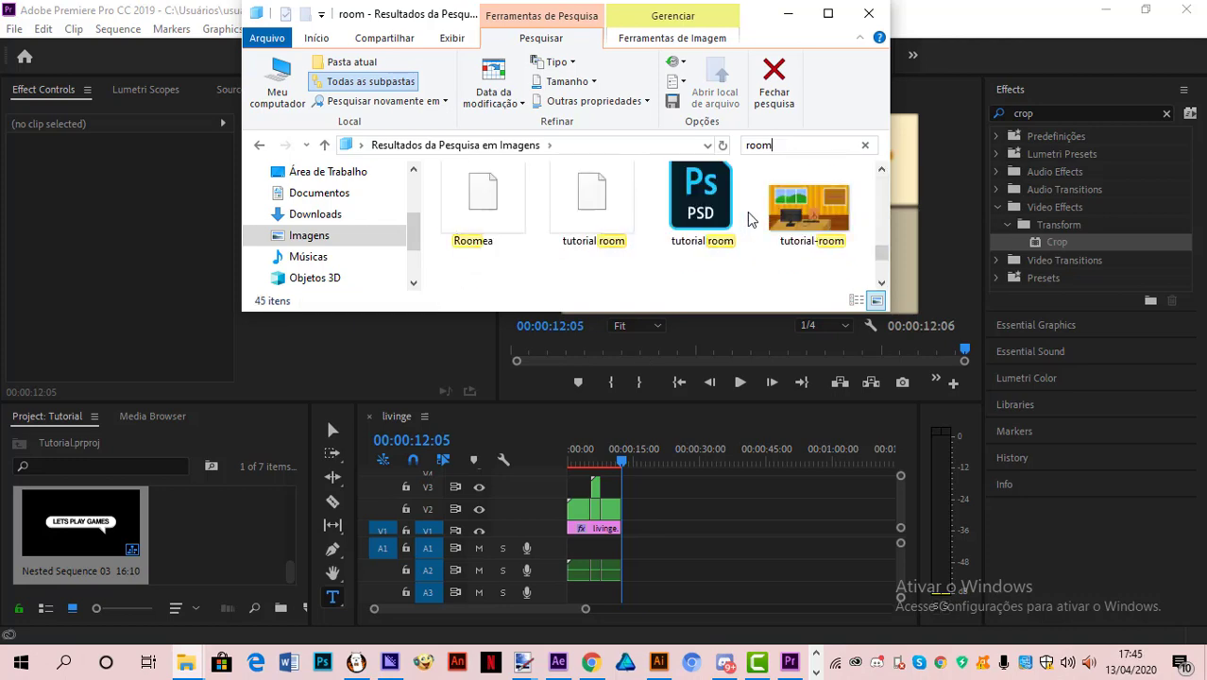
scroll(750, 215, "up", 1)
scroll(754, 209, "down", 1)
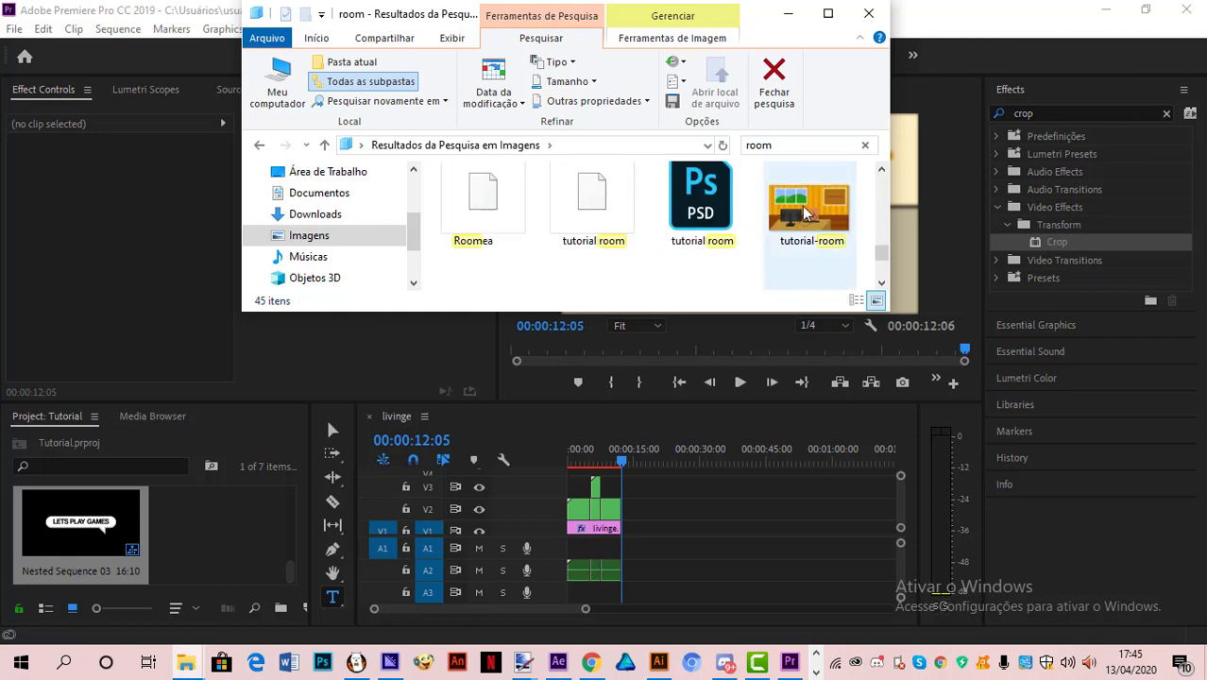
left_click_drag(808, 252, 629, 527)
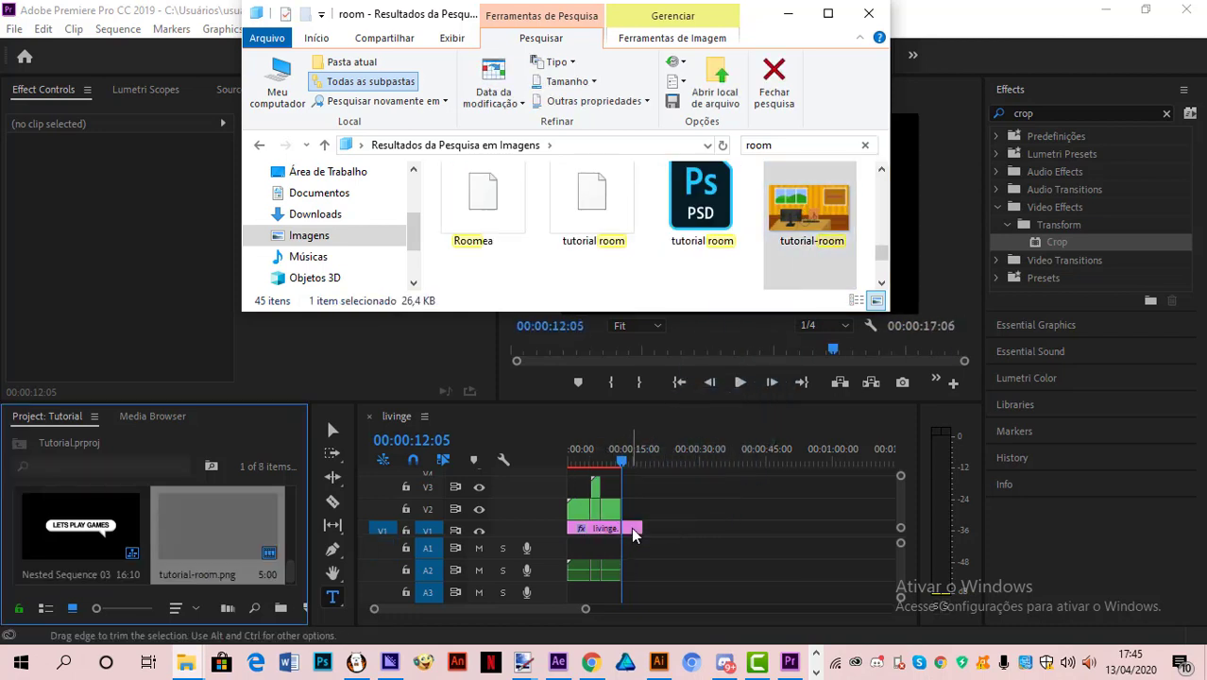
Step: Extend the tutorial-room.png clip on V1 so that it ends at about 00:00:49:01
left_click(633, 534)
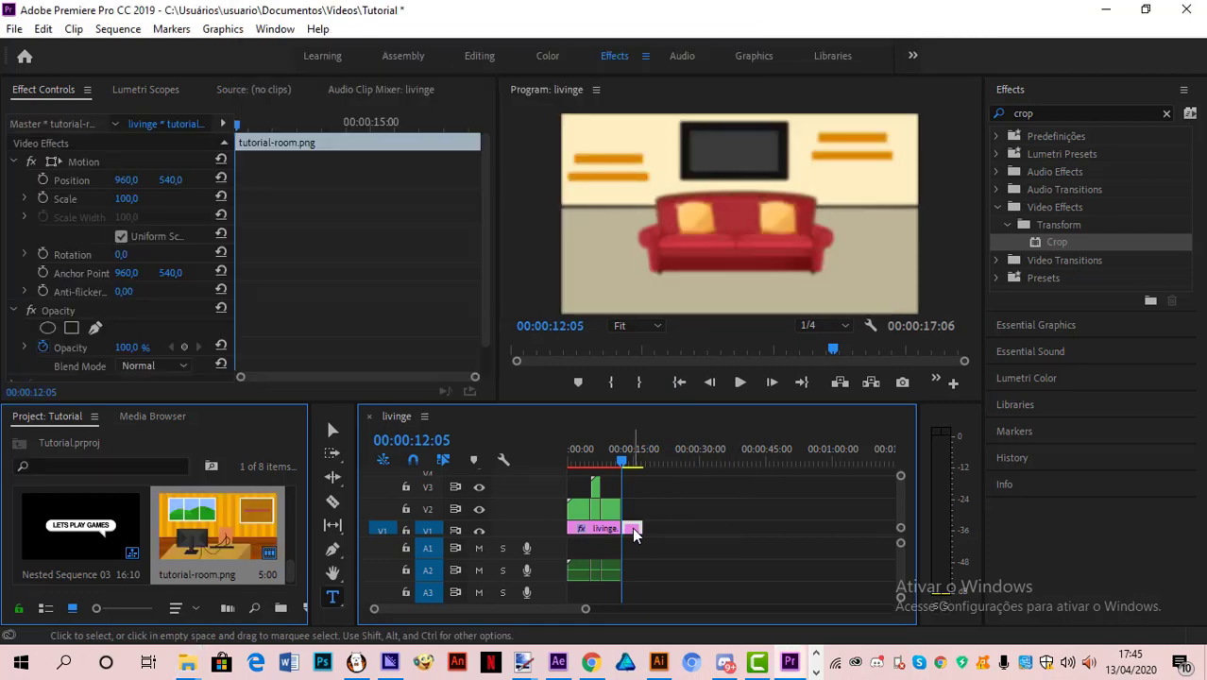
left_click(627, 466)
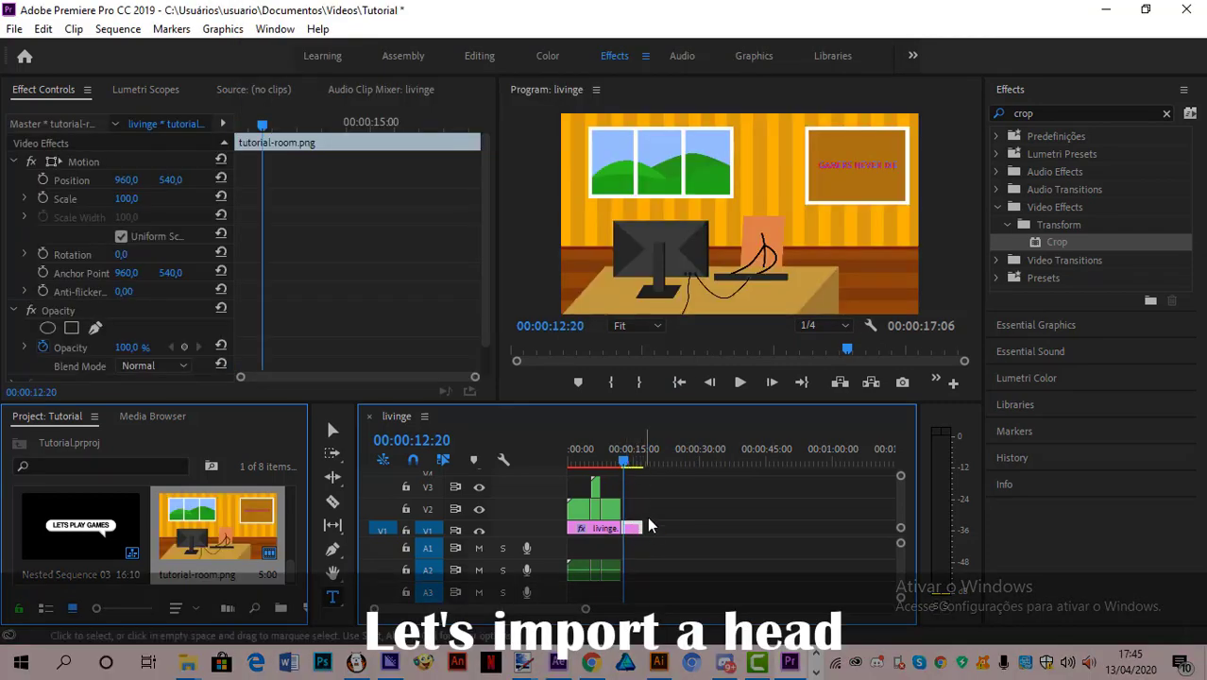
left_click_drag(641, 529, 778, 538)
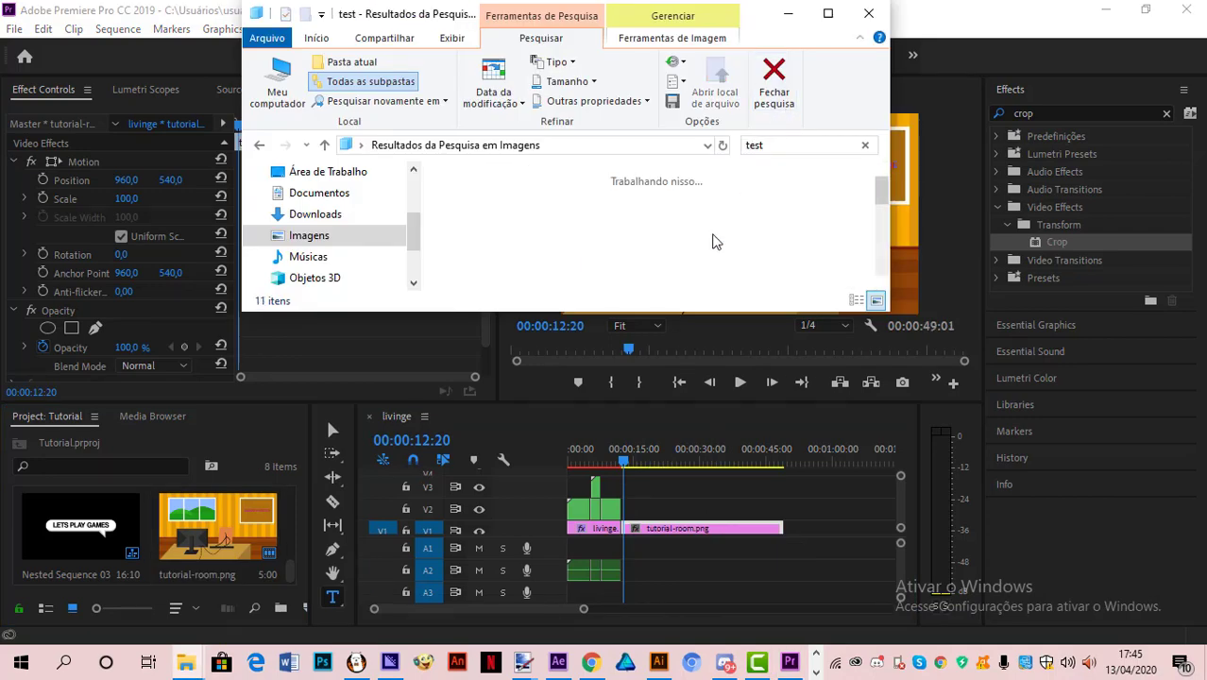
Step: Search the images for "test", place test-character.png on V2 above the start of tutorial-room.png, and show the frame at 00:00:14:00
left_click_drag(485, 213, 641, 518)
left_click(688, 463)
left_click(636, 459)
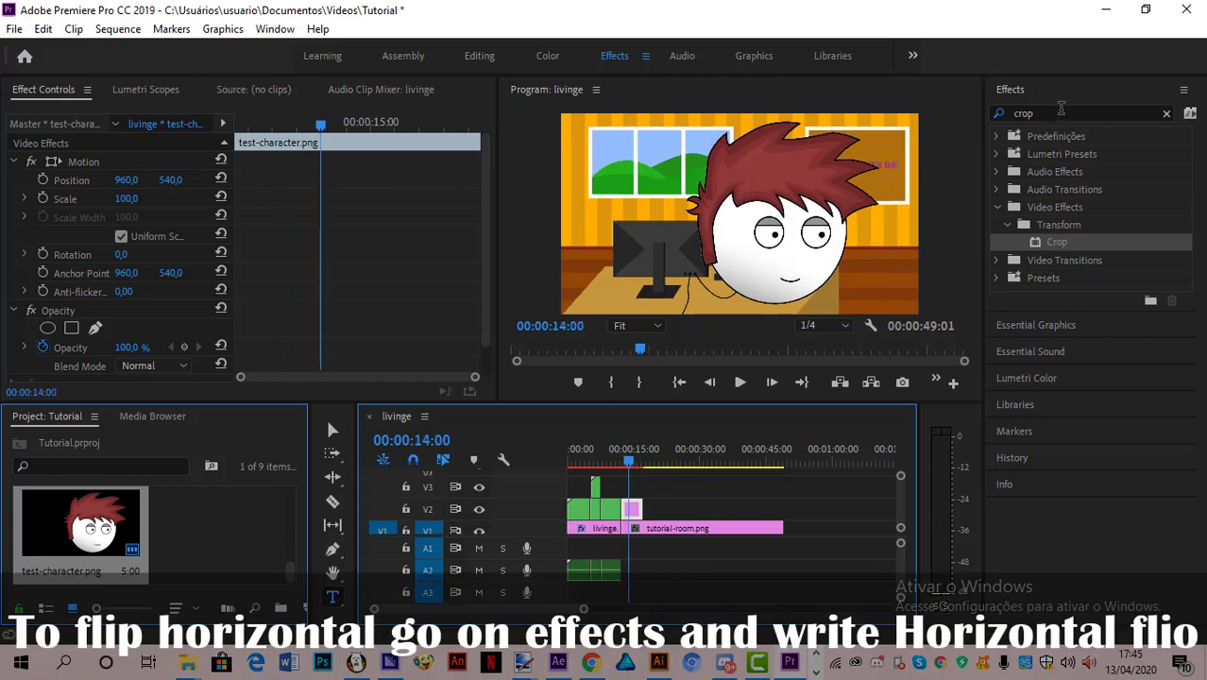
Step: Search the effects for "horiz" and apply Horizontal Flip to the test-character.png clip on track V2
left_click(1002, 118)
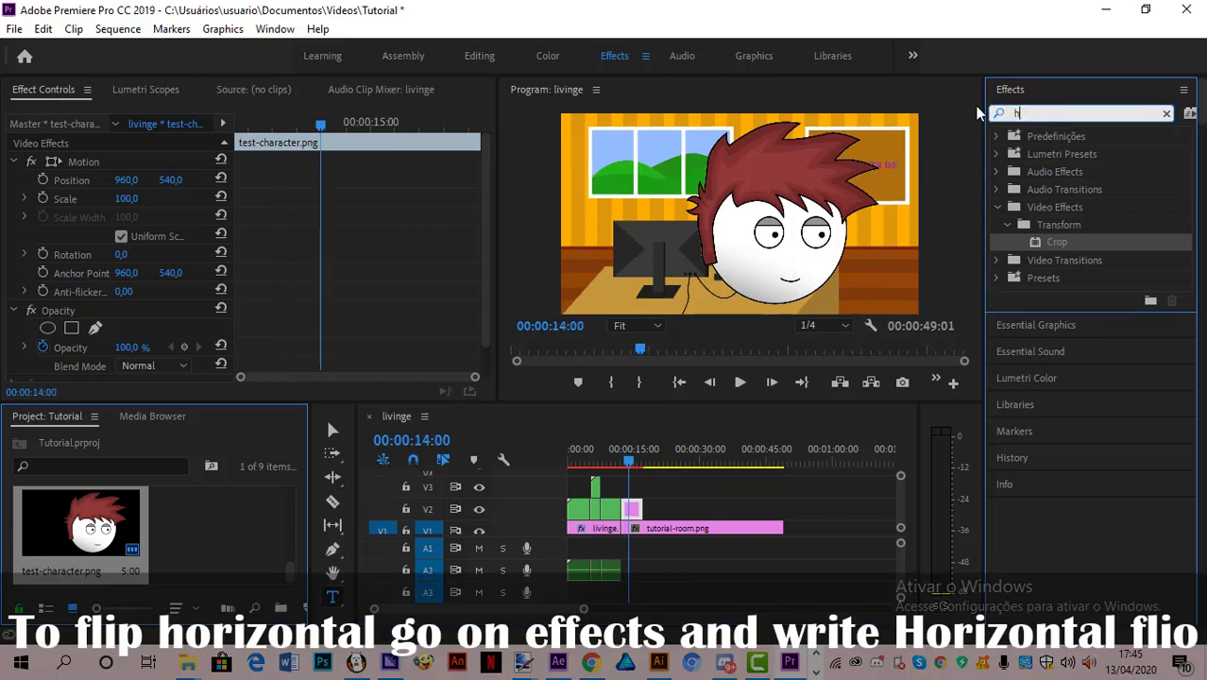
type("hpri")
key("BackSpace")
key("BackSpace")
key("BackSpace")
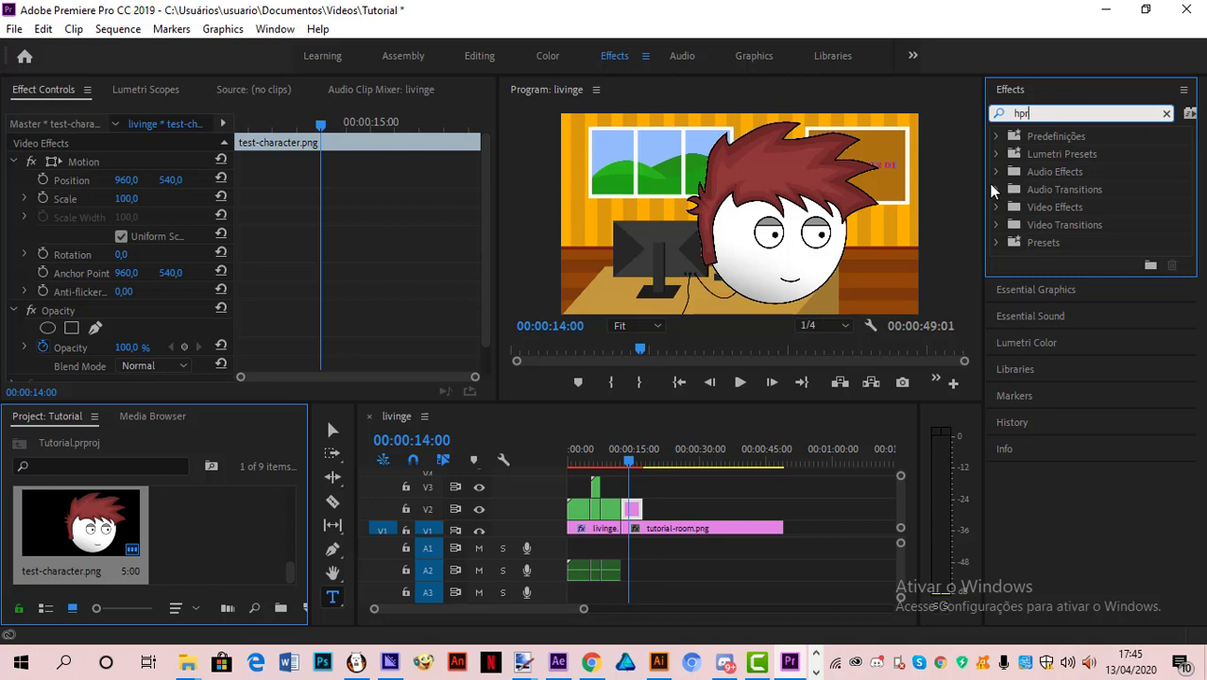
type("oriz")
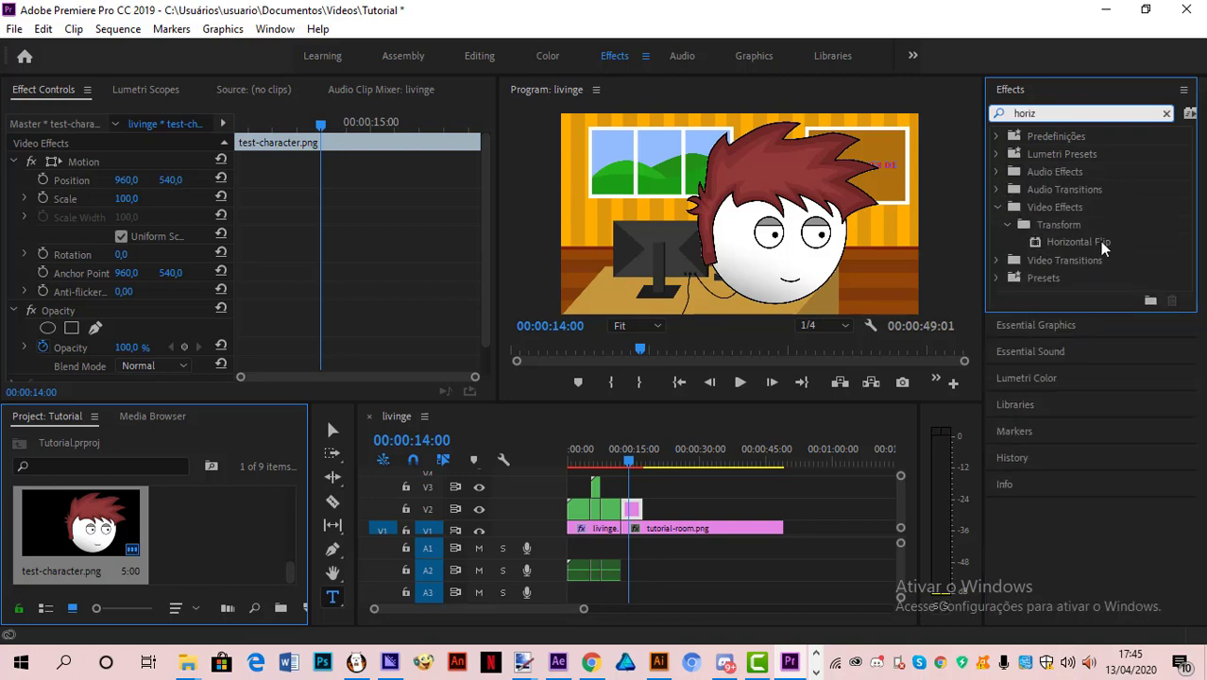
left_click_drag(1099, 241, 632, 508)
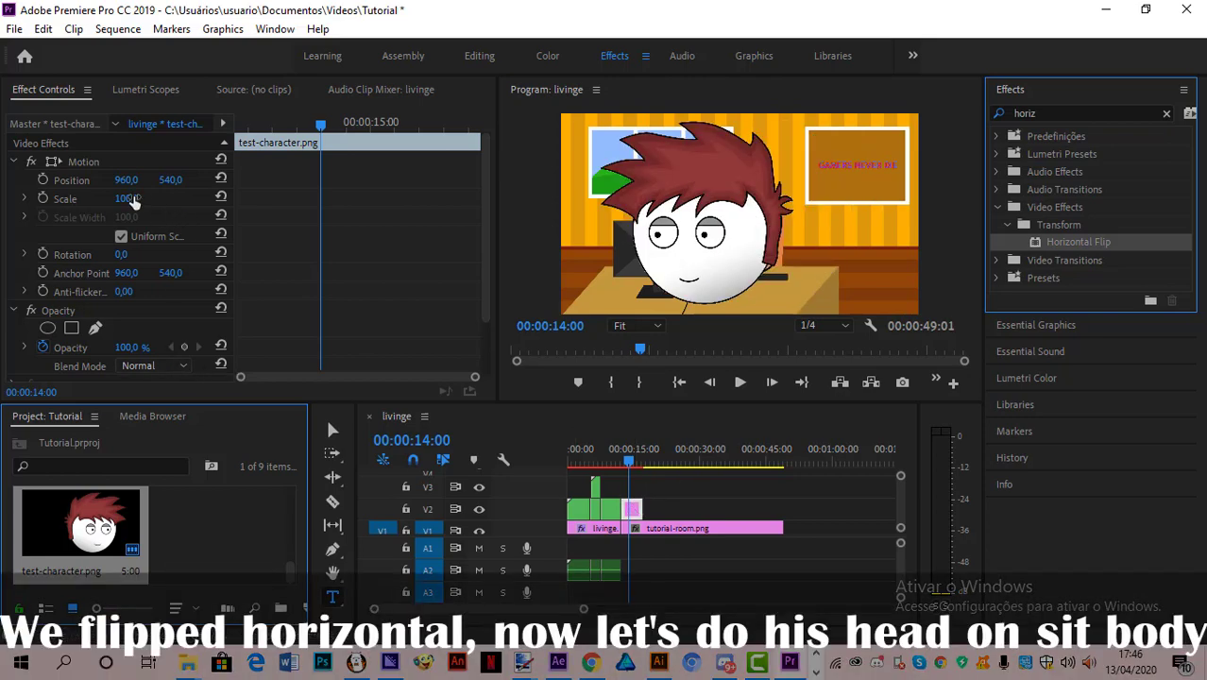
Step: Fit the head onto the seated body with scale 36 and horizontal position 1123, and extend its clip to the end of the tutorial-room.png clip
left_click_drag(132, 201, 68, 201)
mouse_move(135, 179)
left_mouse_down()
mouse_move(179, 179)
mouse_move(128, 198)
left_mouse_up()
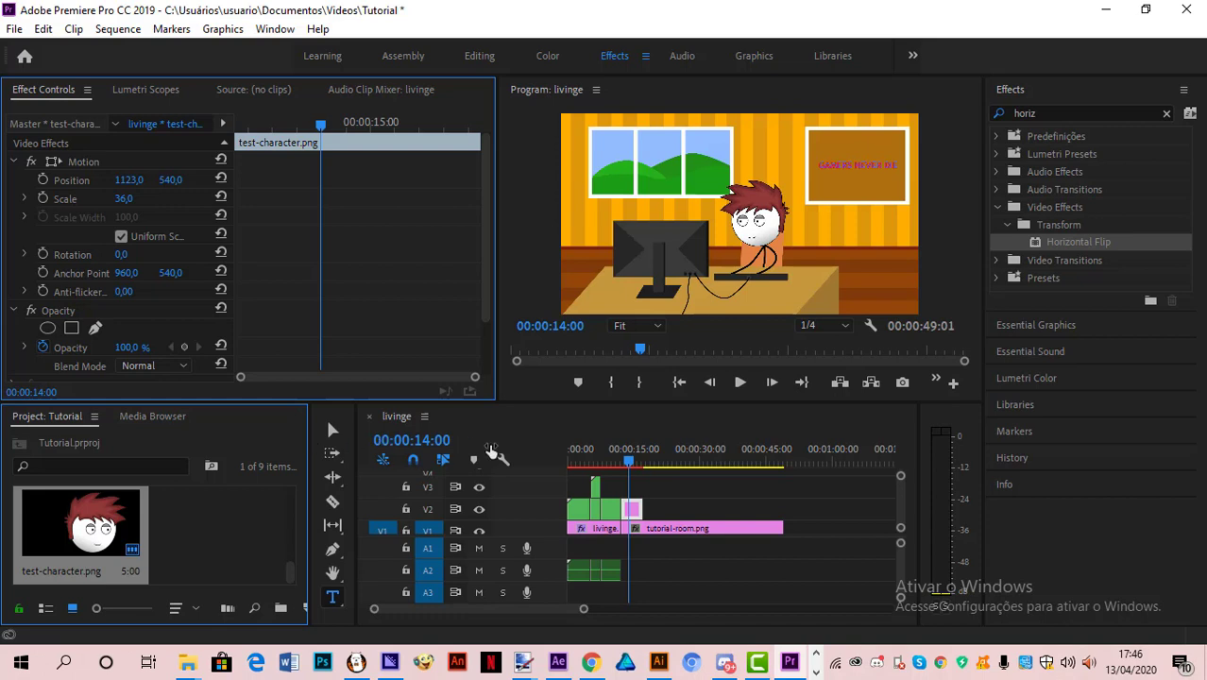
left_click_drag(636, 511, 871, 524)
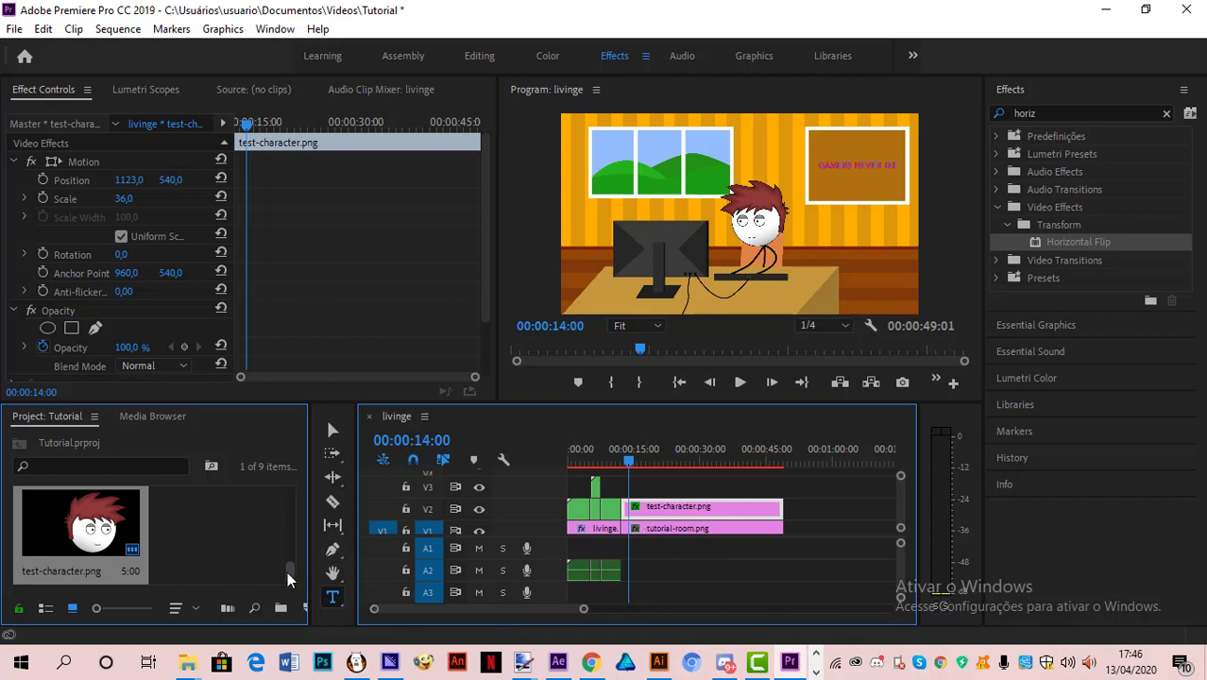
Step: Search the effects for "dissol" and apply the Dip to Black transition at the start of the test-character.png and tutorial-room.png clips
left_click(713, 523)
scroll(648, 526, "right", 2)
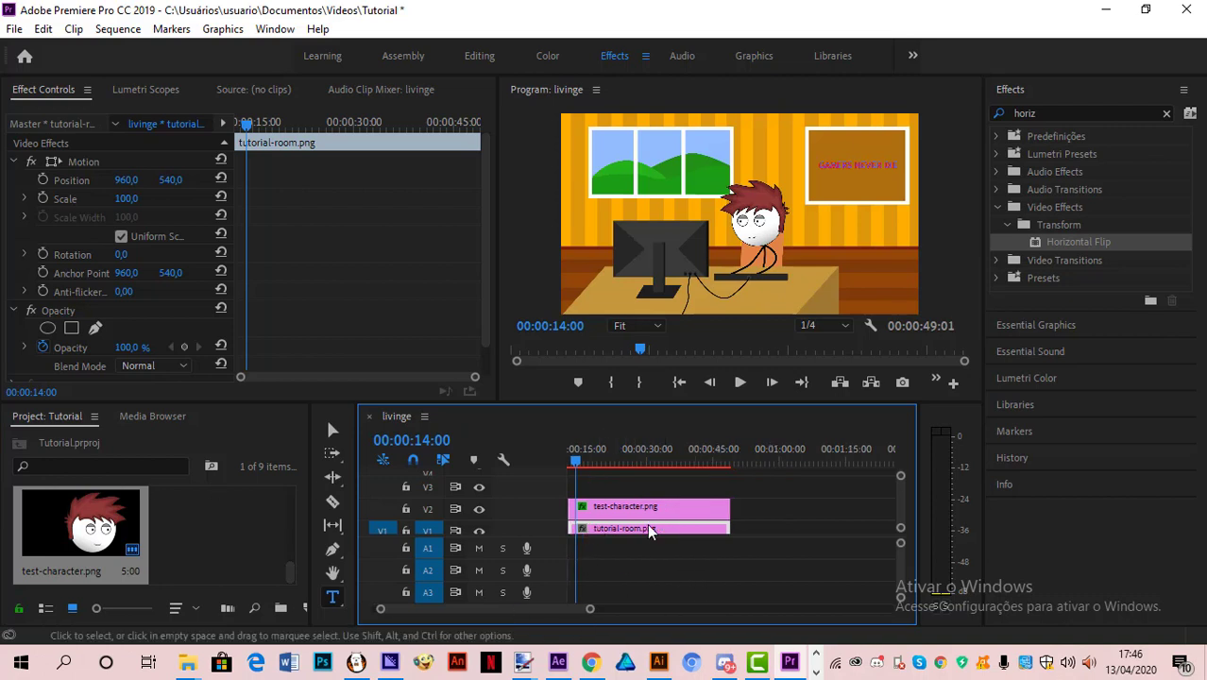
scroll(651, 518, "left", 2)
left_click(1053, 112)
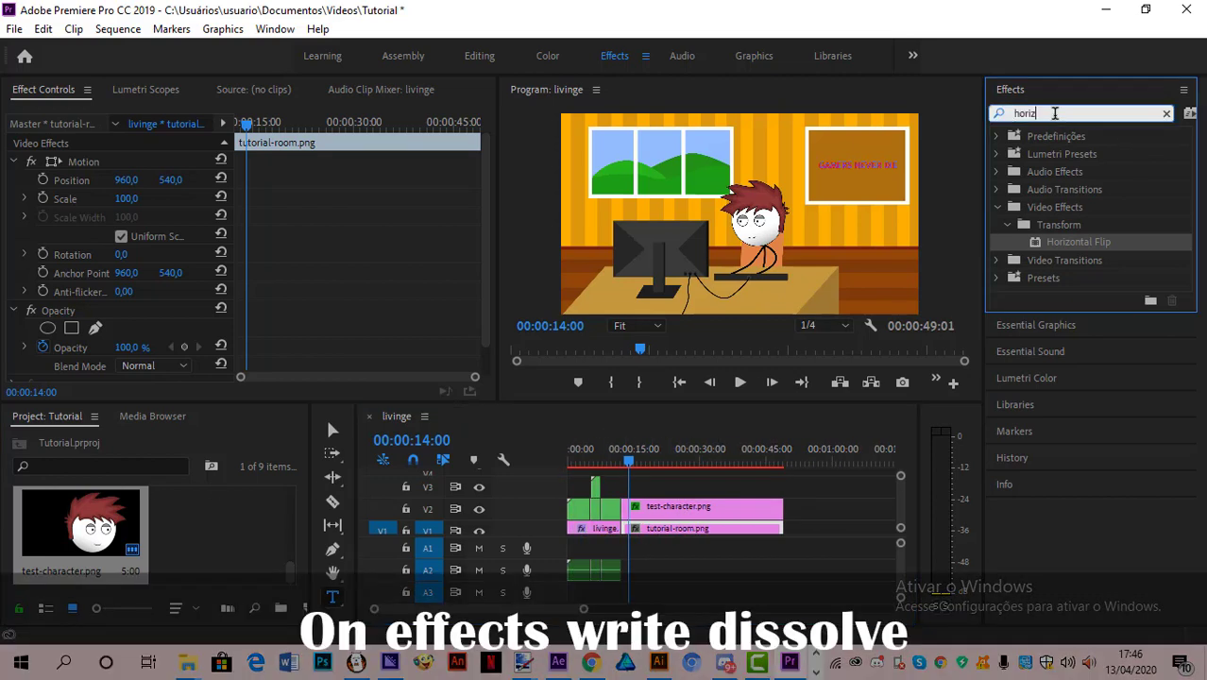
key("BackSpace")
key("BackSpace")
key("BackSpace")
key("BackSpace")
key("BackSpace")
type("d")
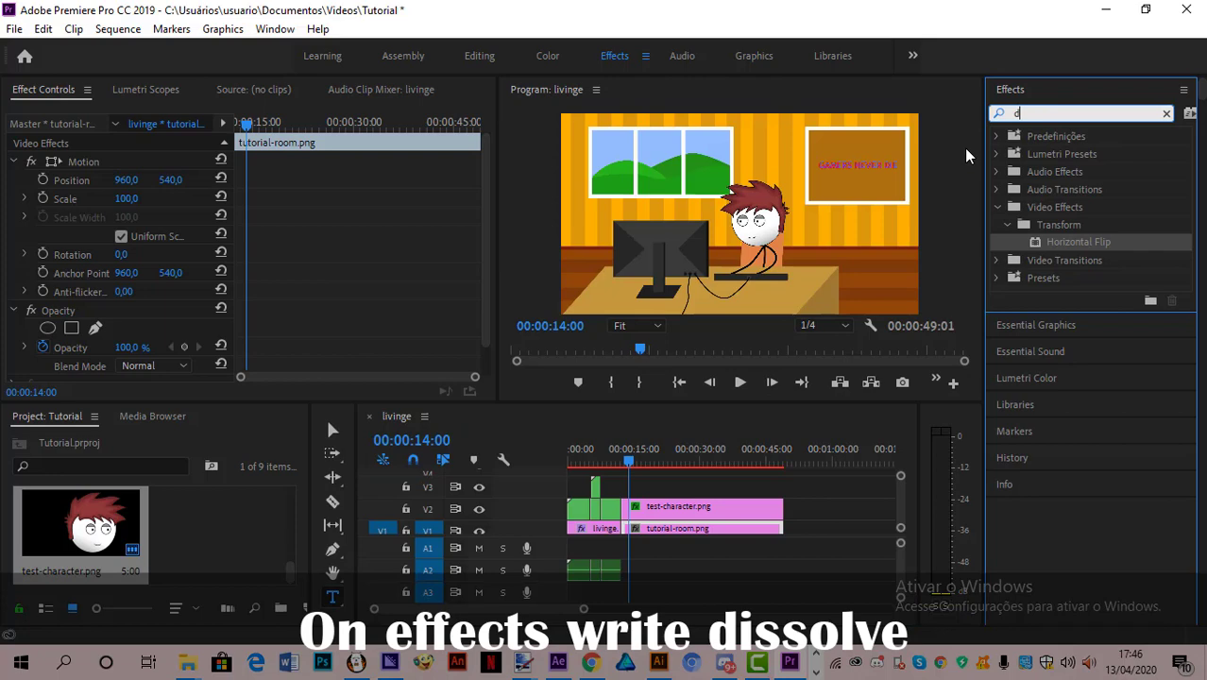
type("issol")
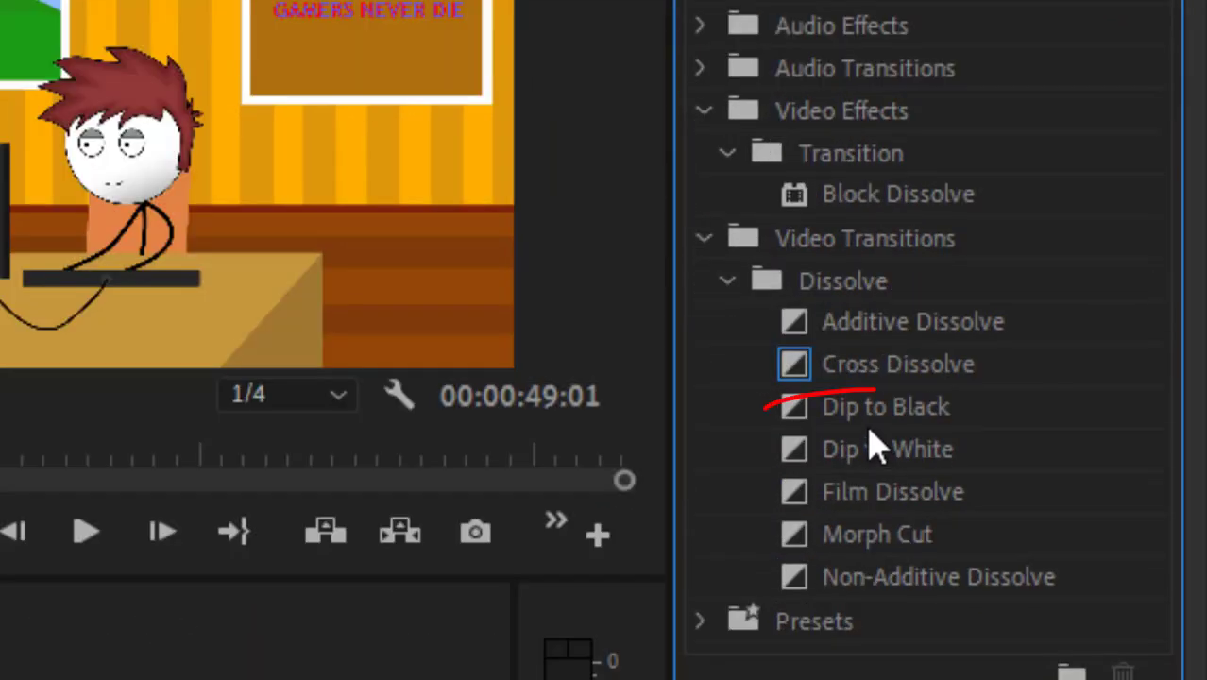
left_click(857, 604)
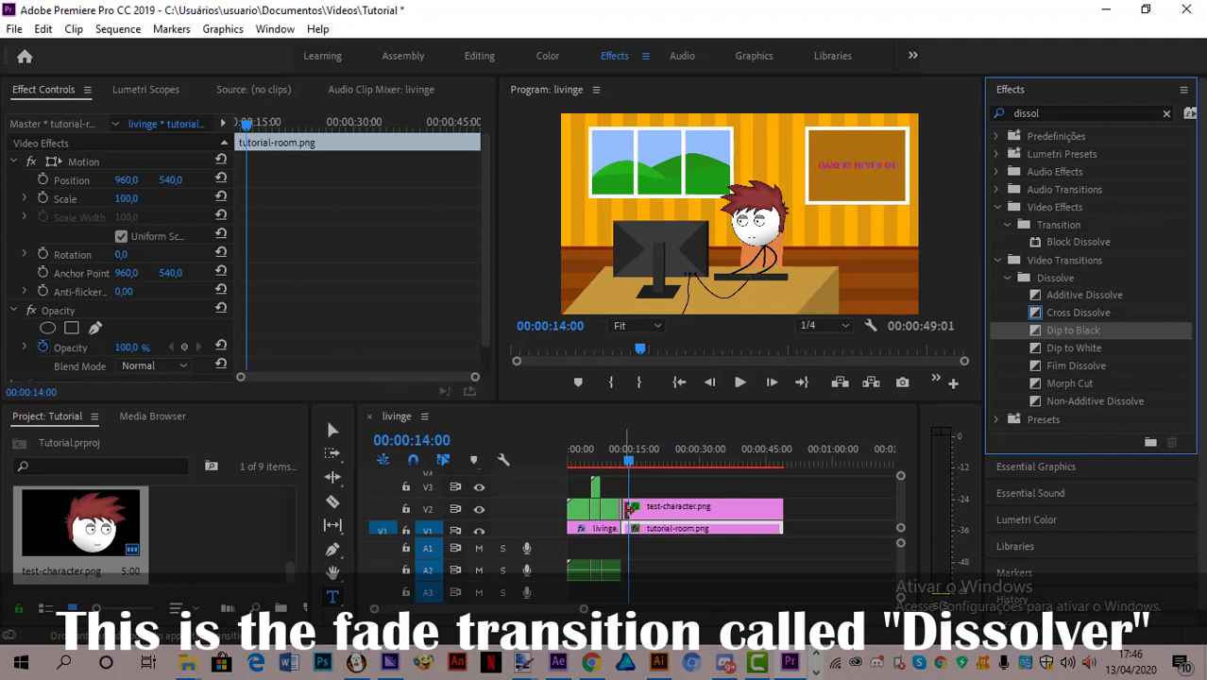
left_click_drag(574, 614, 507, 612)
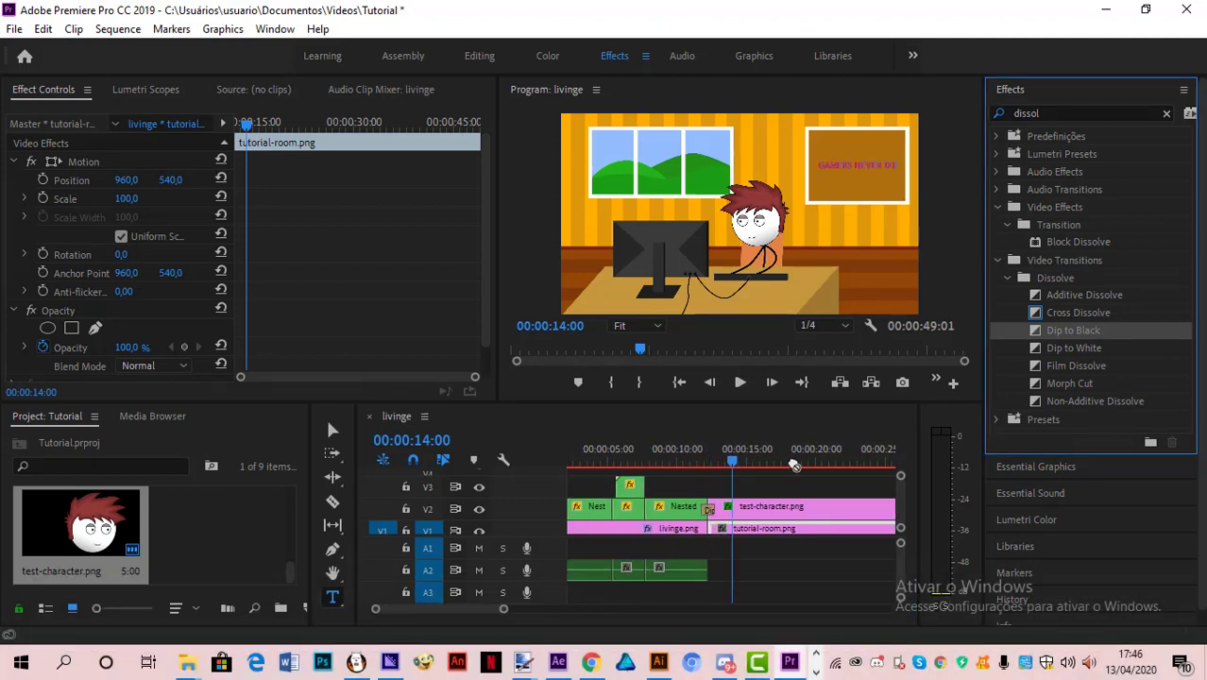
left_click_drag(793, 464, 708, 528)
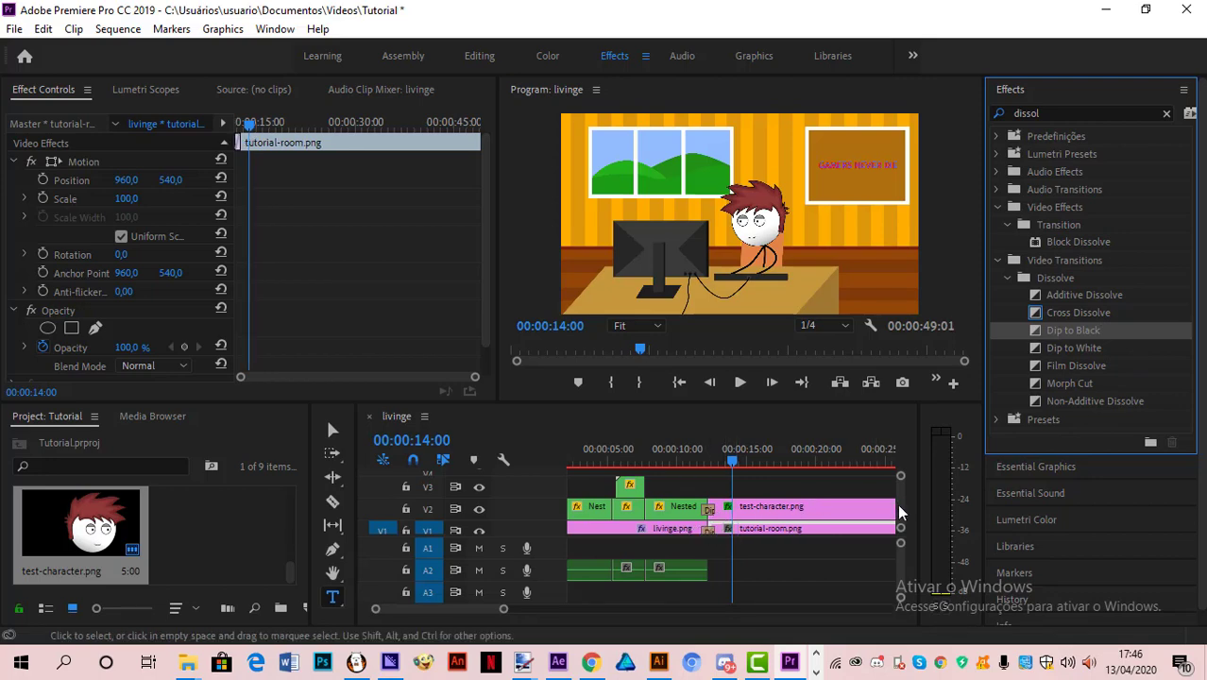
Step: Split the test-character.png and tutorial-room.png clips at 00:00:14:20 and shift their second parts to start at about 00:00:31
left_click_drag(898, 513, 702, 453)
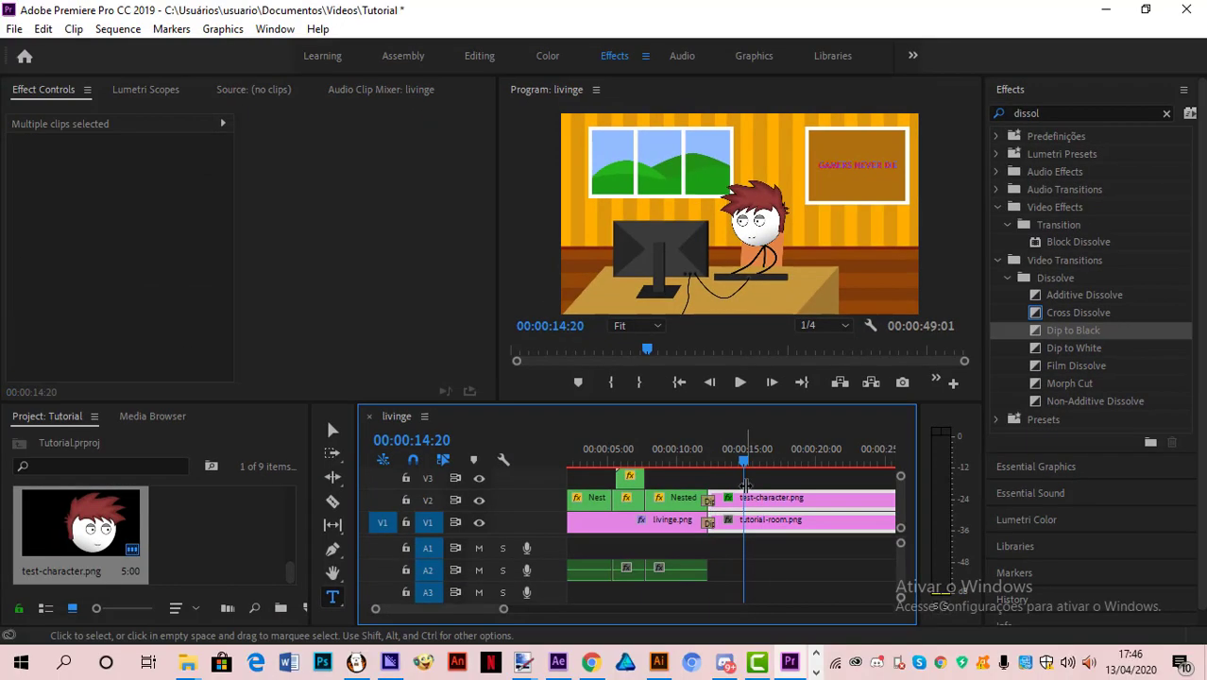
left_click(780, 505)
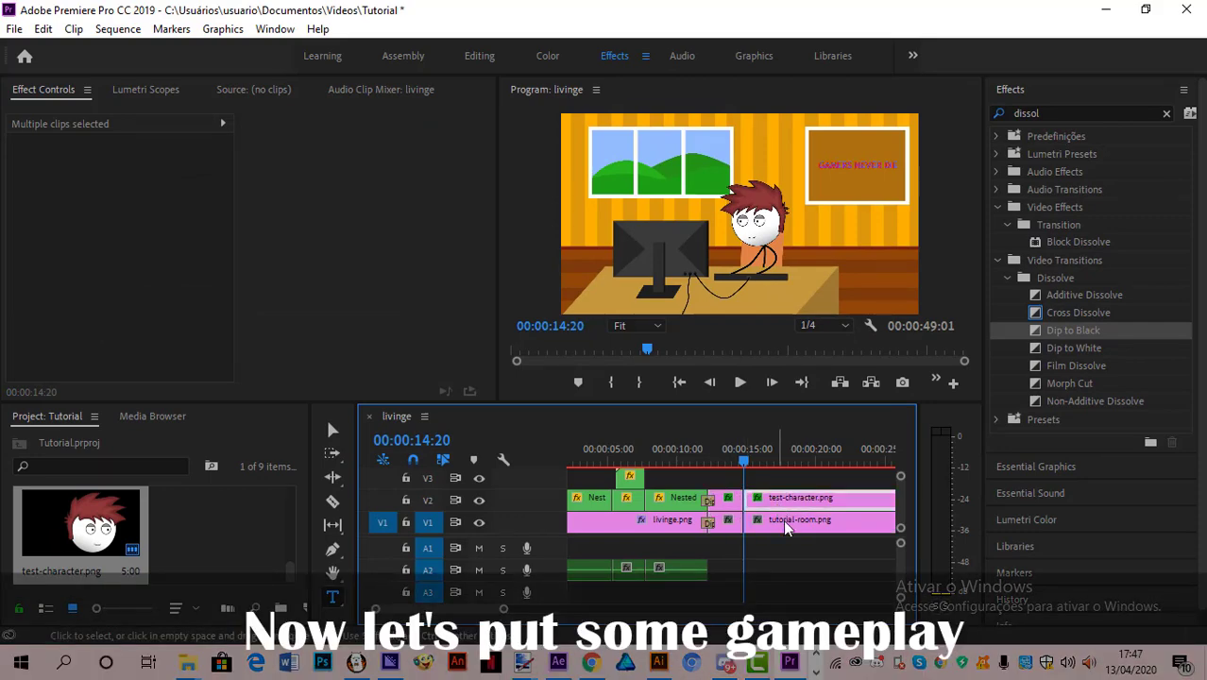
left_click(786, 523, "shift")
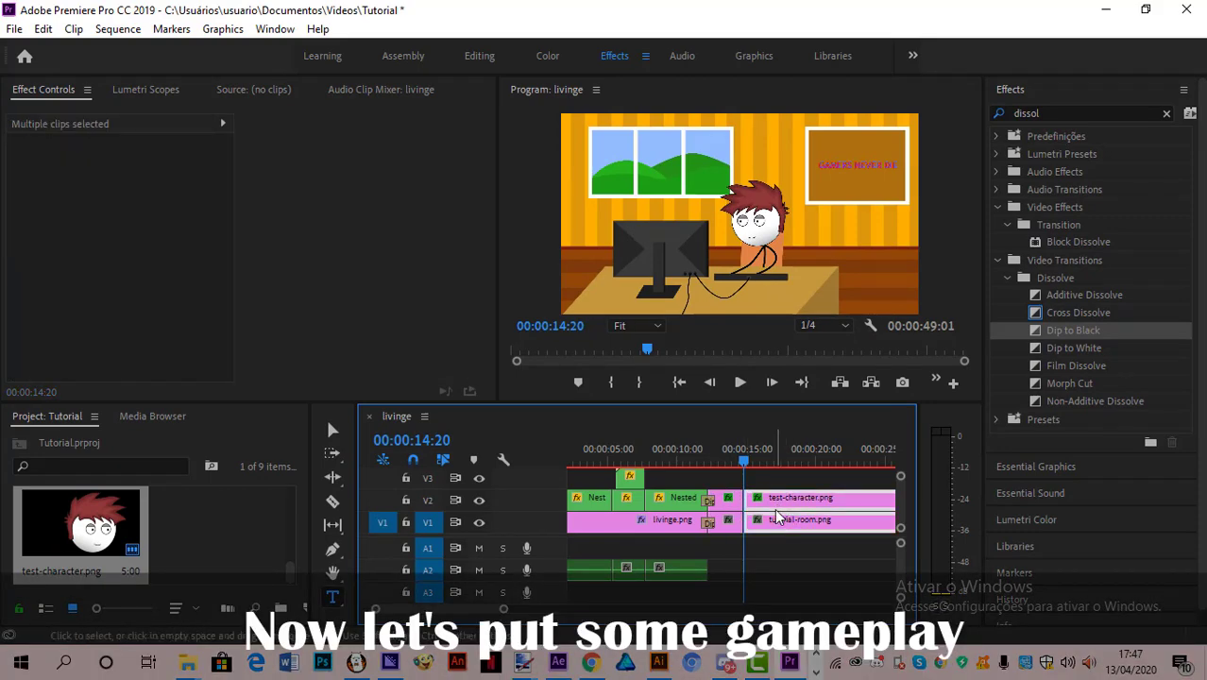
left_click_drag(778, 505, 869, 507)
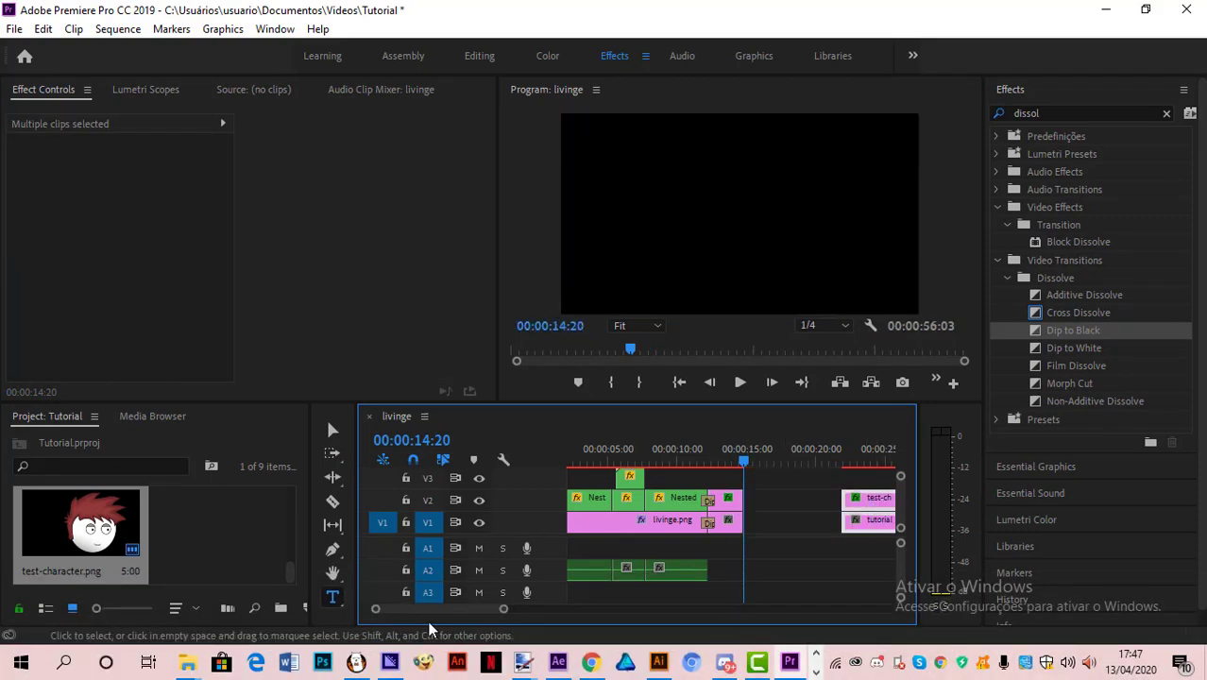
left_click_drag(429, 608, 435, 608)
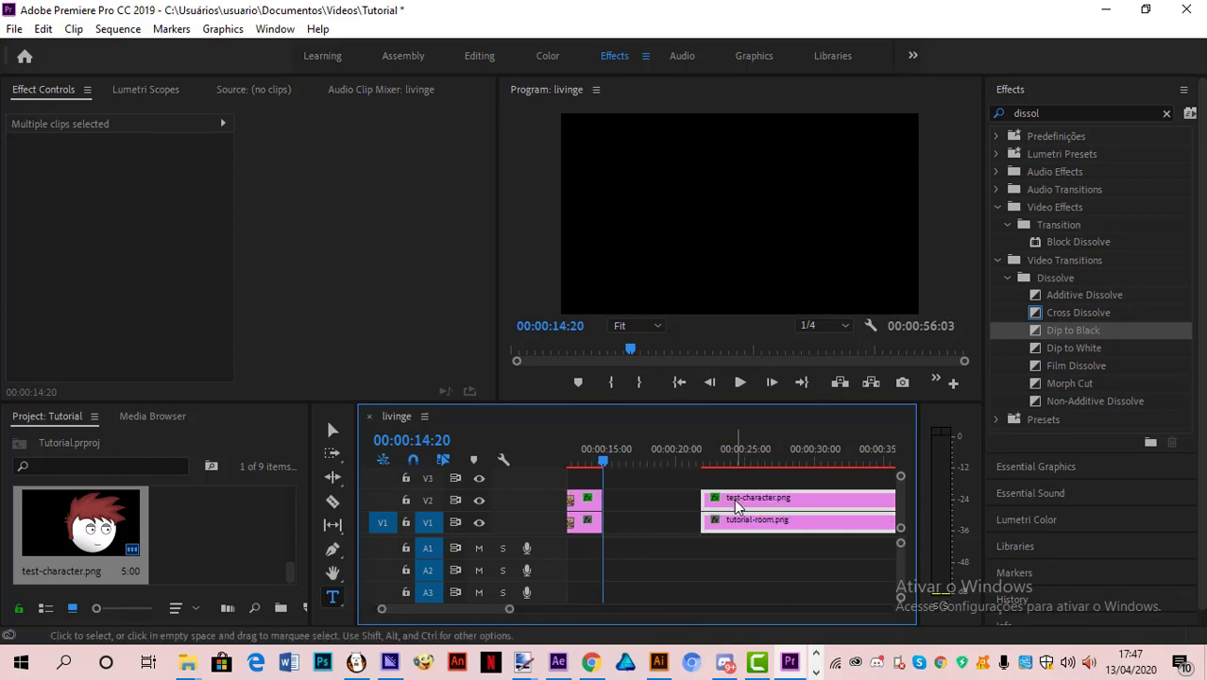
left_click_drag(739, 506, 863, 508)
Step: Switch to File Explorer, search Downloads for "apex", and place the Apex Legends 2020 SEASON 04 gameplay video on track V3 at 00:00:14:20
mouse_move(186, 660)
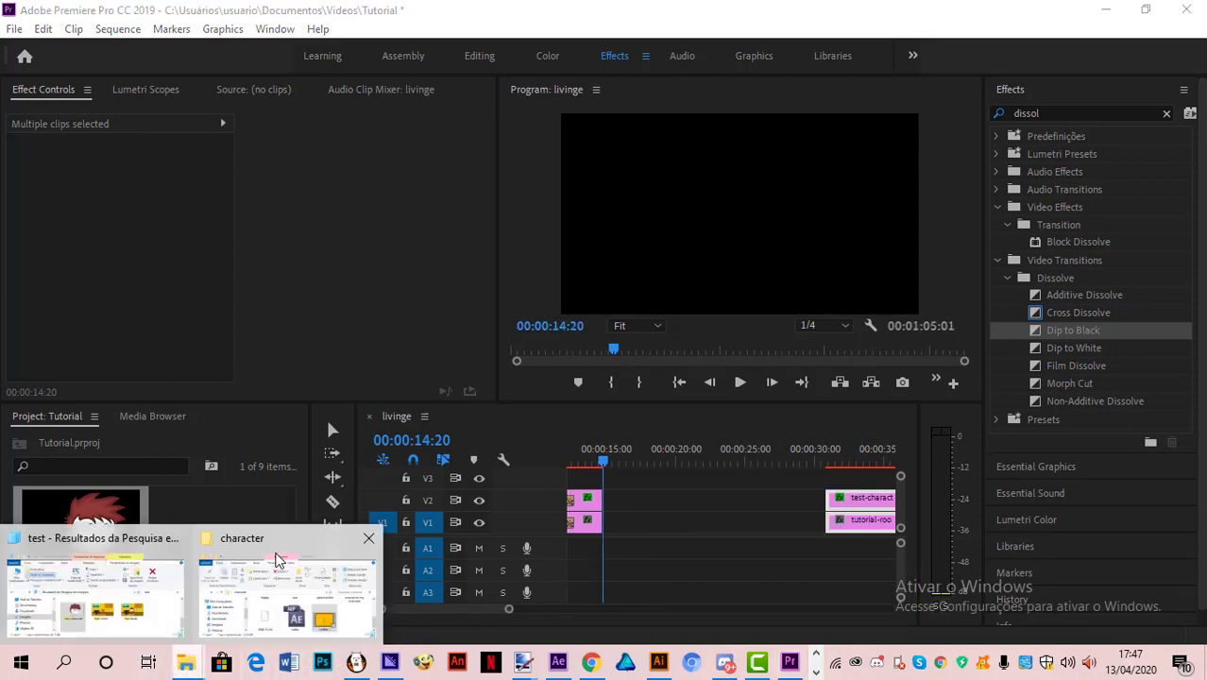
mouse_move(137, 590)
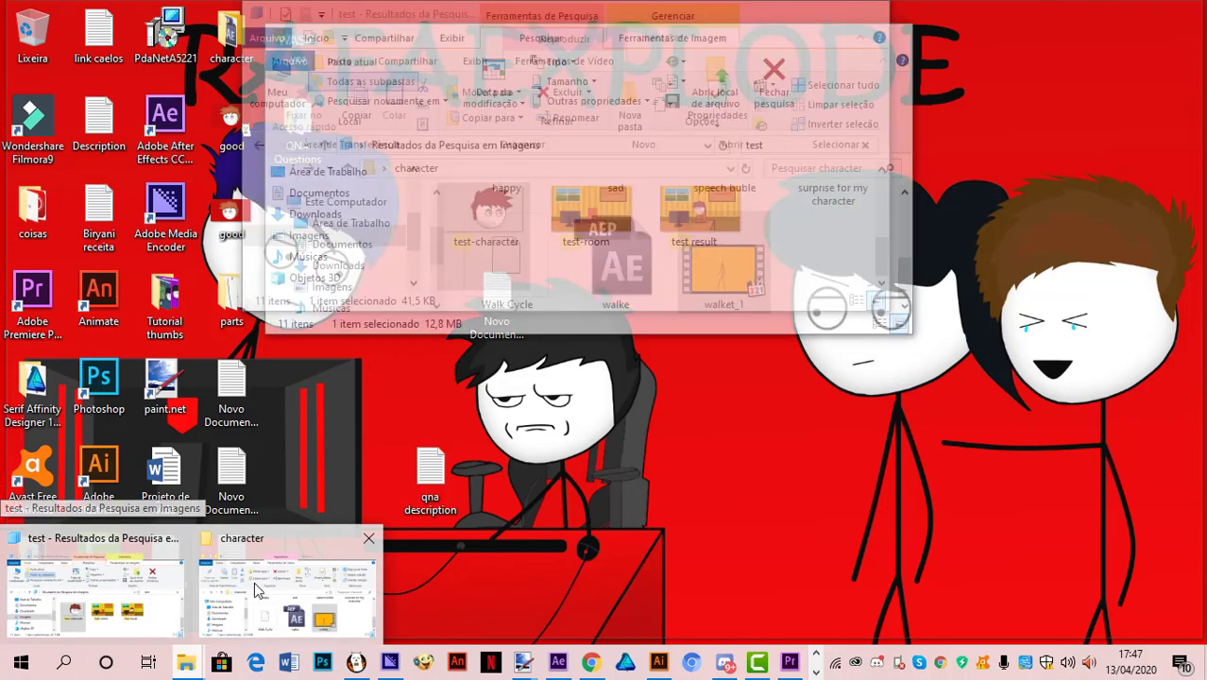
left_click(254, 581)
left_click(344, 273)
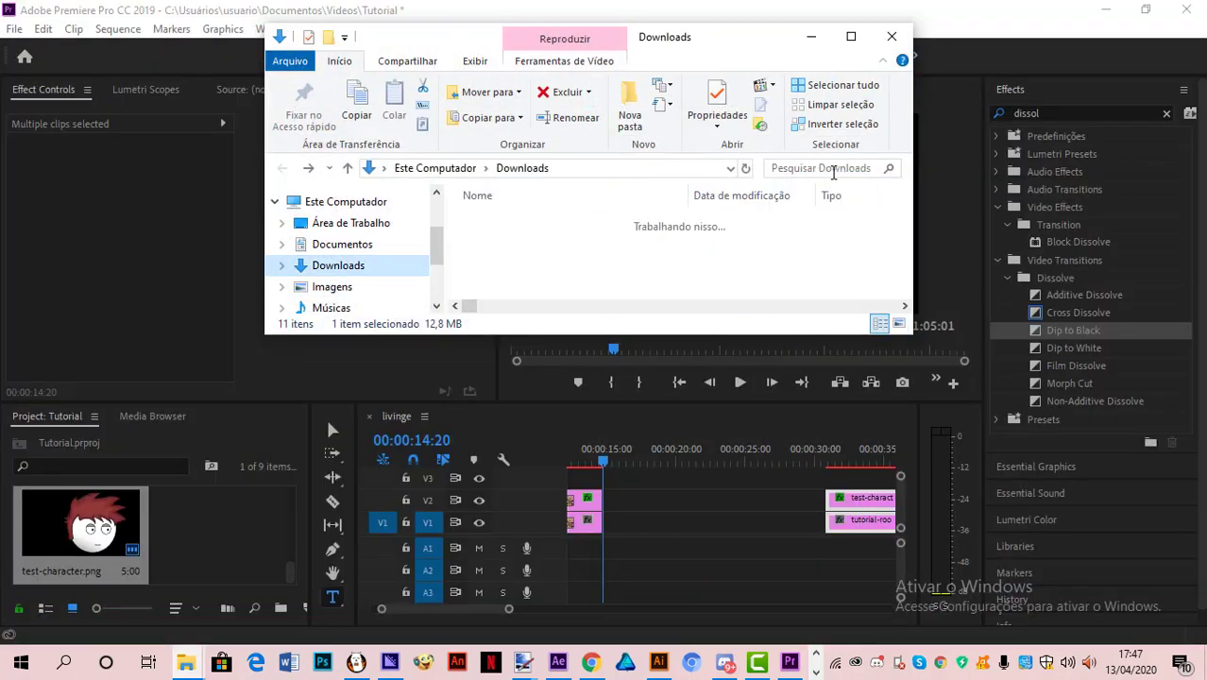
left_click(818, 168)
type("apex")
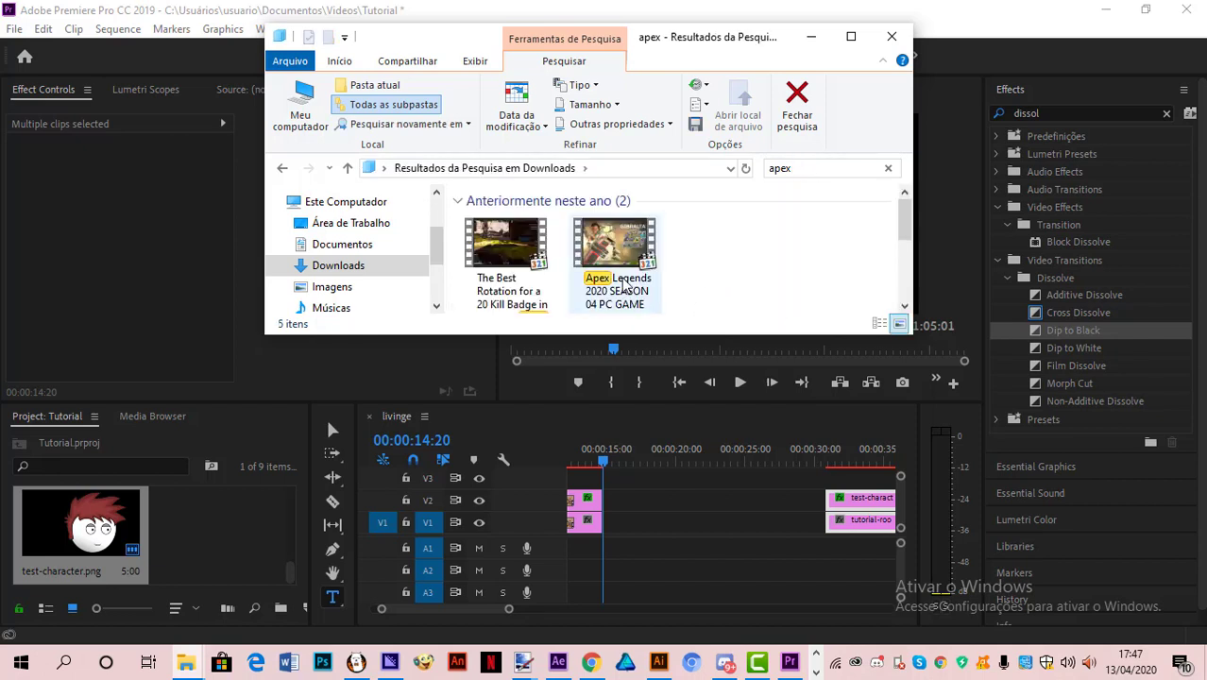
left_click_drag(623, 286, 622, 475)
Step: Preview the Apex Legends gameplay clip, split it at 00:00:24:16, and delete the part after the cut
key("space")
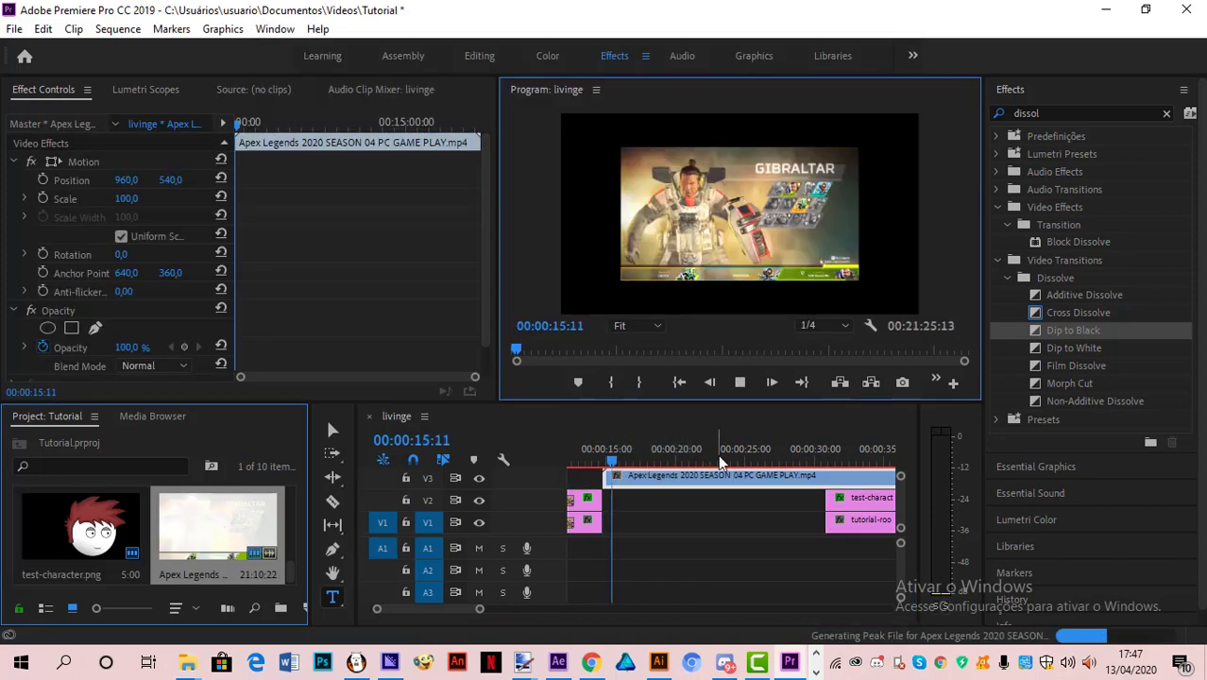
left_click(717, 455)
key("space")
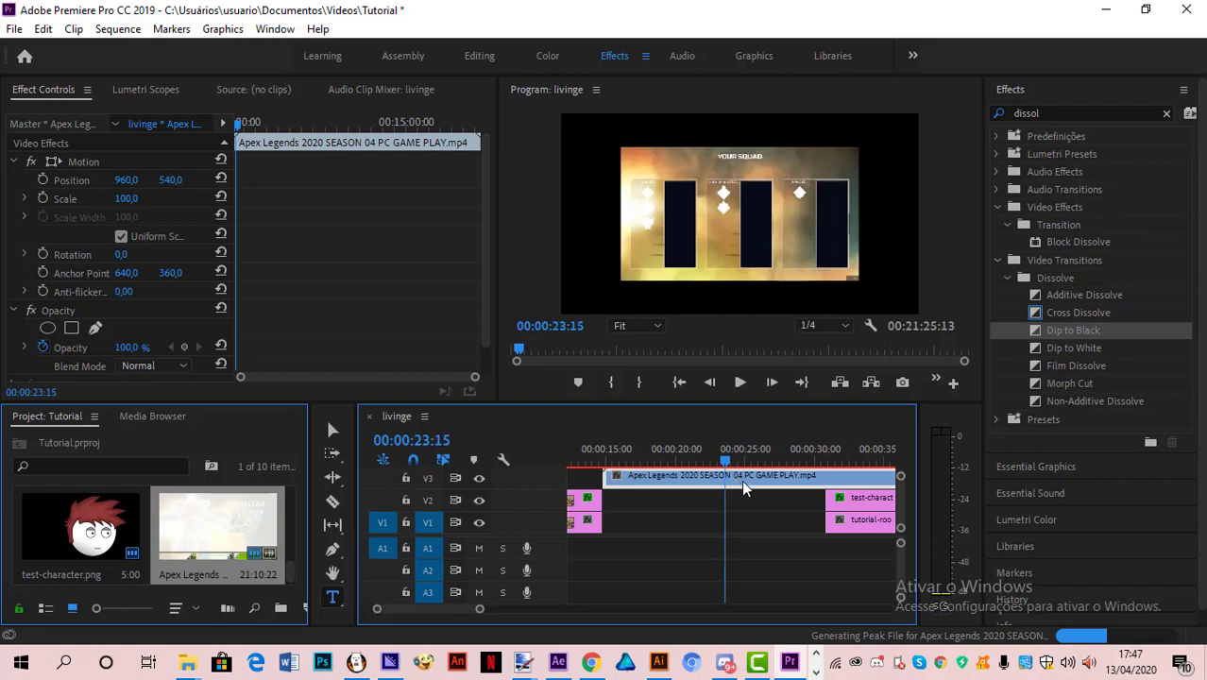
left_click_drag(744, 481, 745, 480)
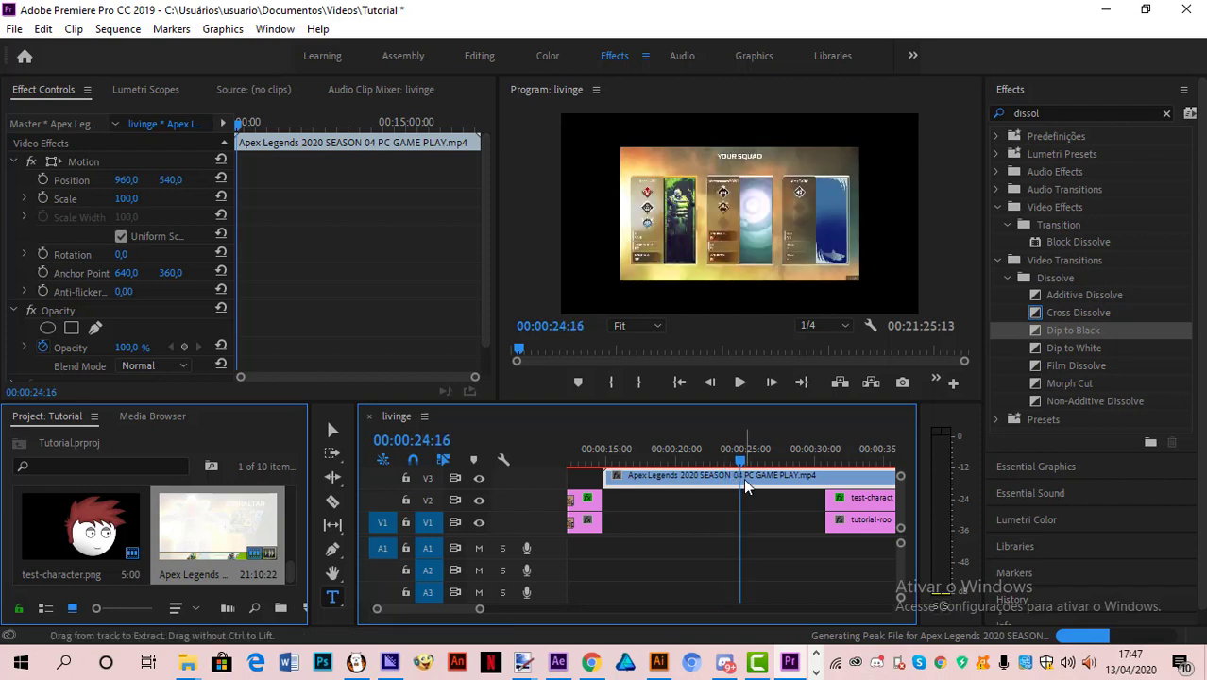
key("ctrl+k")
left_click(803, 483)
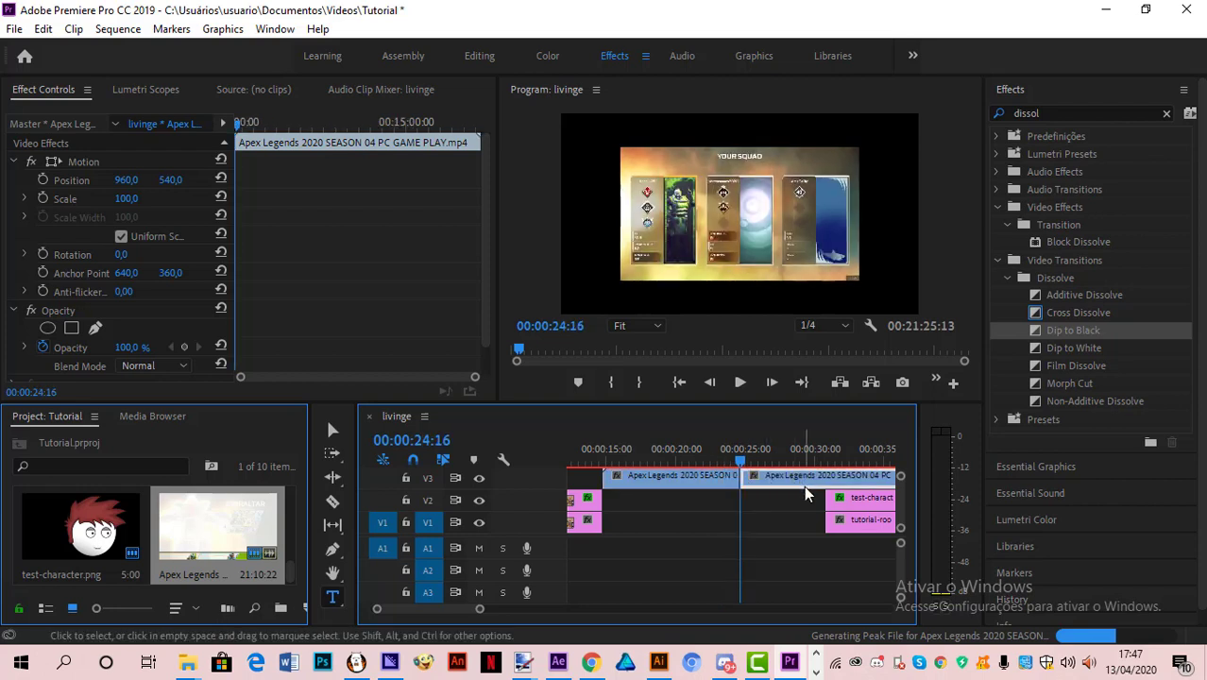
key("Delete")
Step: Set the gameplay clip's scale to 150 and fit it on track V1, filling the gap between the two room segments
left_click(660, 459)
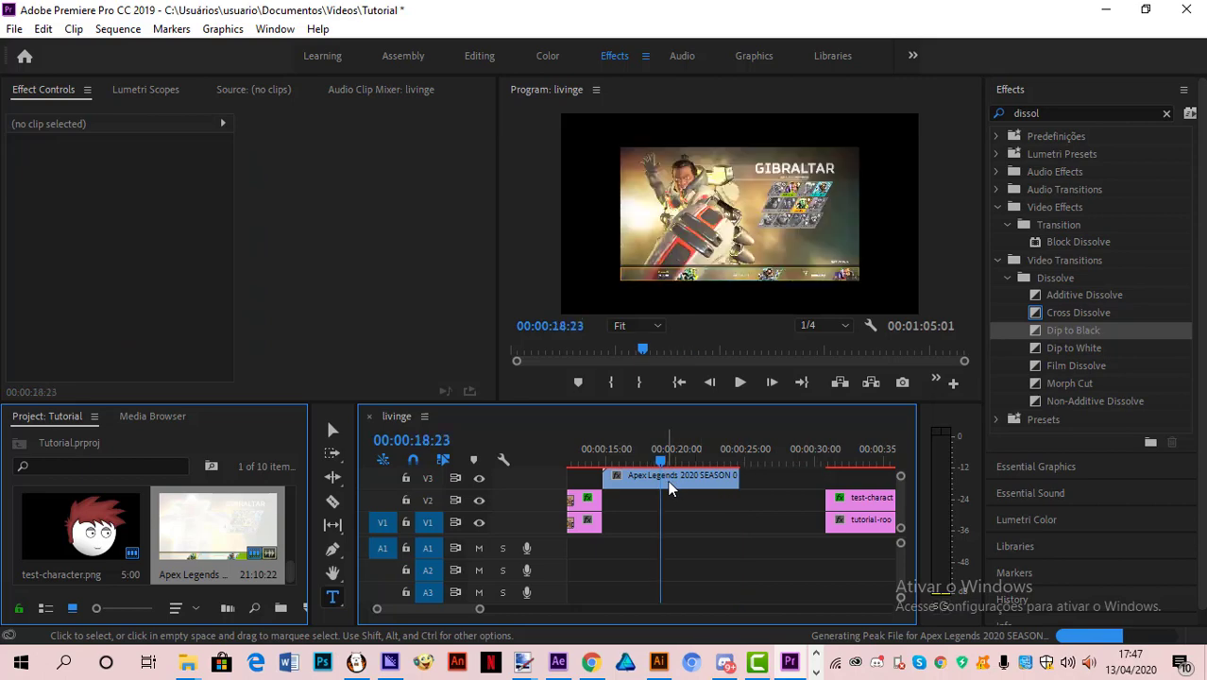
left_click(668, 483)
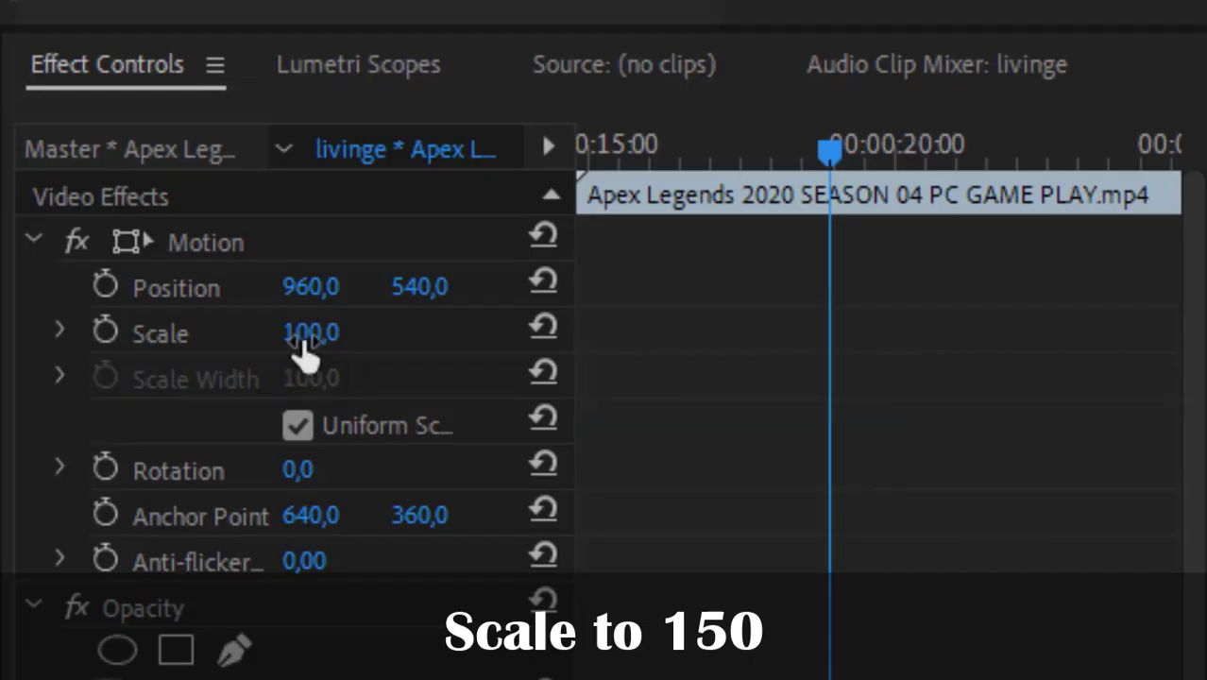
left_click(125, 199)
type("150")
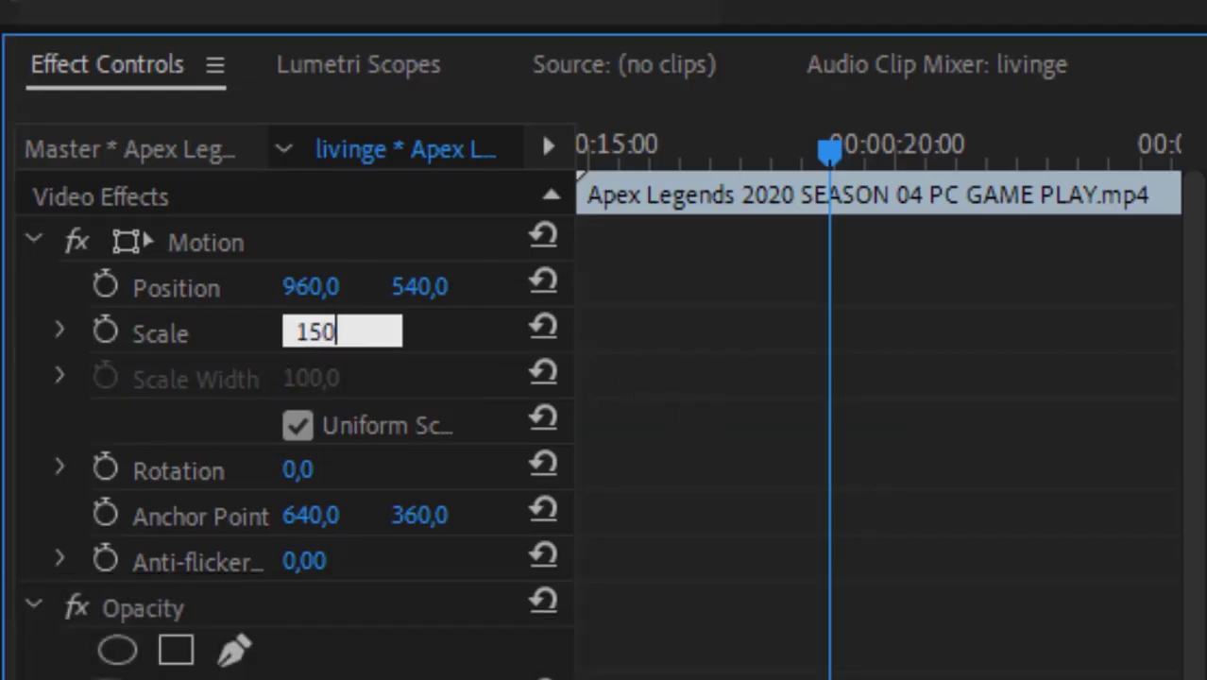
key("Return")
left_click_drag(740, 476, 787, 529)
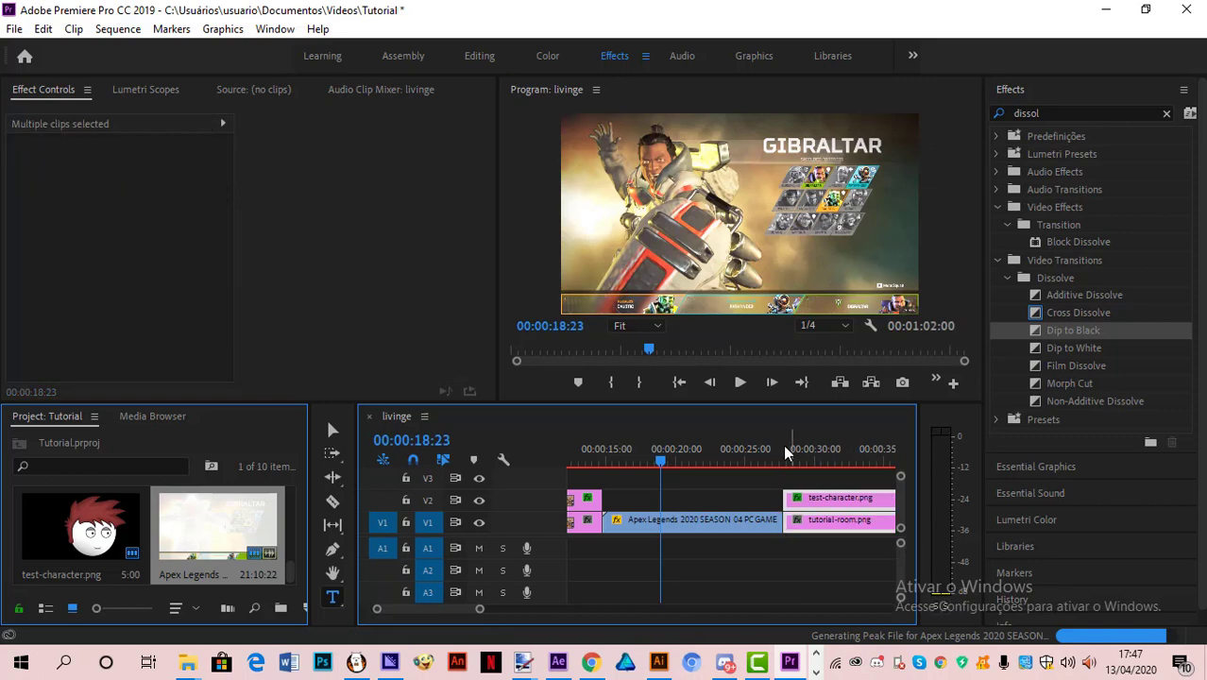
Step: Place walket_1.mp4 from the project on track V3 at 00:00:27:22, above the second character and room clips
left_click_drag(783, 444, 789, 463)
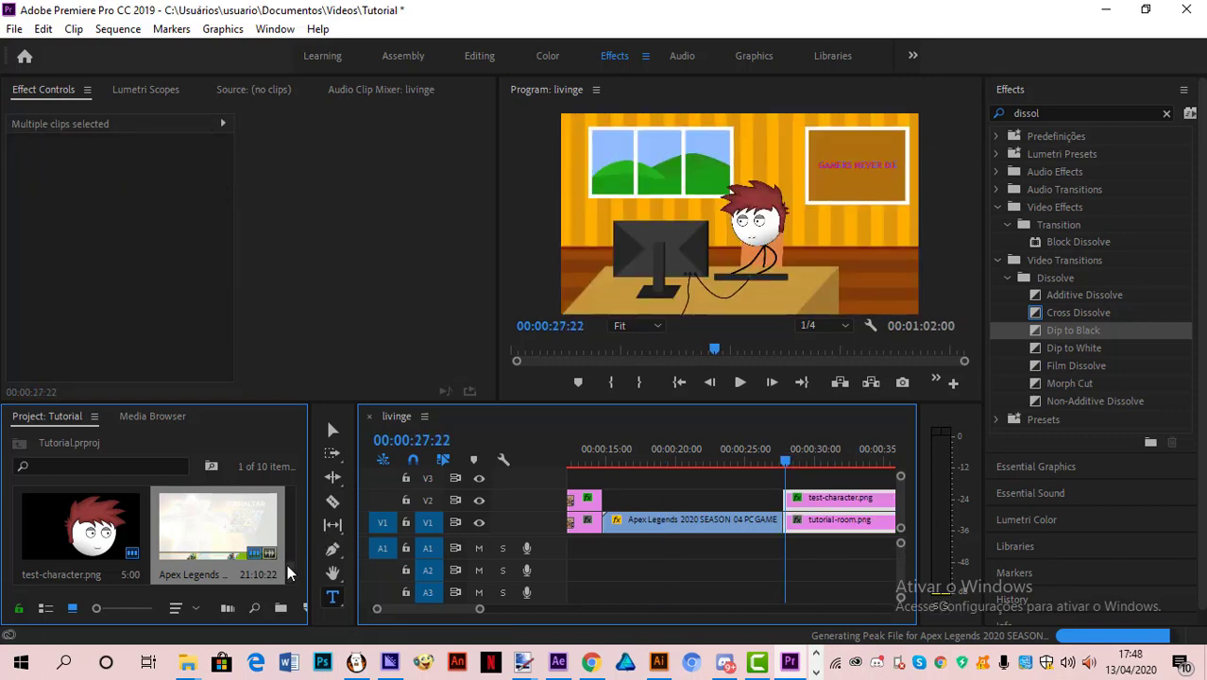
scroll(302, 487, "up", 5)
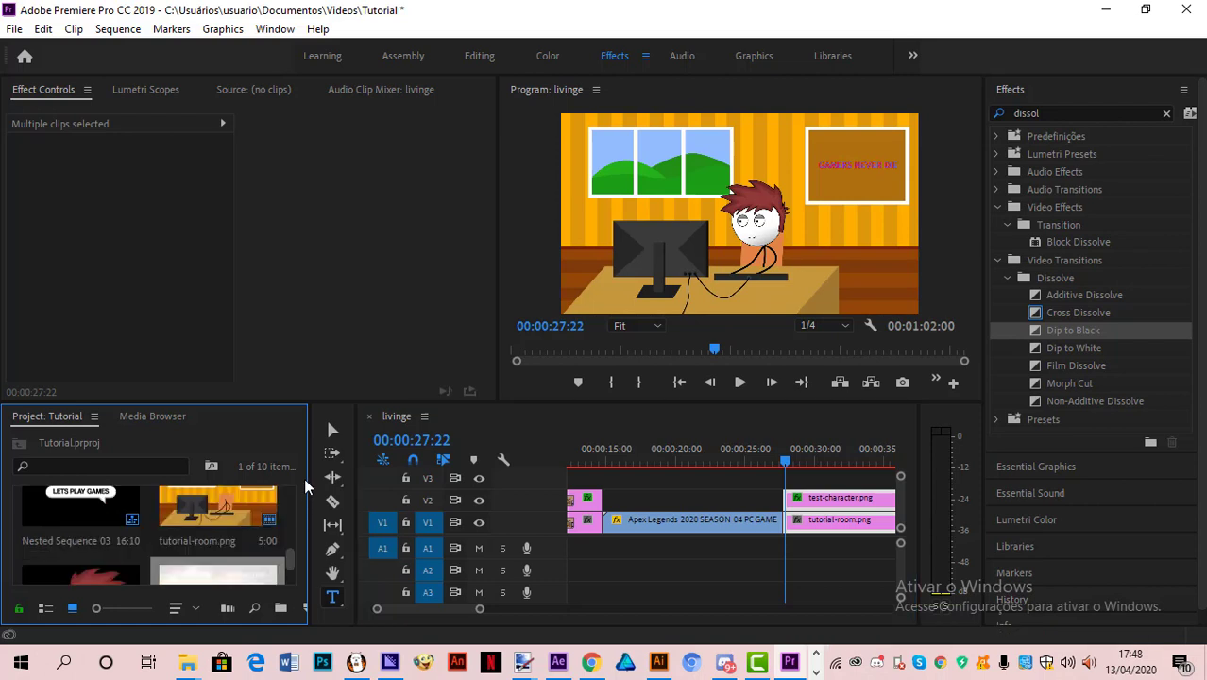
left_click_drag(80, 524, 799, 478)
Step: Search the effects for "ultra", apply Ultra Key to the walket_1.mp4 clip, and bring its key settings into view
left_click(998, 111)
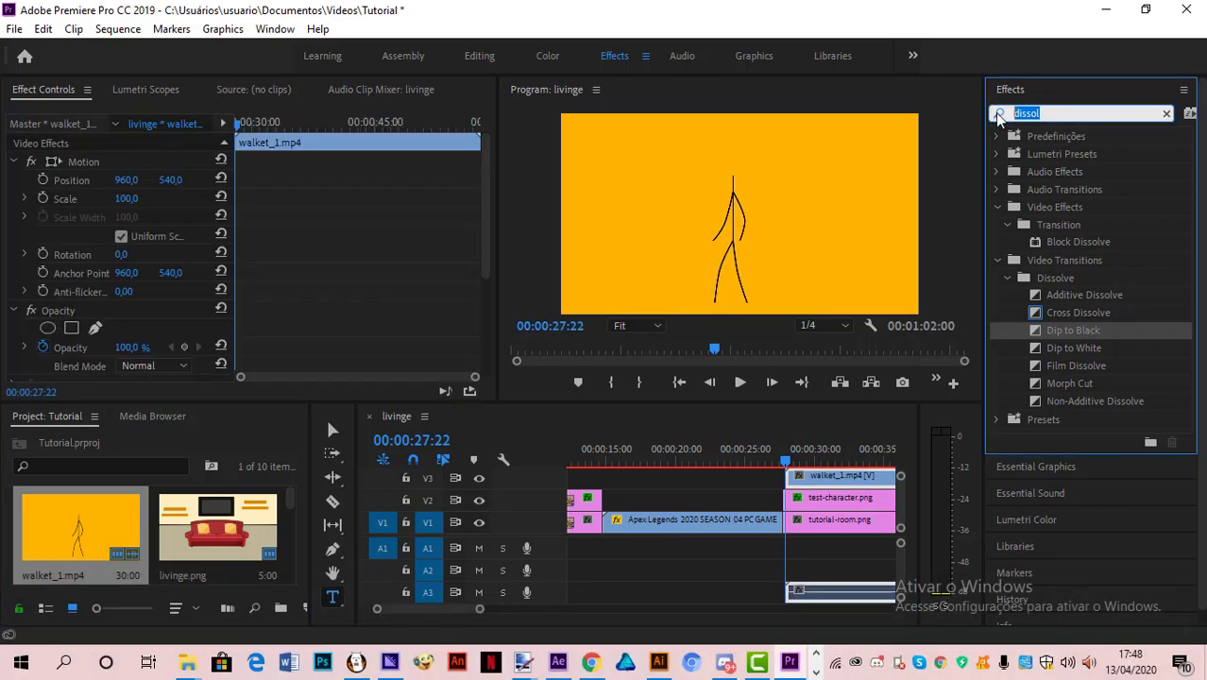
type("u")
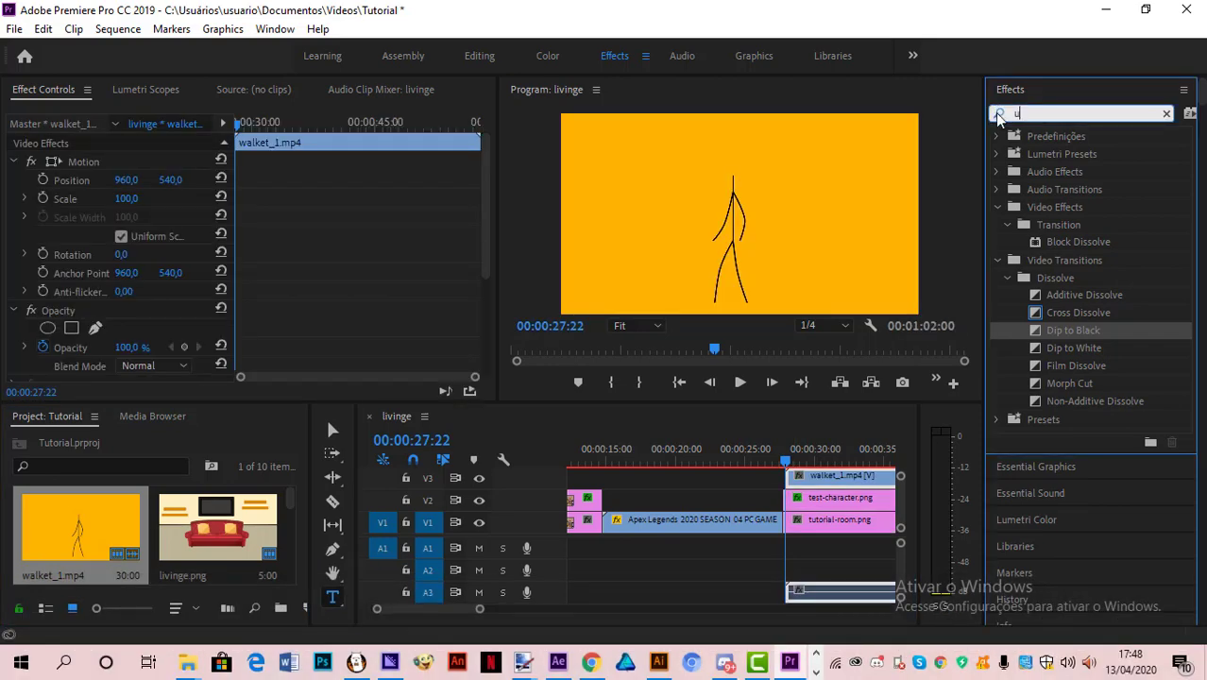
type("ltra")
left_click_drag(1077, 238, 819, 483)
left_click_drag(488, 225, 490, 385)
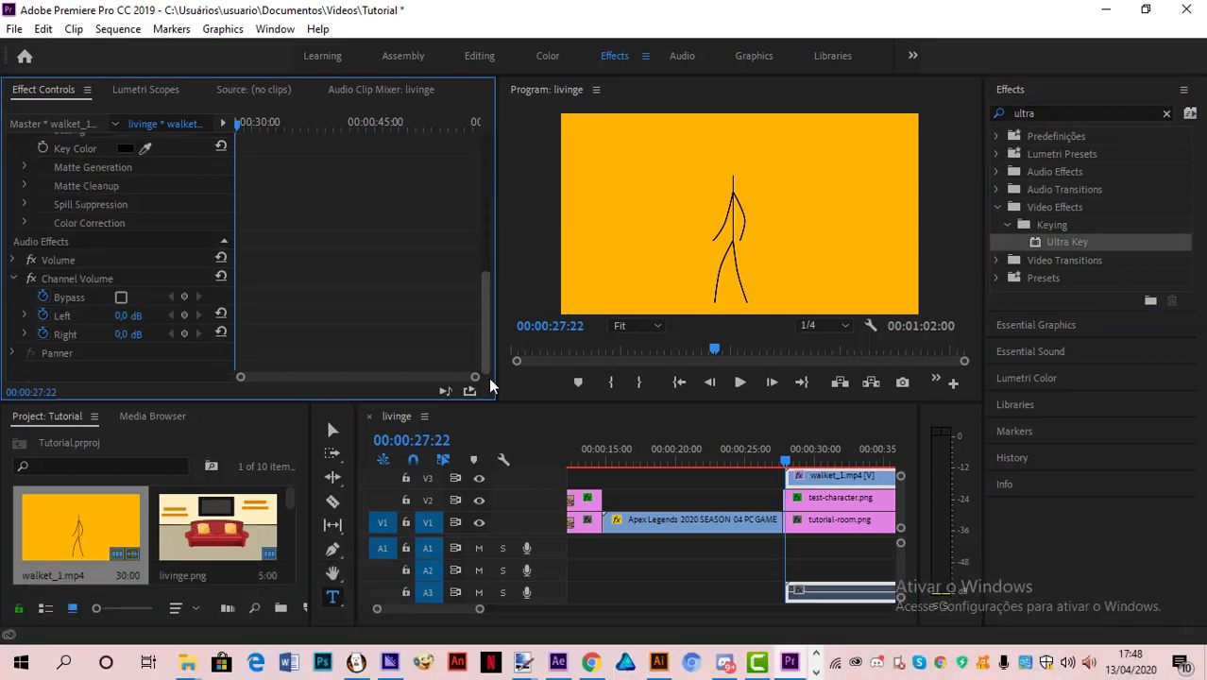
Step: Sample the orange background as the Ultra Key colour for walket_1.mp4 and set the clip's scale to 83
scroll(386, 287, "up", 1)
left_click(145, 179)
left_click(682, 237)
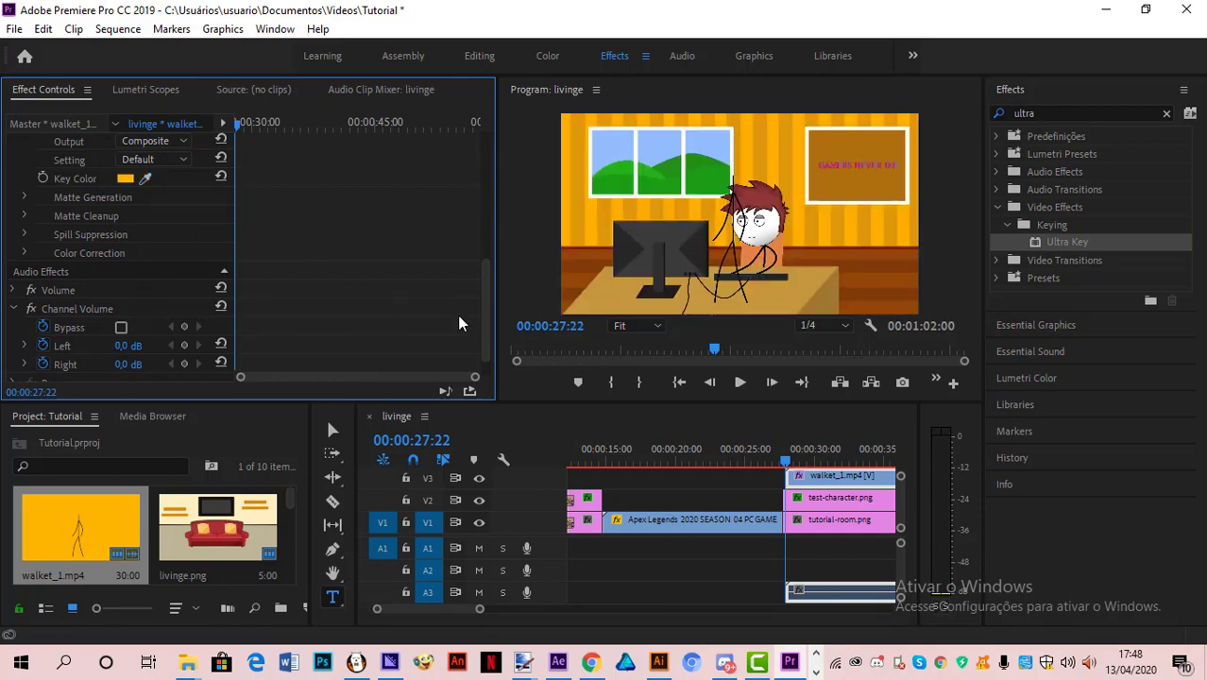
scroll(460, 145, "up", 5)
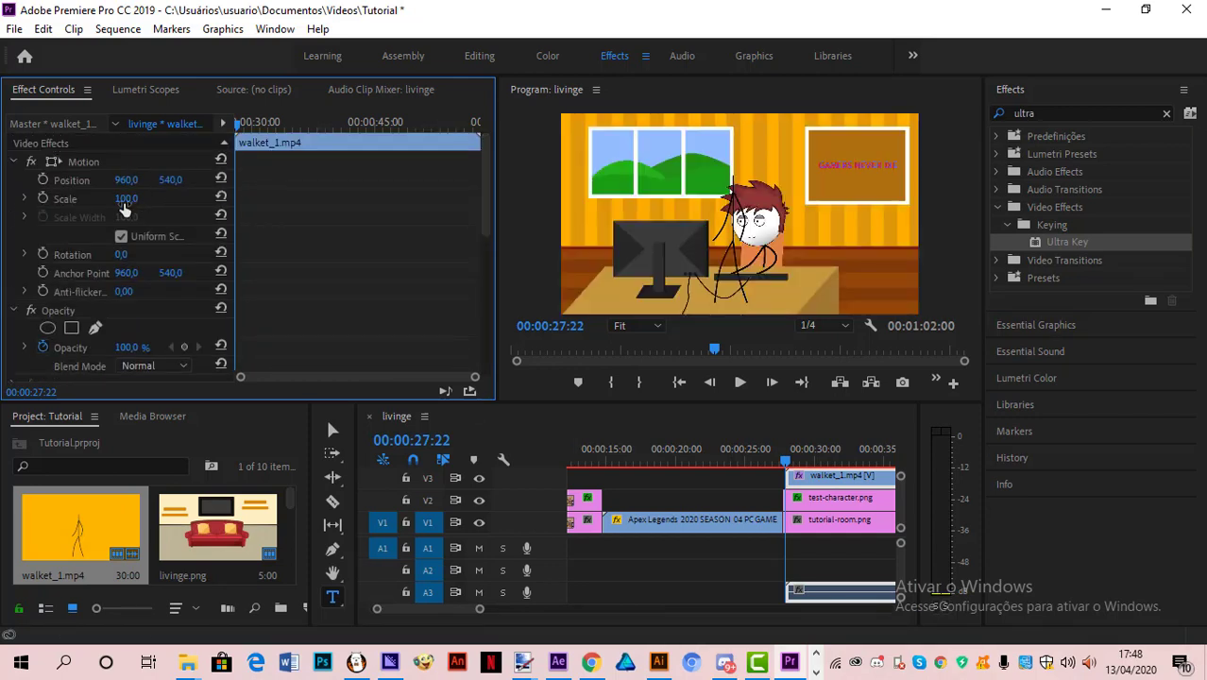
left_click_drag(123, 198, 111, 199)
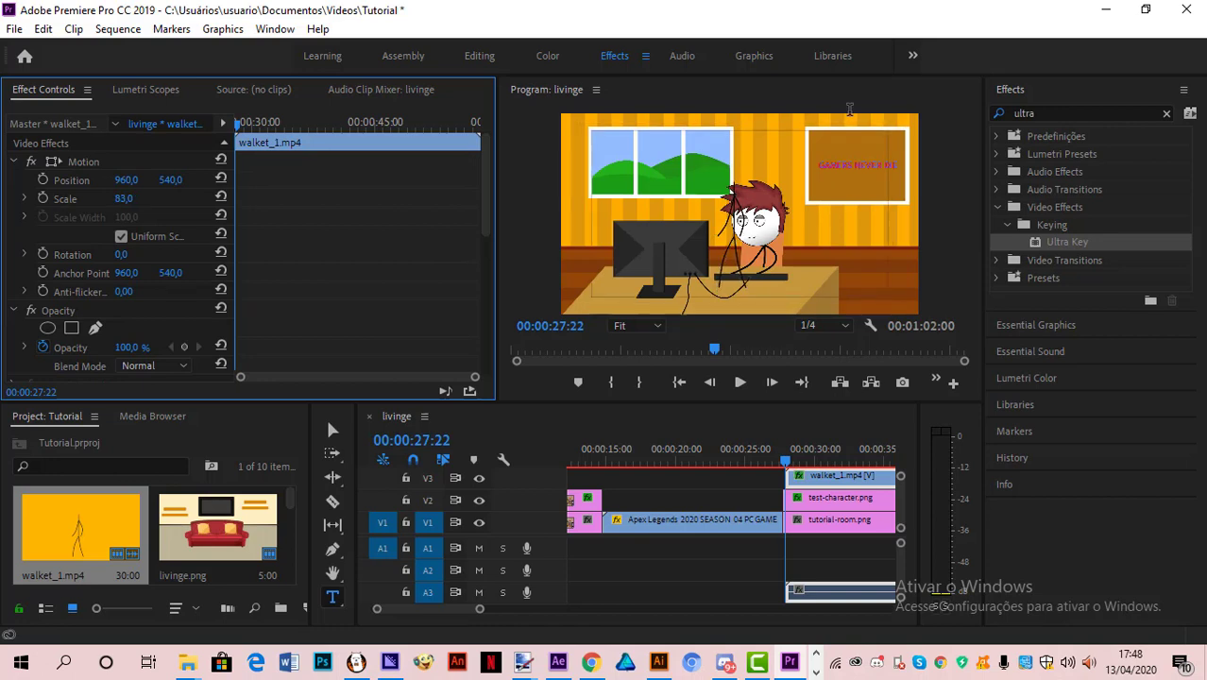
Step: Search the effects for "cro" and apply Crop to the walket_1.mp4 clip on track V3
key("shift+7")
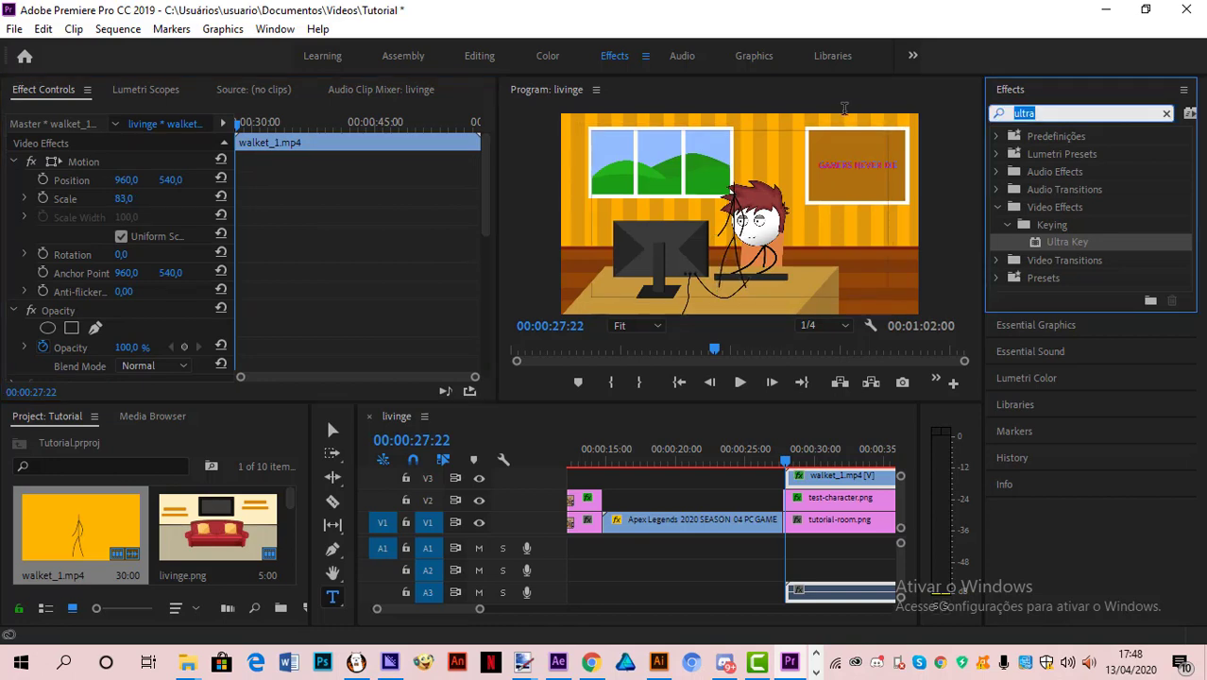
type("c")
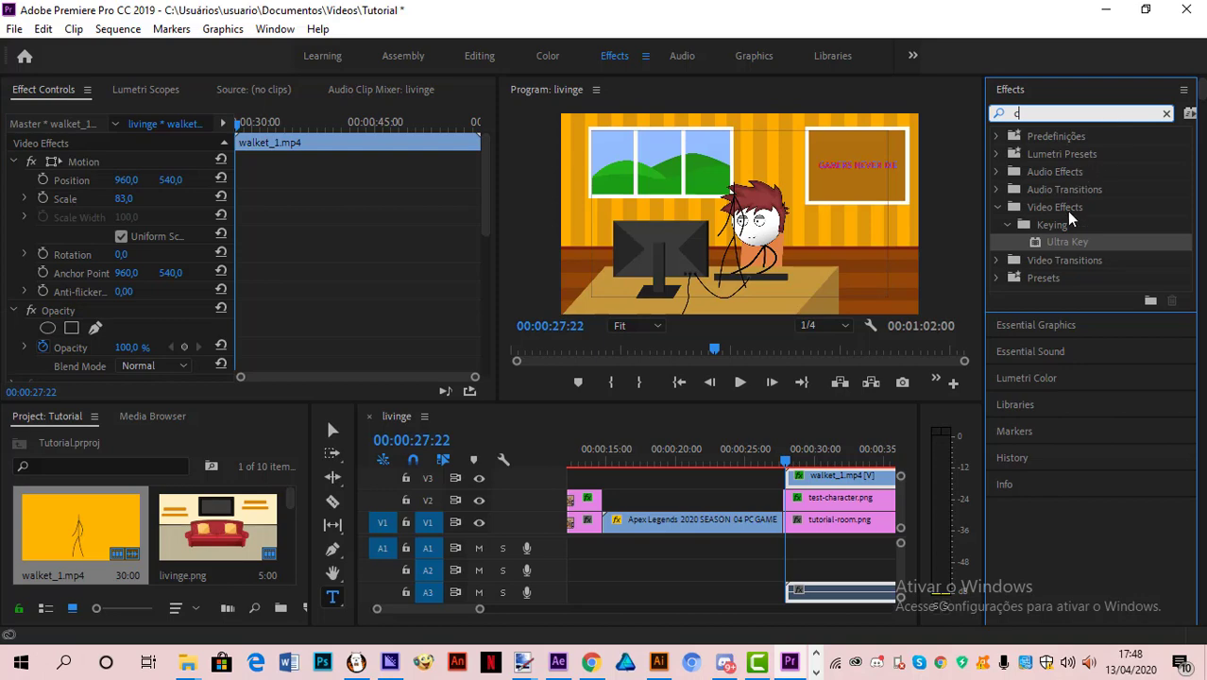
type("ro")
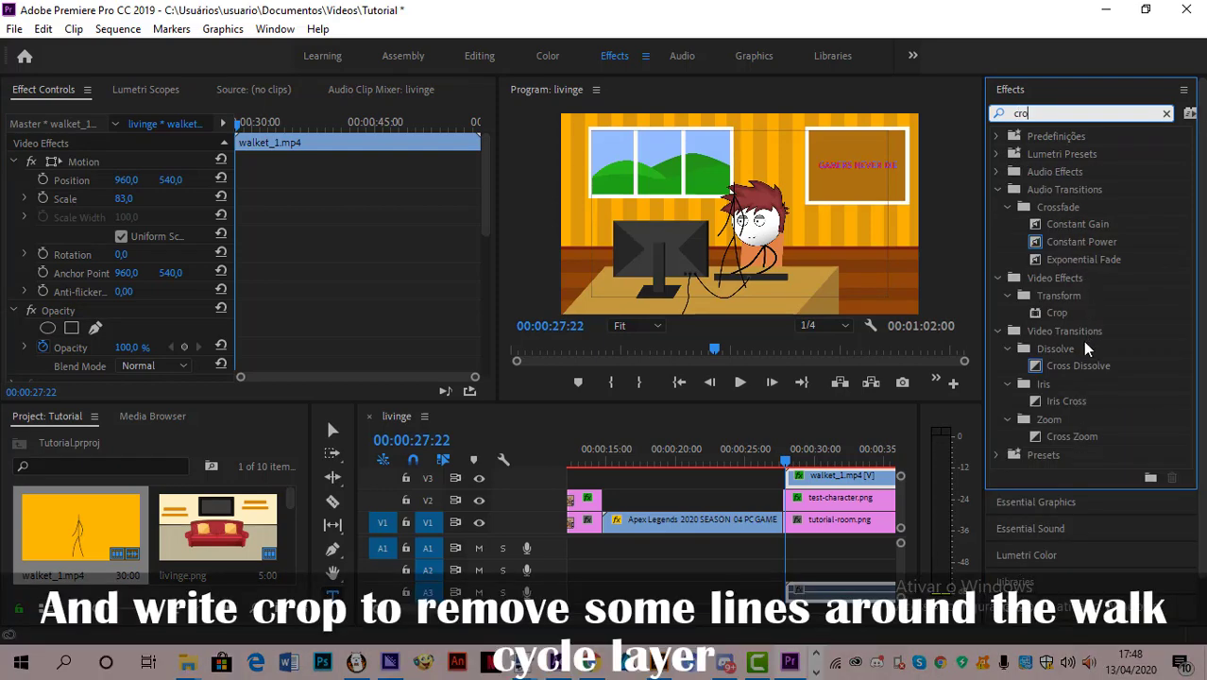
left_click_drag(1061, 319, 820, 476)
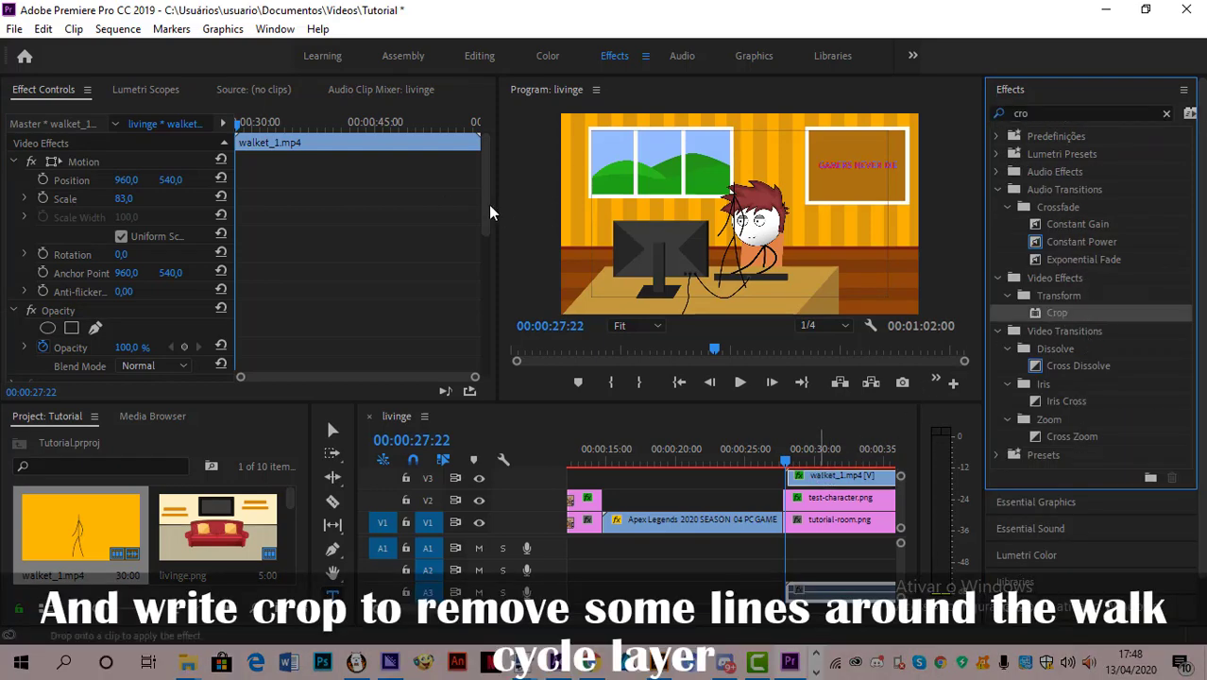
Step: Crop the walket_1.mp4 clip by 6% left, 4% top, 11% right and 2% bottom to remove its leftover edge lines
left_click_drag(487, 227, 486, 376)
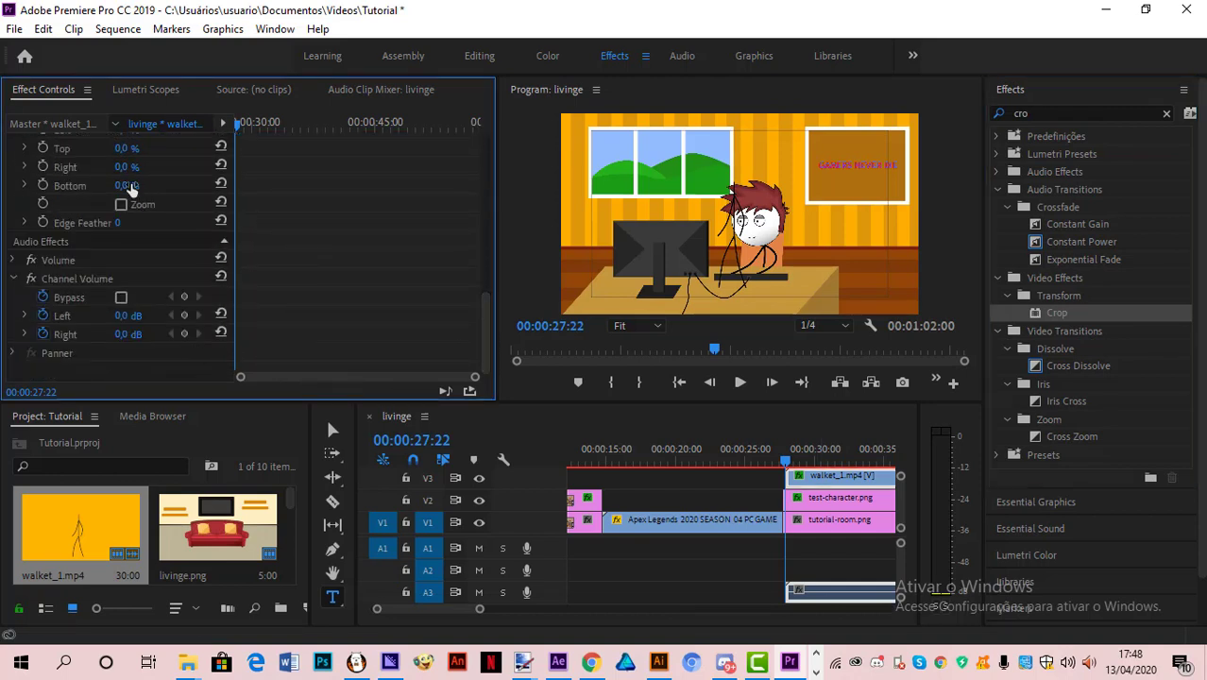
left_click_drag(128, 185, 142, 185)
scroll(289, 231, "up", 1)
scroll(289, 234, "up", 1)
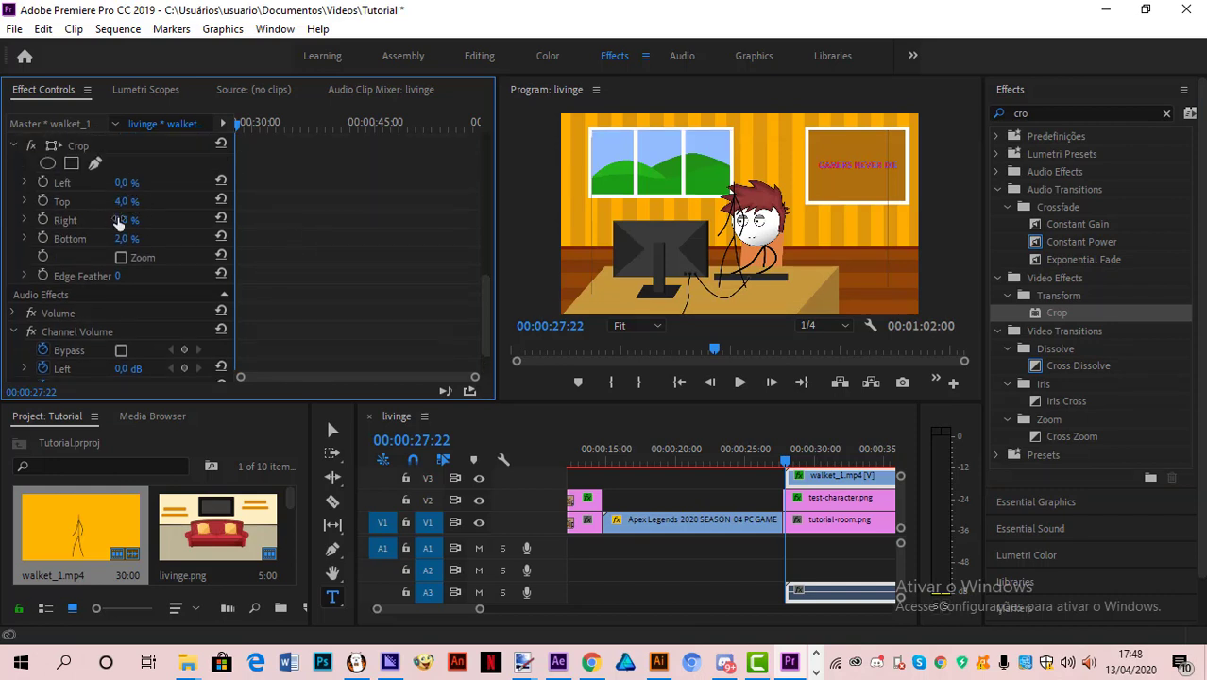
left_click_drag(132, 220, 175, 220)
left_click_drag(175, 220, 137, 182)
Step: Place happy.png from the project on track V4 at 00:00:27:22, above the walket_1.mp4 clip
scroll(235, 545, "down", 2)
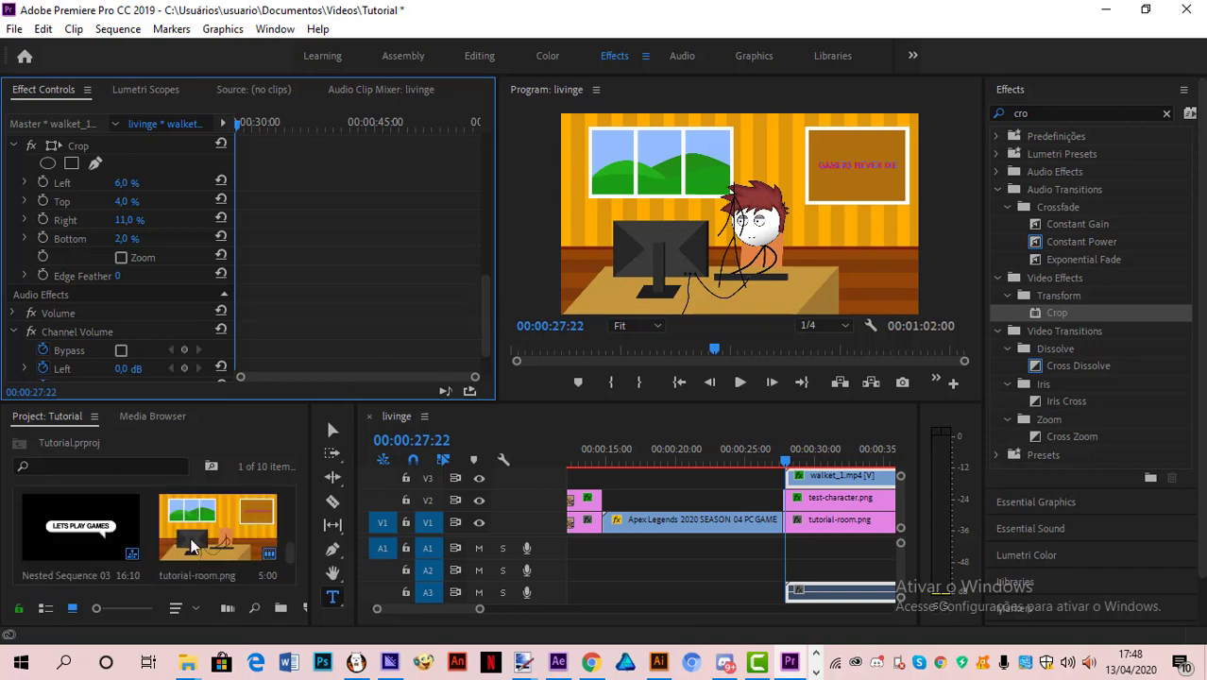
scroll(85, 558, "up", 2)
scroll(82, 550, "down", 1)
left_click_drag(82, 550, 830, 493)
scroll(898, 492, "up", 1)
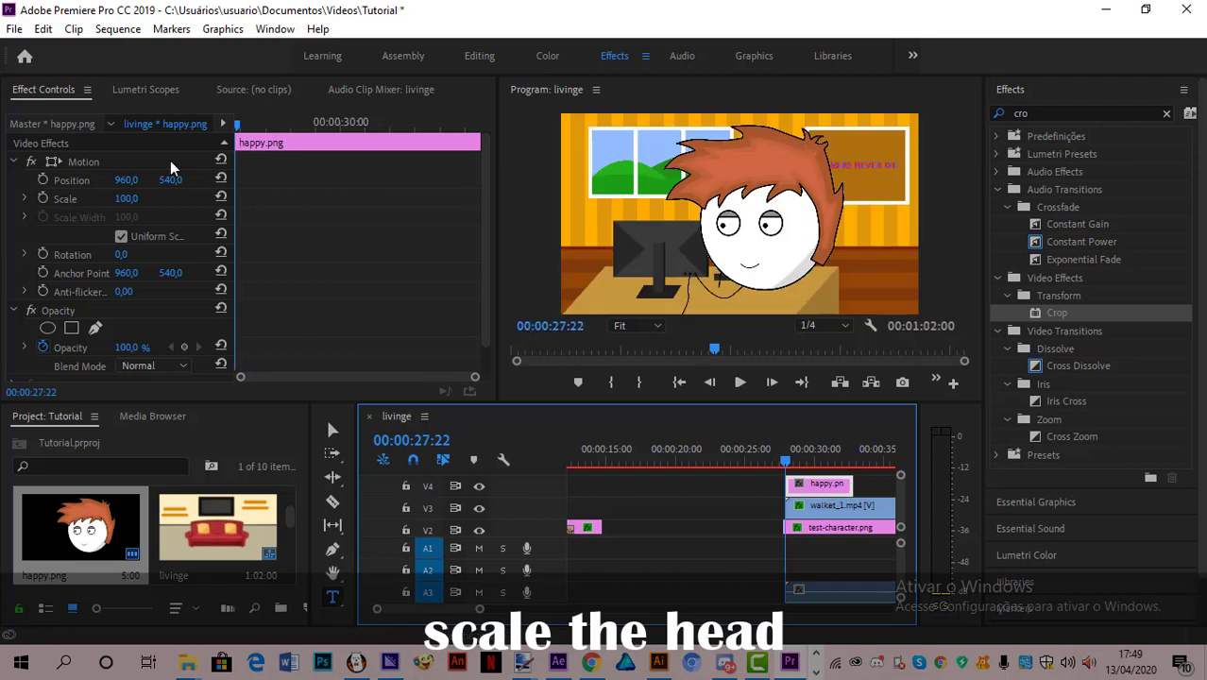
Step: Fit the happy.png head onto the walking figure with scale 35 and position 878, 287
left_click_drag(126, 198, 71, 199)
left_click_drag(170, 180, 207, 183)
mouse_move(126, 180)
left_mouse_down()
mouse_move(68, 179)
mouse_move(102, 180)
left_mouse_up()
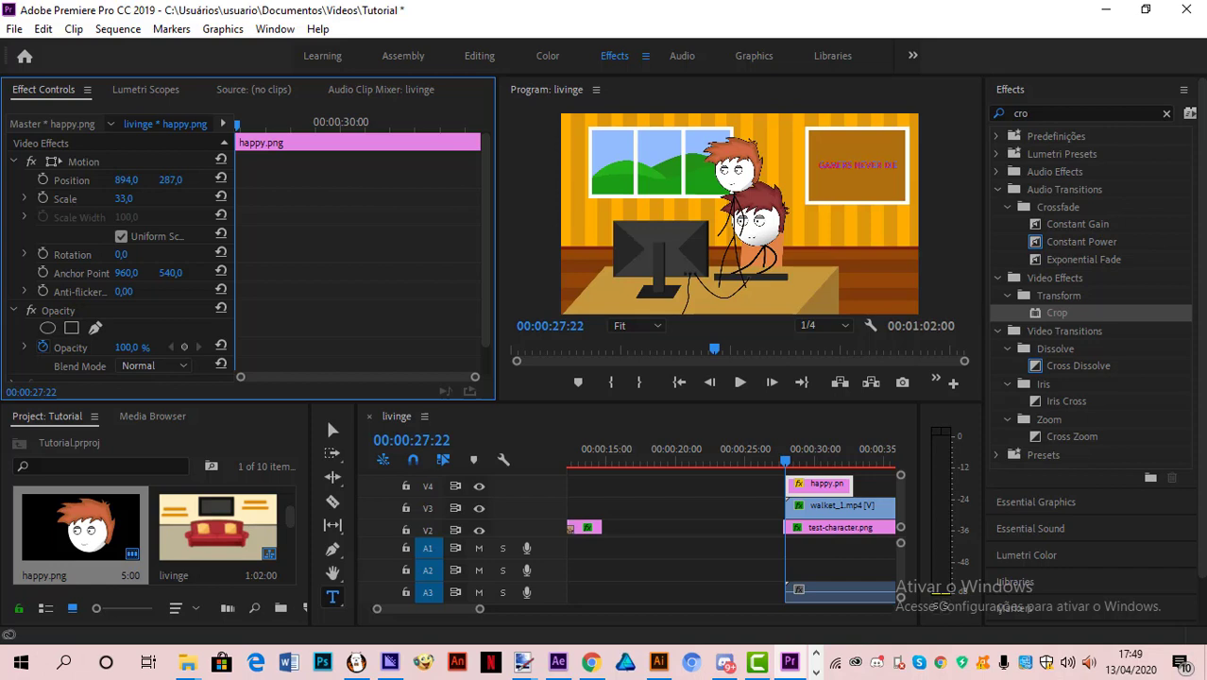
left_click(156, 198)
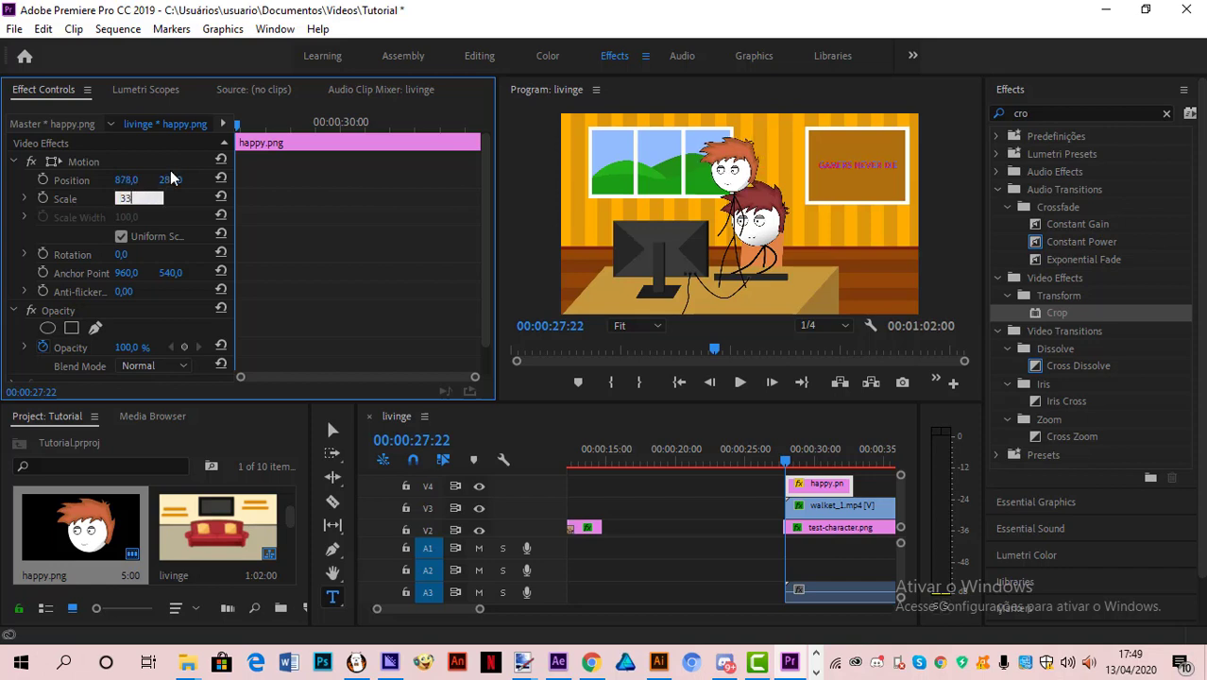
type("35")
key("Return")
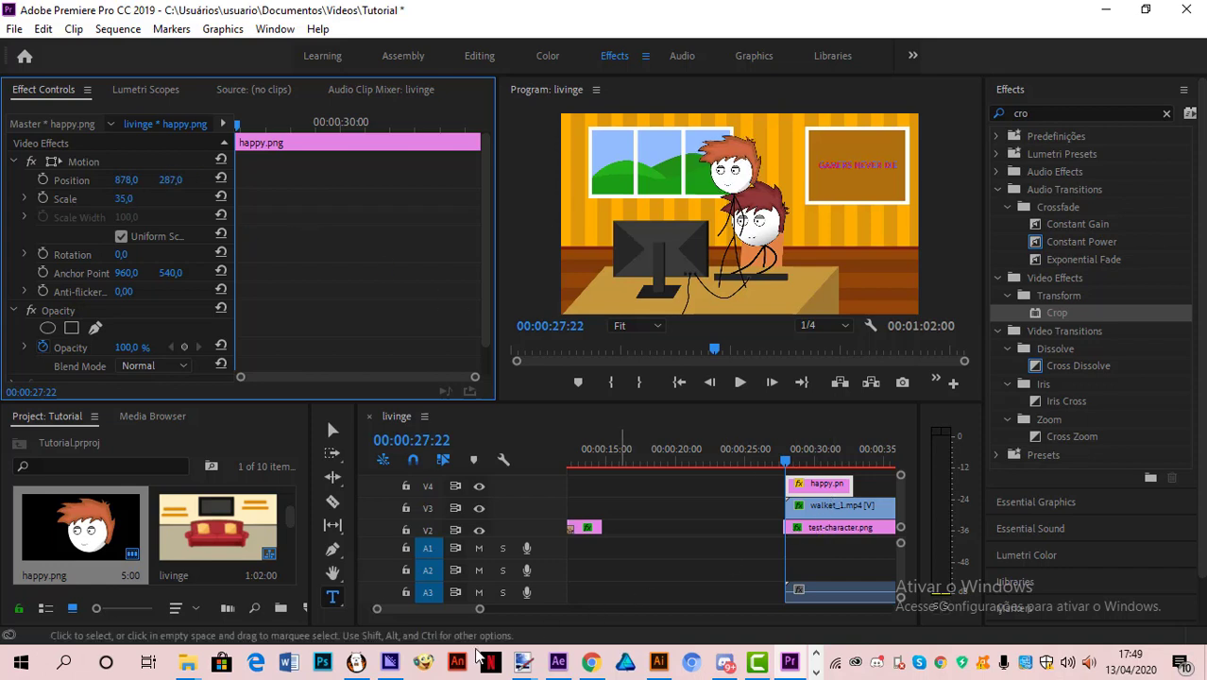
Step: Extend the happy.png clip on track V4 so it ends together with the walket_1.mp4 clip
left_click(433, 609)
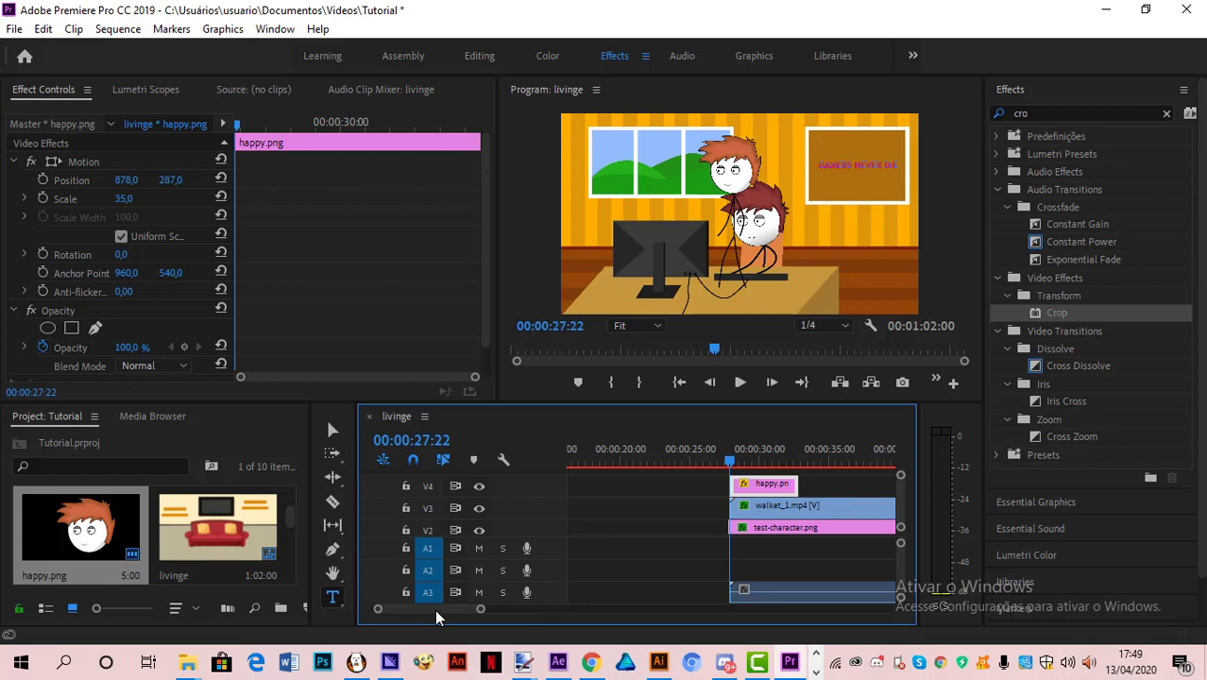
scroll(434, 609, "down", 3)
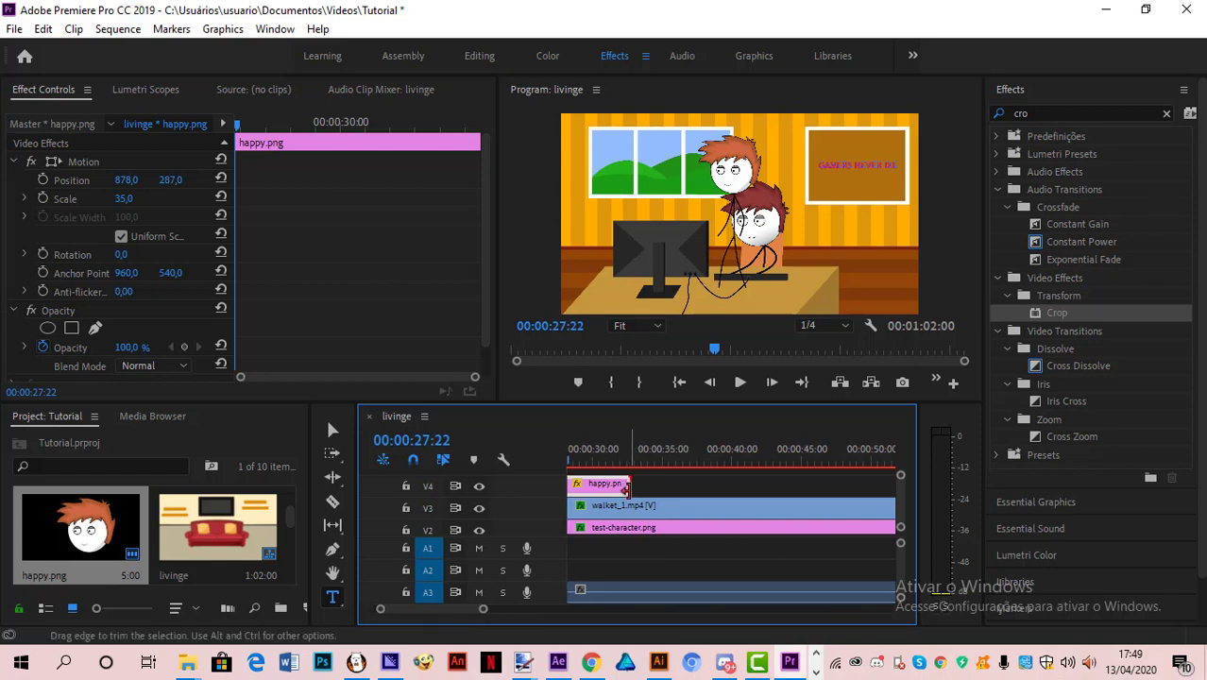
left_click_drag(629, 483, 840, 483)
scroll(444, 610, "down", 5)
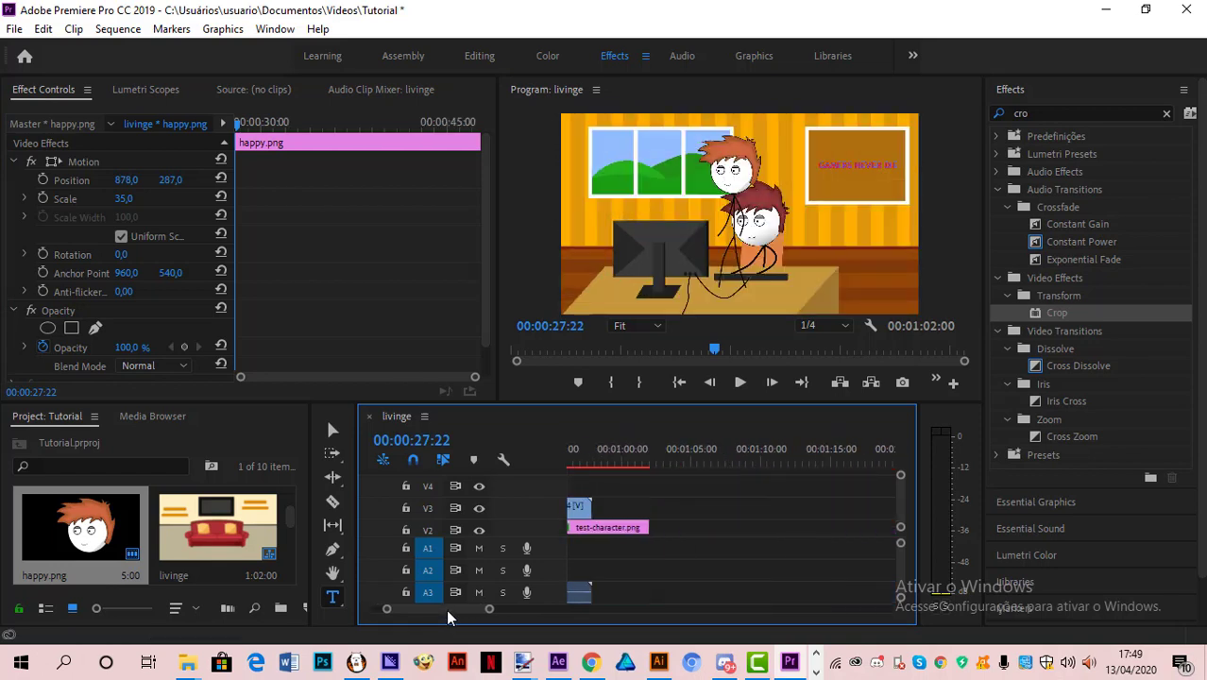
scroll(445, 610, "up", 3)
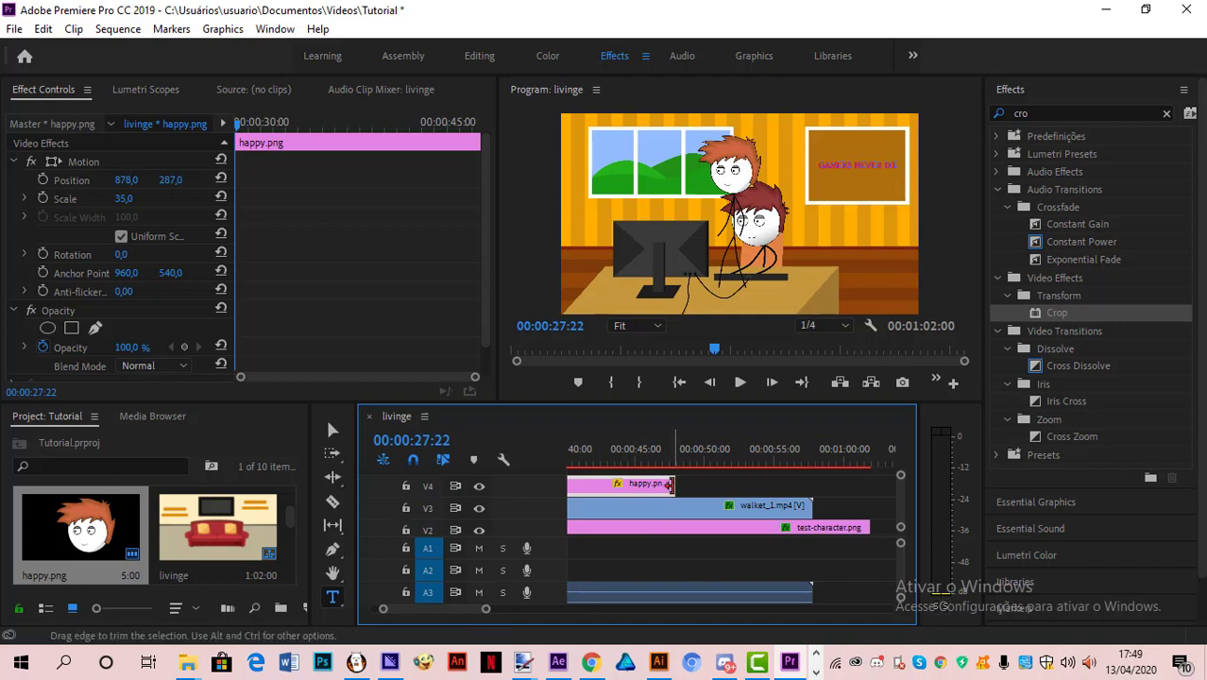
left_click_drag(674, 484, 811, 483)
left_click_drag(657, 602, 507, 634)
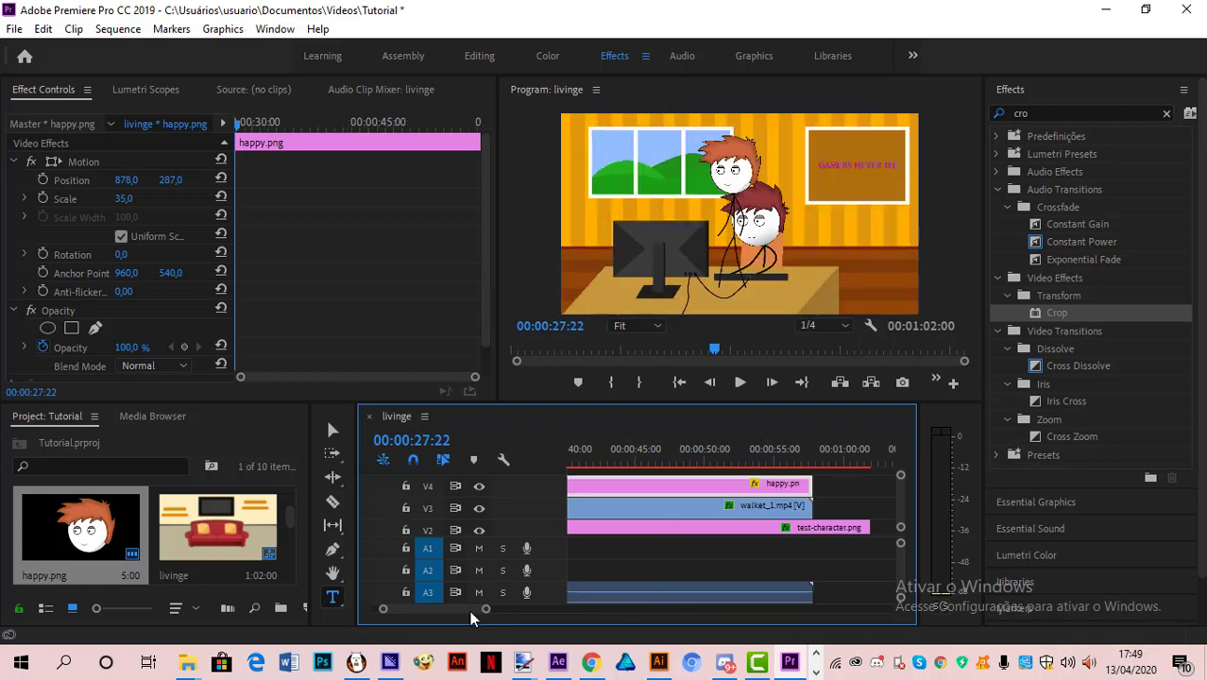
Step: Nest the happy.png and walket_1.mp4 clips into one sequence, keeping the default name
scroll(465, 609, "up", 4)
left_click(710, 513)
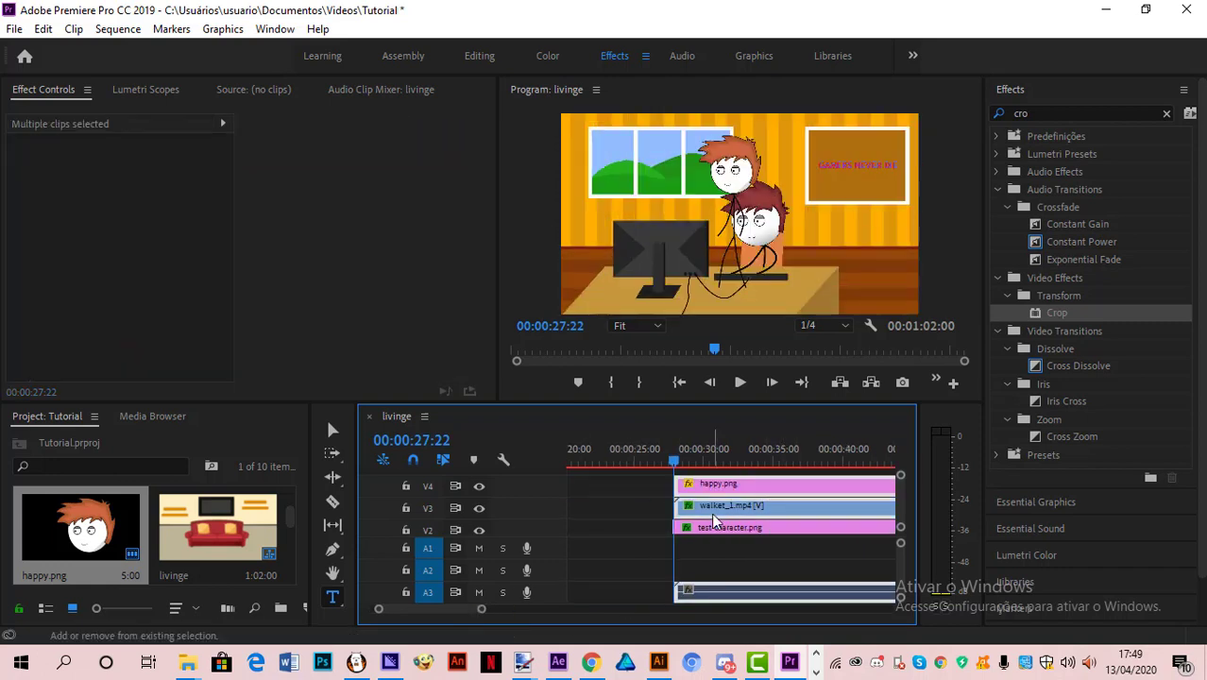
right_click(711, 512)
left_click(760, 407)
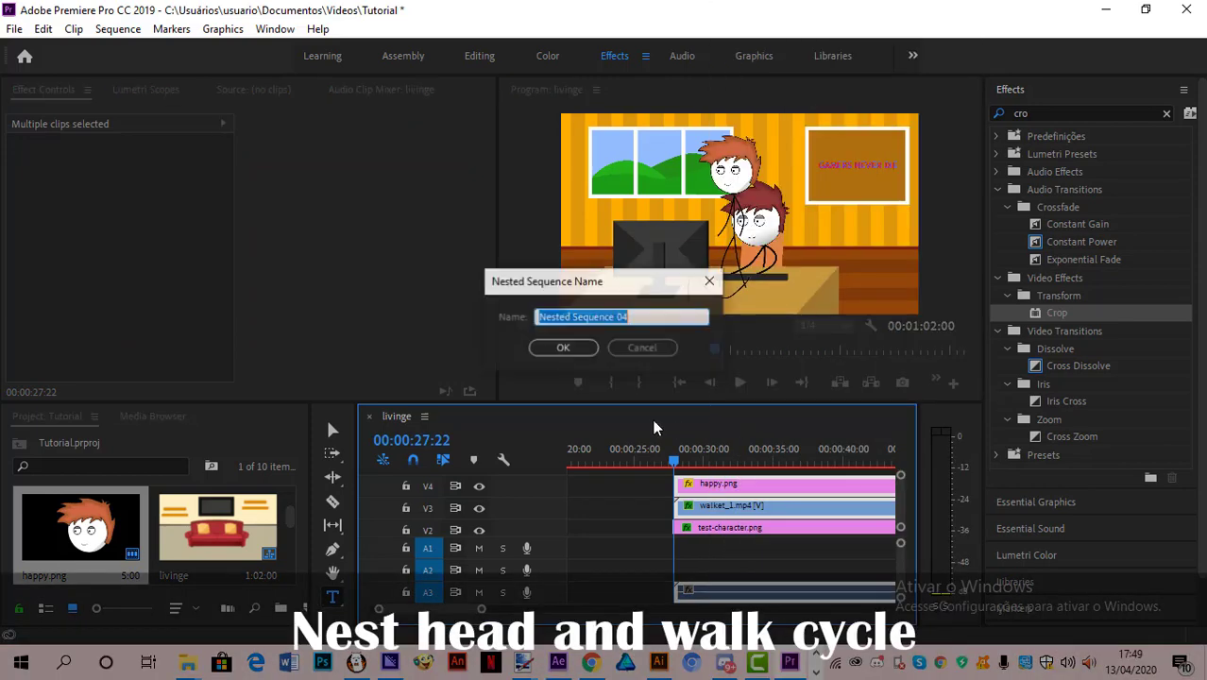
left_click(578, 351)
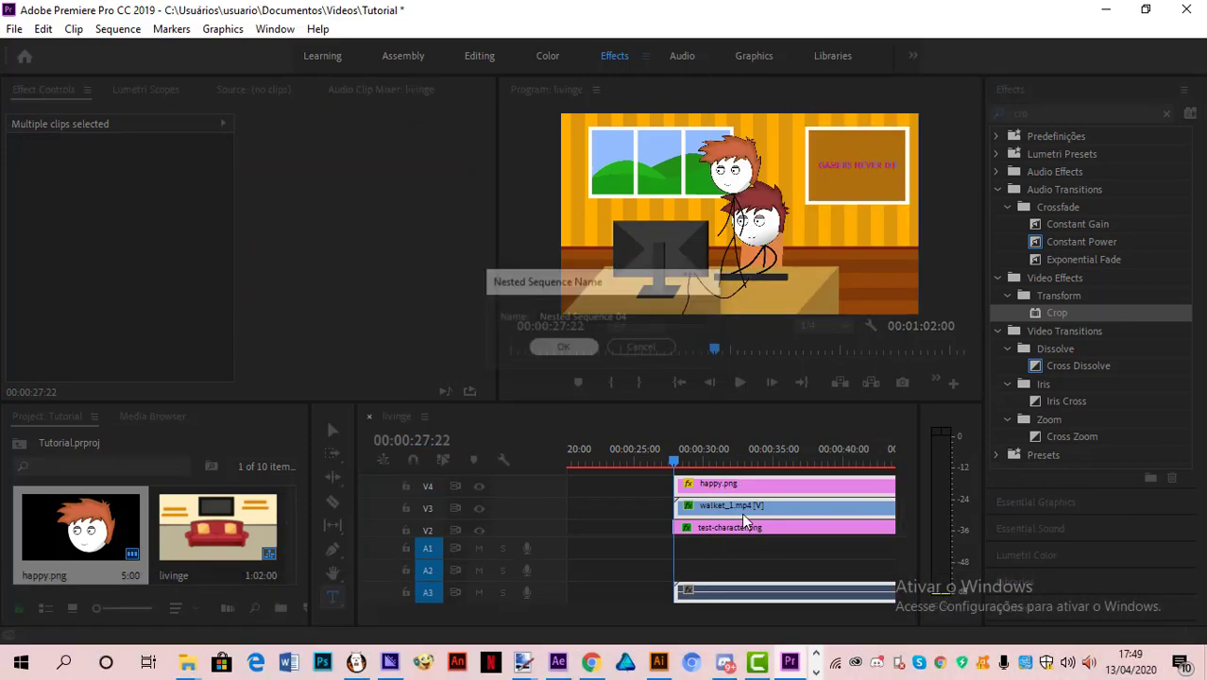
Step: Scale the nested walking figure to 109 and keyframe its Position off-screen at 2215, 747 at 00:00:27:22
left_click_drag(130, 202, 262, 180)
left_click_drag(189, 180, 227, 179)
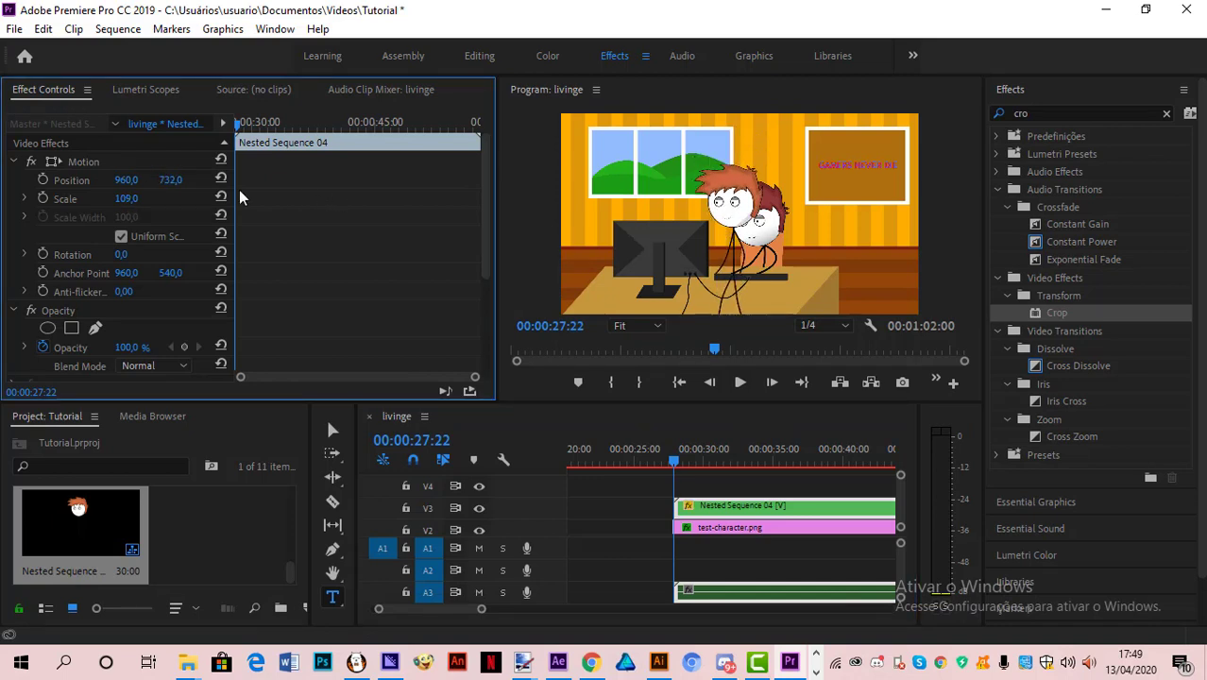
left_click_drag(127, 179, 48, 180)
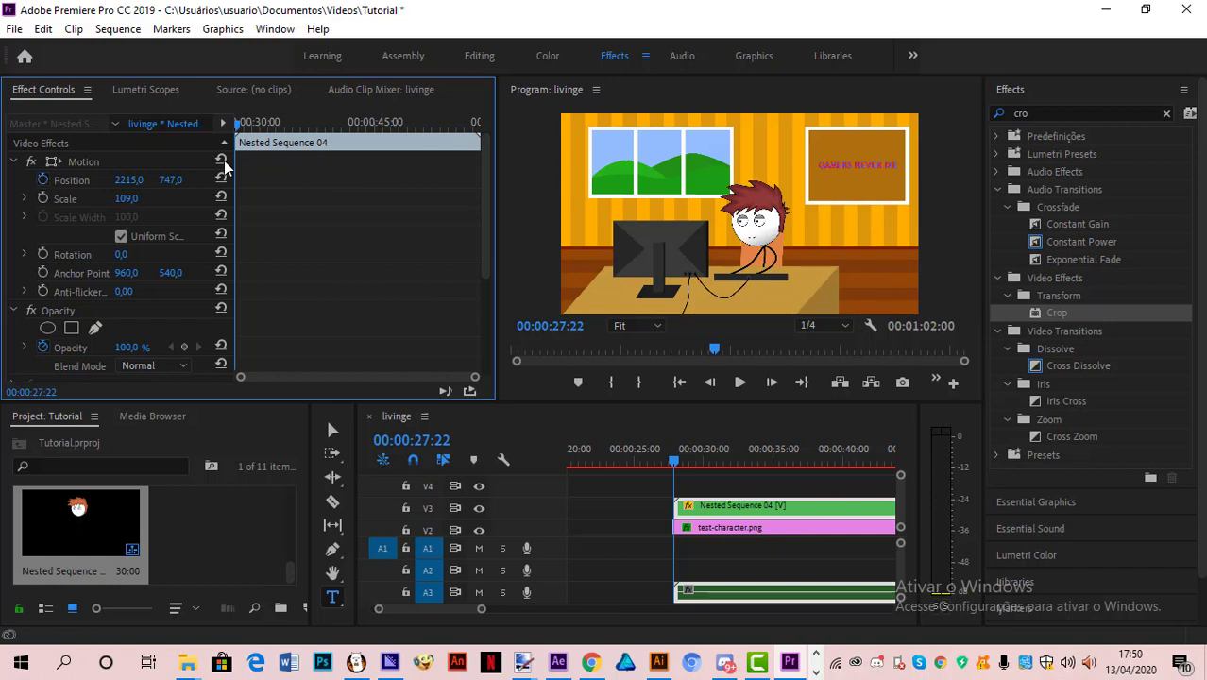
Step: Add a second Position keyframe for the nested figure at 00:00:33:12, placing it at 1662, 747 behind the seated character
left_click(275, 123)
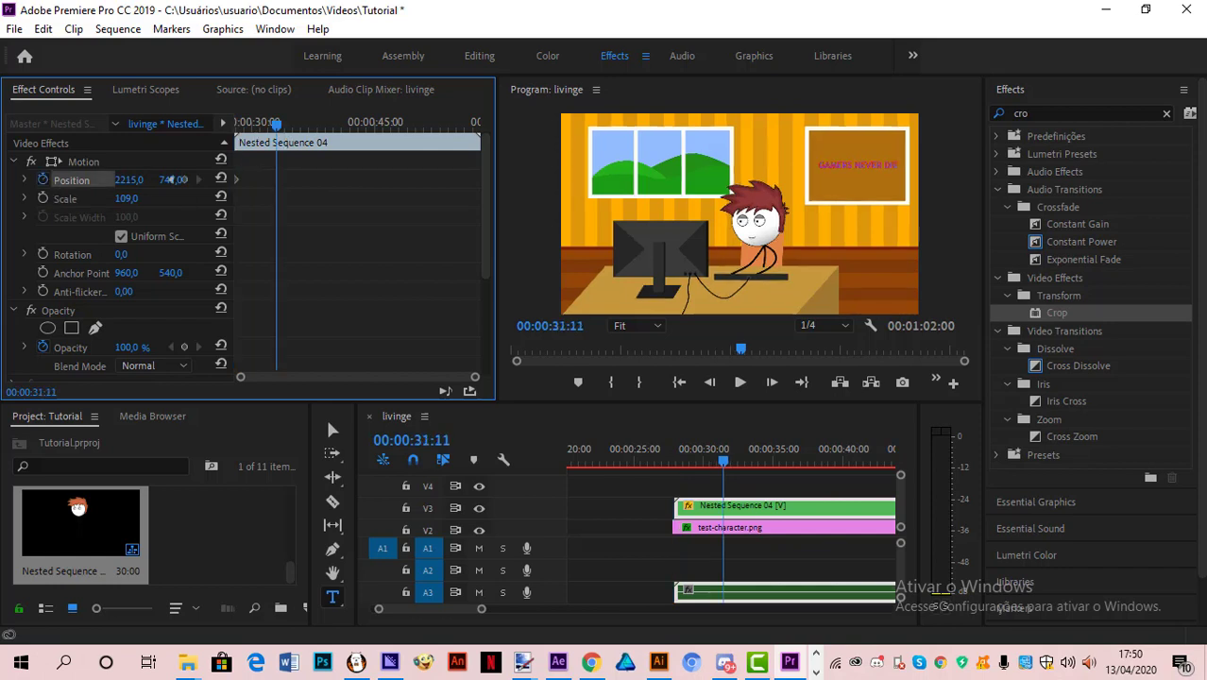
left_click(198, 179)
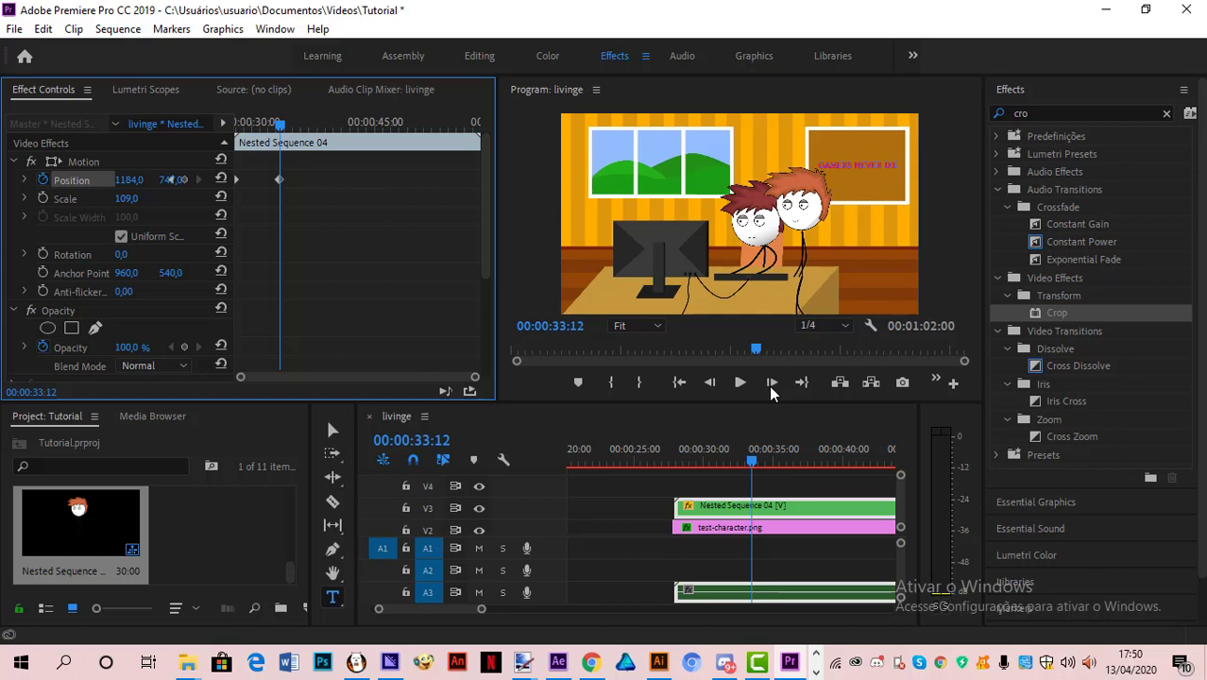
scroll(768, 385, "up", 5)
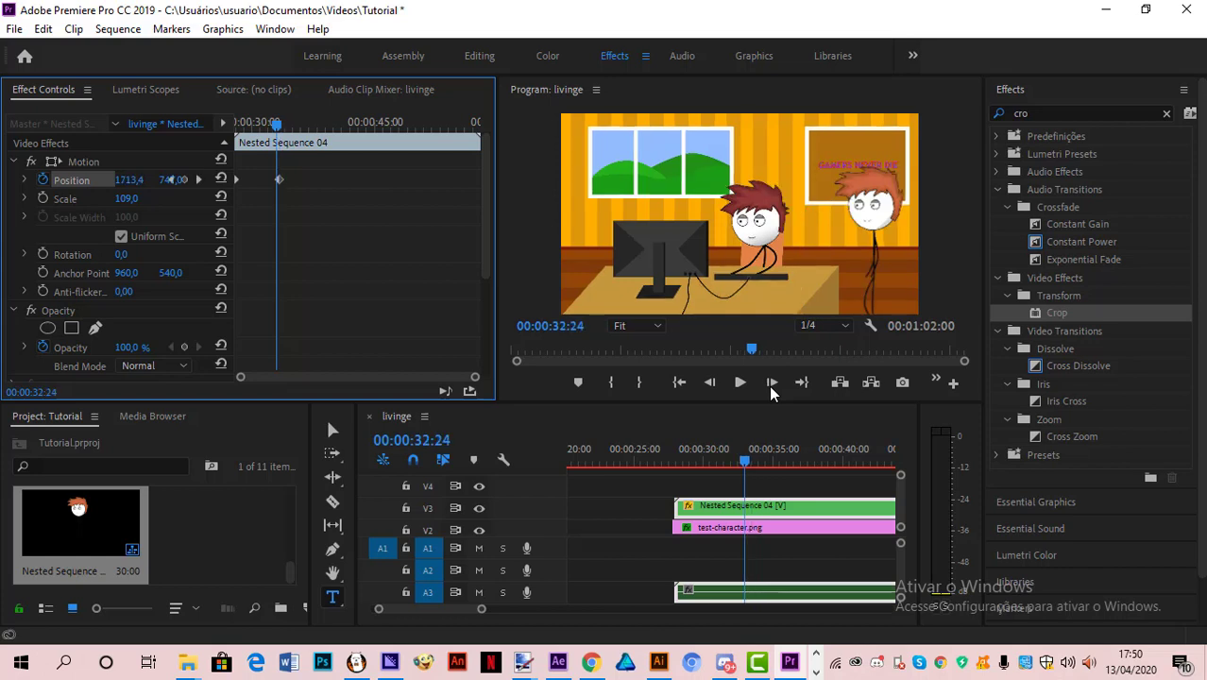
Step: Step through the walk to the pose at 00:00:33:05 and move the nested figure's ending Position keyframe to that frame
key("Right")
key("Right")
key("Right")
key("Right")
key("Right")
key("Right")
key("Right")
left_click(727, 394)
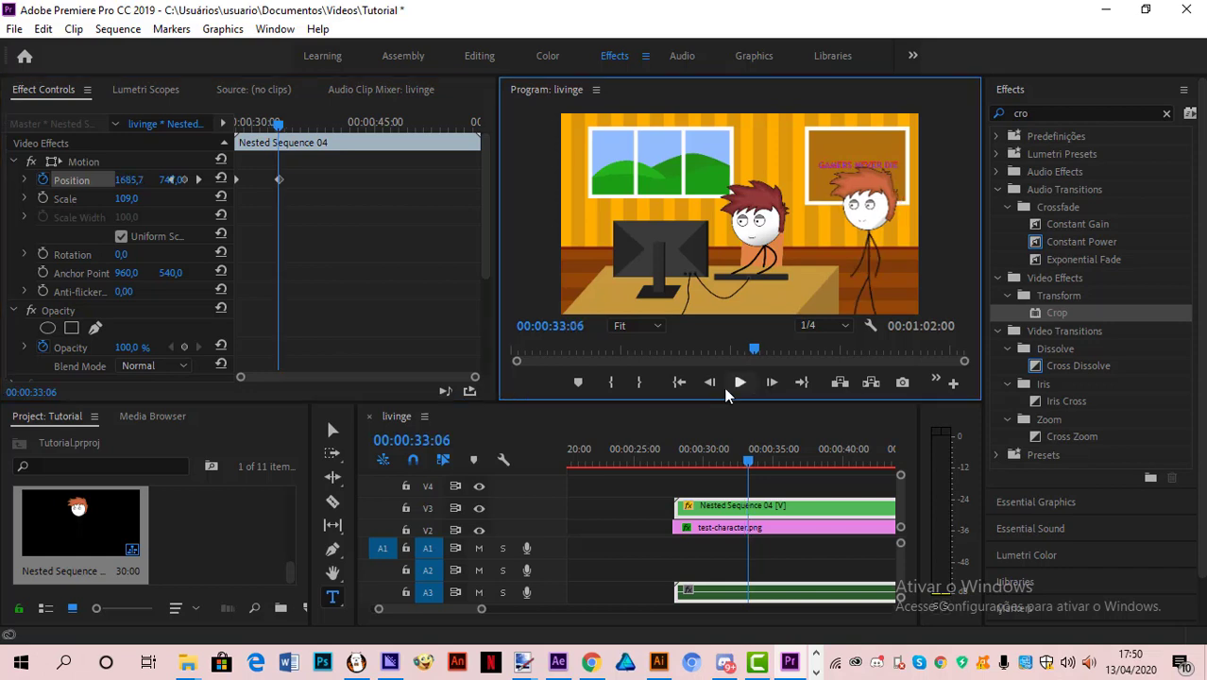
key("Left")
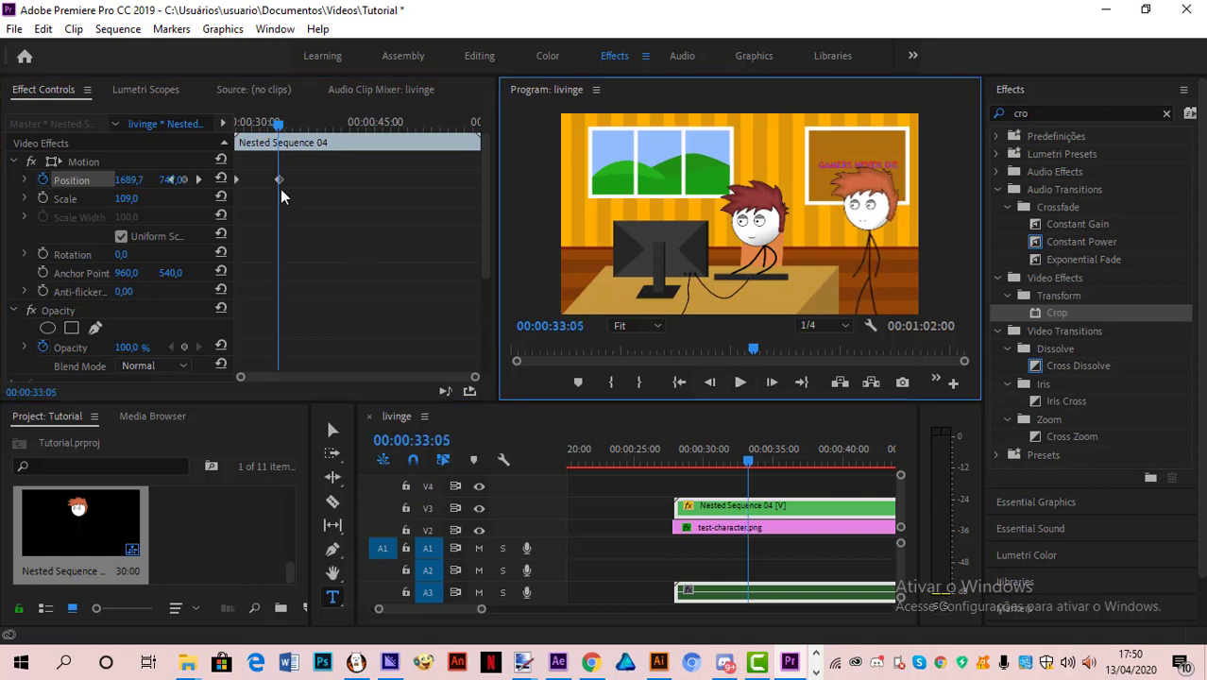
left_click_drag(425, 392, 423, 391)
scroll(423, 393, "up", 4)
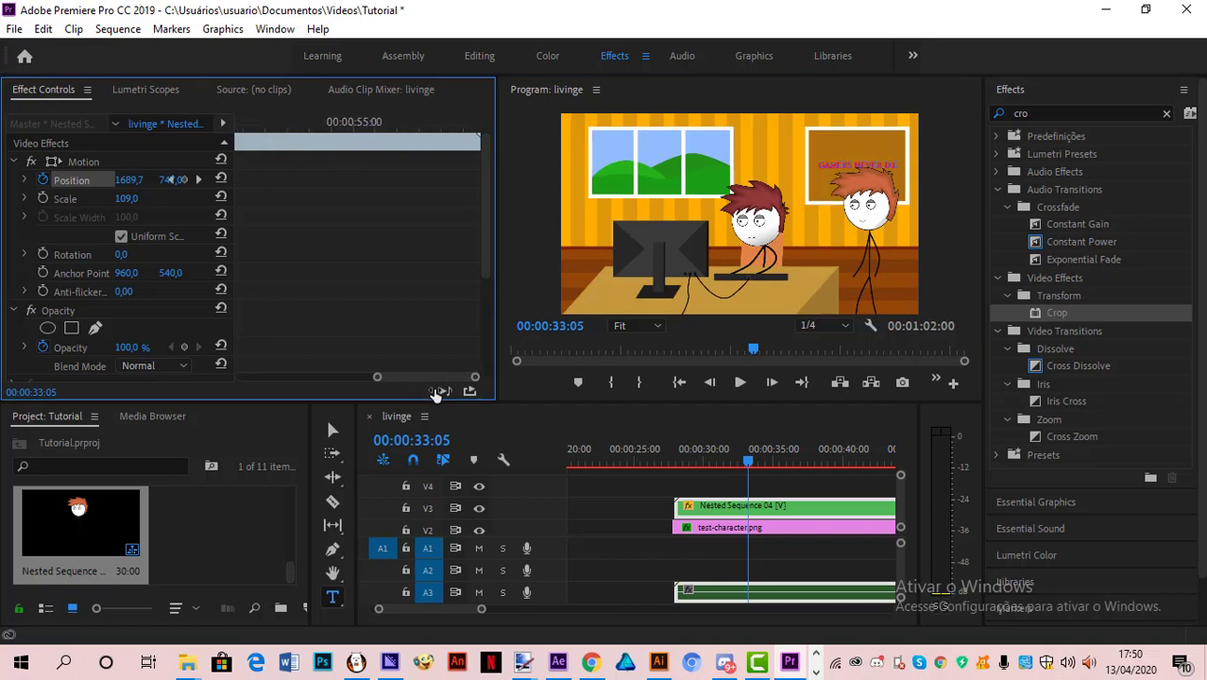
left_click_drag(417, 376, 299, 383)
left_click_drag(433, 181, 437, 373)
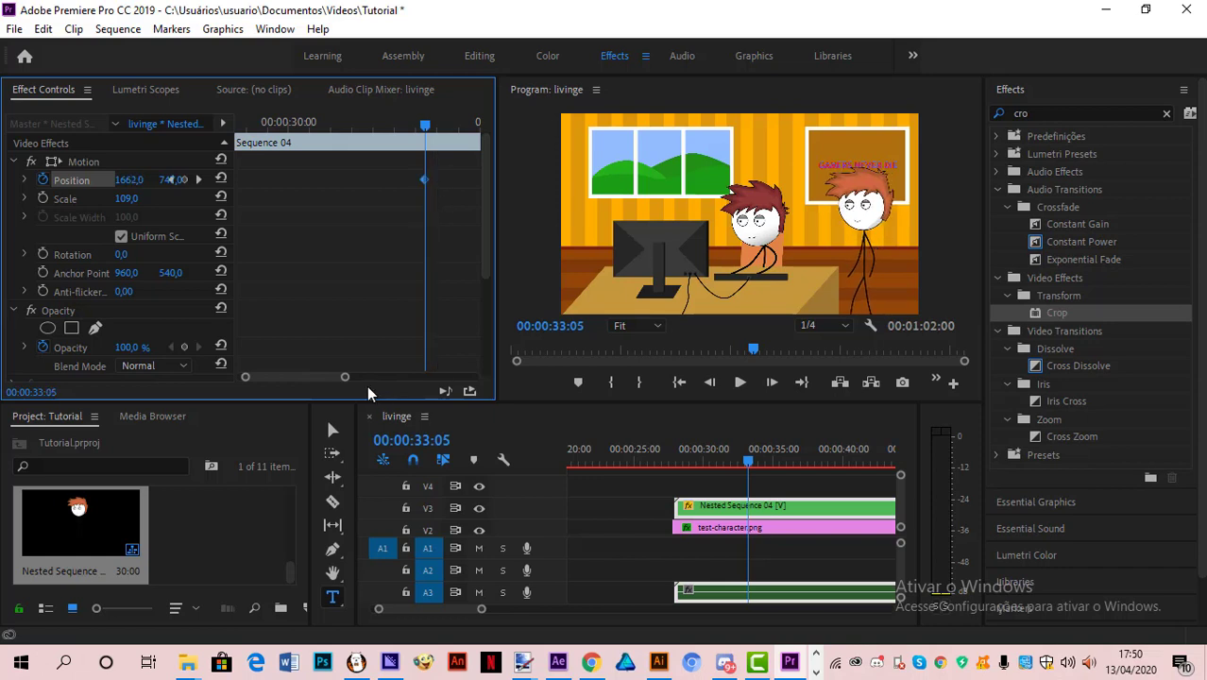
Step: Check the frames around the nested figure's ending Position keyframe at 00:00:33:05 and play the end of the walk
left_click_drag(347, 377, 337, 383)
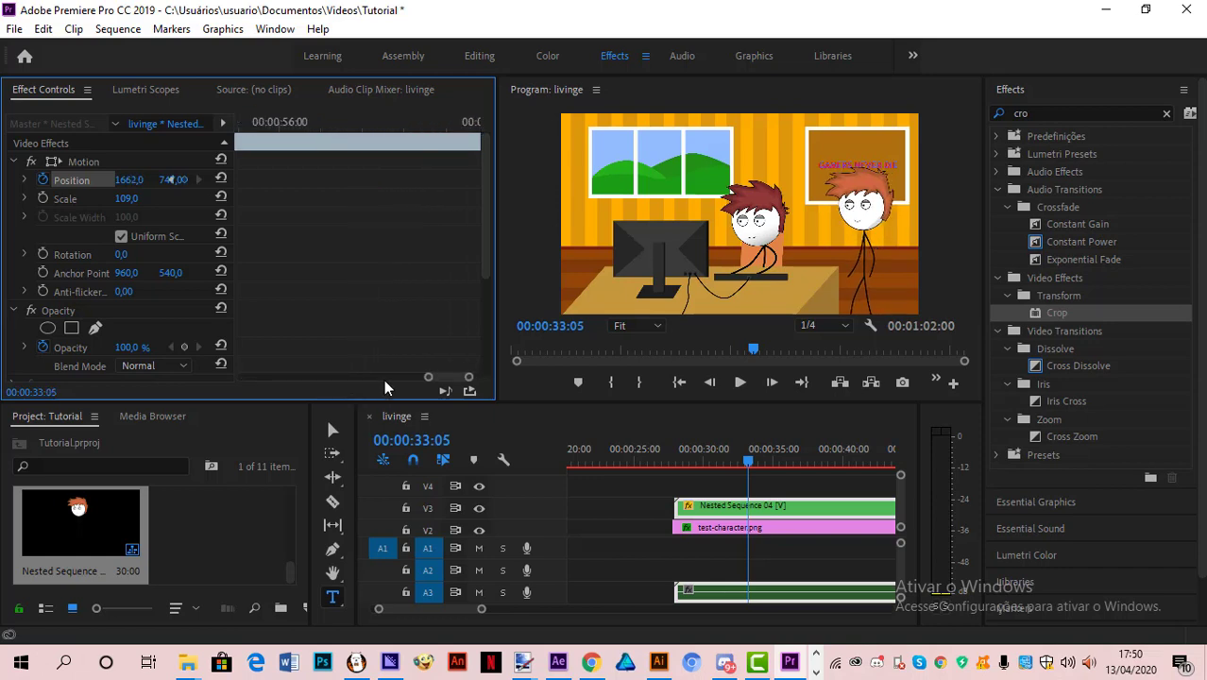
left_click_drag(435, 376, 283, 386)
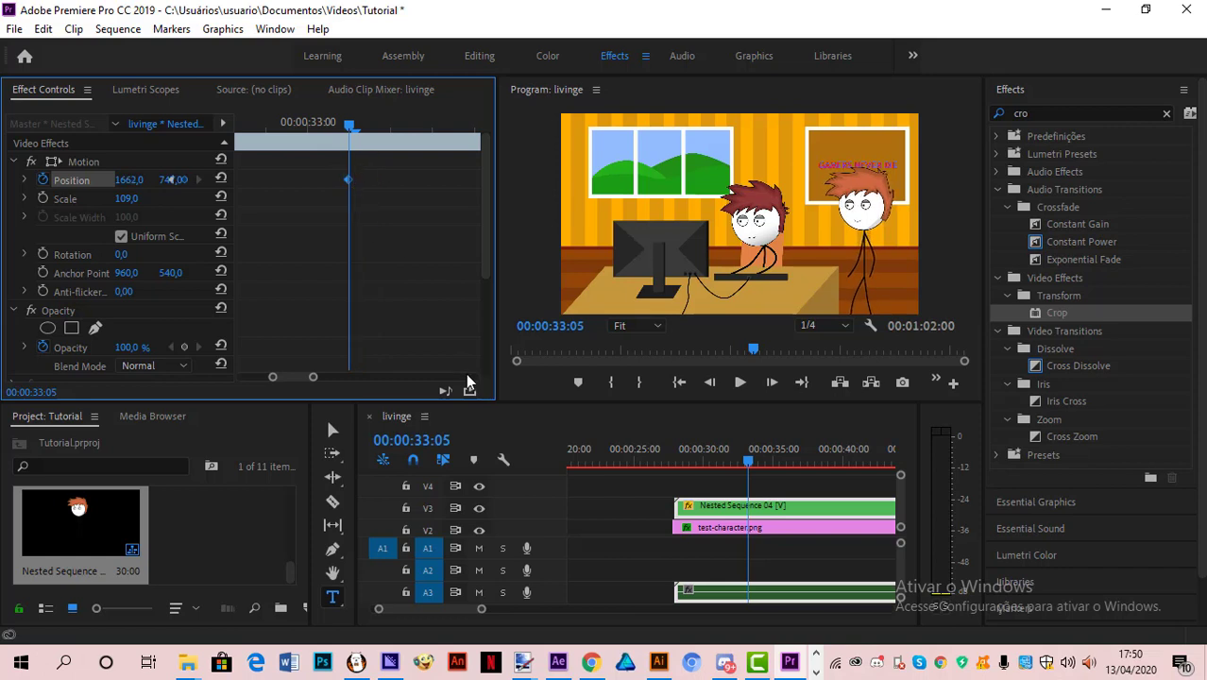
left_click(709, 383)
left_click(770, 385)
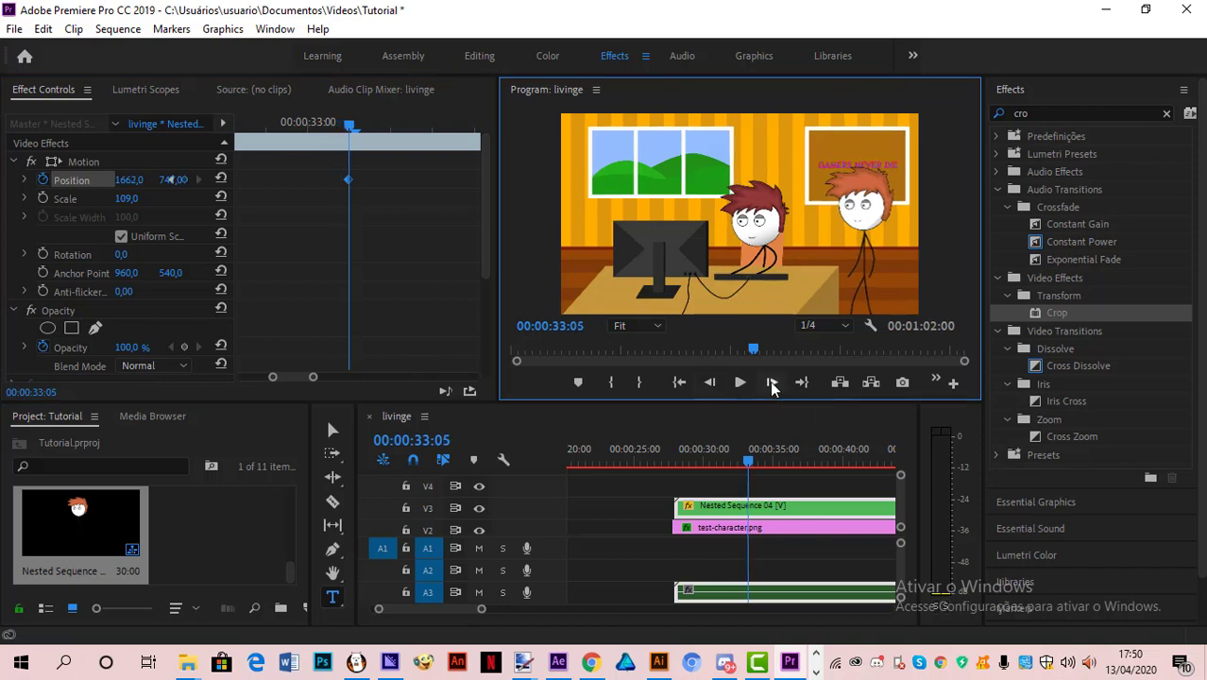
left_click(770, 385)
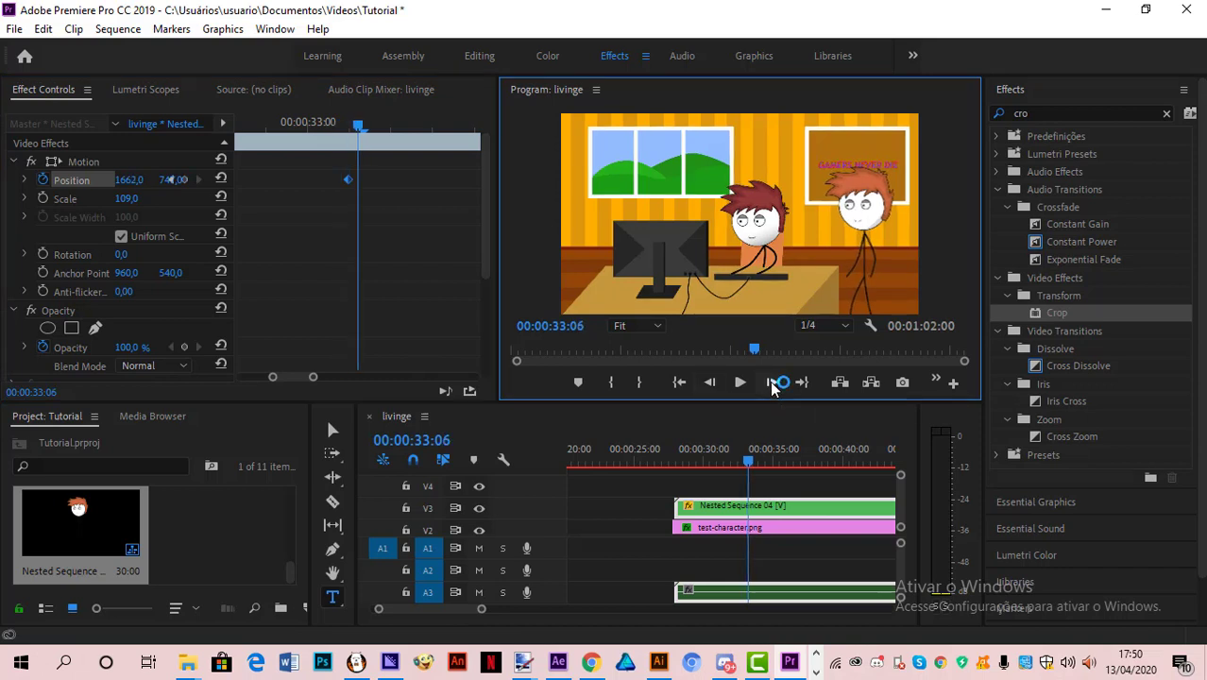
left_click(232, 124)
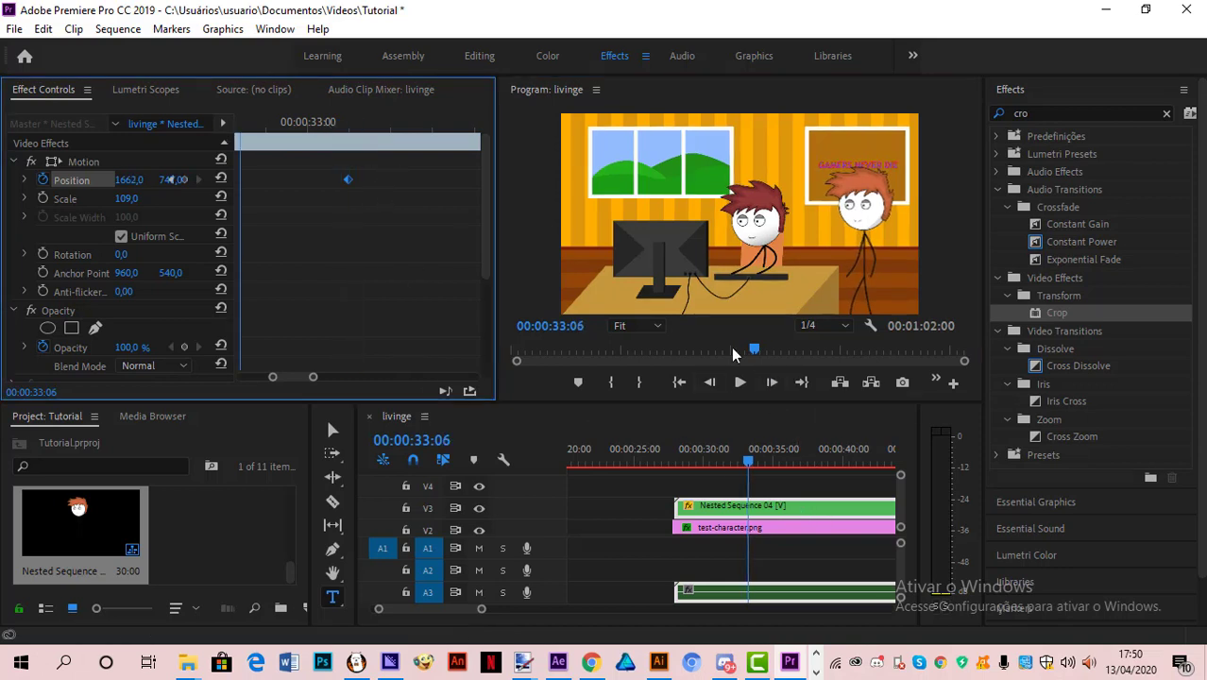
left_click(749, 388)
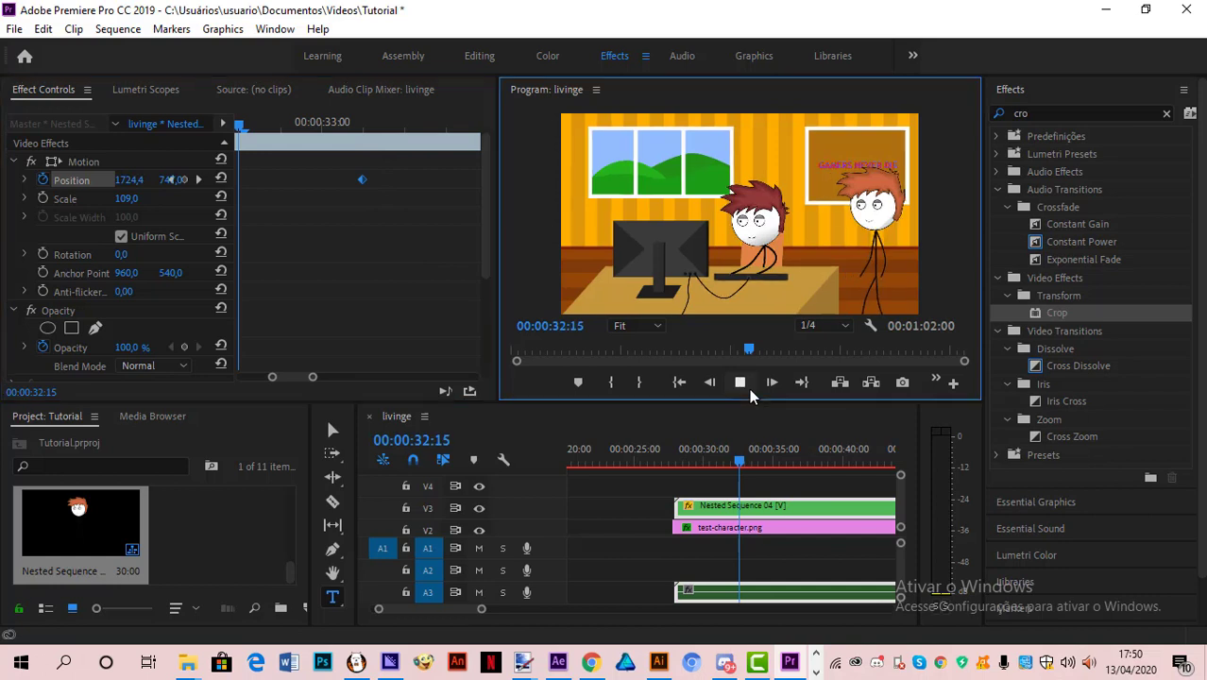
Step: Shorten the walk-in by moving the nested figure's ending Position keyframe earlier, near 00:00:31:05, and play it back
left_click(307, 387)
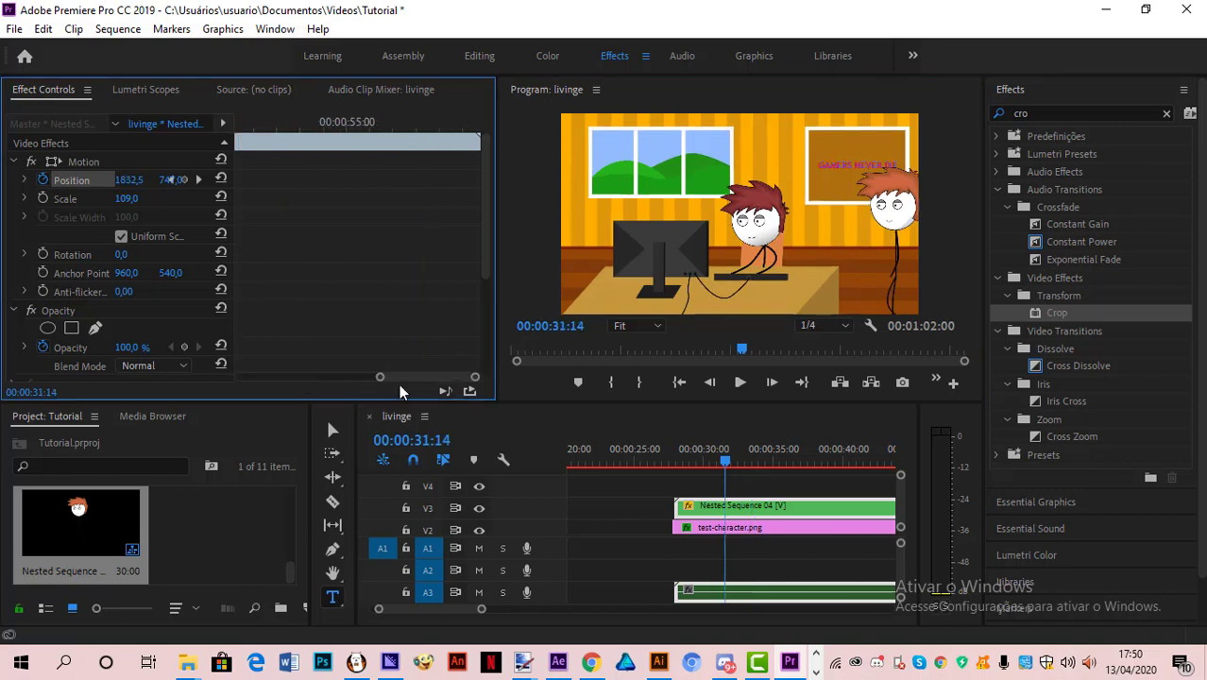
left_click_drag(416, 374, 286, 379)
left_click_drag(453, 180, 360, 180)
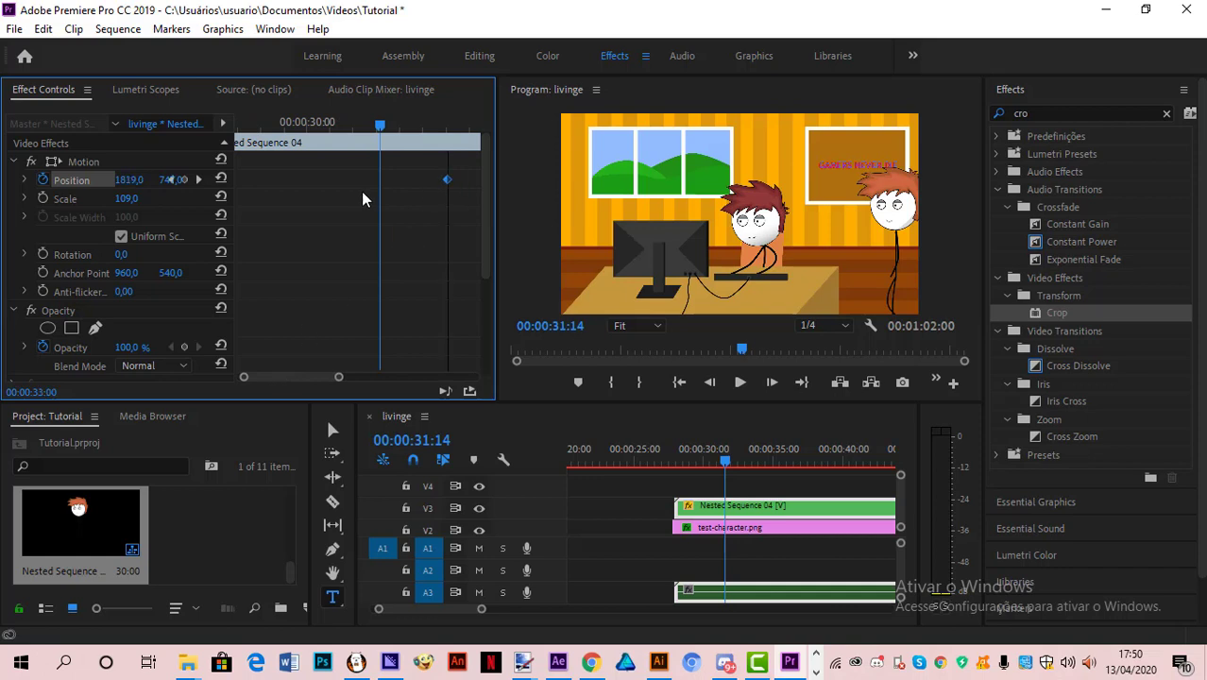
left_click(741, 382)
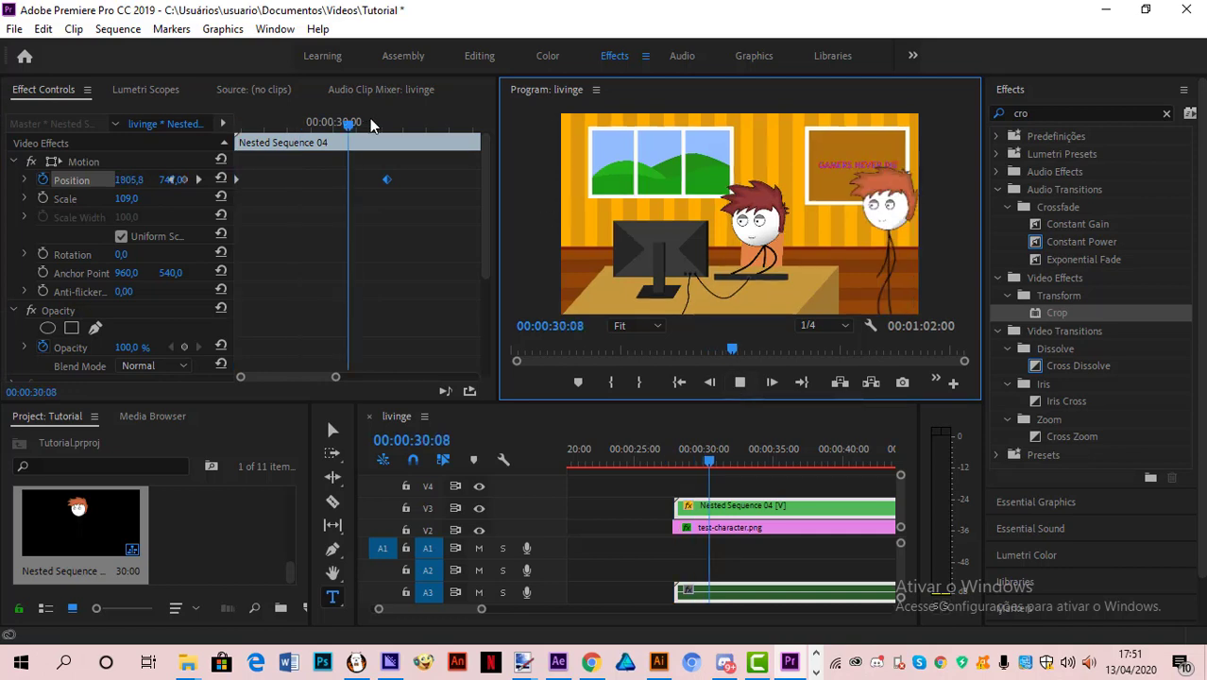
left_click_drag(377, 121, 391, 135)
key("Right")
key("Right")
key("Right")
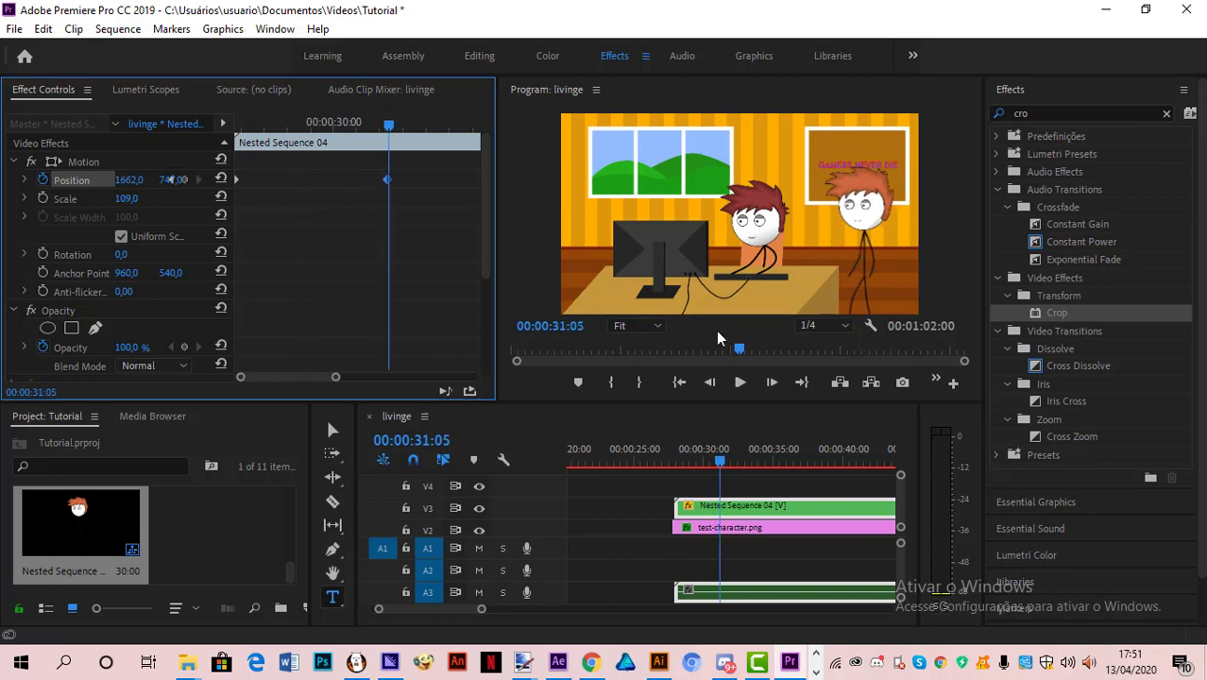
Step: Step through the stopping pose and align the nested figure's ending Position keyframe with 00:00:31:05
left_click(772, 381)
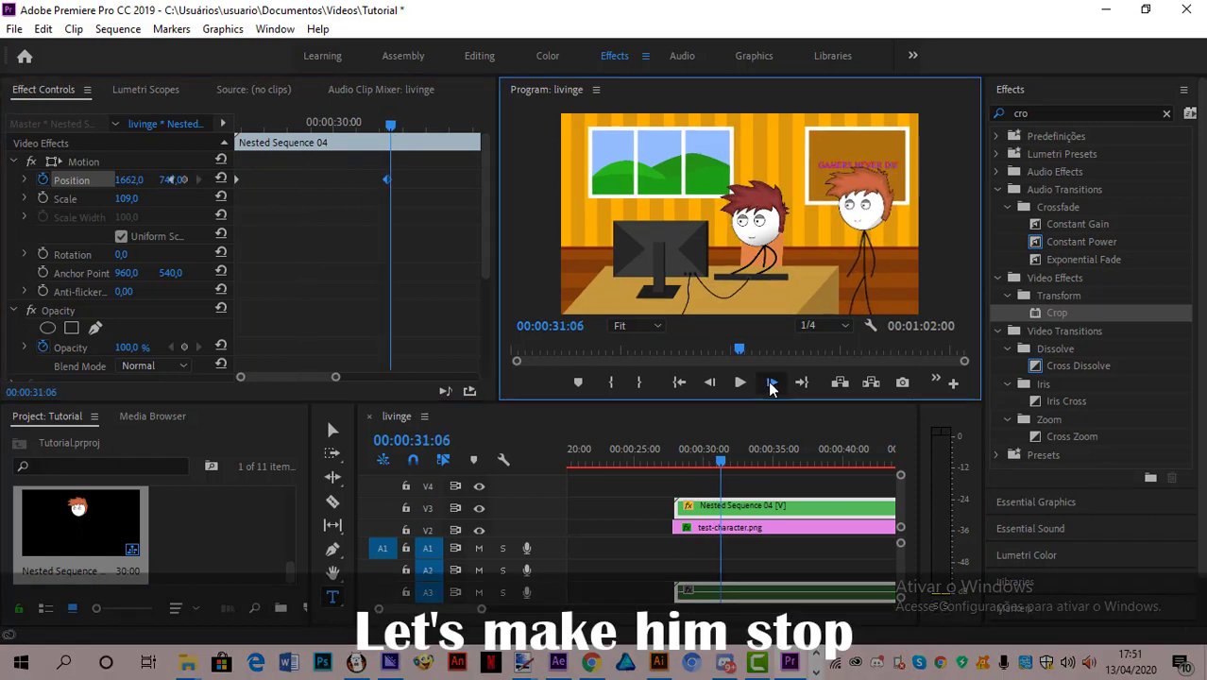
left_click(771, 382)
left_click(710, 382)
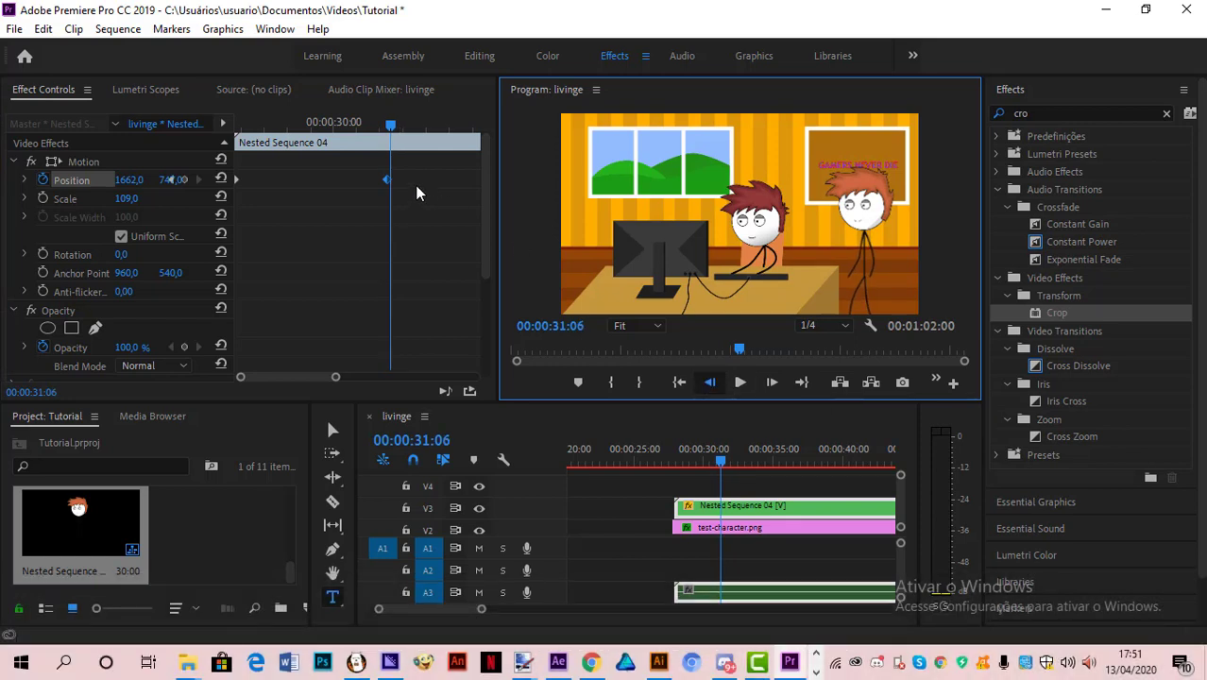
key("Left")
left_click(388, 182)
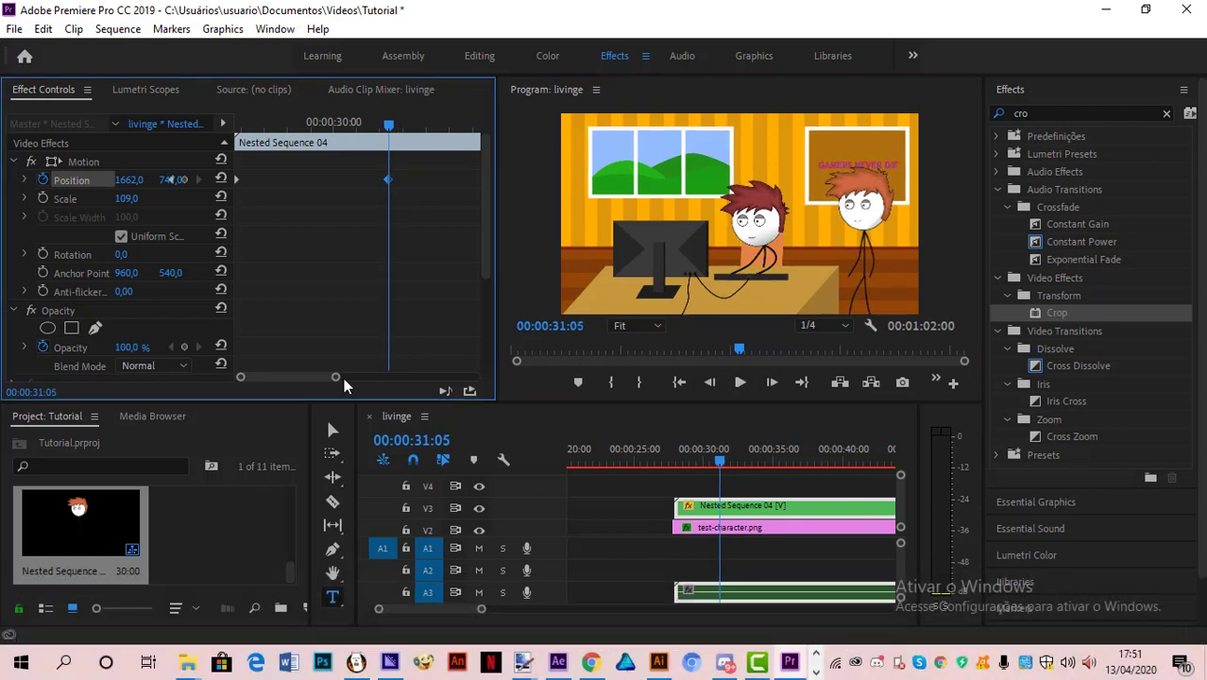
left_click_drag(336, 376, 322, 377)
scroll(312, 383, "up", 5)
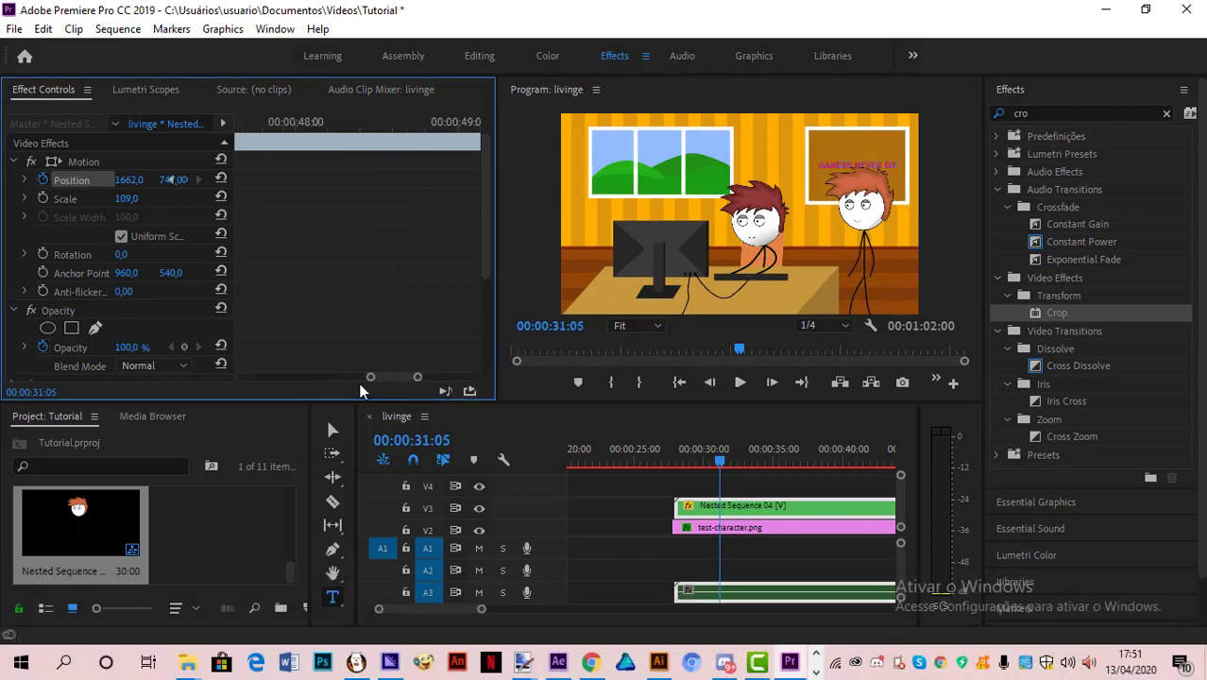
scroll(281, 383, "up", 2)
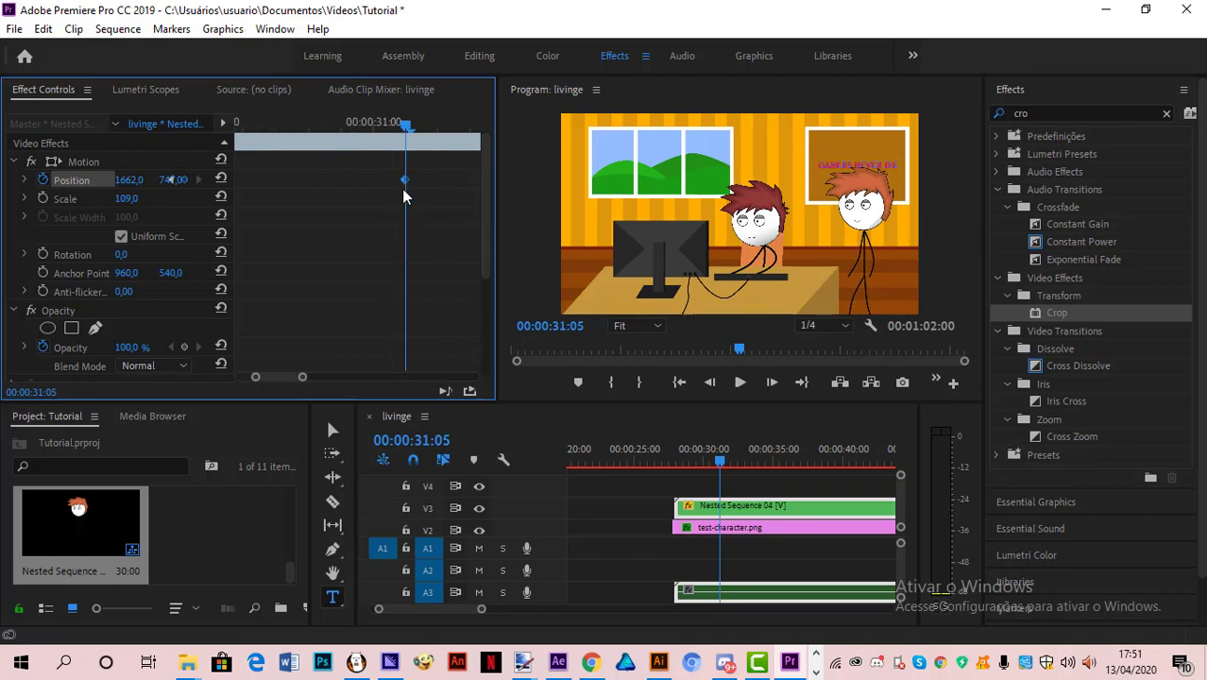
Step: Split the nested figure clip at 00:00:31:06 and add a frame hold to the part after the cut
left_click(771, 381)
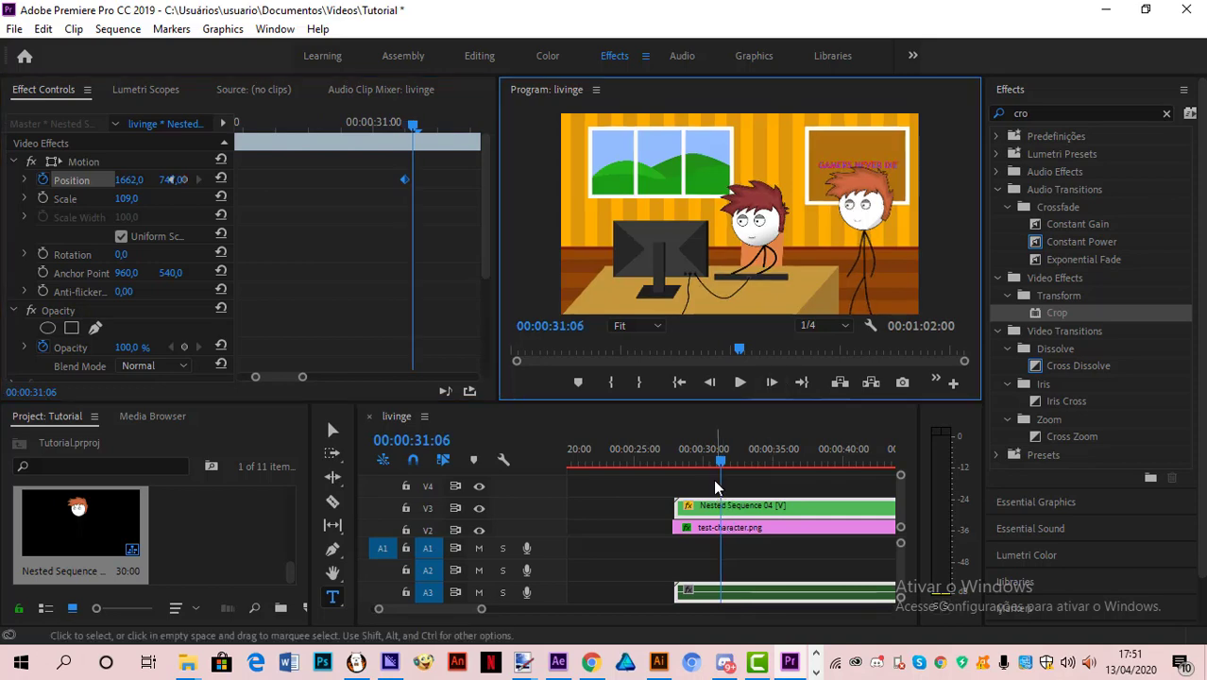
key("ctrl+k")
right_click(751, 511)
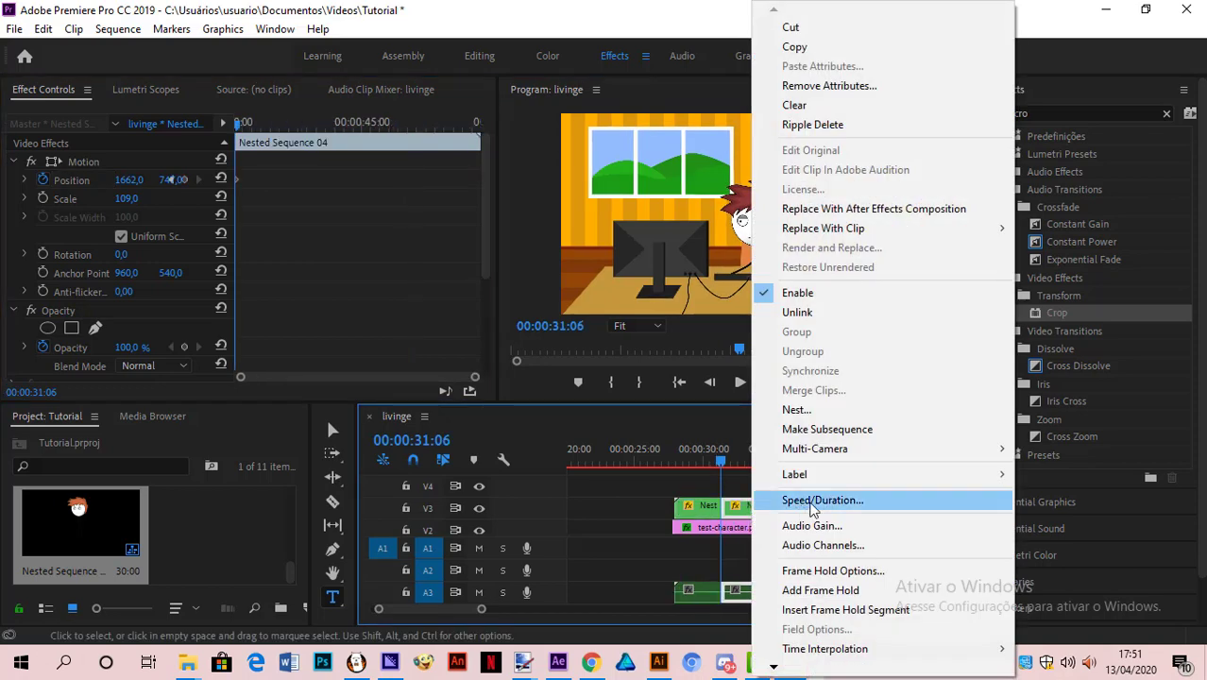
left_click(909, 591)
Step: Play the walk-in from 00:00:27:10 and split the held nested clip at 00:00:31:18
left_click(667, 453)
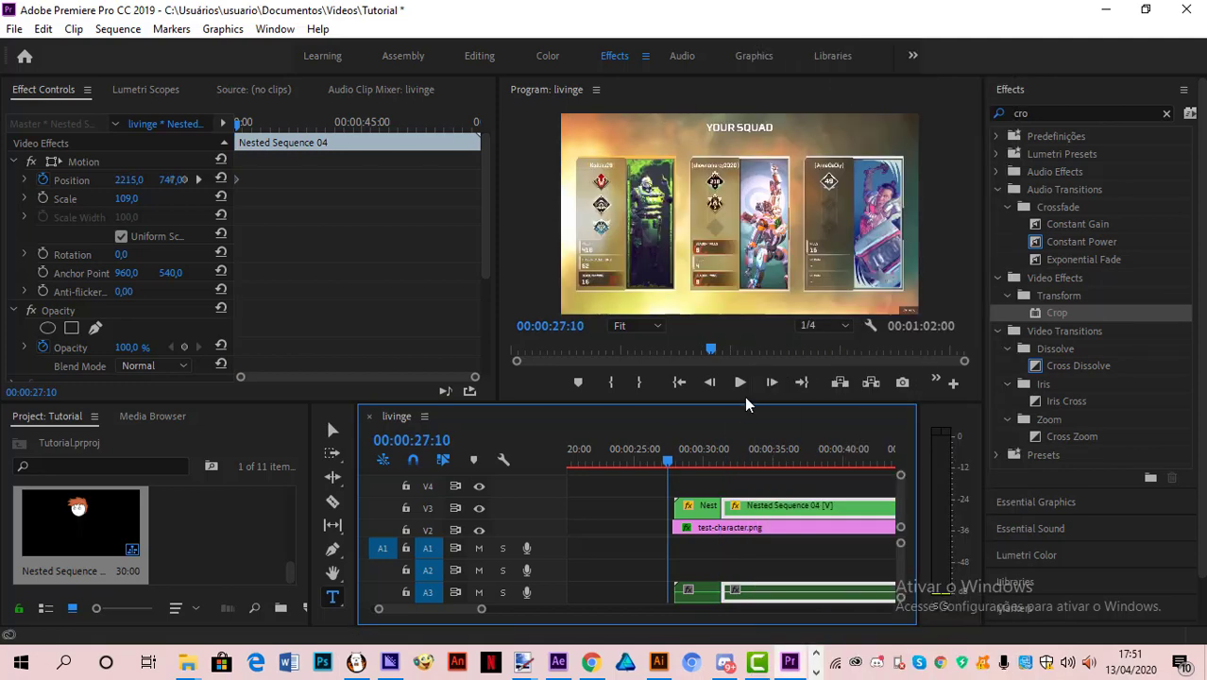
left_click(739, 381)
left_click(739, 382)
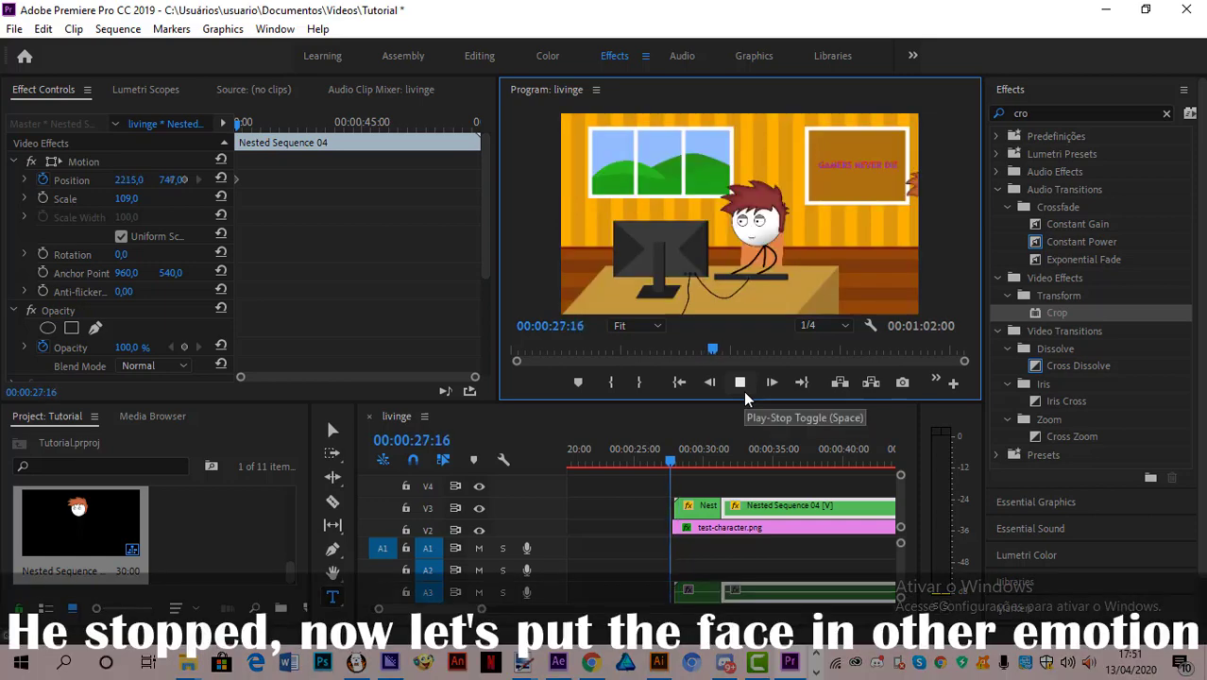
left_click_drag(699, 456, 731, 458)
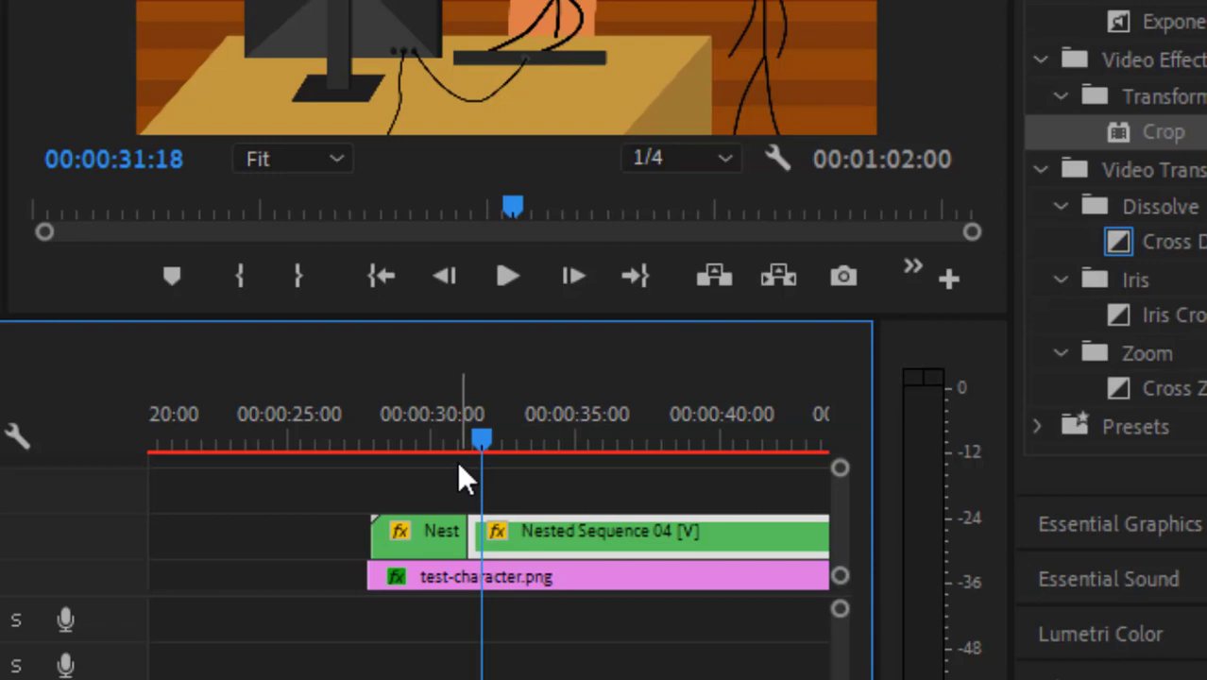
key("ctrl+k")
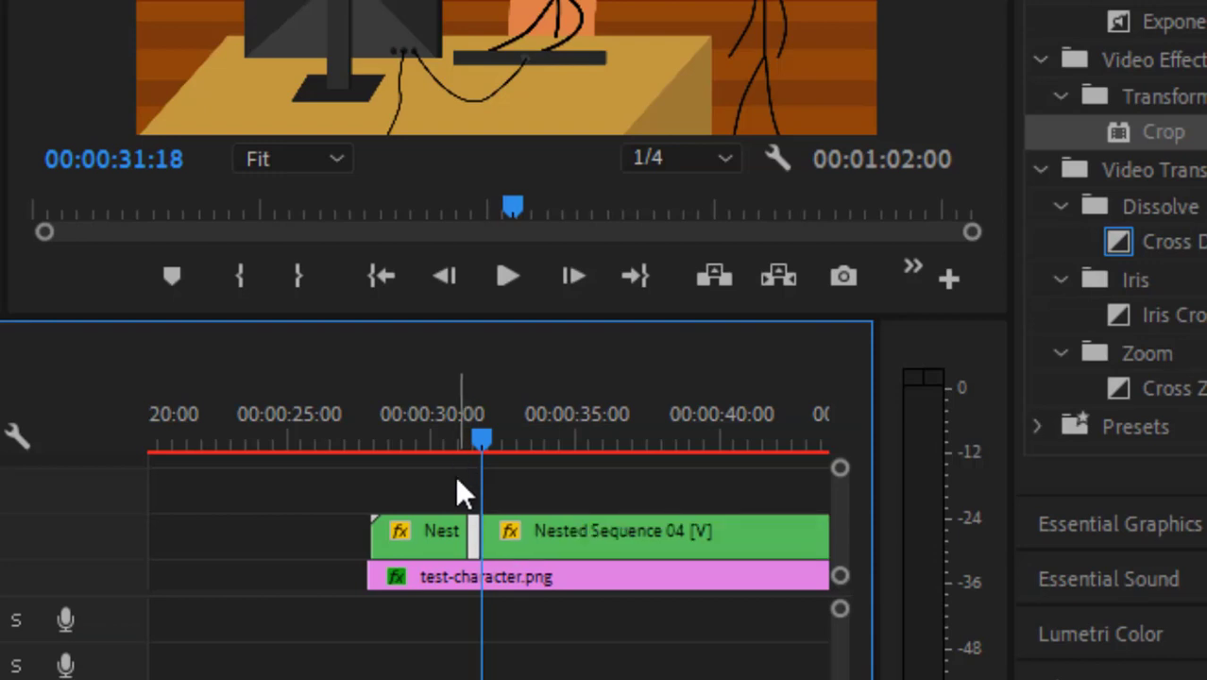
Step: Open the nested sequence behind the last split piece and copy its happy.png and walket_1.mp4 clips
left_click(529, 538)
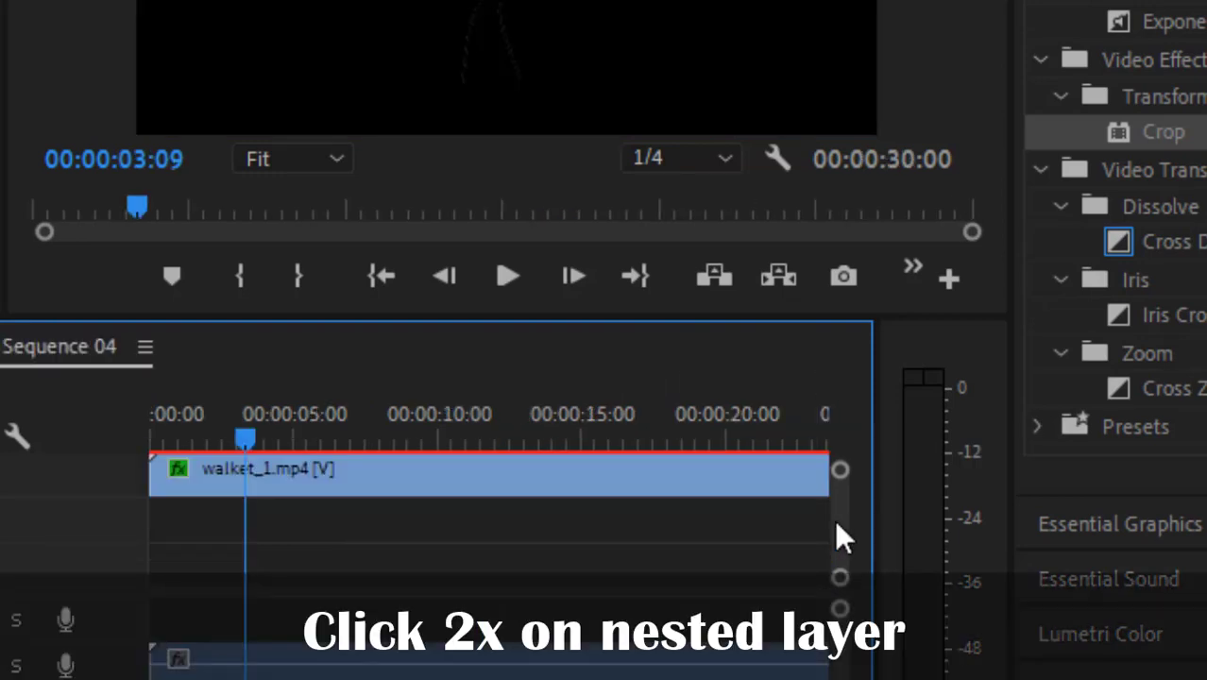
scroll(830, 512, "up", 1)
left_click(472, 508)
left_click(223, 550, "shift")
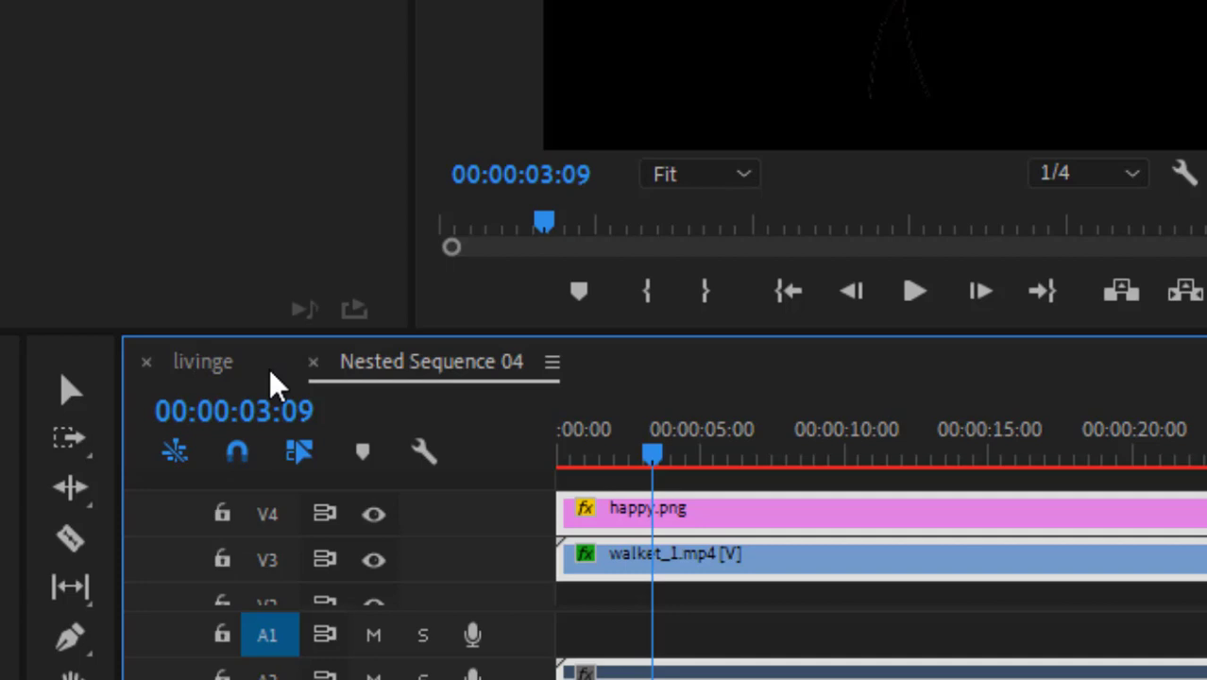
Step: In the livinge sequence, replace the nested clip after 00:00:31:18 with the copied clips, placing walket_1.mp4 on V3 and happy.png on V4
left_click(230, 359)
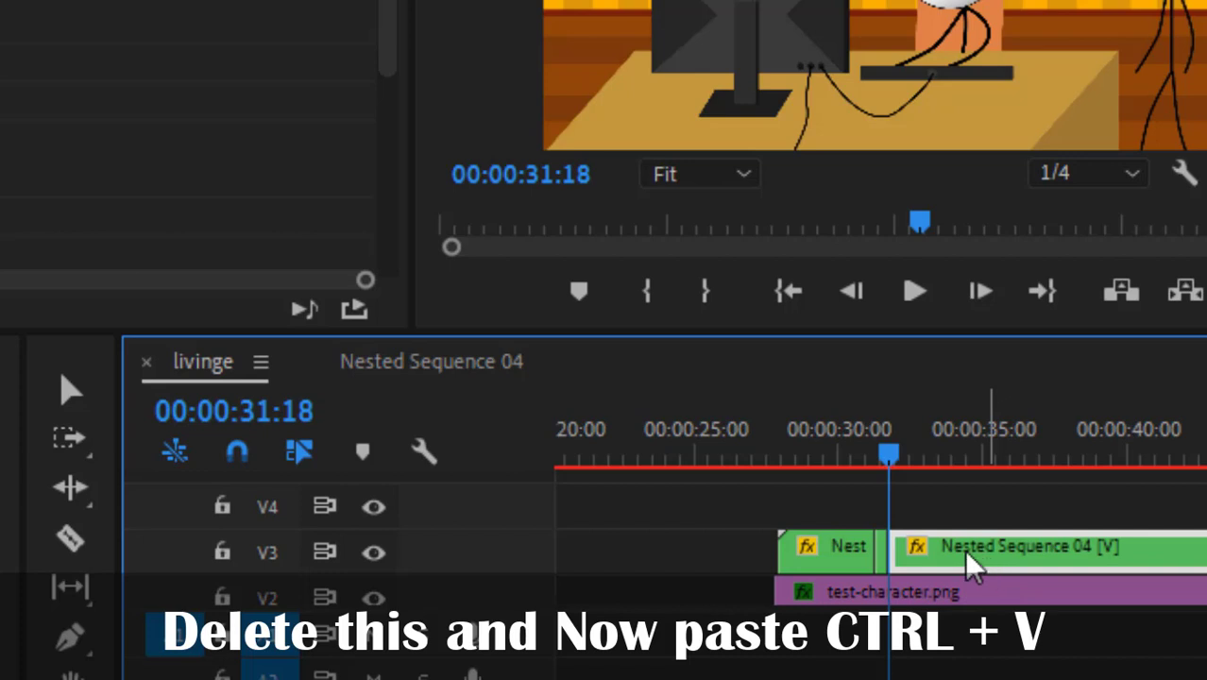
key("Delete")
key("ctrl+v")
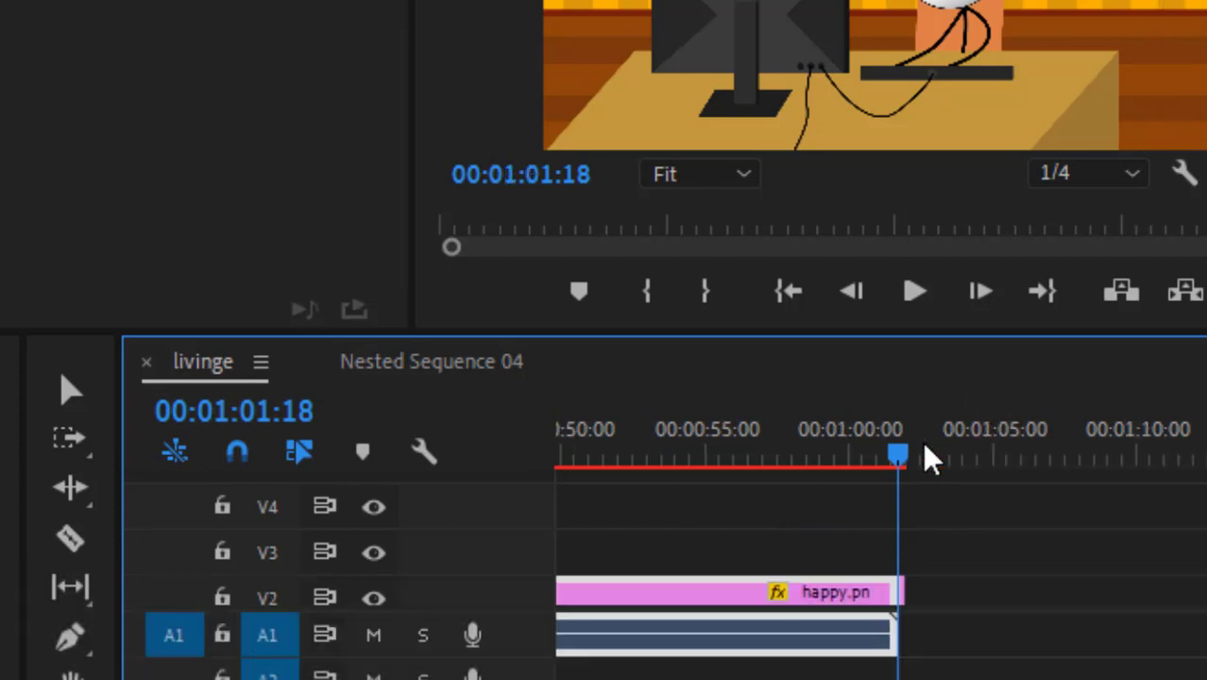
left_click_drag(576, 607, 439, 606)
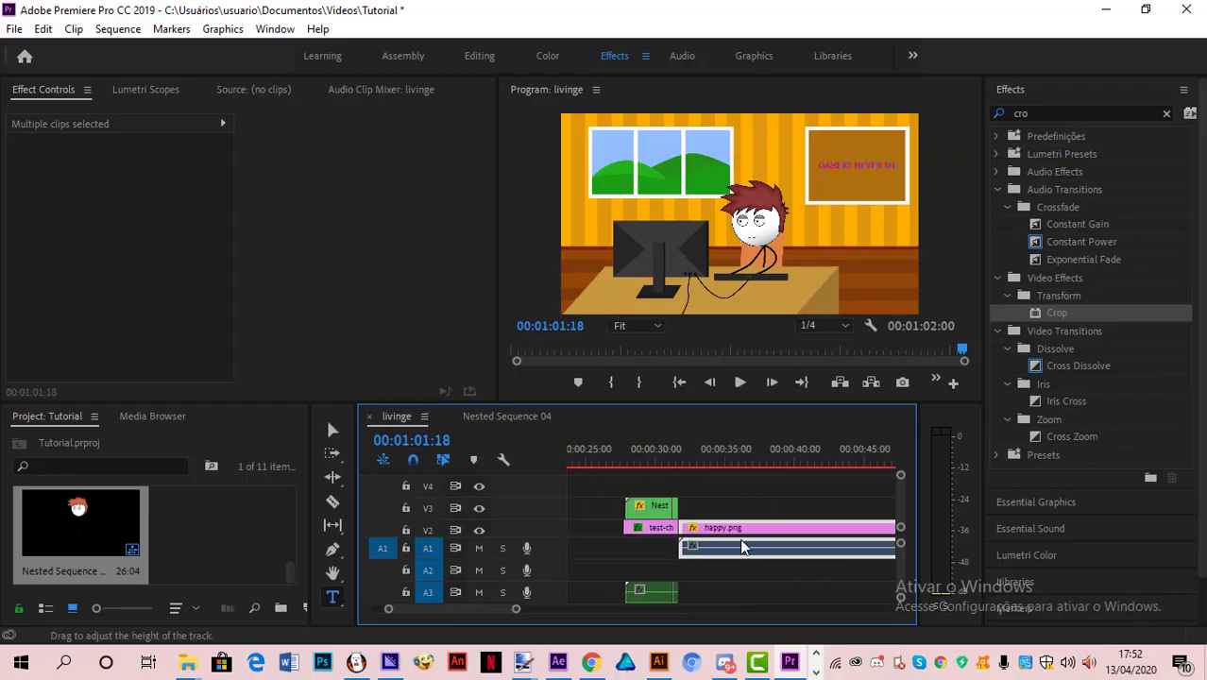
left_click_drag(741, 540, 734, 501)
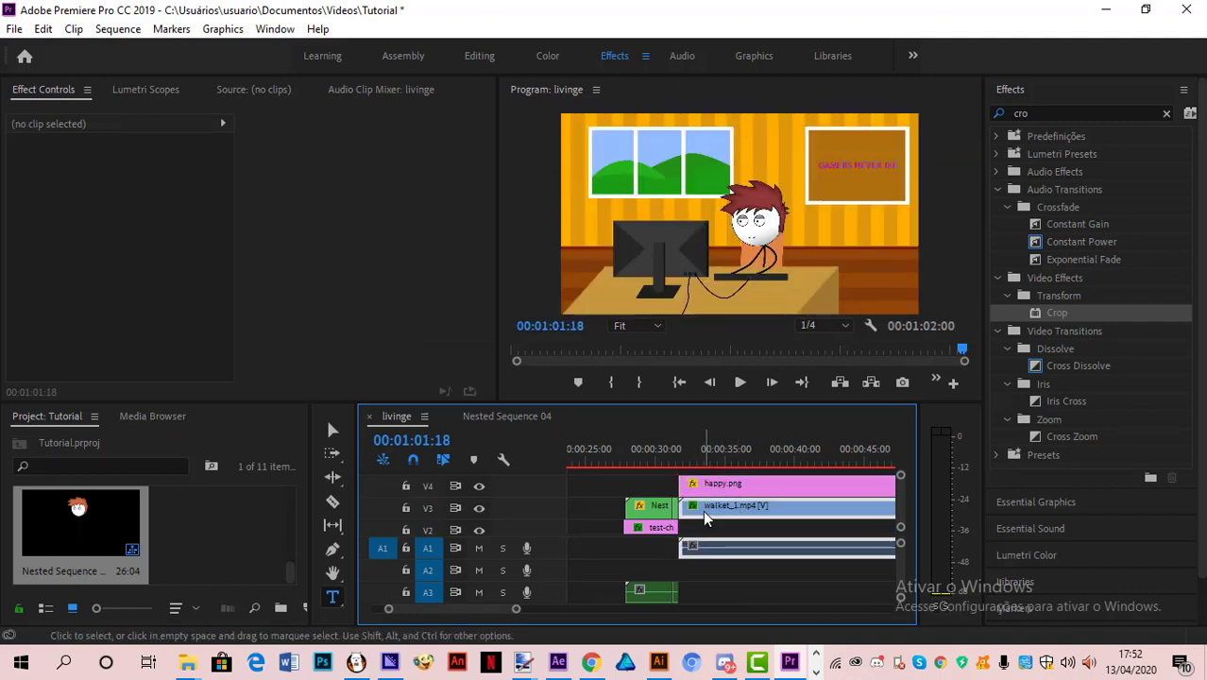
left_click(700, 509)
double_click(698, 514)
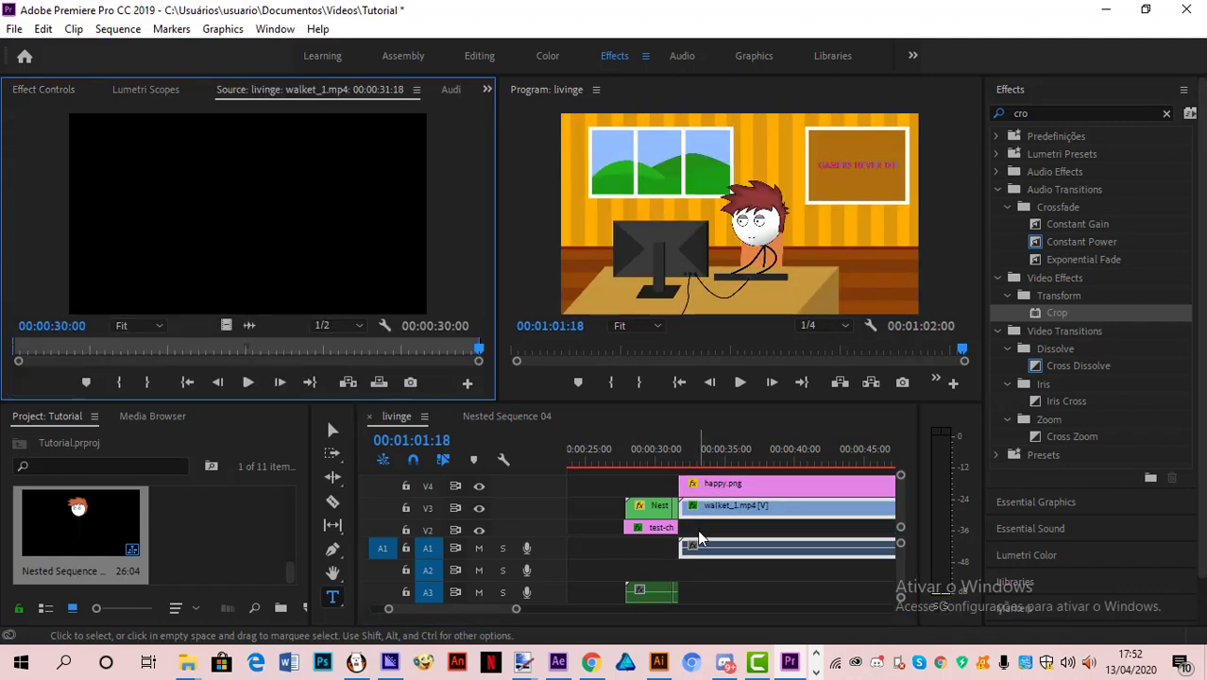
left_click_drag(665, 464, 684, 462)
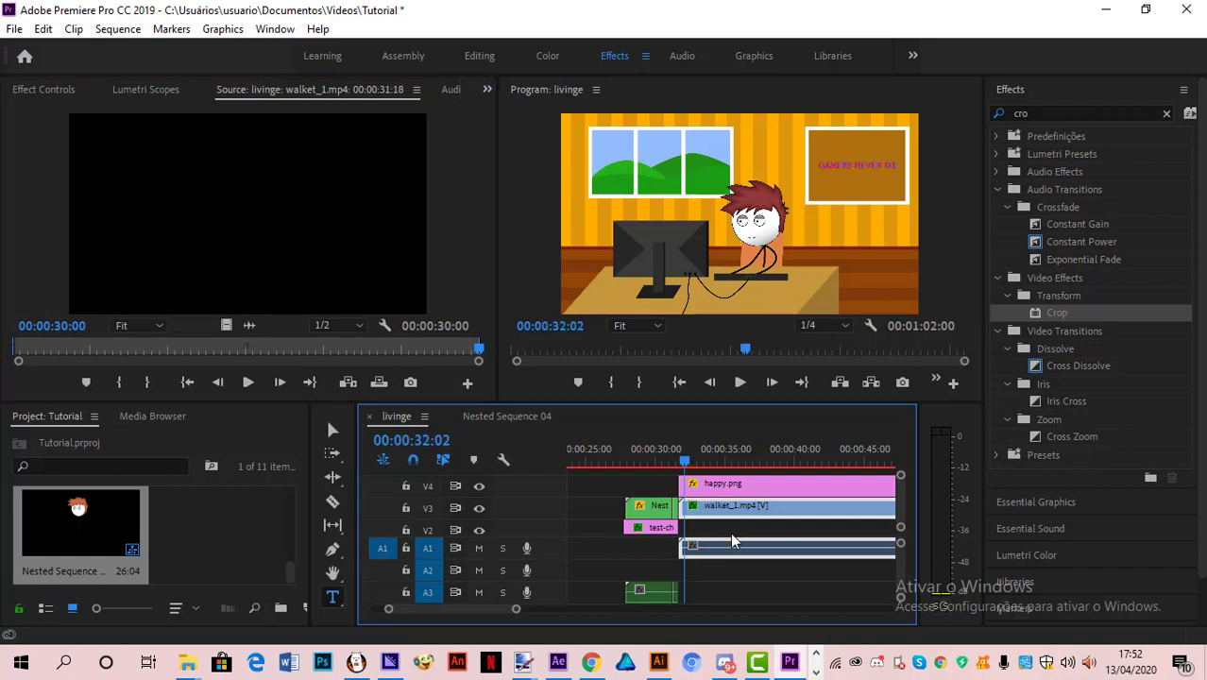
left_click(717, 529)
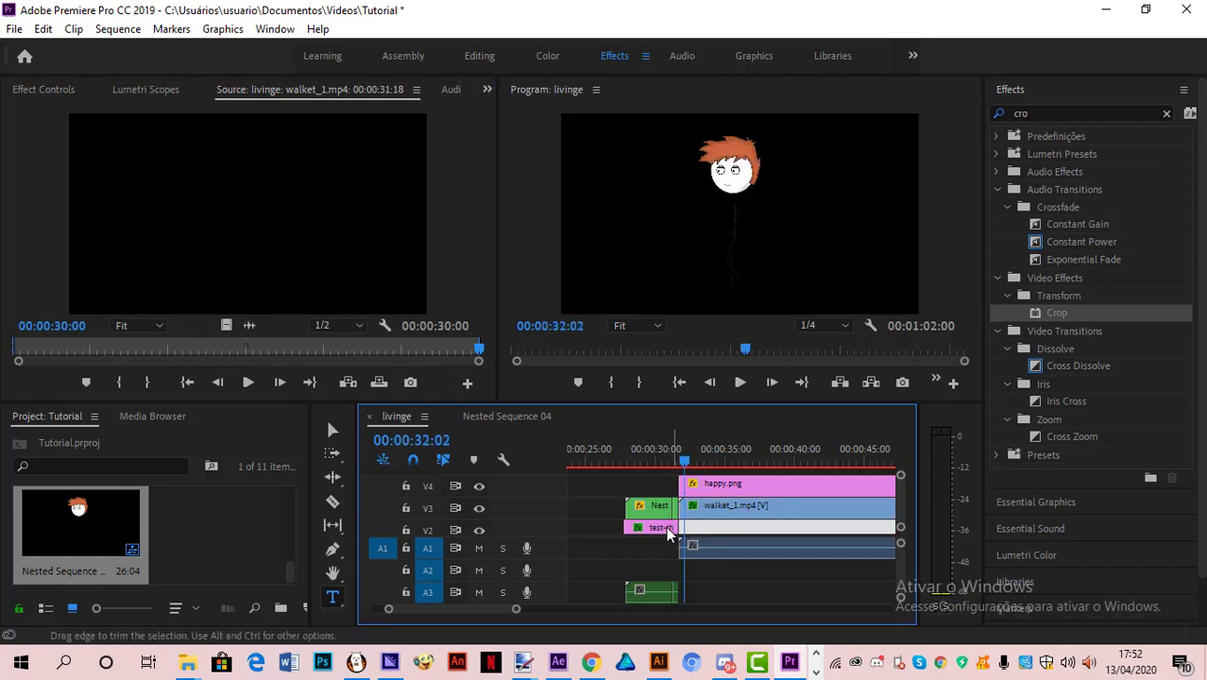
mouse_move(704, 505)
left_mouse_down()
mouse_move(716, 534)
mouse_move(706, 529)
left_mouse_up()
scroll(727, 514, "down", 1)
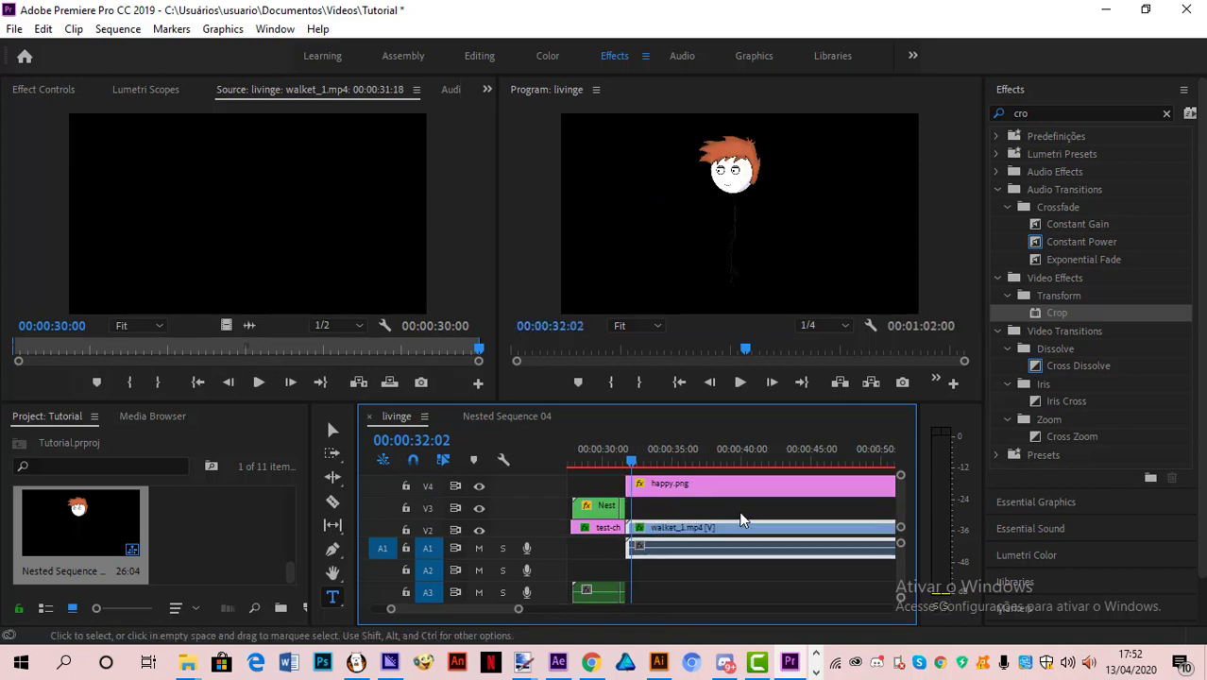
scroll(900, 503, "down", 2)
left_click_drag(686, 500, 687, 482)
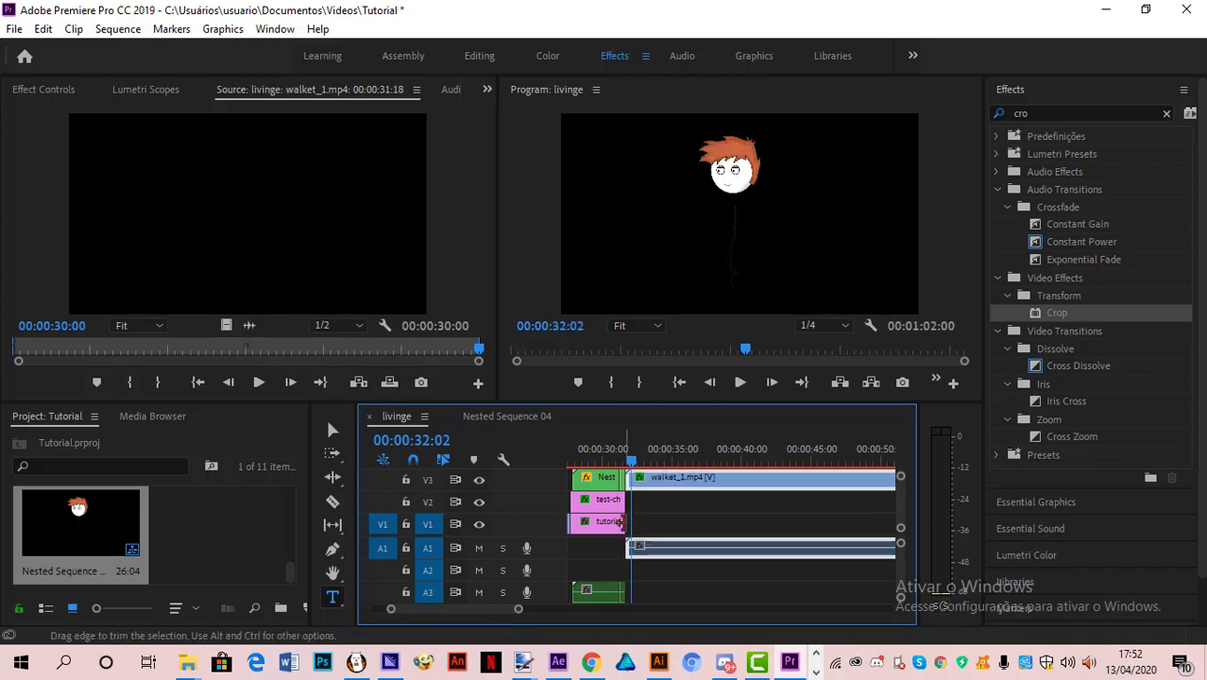
Step: Extend the room background and test-character.png clips again so they run beneath the pasted figure clips
left_click_drag(625, 523, 713, 500)
scroll(713, 501, "left", 2)
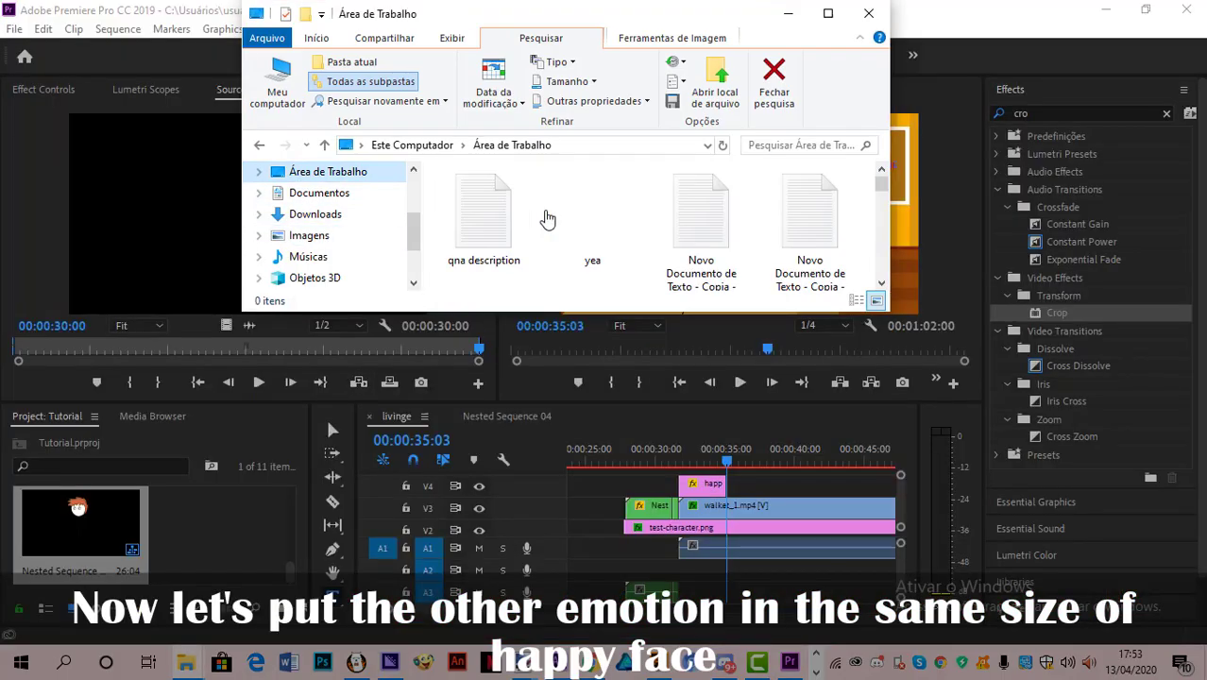
Step: Bring the sad image from the desktop's character folder onto V4, directly after happy.png at 00:00:35:03
scroll(557, 217, "down", 10)
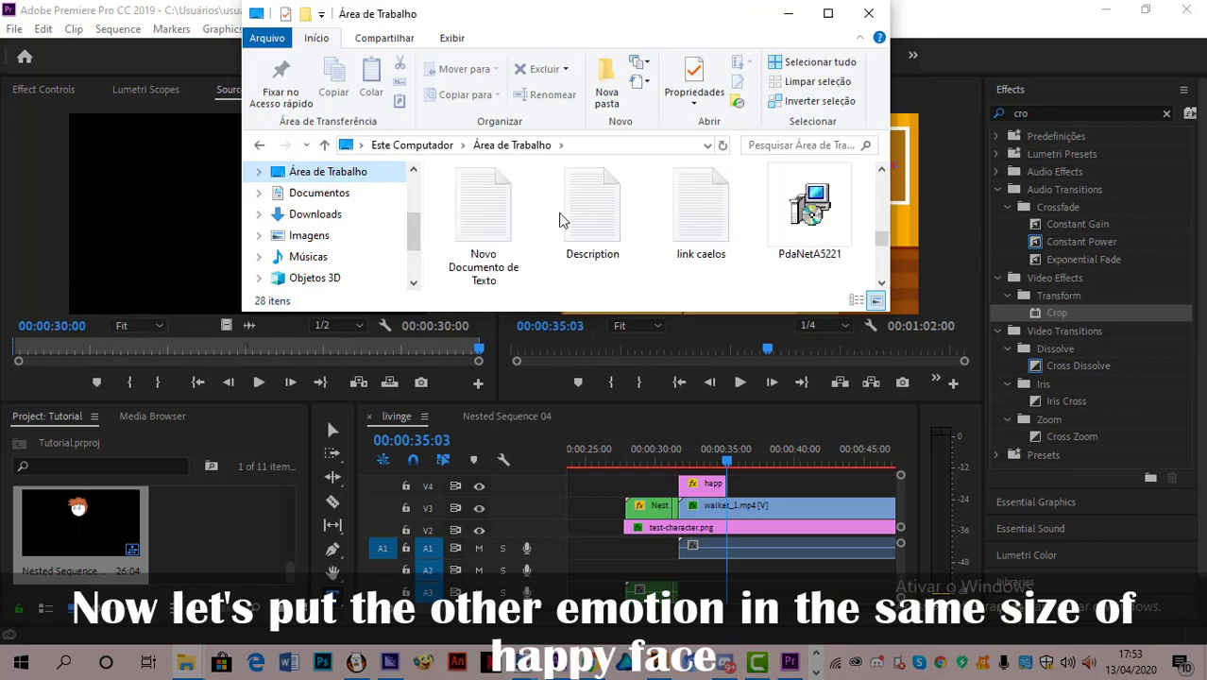
scroll(568, 224, "down", 2)
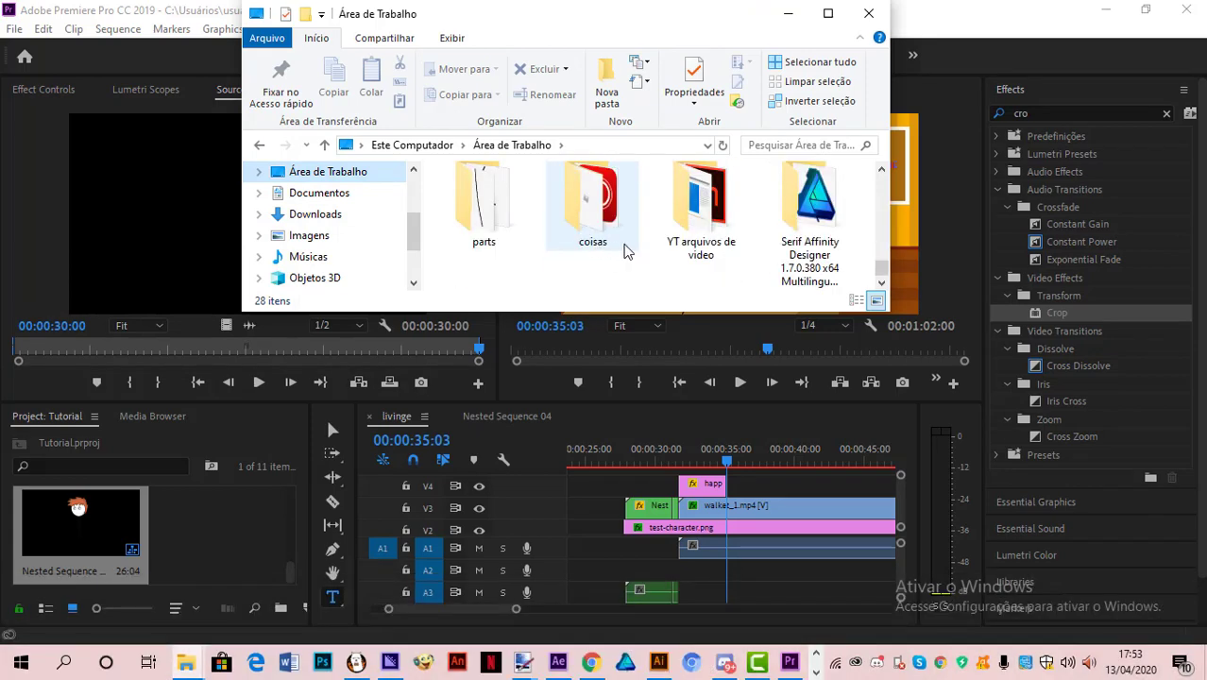
scroll(626, 251, "up", 1)
double_click(623, 247)
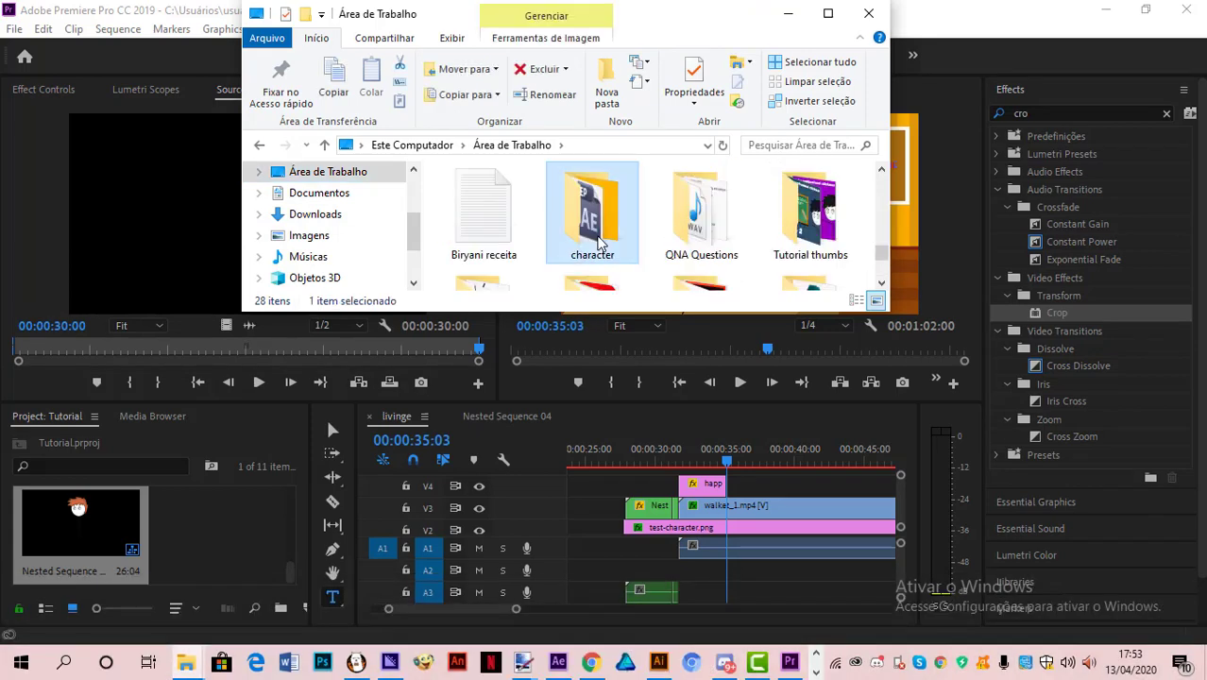
scroll(659, 232, "down", 2)
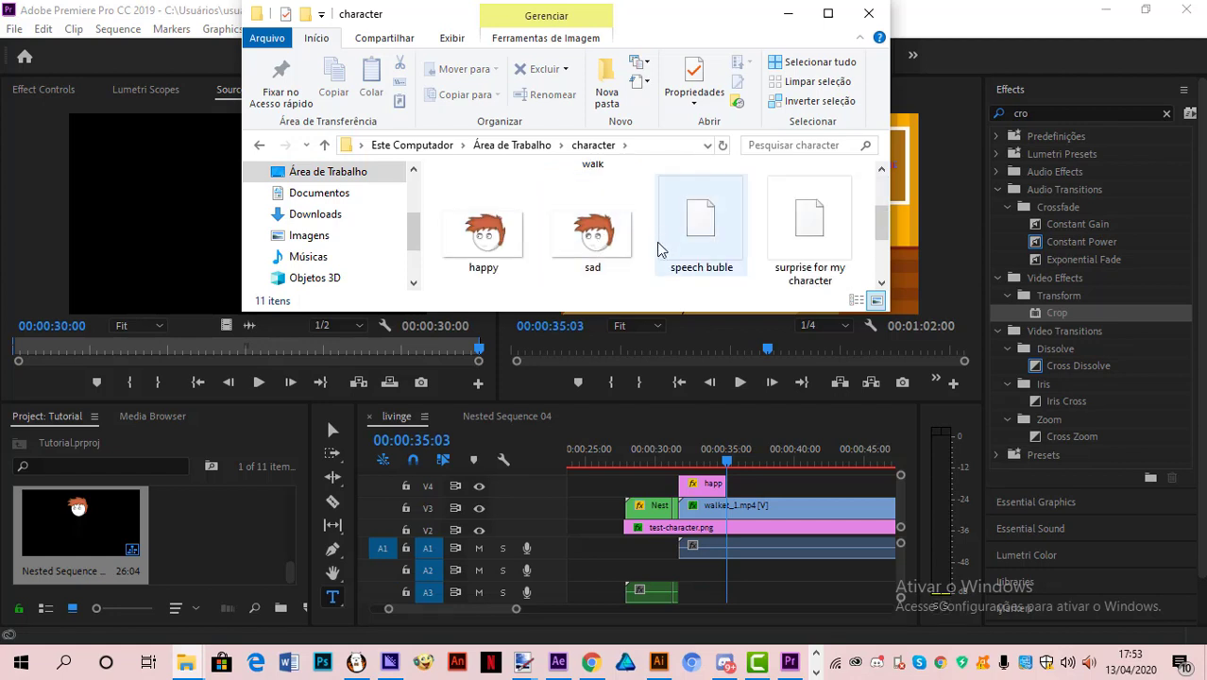
left_click_drag(602, 253, 734, 491)
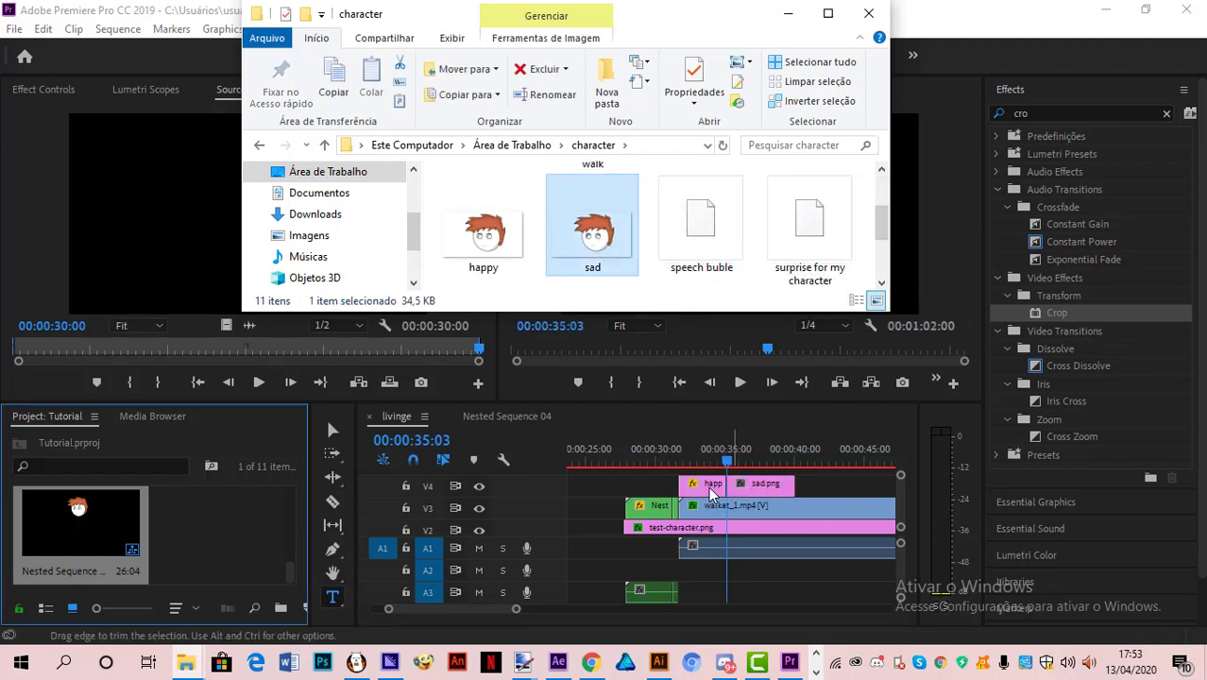
Step: Check the scale of happy.png and set the scale of sad.png to the same 35
left_click(711, 492)
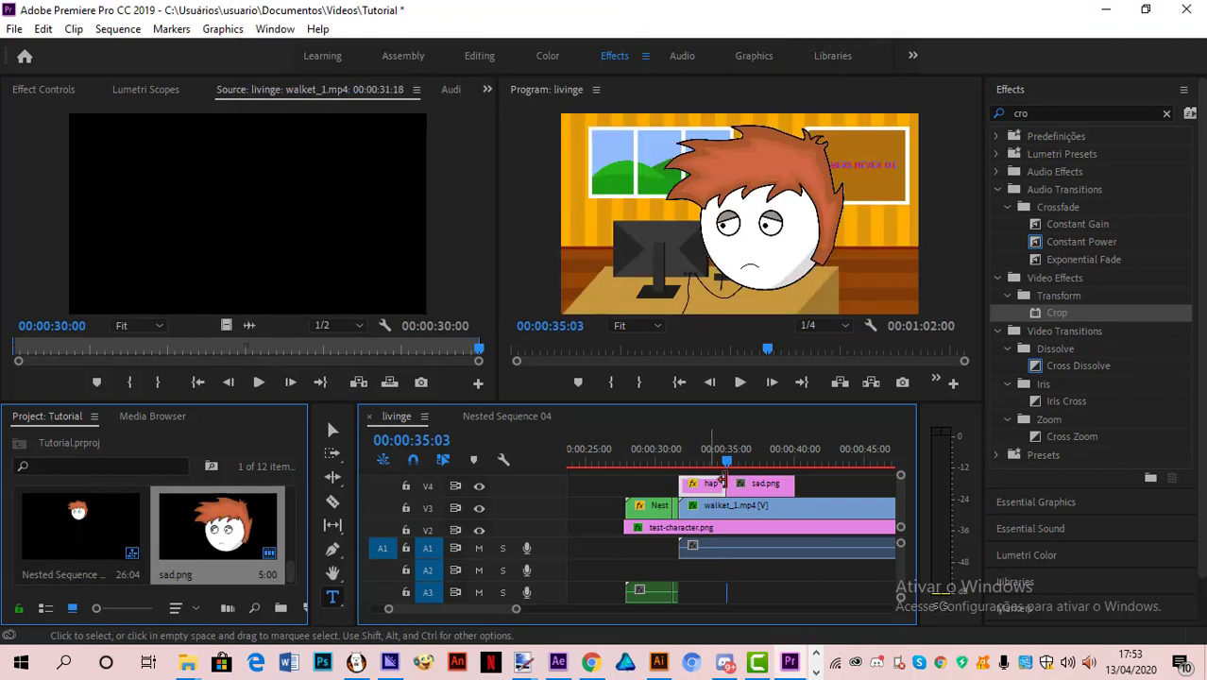
left_click(54, 91)
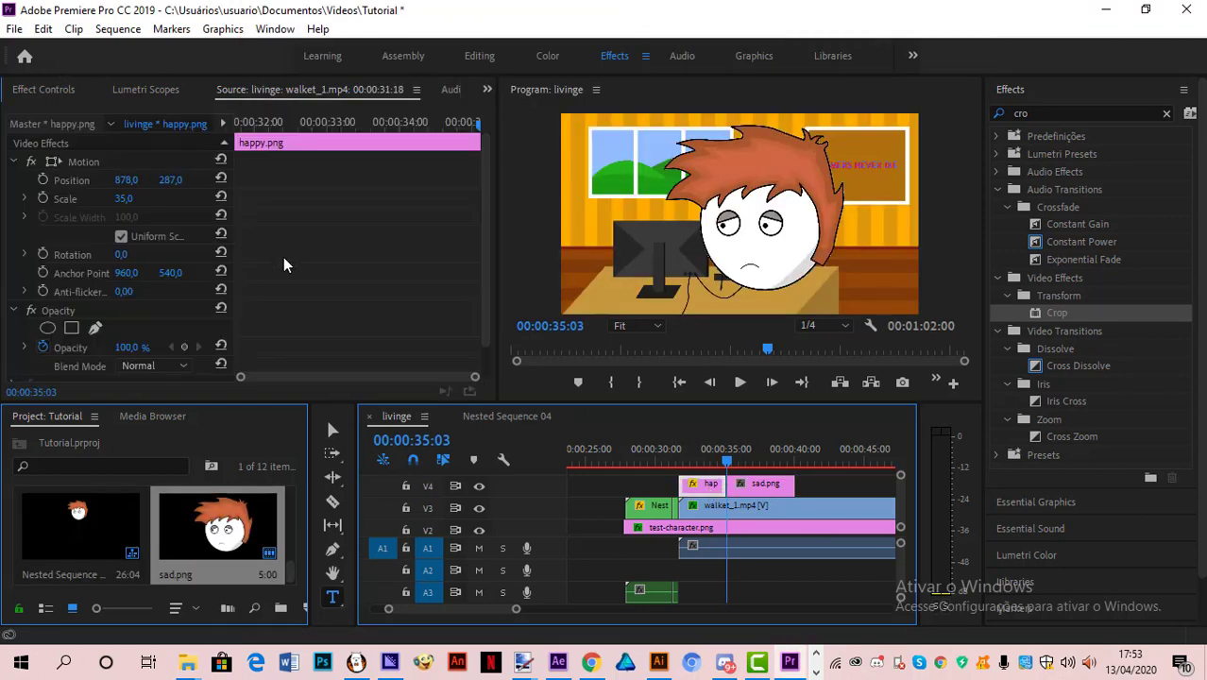
left_click(765, 482)
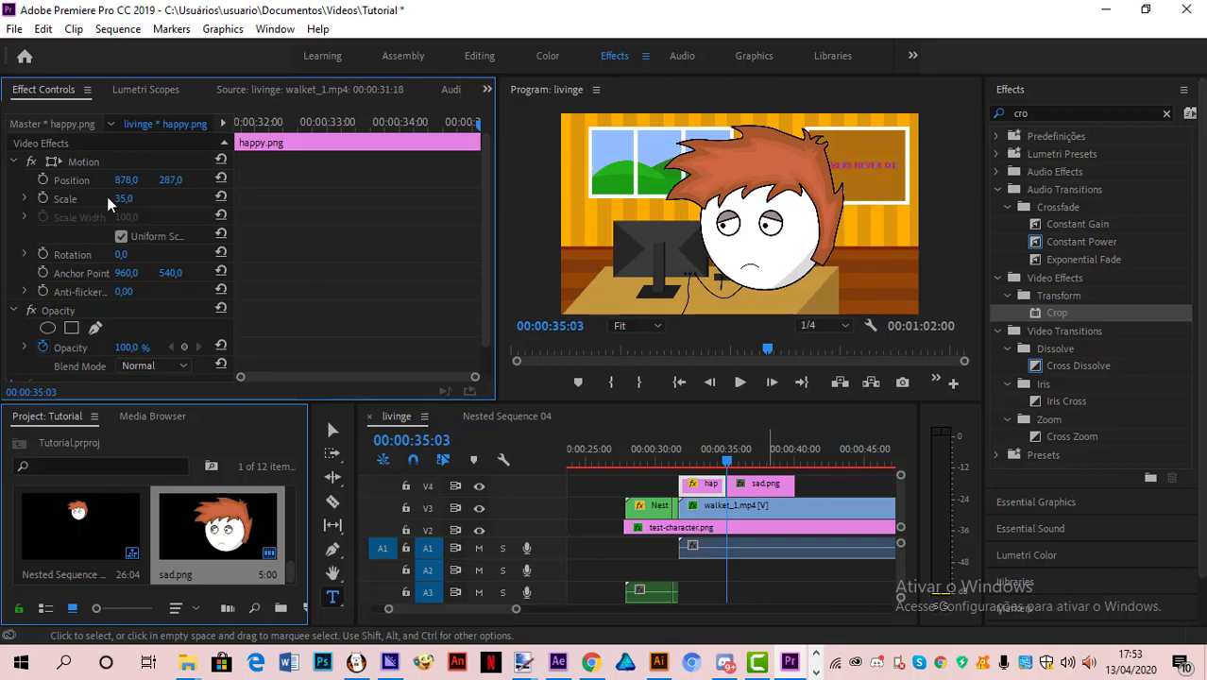
left_click(128, 198)
type("3")
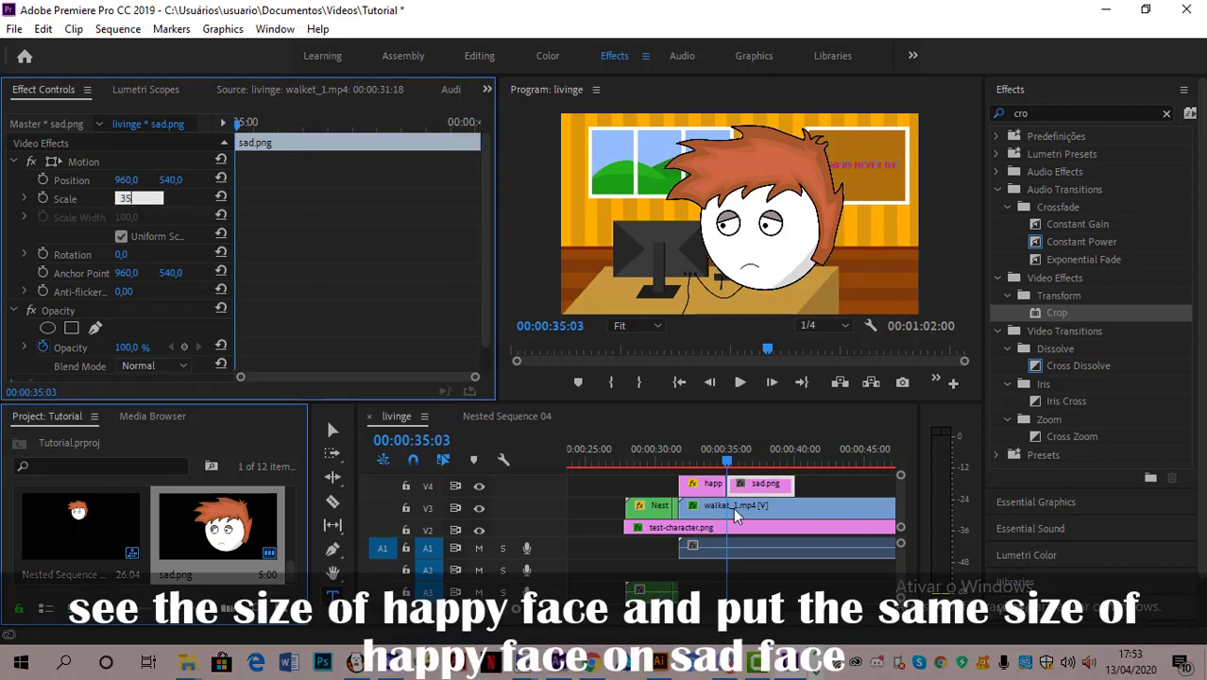
type("5")
key("Return")
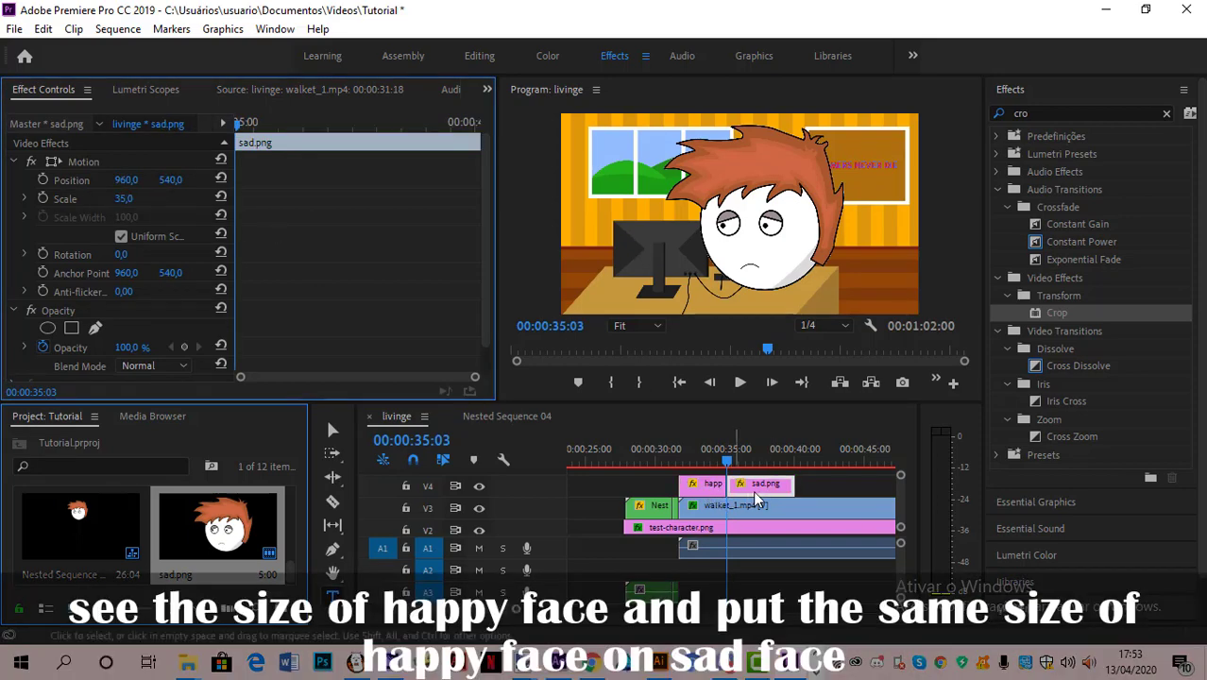
Step: Set the position of sad.png to 878, 287 to match happy.png
left_click(755, 490)
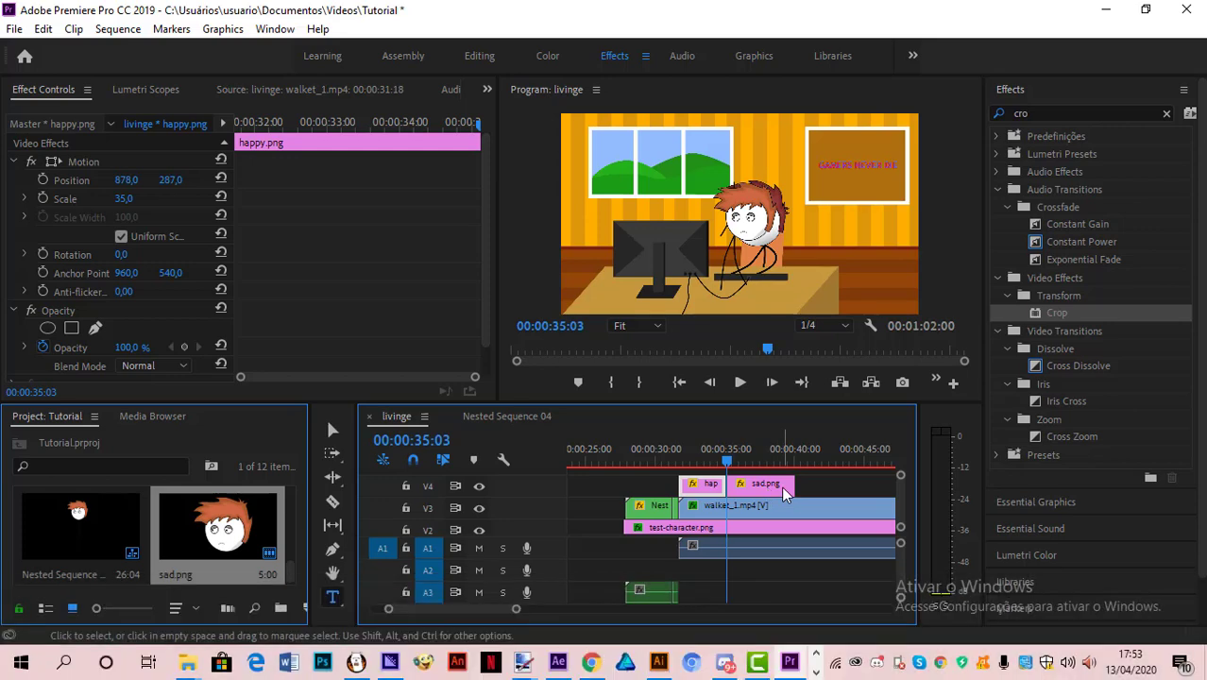
left_click(781, 485)
left_click(127, 180)
type("978")
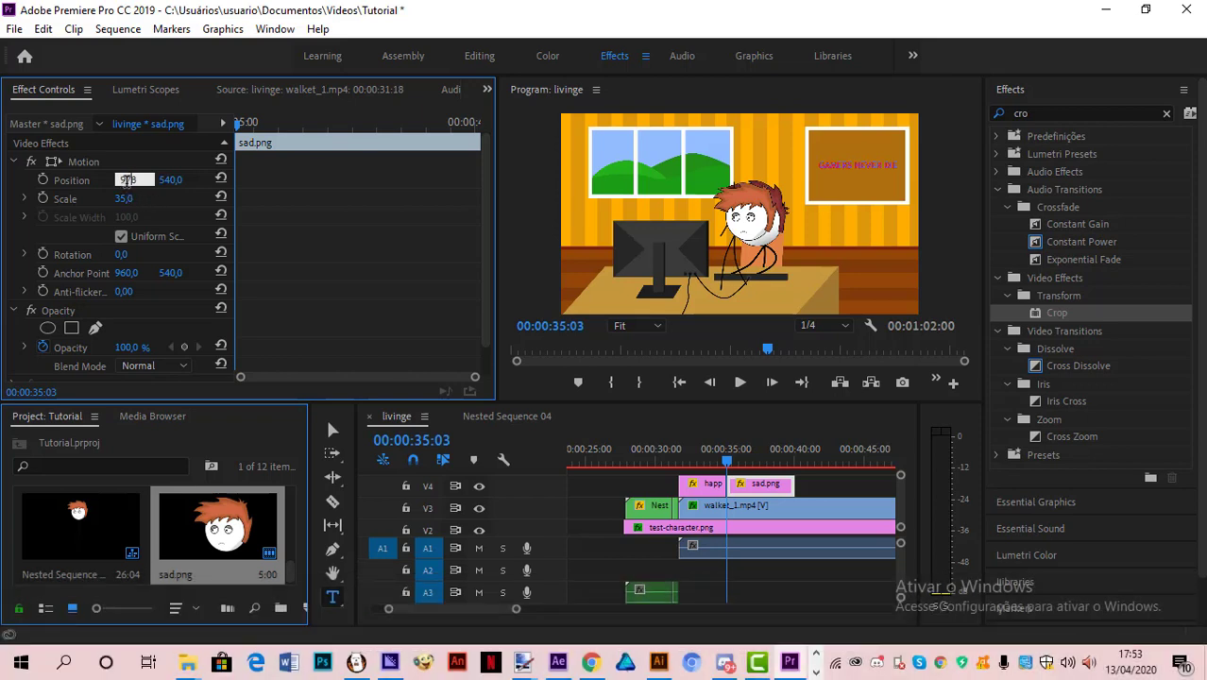
left_click_drag(140, 180, 81, 180)
type("8")
key("Return")
key("Tab")
type("287")
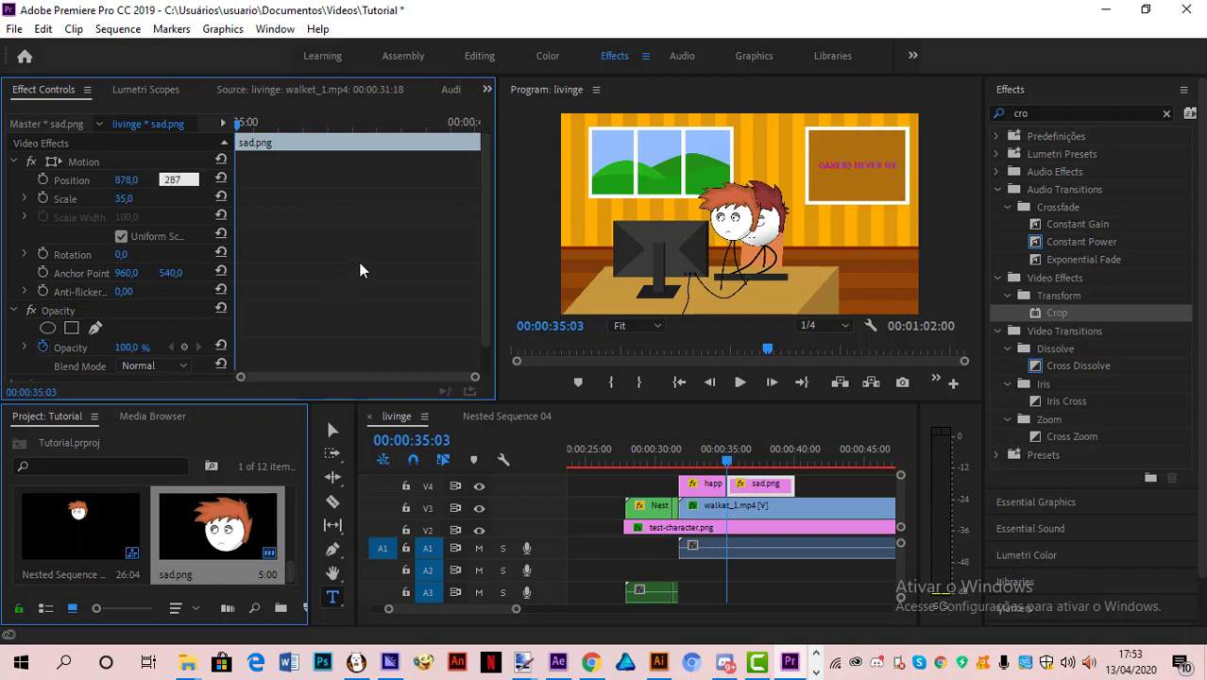
key("Return")
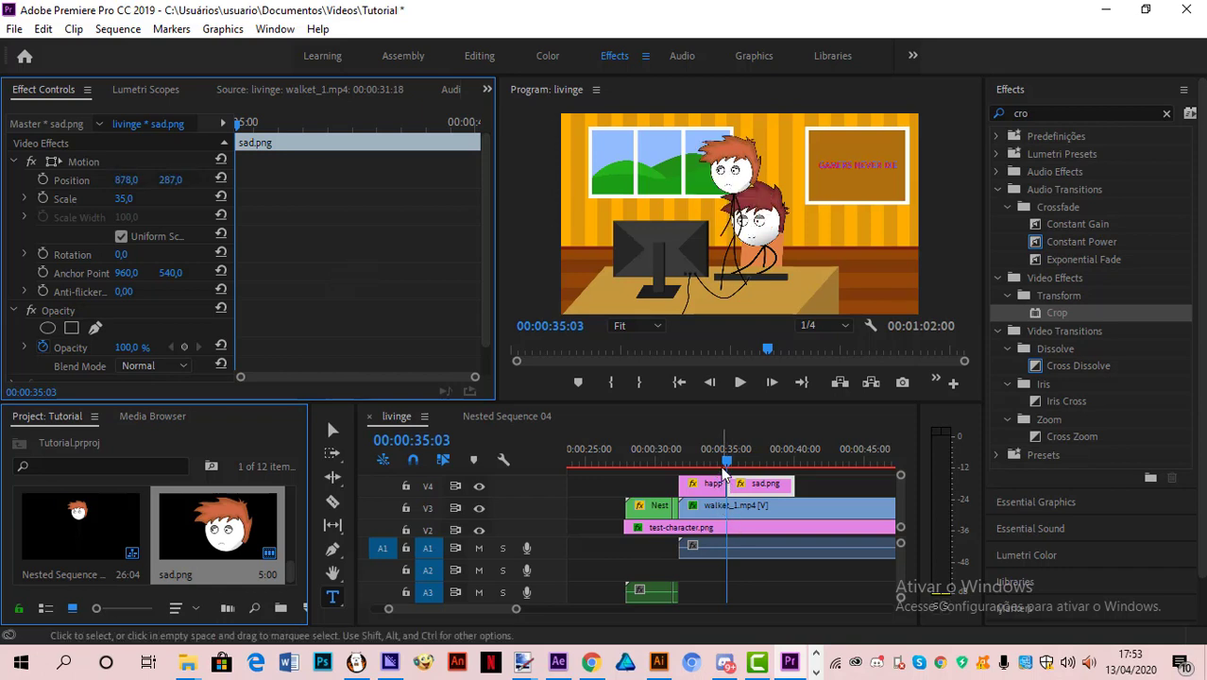
Step: Delete happy.png from V4 and move sad.png back to start with walket_1.mp4
left_click(719, 461)
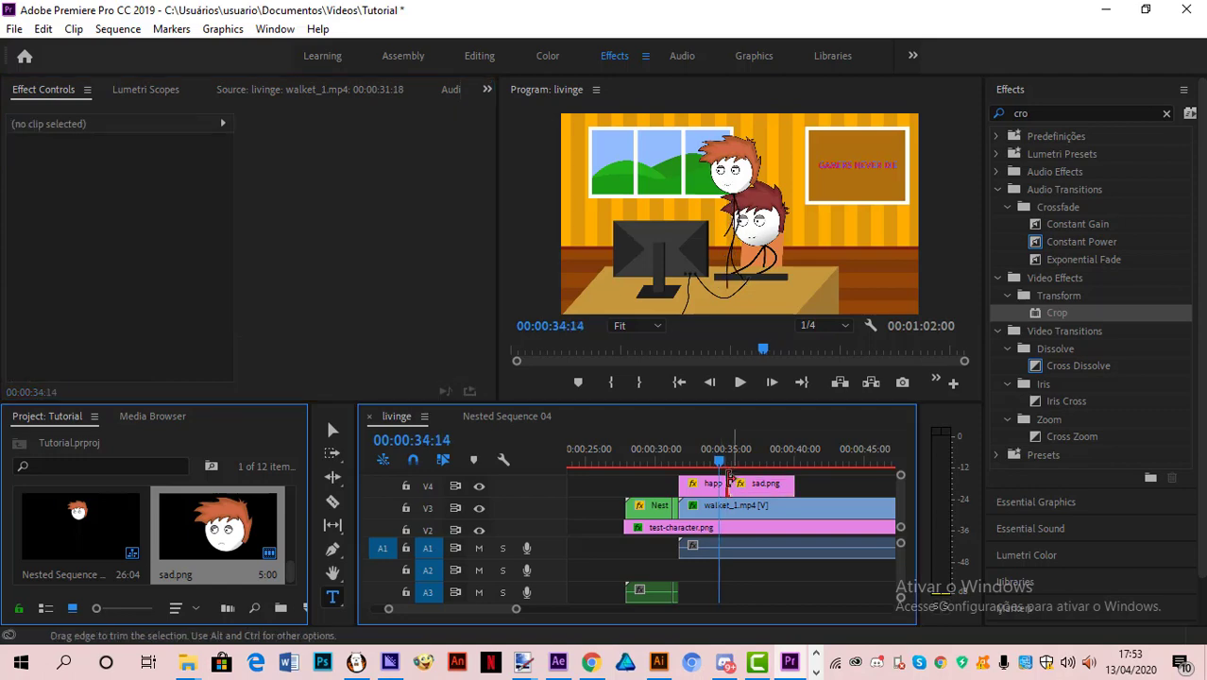
left_click(705, 493)
key("Delete")
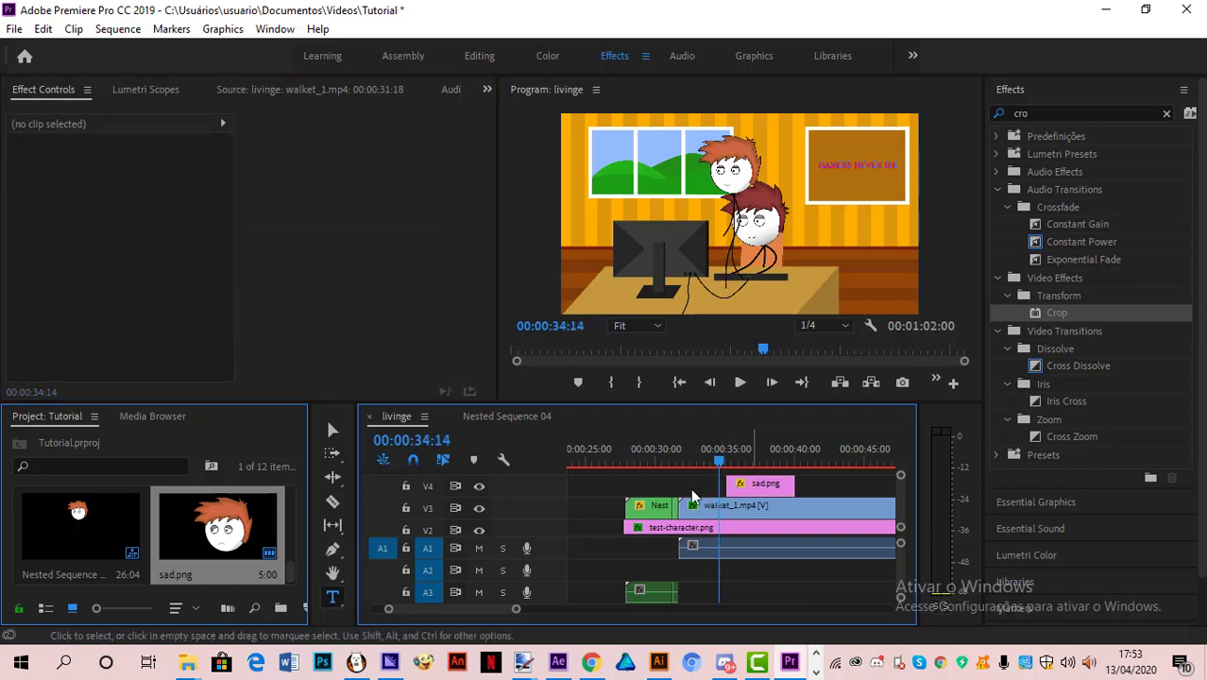
left_click_drag(756, 486, 712, 498)
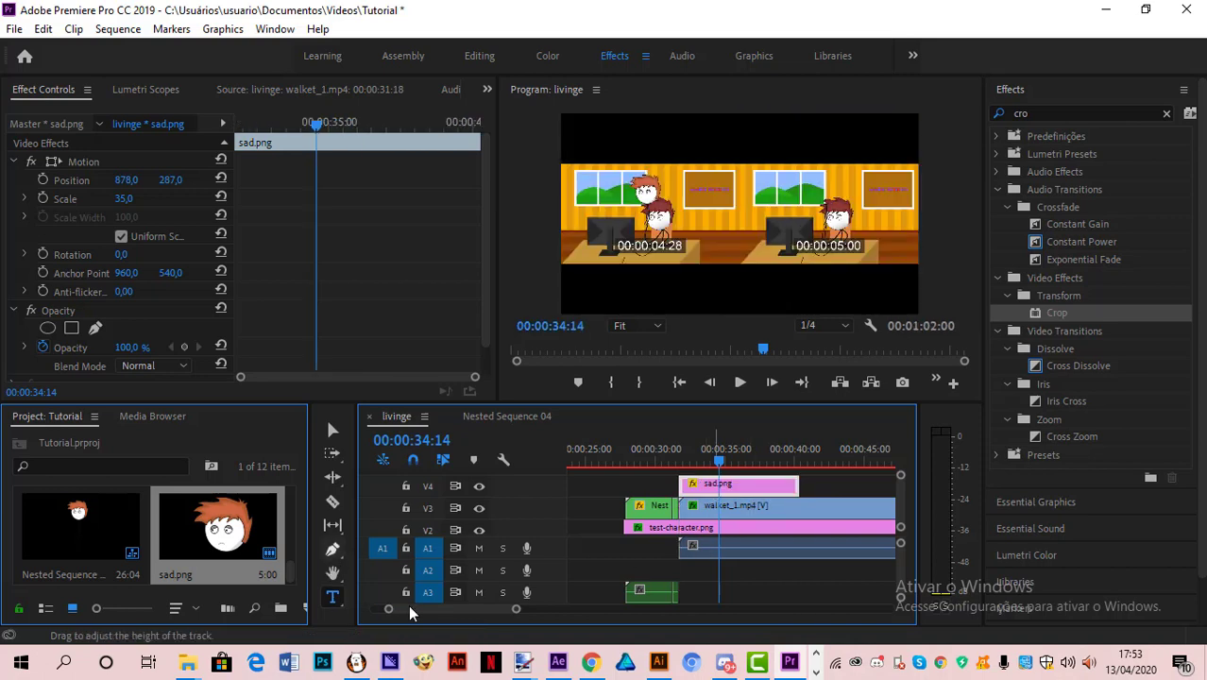
Step: Extend sad.png on V4 and trim its end to match the end of walket_1.mp4
left_click_drag(408, 607, 429, 614)
left_click_drag(592, 485, 835, 489)
left_click_drag(808, 538, 808, 536)
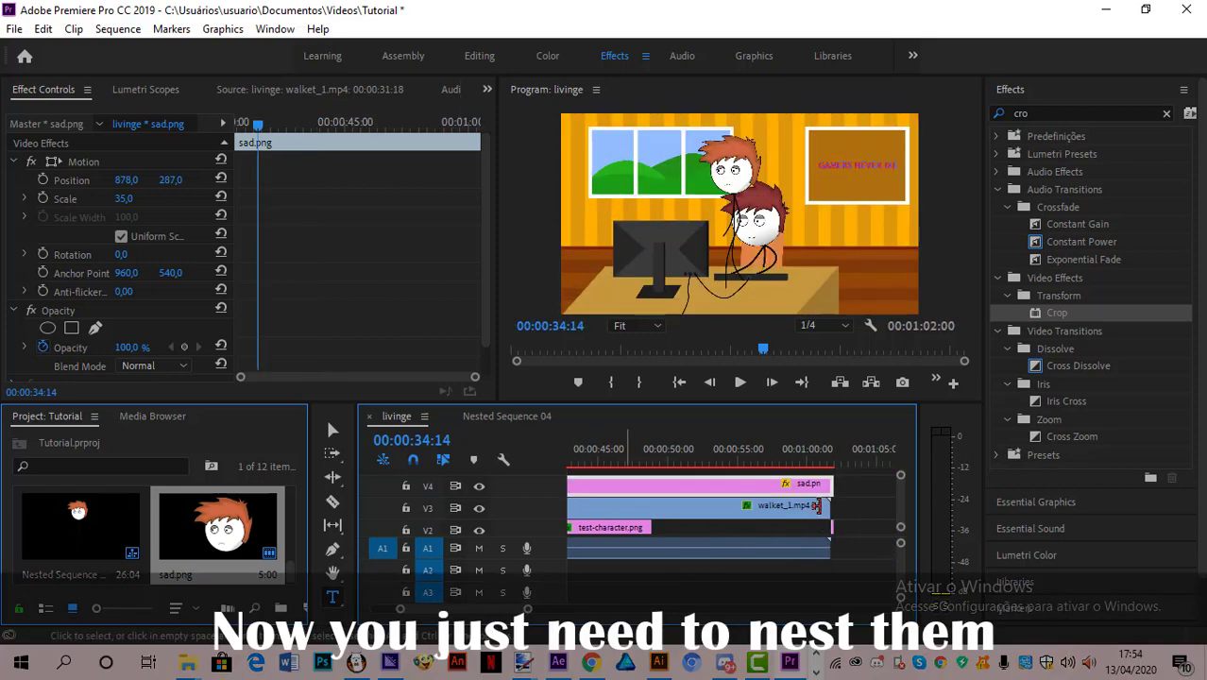
left_click_drag(831, 485, 828, 497)
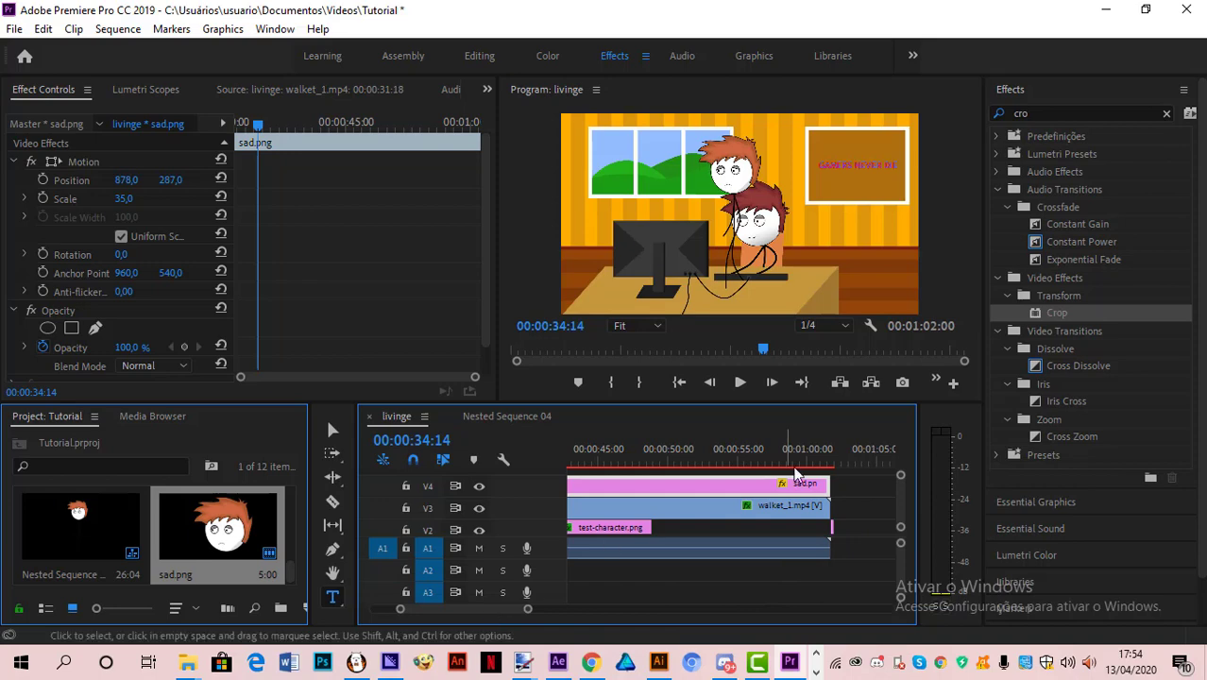
Step: Nest sad.png and walket_1.mp4 together as Nested Sequence 05
left_click_drag(501, 609, 484, 609)
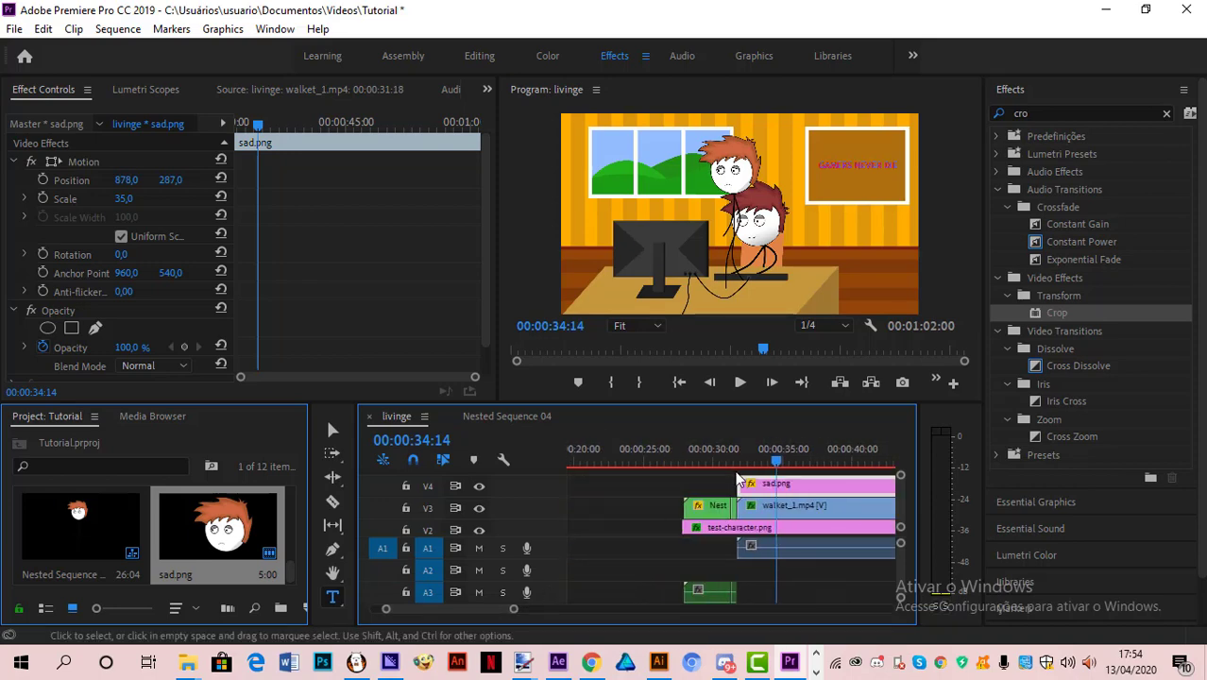
left_click(767, 510, "shift")
right_click(767, 510)
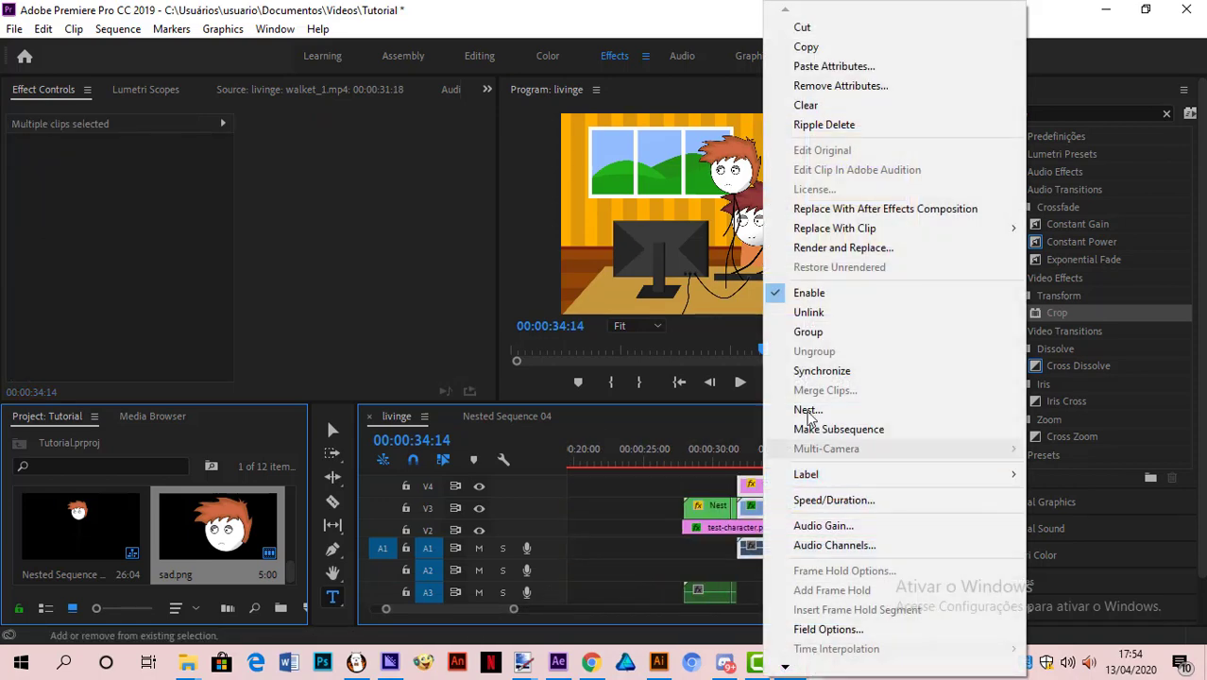
left_click(808, 411)
left_click(574, 349)
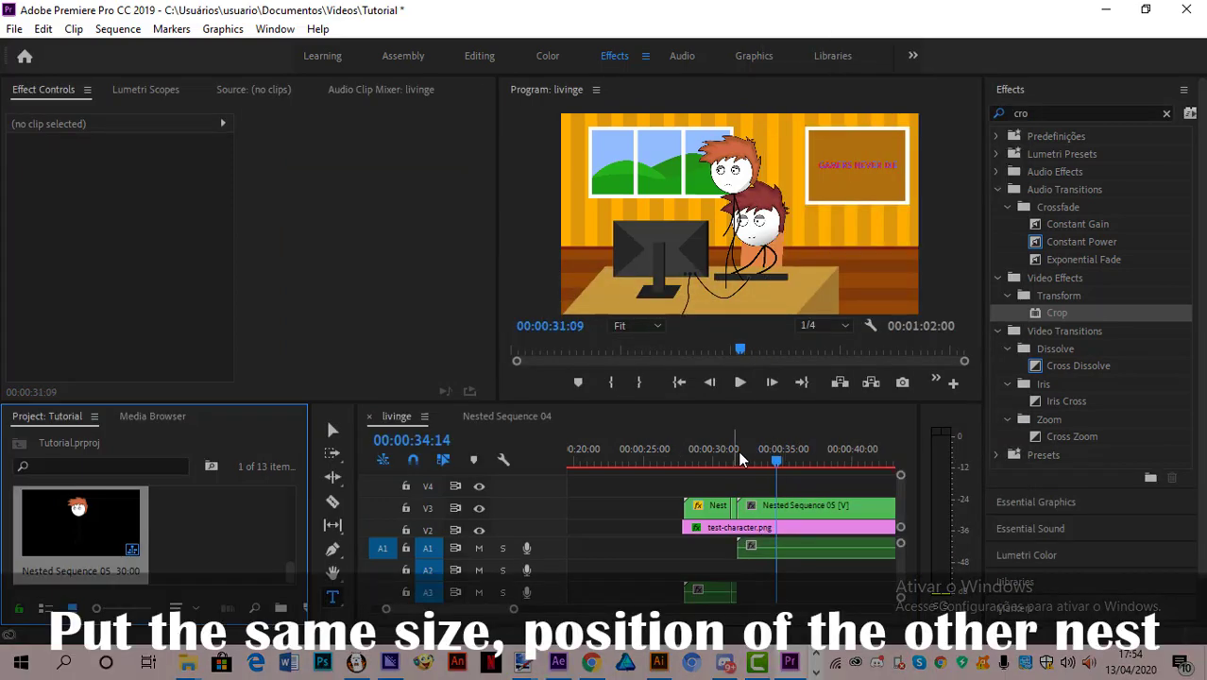
Step: Add a frame hold to the Nested Sequence 05 clip at its start, 00:00:31:18
left_click(737, 450)
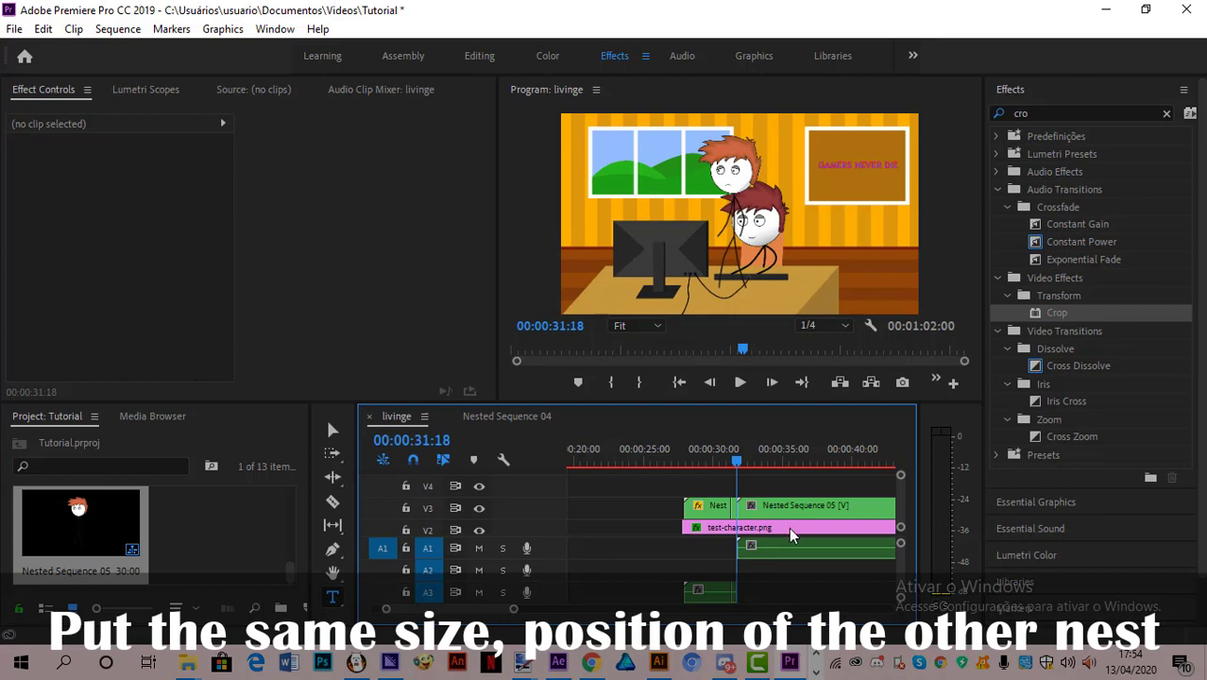
right_click(796, 539)
right_click(786, 504)
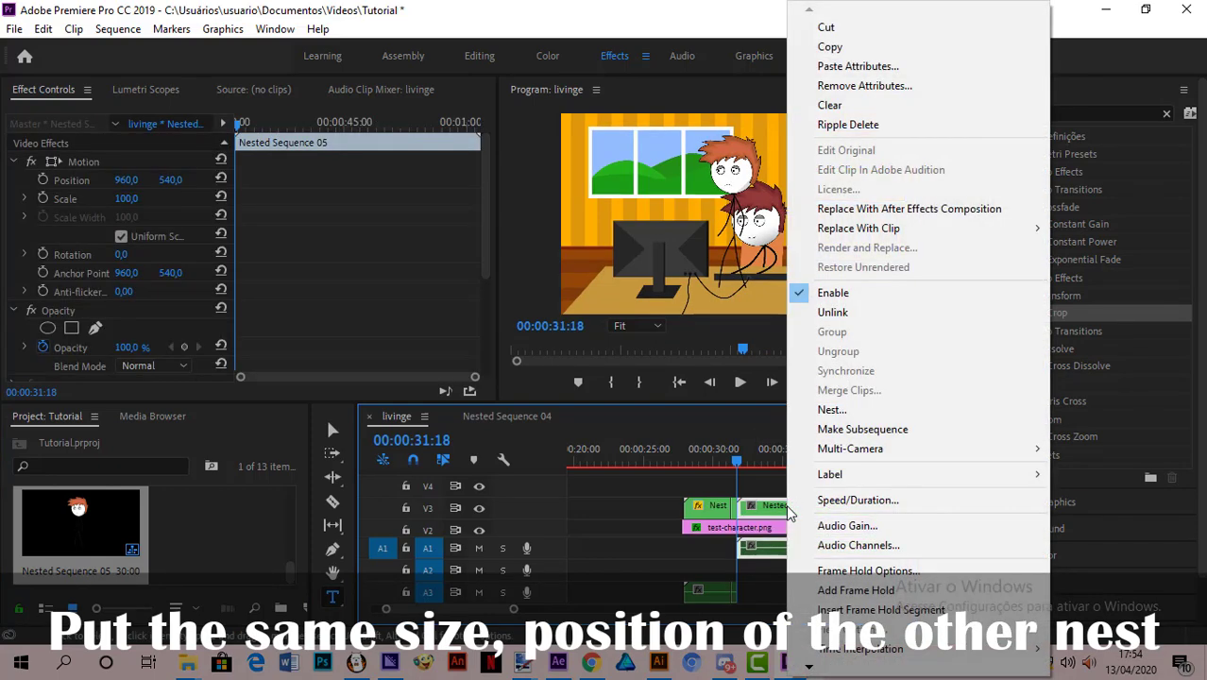
left_click(854, 590)
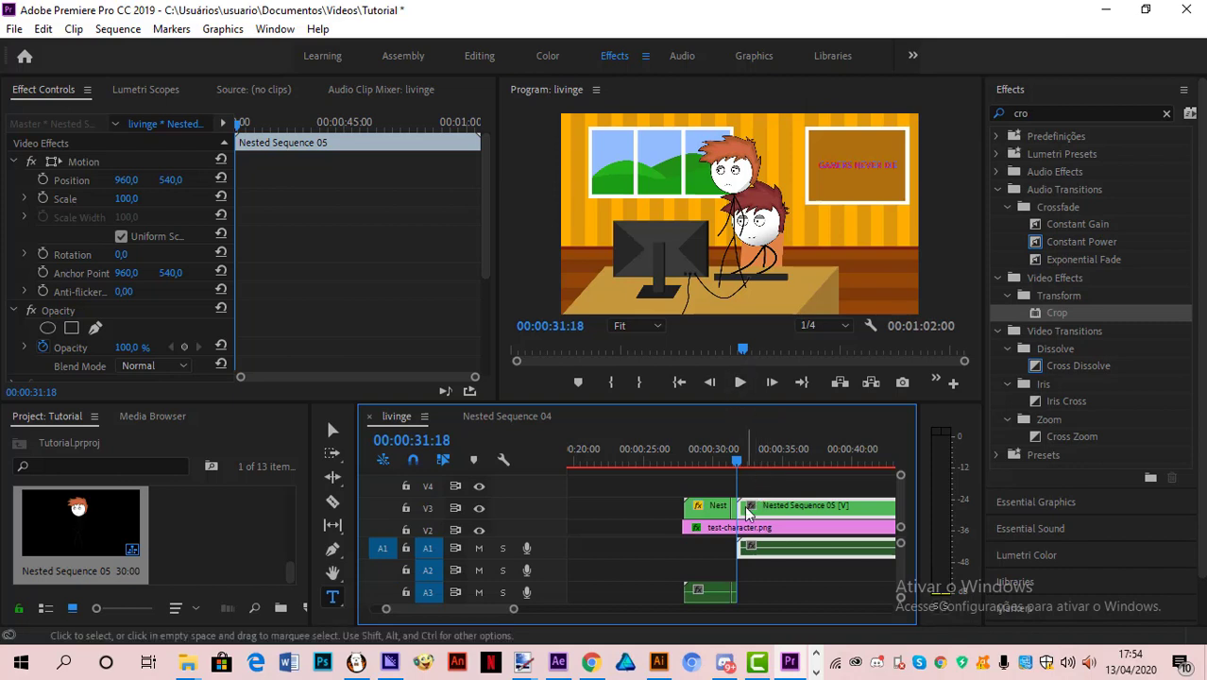
Step: Set the scale of the Nested Sequence 05 clip to 109, matching the preceding nested clip
left_click(799, 504)
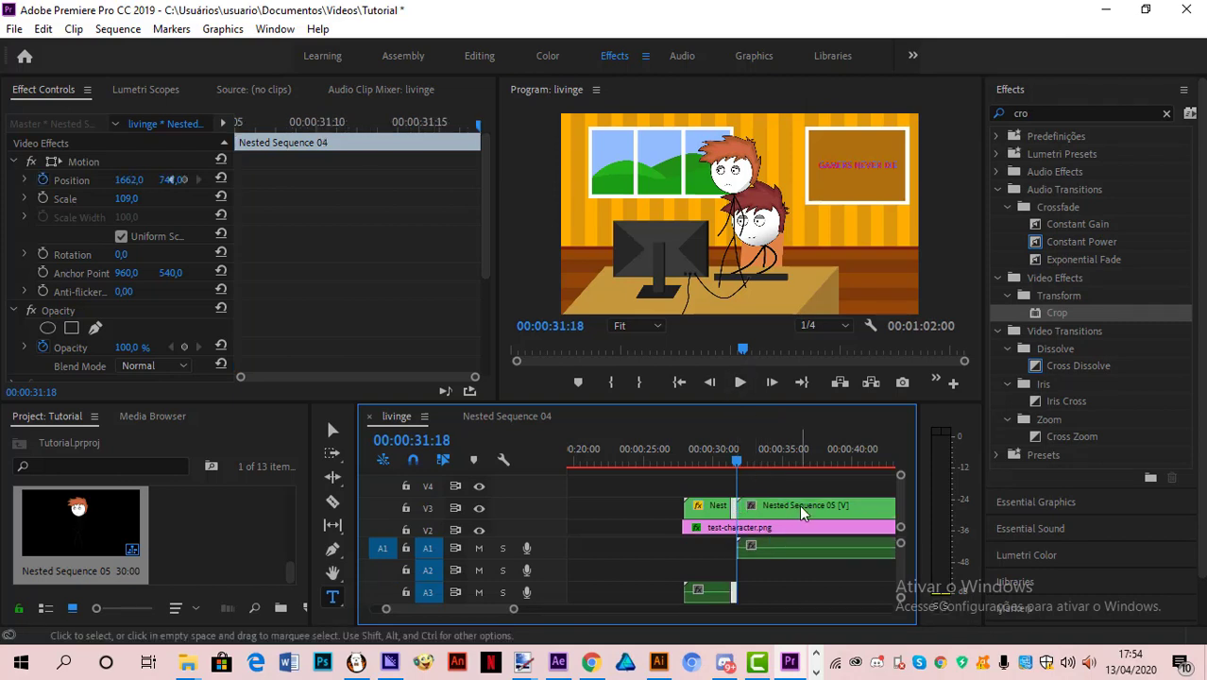
left_click(799, 504)
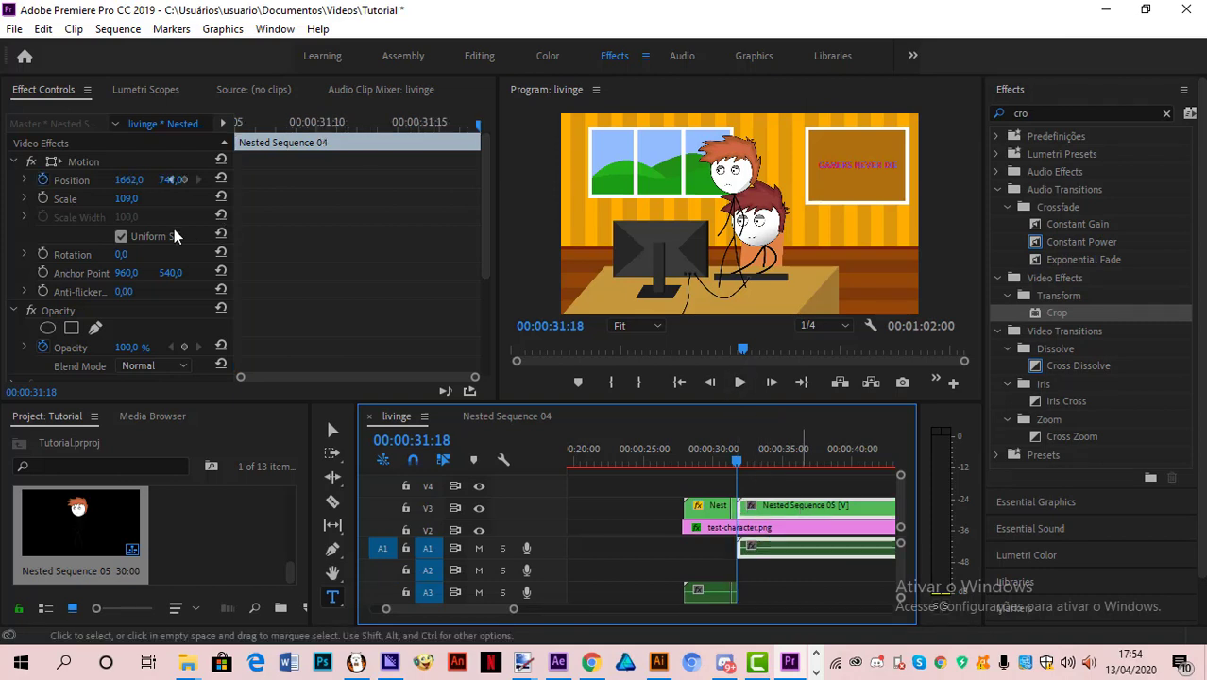
left_click(127, 207)
left_click(126, 200)
type("1")
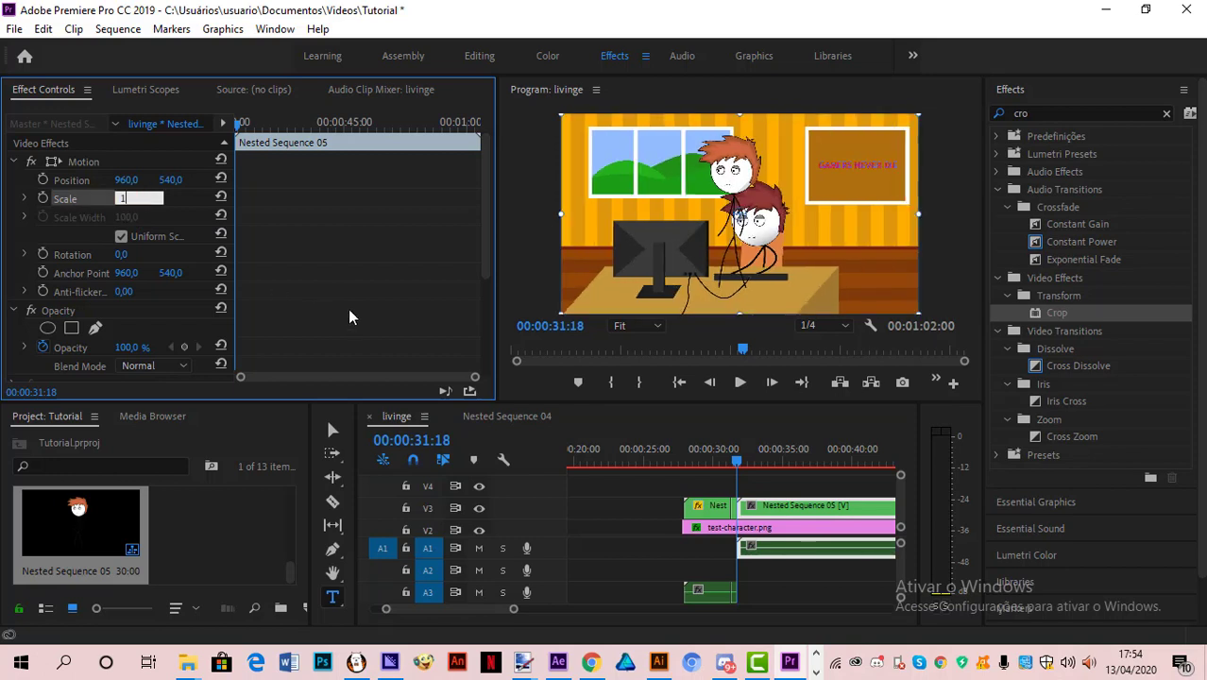
type("09")
key("Return")
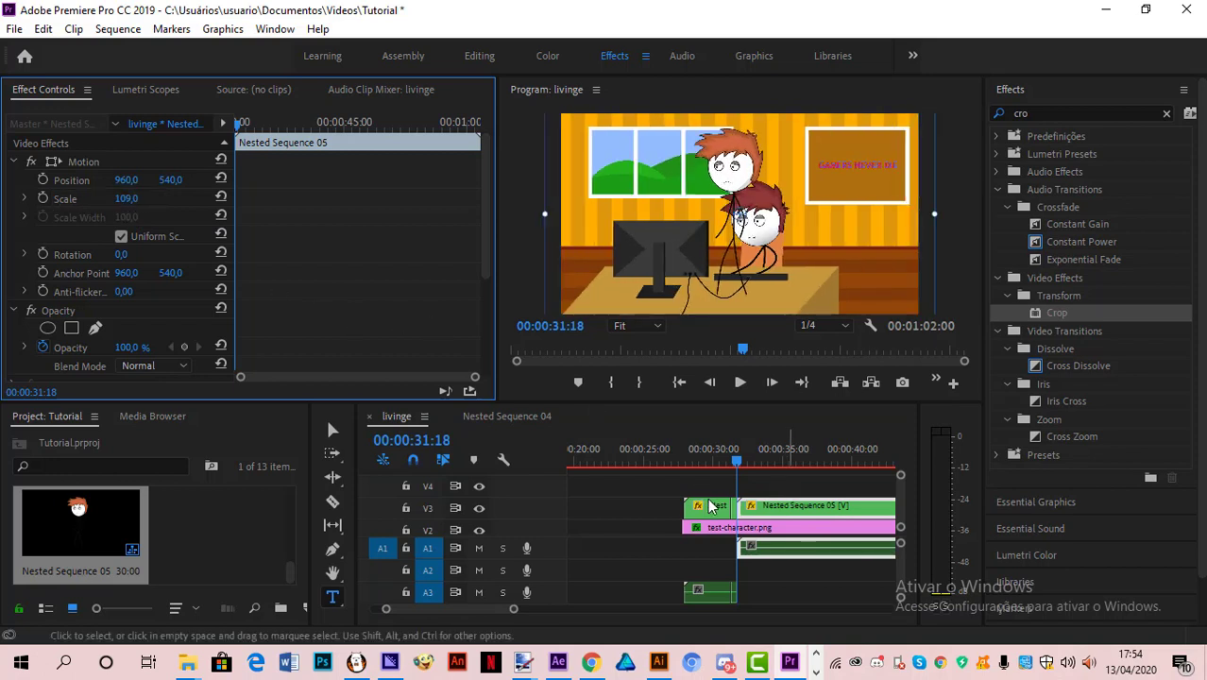
Step: Read the preceding nested clip's position and set the Nested Sequence 05 clip's position to 1662, 747
left_click(795, 510)
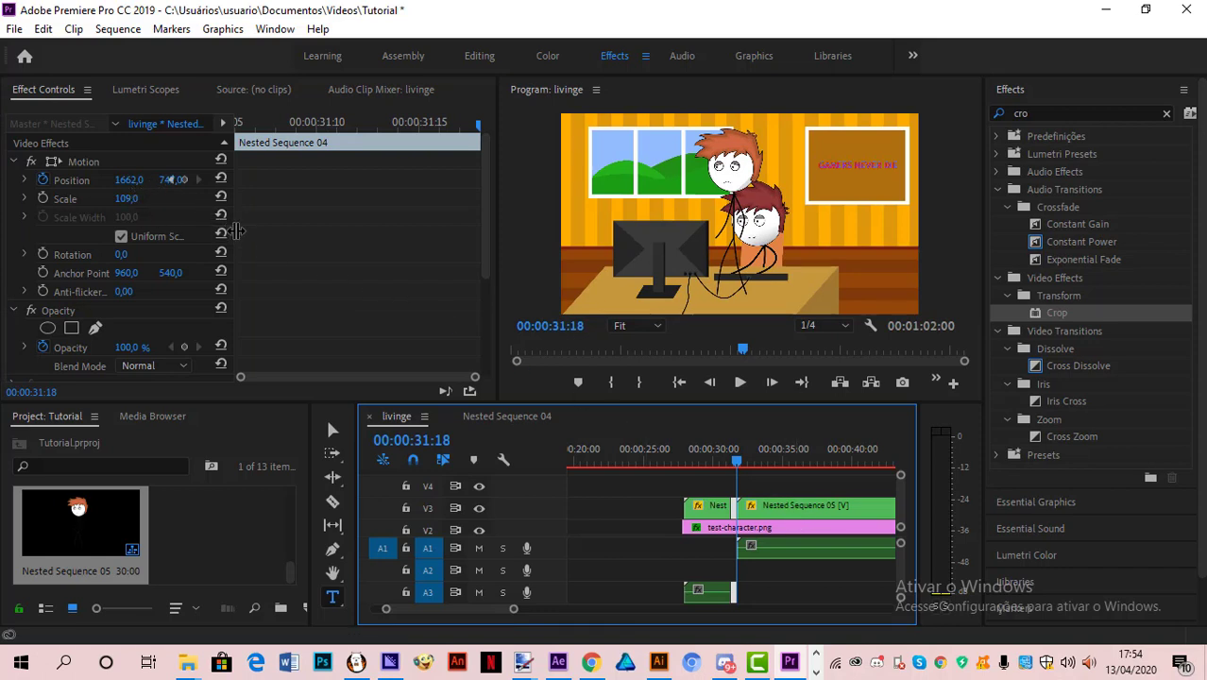
left_click_drag(236, 230, 278, 230)
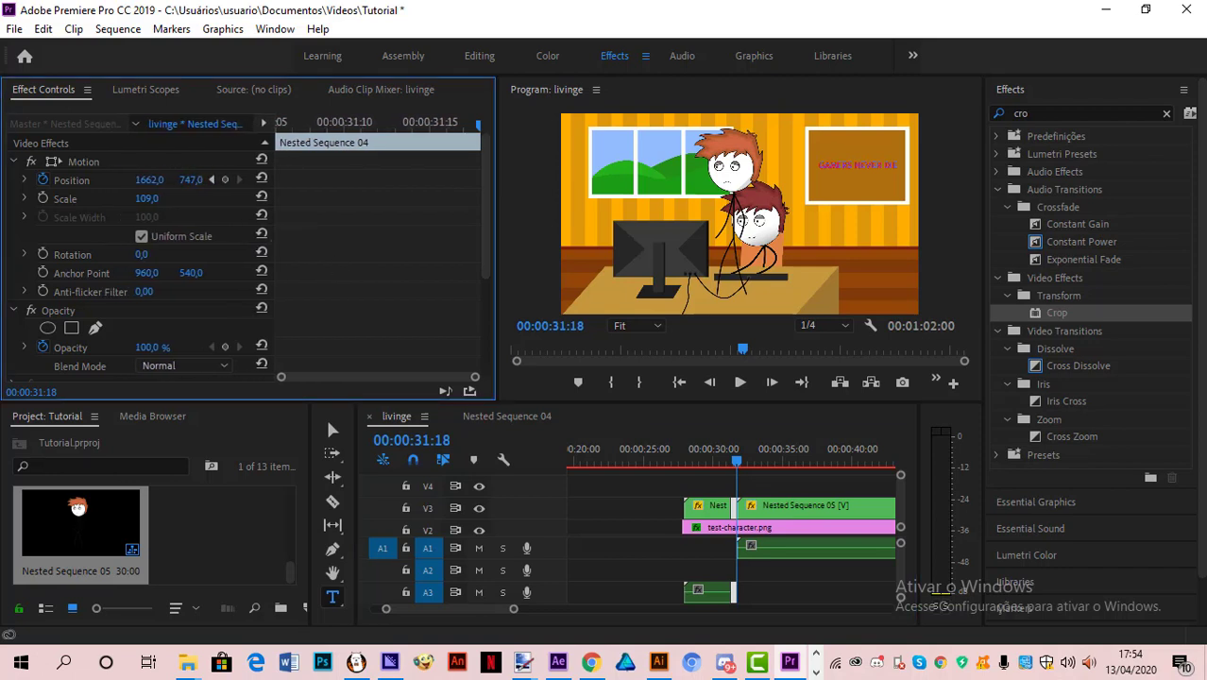
left_click(768, 513)
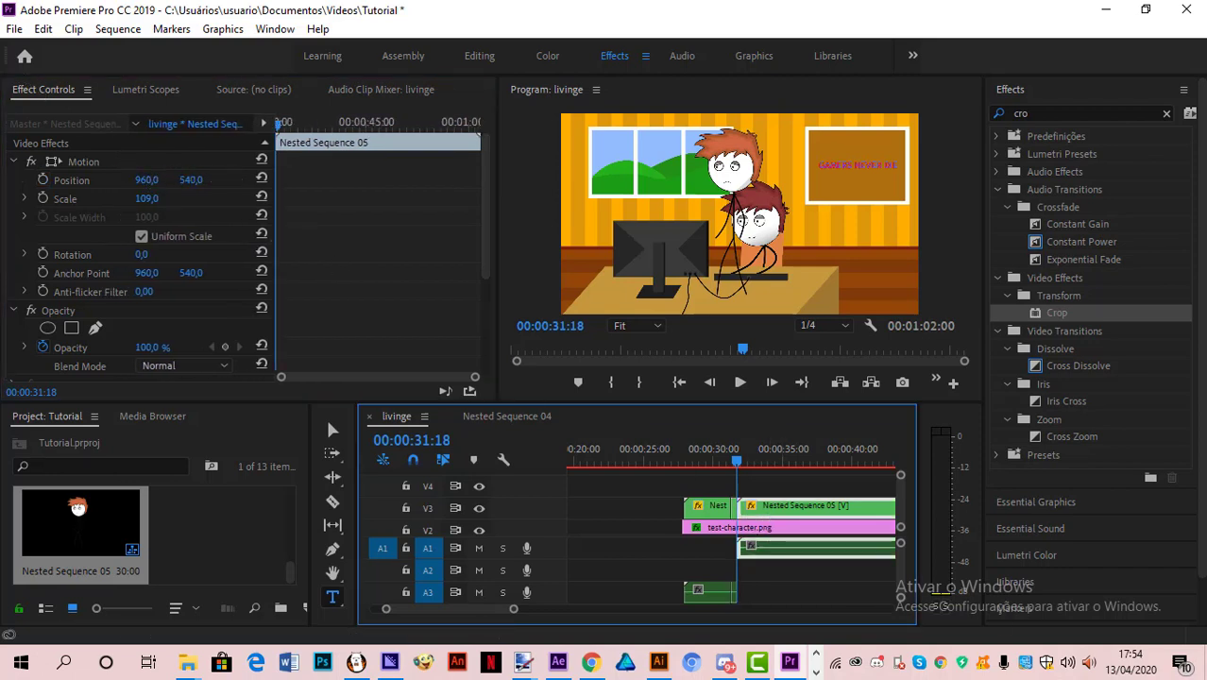
left_click(147, 179)
type("1662")
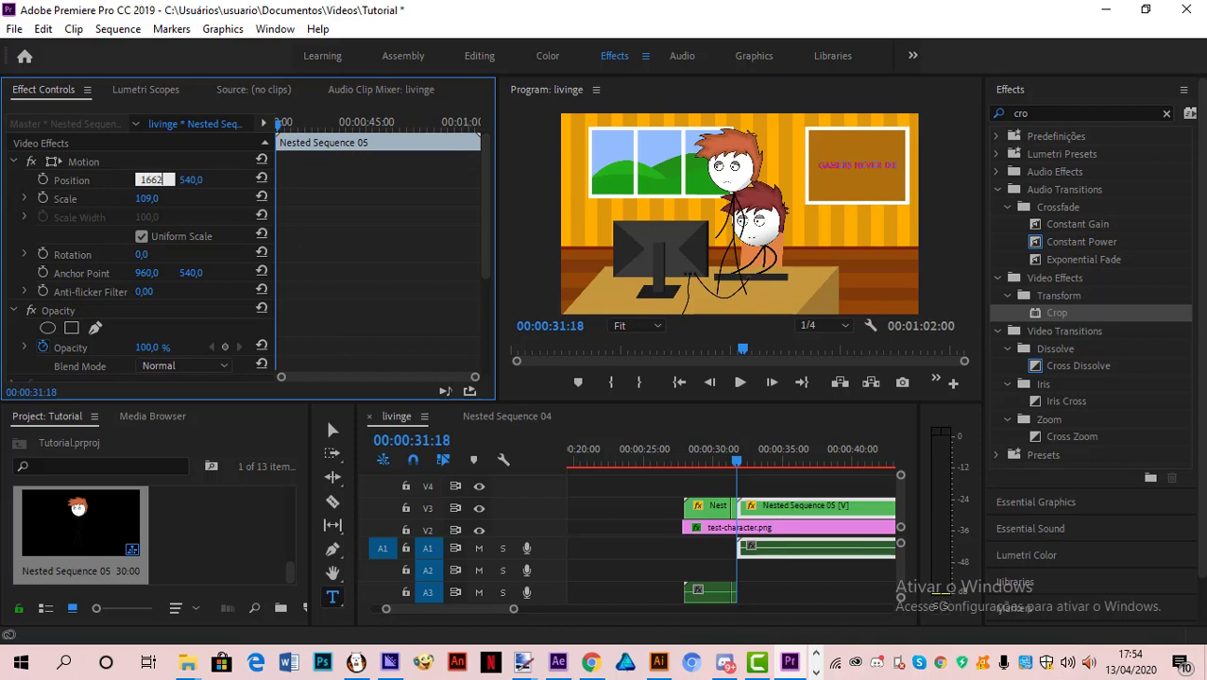
key("Tab")
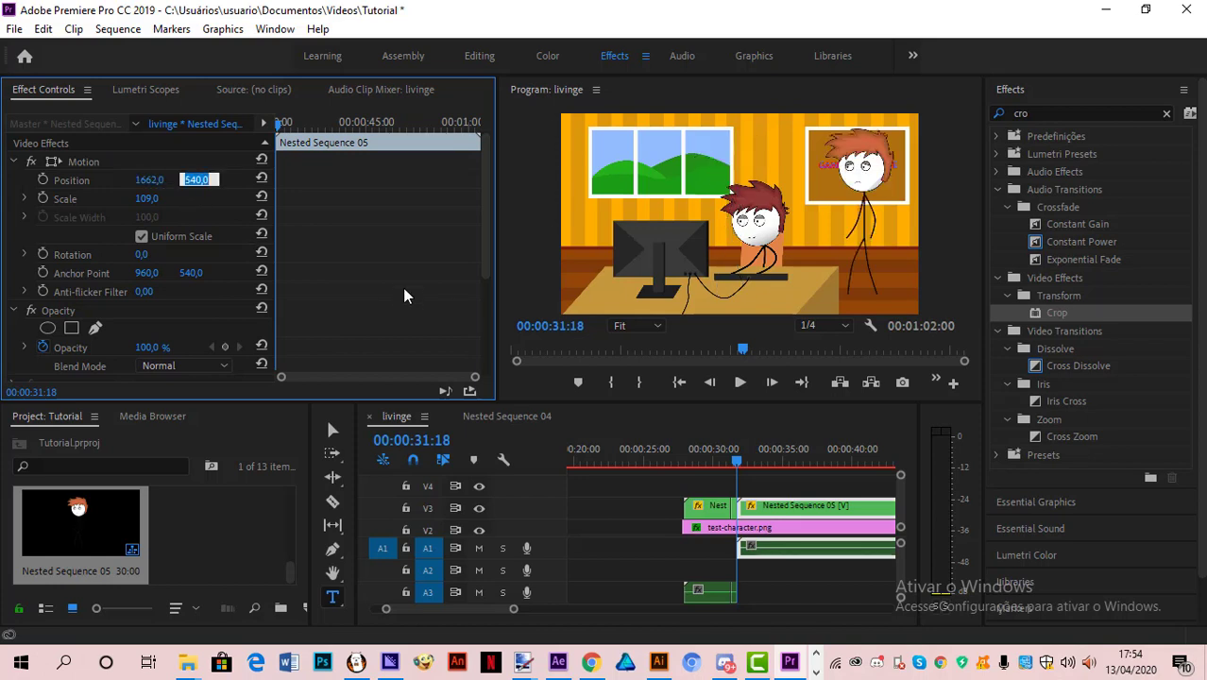
type("747")
key("Return")
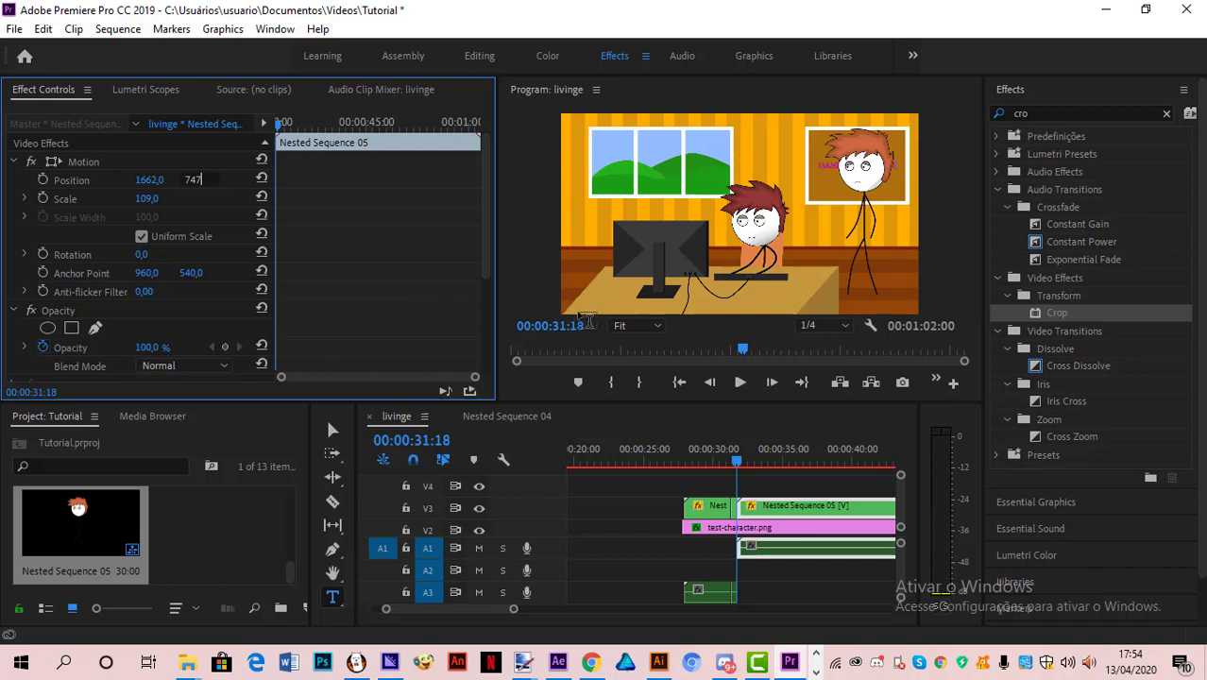
Step: Play the scene from 00:00:30:15 and place the speech-bubble Nested Sequence 03 on V4 at 00:00:32:04
left_click_drag(733, 456, 721, 463)
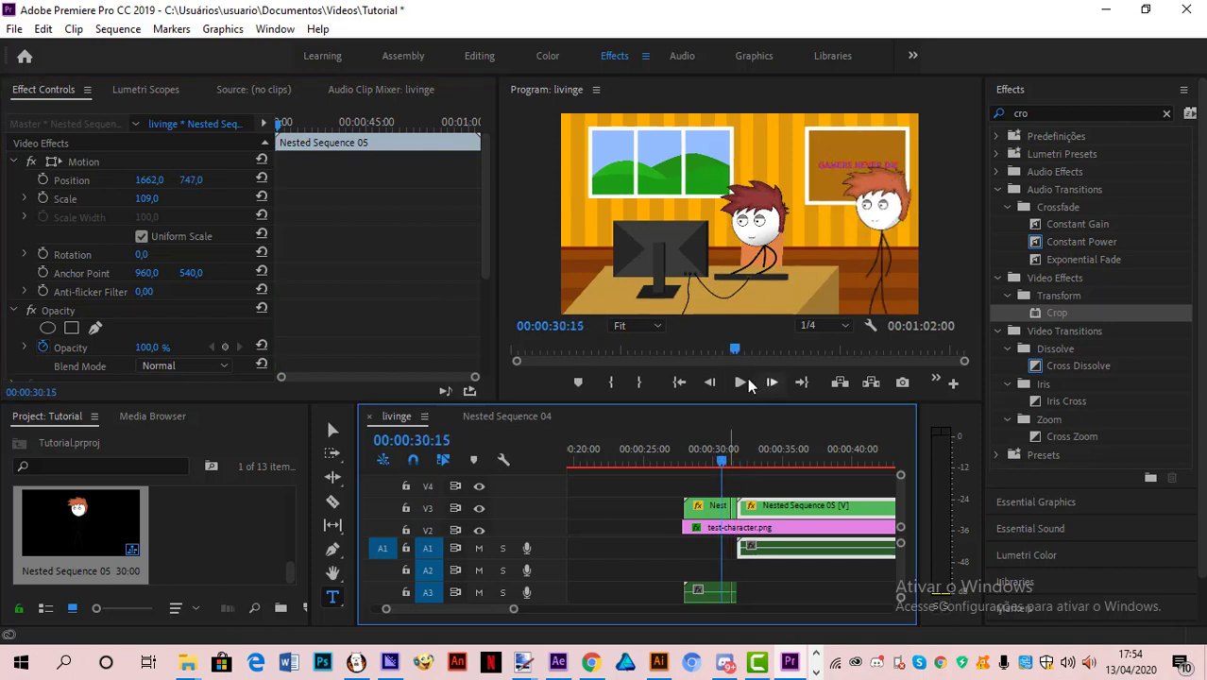
left_click(742, 380)
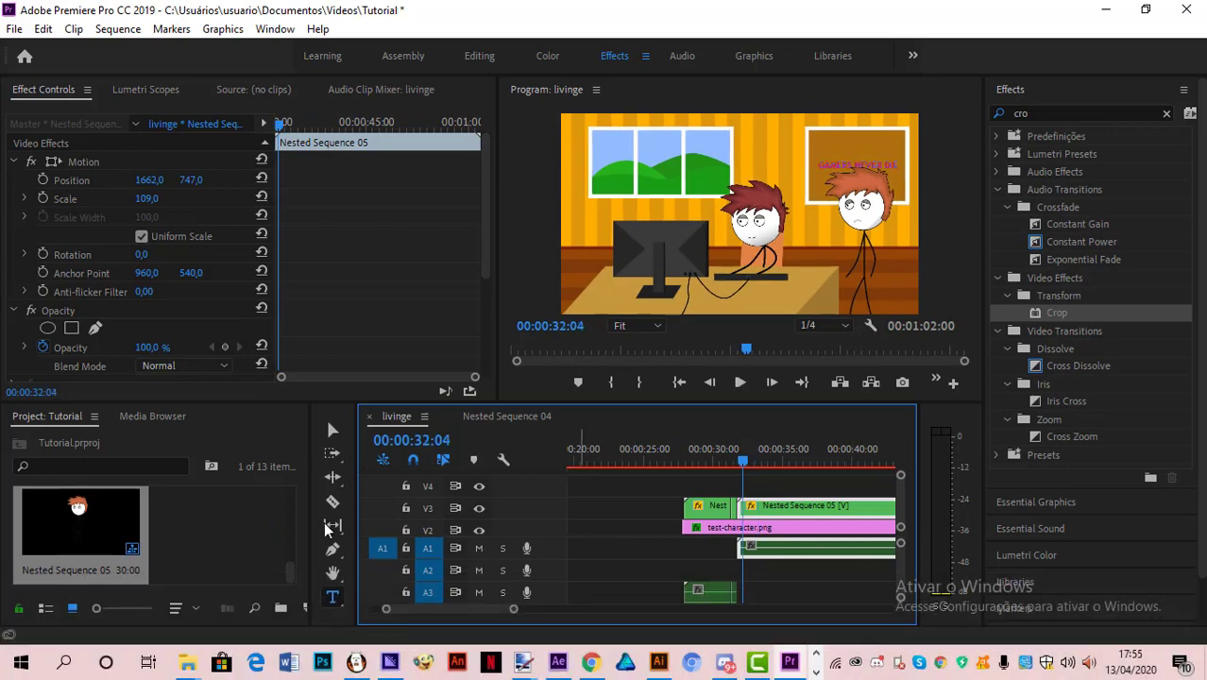
scroll(276, 520, "up", 2)
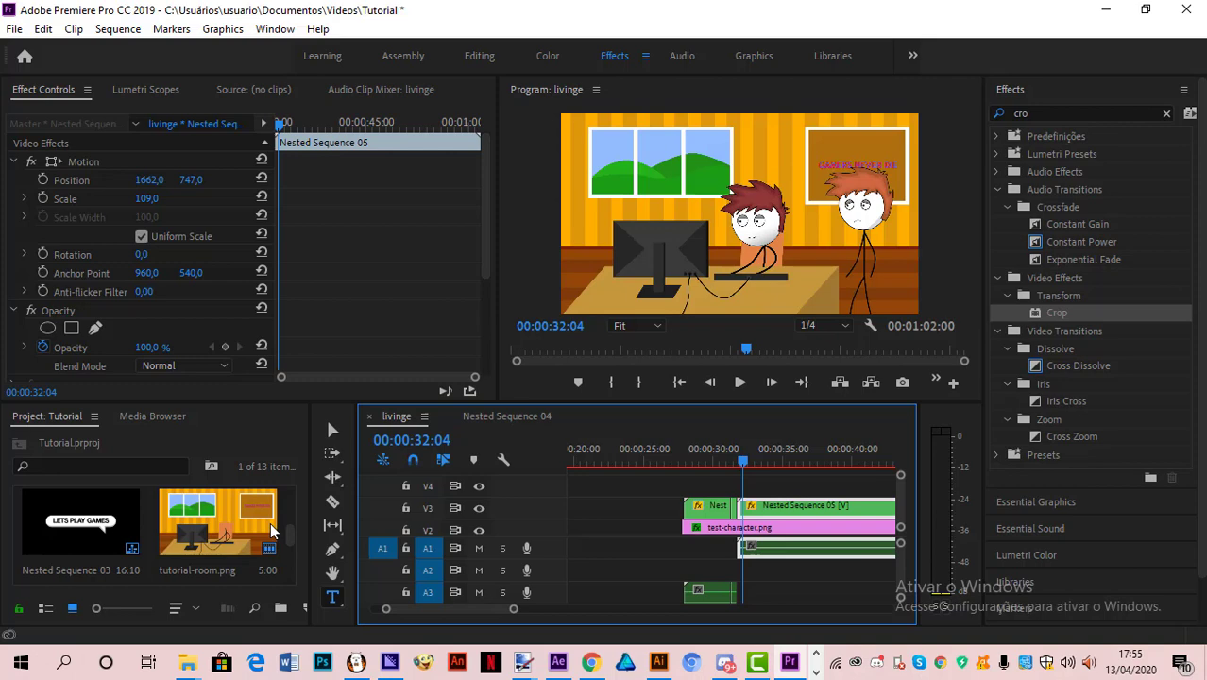
scroll(255, 527, "up", 1)
scroll(212, 525, "down", 1)
scroll(212, 525, "up", 1)
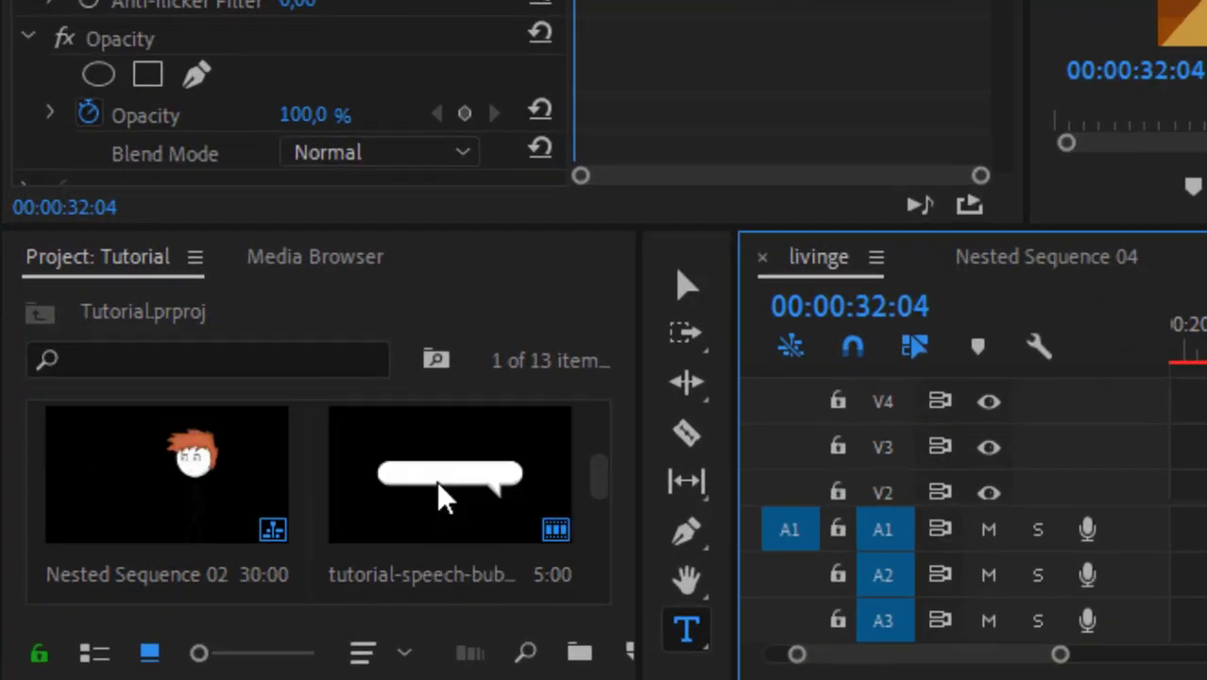
scroll(363, 506, "down", 1)
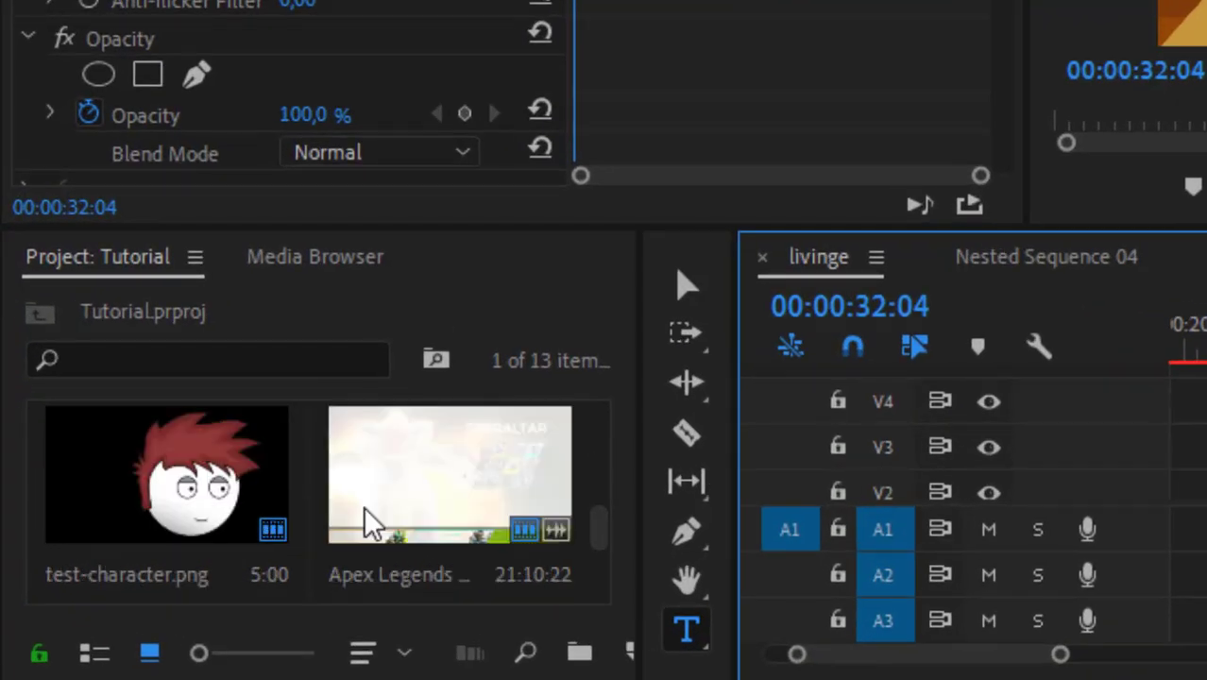
scroll(354, 502, "down", 1)
scroll(352, 505, "up", 2)
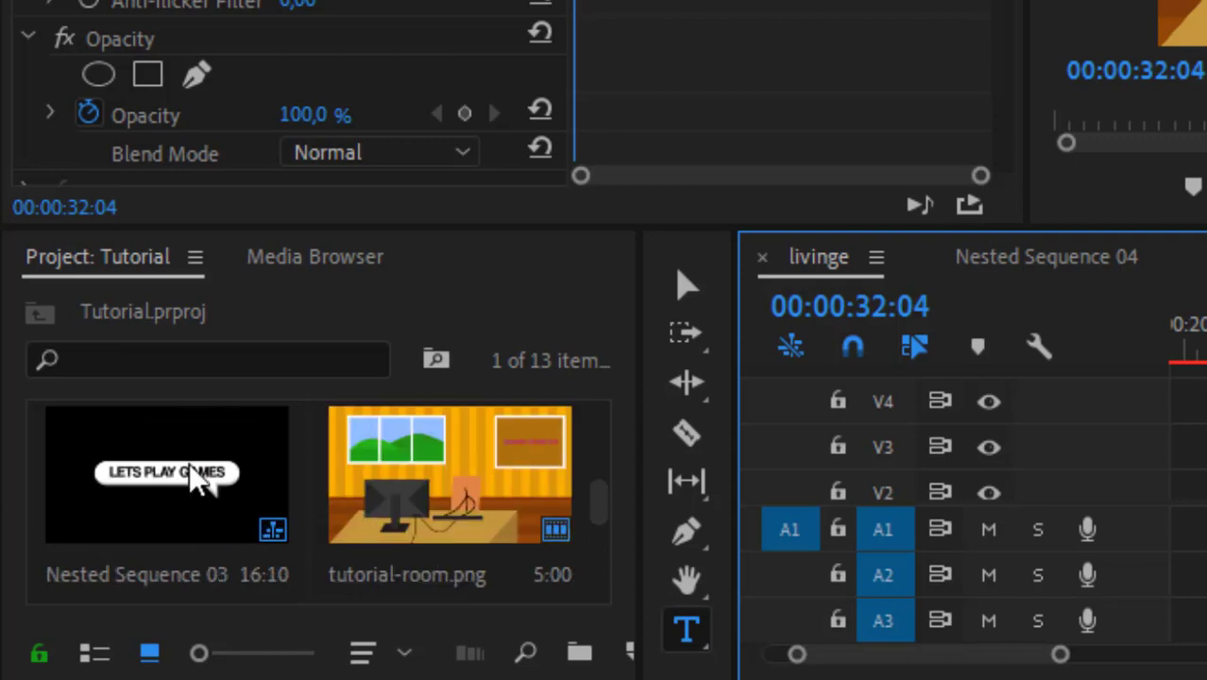
left_click_drag(323, 426, 783, 482)
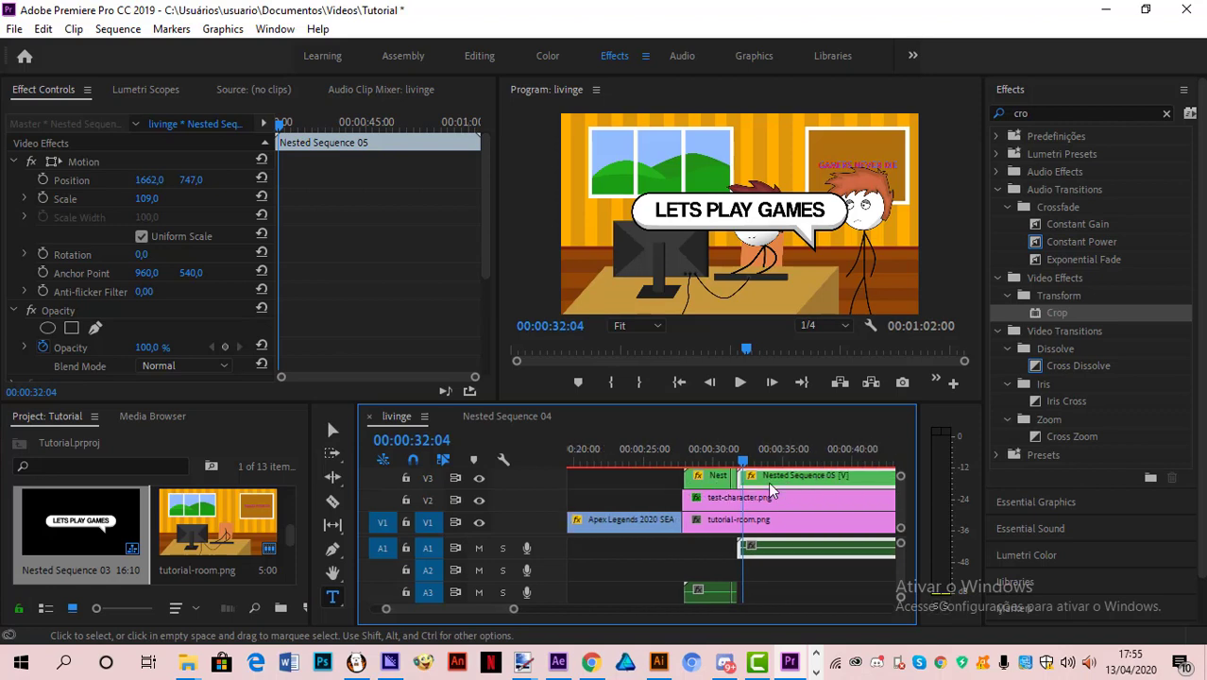
scroll(899, 498, "up", 2)
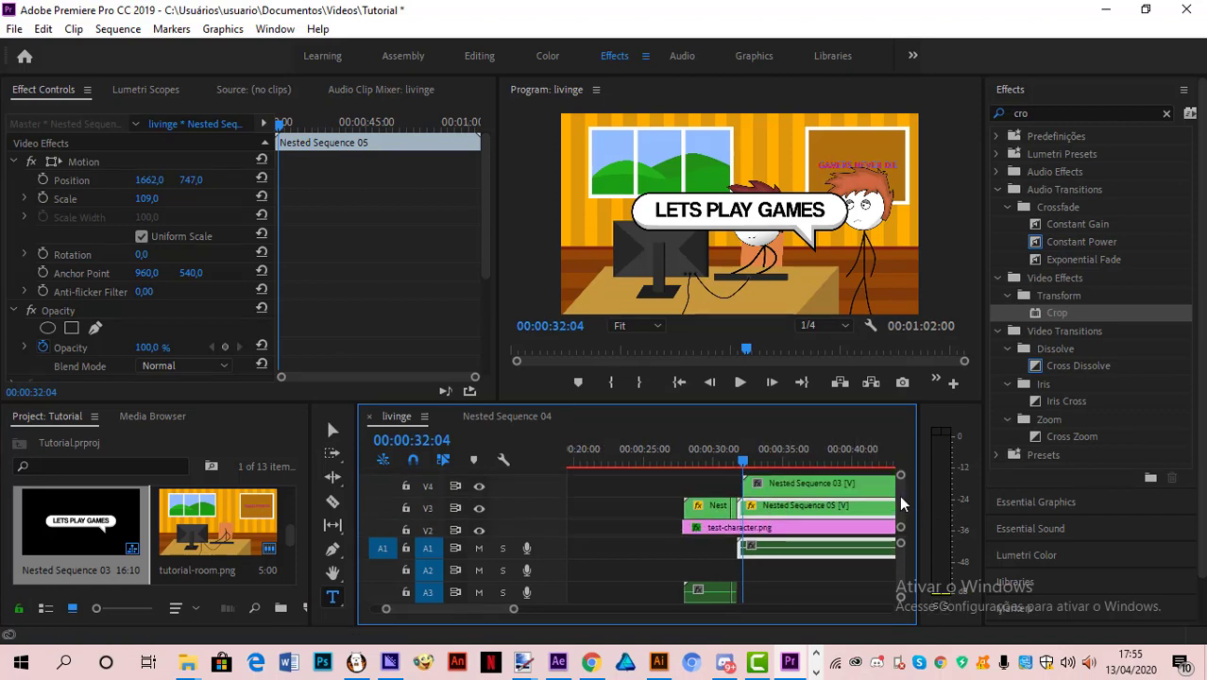
Step: Open Nested Sequence 03, copy its LETS PLAY GAMES text and tutorial-speech-bubble.png clips, and return to the livinge sequence
left_click(491, 481)
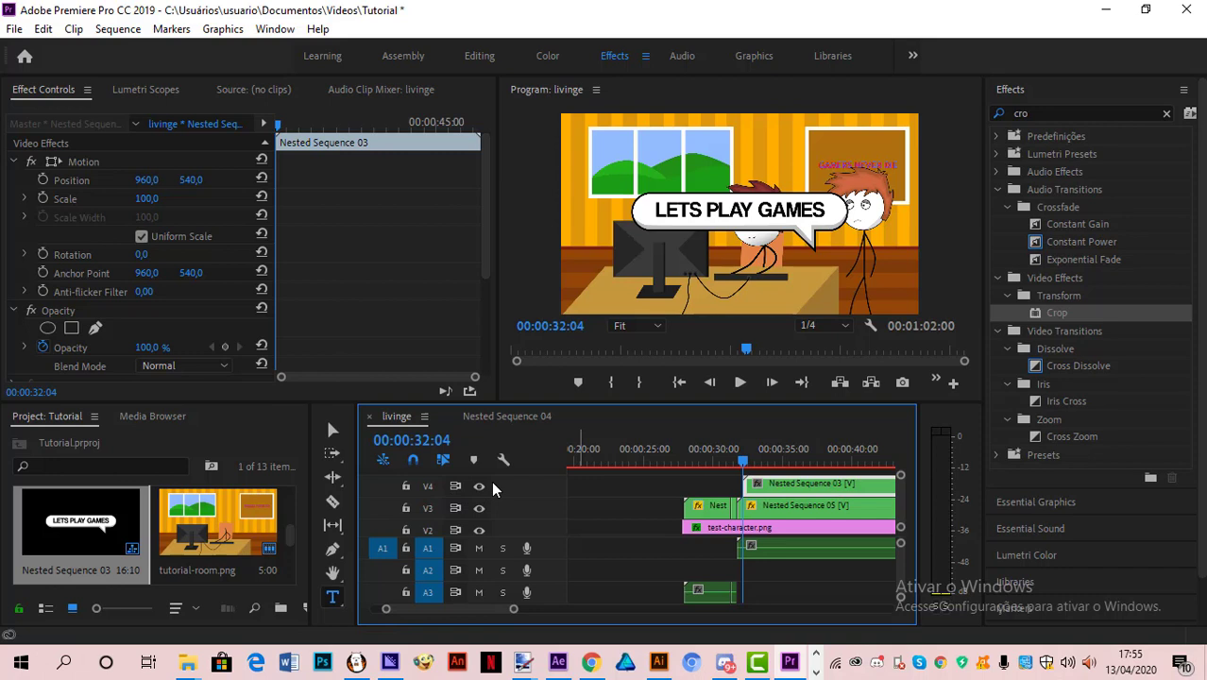
double_click(774, 491)
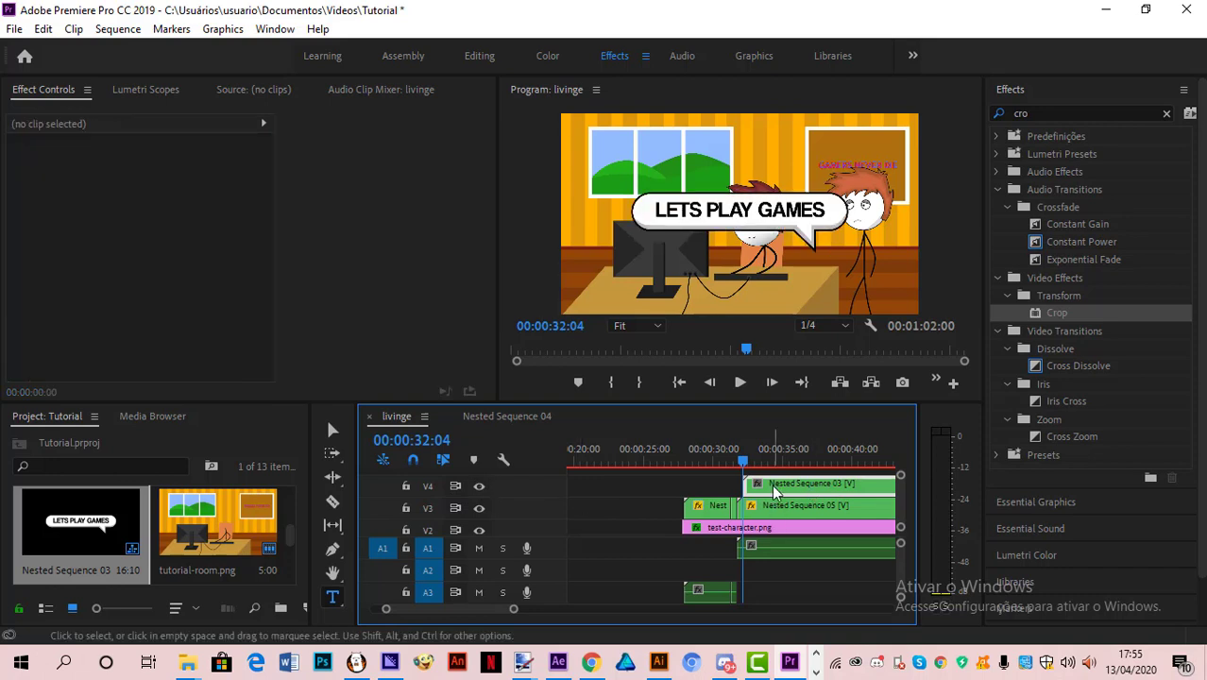
double_click(774, 491)
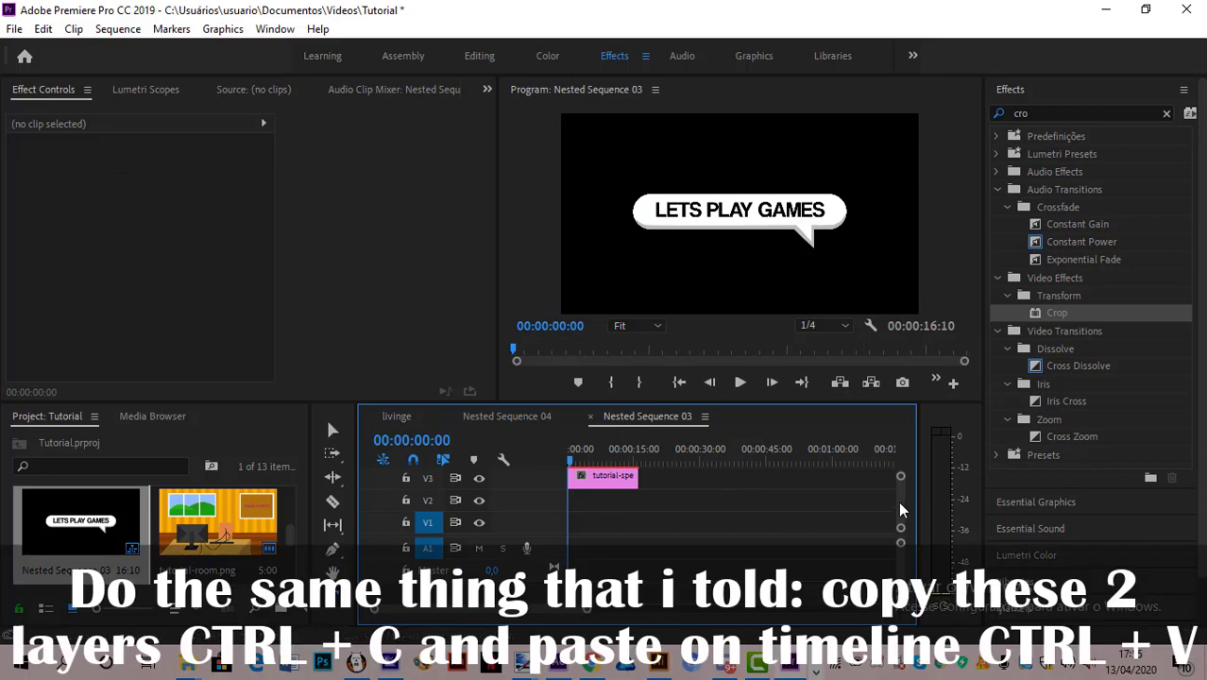
key("ctrl+v")
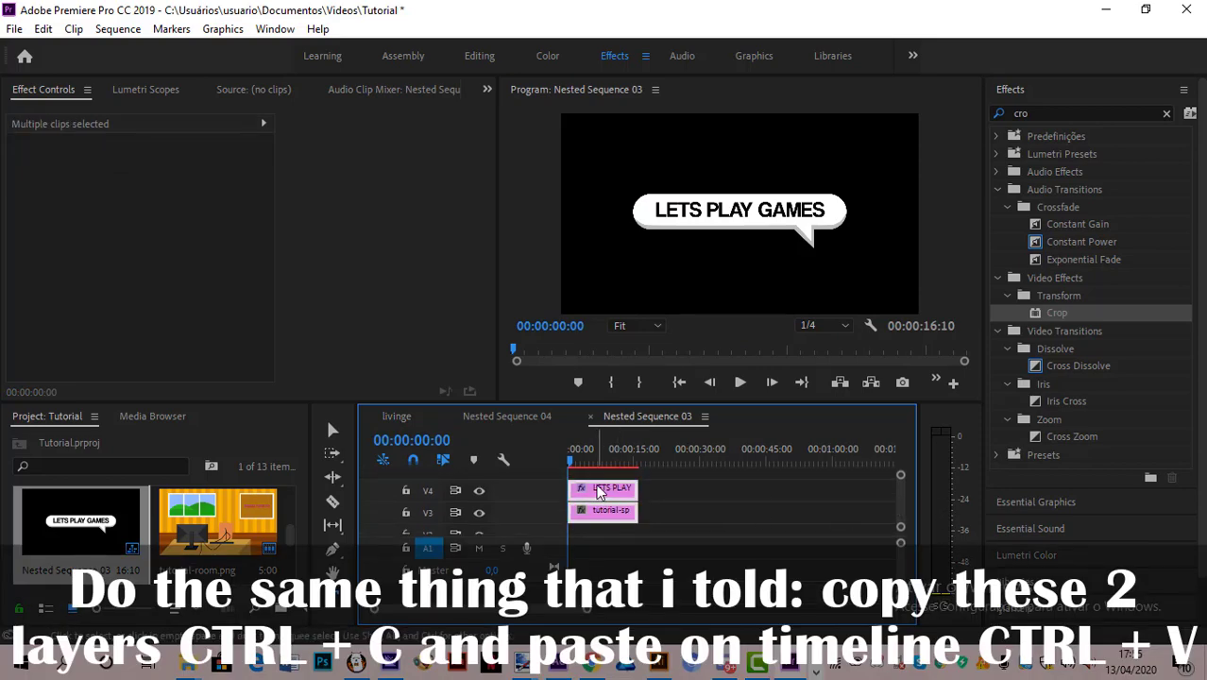
left_click(395, 419)
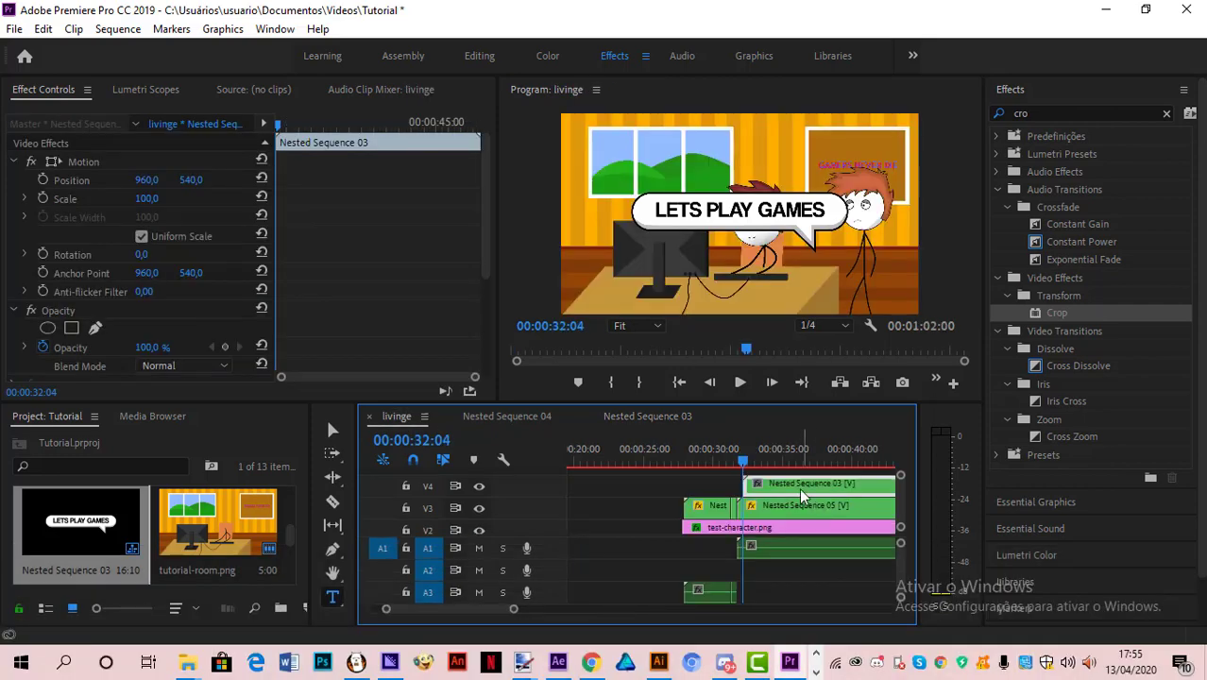
Step: Delete the Nested Sequence 03 clip from livinge and paste the copied text and speech-bubble clips at 00:00:32:04
key("Delete")
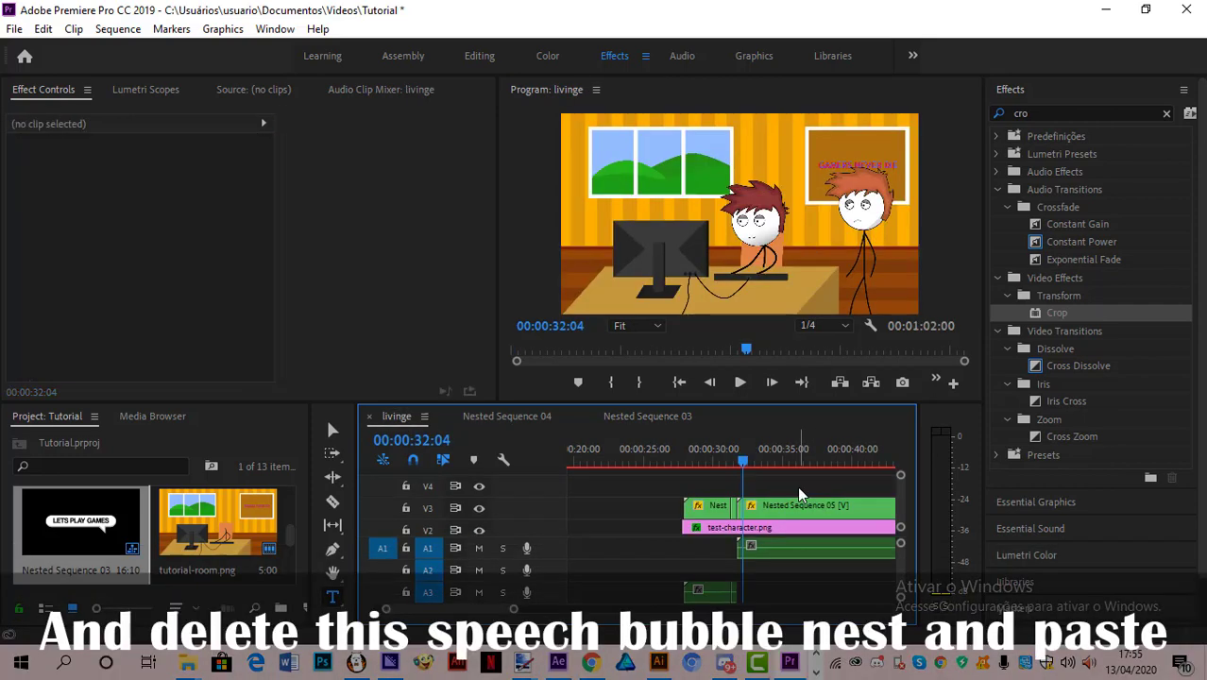
key("ctrl+v")
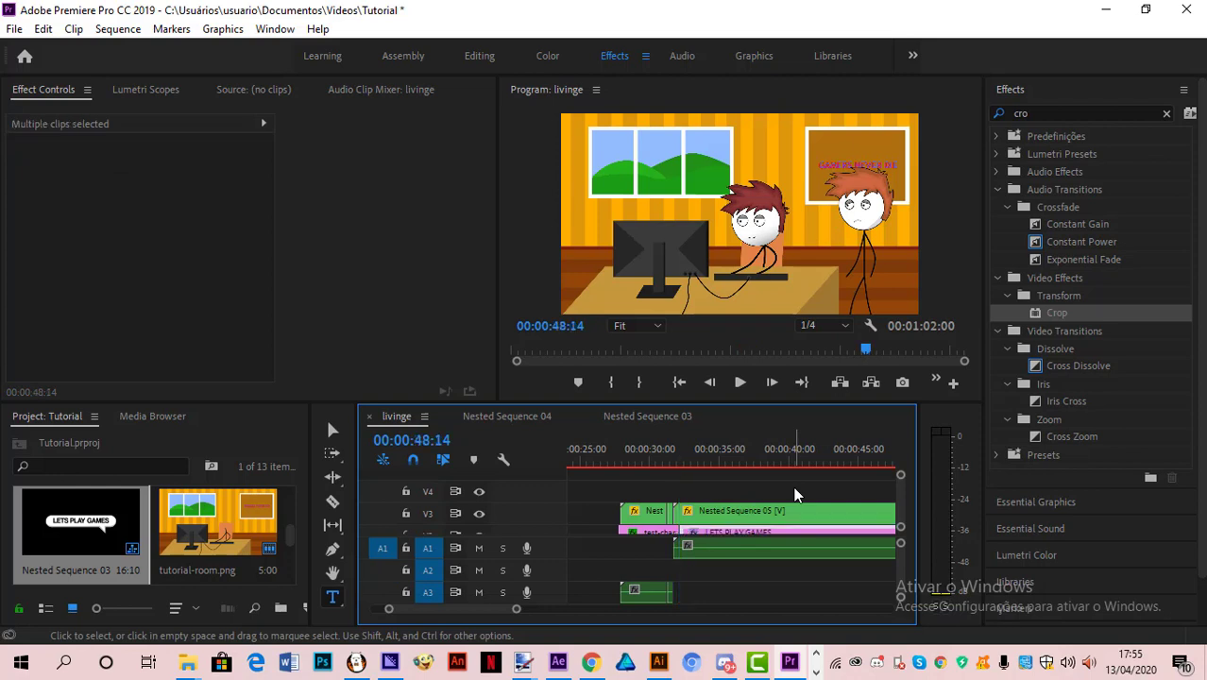
scroll(778, 497, "up", 3)
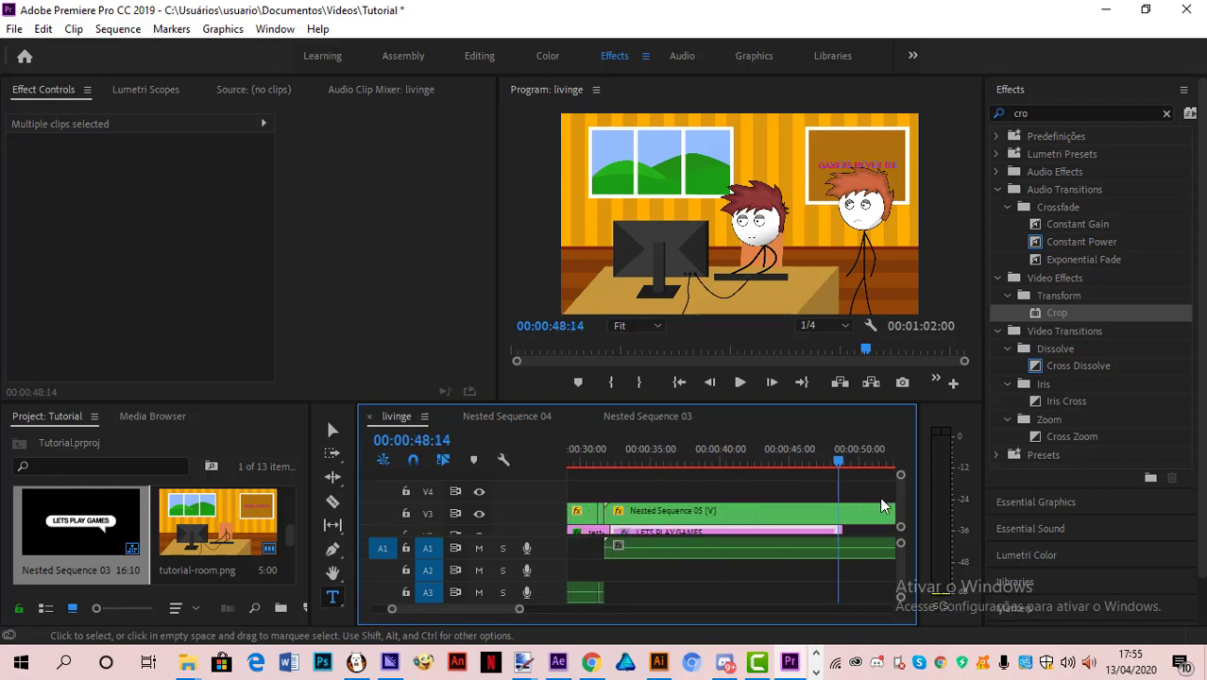
scroll(897, 502, "down", 1)
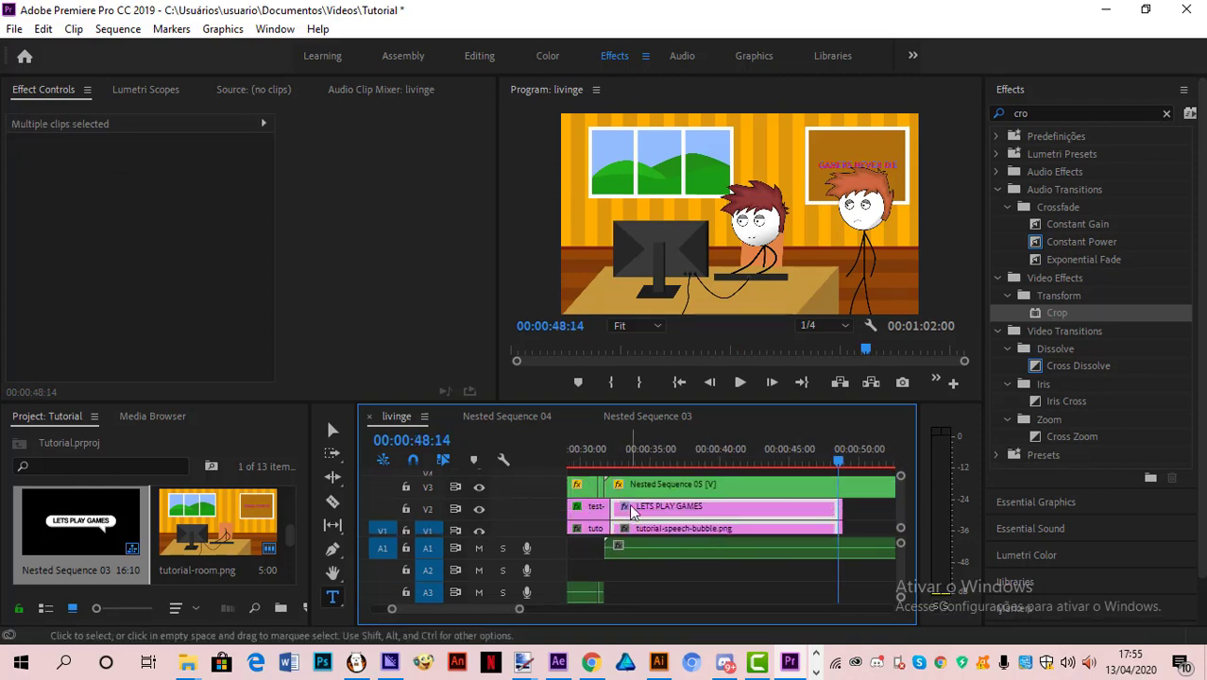
Step: Move the pasted text and speech-bubble clips to V5 and V4, above the Nested Sequence 05 clip, starting at 00:00:32:04
left_click_drag(620, 503, 723, 520)
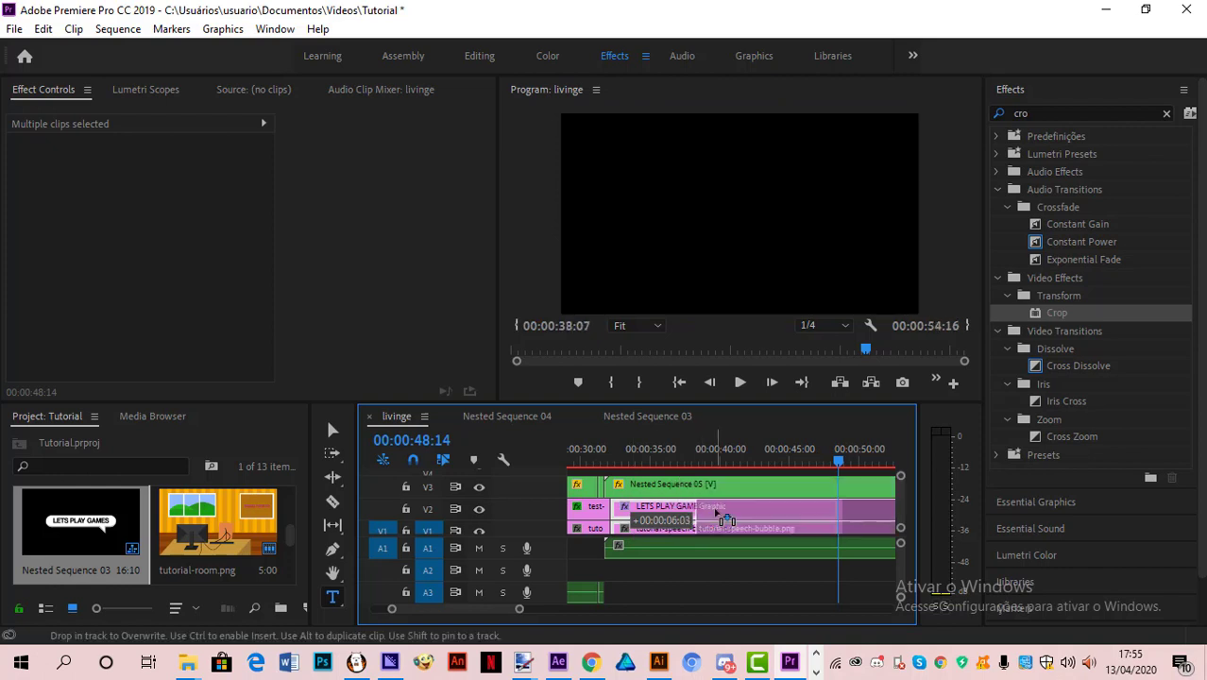
scroll(894, 494, "up", 1)
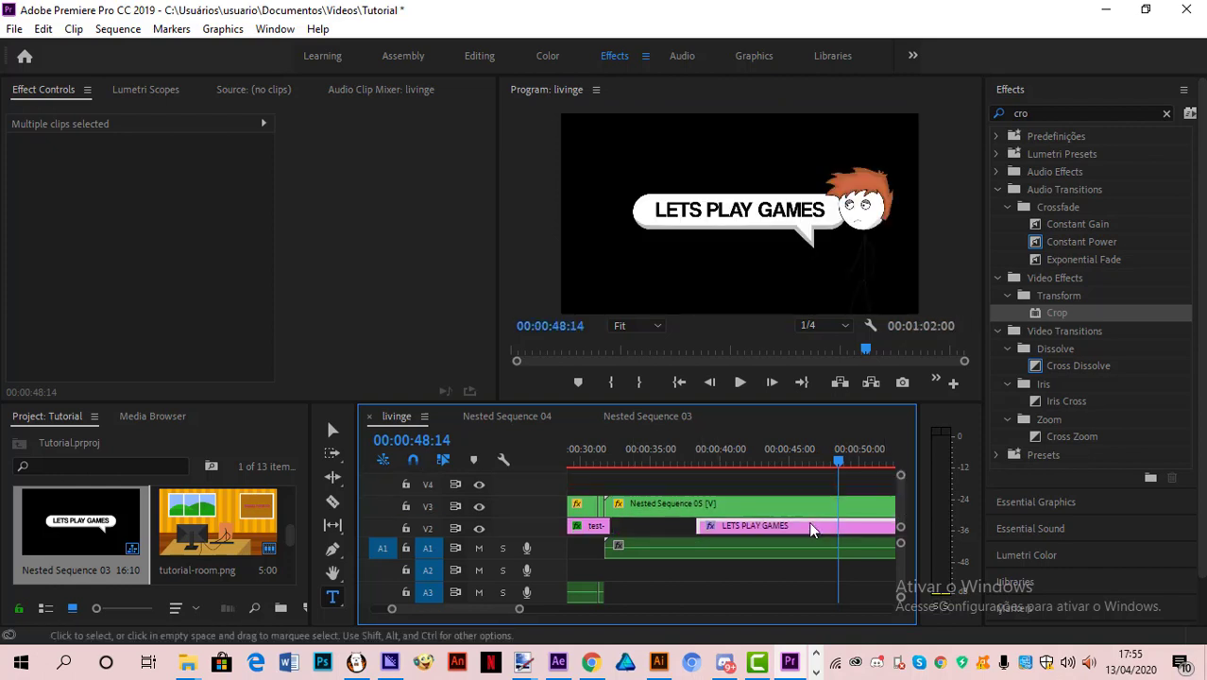
left_click_drag(808, 524, 726, 473)
Step: Extend the cut-off test-character.png and tutorial-room.png clips together to about 00:00:51
scroll(722, 504, "down", 1)
left_click(592, 519)
left_click(595, 499, "shift")
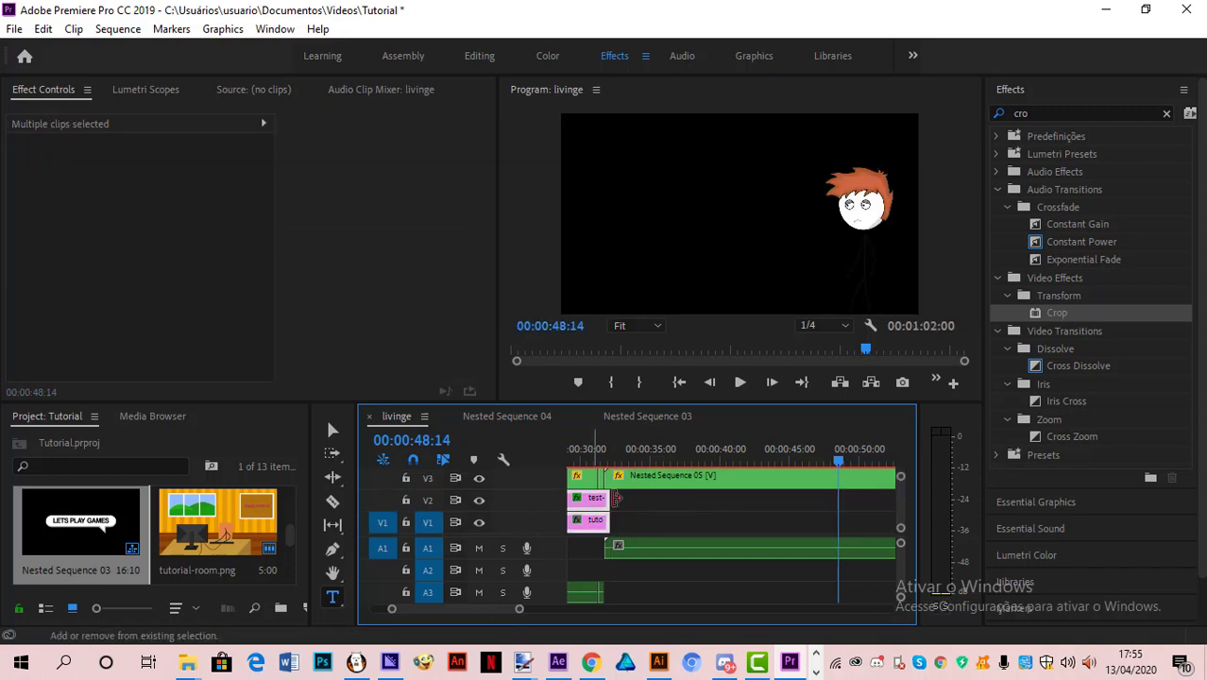
left_click_drag(607, 500, 873, 515)
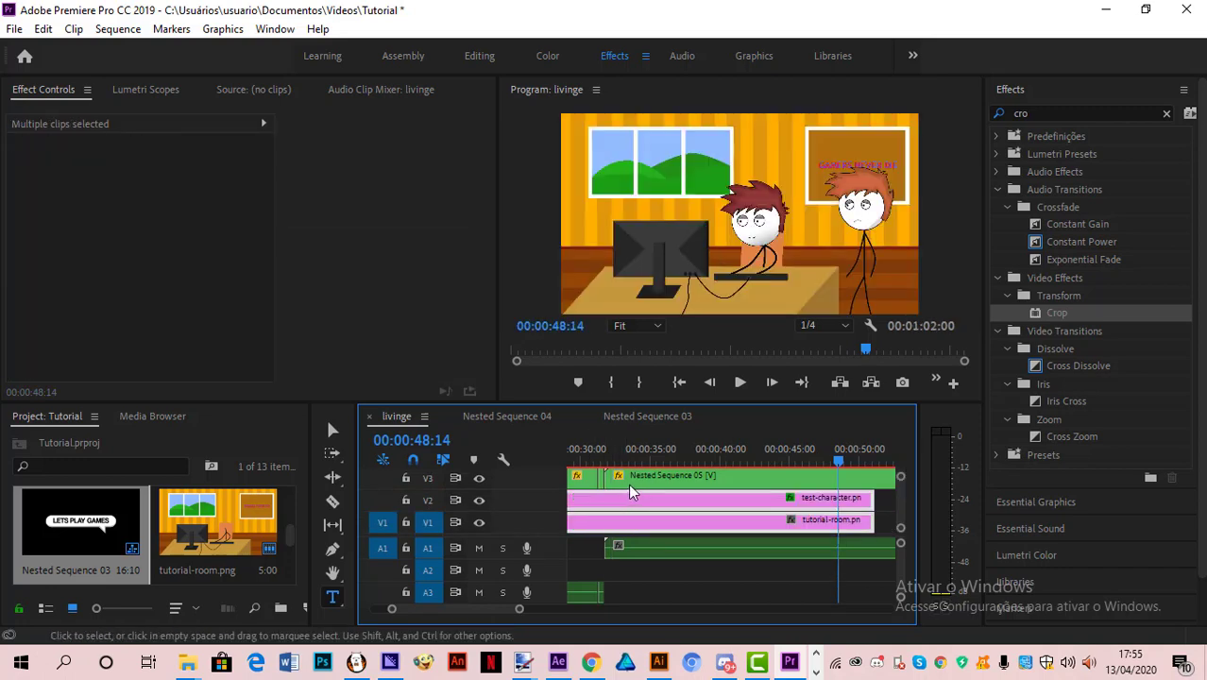
scroll(676, 503, "up", 1)
scroll(674, 504, "down", 1)
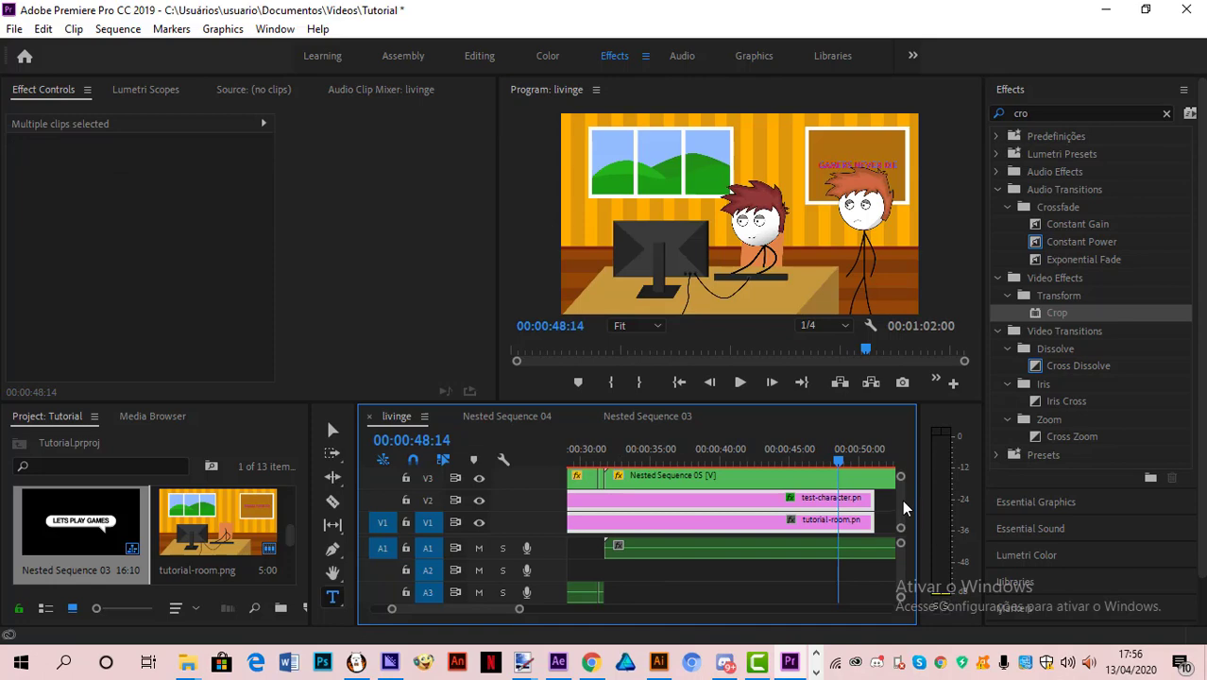
Step: Change the speech-bubble text to DAMN I HATE HIM and set the graphic's horizontal position to 991
scroll(903, 504, "up", 1)
left_click(620, 458)
left_click(648, 478)
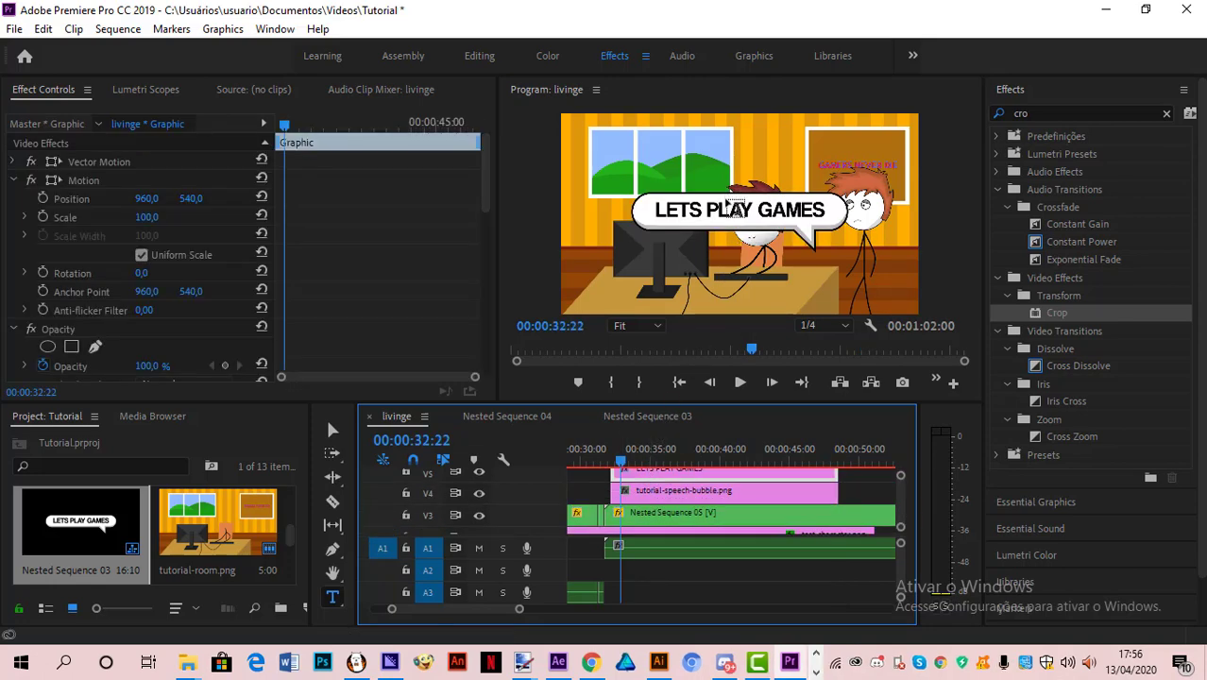
left_click(726, 211)
double_click(724, 210)
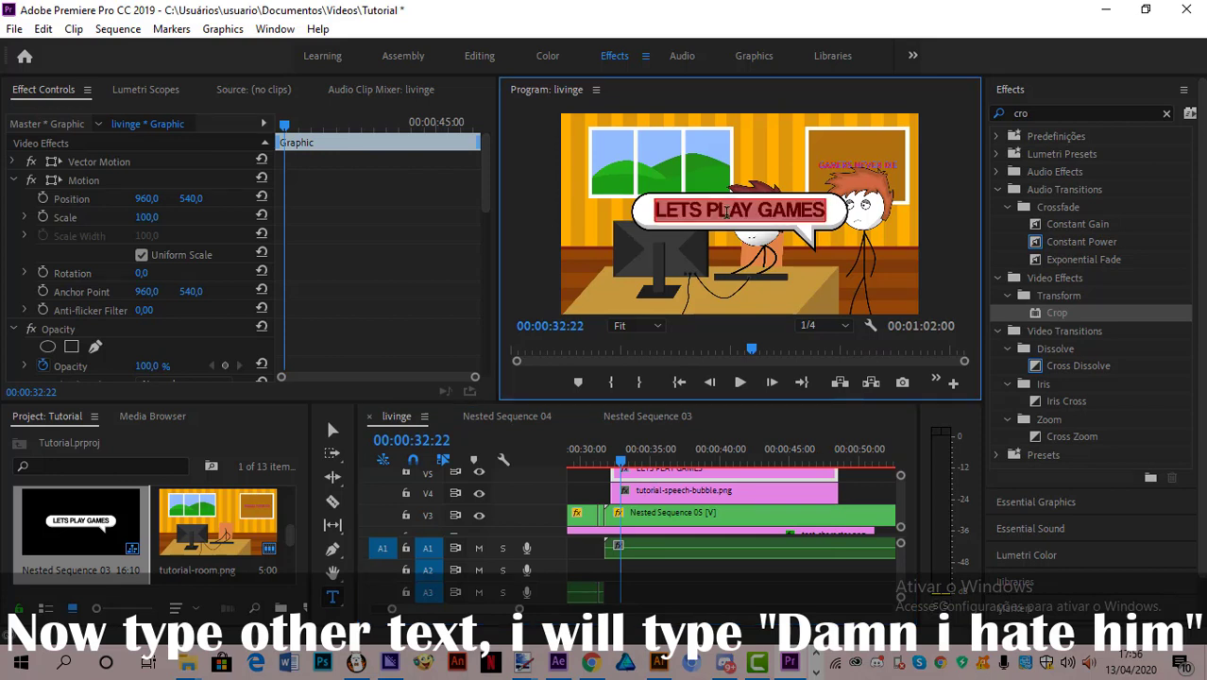
type("Damn")
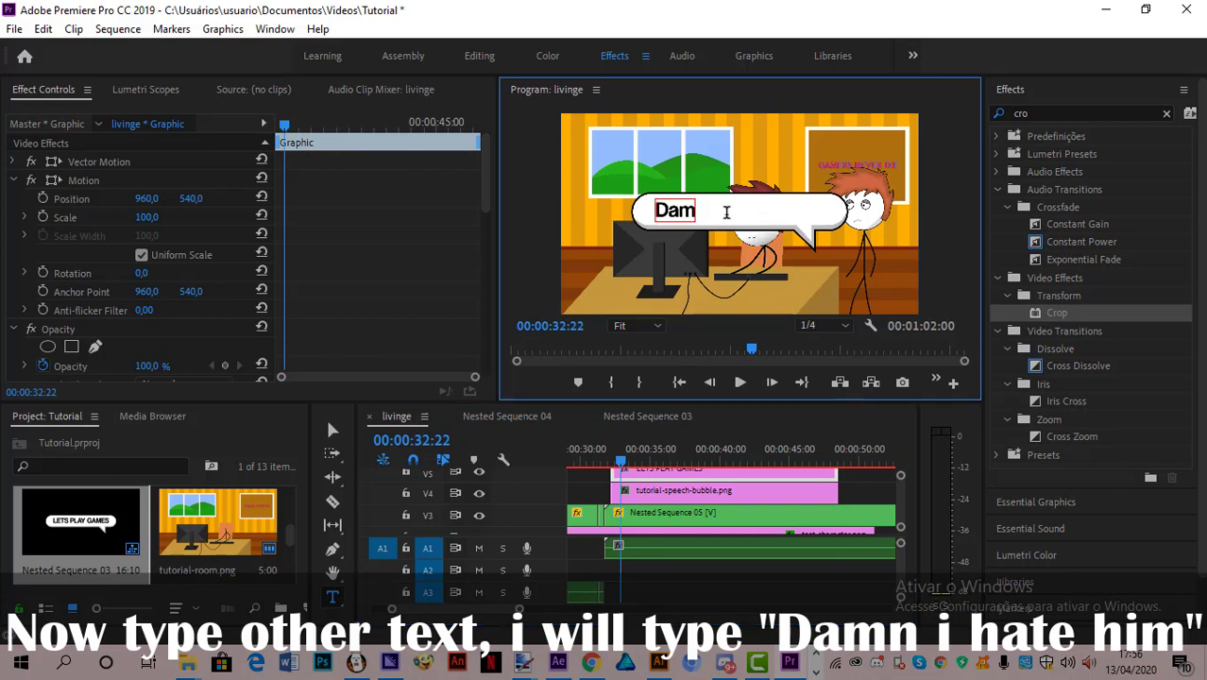
key("BackSpace")
key("BackSpace")
key("BackSpace")
type("AM")
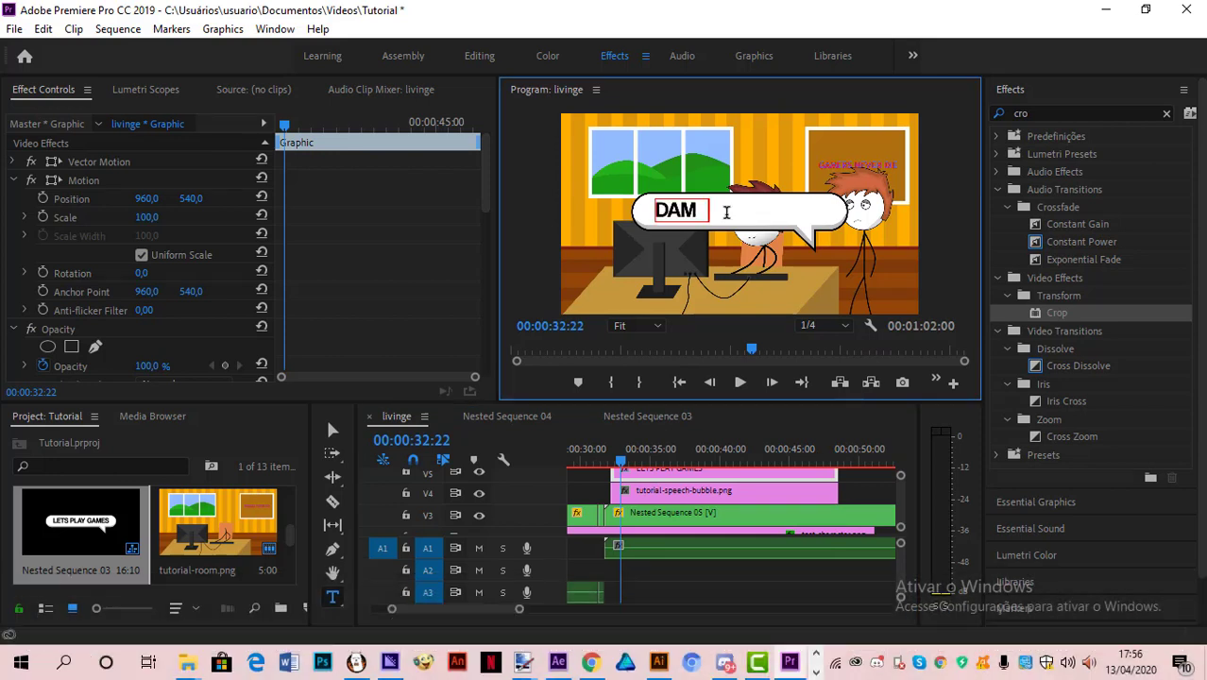
type("N I HAT")
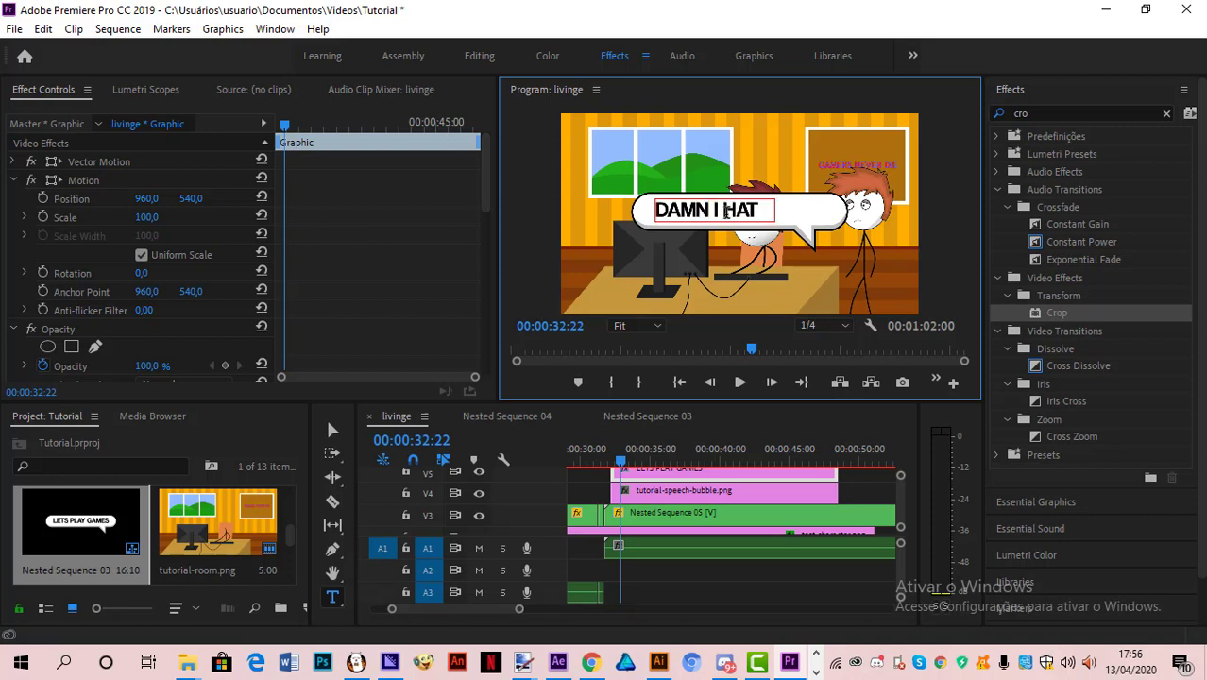
type("E HIM")
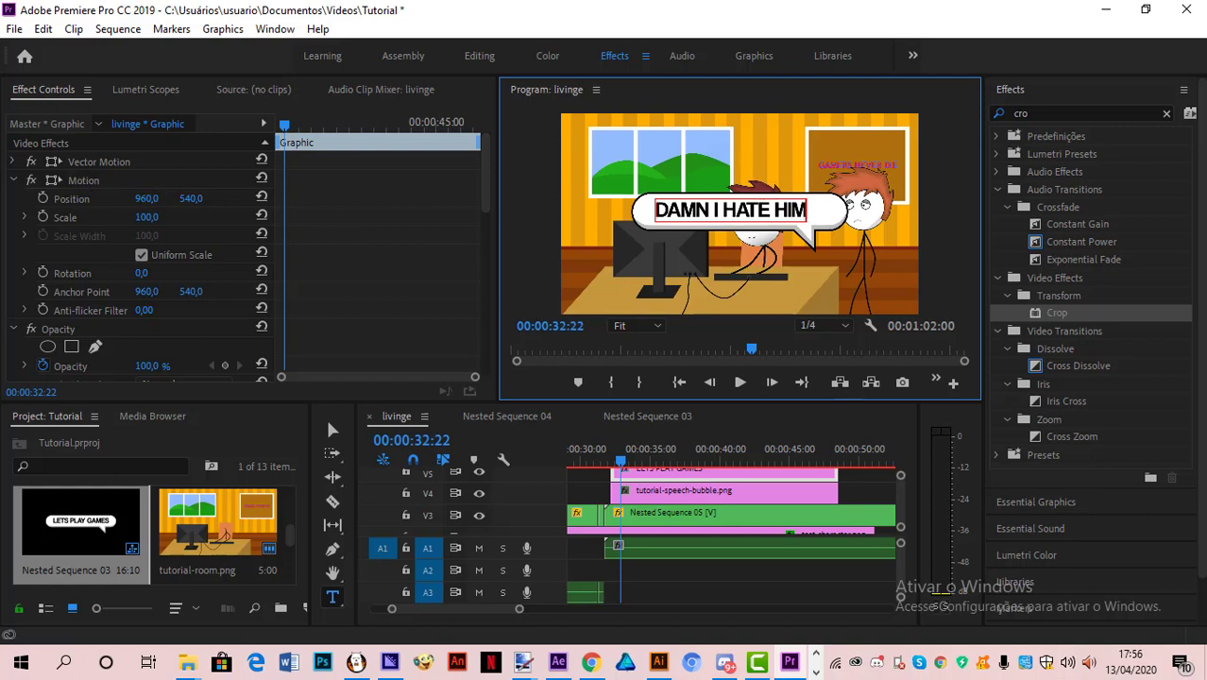
left_click_drag(146, 198, 187, 202)
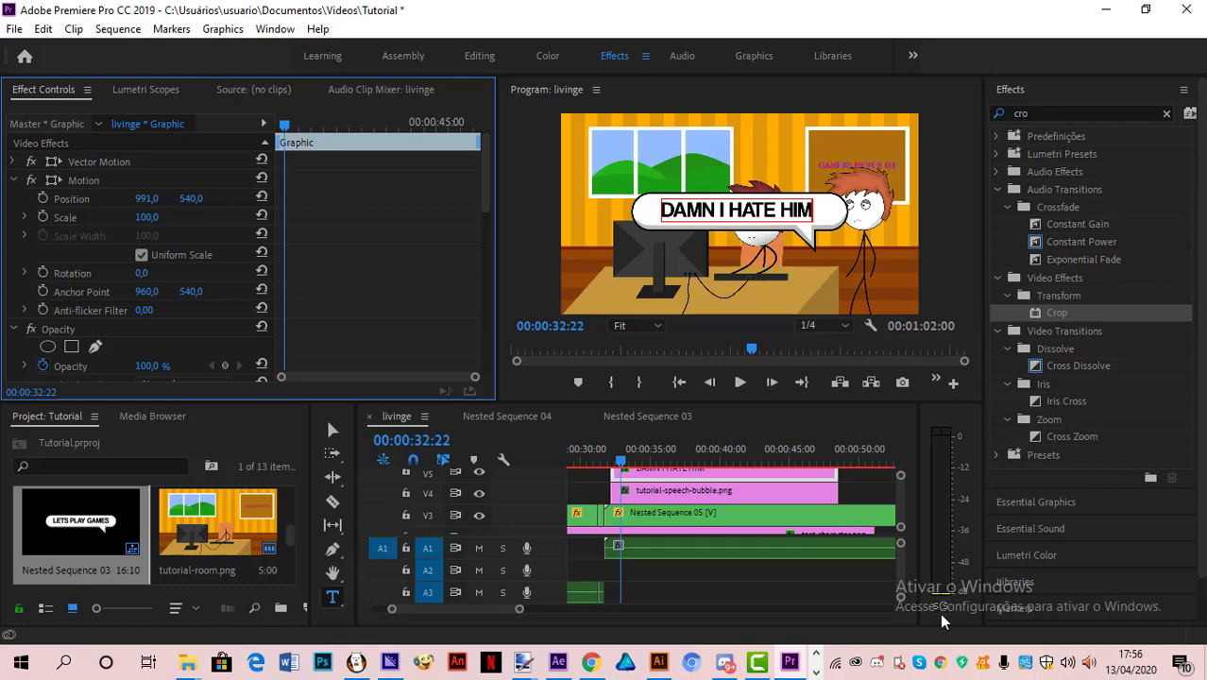
Step: Nest the DAMN I HATE HIM text and tutorial-speech-bubble.png clips together as Nested Sequence 06
left_click(676, 495, "shift")
right_click(710, 491)
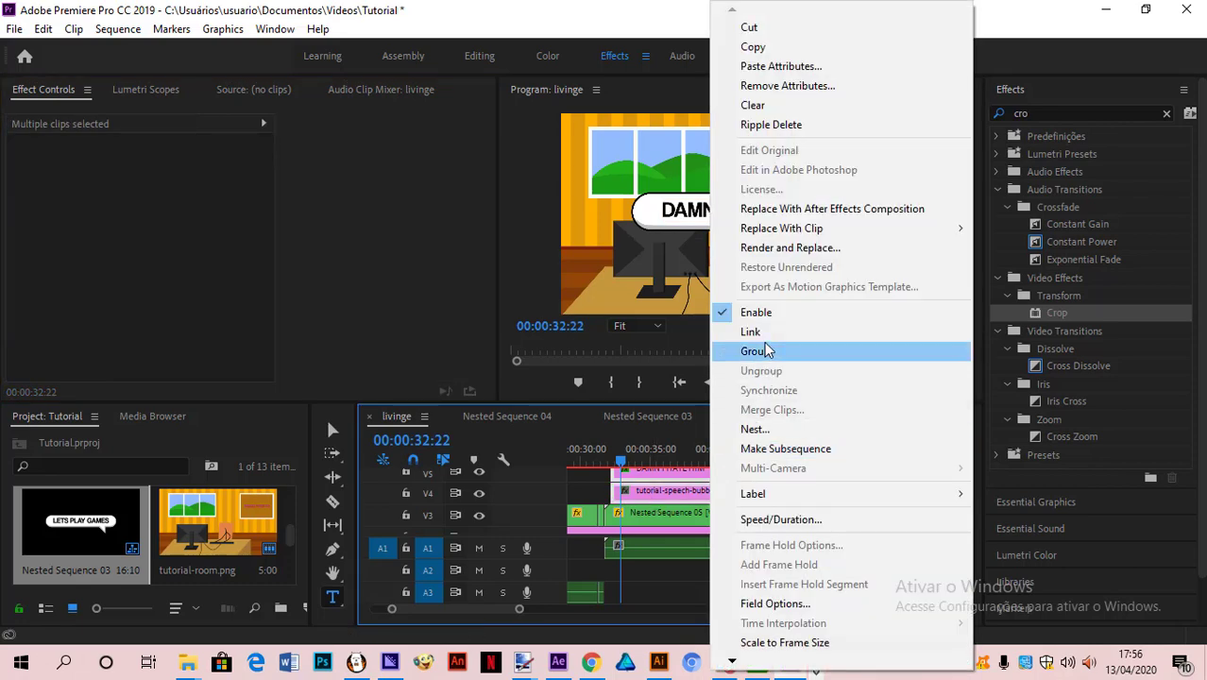
left_click(788, 429)
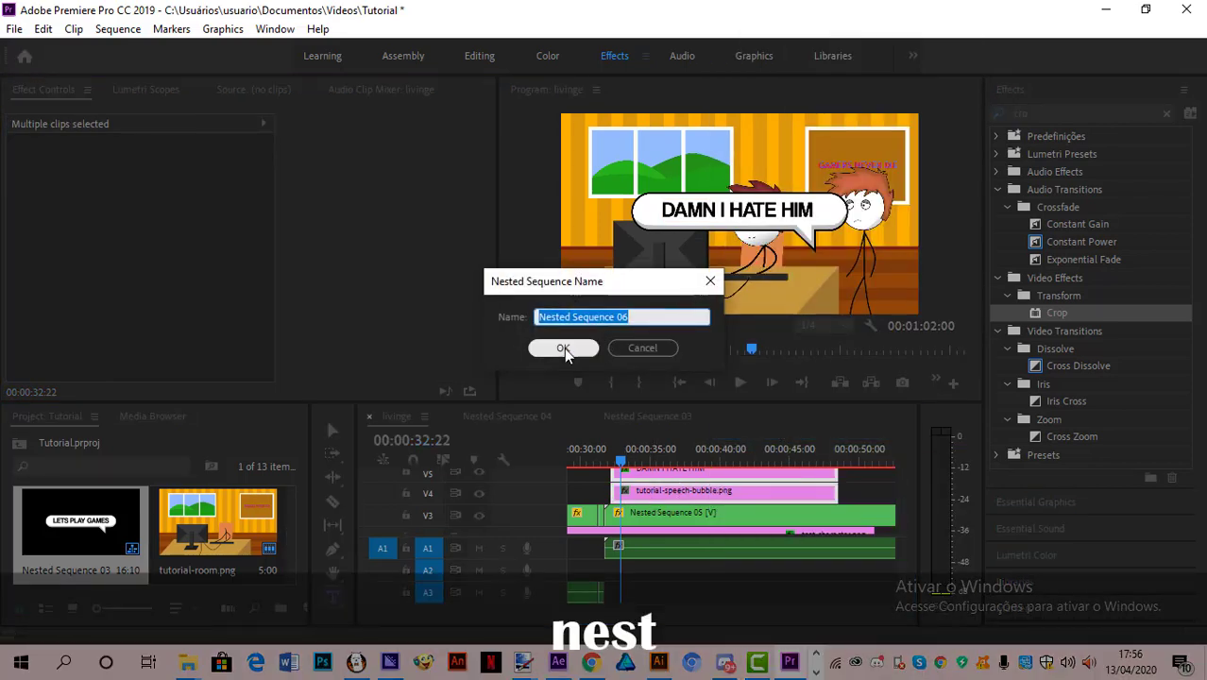
left_click(564, 346)
Step: Set the Nested Sequence 06 clip's scale to 60 and its position to 1242, 289, beside the standing character's head
left_click(647, 495)
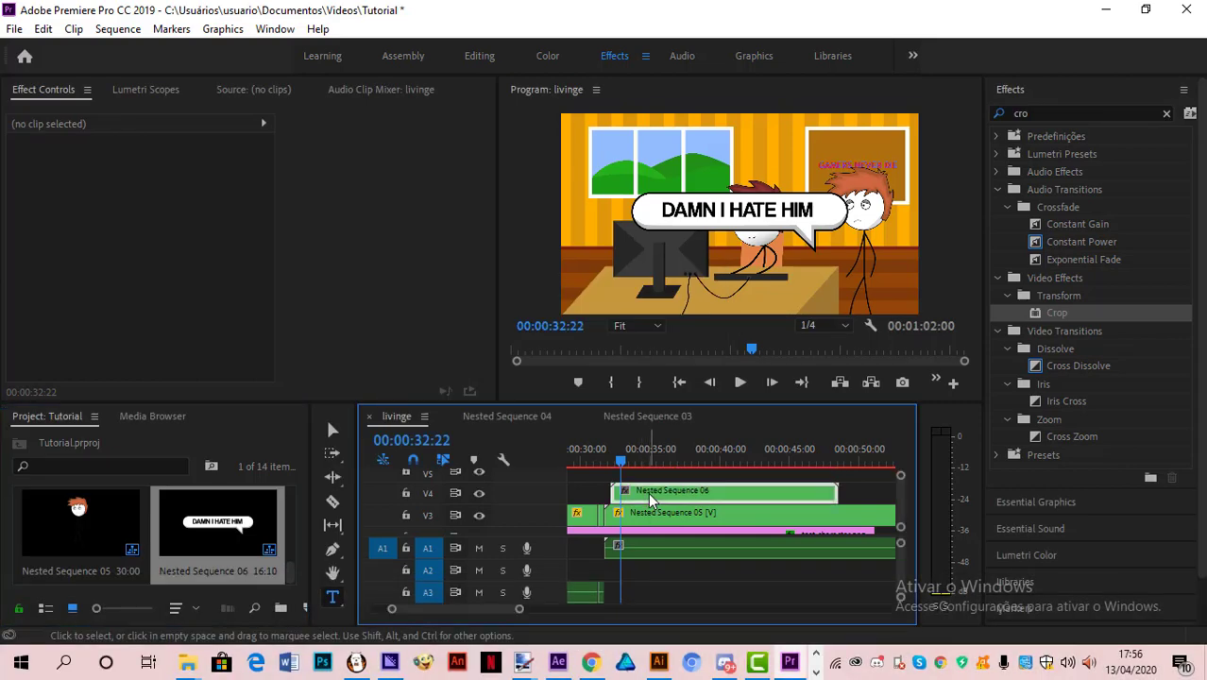
left_click_drag(145, 199, 107, 199)
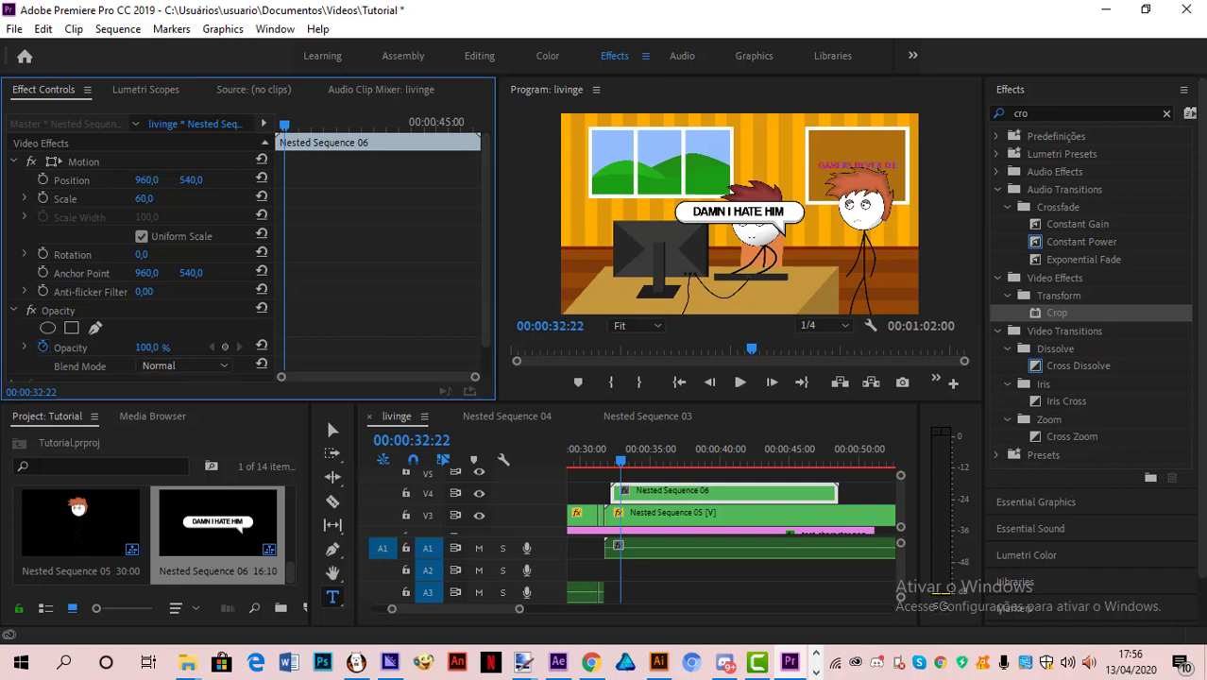
left_click_drag(191, 179, 227, 181)
left_click_drag(149, 180, 415, 179)
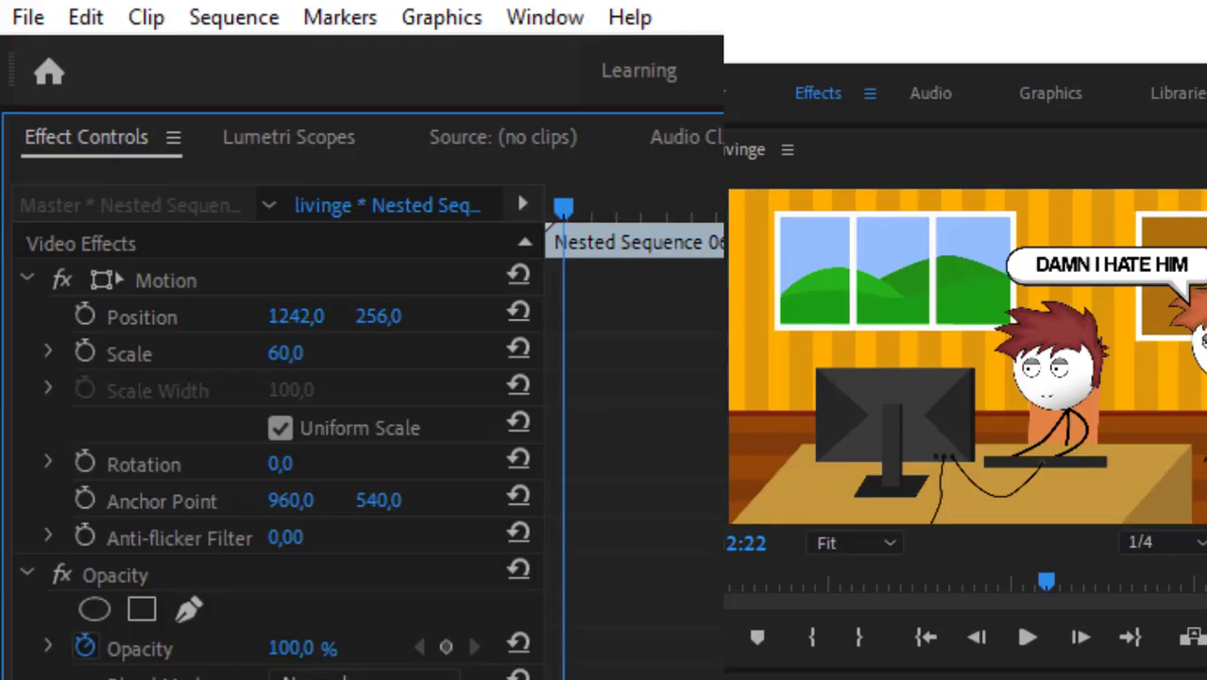
left_click_drag(186, 180, 218, 180)
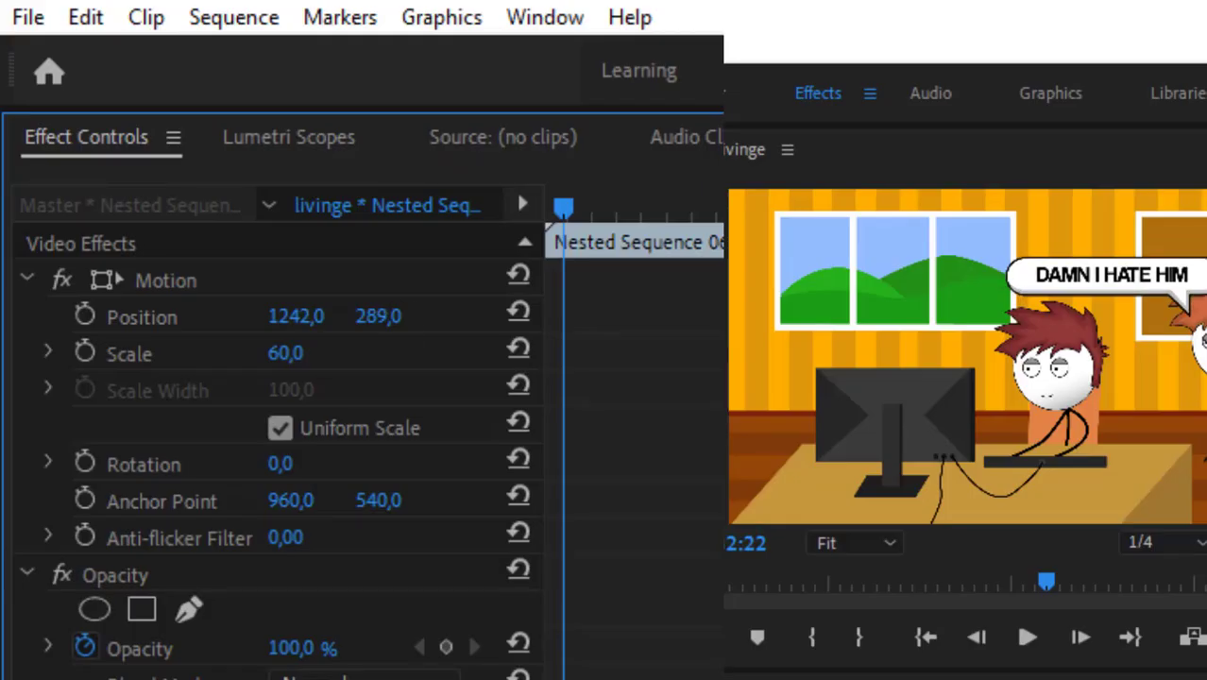
Step: Start Scale keyframing on the Nested Sequence 06 bubble at its first frame, 00:00:32:04, with a scale of 0
left_click_drag(466, 201, 416, 207)
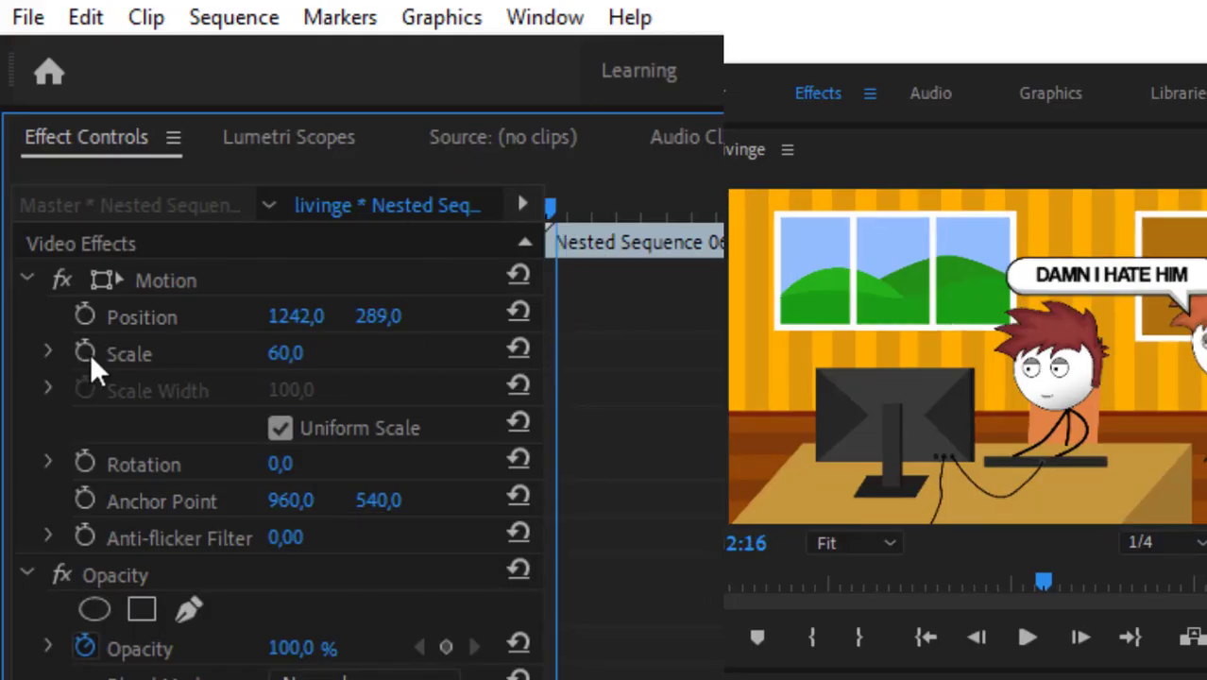
key("Left")
key("Left")
key("Left")
key("Left")
key("Left")
key("Left")
key("Left")
key("Left")
key("Left")
key("Left")
key("Left")
key("Left")
left_click(85, 353)
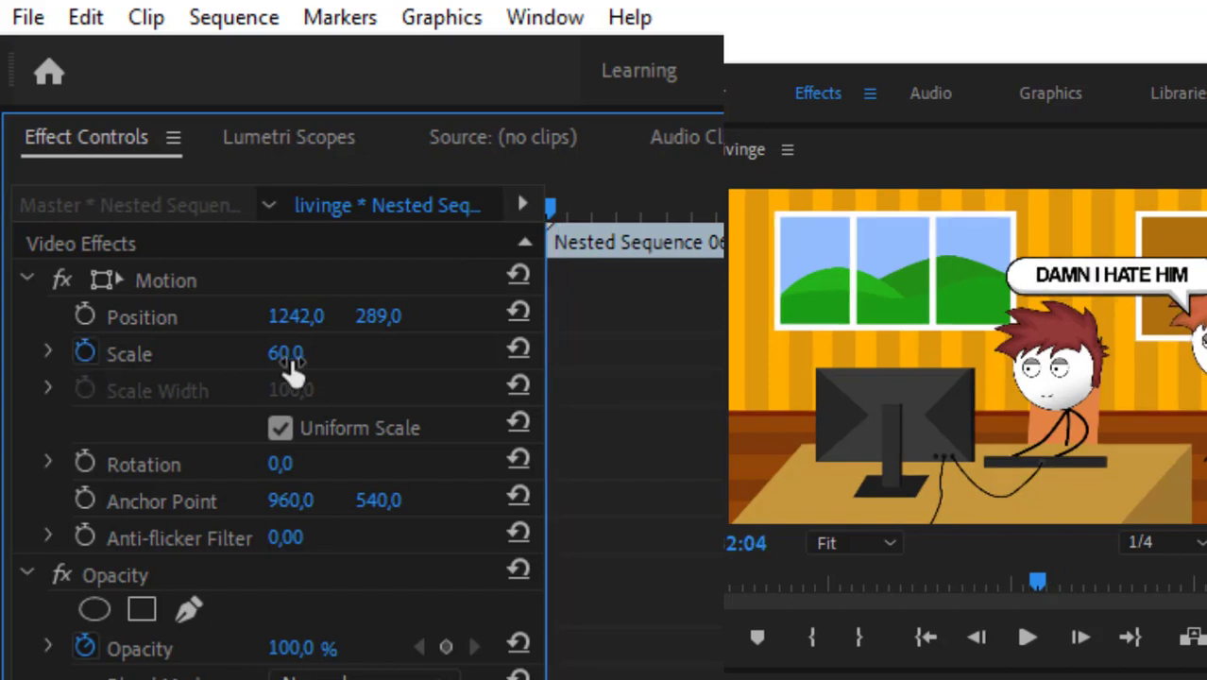
left_click(288, 355)
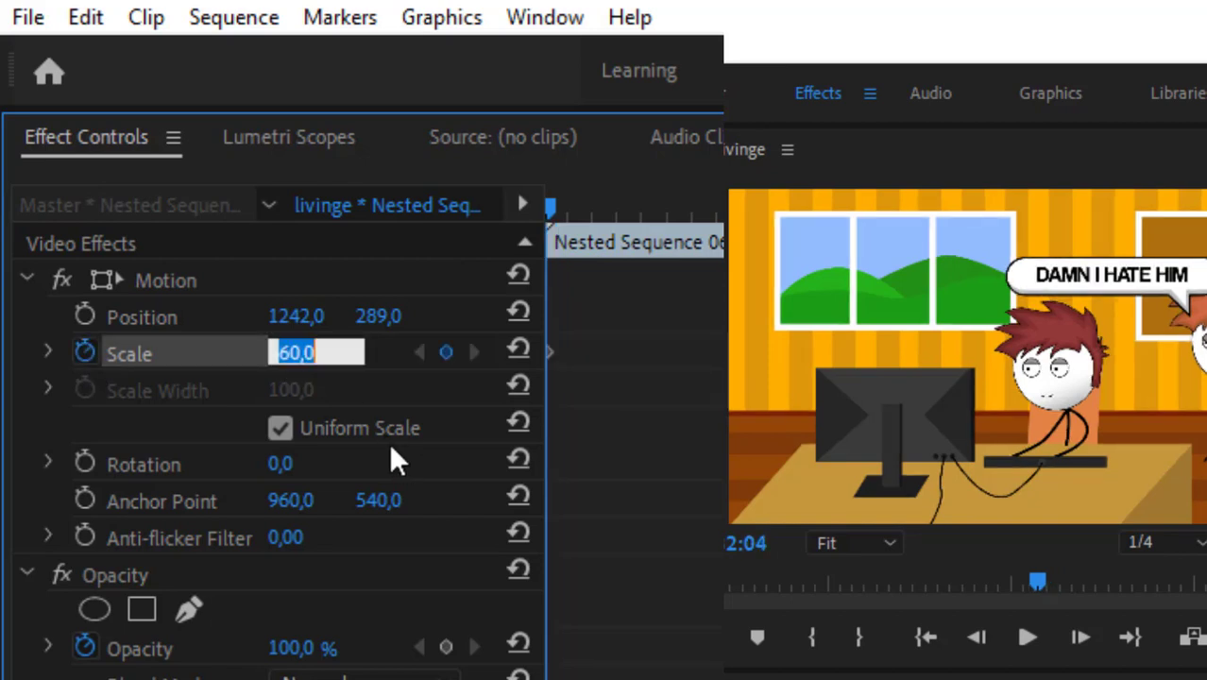
type("0")
key("Return")
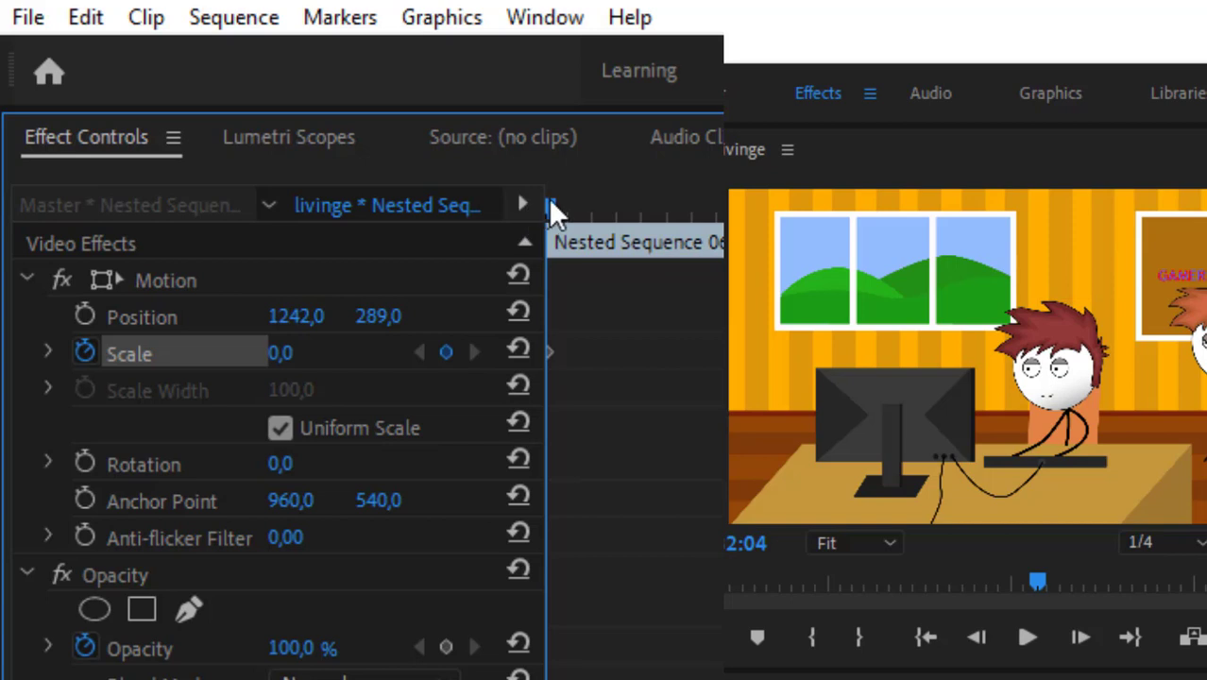
Step: Add a Scale keyframe of 60 to the speech bubble at 00:00:32:12, a few frames after its start
left_click_drag(547, 200, 555, 198)
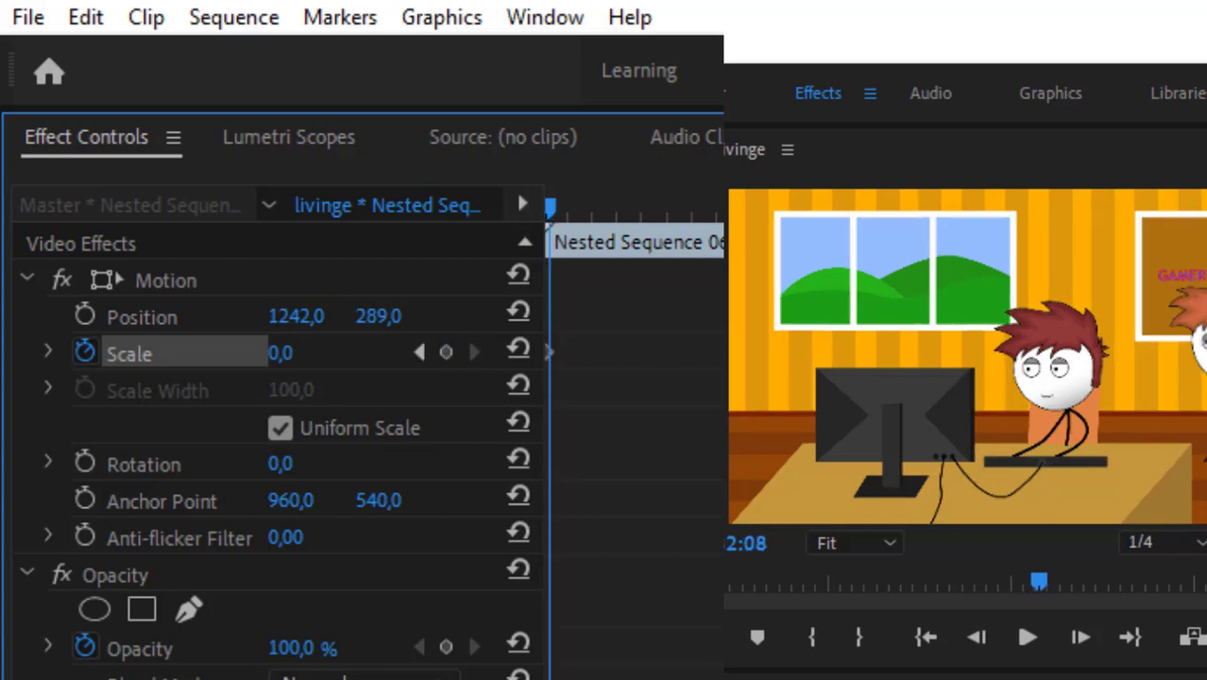
key("Left")
key("Left")
key("Left")
key("Left")
key("equal")
key("equal")
key("equal")
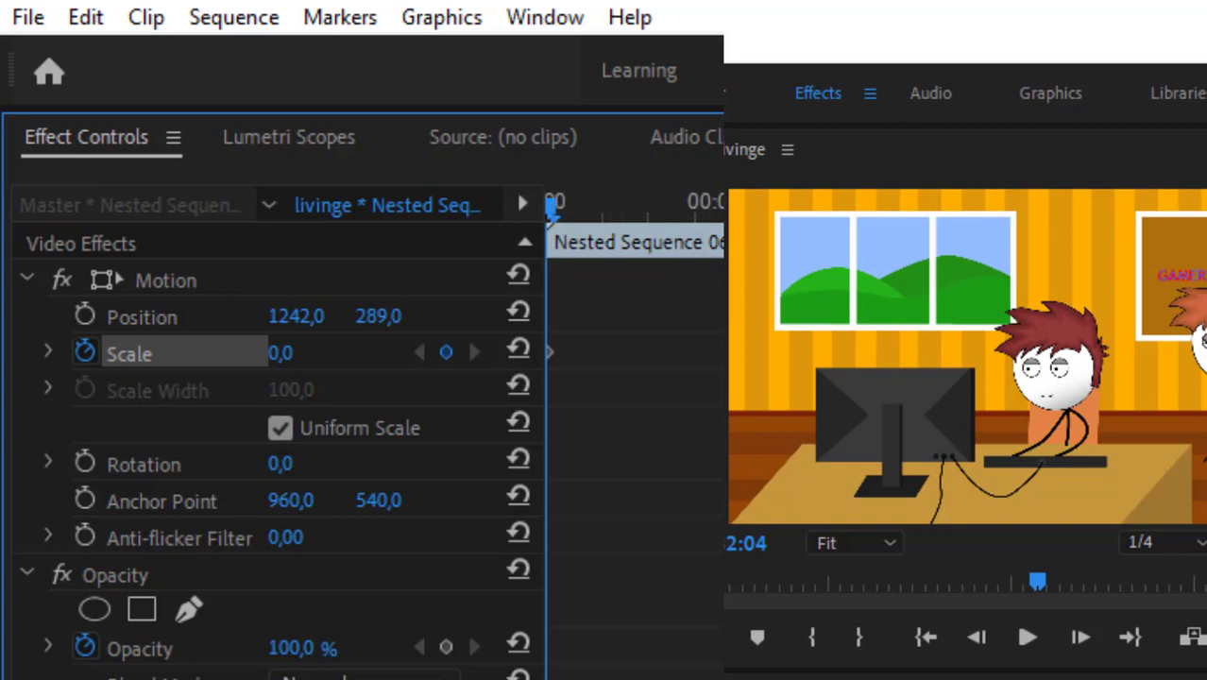
key("Right")
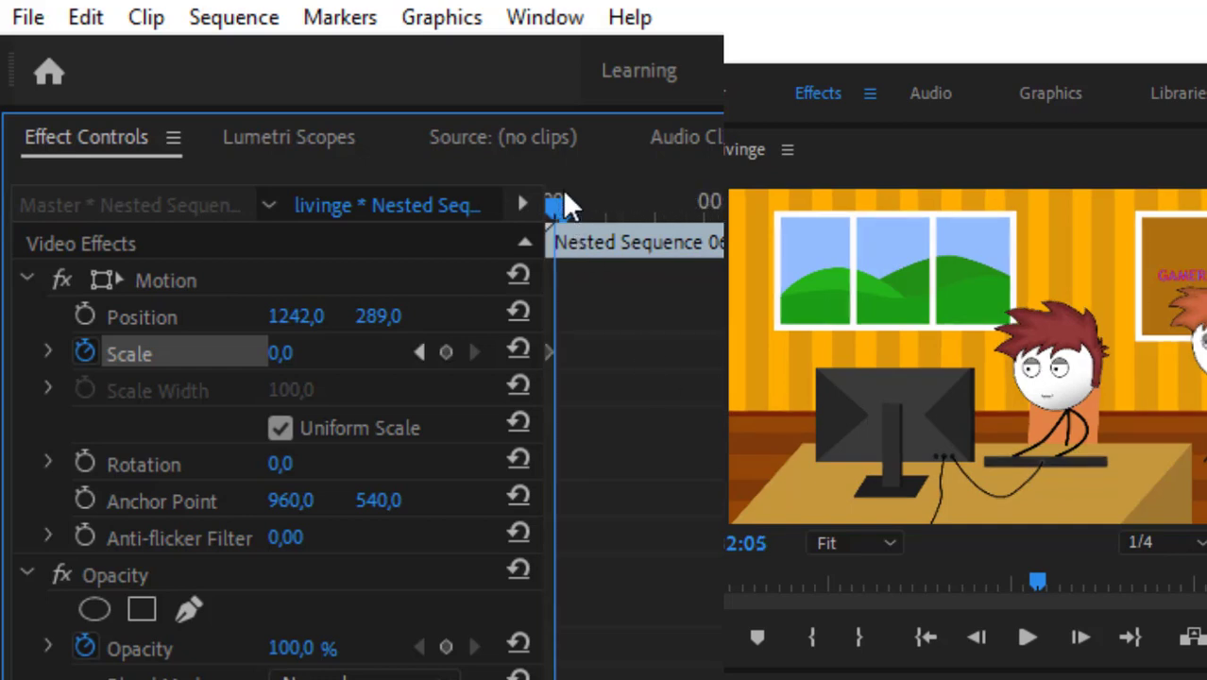
left_click_drag(564, 193, 629, 216)
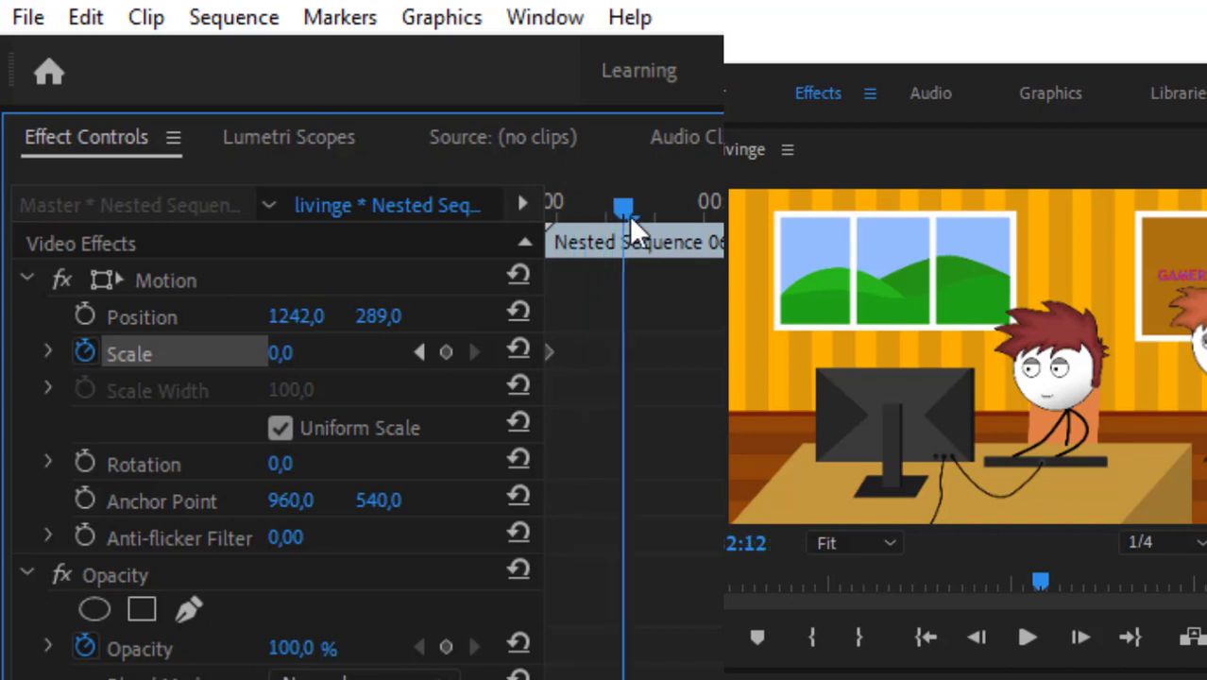
left_click(281, 352)
type("60")
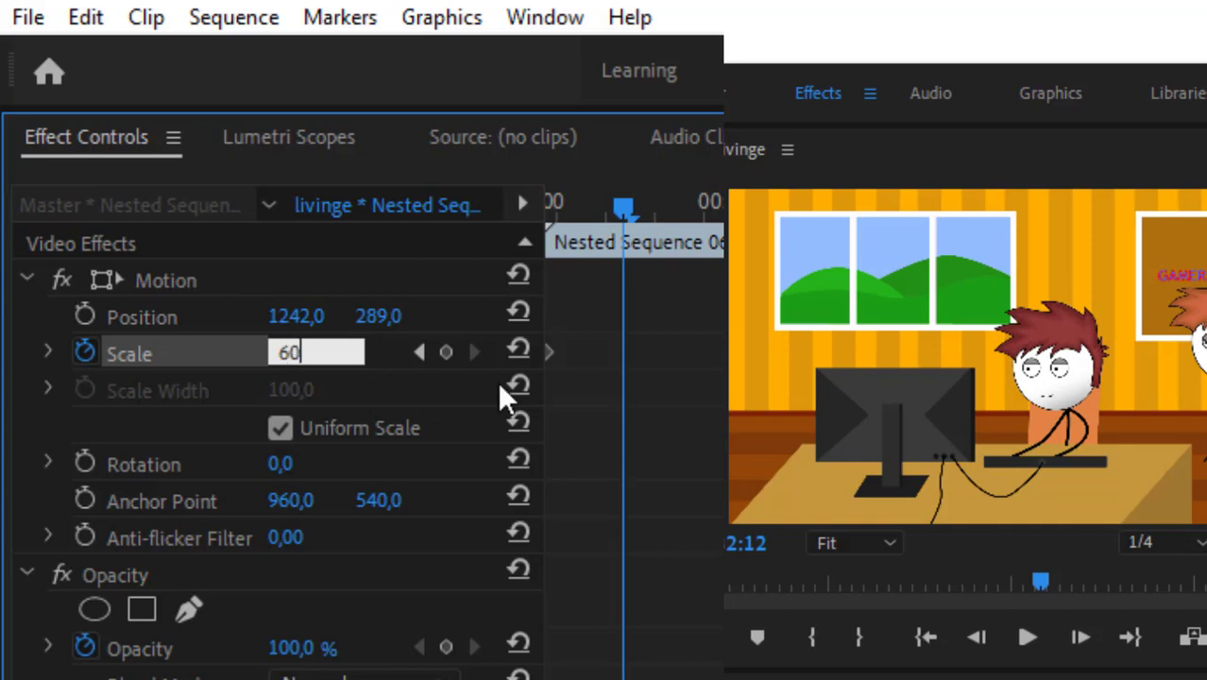
key("Return")
Step: Play back the speech bubble's pop-in from the start of its clip and stop at 00:00:33:13
left_click_drag(512, 214, 614, 212)
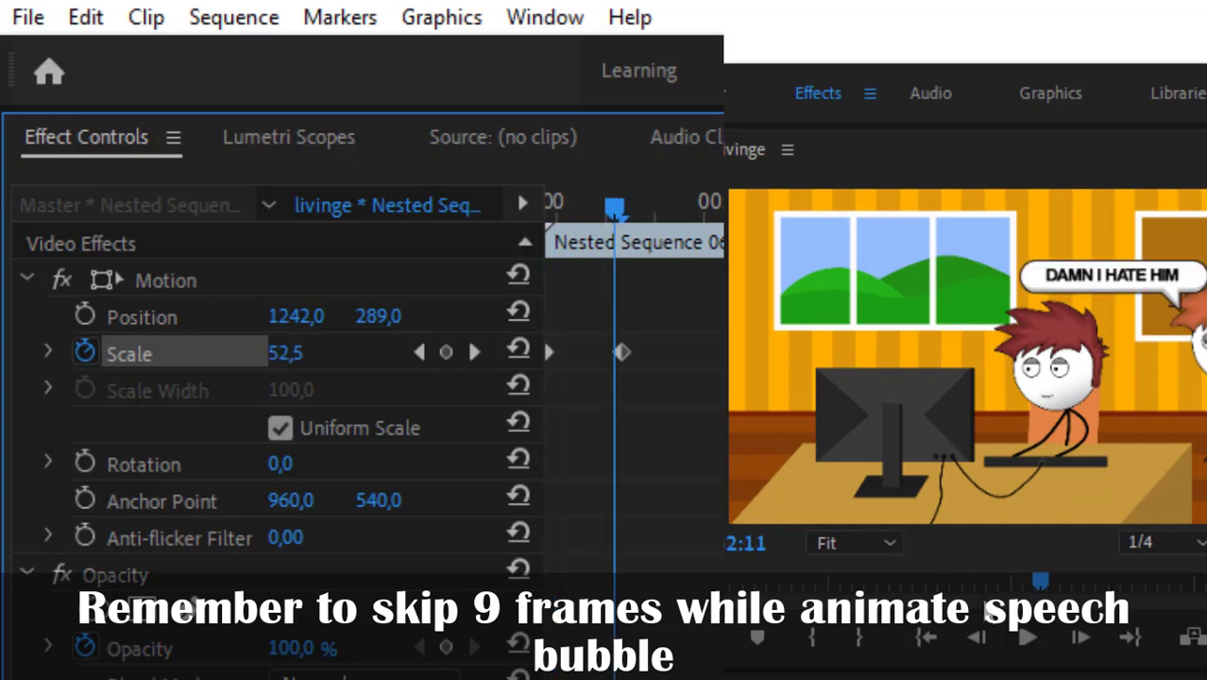
key("Up")
left_click(1027, 630)
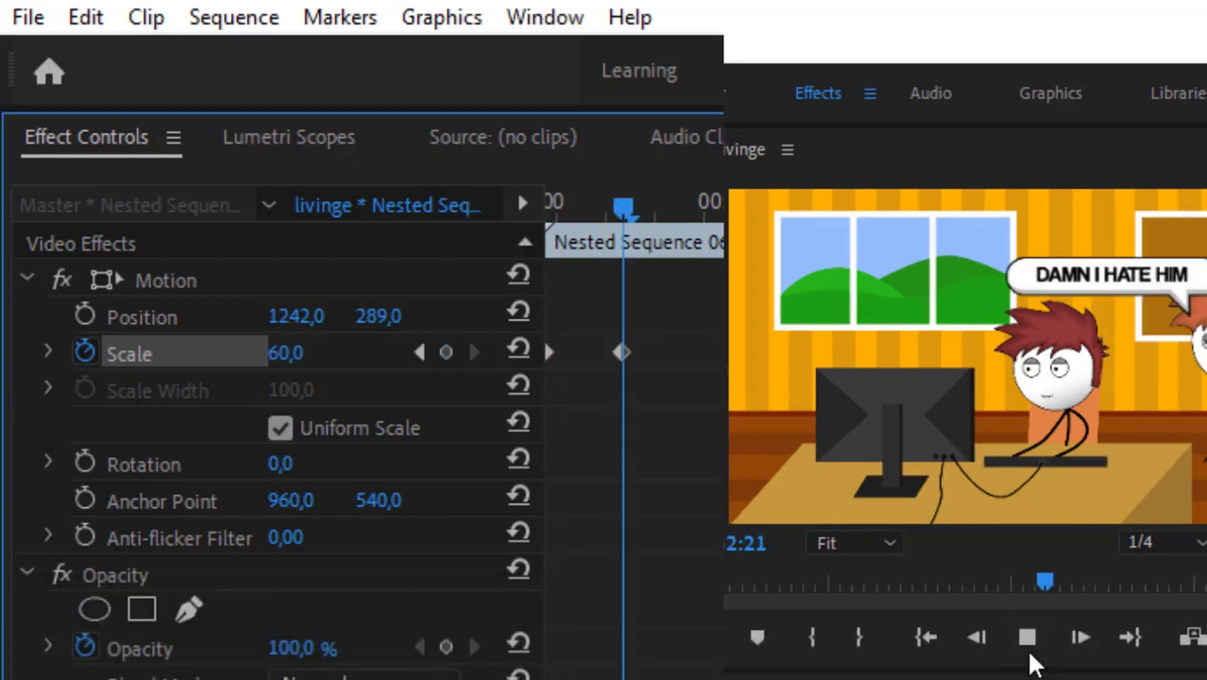
key("Up")
left_click(1029, 650)
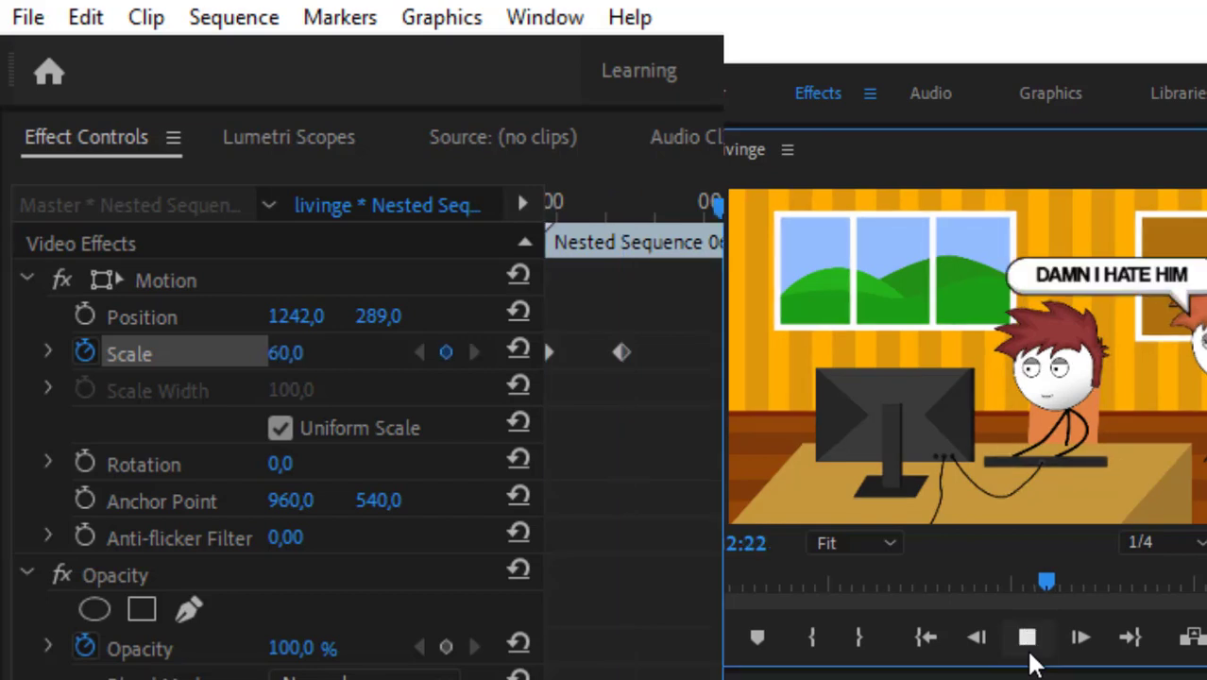
left_click(1029, 642)
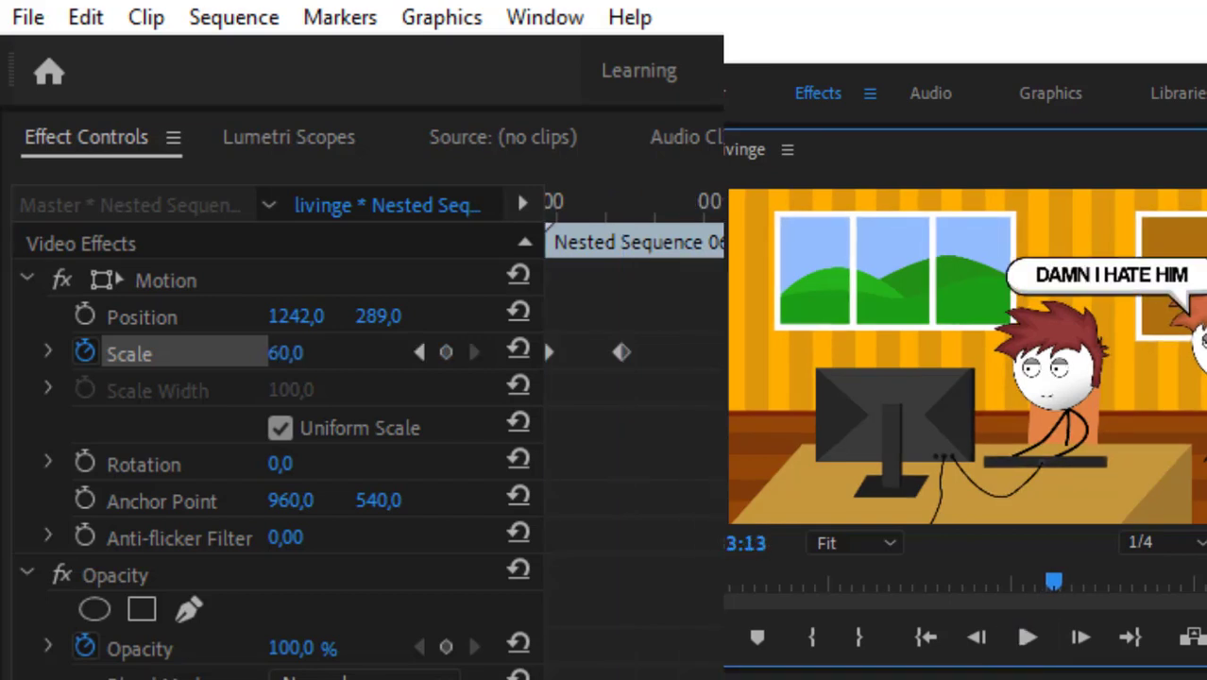
Step: Hold the bubble's scale at 60 with a keyframe at 00:00:33:13, and set the scale to 0 at 00:00:33:21
left_click(446, 352)
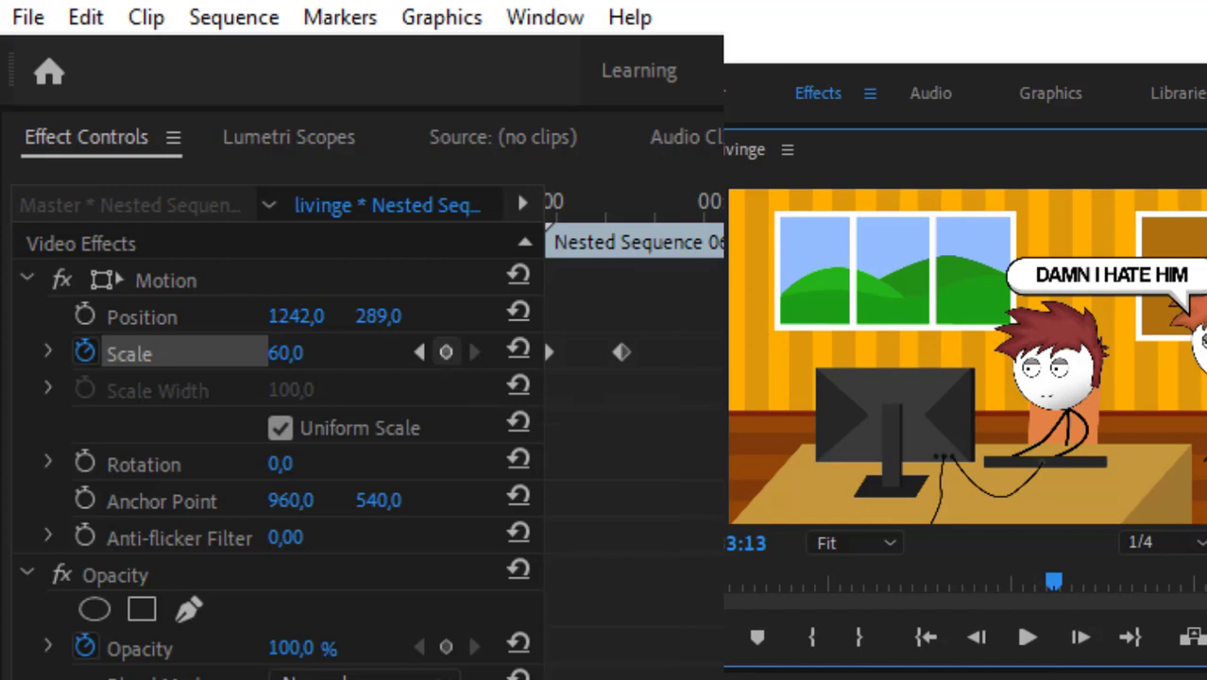
scroll(634, 283, "right", 1)
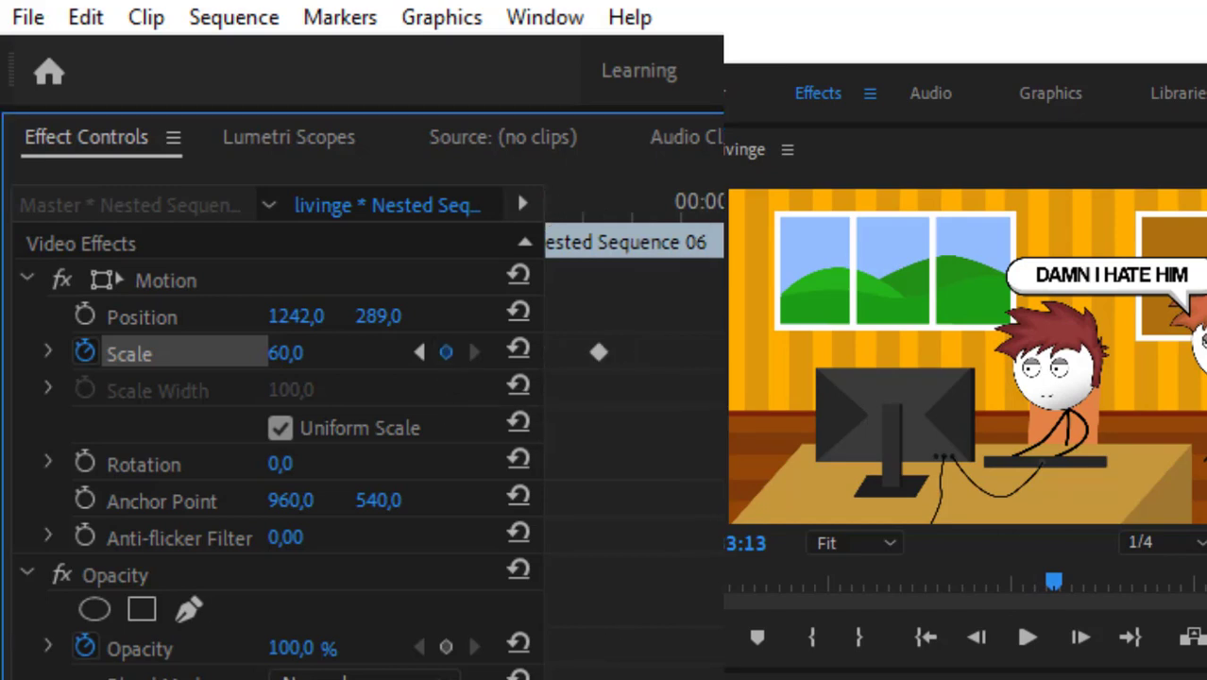
scroll(634, 378, "right", 5)
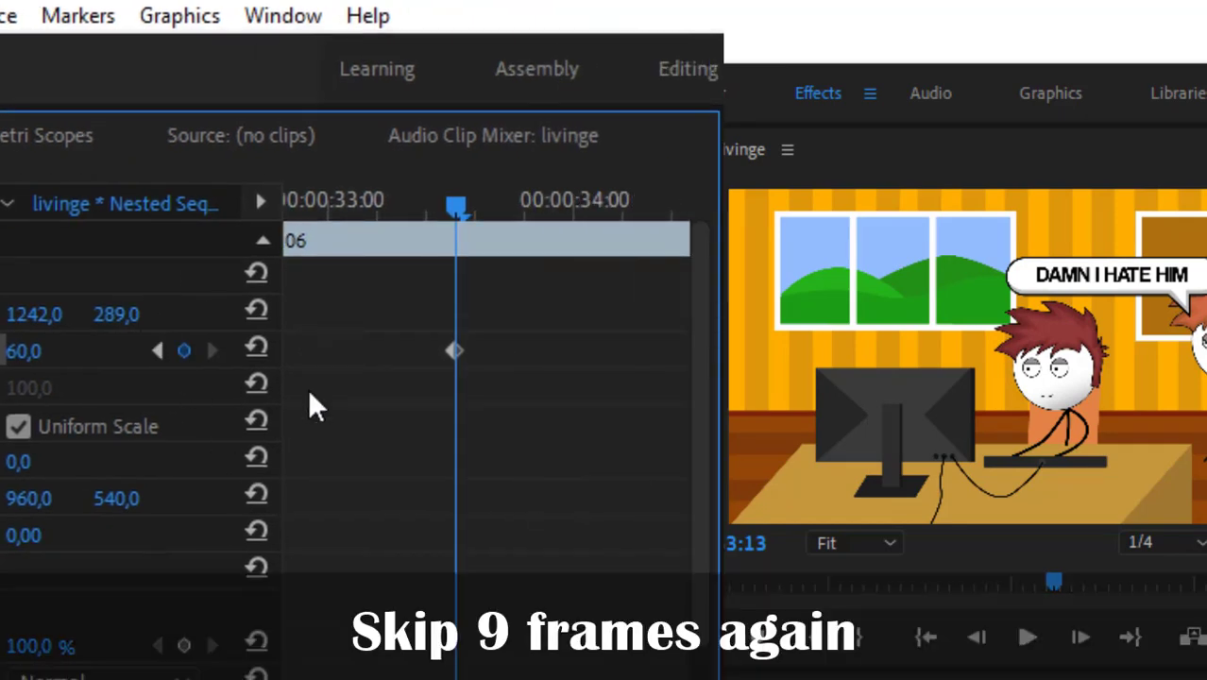
left_click_drag(456, 209, 535, 223)
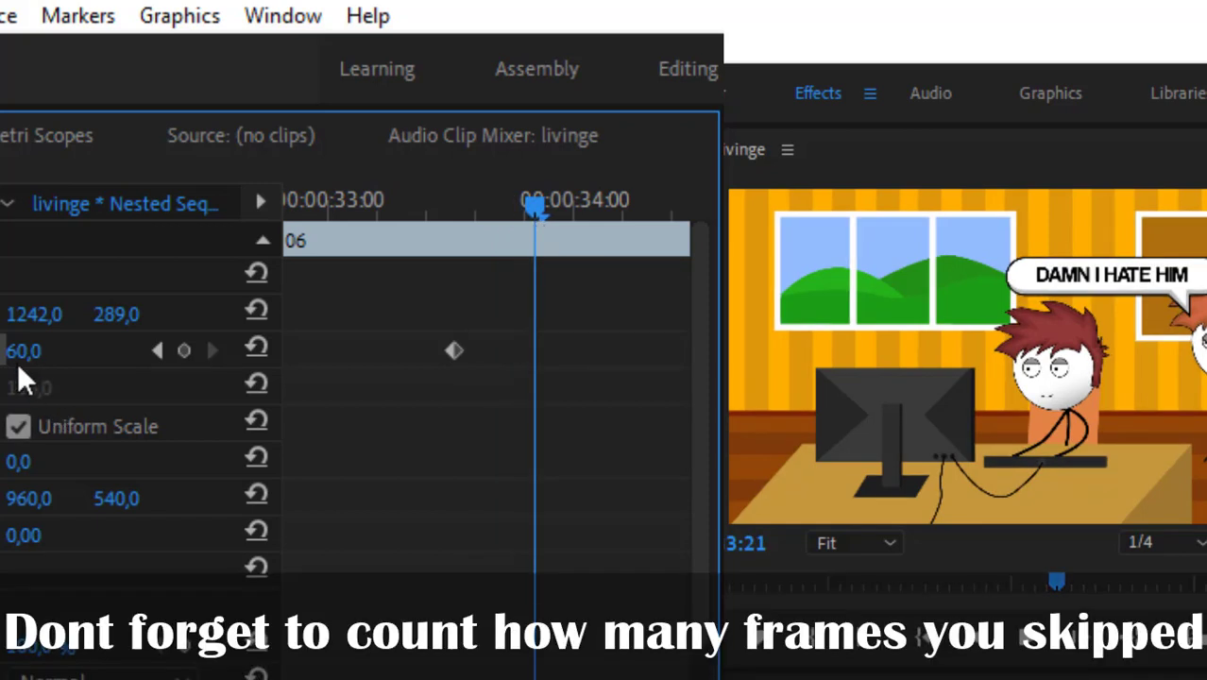
left_click(23, 350)
type("0")
key("Return")
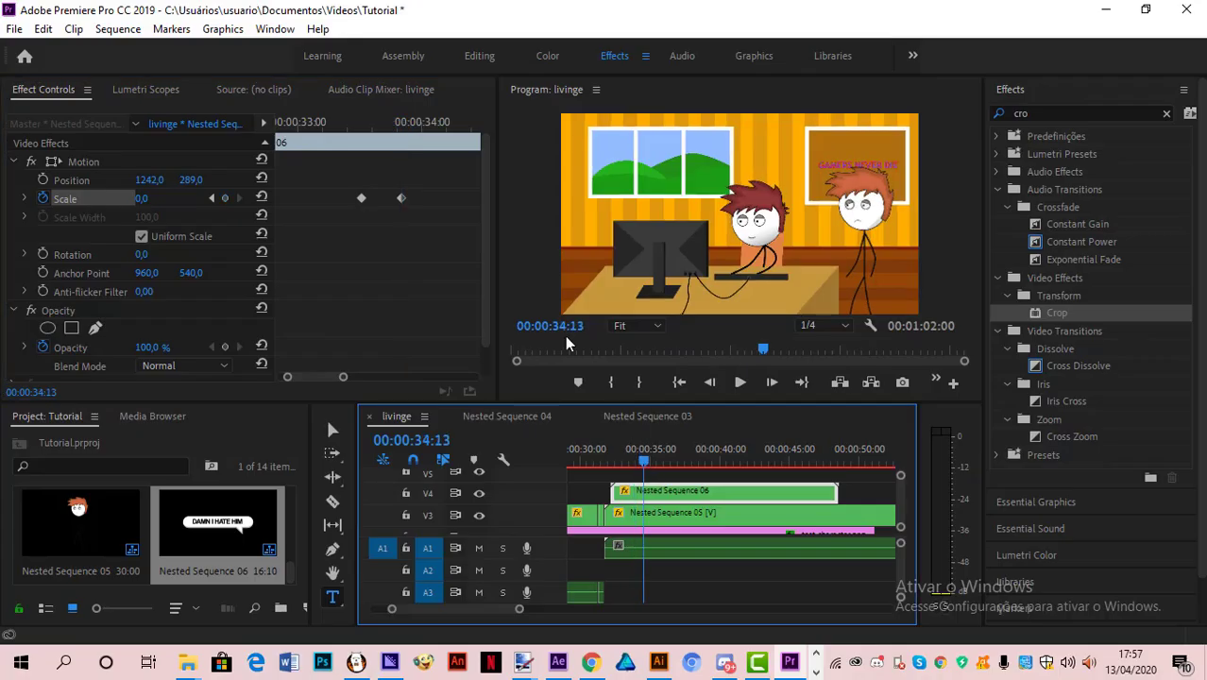
Step: Cut the Nested Sequence 06, Nested Sequence 05 and test-character.png clips at 00:00:33:24 and delete the parts after the cut
left_click(635, 460)
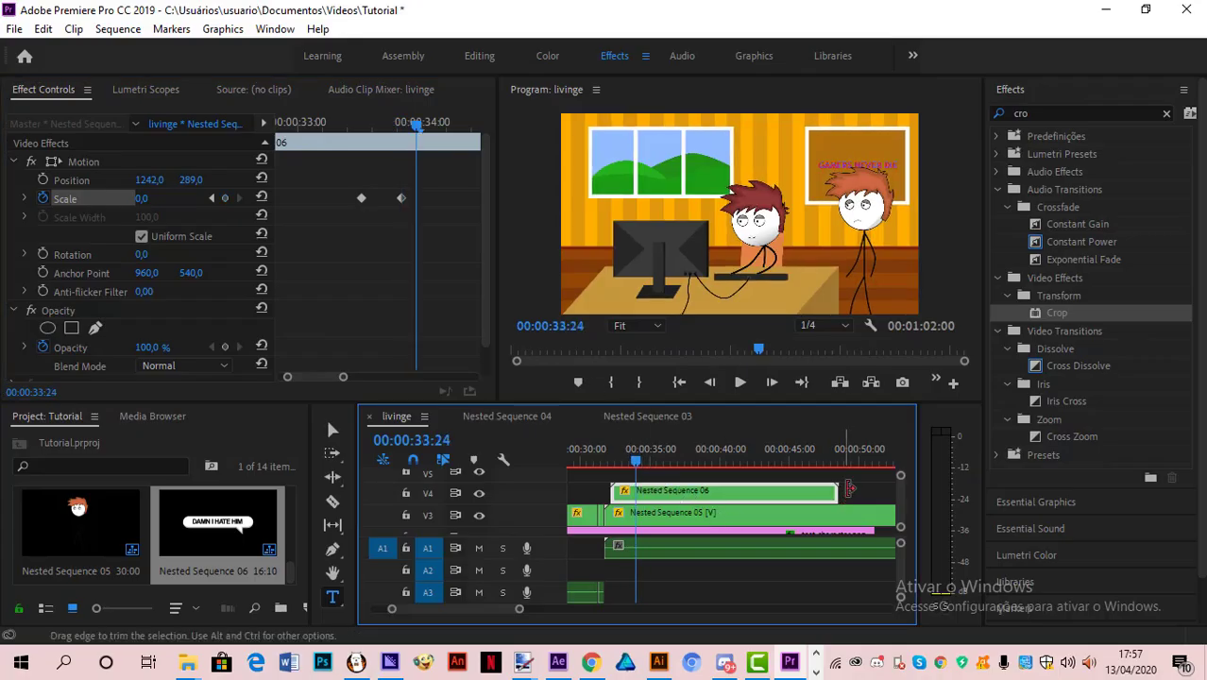
left_click(686, 519, "shift")
left_click(689, 531, "shift")
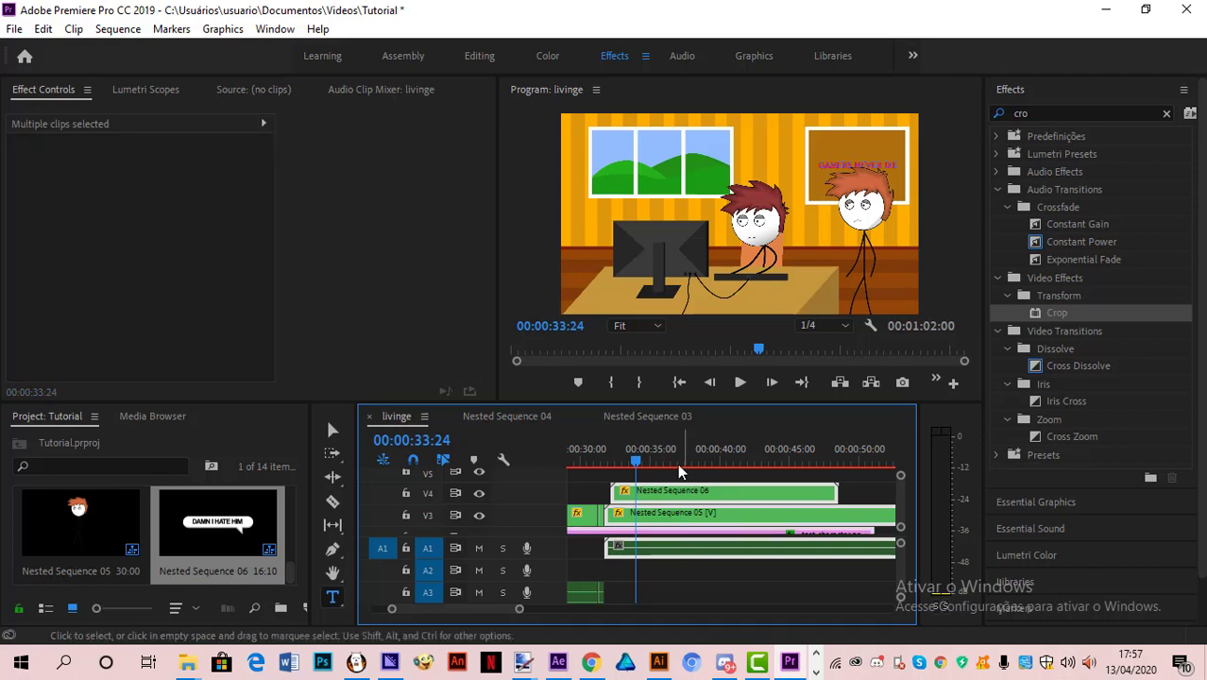
key("ctrl+k")
left_click(709, 495)
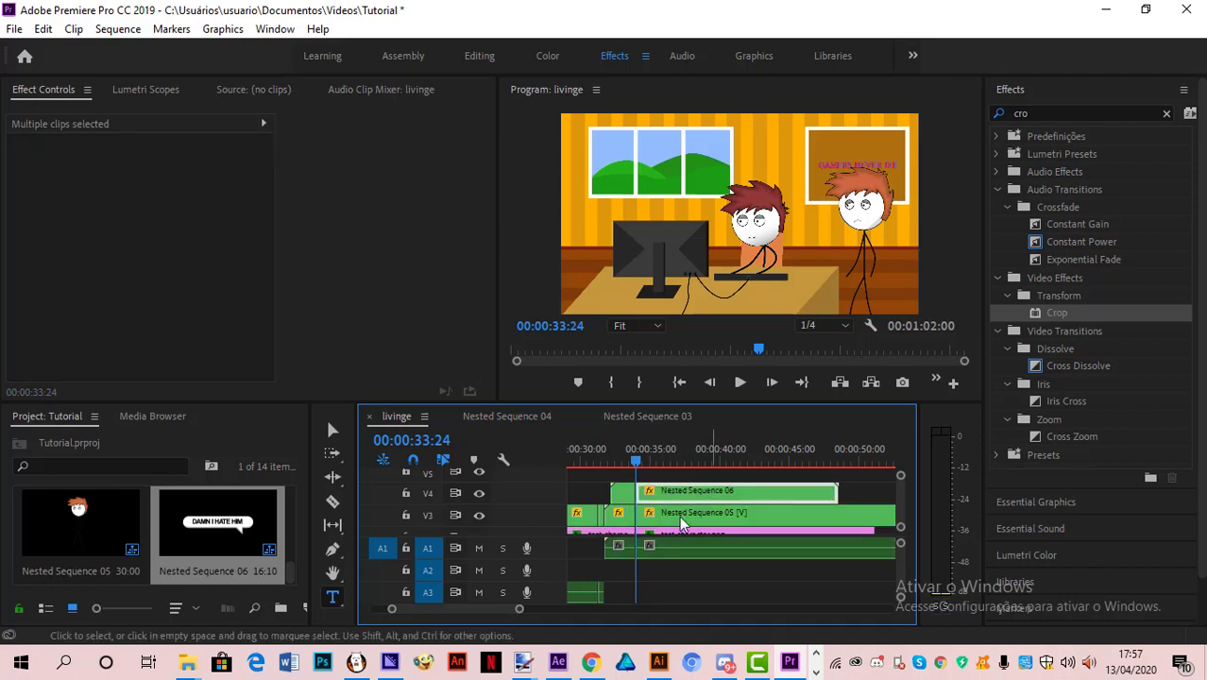
left_click(692, 529, "shift")
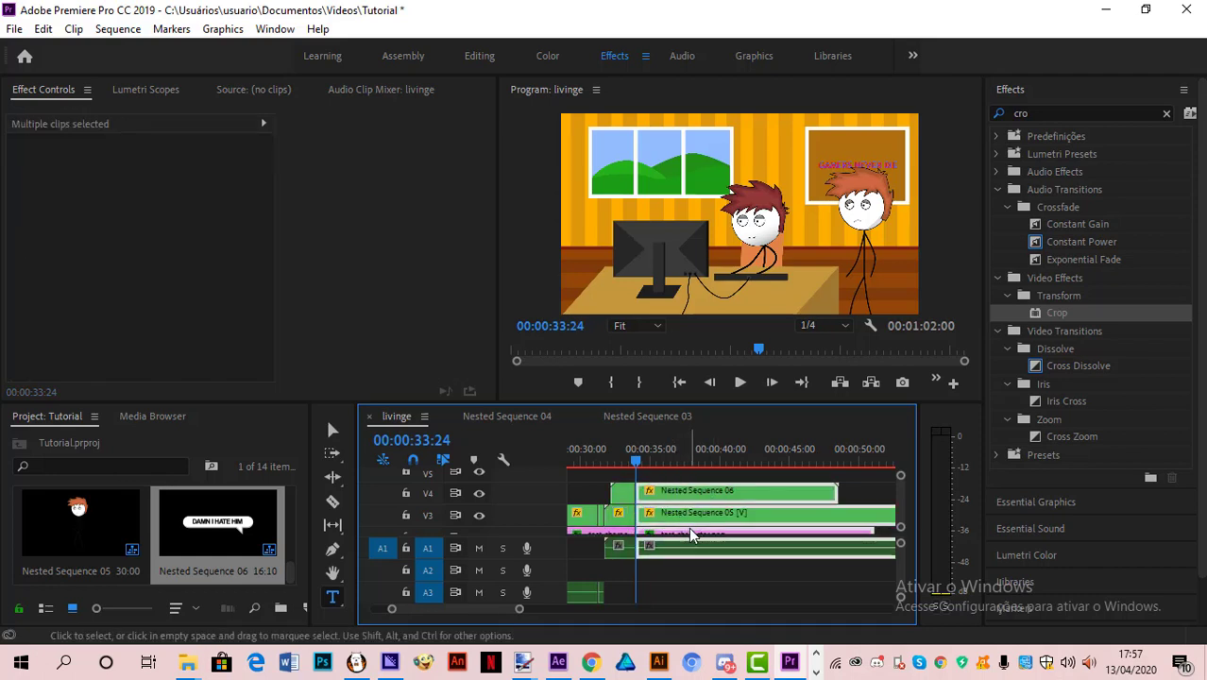
key("Delete")
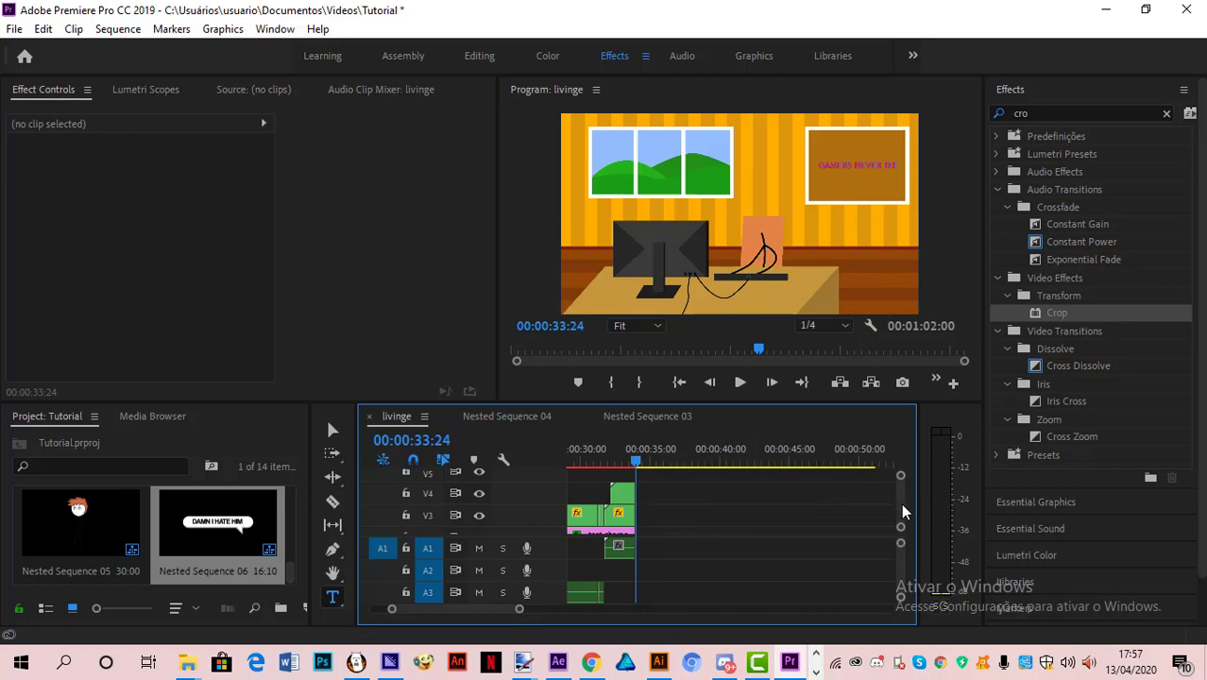
Step: Cut the tutorial-room.png clip at 00:00:33:24 as well and delete the part after the cut
scroll(903, 506, "down", 2)
left_click(848, 520)
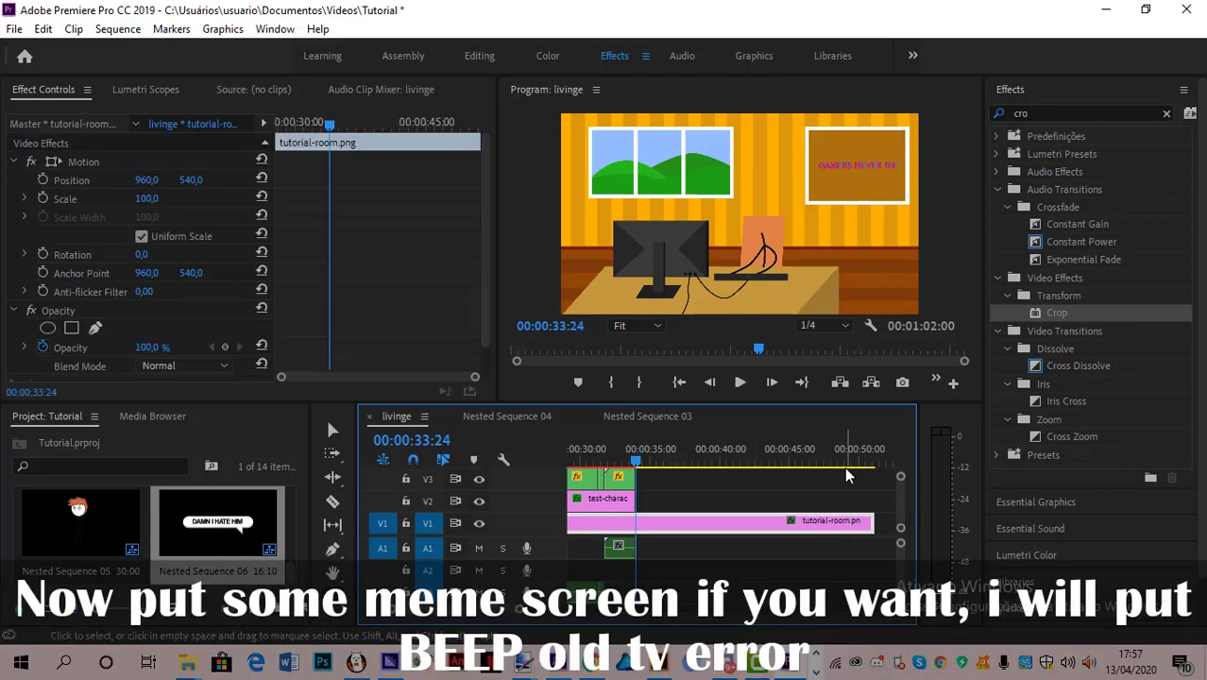
key("Up")
key("space")
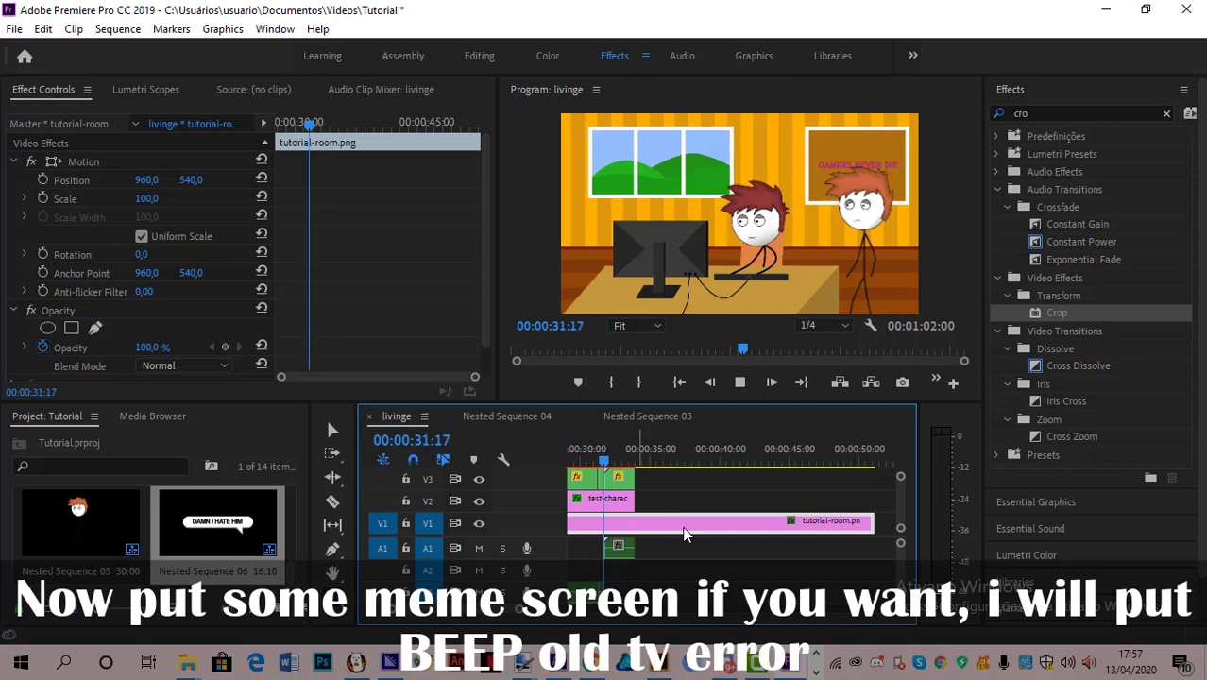
key("Down")
key("ctrl+k")
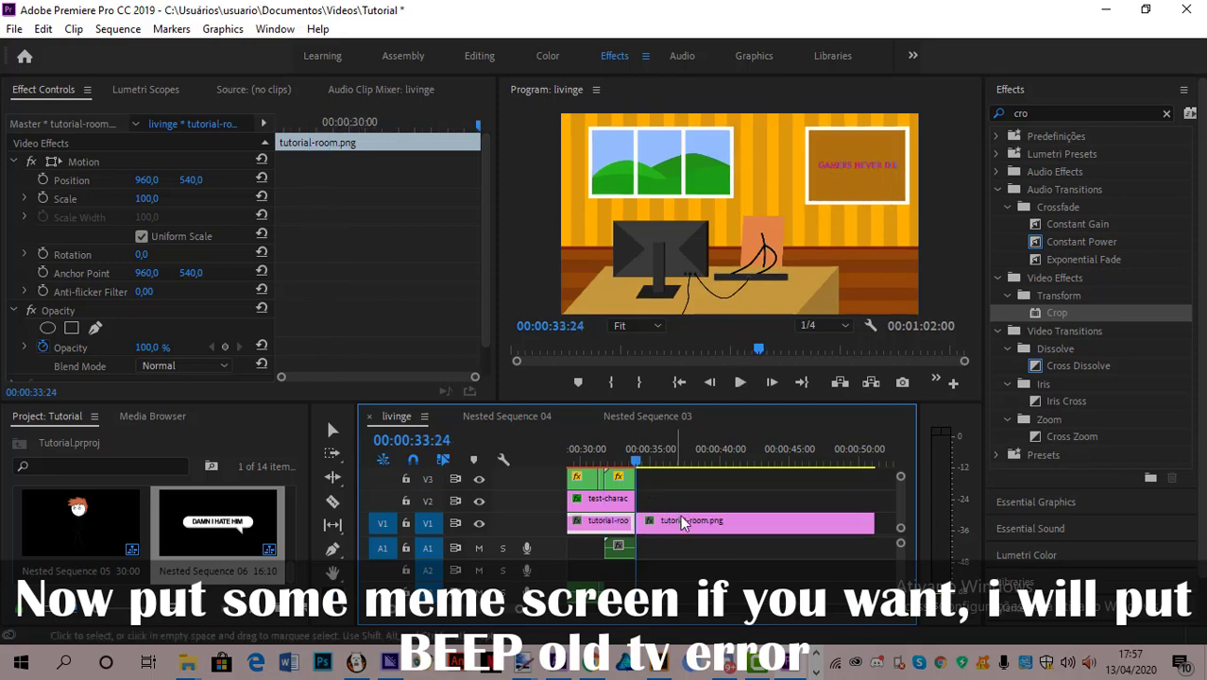
left_click(685, 522)
key("Delete")
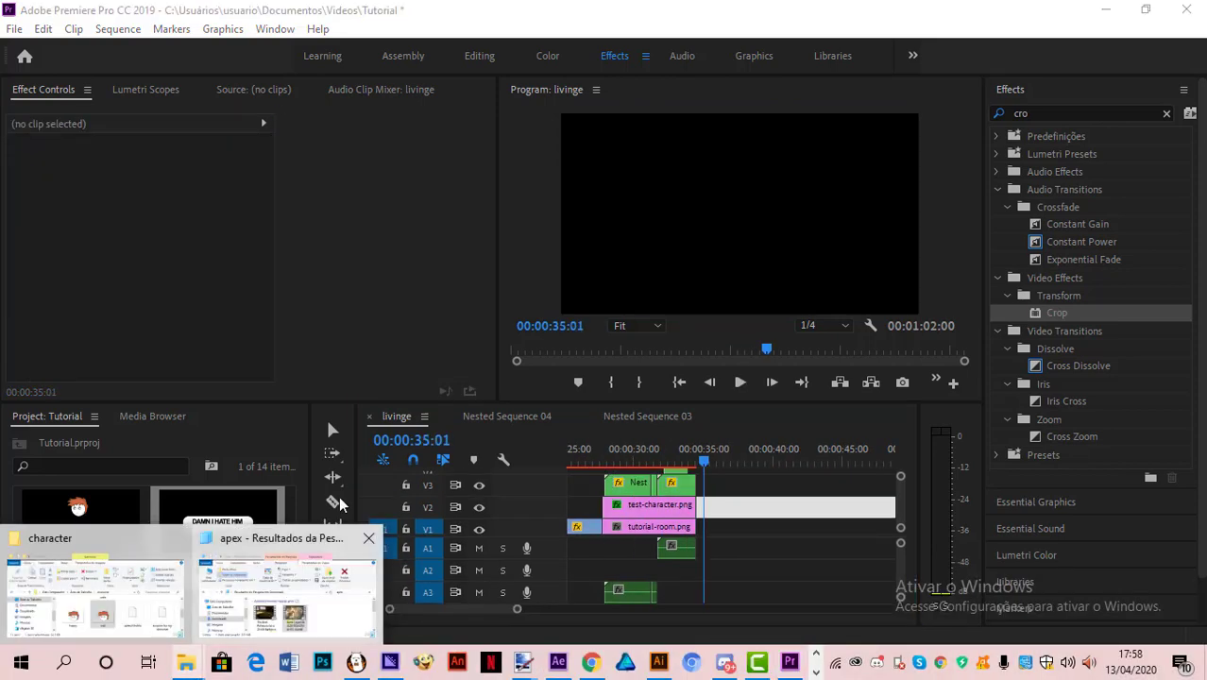
Step: Search Downloads in File Explorer for BEEP and add Radio_tv Censor _beep_ Sound.mp4 to track V2 directly after test-character.png
left_click(269, 567)
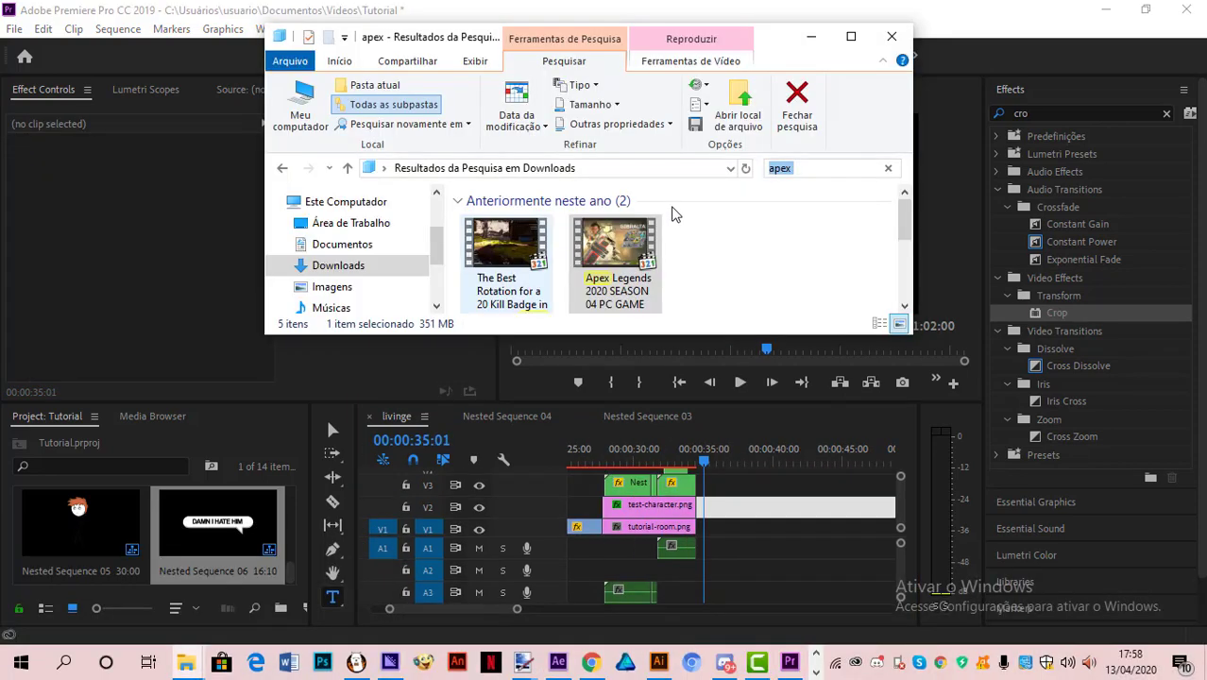
type("BEEP")
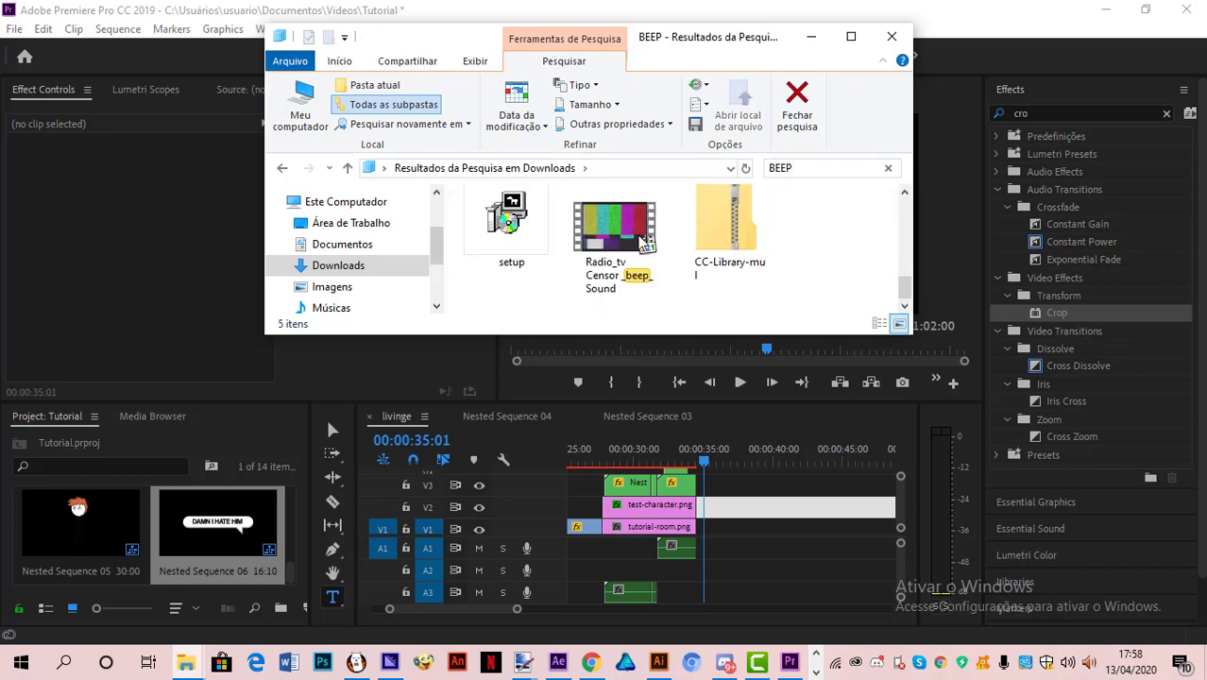
left_click(637, 231)
left_click(758, 477)
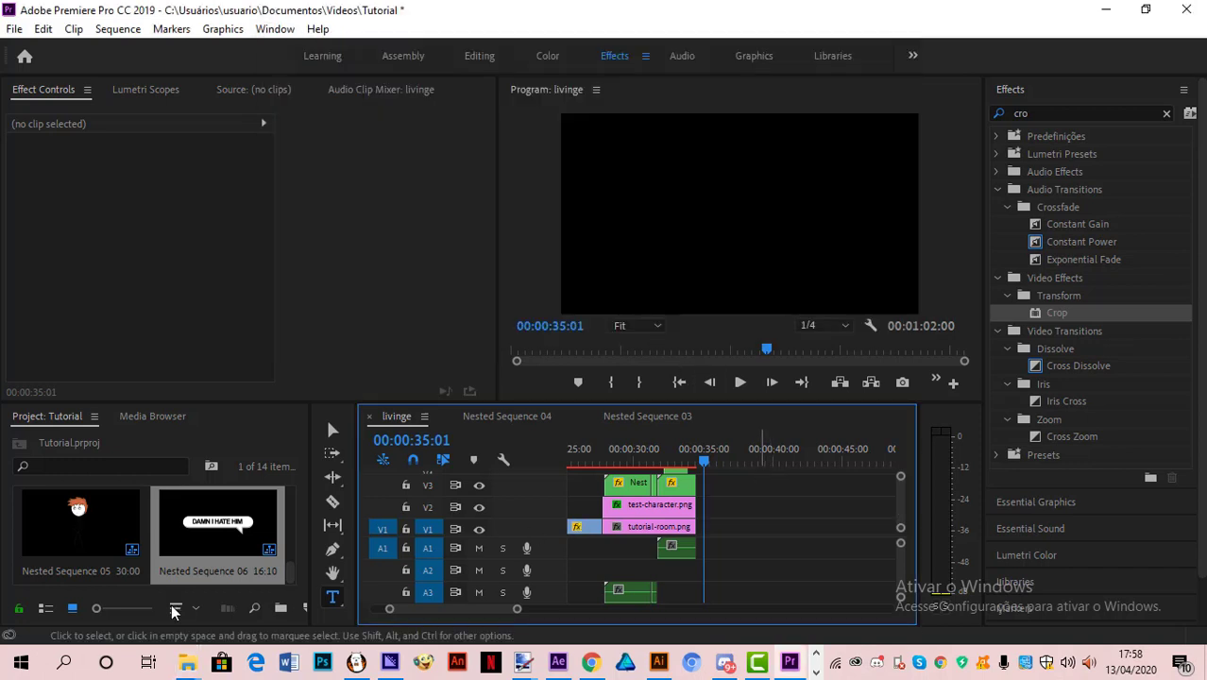
left_click(186, 662)
left_click(284, 585)
left_click_drag(580, 285, 705, 510)
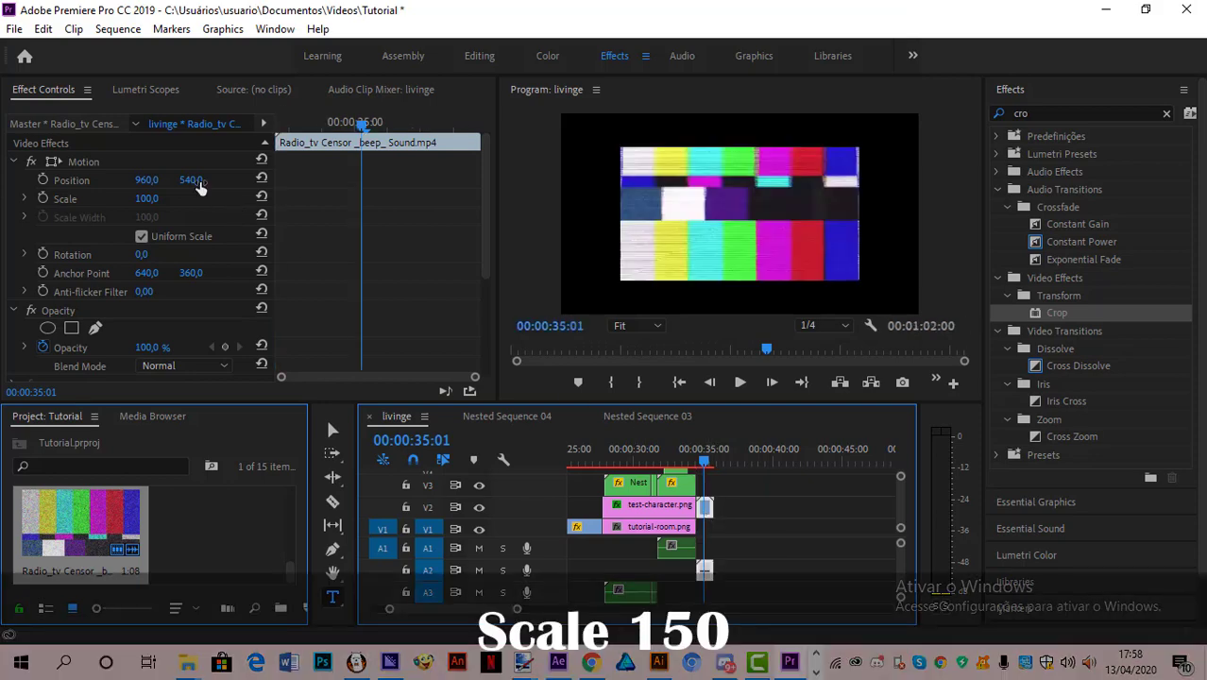
Step: Set the scale of the Radio_tv Censor _beep_ Sound.mp4 clip to 150 so it fills the frame
left_click(146, 199)
type("15")
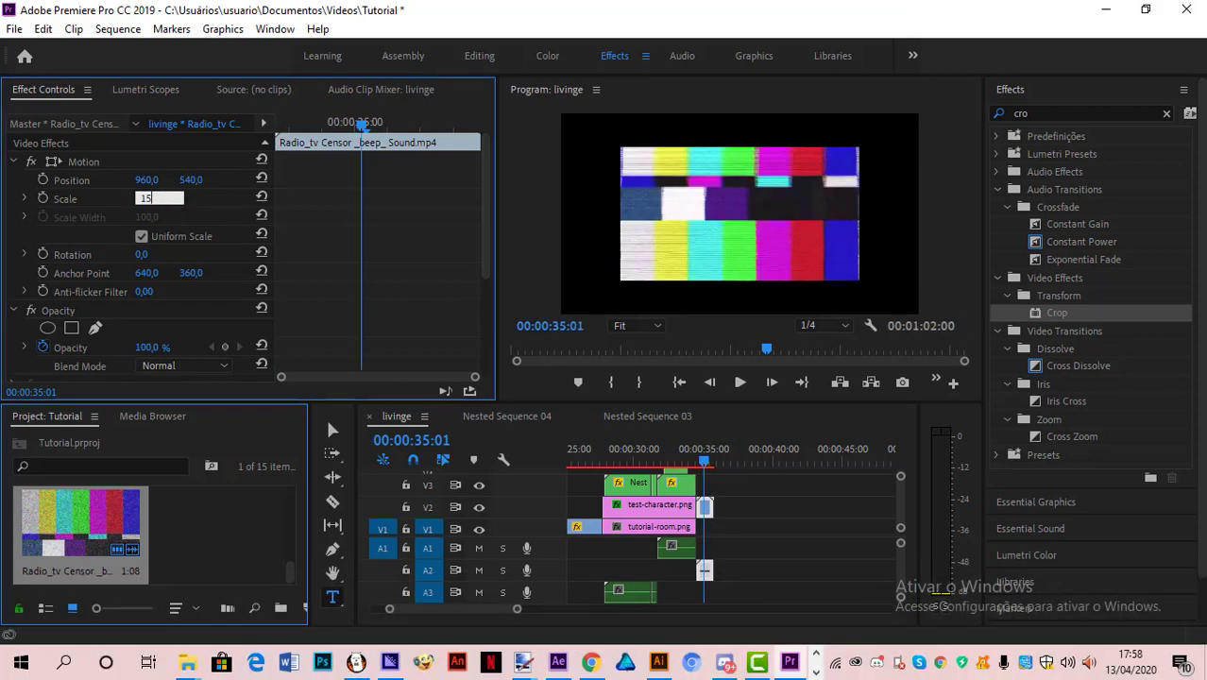
type("0")
key("Return")
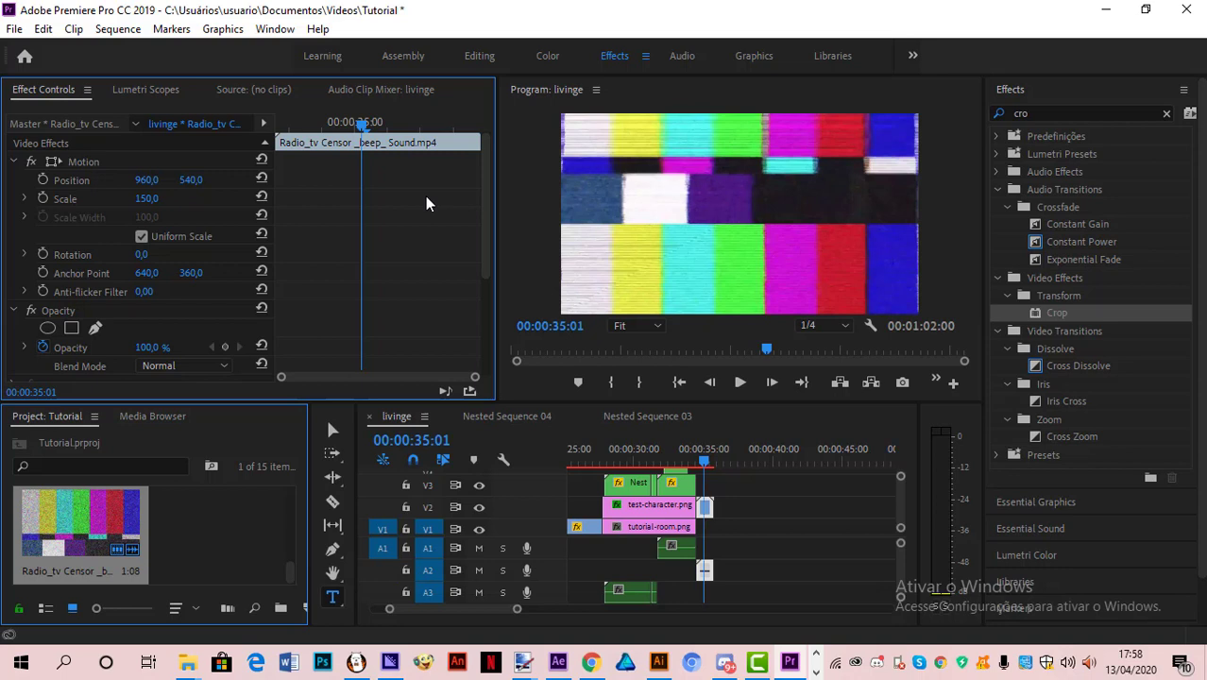
Step: Search Downloads in File Explorer for kool and add Kool Kats.mp3 to track A4 at the start of the livinge sequence
left_click(905, 508)
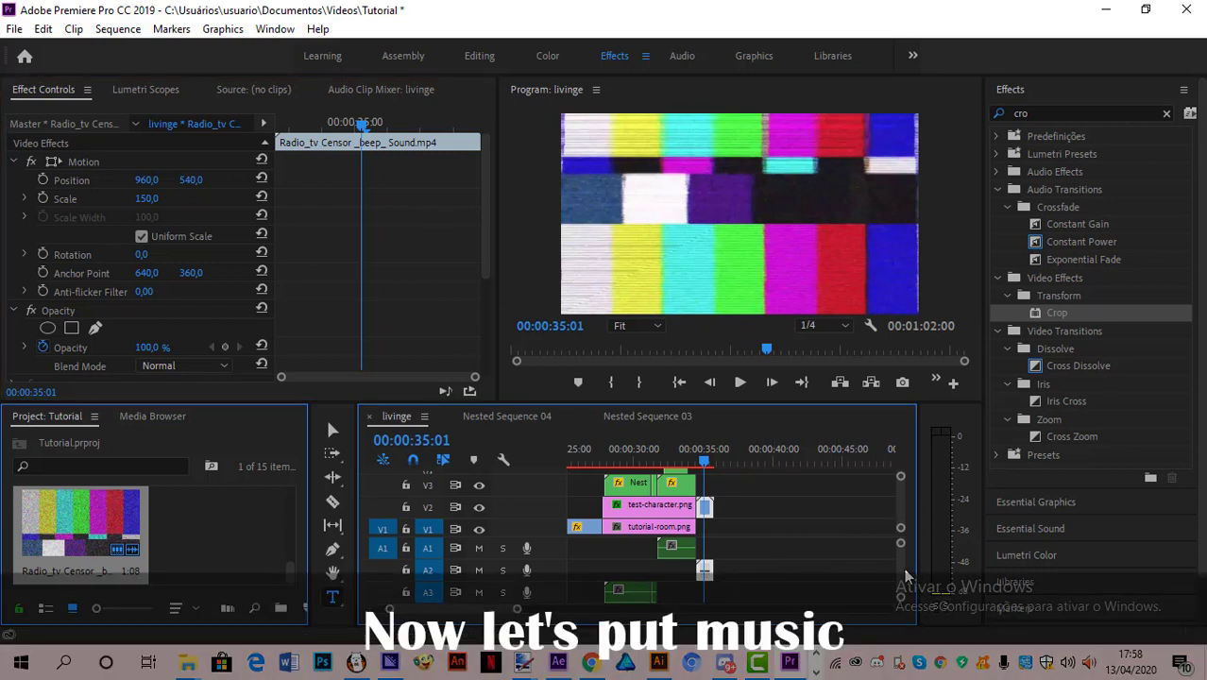
scroll(903, 567, "down", 3)
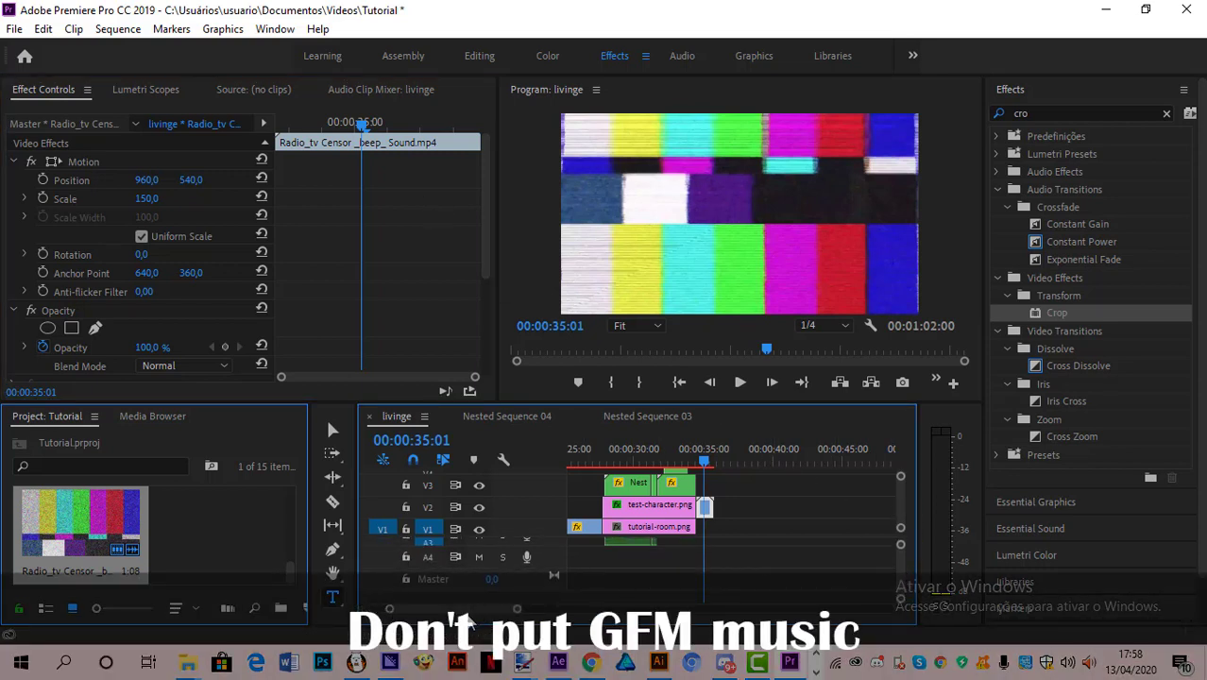
left_click_drag(423, 609, 387, 608)
left_click(186, 661)
left_click(295, 595)
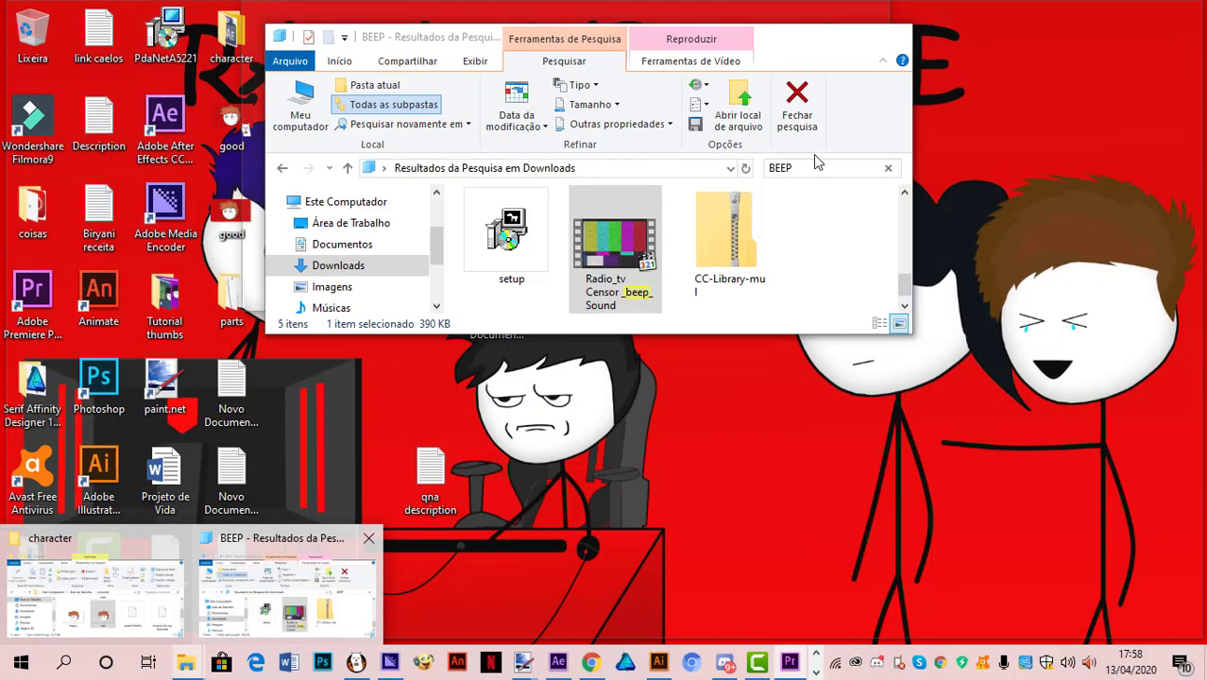
left_click(817, 170)
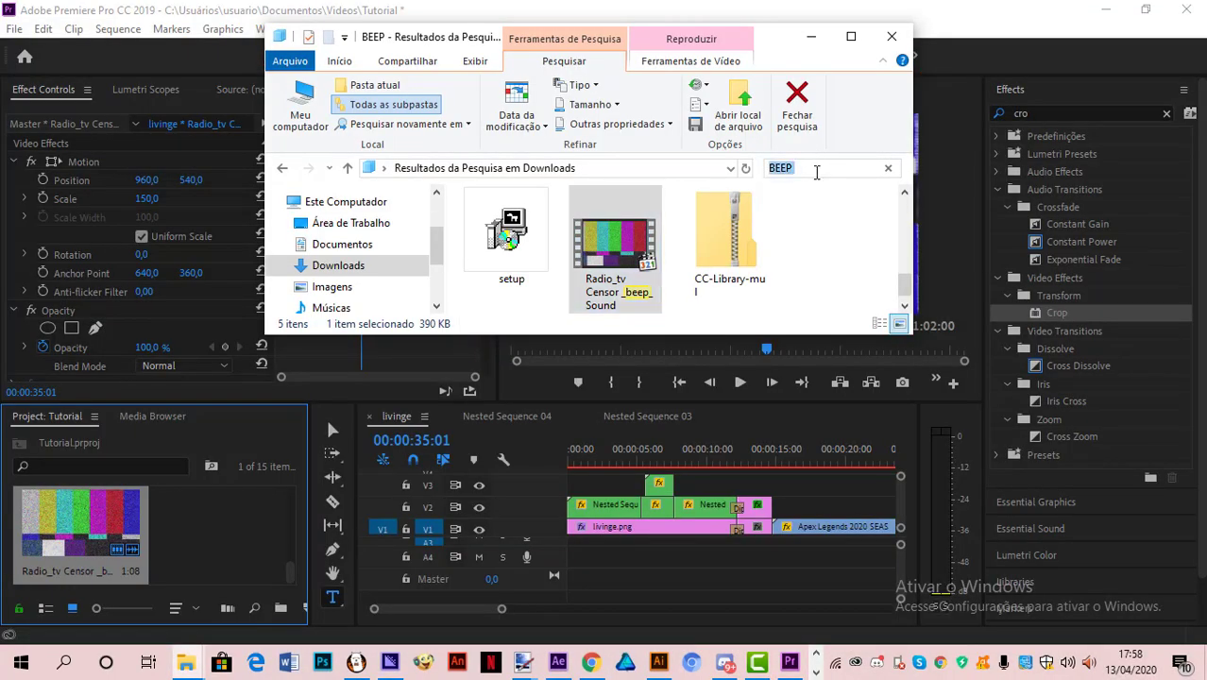
type("kool")
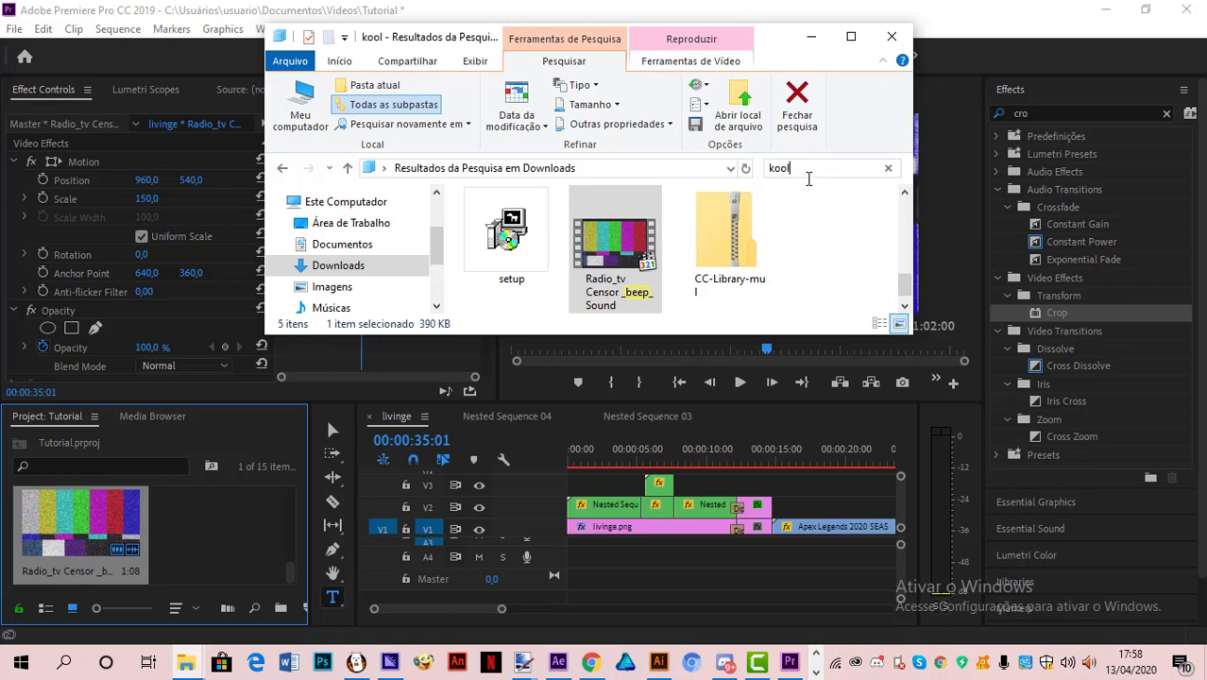
left_click_drag(532, 255, 604, 557)
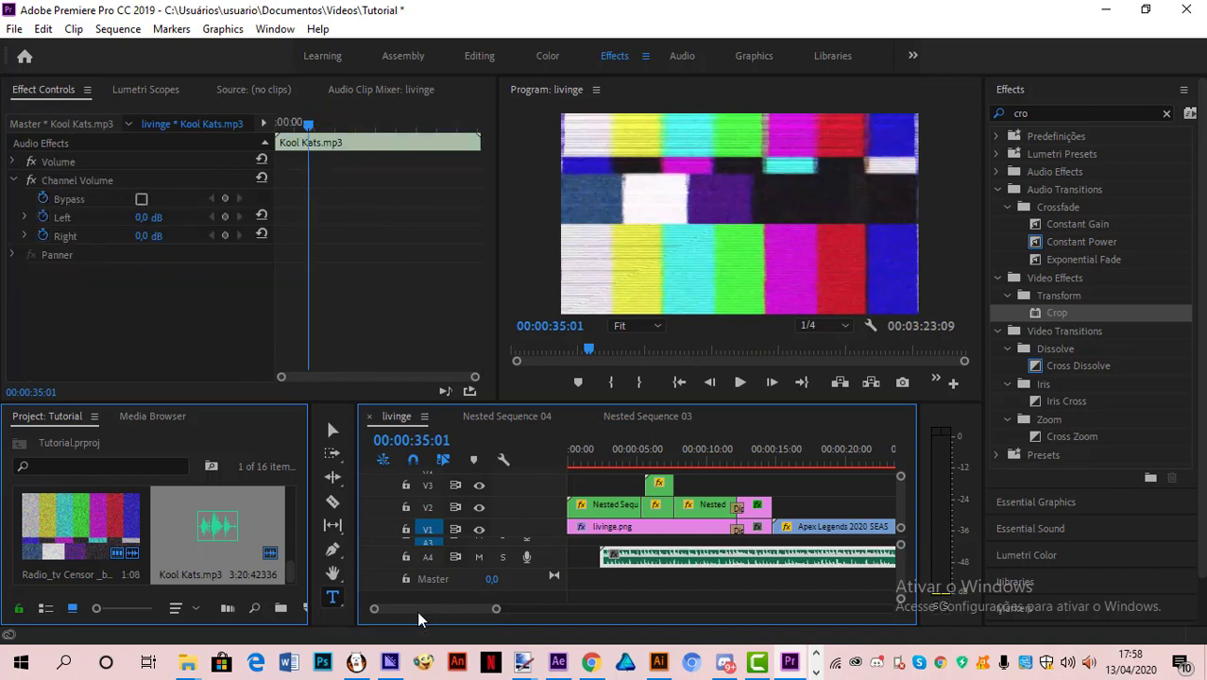
left_click_drag(627, 565, 593, 565)
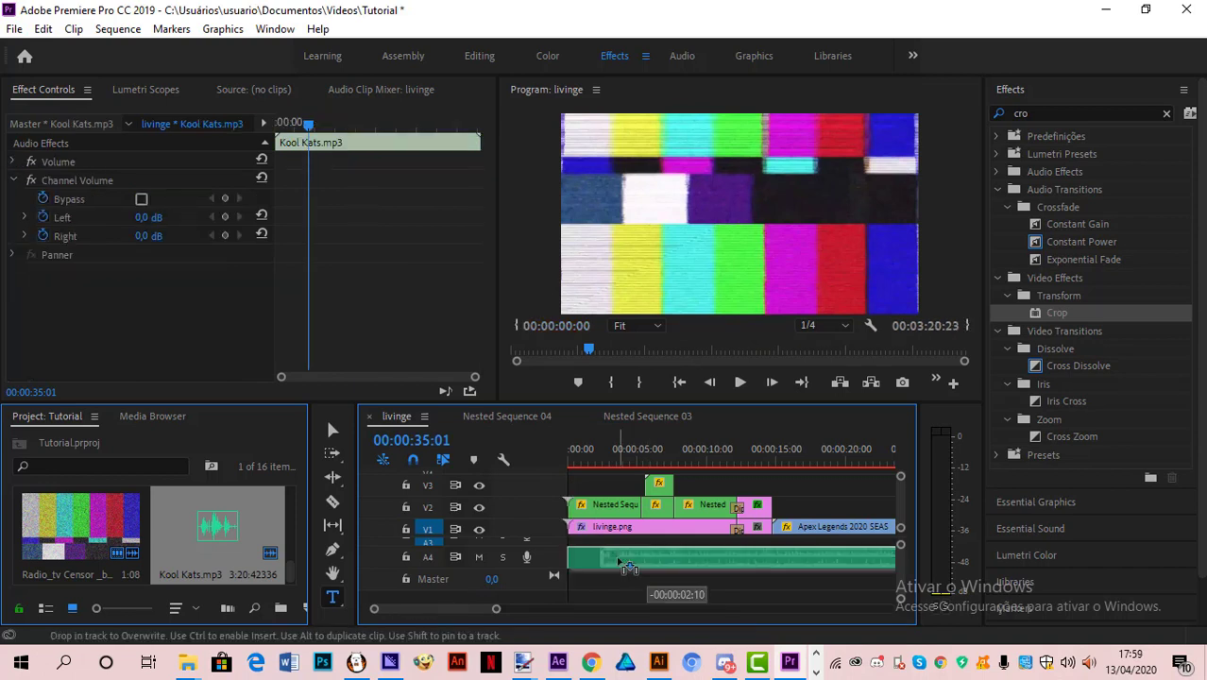
Step: Cut Kool Kats.mp3 at 00:00:34:13, delete the part after the cut, and shorten its end to where the DAMN I HATE HIM bubble clip begins
scroll(453, 612, "down", 5)
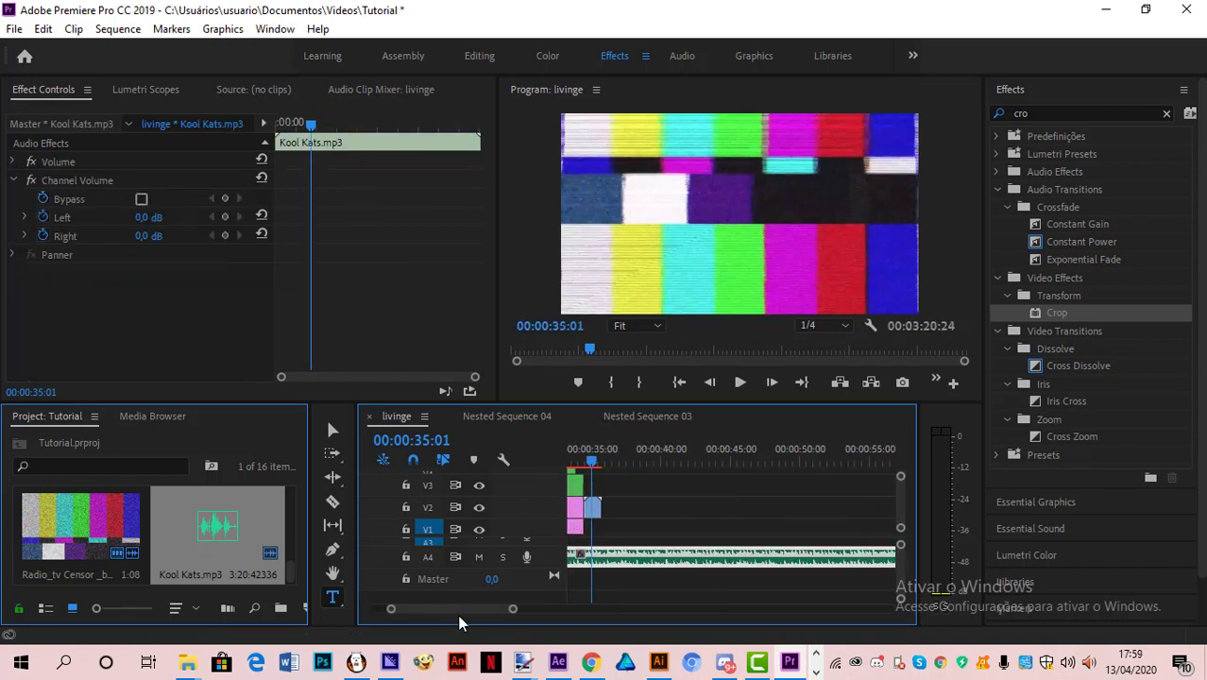
left_click(710, 381)
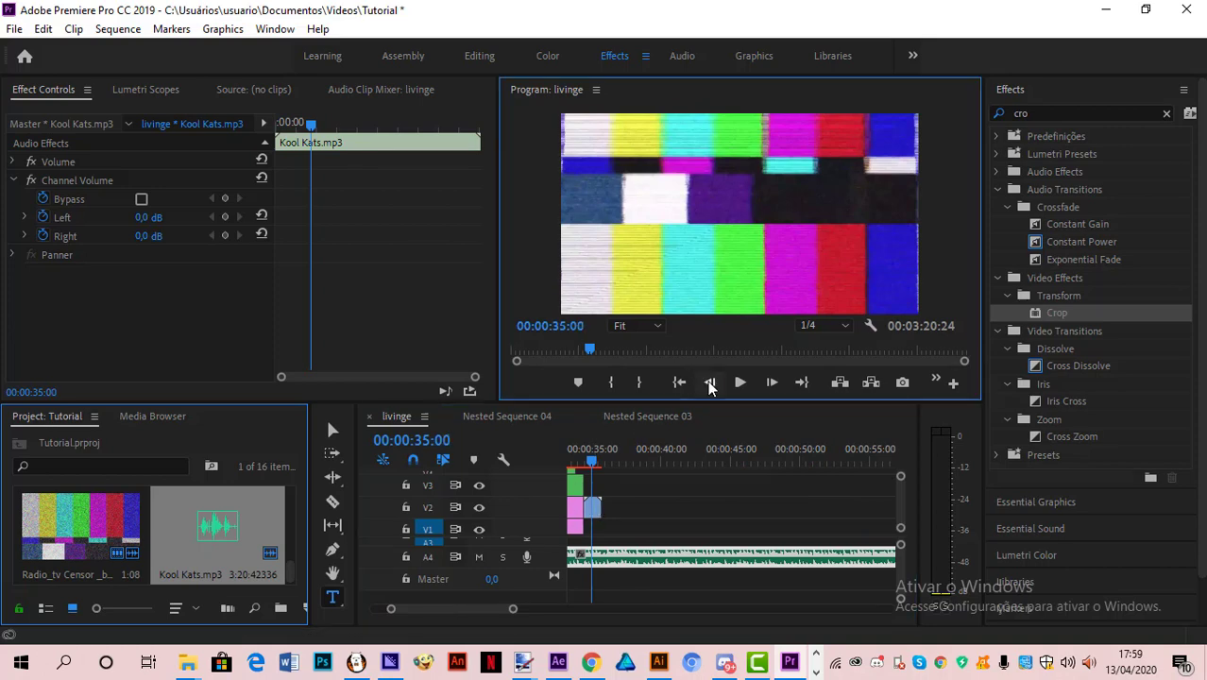
left_click(710, 381)
left_click(710, 381)
left_click(710, 382)
left_click(710, 382)
left_click(710, 382)
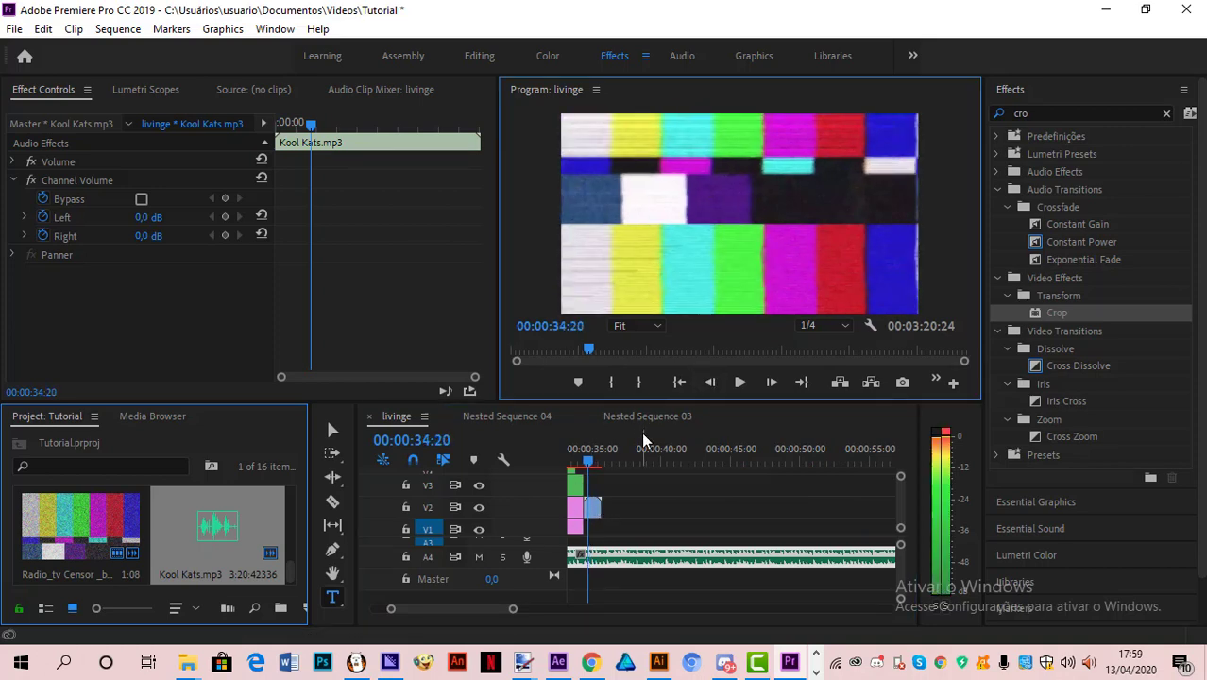
left_click_drag(592, 465, 587, 463)
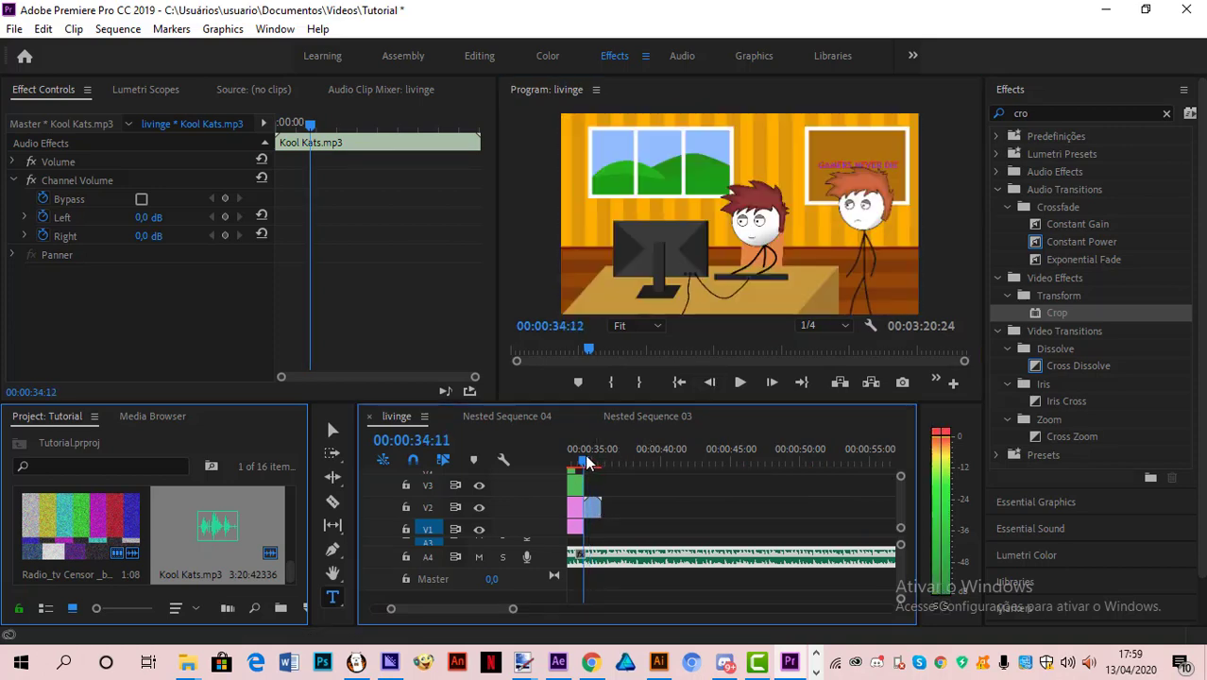
left_click(772, 387)
left_click(772, 387)
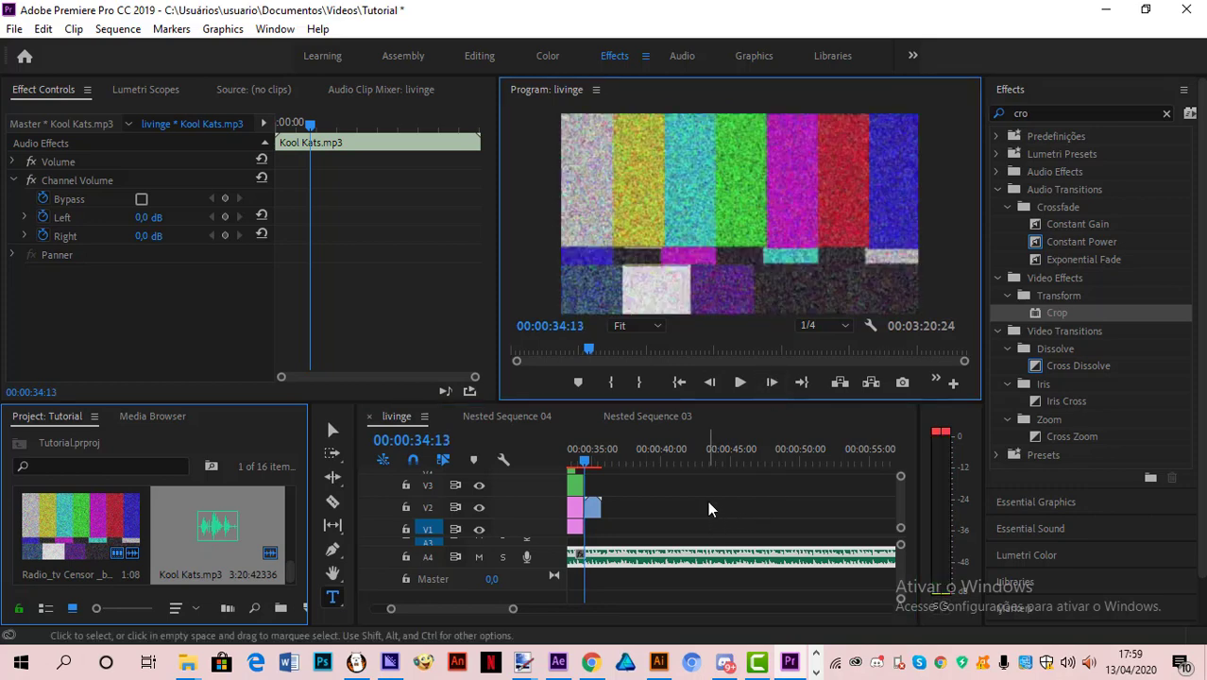
left_click(679, 566)
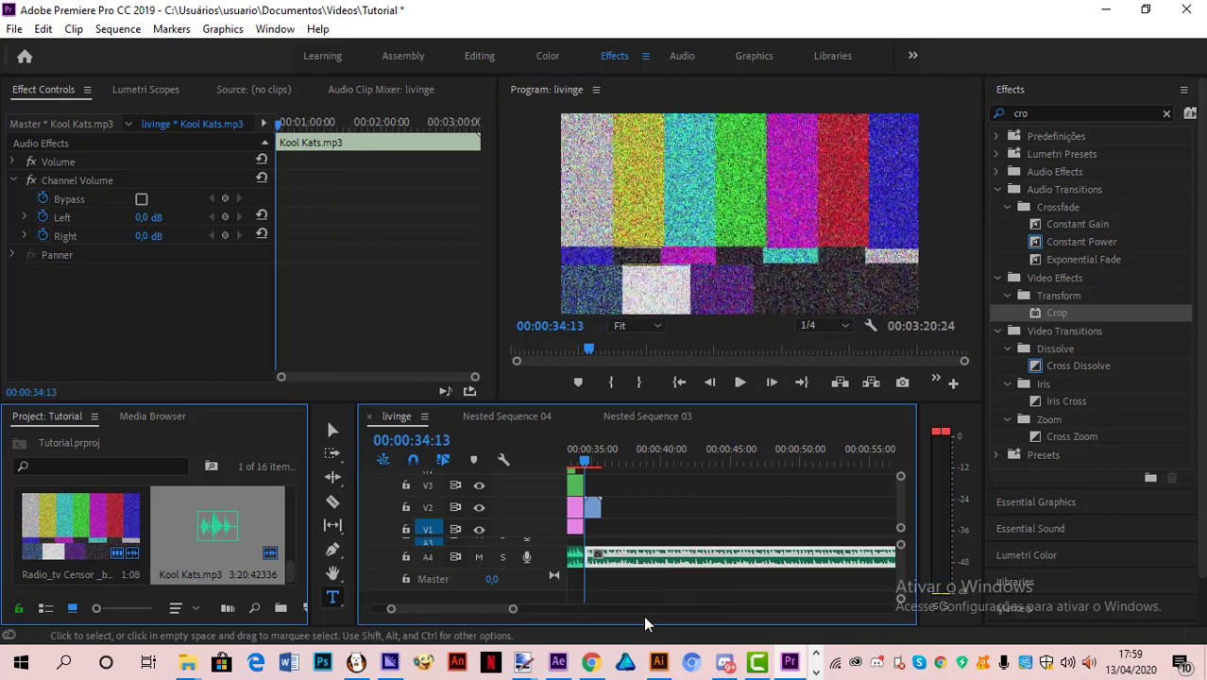
key("Delete")
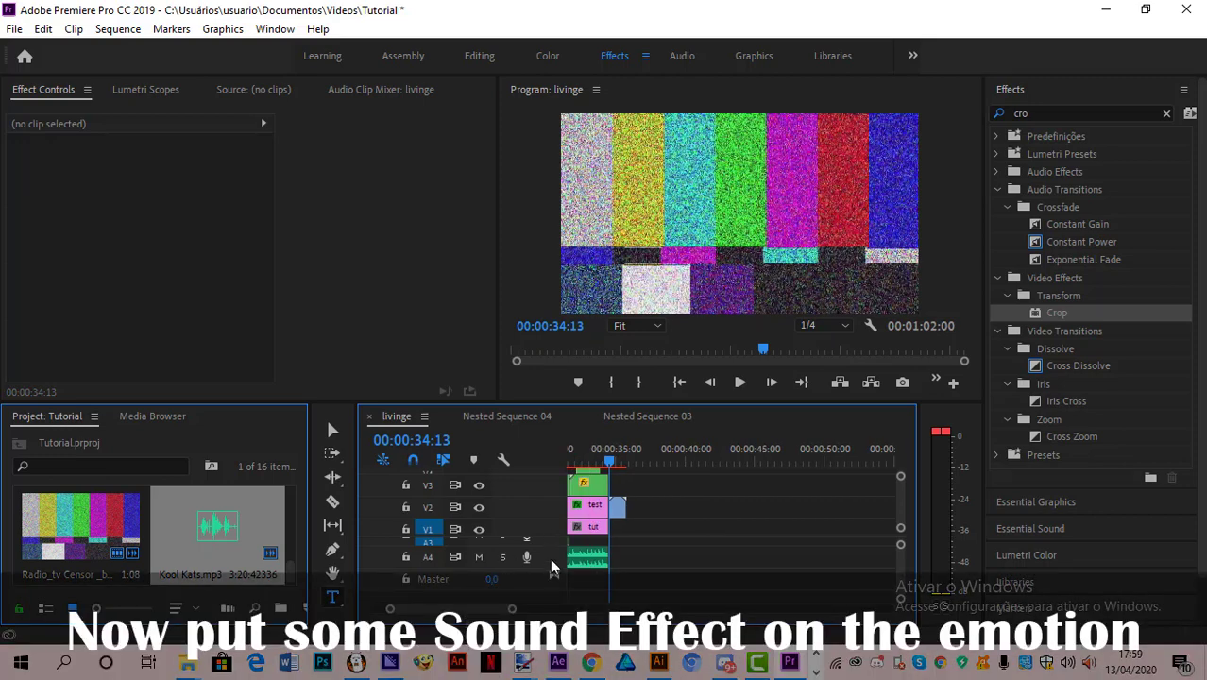
left_click_drag(452, 612, 451, 612)
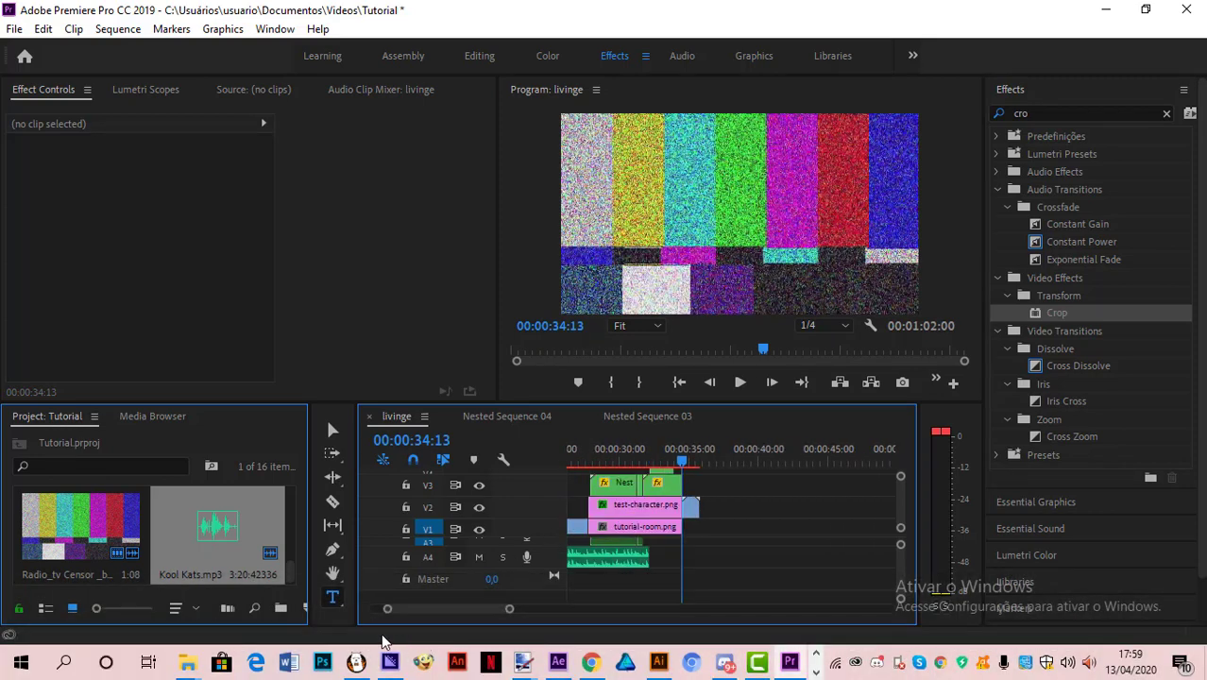
Step: Search Downloads in File Explorer for vine and add Vine Gun Shot Sound Effect MP3 (1).mp3 to track A4 directly after Kool Kats.mp3
left_click(187, 661)
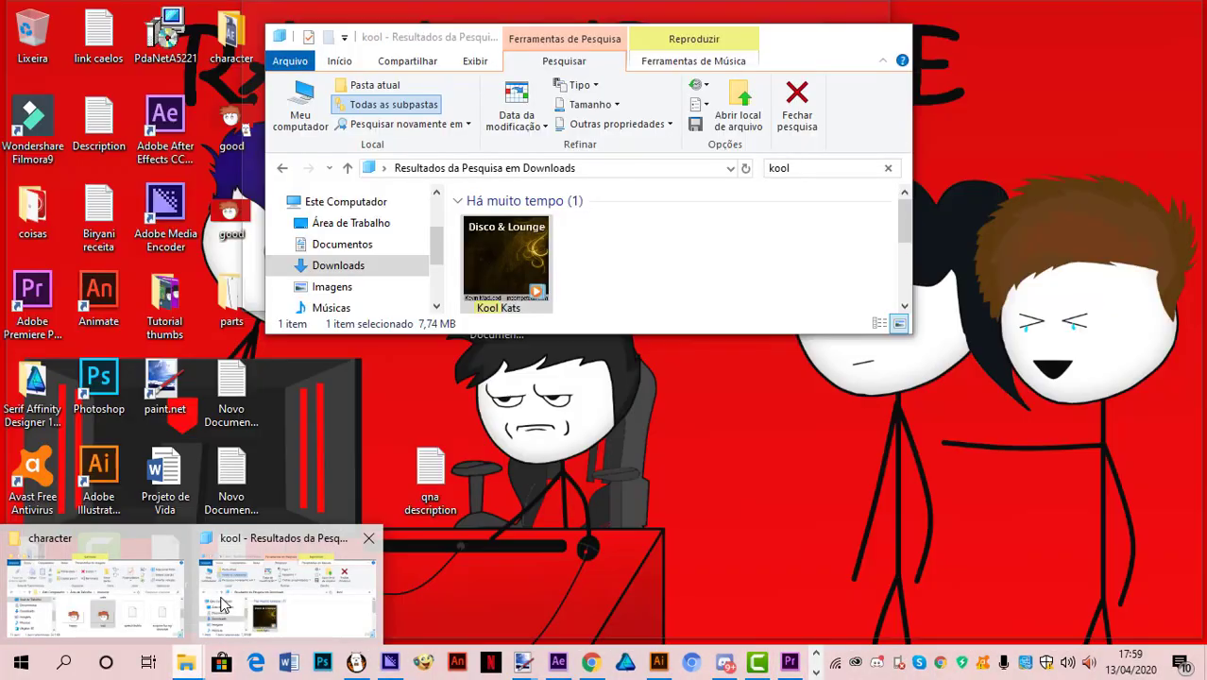
left_click(220, 601)
left_click(790, 168)
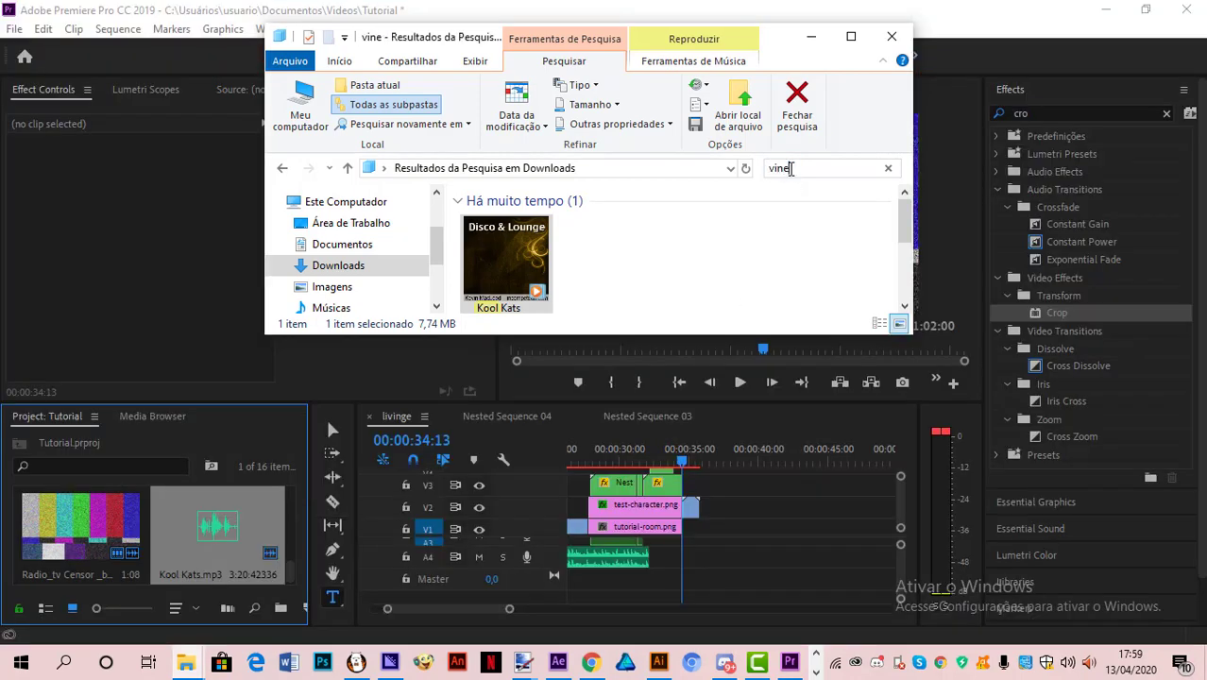
left_click_drag(593, 312, 755, 564)
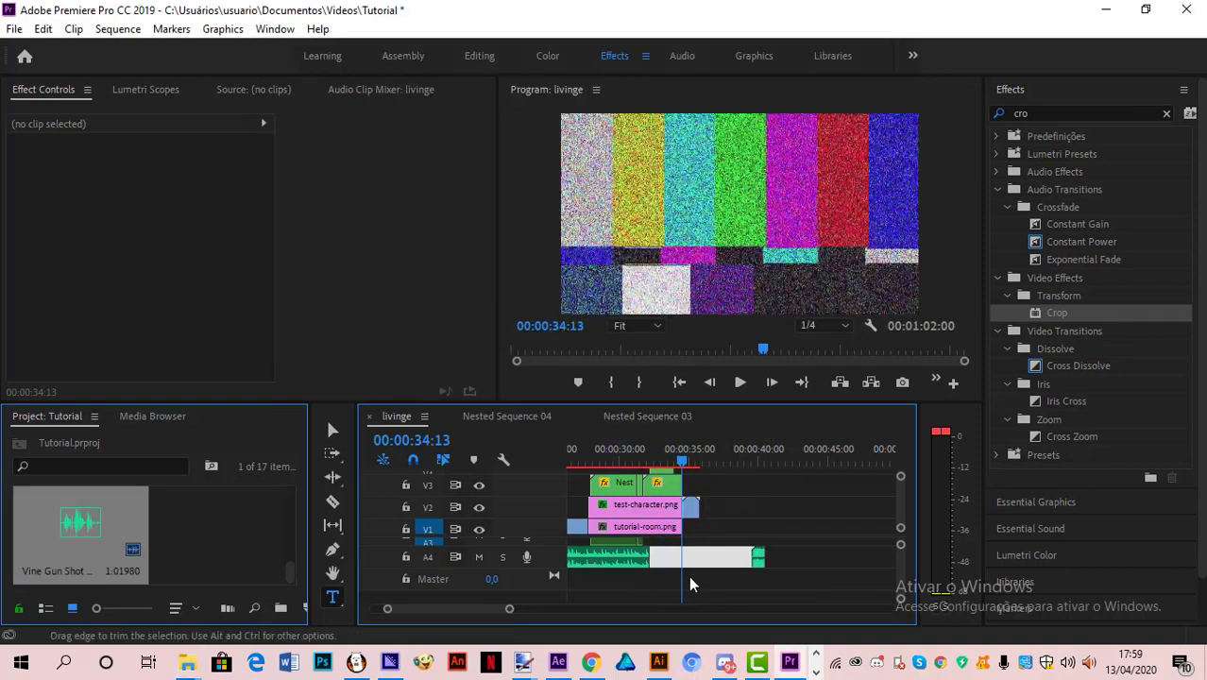
left_click_drag(508, 612, 480, 612)
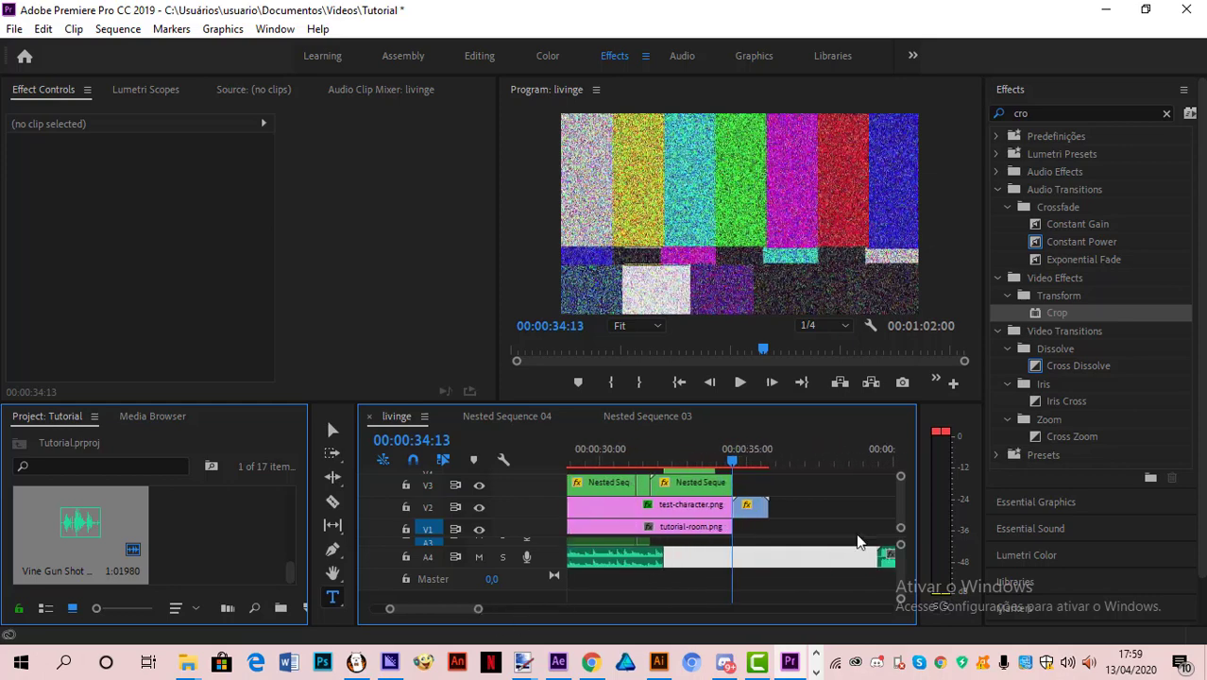
left_click(883, 557)
left_click_drag(871, 559, 676, 557)
Step: Preview the gun shot sound and move its clip earlier on A4 to start at about 00:00:31:18
left_click(661, 446)
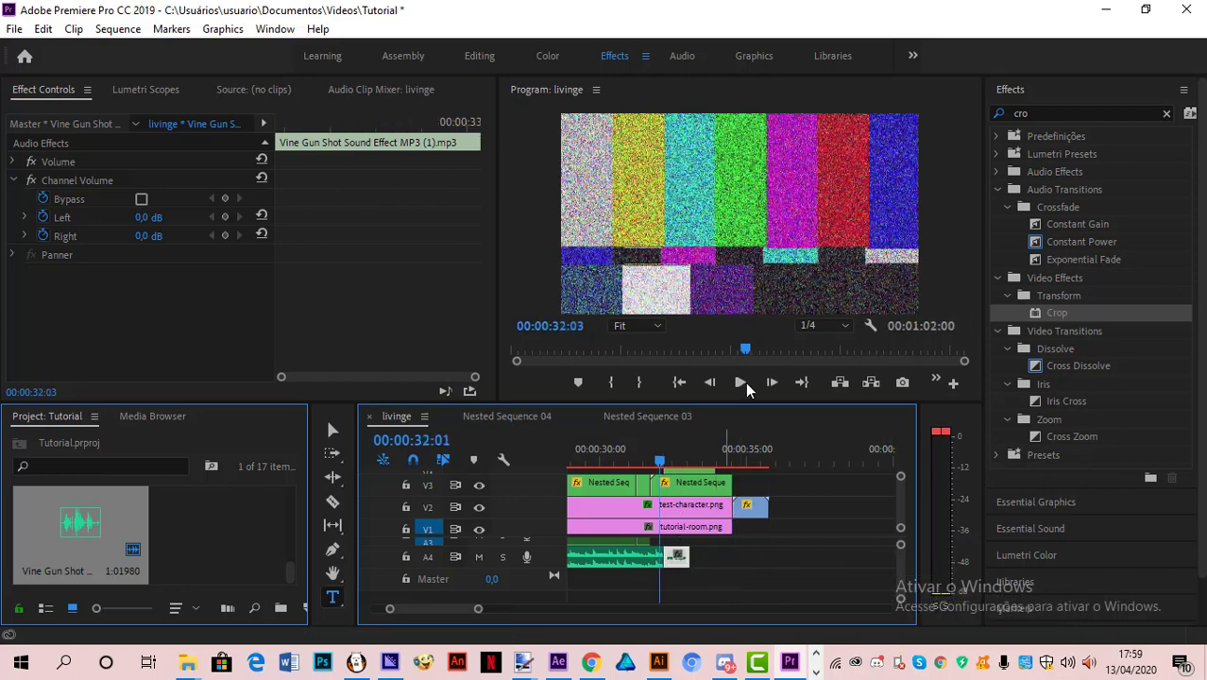
left_click(740, 381)
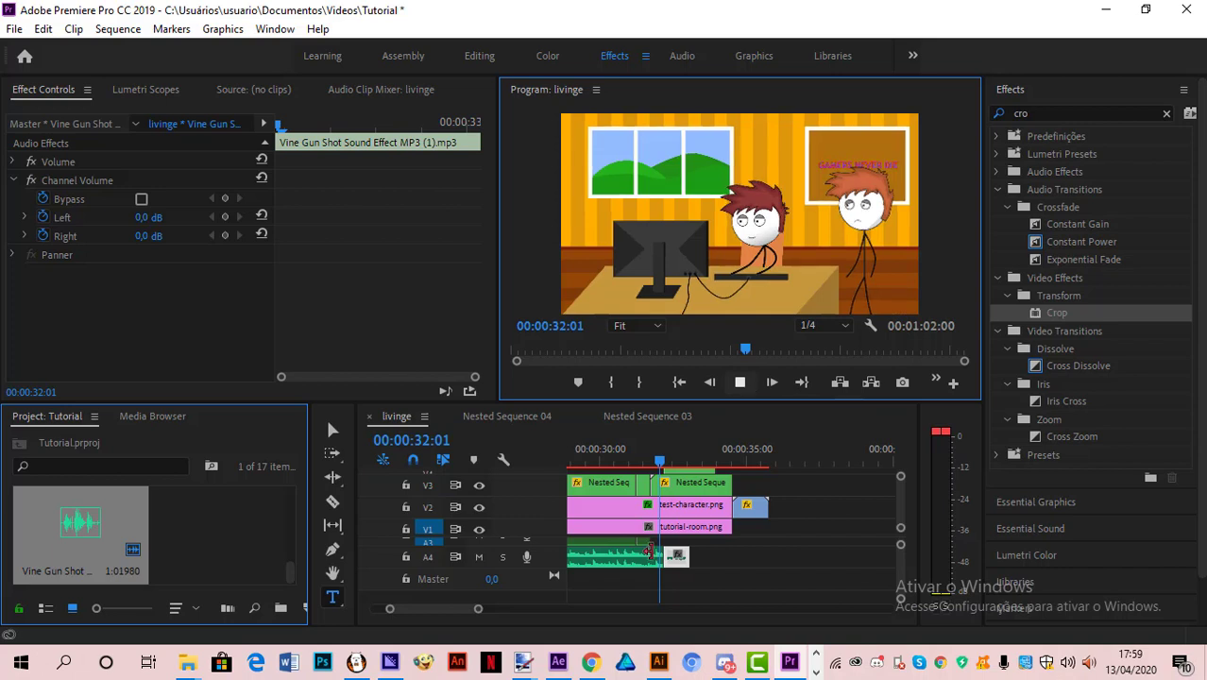
key("space")
left_click(652, 459)
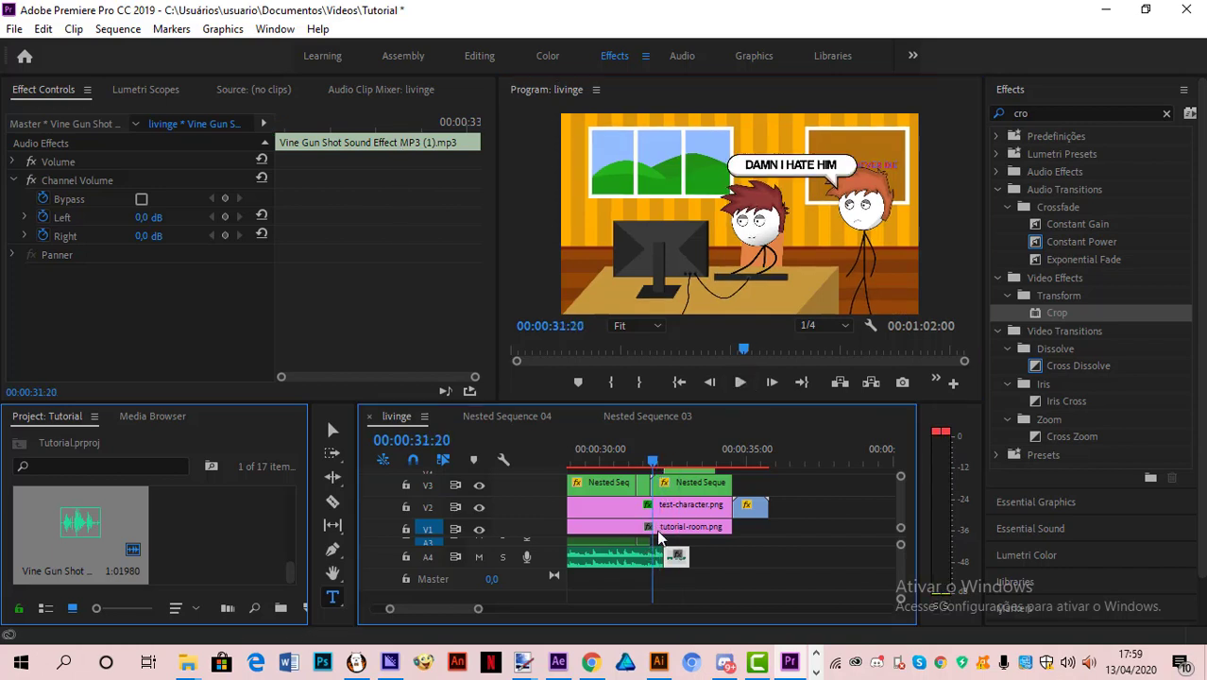
mouse_move(662, 559)
left_mouse_down()
mouse_move(640, 564)
mouse_move(670, 567)
left_mouse_up()
key("Up")
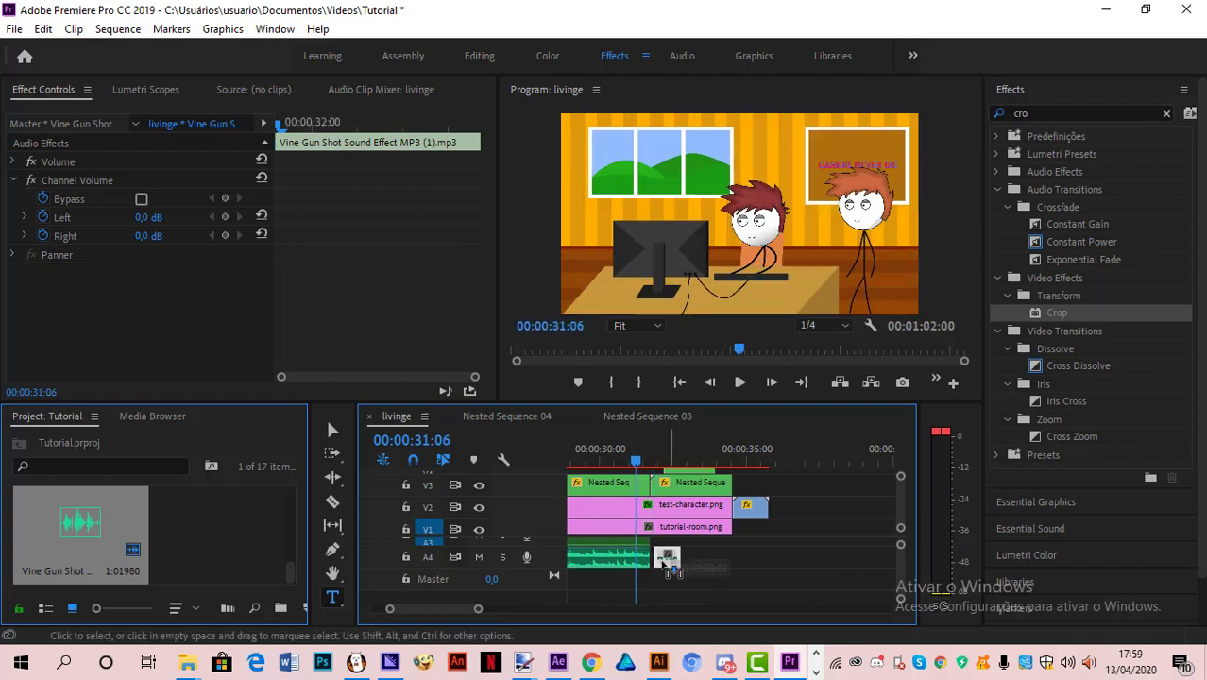
Step: Play the sequence around the DAMN I HATE HIM bubble to check the gun shot's timing, and save the project
left_click(741, 382)
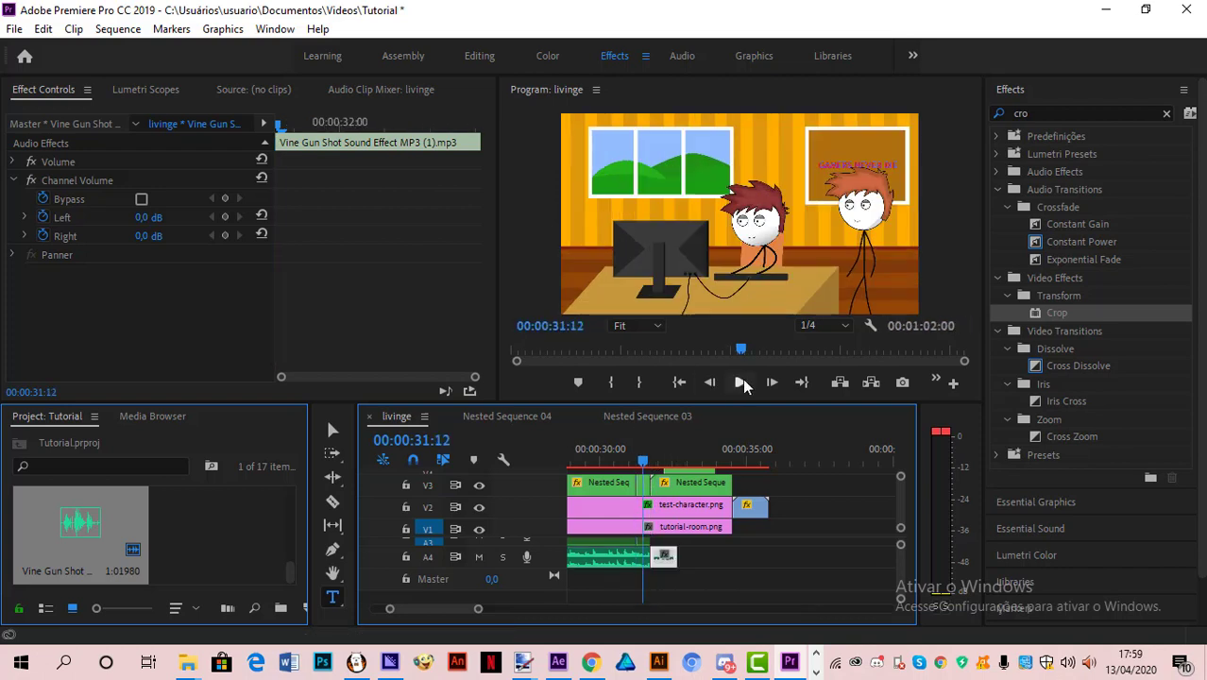
left_click(742, 383)
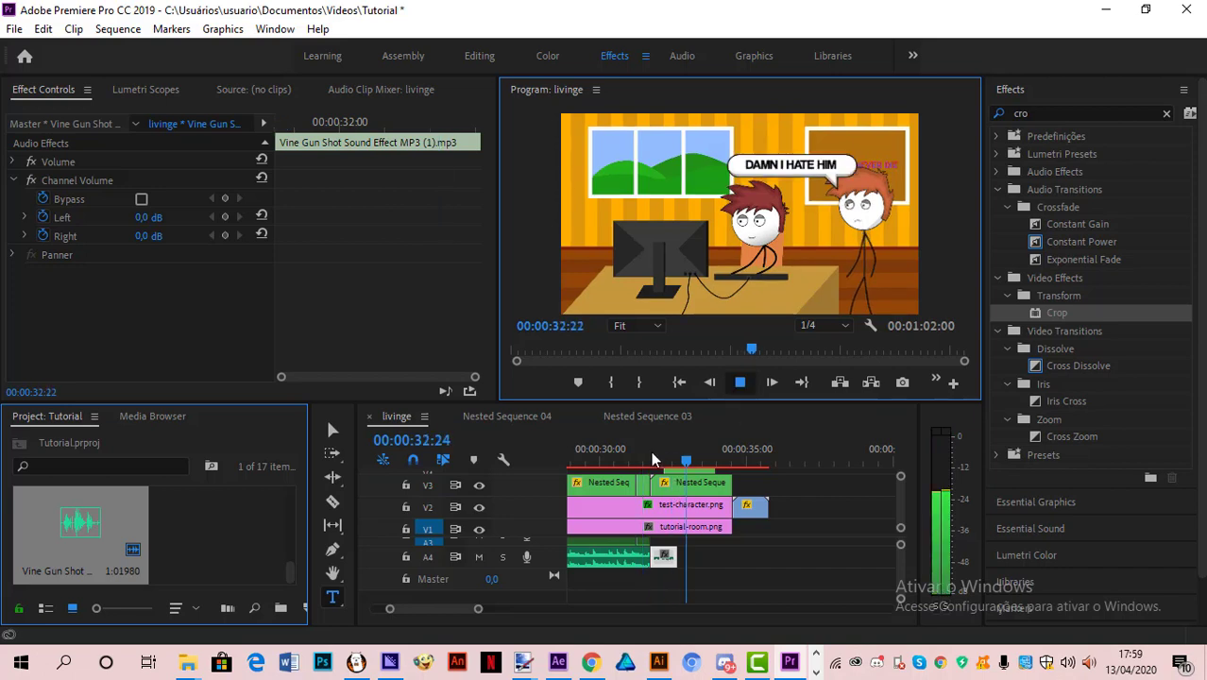
left_click(742, 382)
left_click(742, 382)
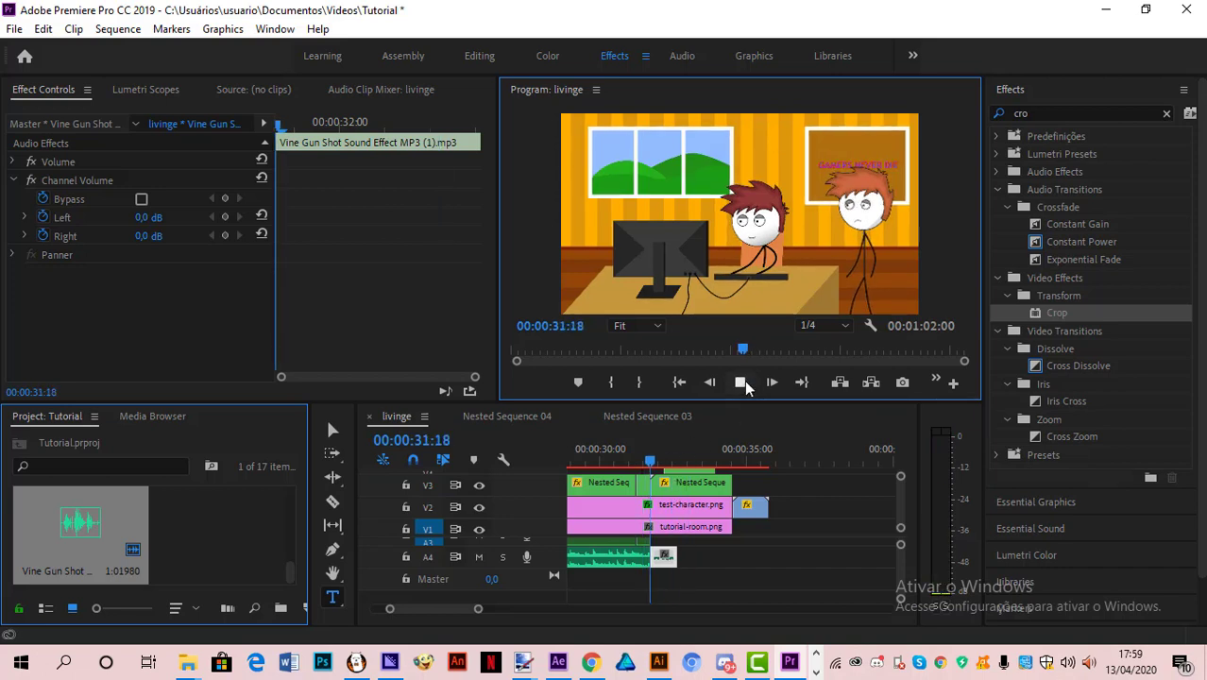
left_click(736, 386)
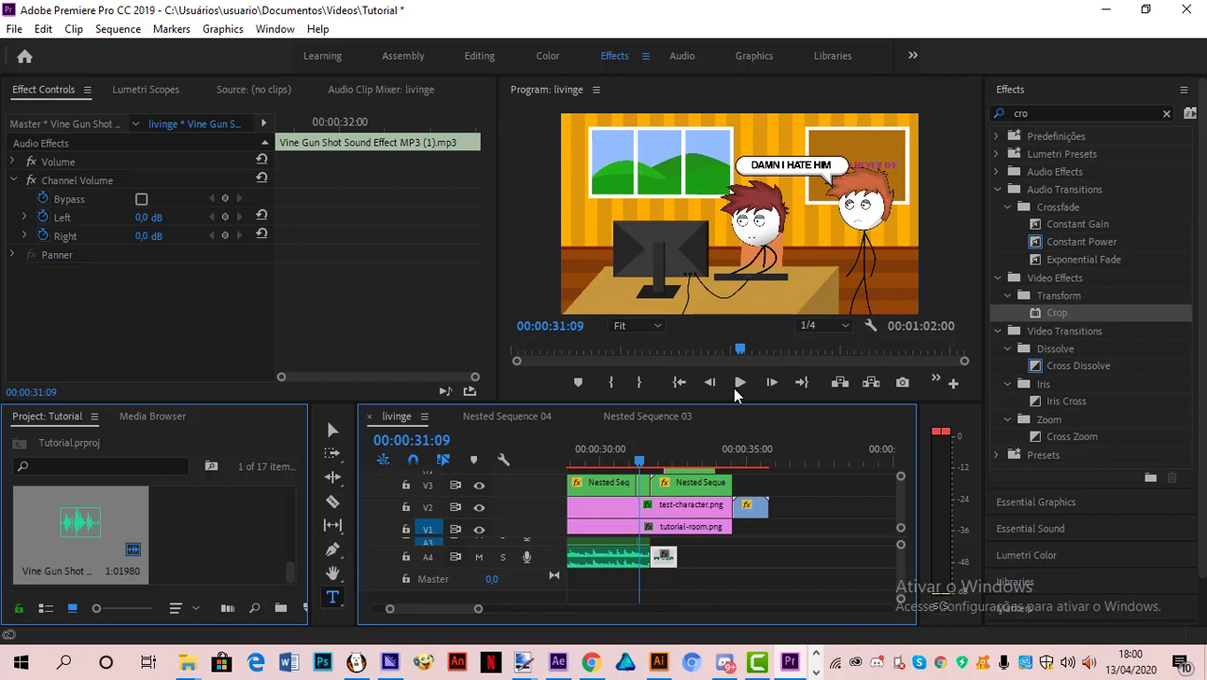
left_click(736, 389)
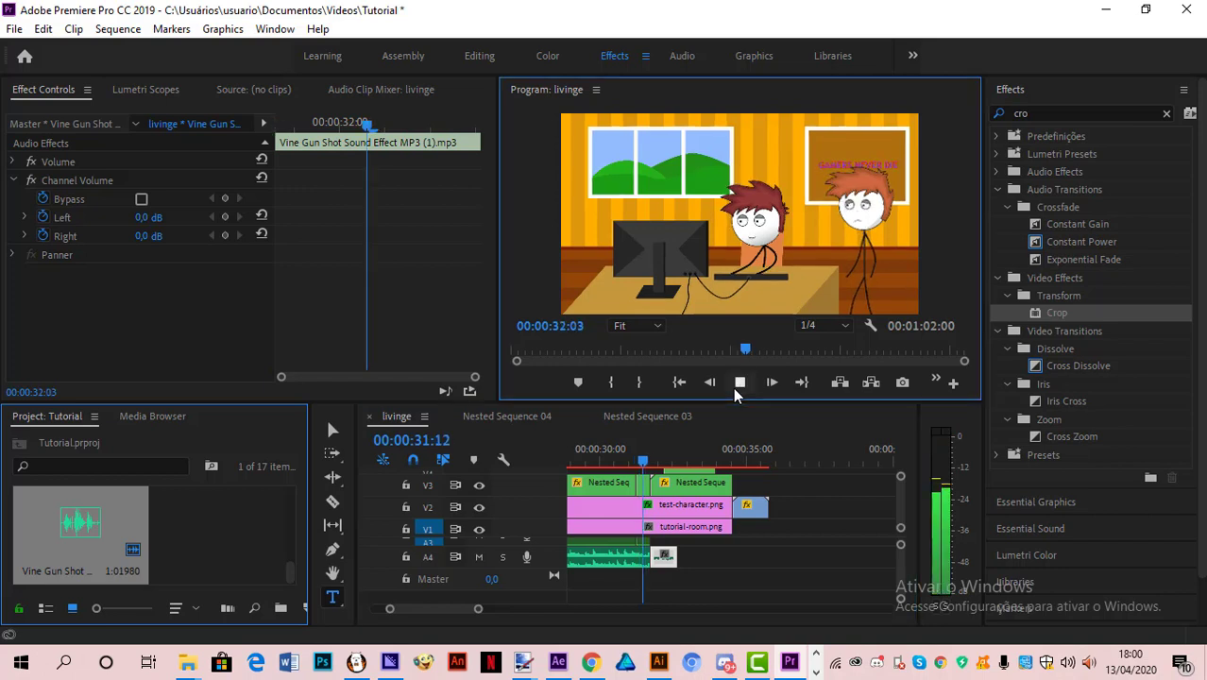
left_click(738, 389)
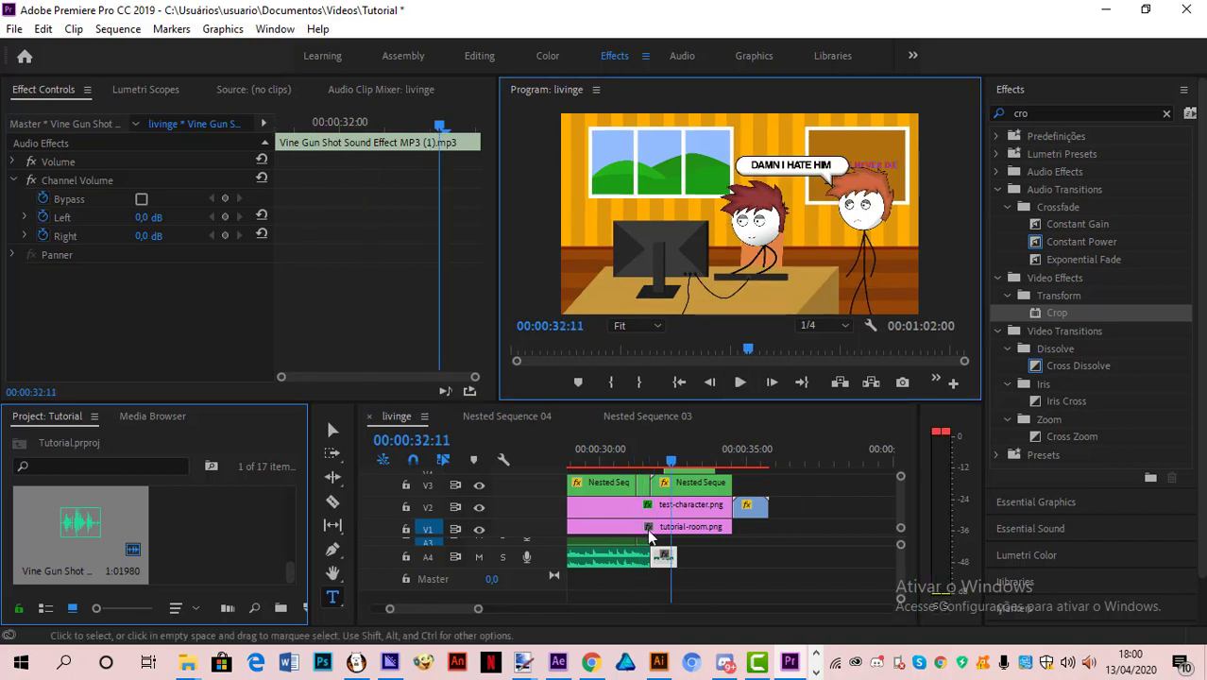
key("ctrl+s")
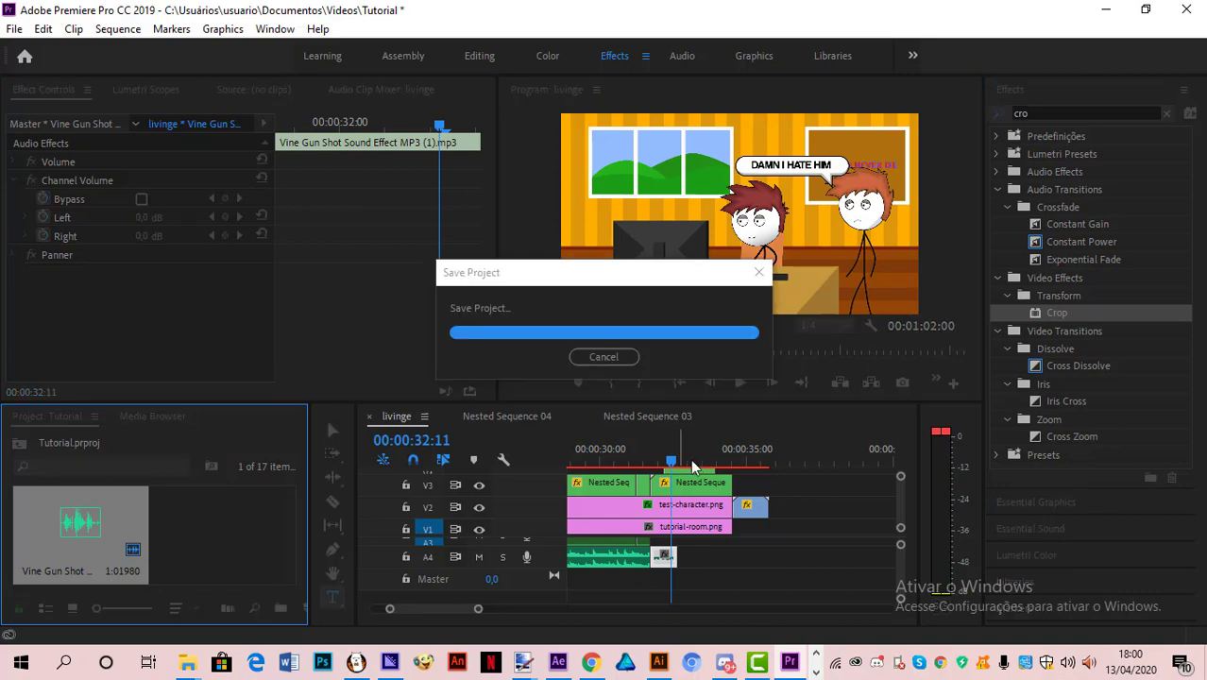
Step: Open the media export settings for livinge and shorten the export range to 00:00:35:12, leaving out the black screen at the end
left_click_drag(743, 468, 778, 489)
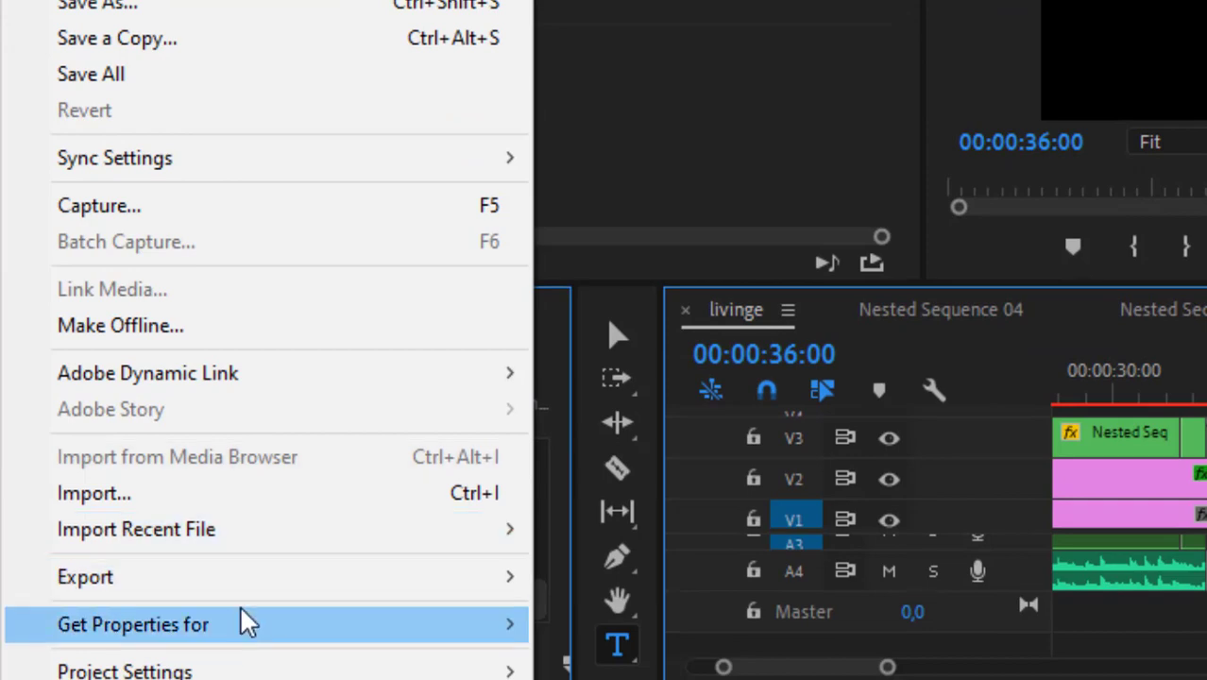
mouse_move(214, 576)
left_click(634, 184)
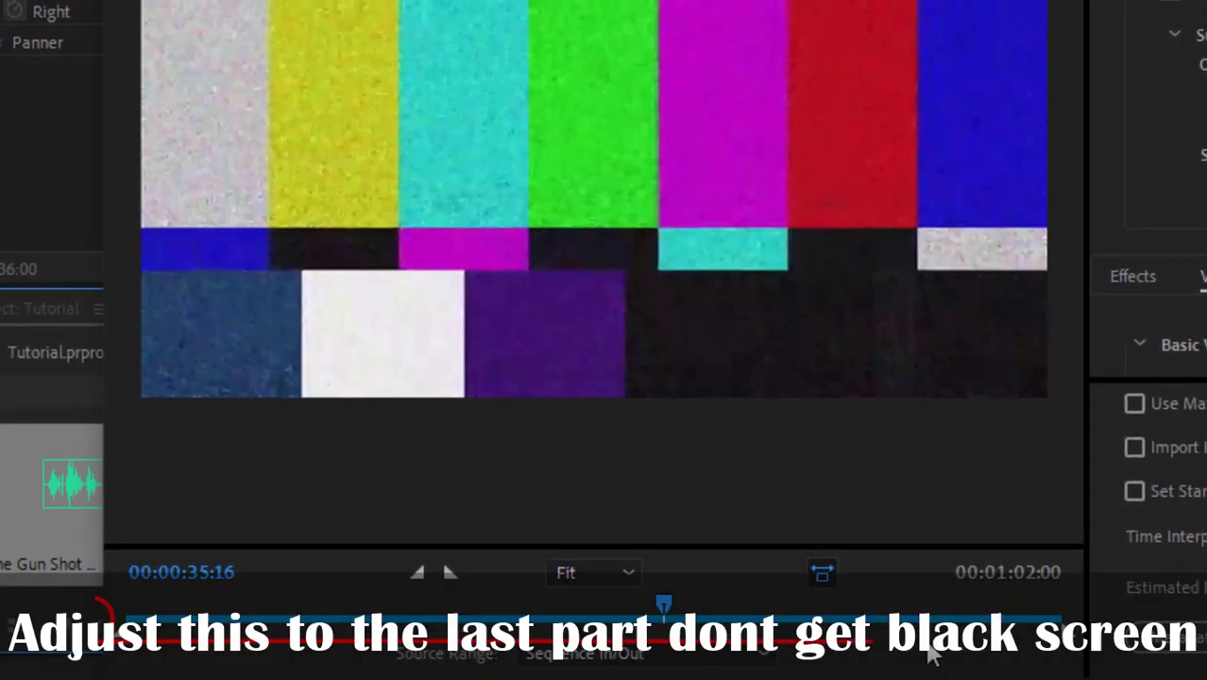
mouse_move(928, 643)
left_mouse_down()
mouse_move(735, 642)
mouse_move(667, 631)
mouse_move(662, 610)
mouse_move(678, 613)
mouse_move(614, 623)
mouse_move(137, 553)
left_mouse_up()
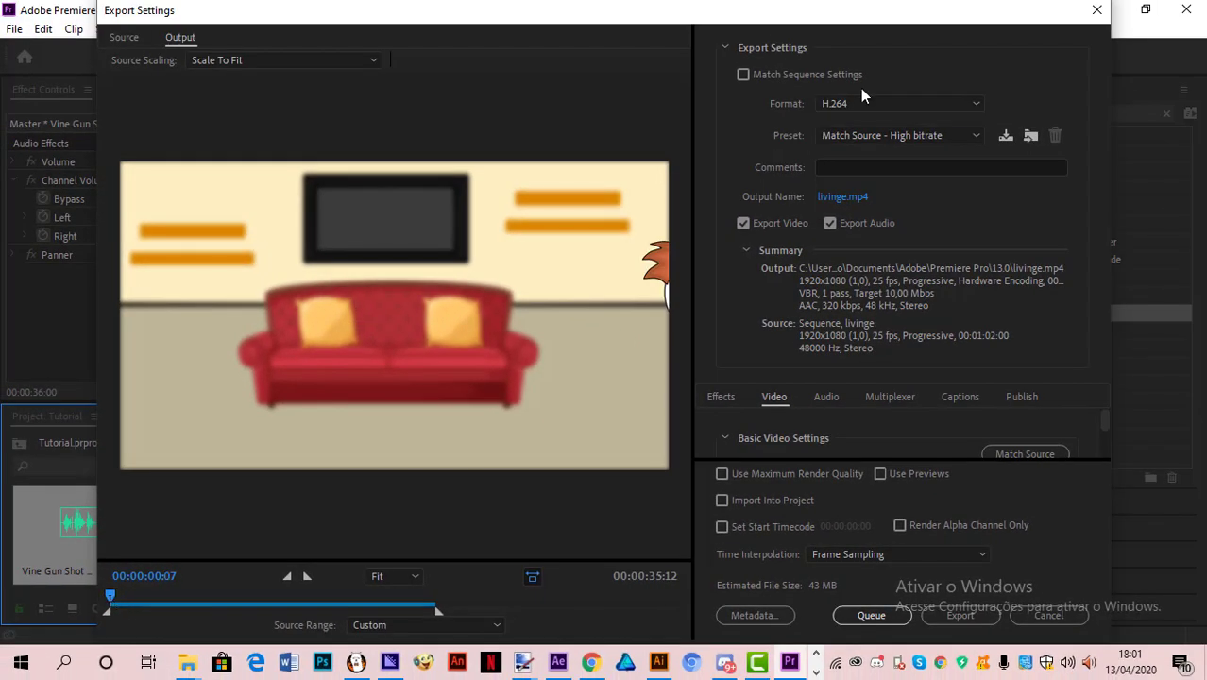
Step: Choose an H.264 export preset with a target bitrate of 16 Mbps
left_click(897, 135)
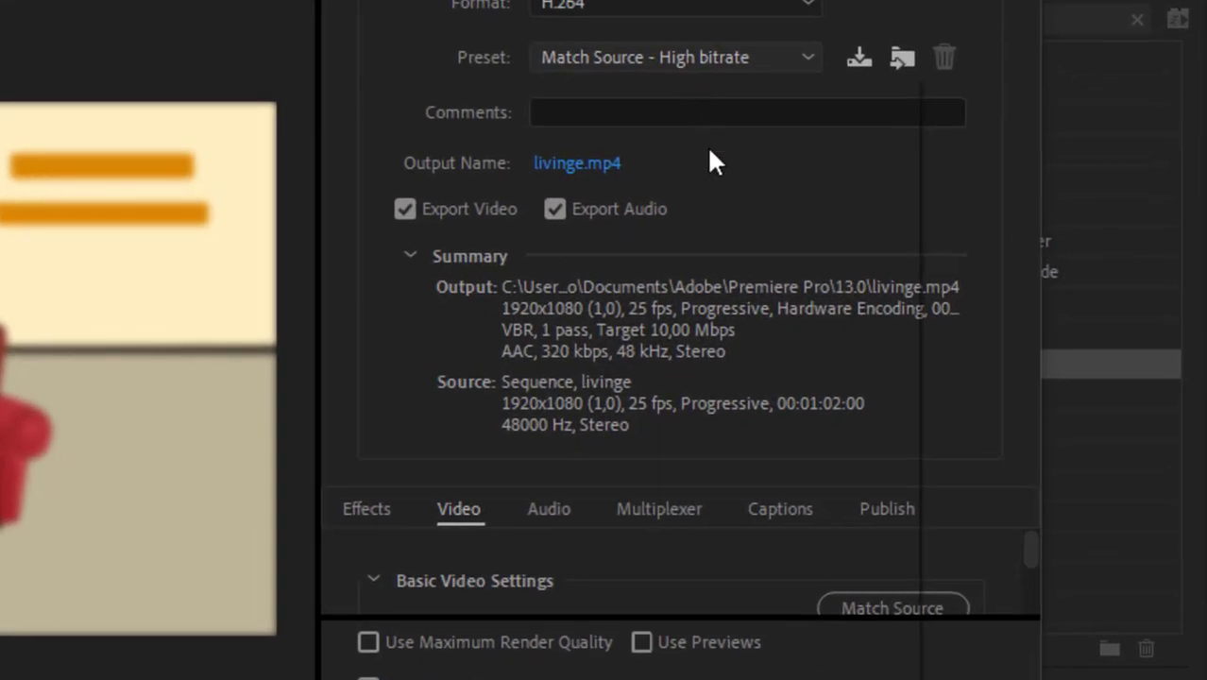
scroll(720, 495, "down", 3)
left_click(708, 651)
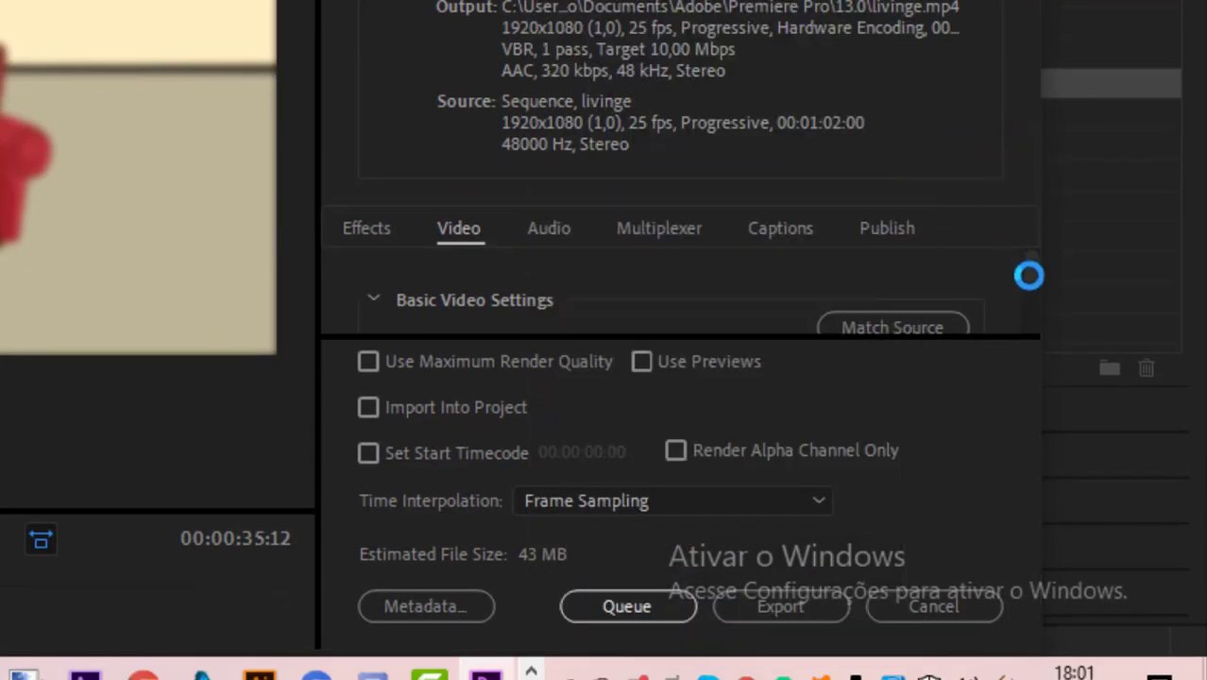
Step: Unlock the frame rate from the source, set it to 30 fps, and export the video
left_click_drag(1023, 285, 1049, 295)
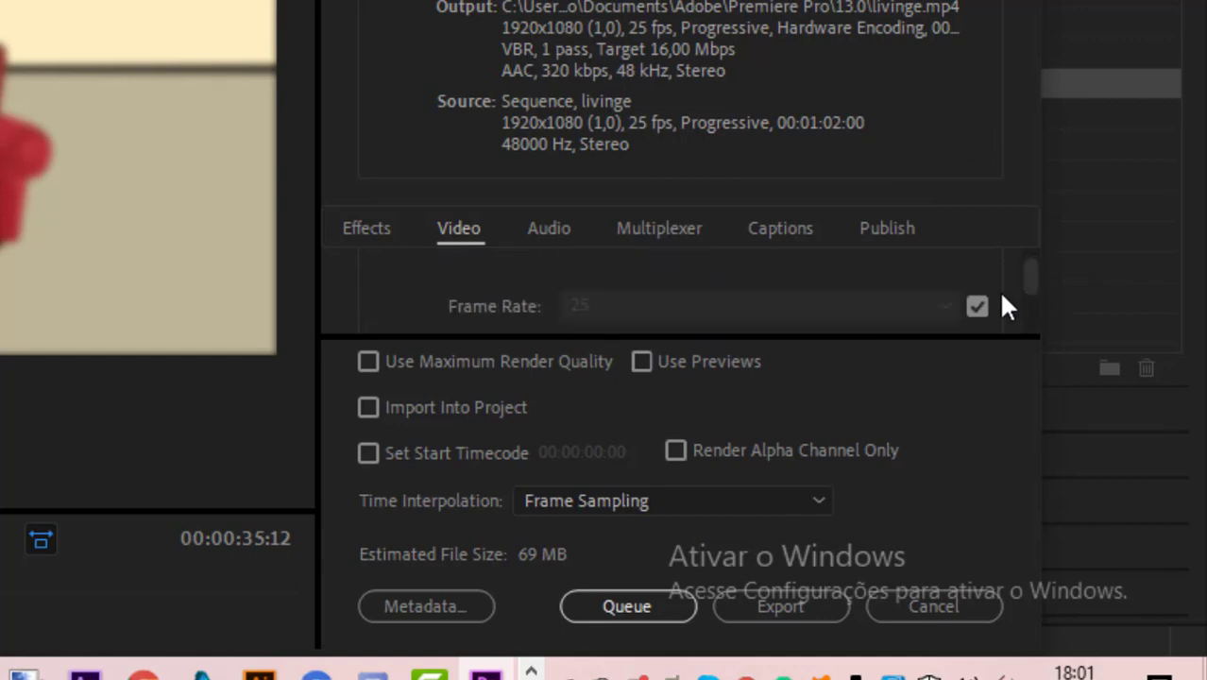
left_click(976, 305)
left_click(875, 306)
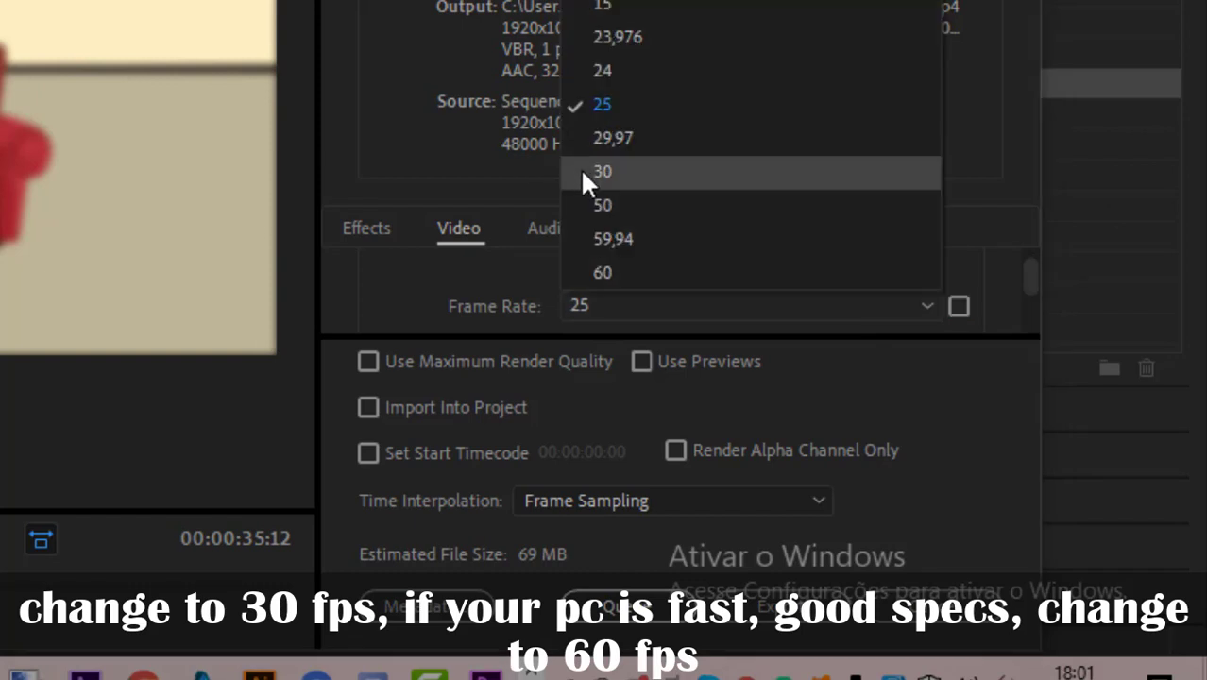
left_click(684, 171)
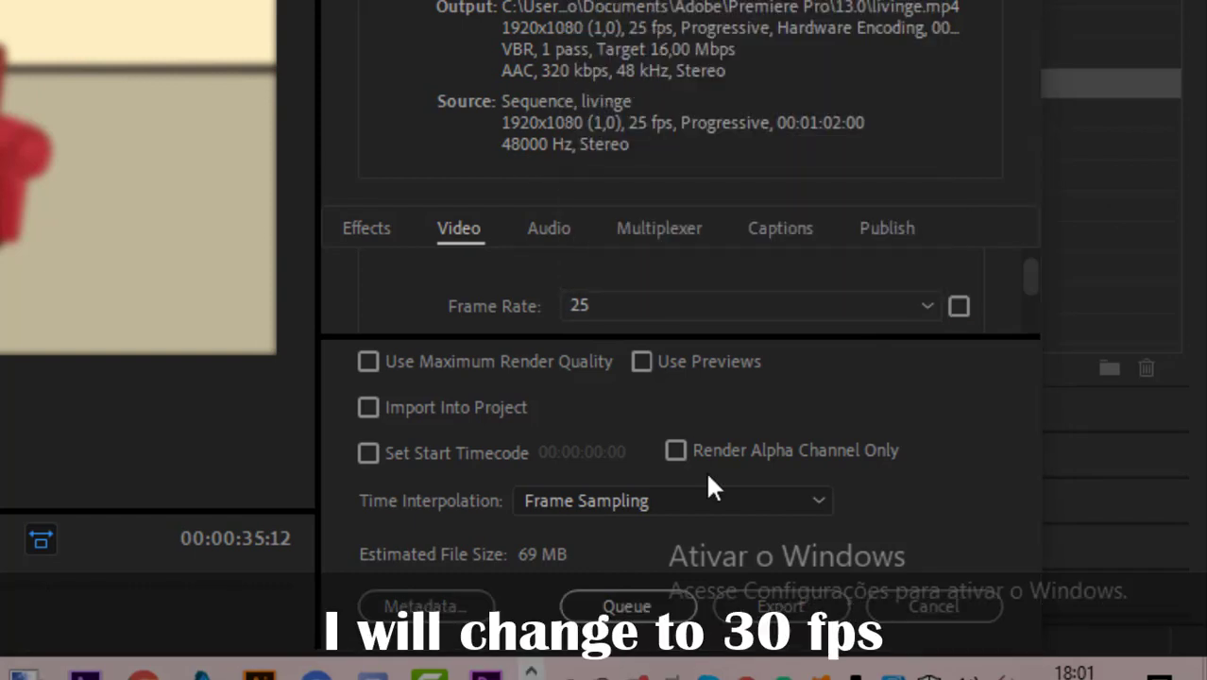
left_click(791, 599)
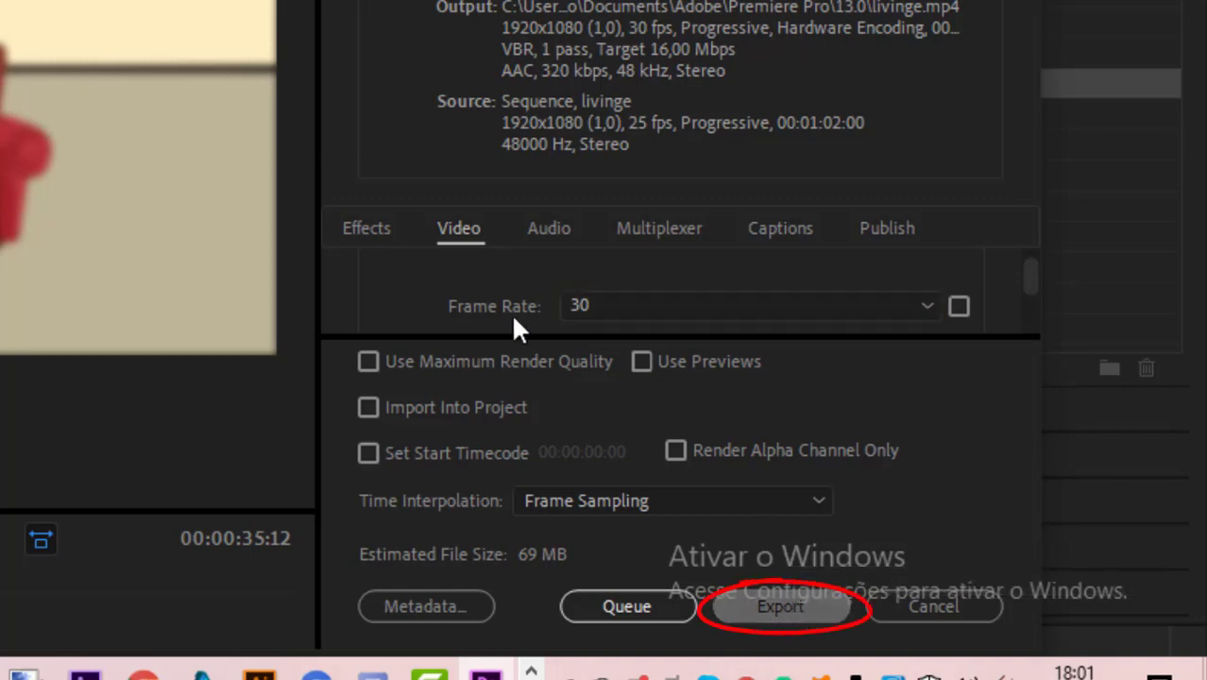